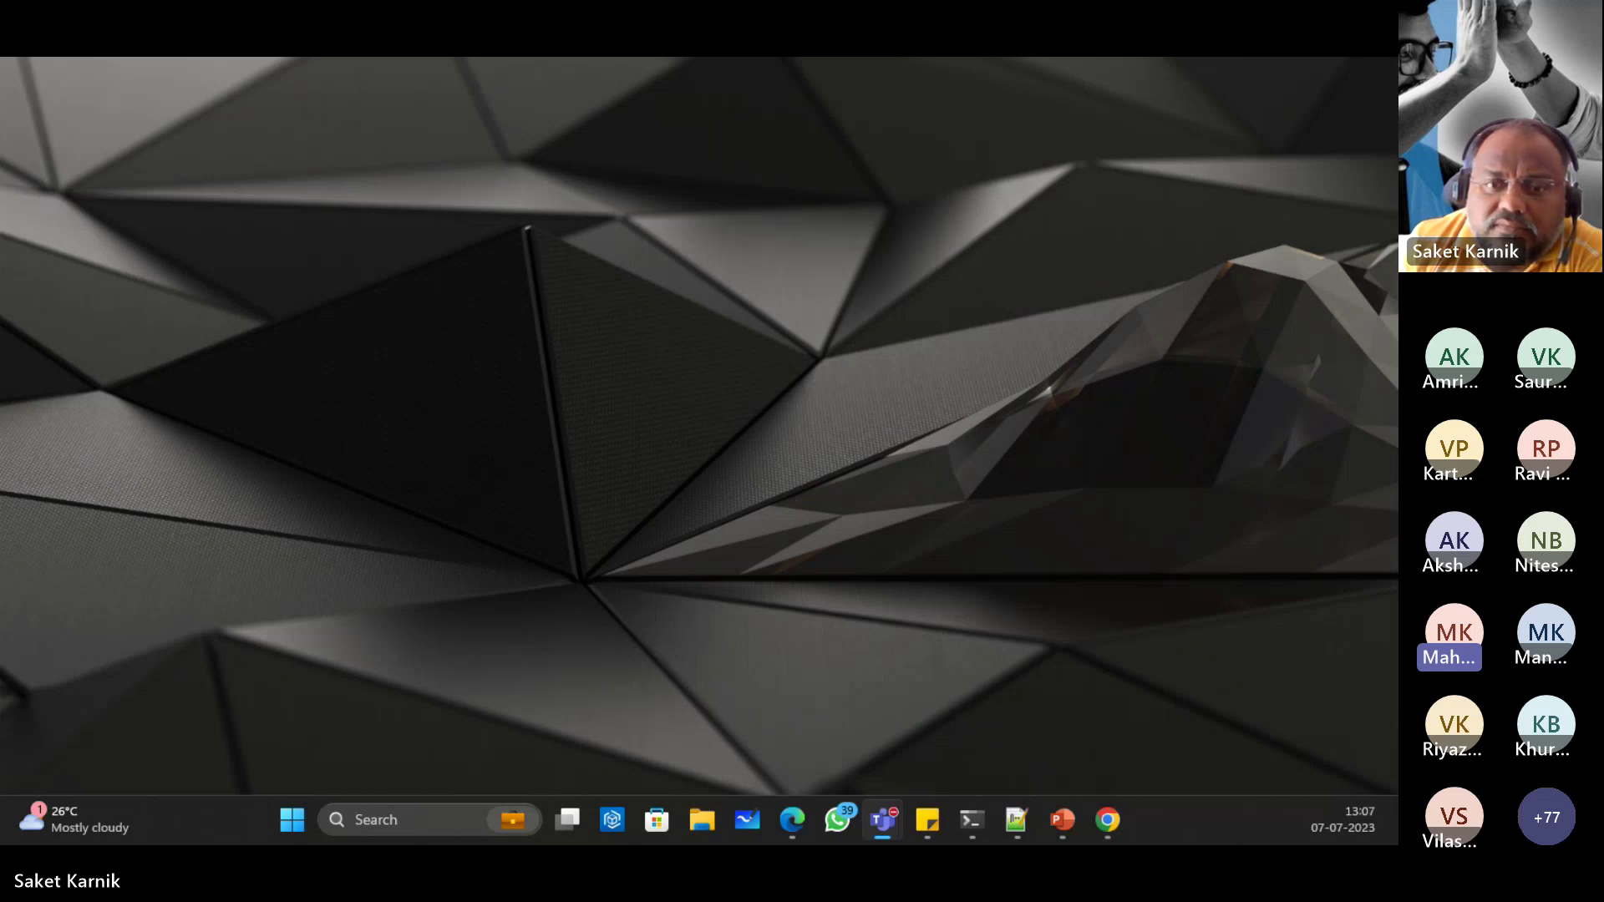
# Step: Bring Chrome forward and load portal.azure.com to reach the Microsoft sign-in page
pyautogui.click(792, 820)
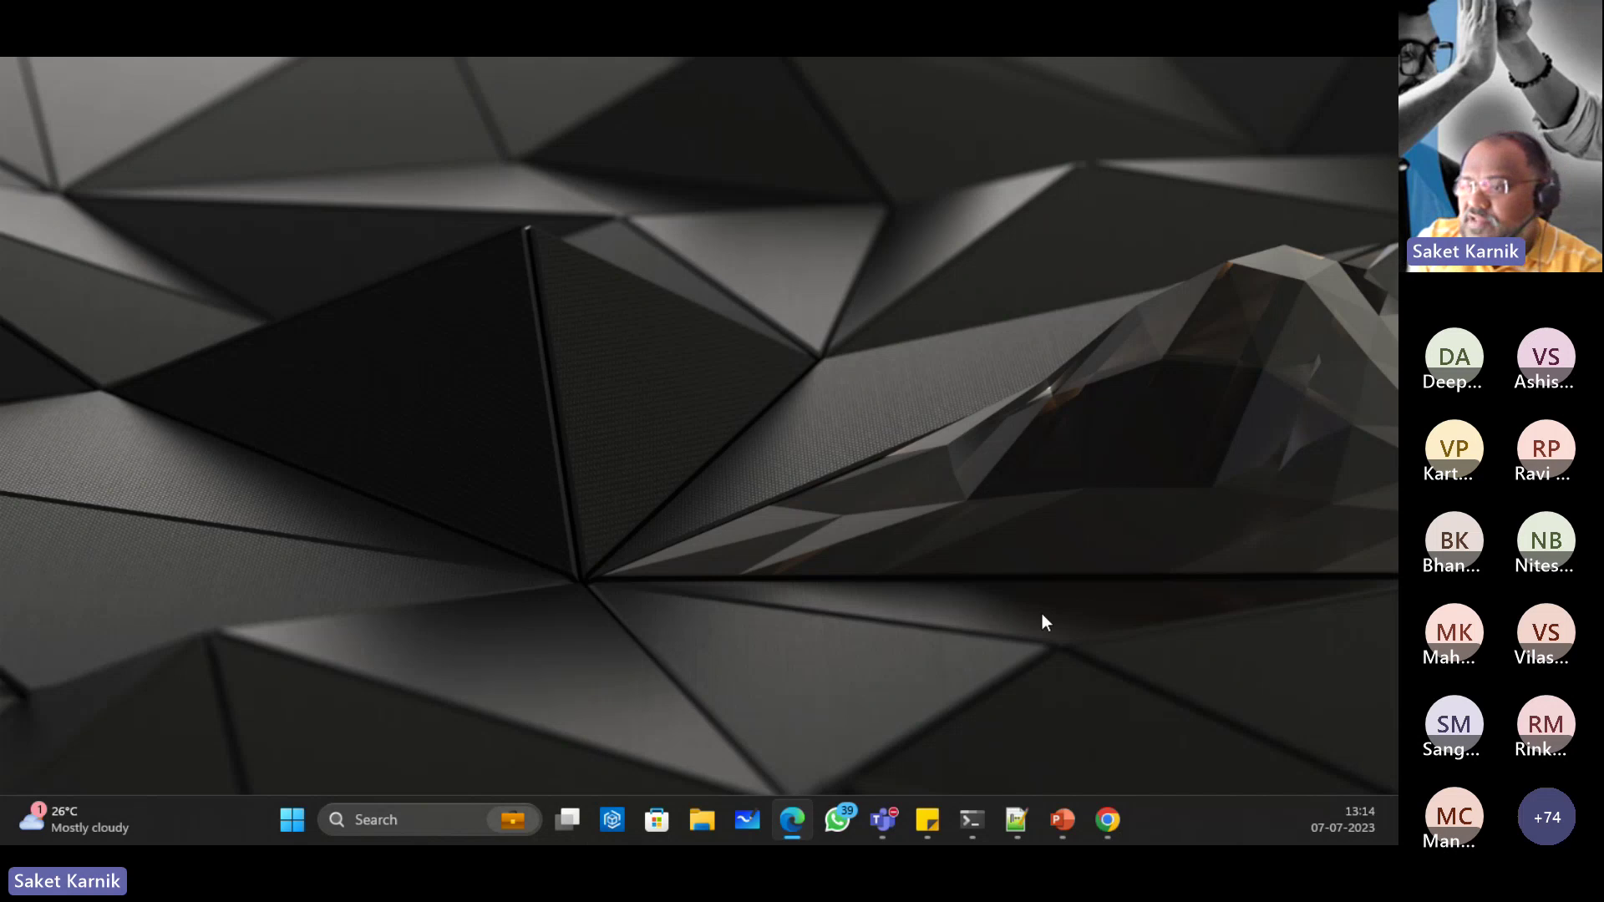
pyautogui.click(1114, 819)
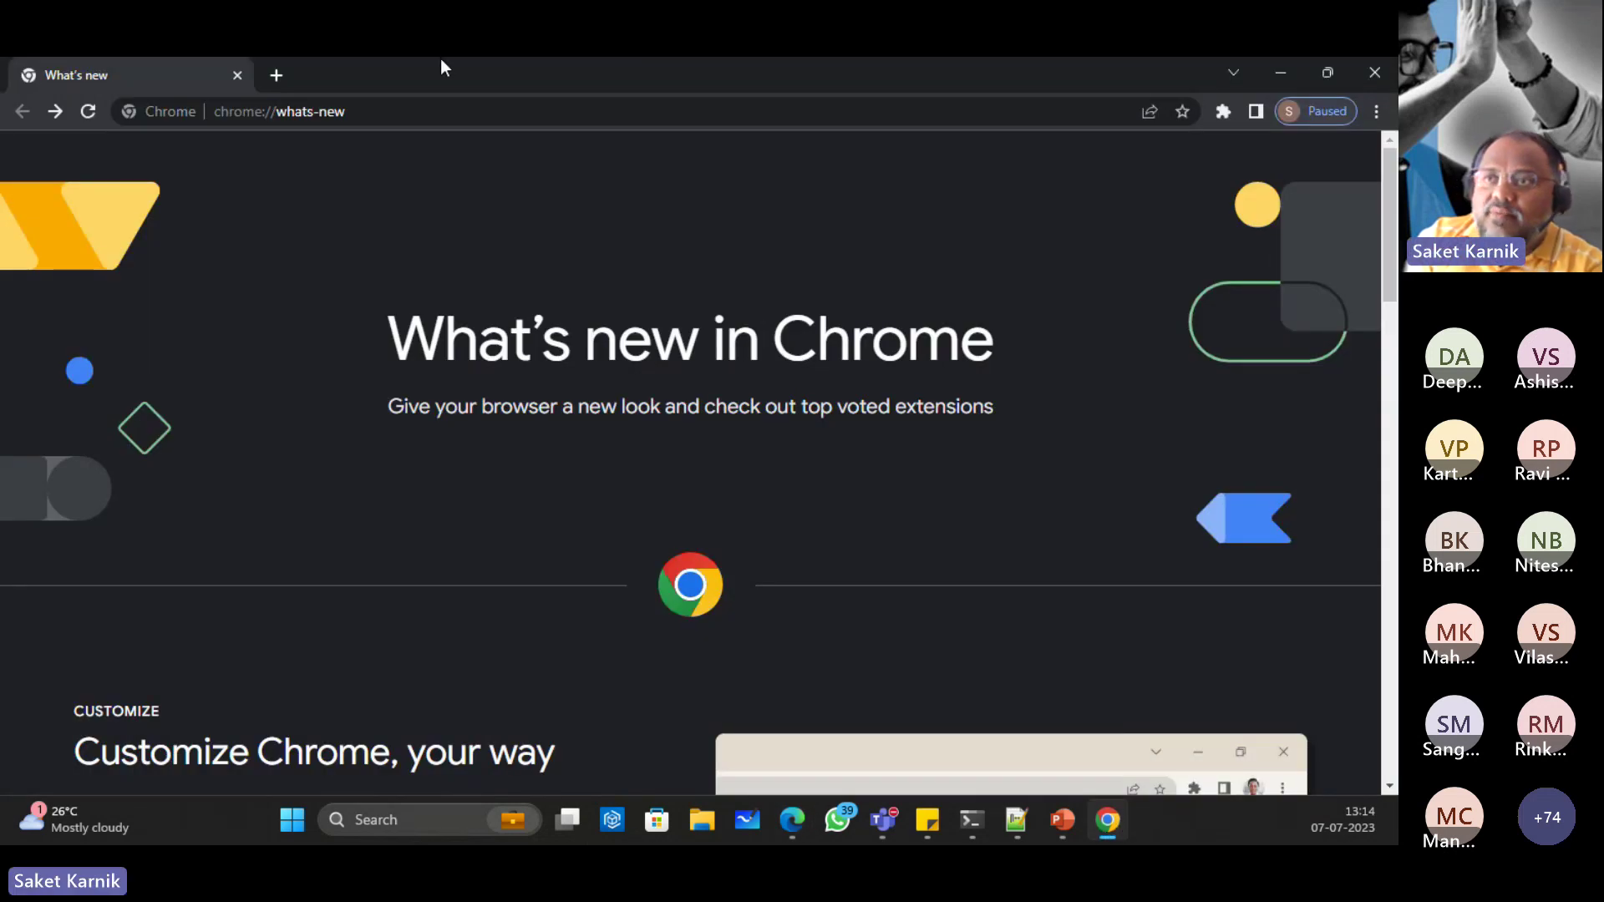
pyautogui.click(443, 119)
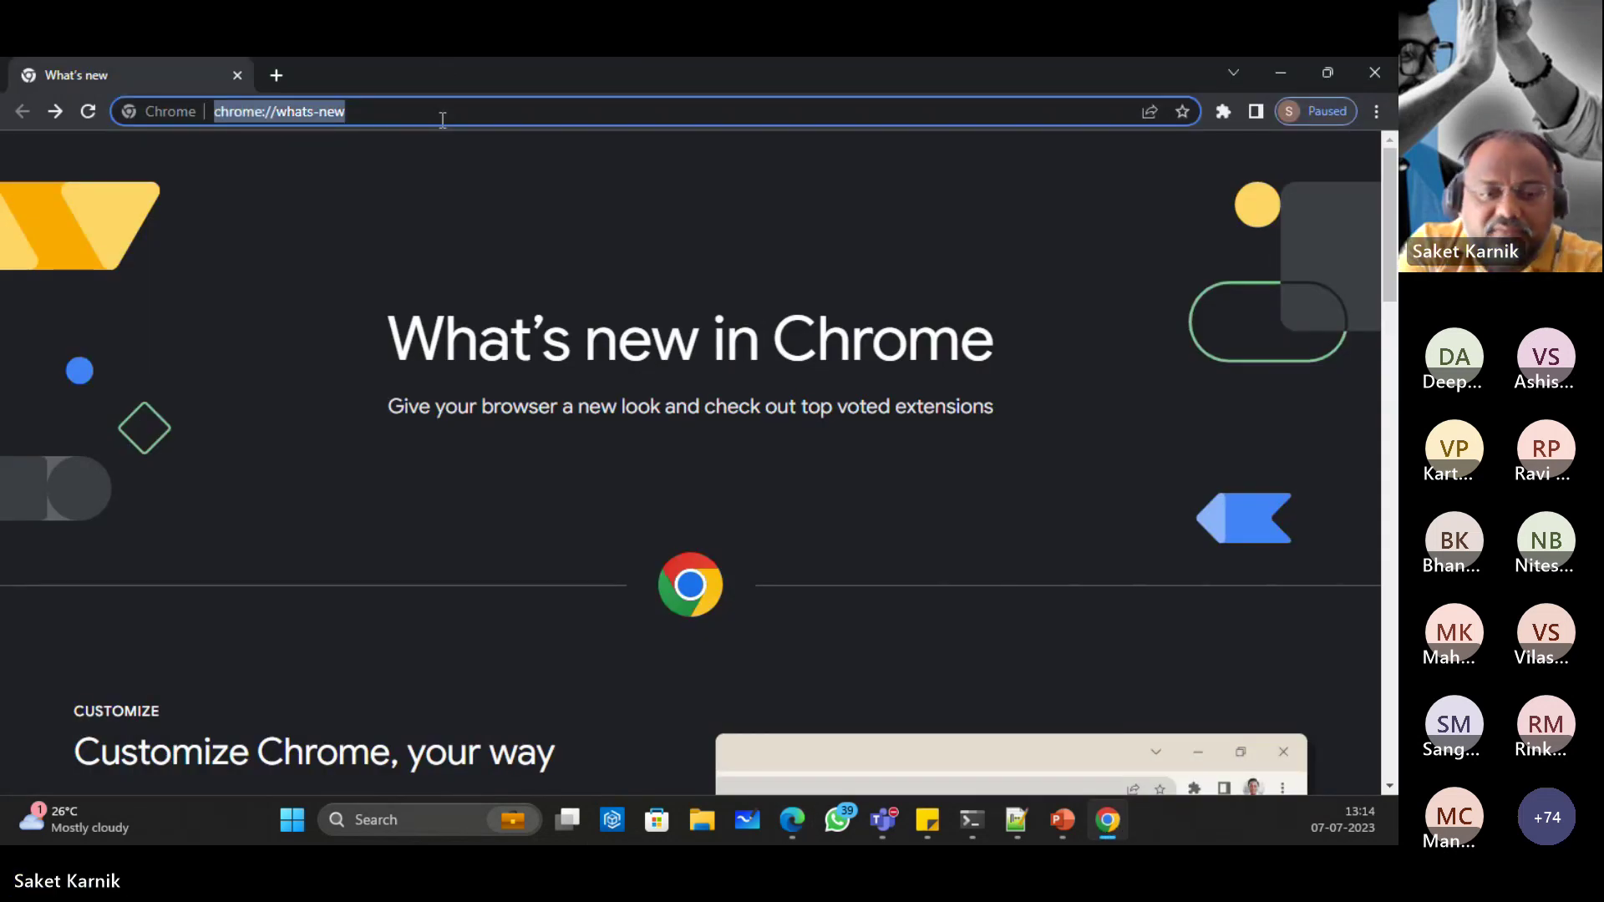
pyautogui.write('portal')
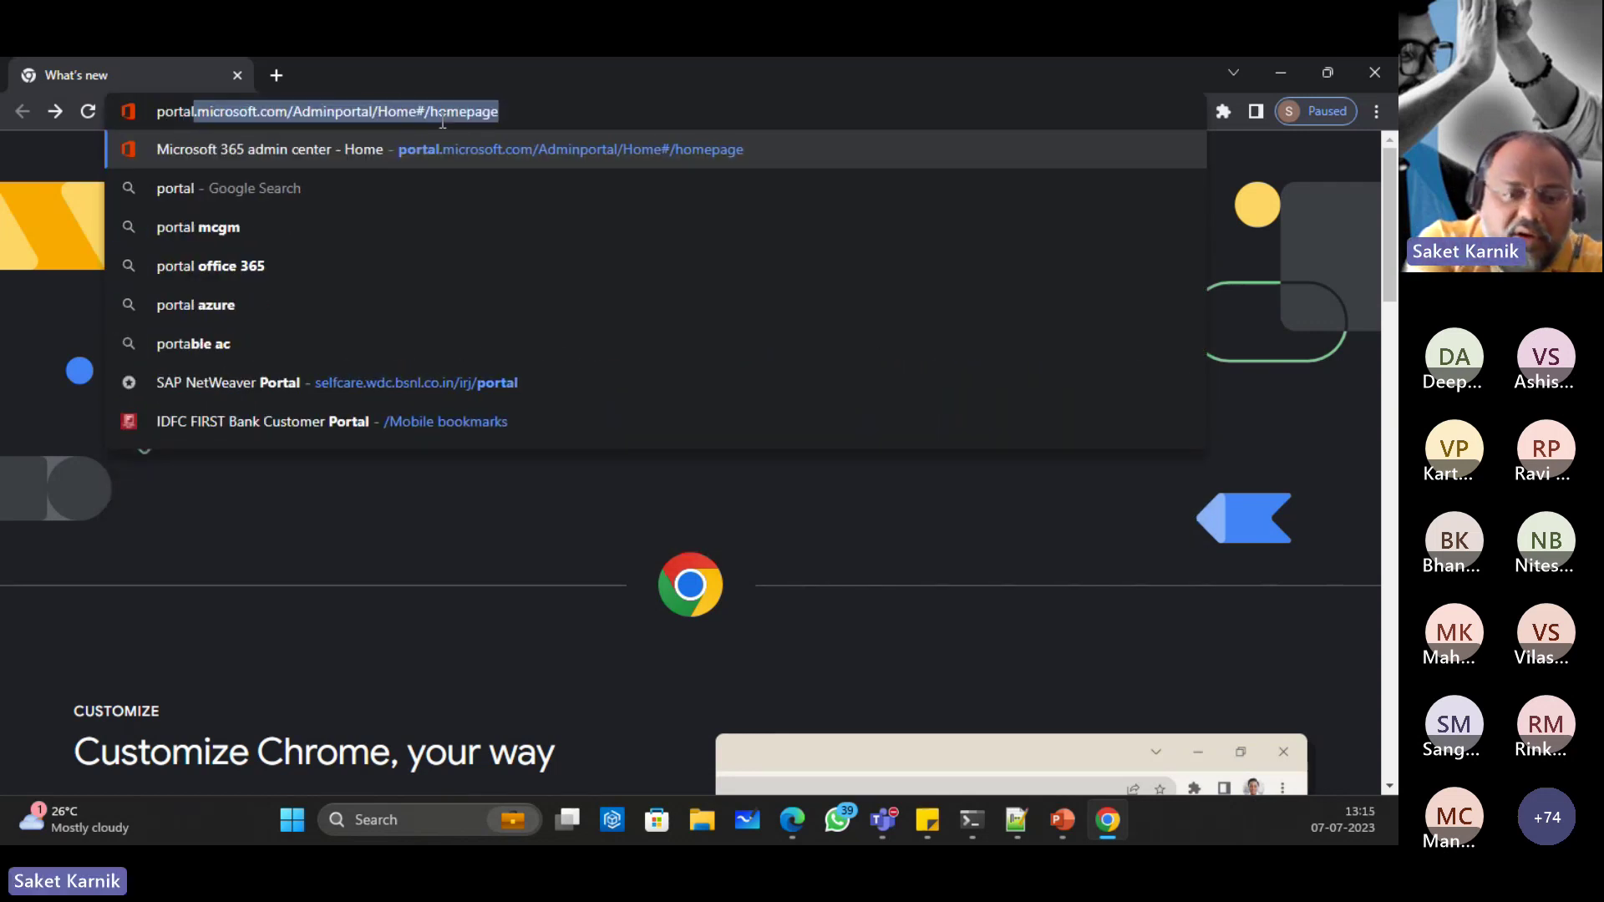
pyautogui.write('.azure.com')
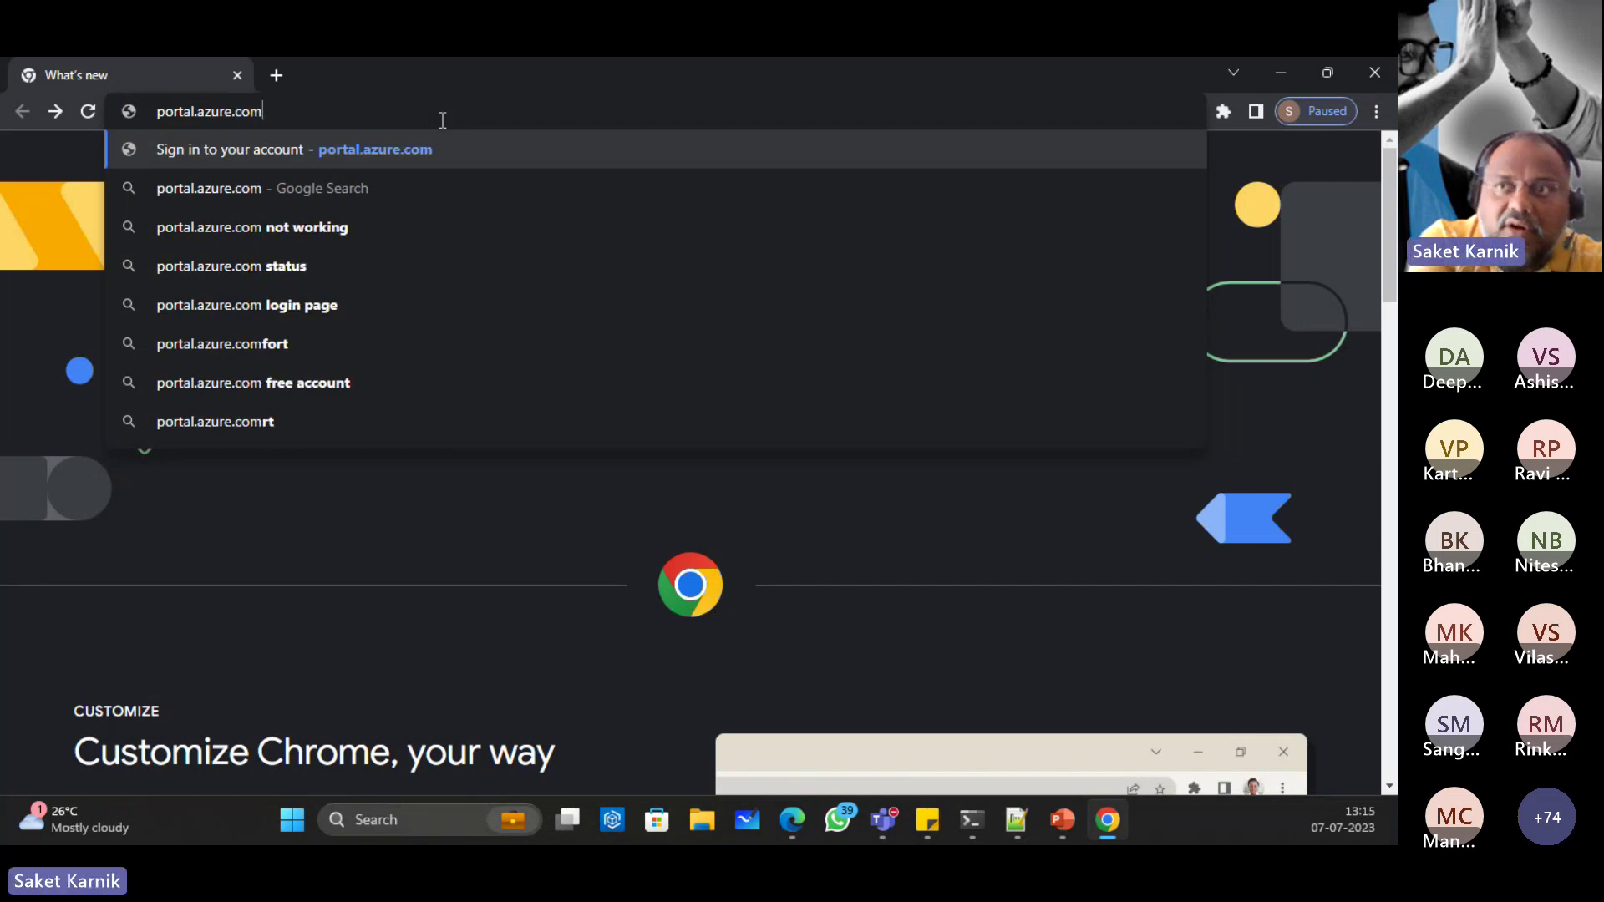
pyautogui.press('Return')
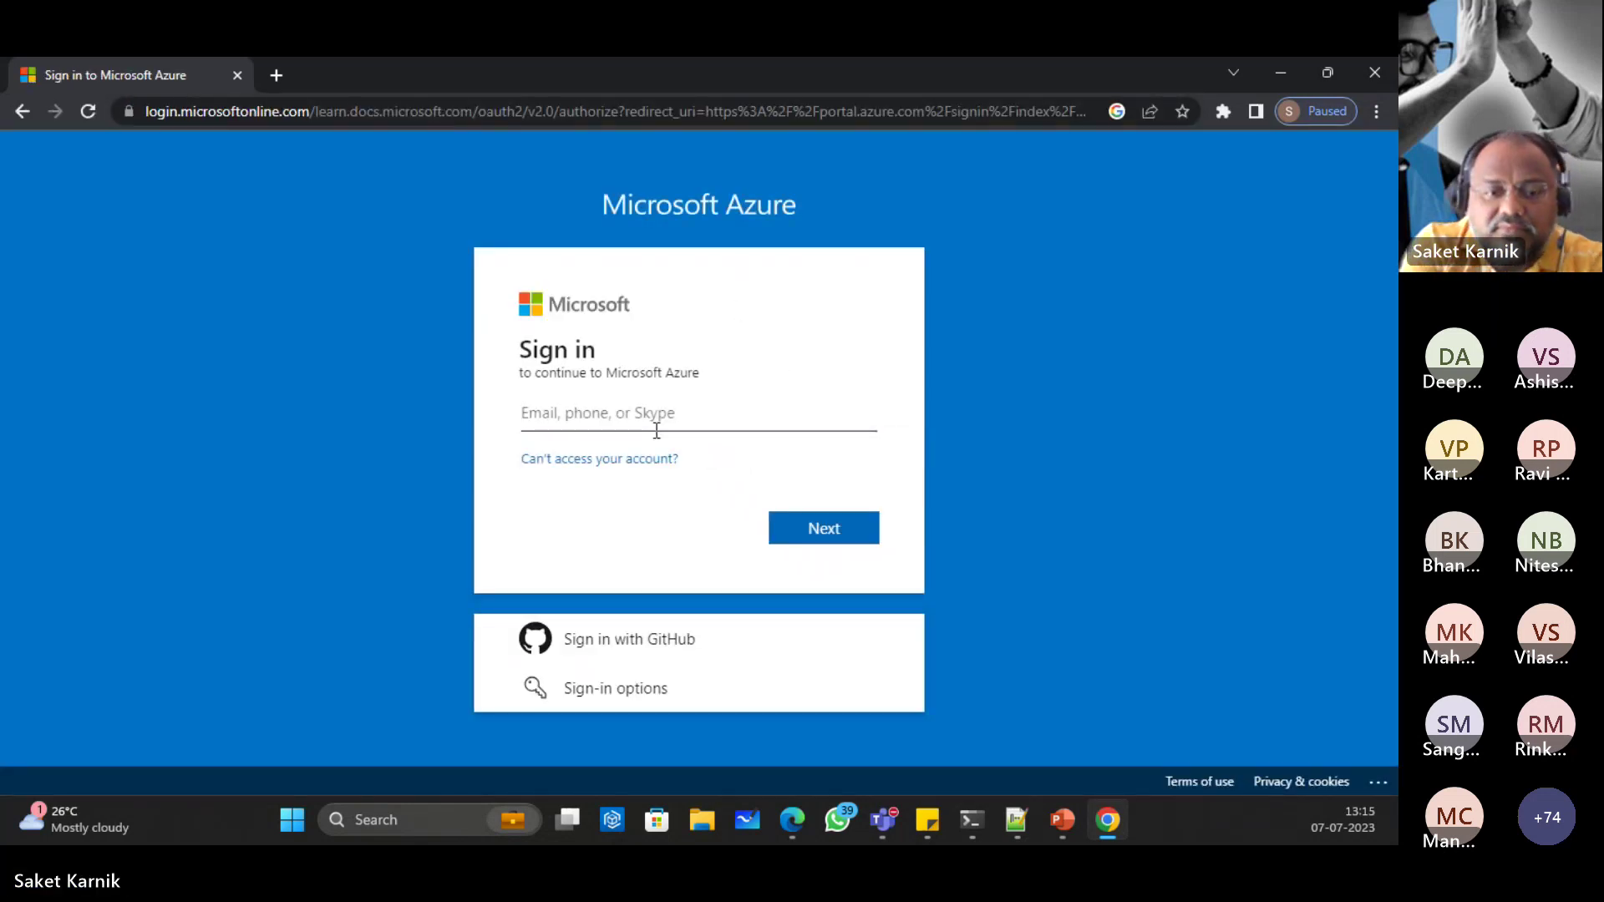
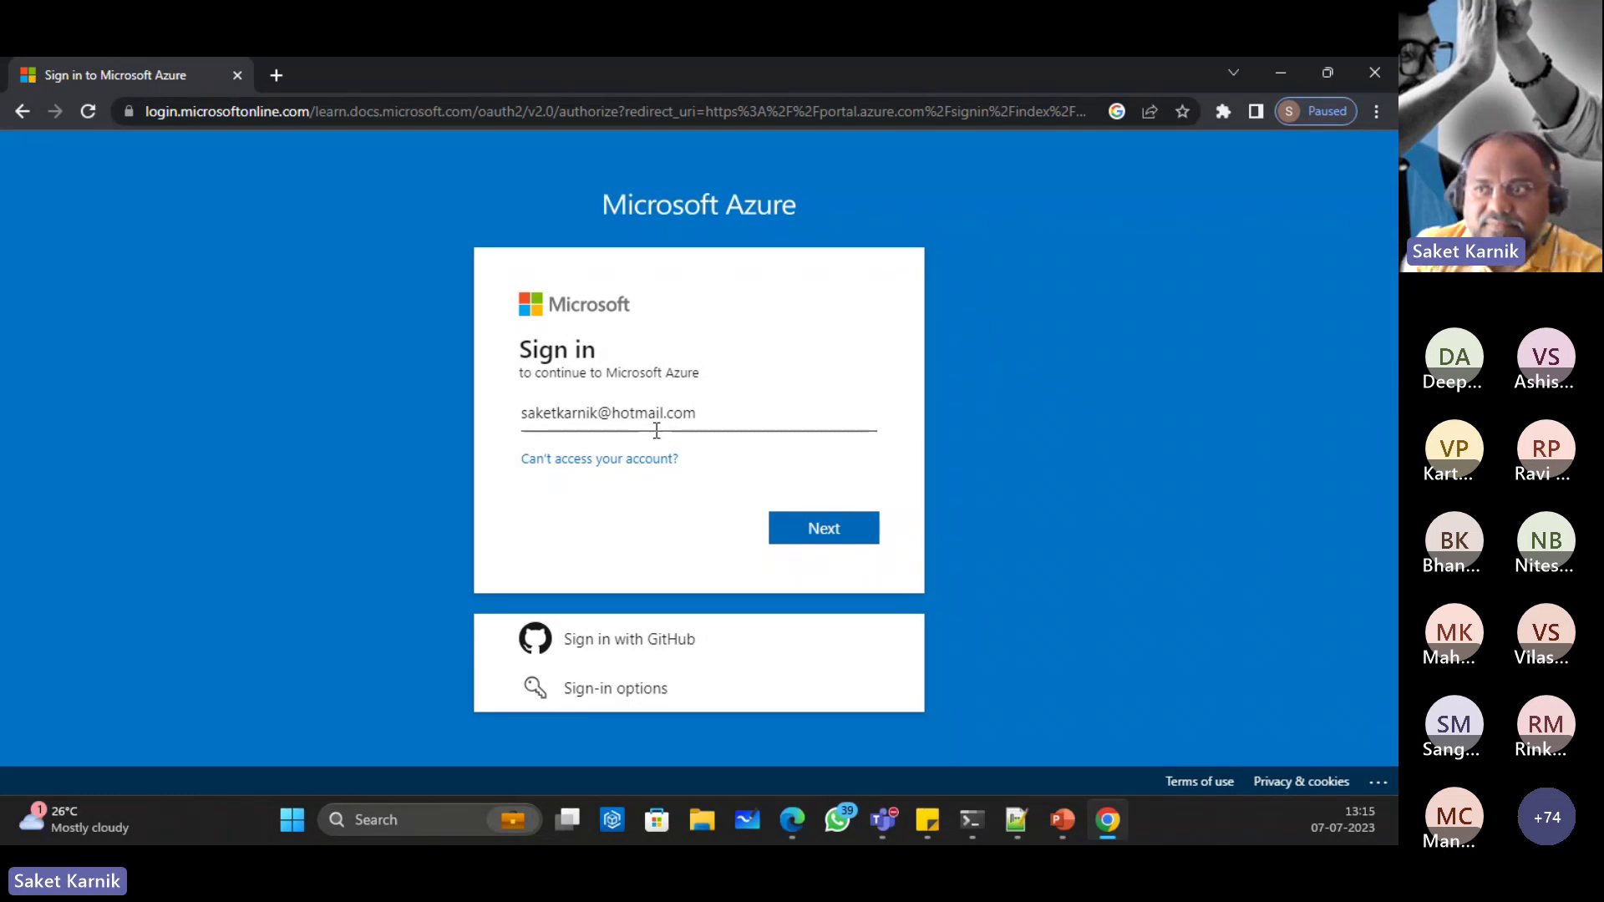
# Step: Sign in with the account e-mail, approve the phone notification, and choose to stay signed in
pyautogui.click(829, 532)
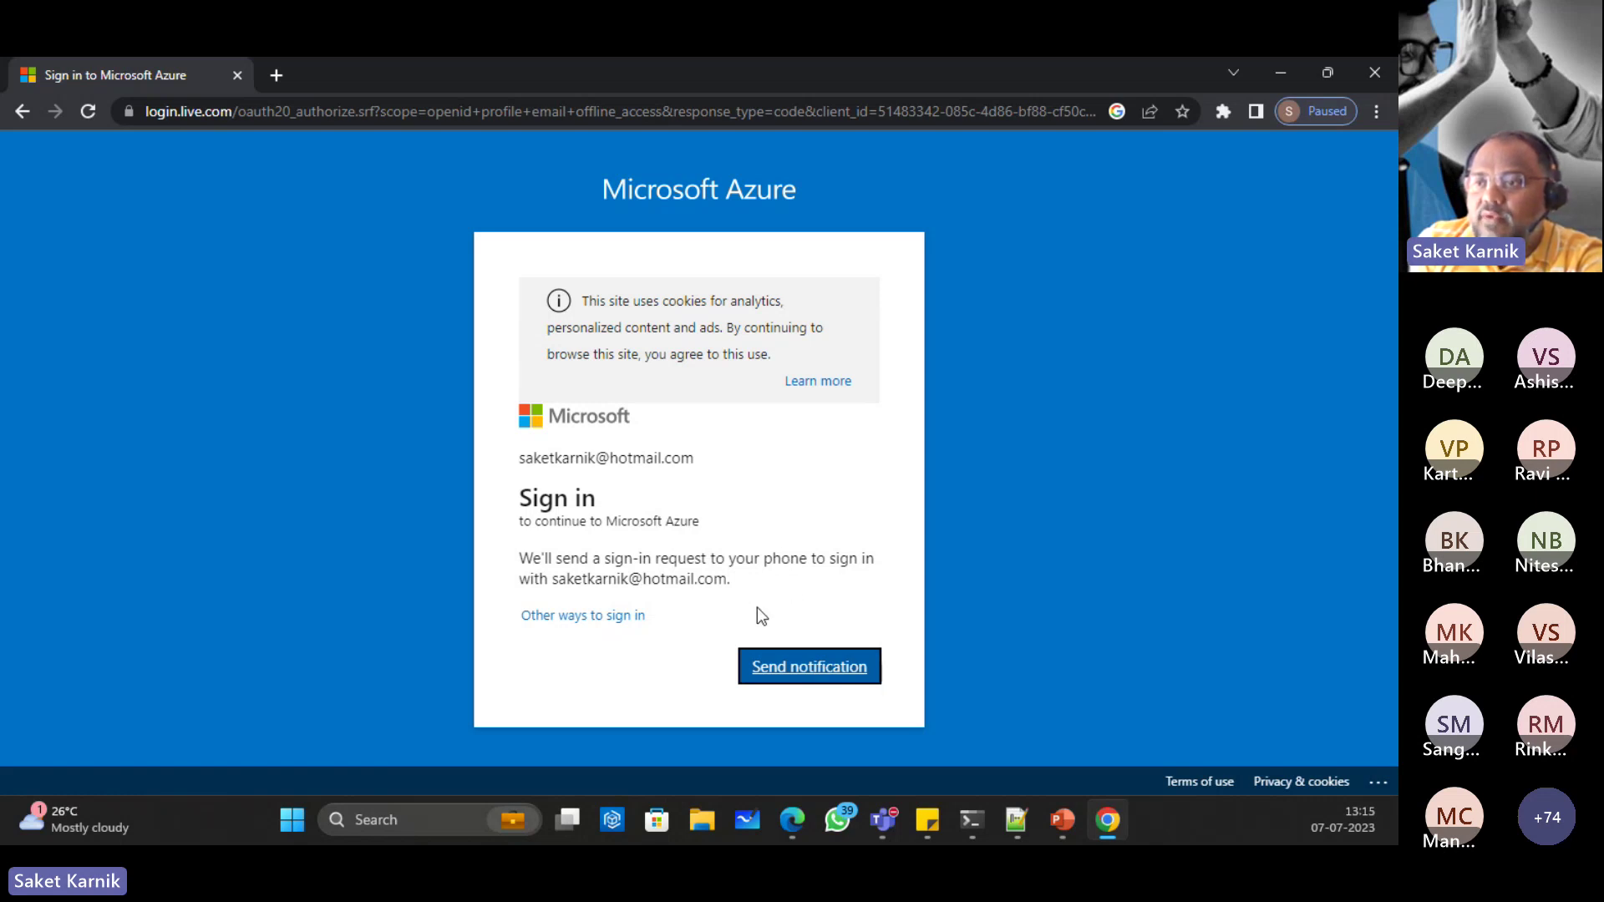
pyautogui.click(801, 666)
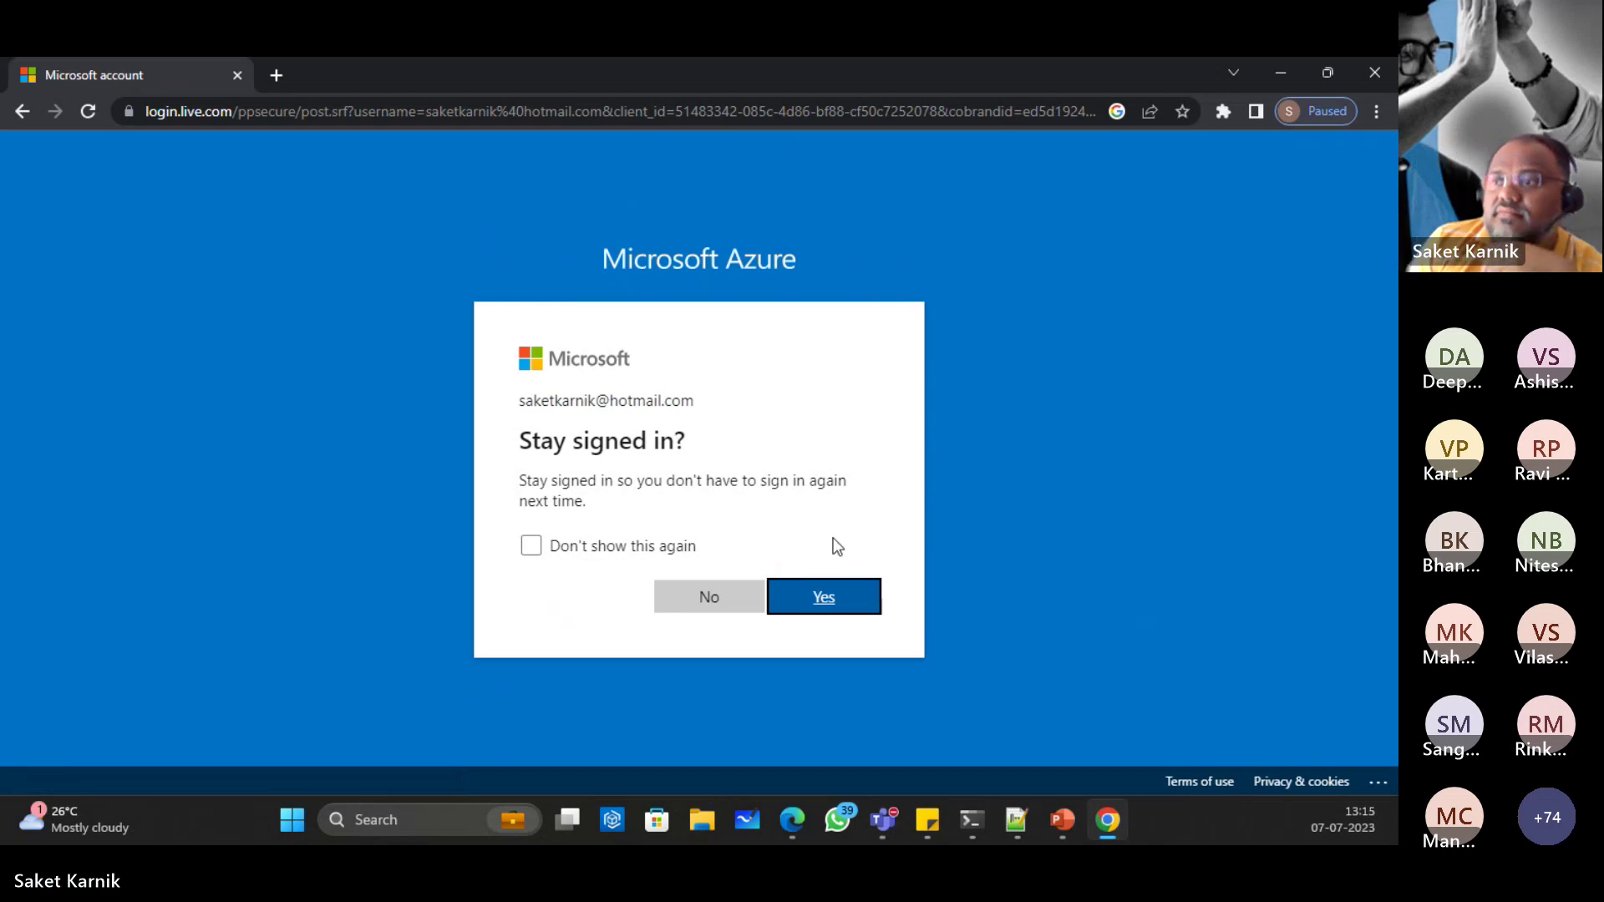
pyautogui.click(804, 594)
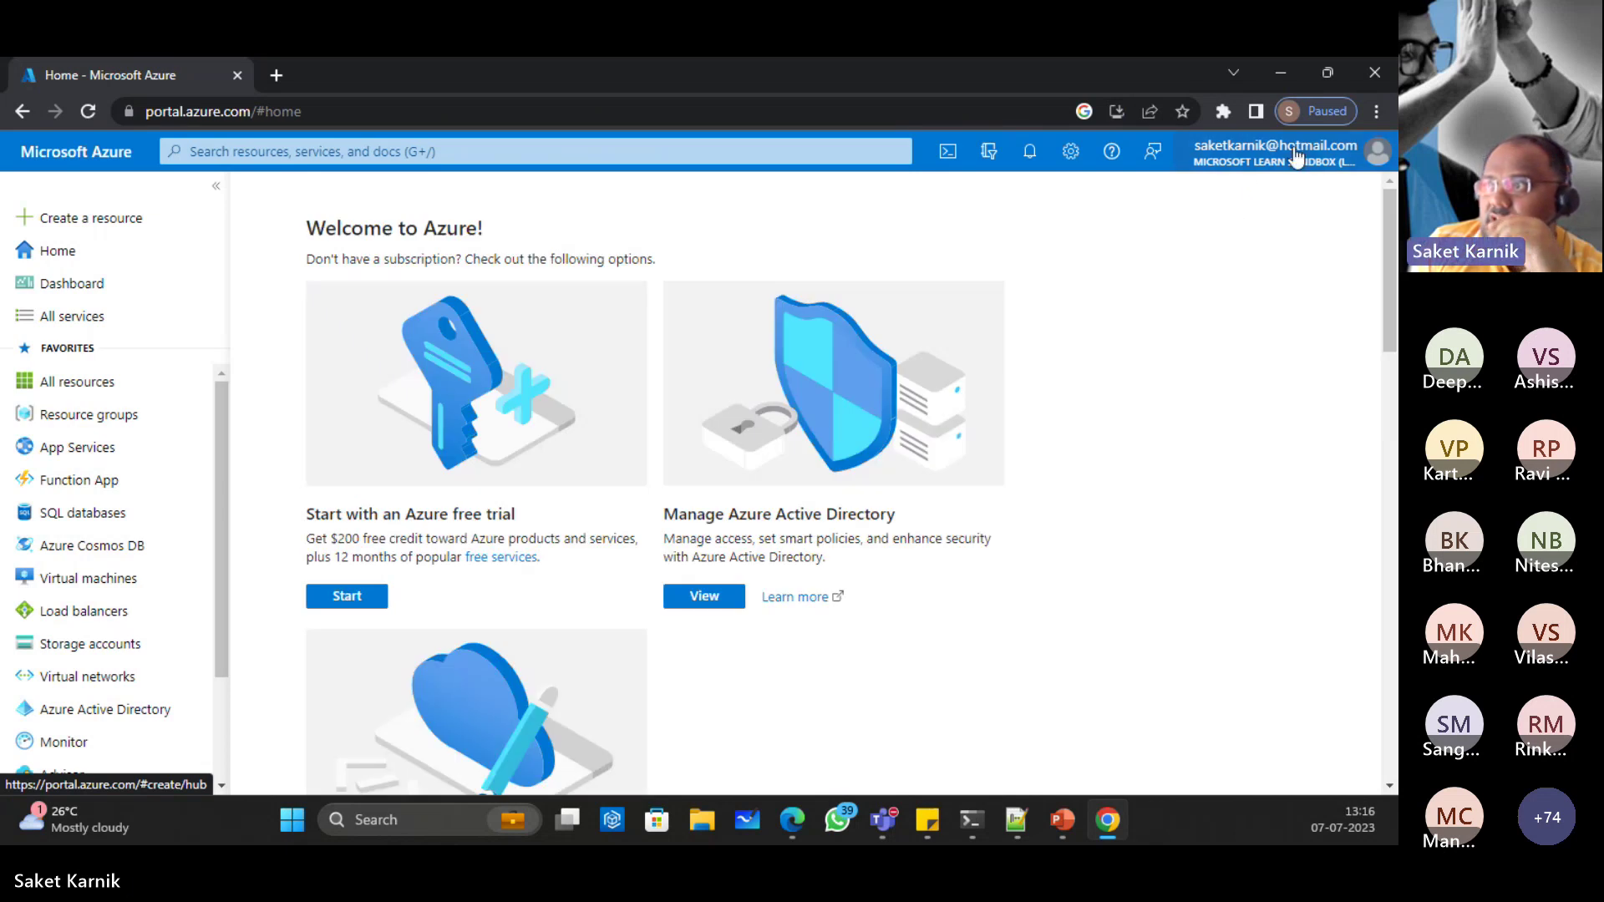
# Step: Switch the portal to the pay-as-you-go directory from All Directories
pyautogui.click(1305, 155)
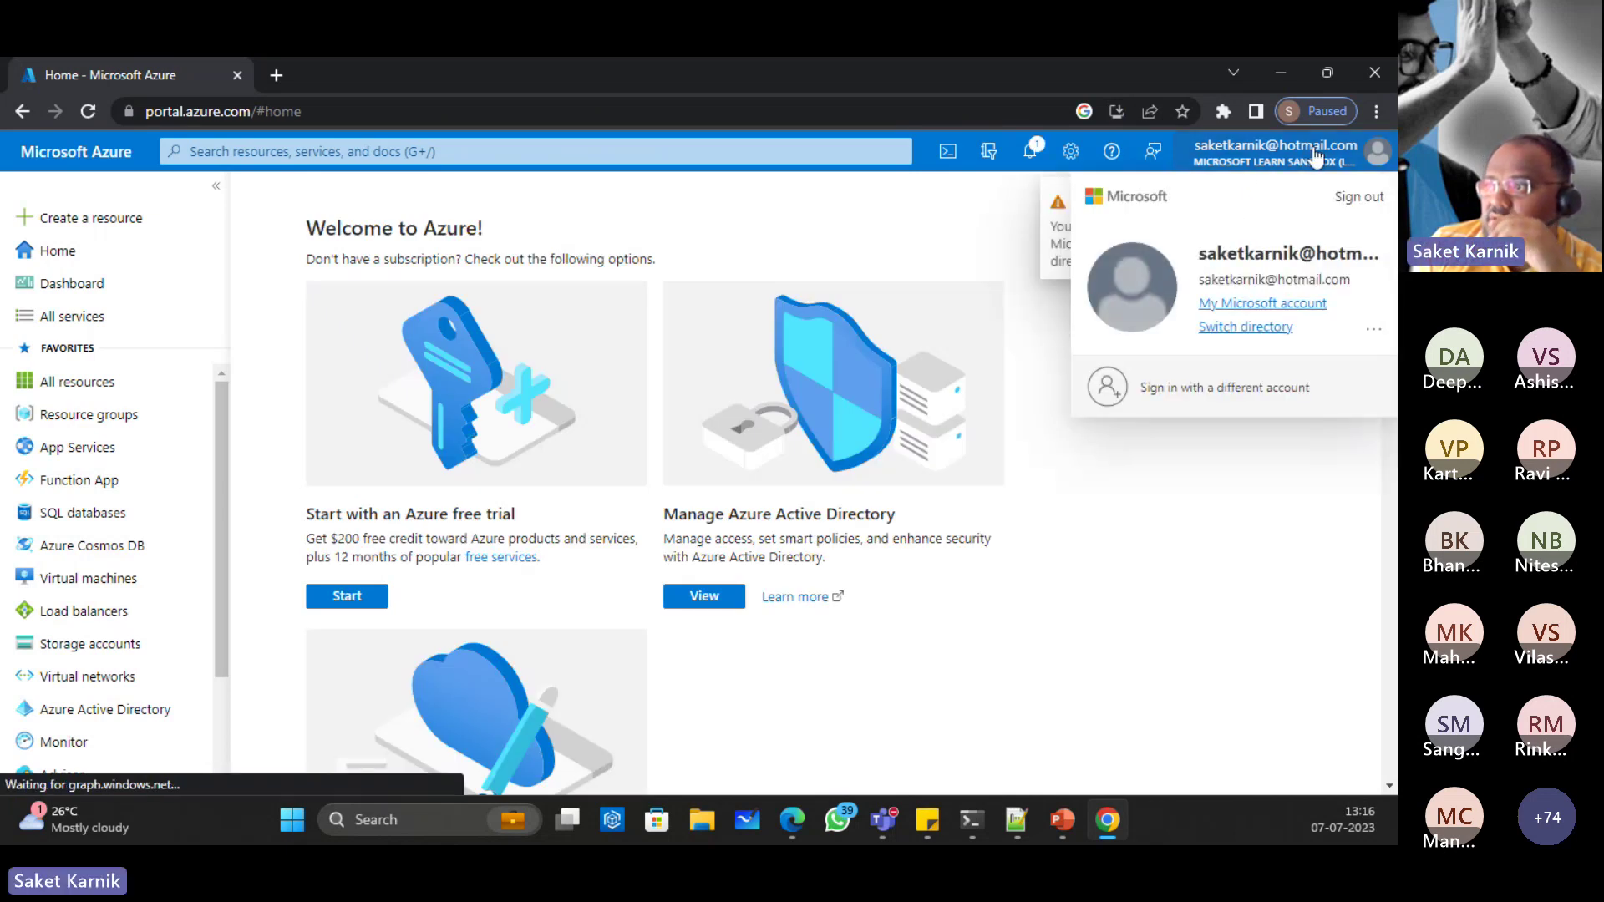
pyautogui.click(1253, 328)
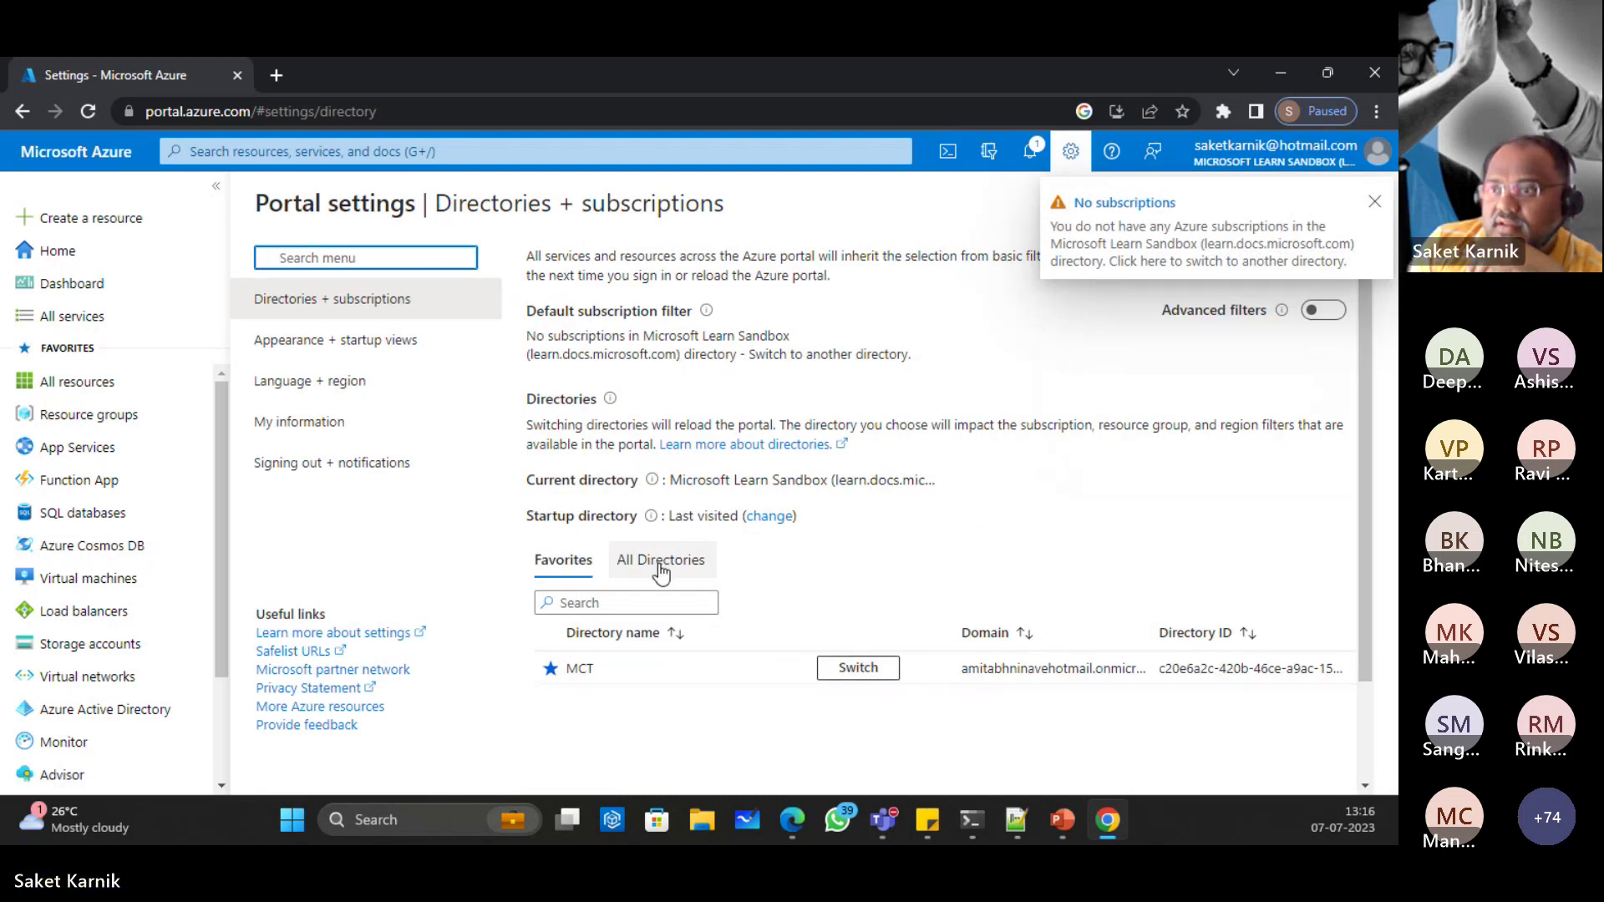
pyautogui.click(660, 568)
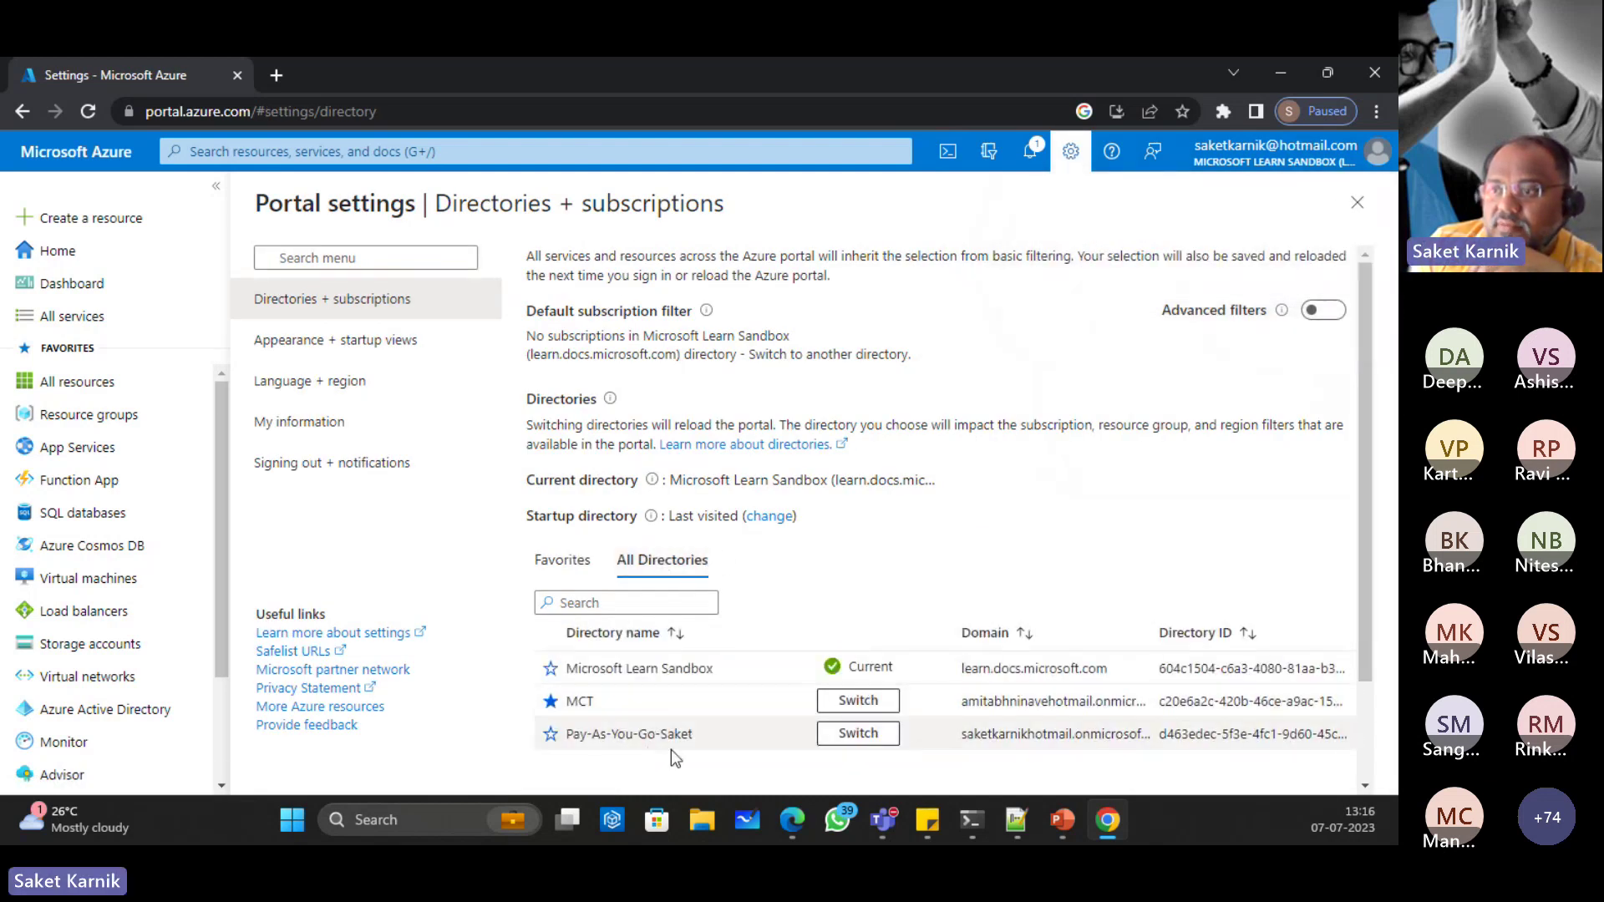
pyautogui.click(858, 736)
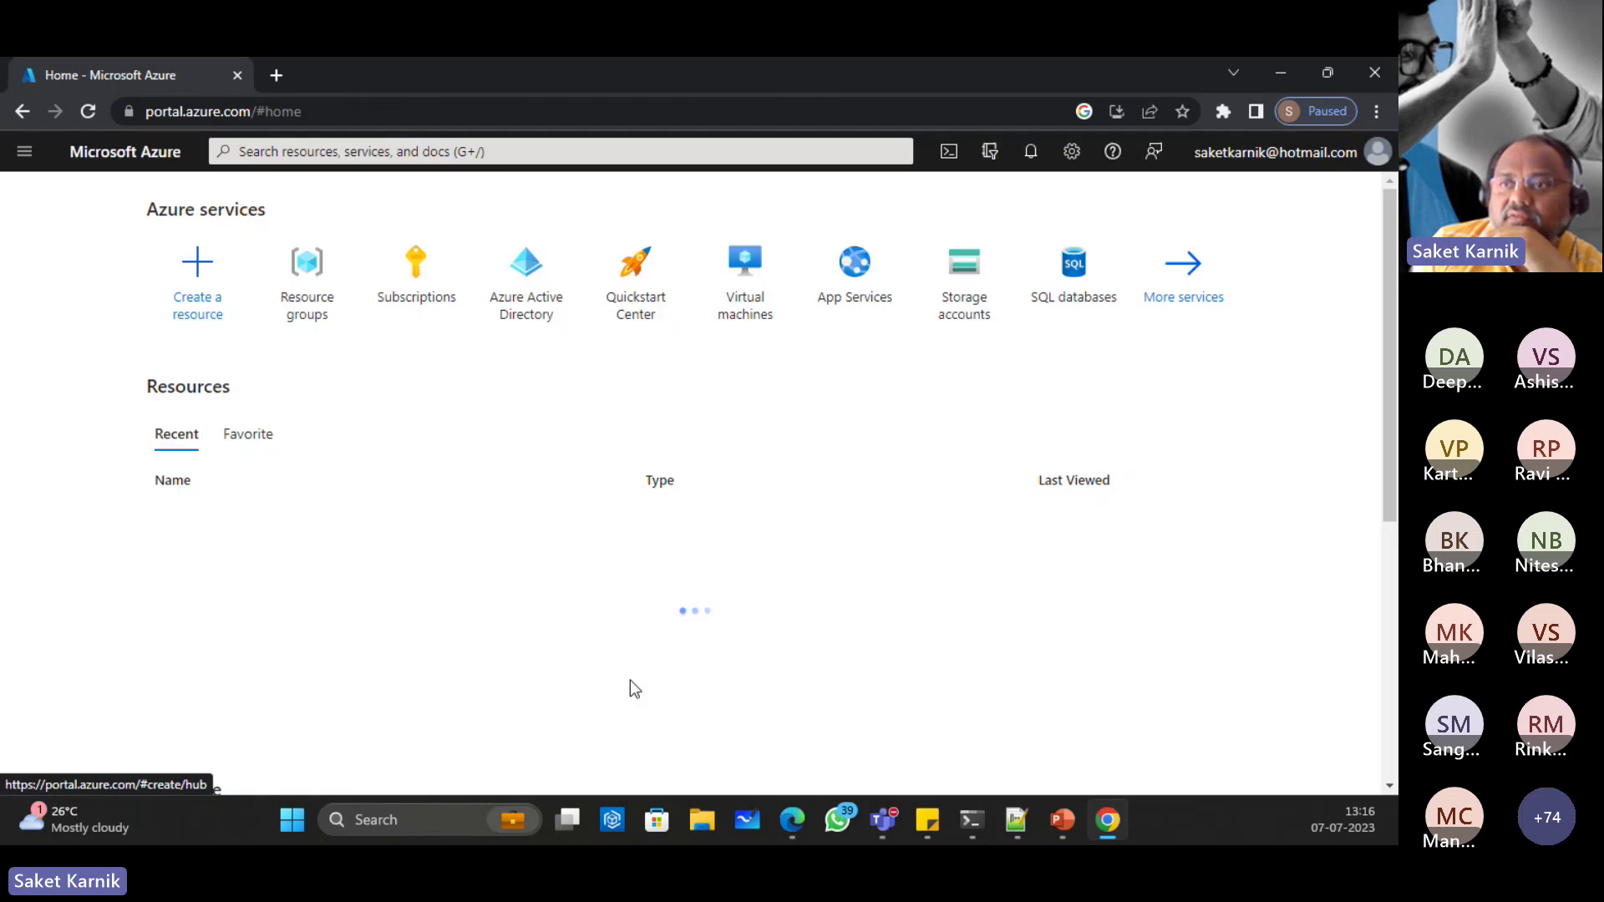
# Step: Open Create a resource from the portal's navigation menu
pyautogui.scroll(-3, 322, 435)
pyautogui.scroll(-1, 322, 435)
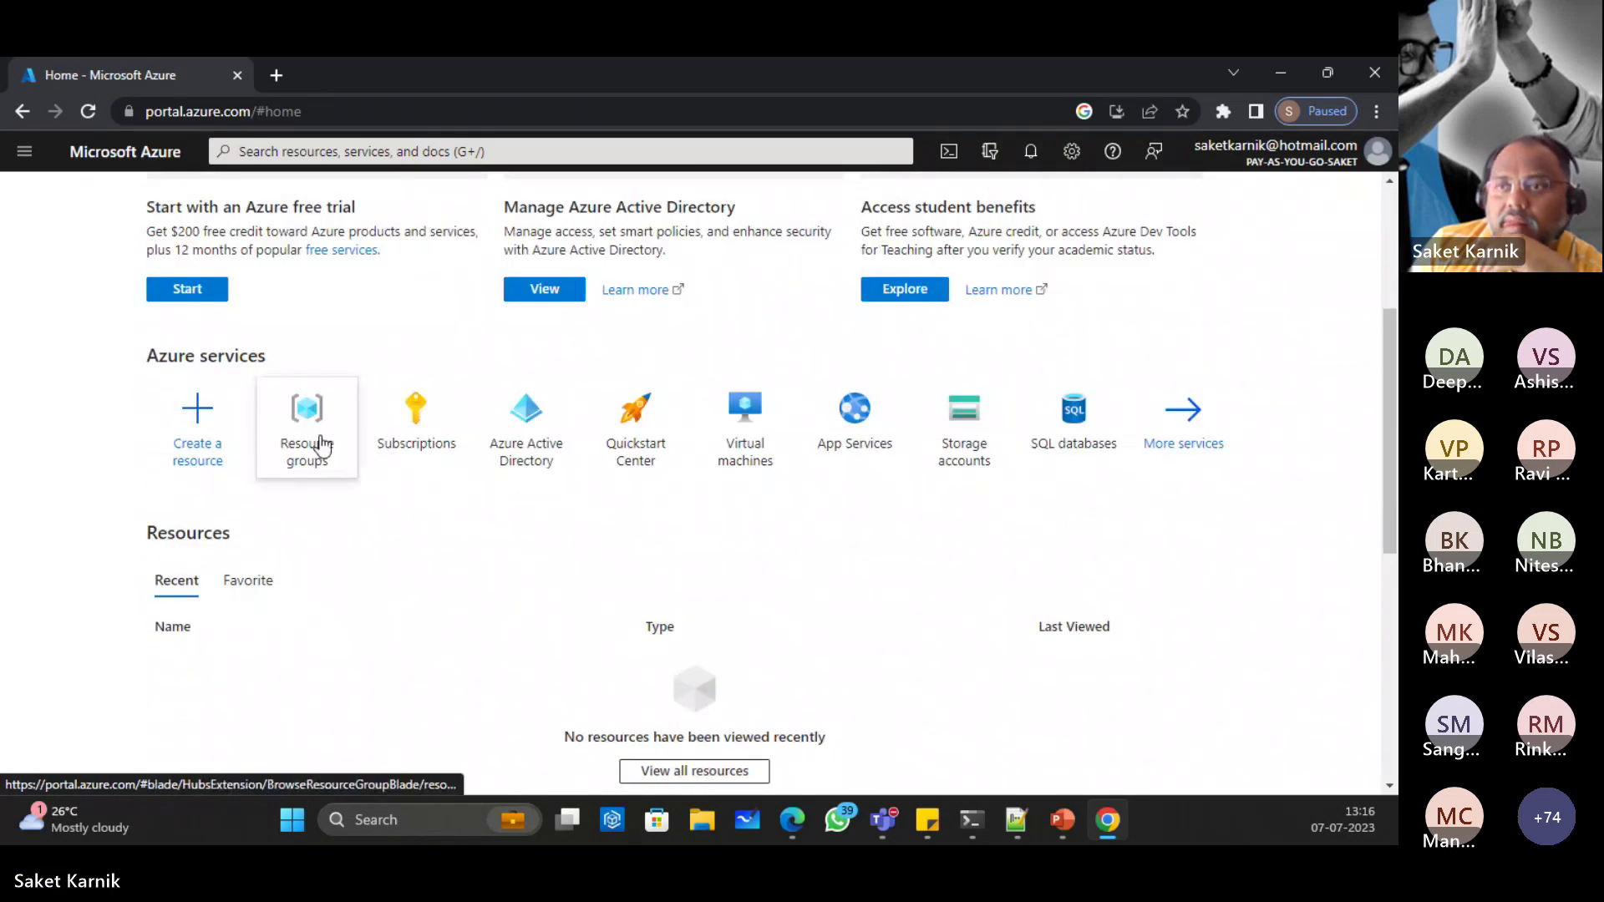
pyautogui.moveTo(320, 444)
pyautogui.scroll(3, 322, 447)
pyautogui.scroll(1, 320, 447)
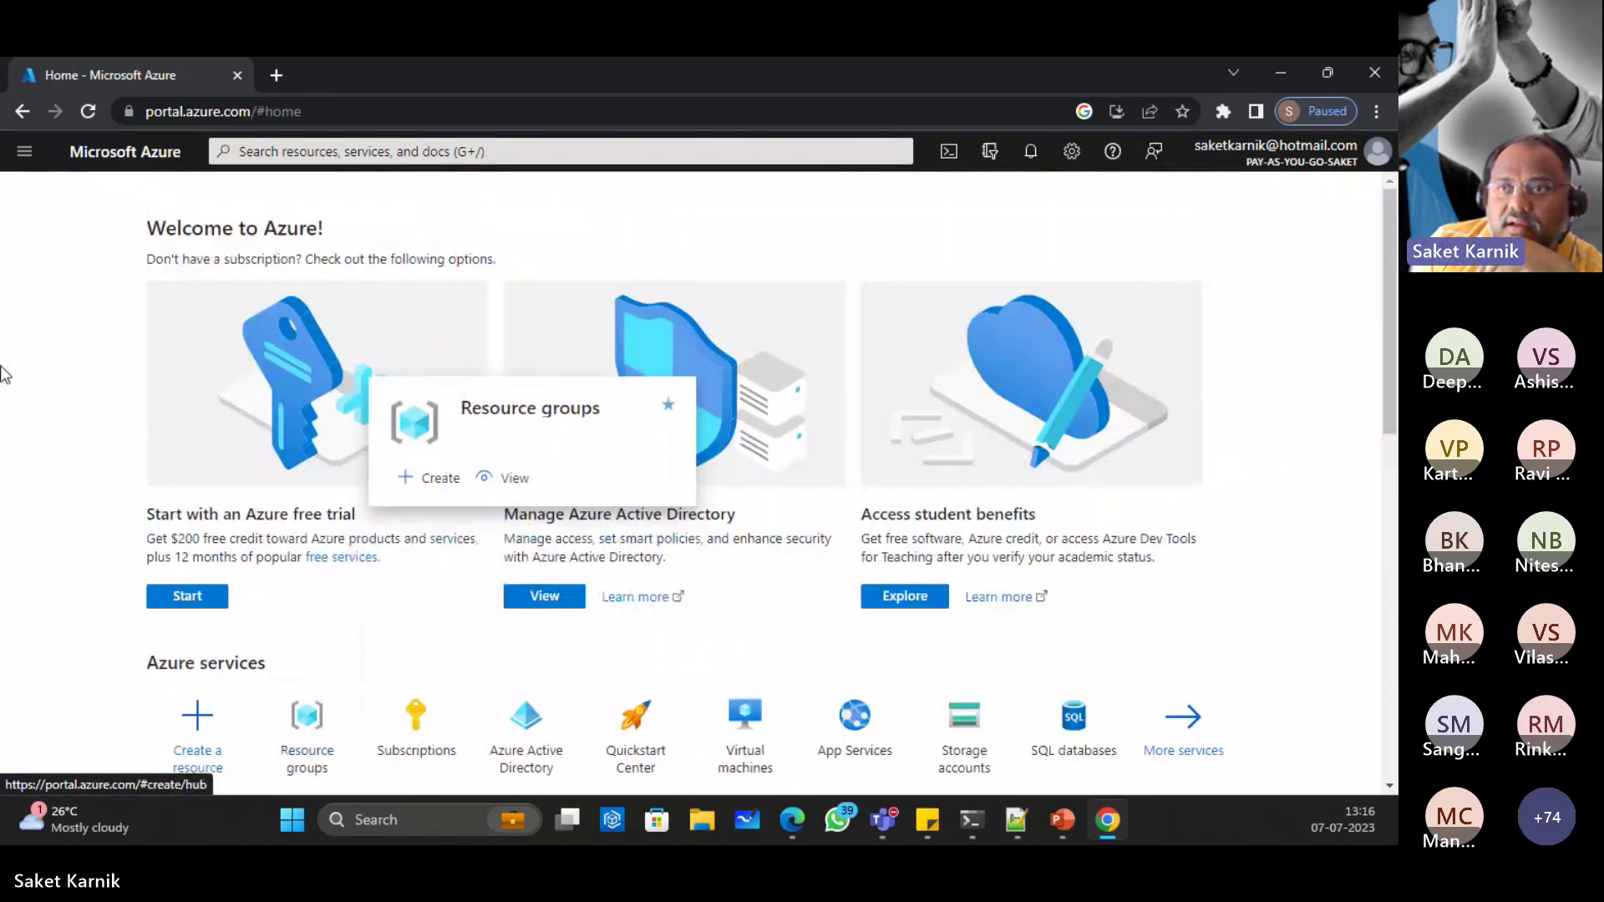
pyautogui.click(27, 153)
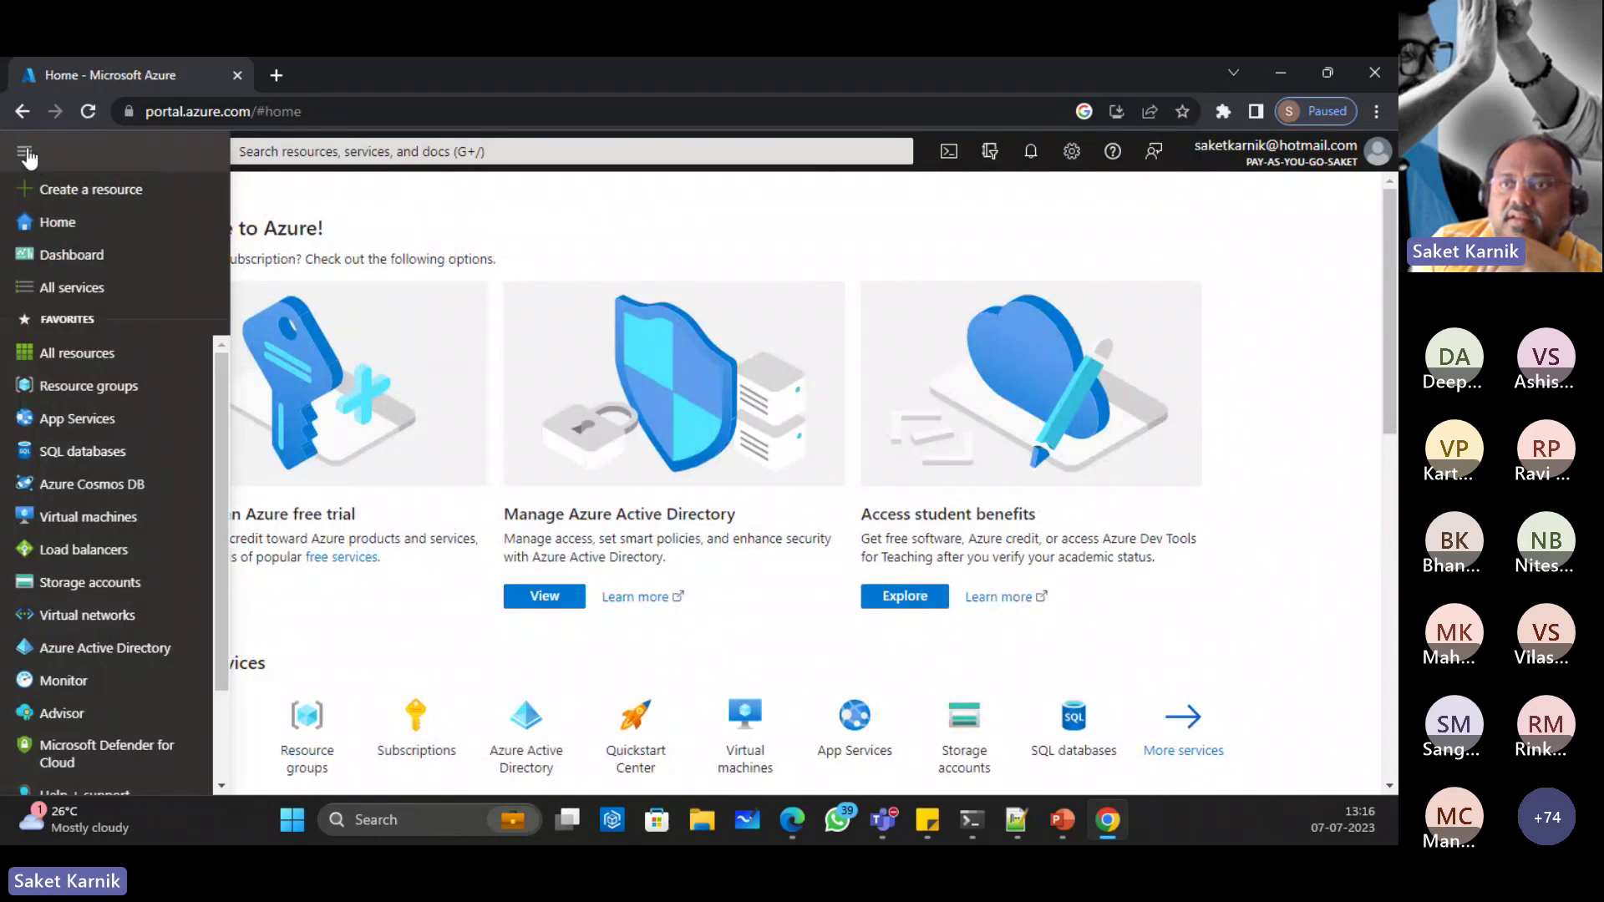
pyautogui.click(97, 192)
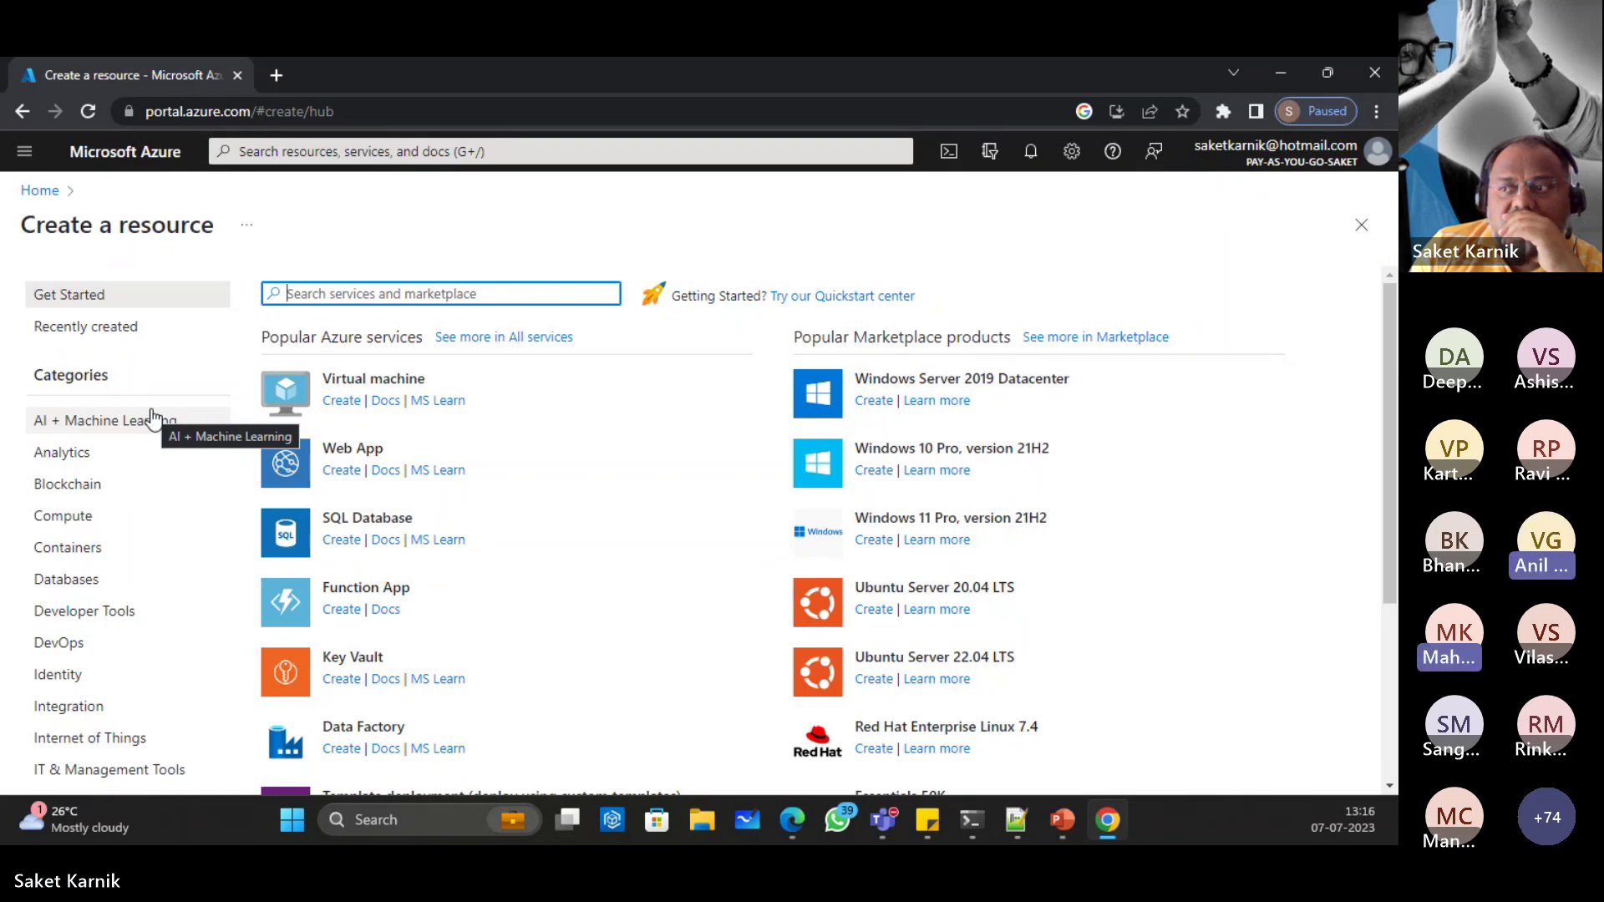
# Step: Filter the catalogue to Identity and choose Azure Active Directory to open Create a tenant
pyautogui.scroll(-1, 151, 416)
pyautogui.click(126, 572)
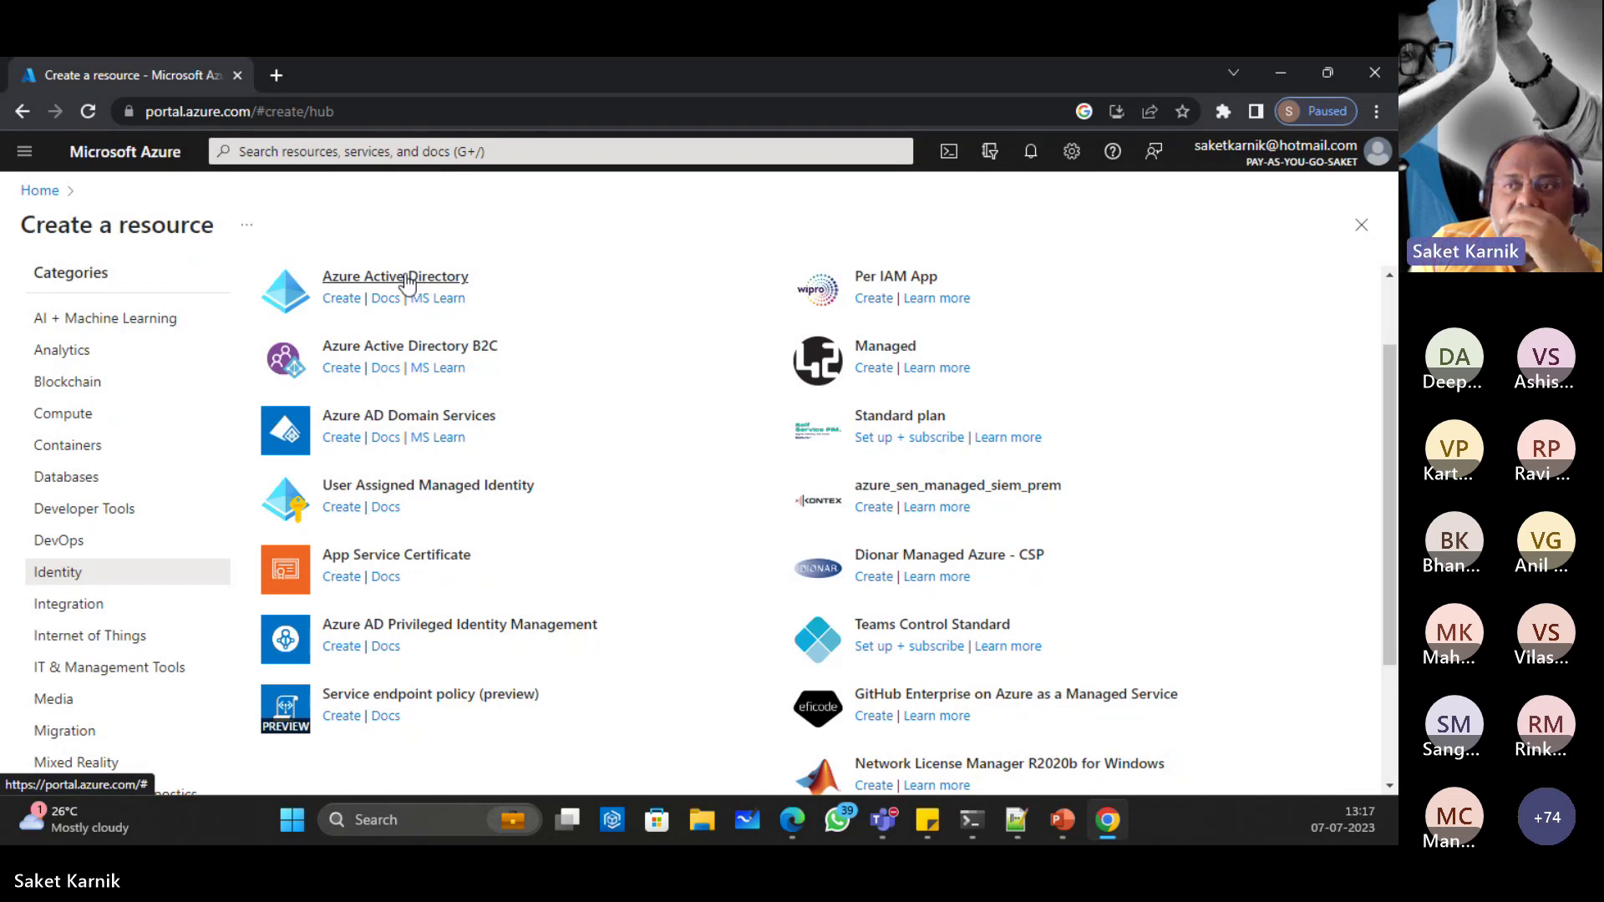
pyautogui.click(361, 283)
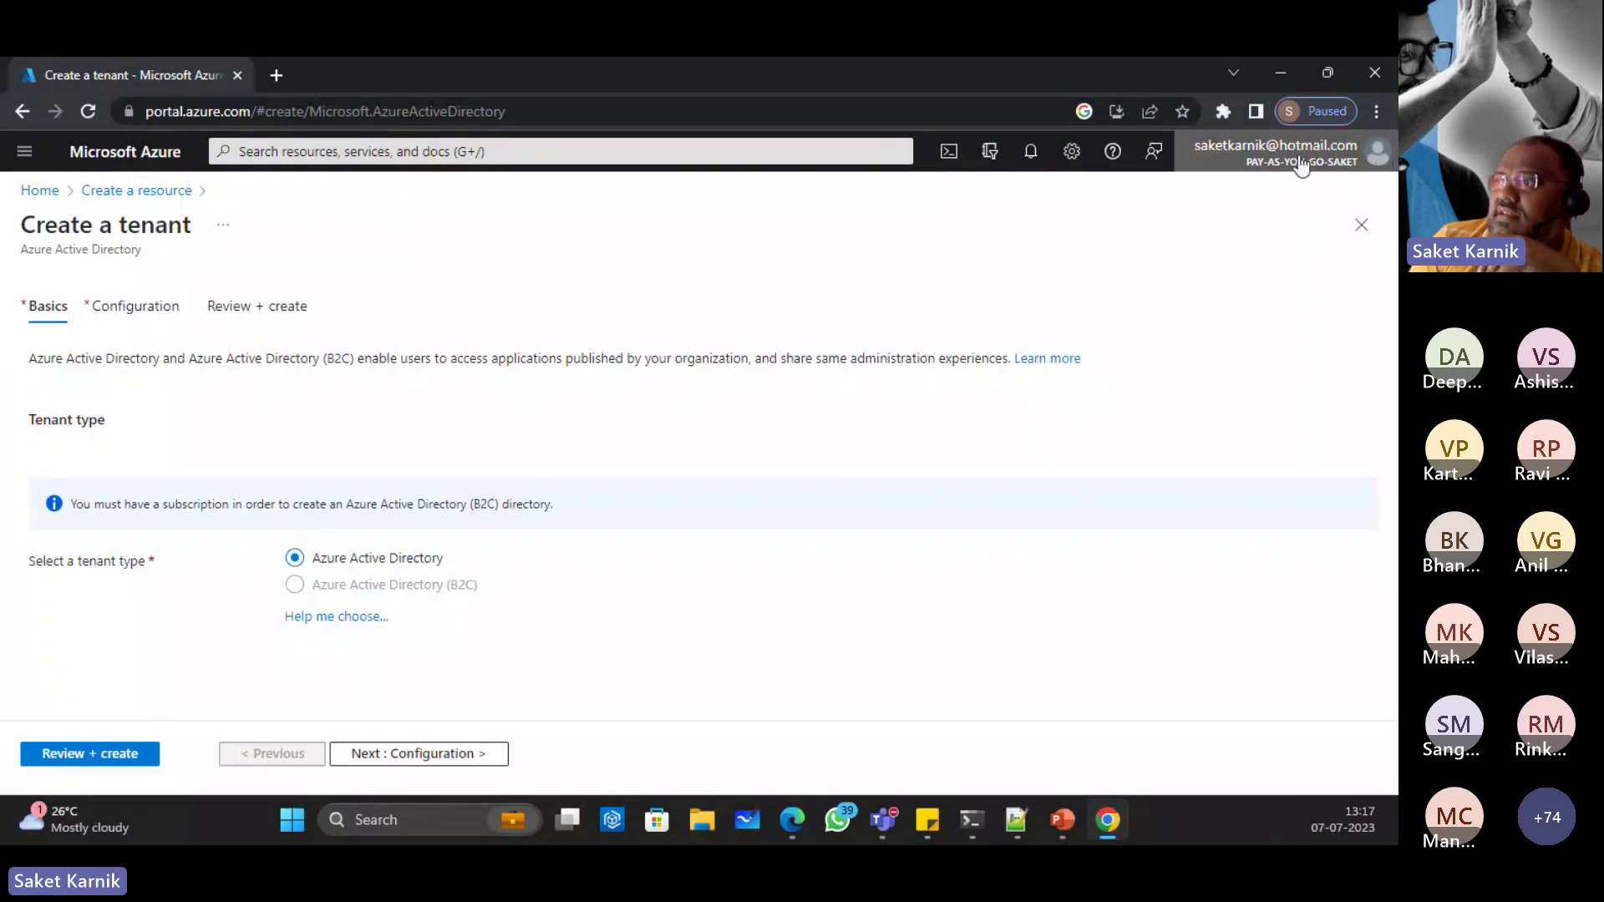
# Step: Return to Create a resource and open the Azure Active Directory B2C offering
pyautogui.moveTo(1302, 160)
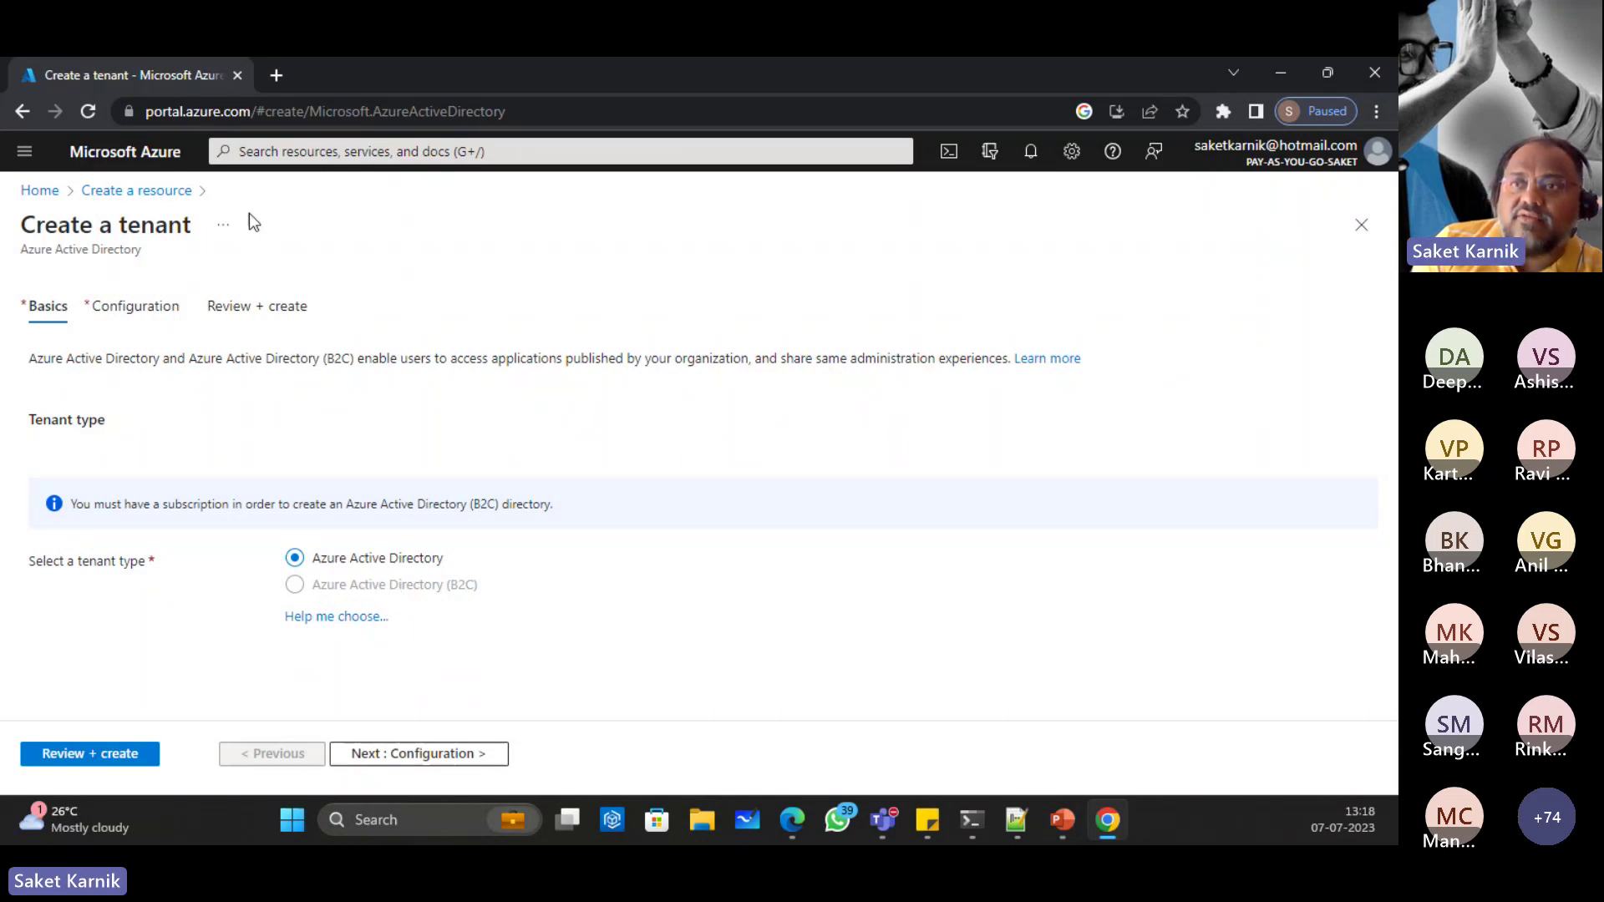
pyautogui.click(137, 191)
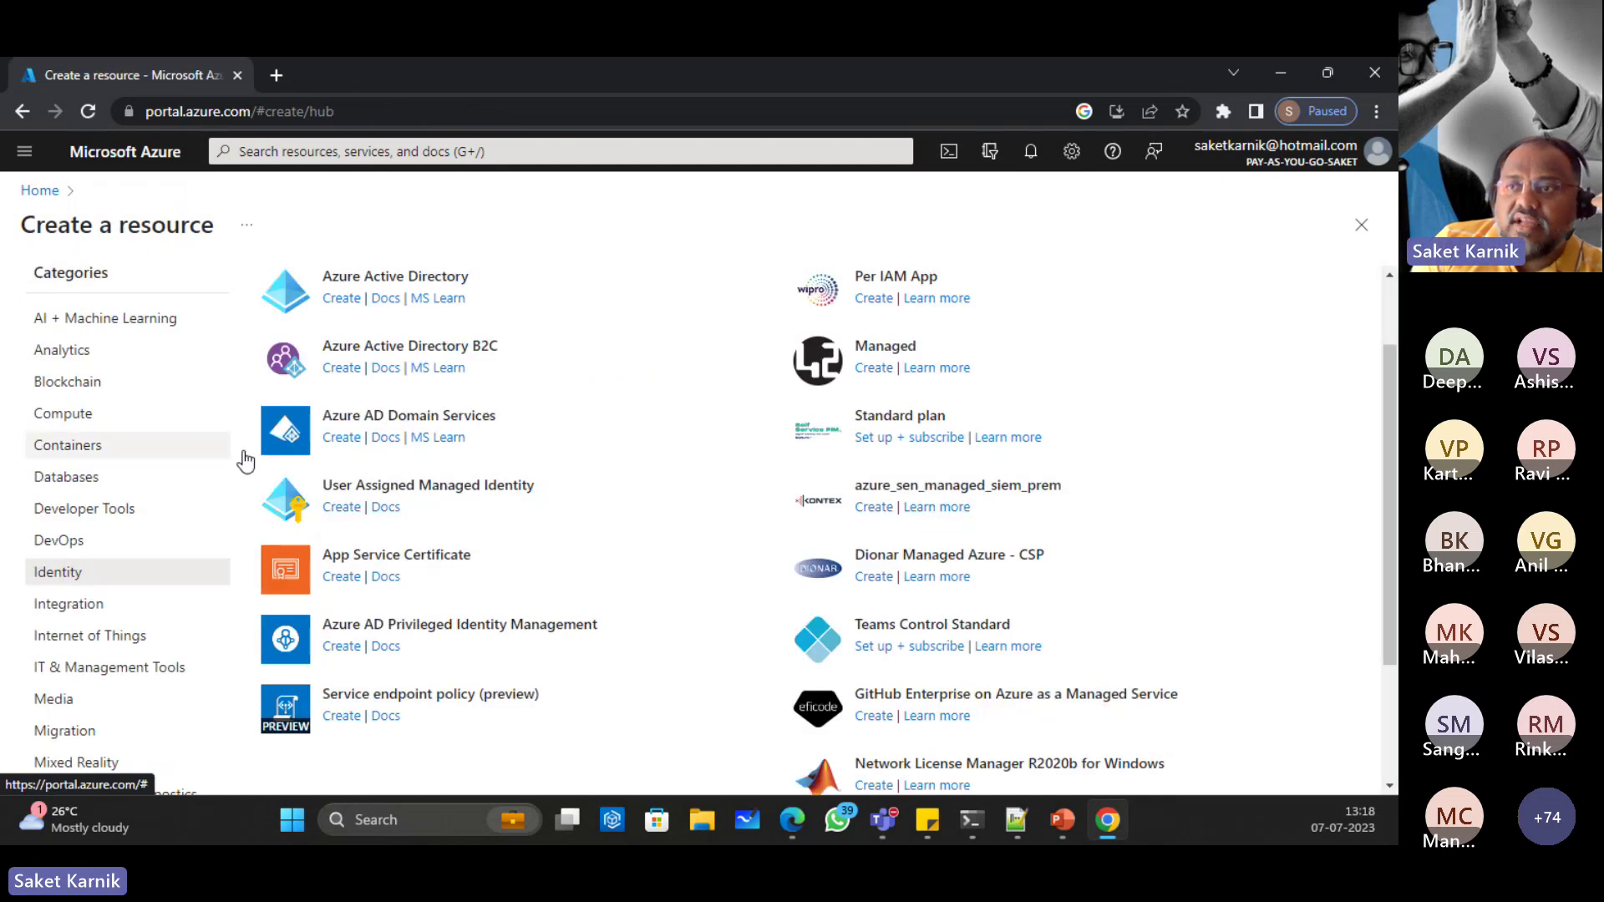
pyautogui.click(411, 351)
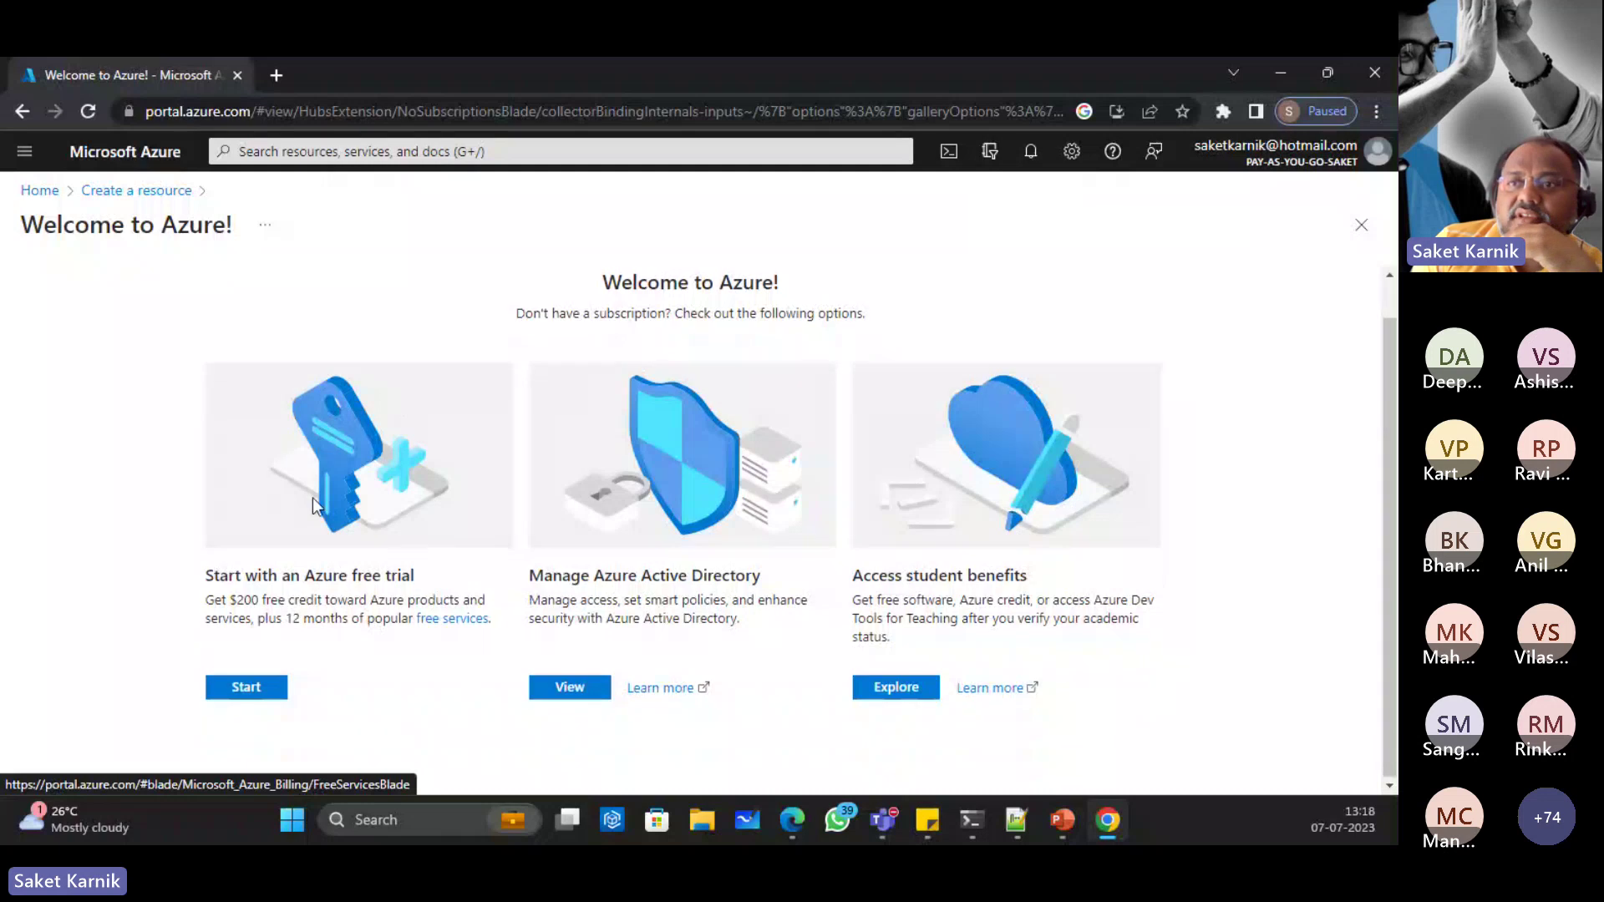
pyautogui.scroll(1, 376, 543)
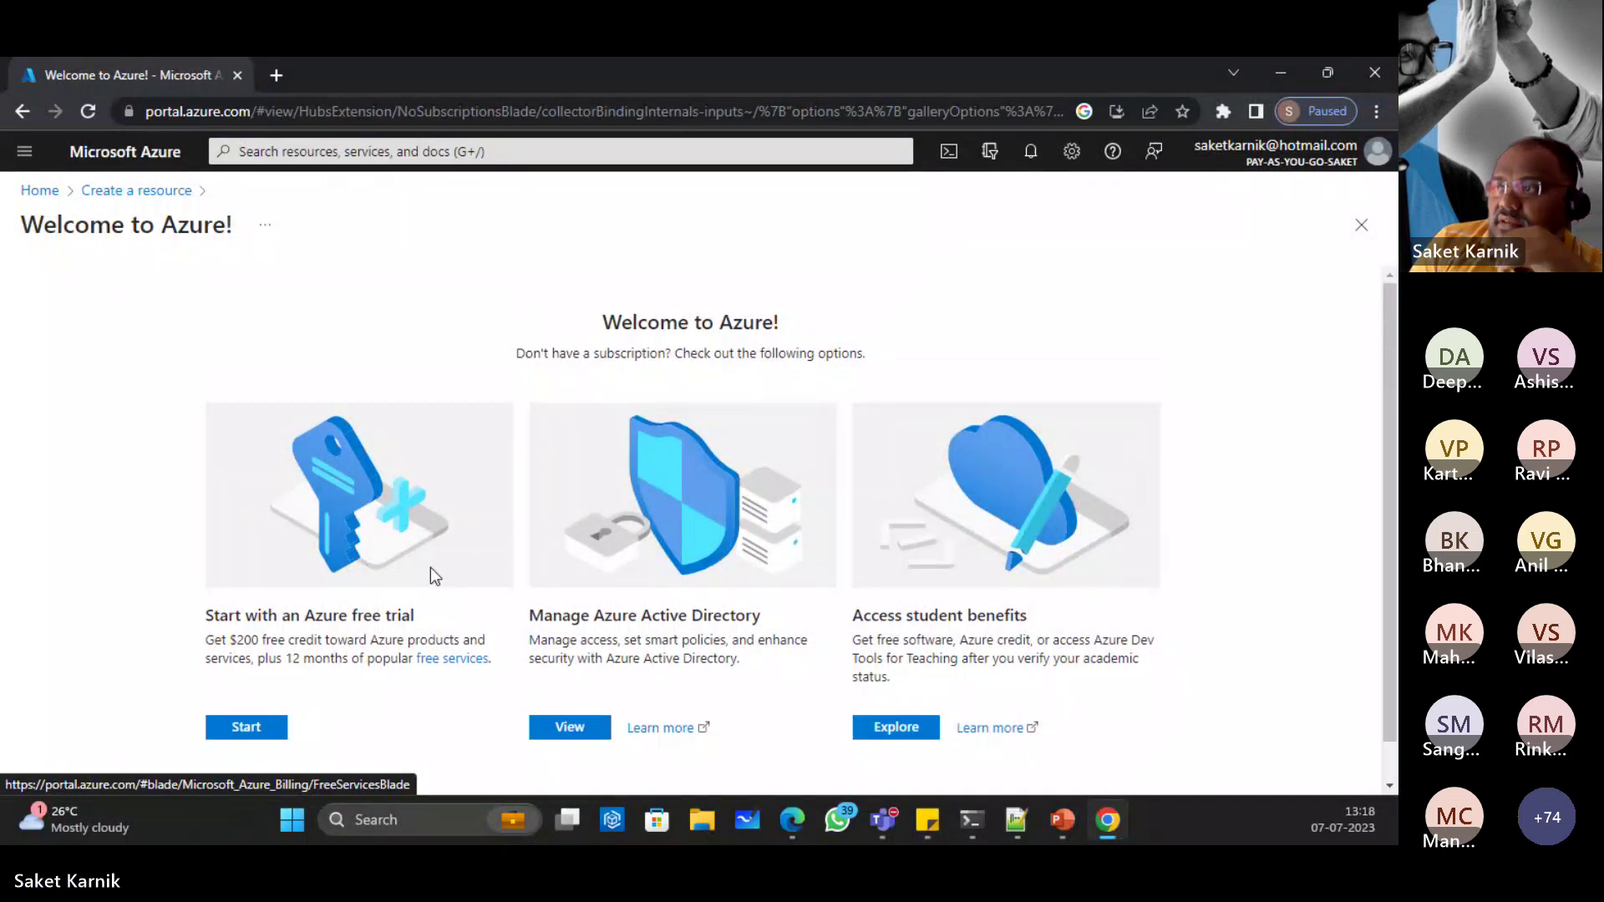
# Step: Open the account's directory options, then switch away to another window
pyautogui.click(1291, 163)
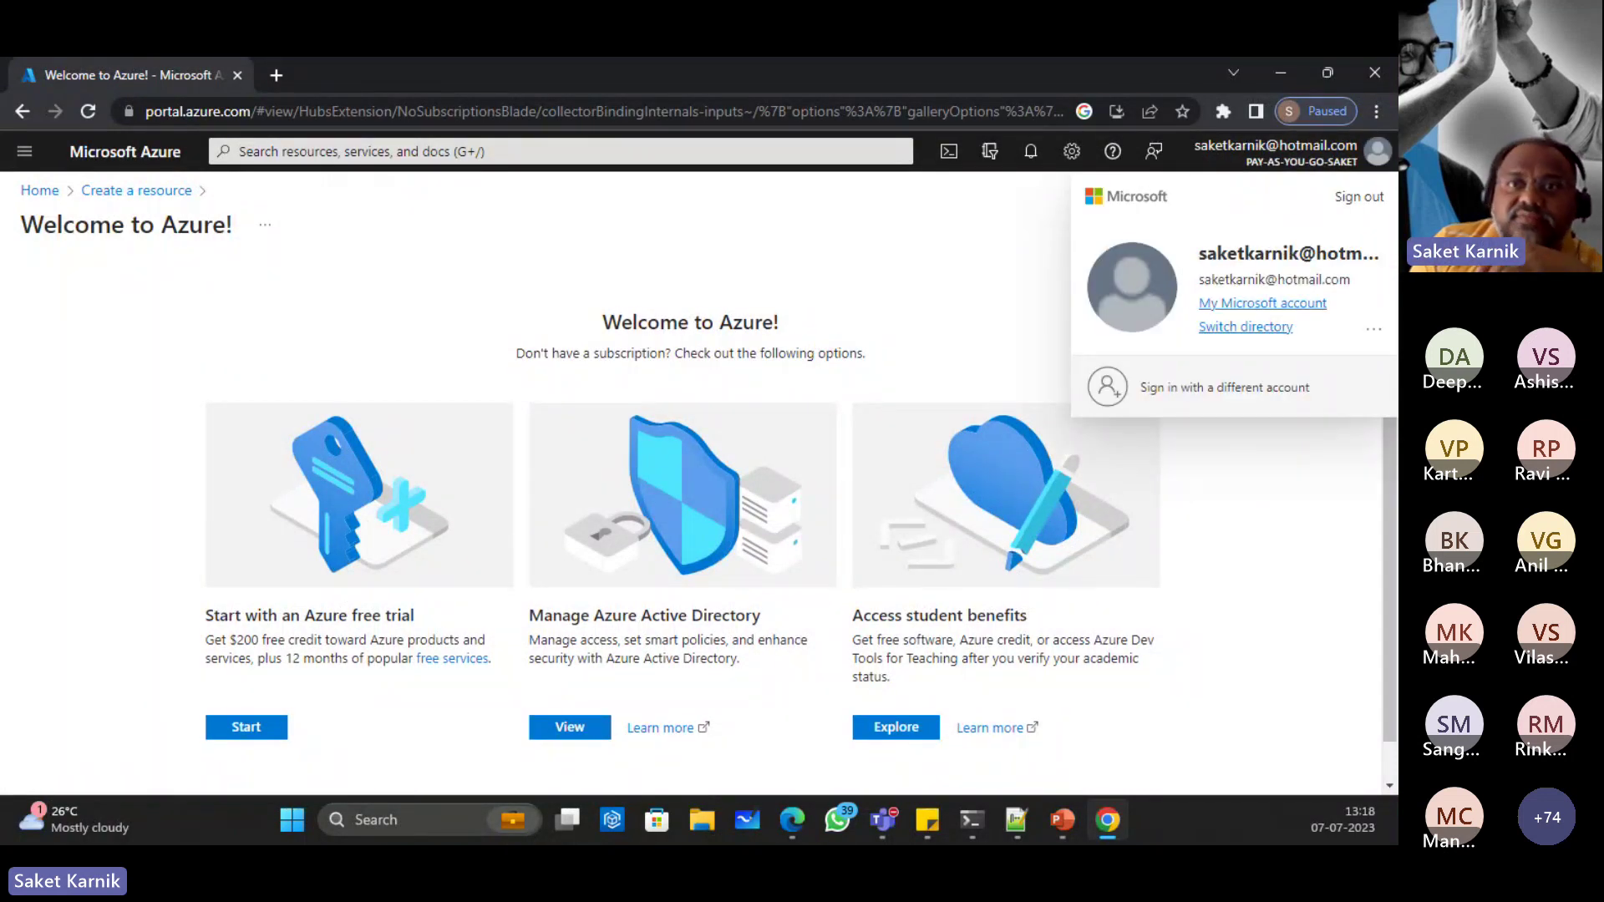
pyautogui.hotkey('alt', 'Tab')
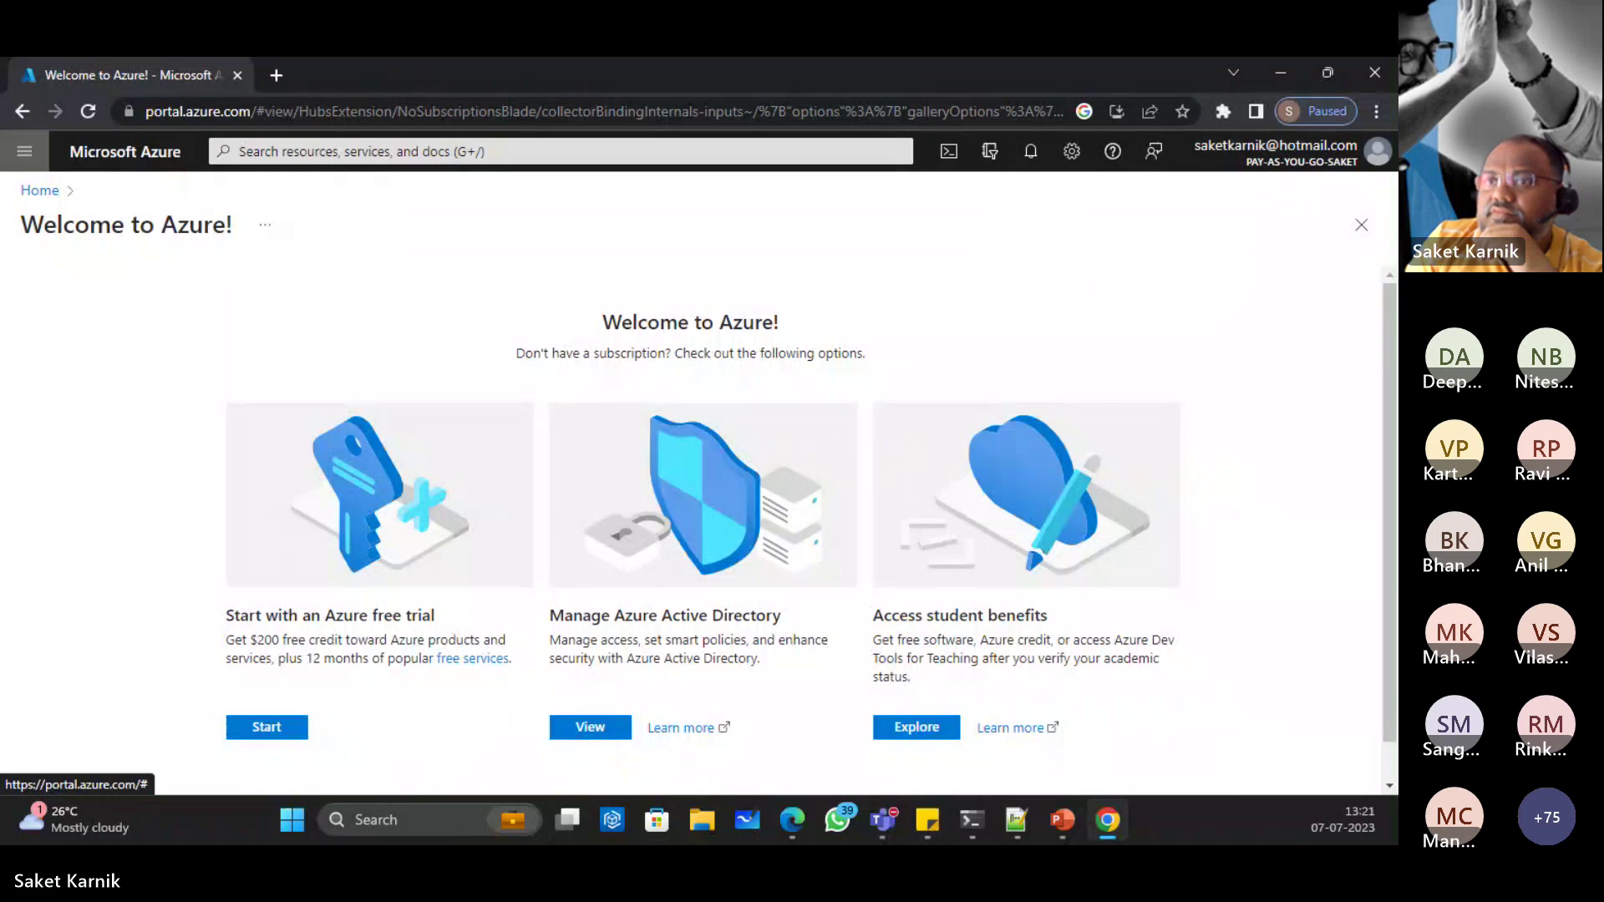
# Step: From Home, go to Create a resource > Identity > Azure Active Directory to reopen Create a tenant
pyautogui.click(39, 191)
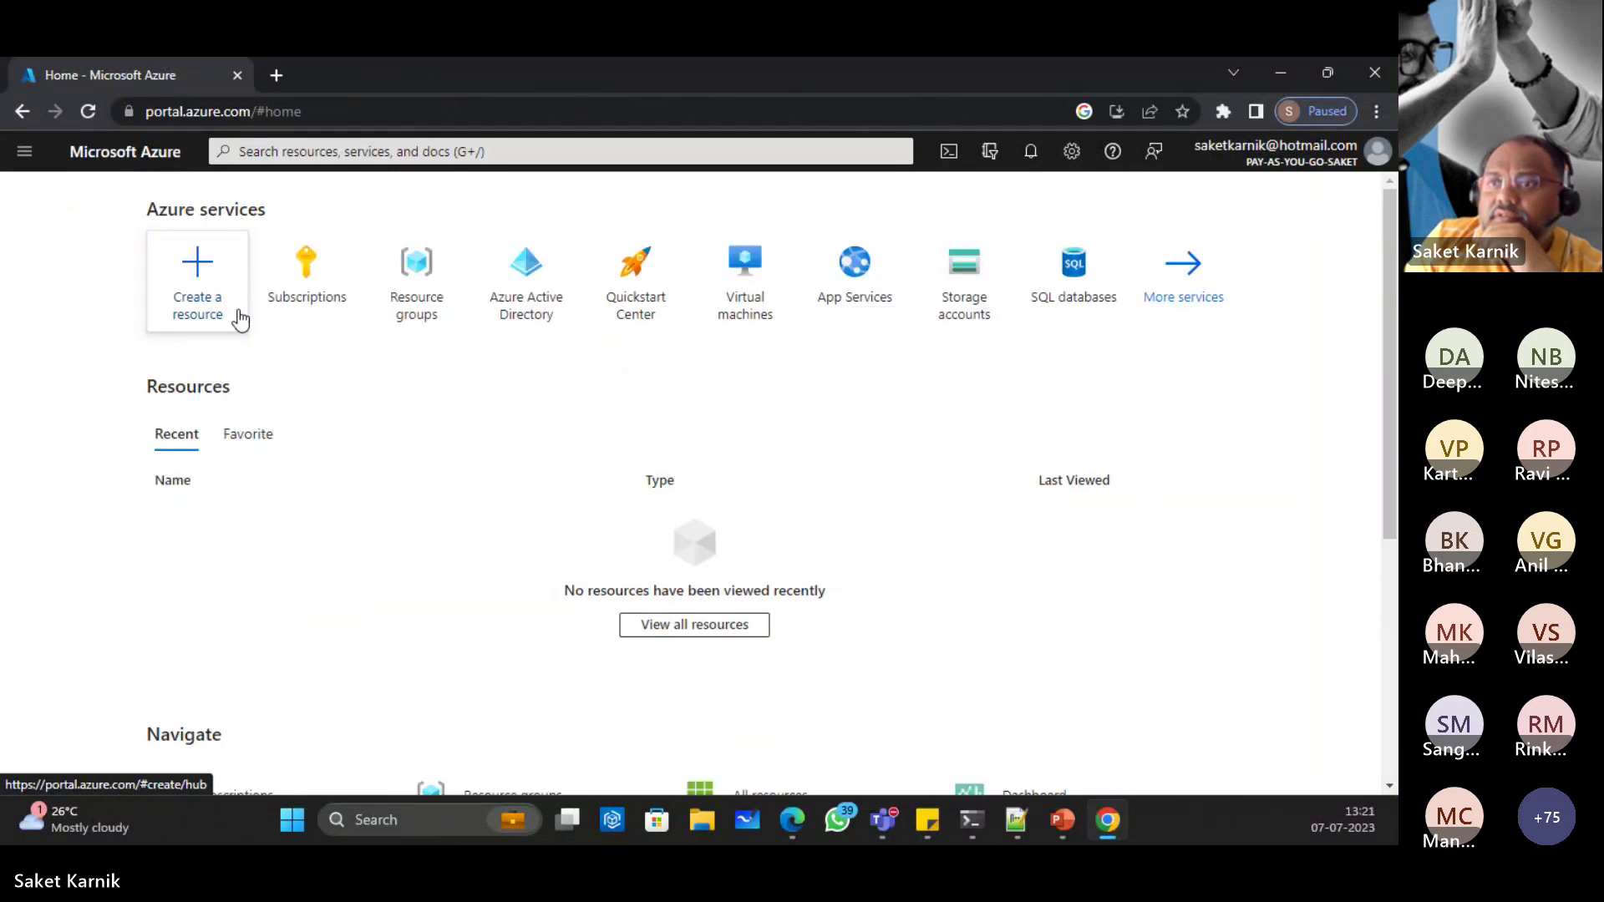
pyautogui.click(221, 284)
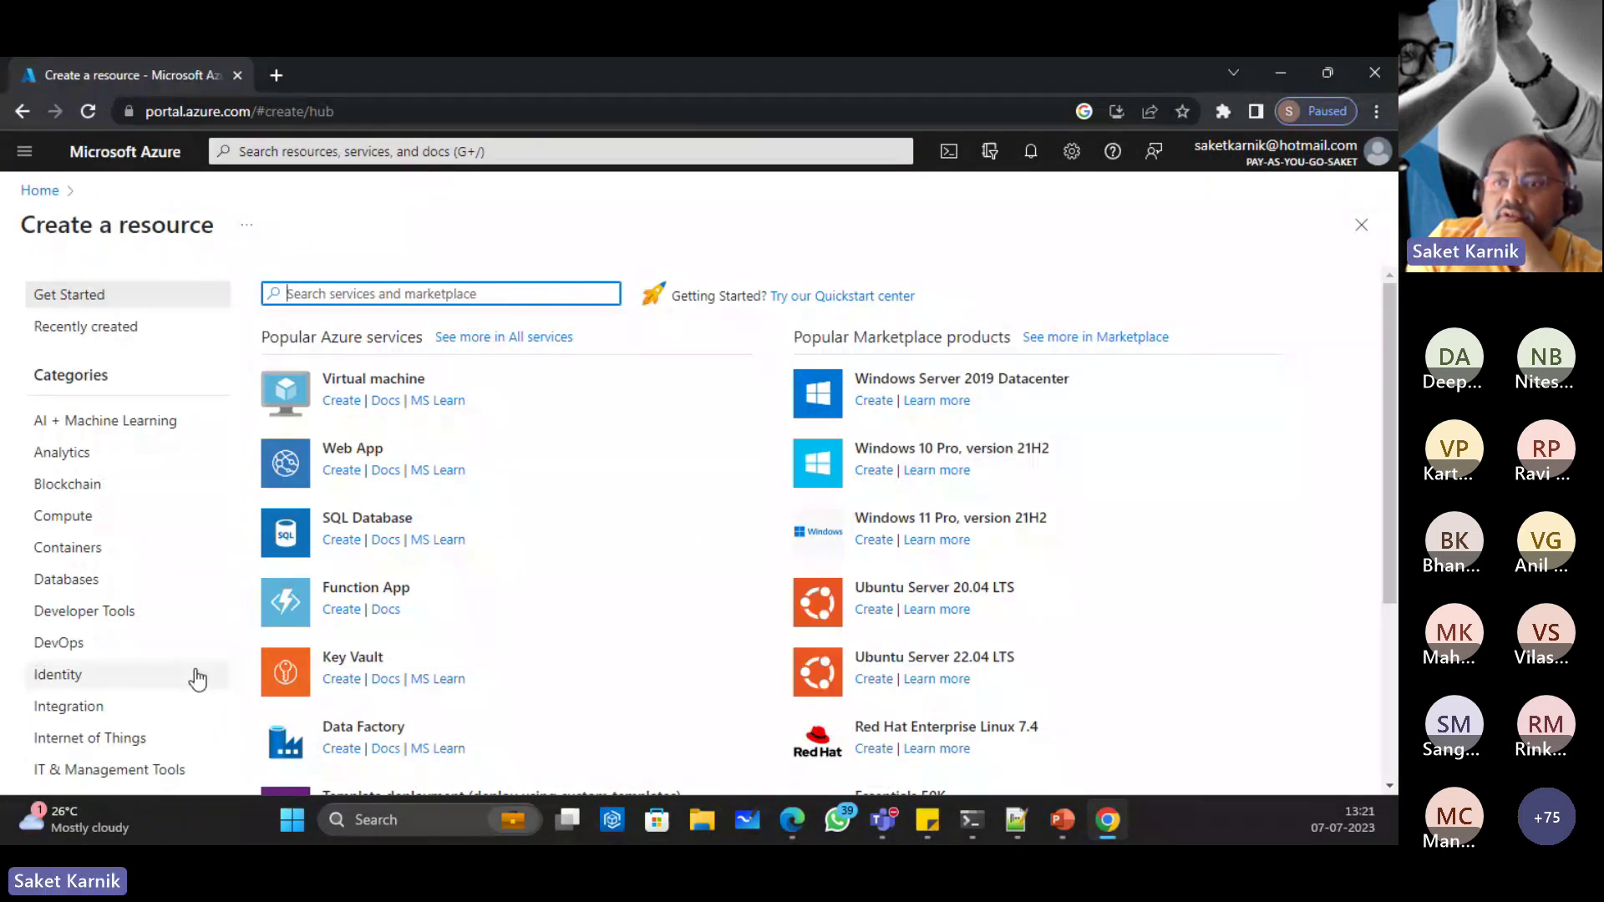
pyautogui.click(60, 674)
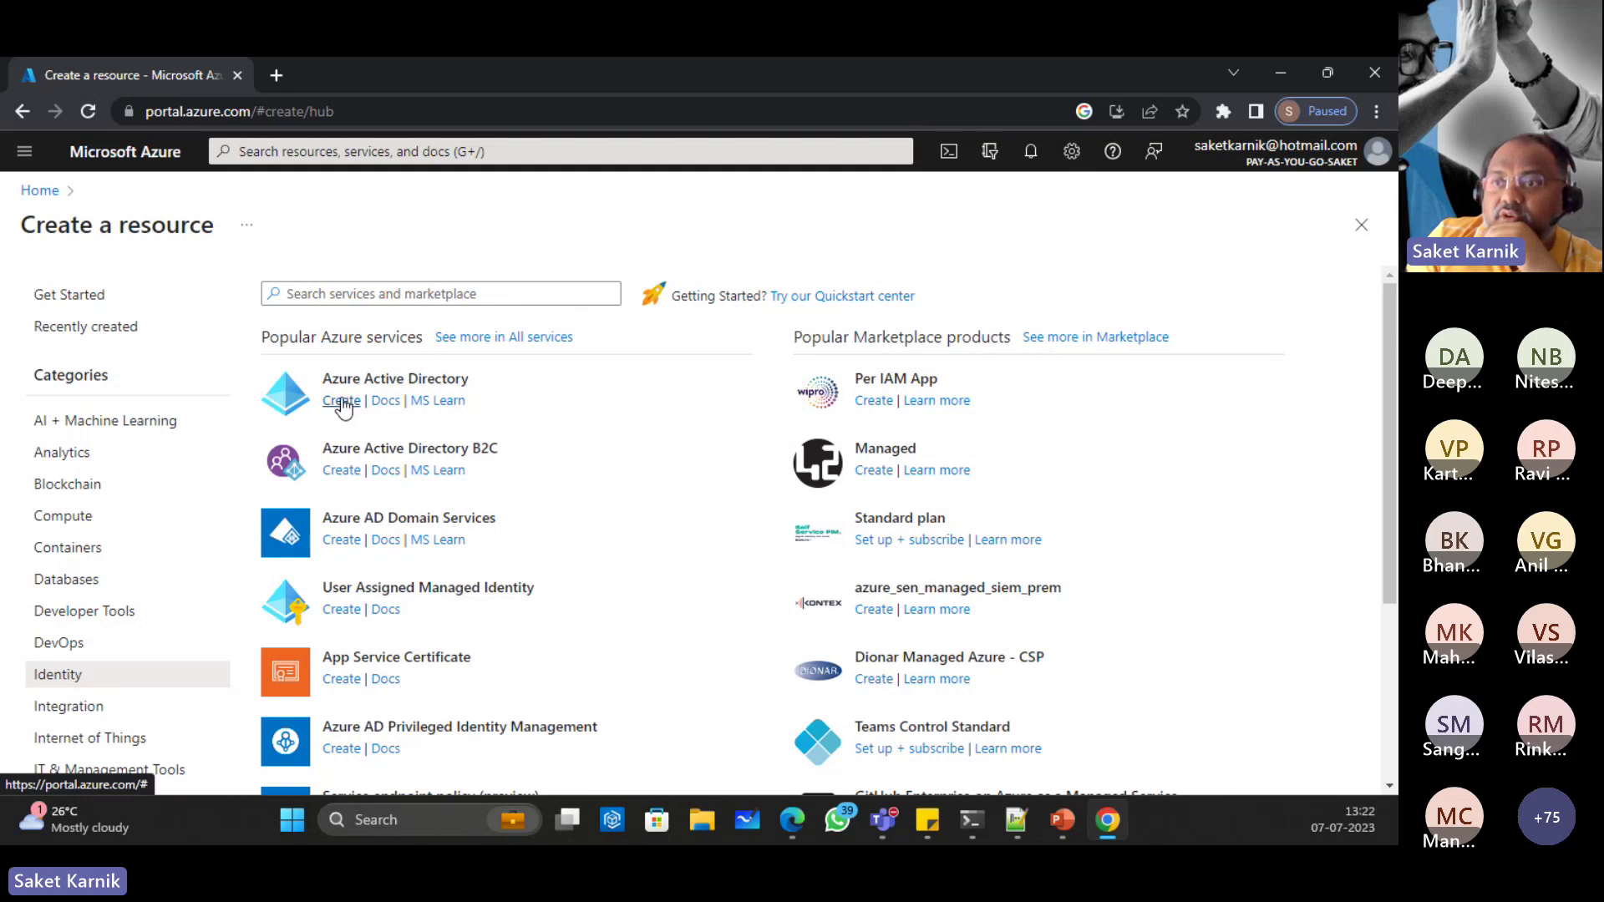
pyautogui.click(393, 380)
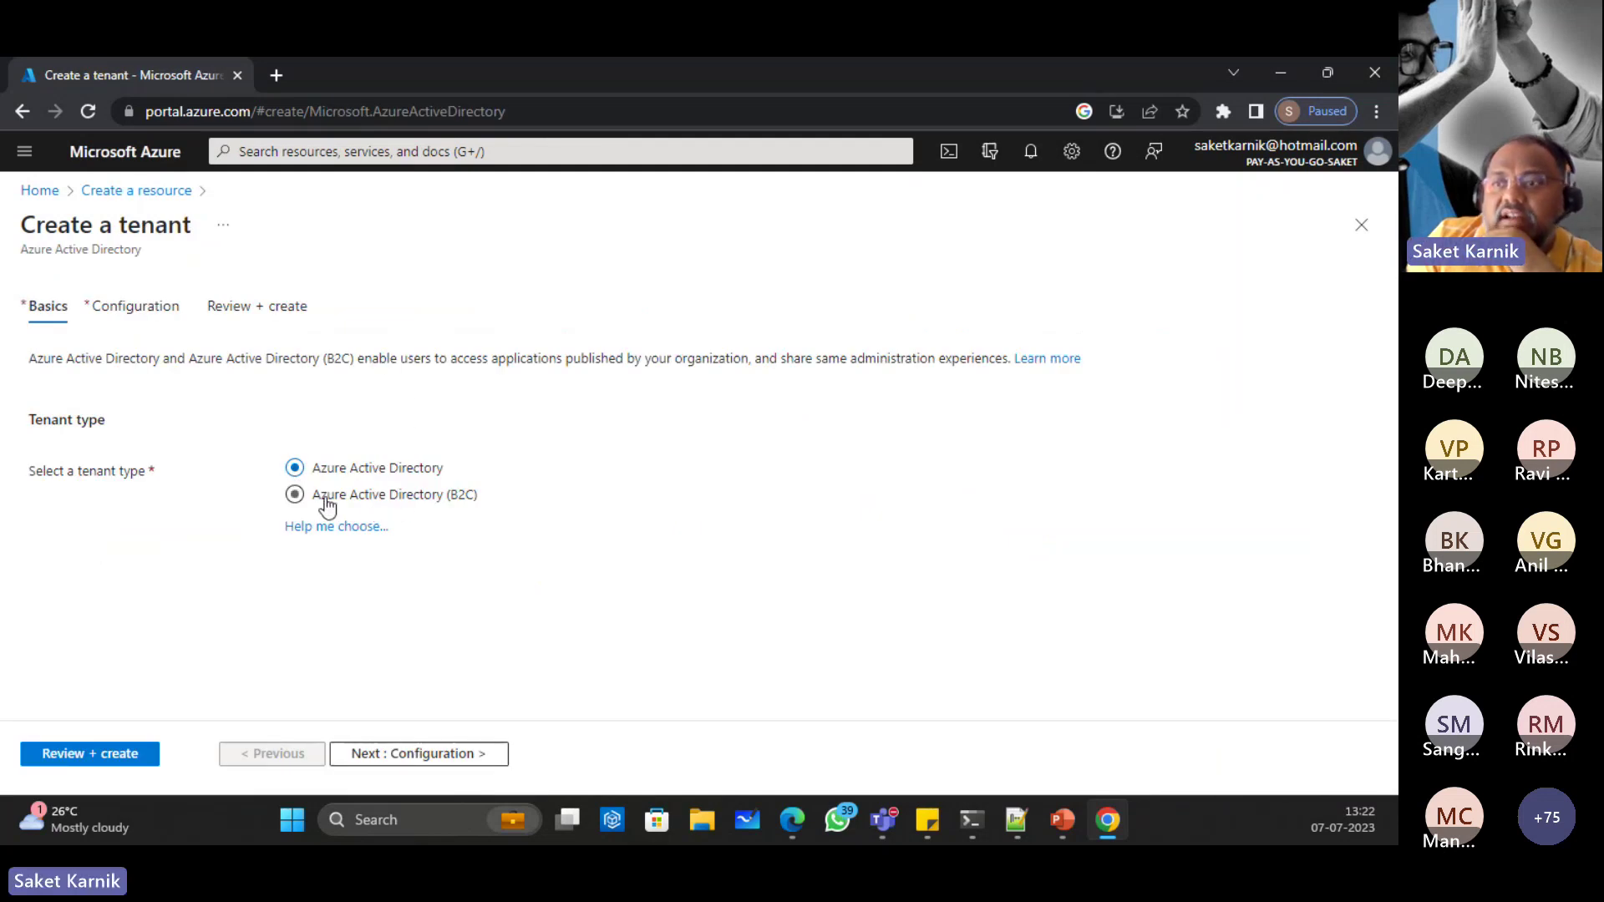
# Step: Pick Azure Active Directory (B2C), then enter organization name OIContoso and initial domain oicontoso
pyautogui.click(441, 501)
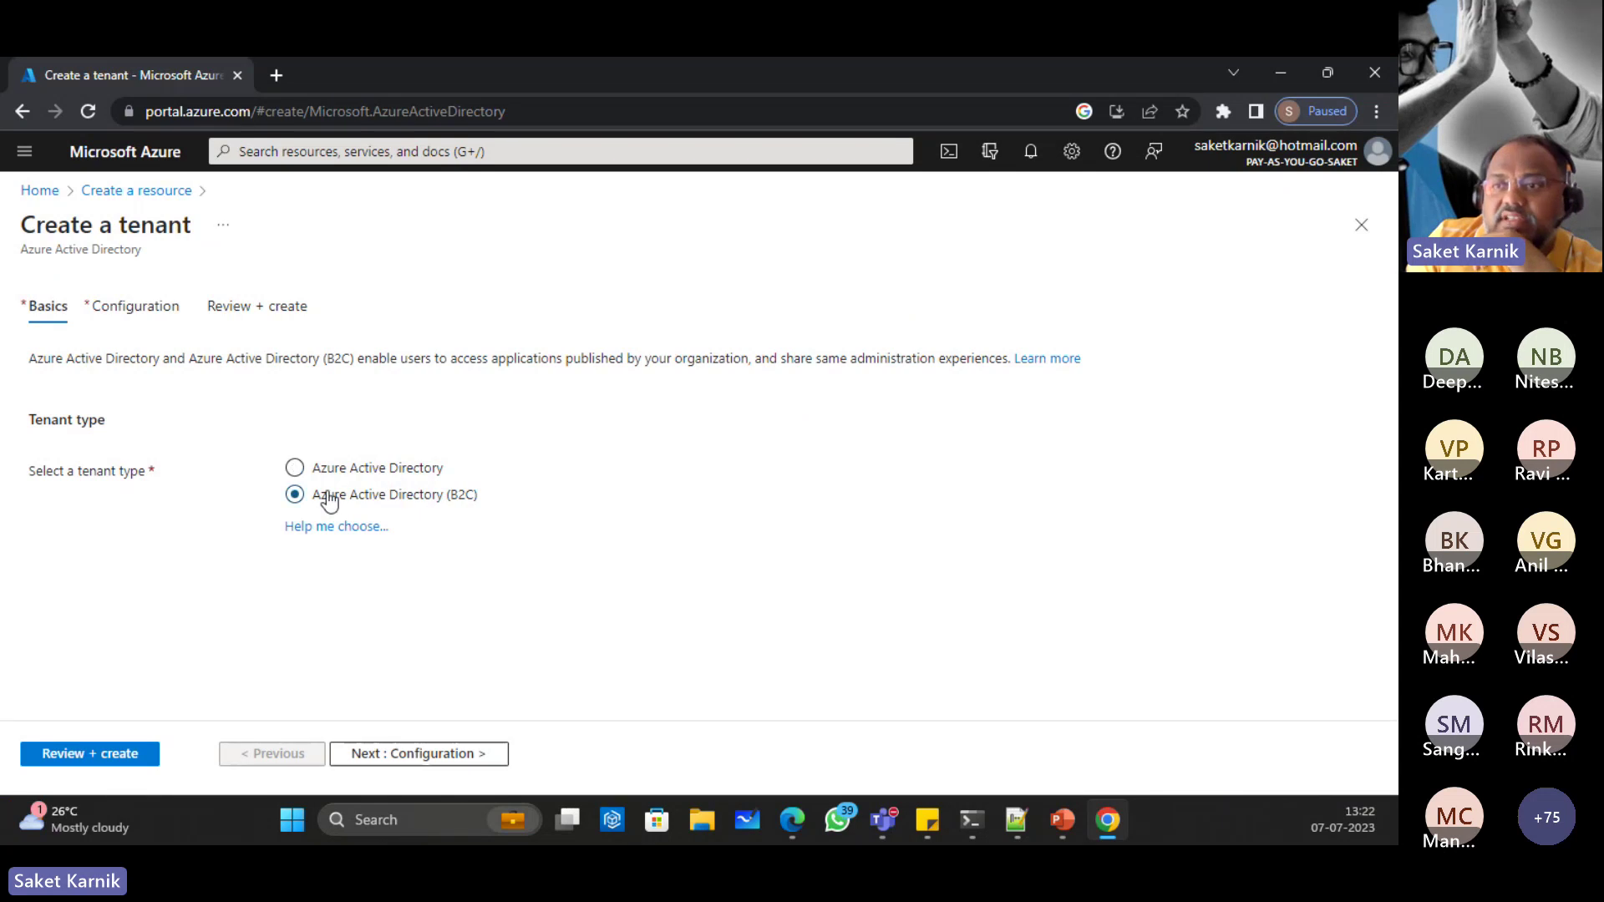
pyautogui.click(430, 753)
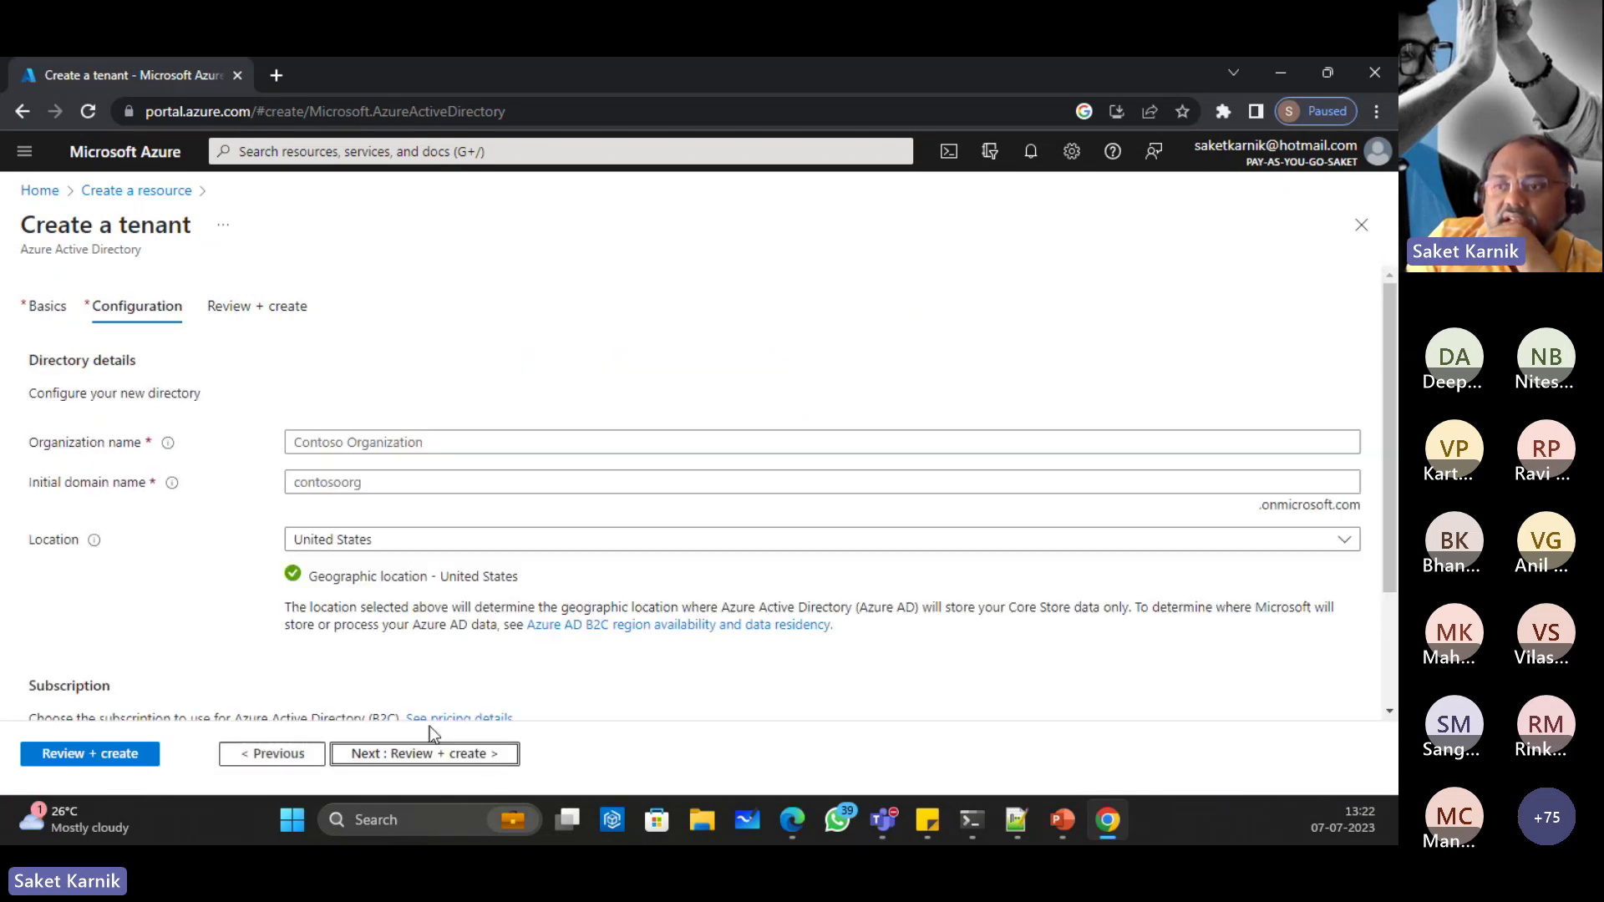
pyautogui.click(385, 440)
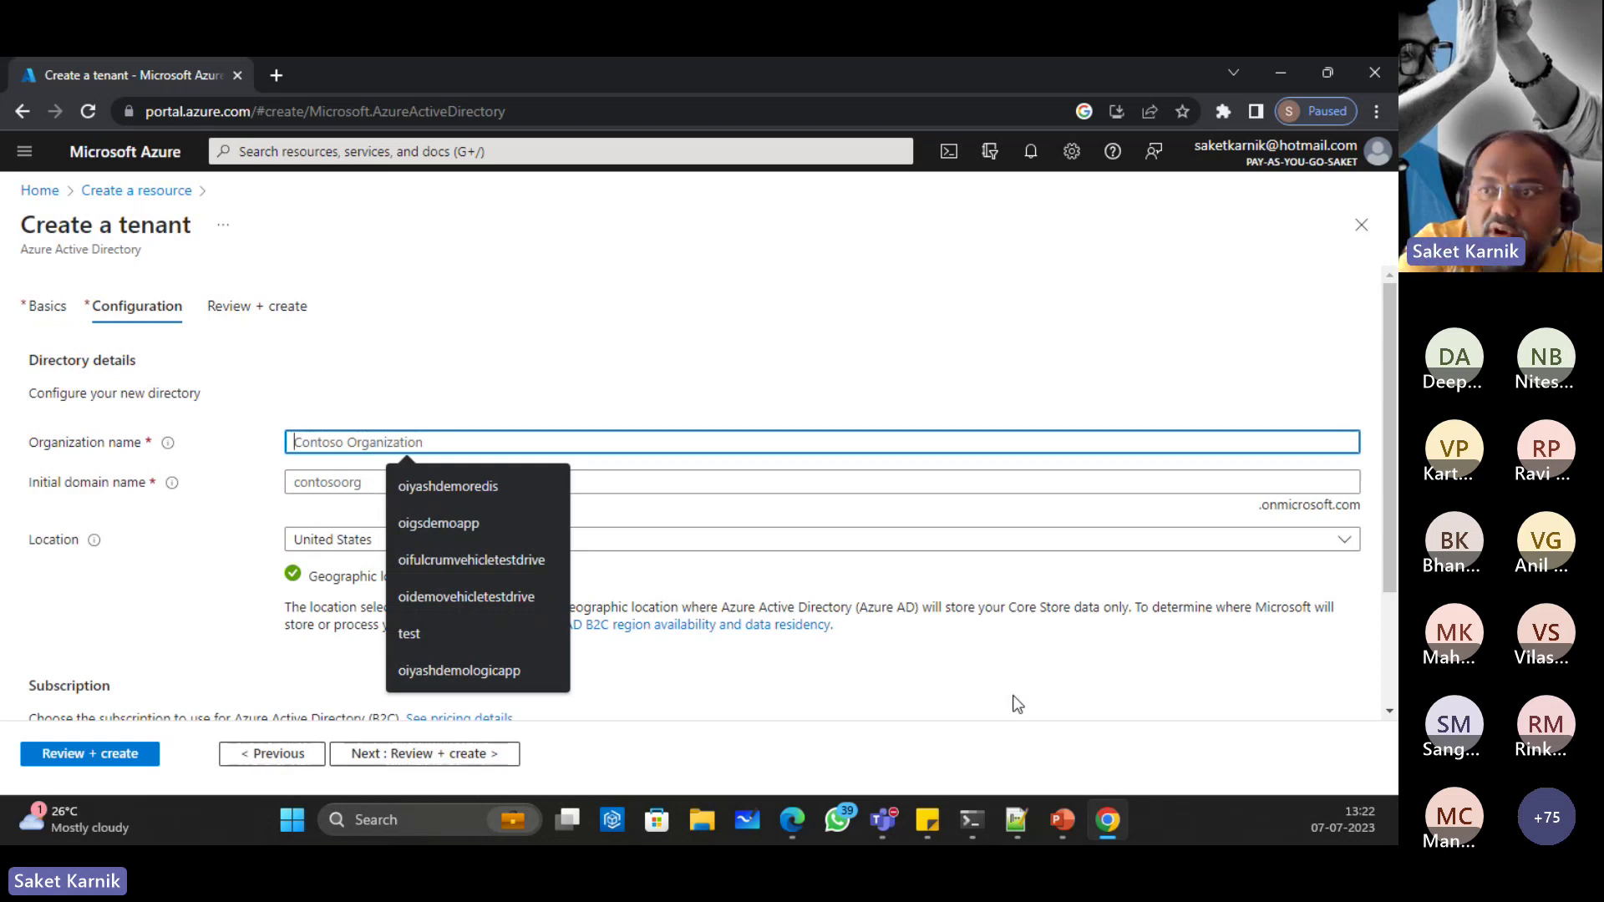
pyautogui.write('OI')
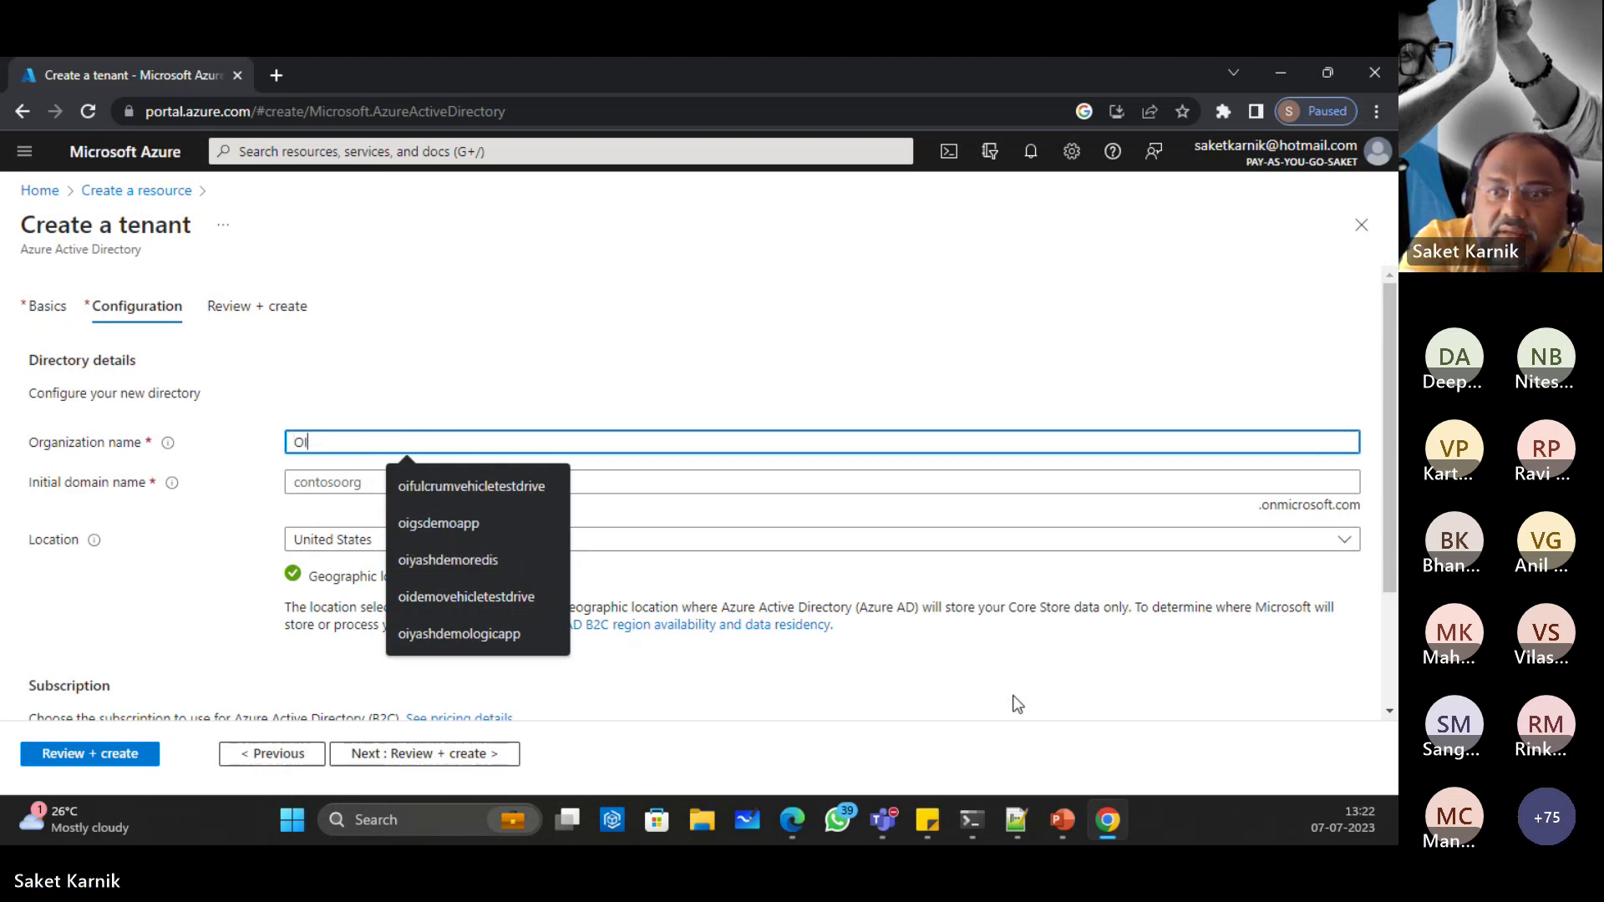
pyautogui.write('Contoso')
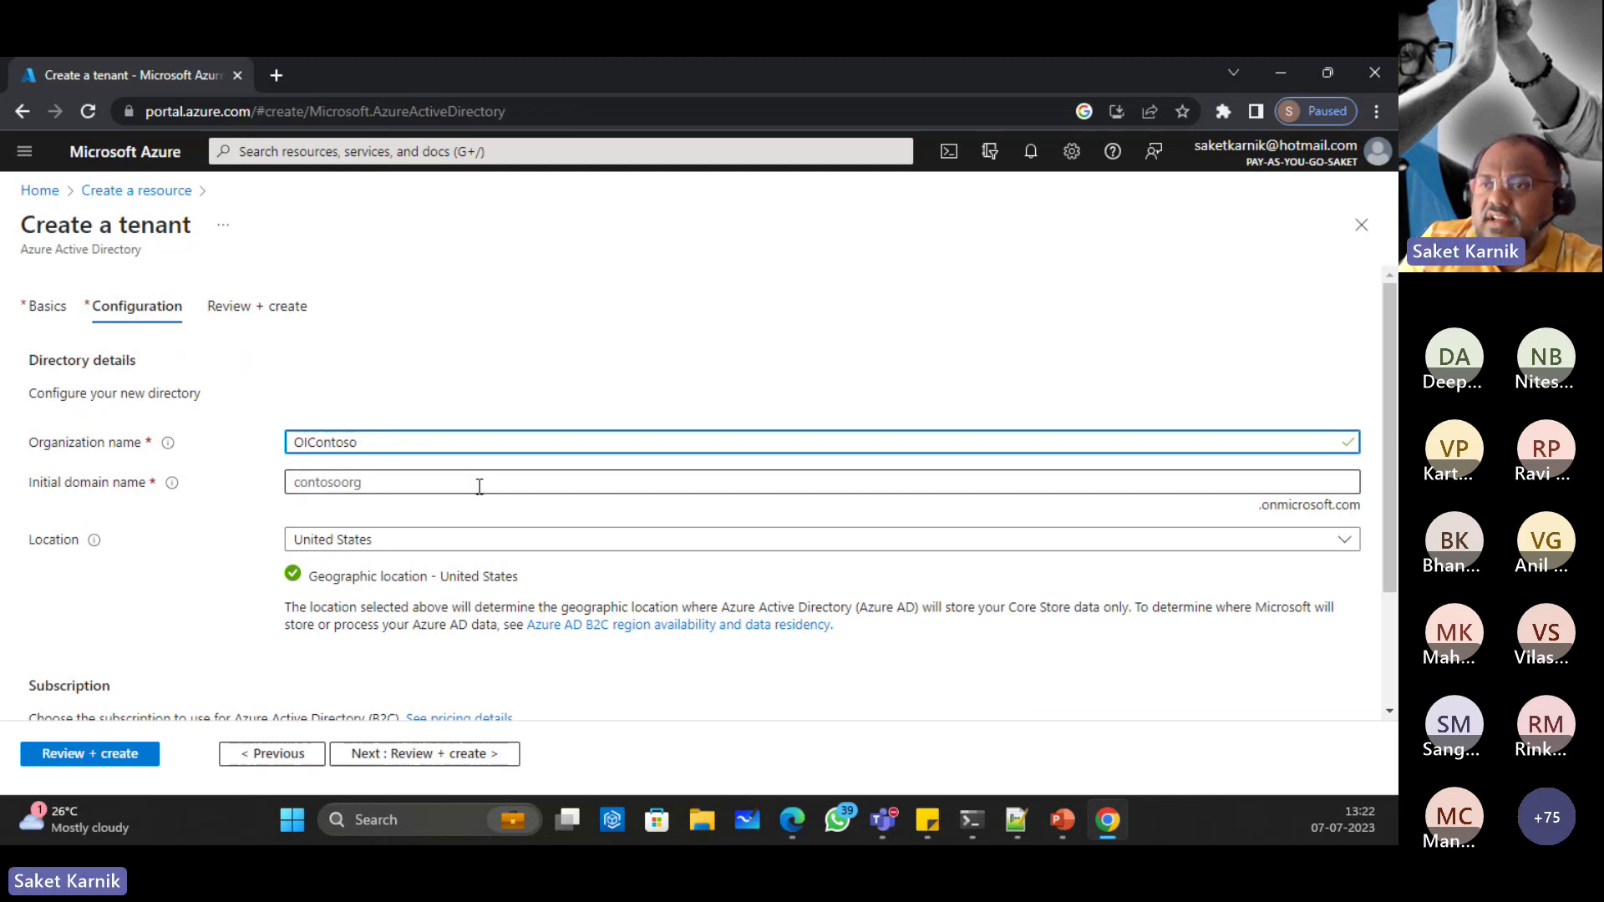
pyautogui.click(420, 482)
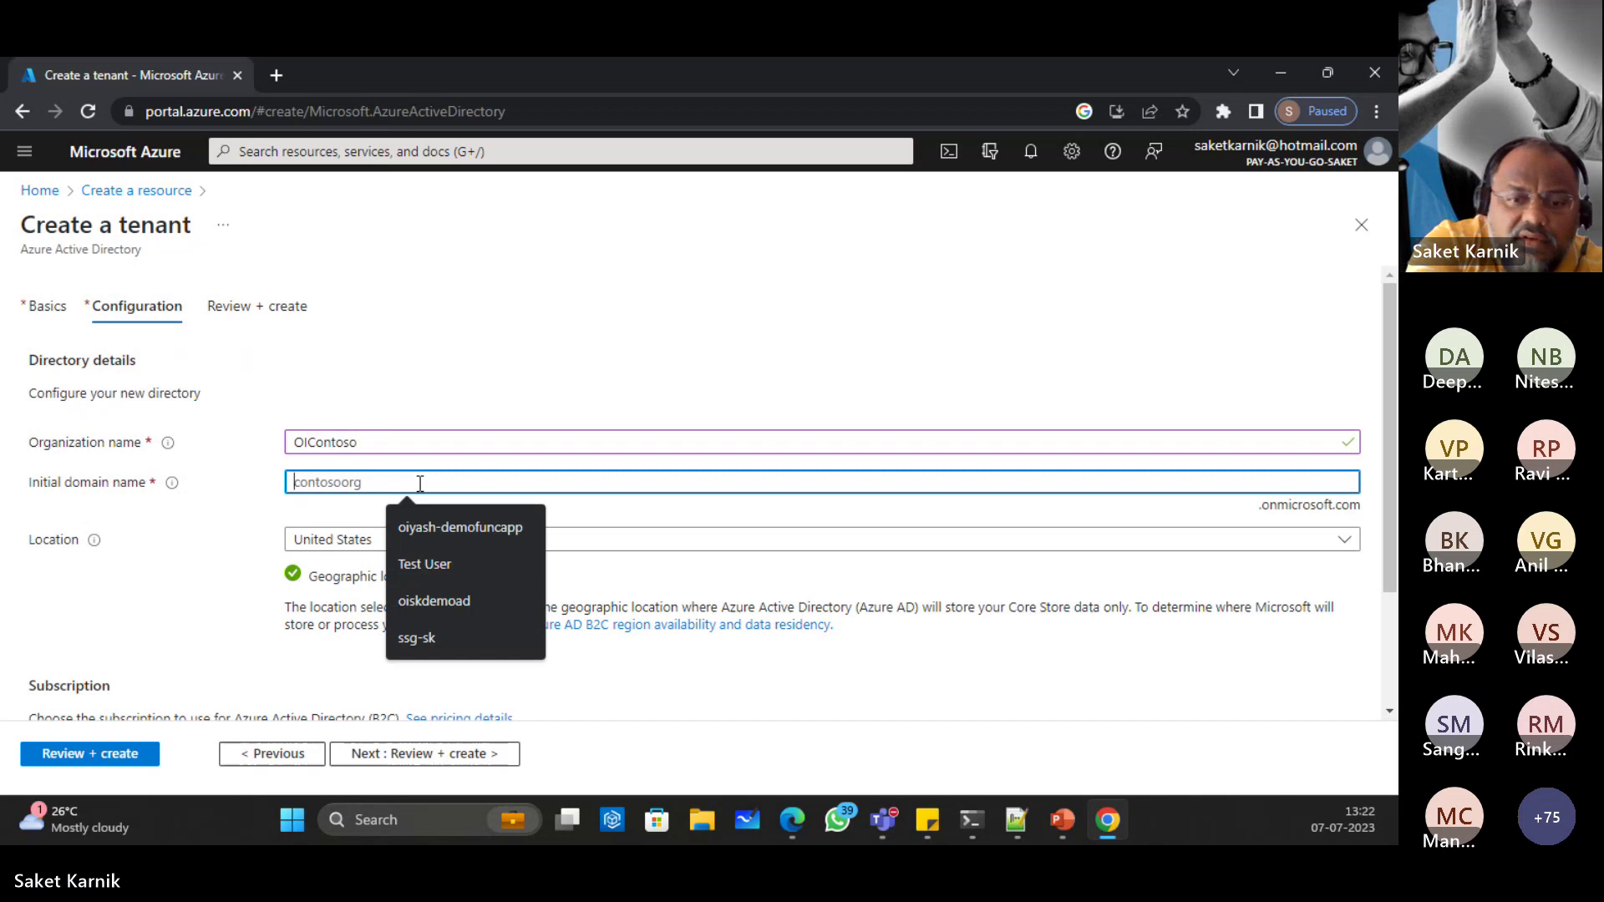
pyautogui.write('oicon')
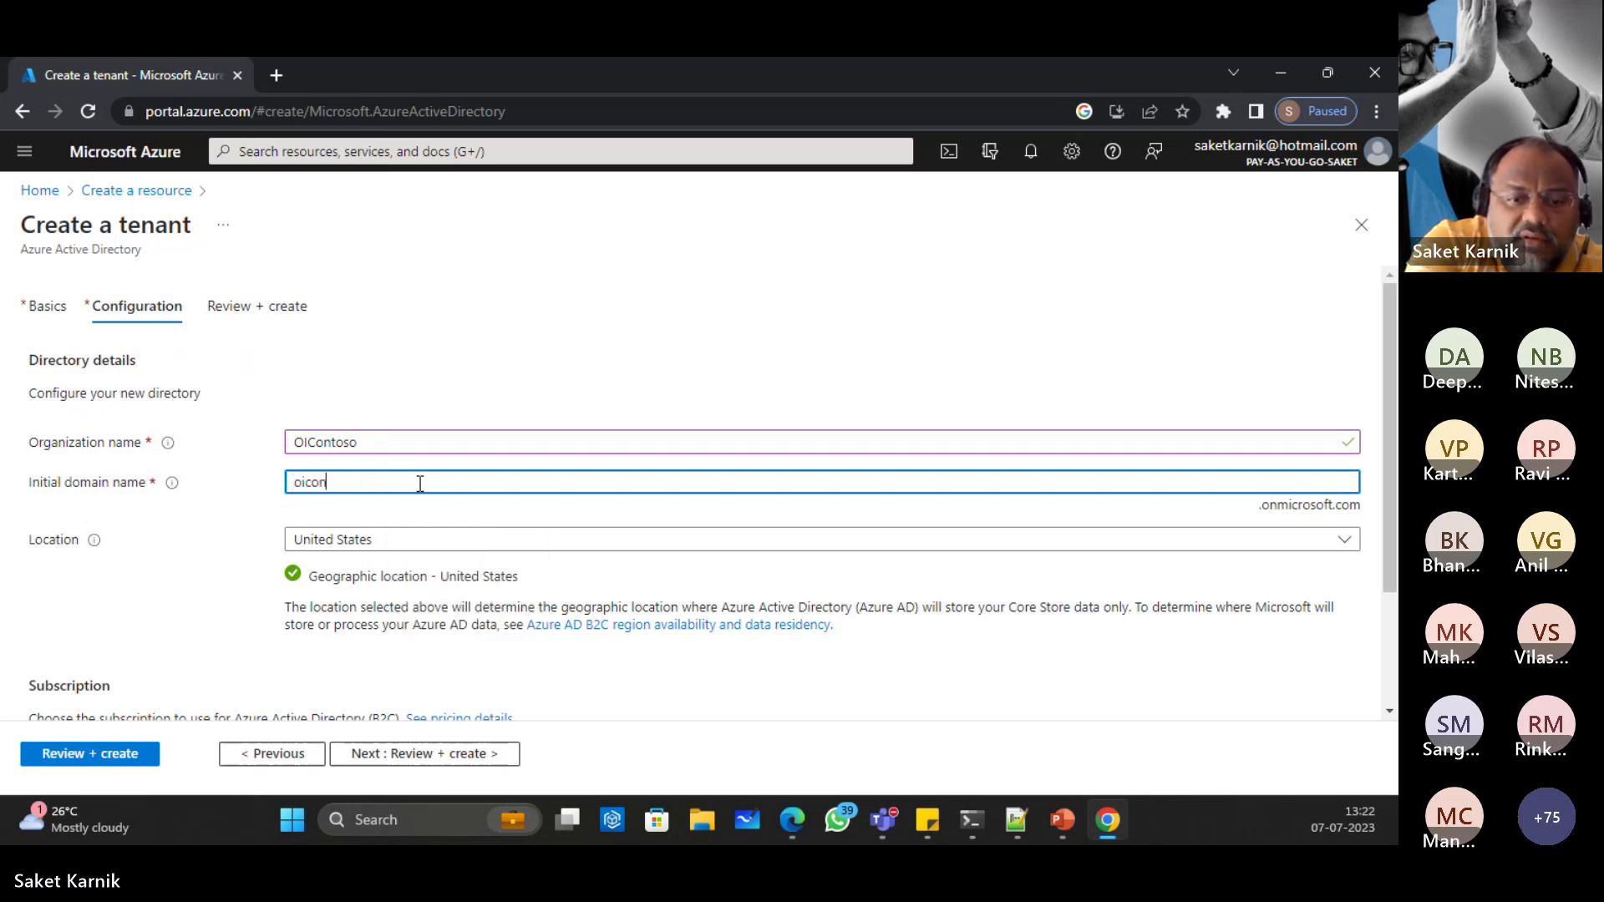
pyautogui.write('toso')
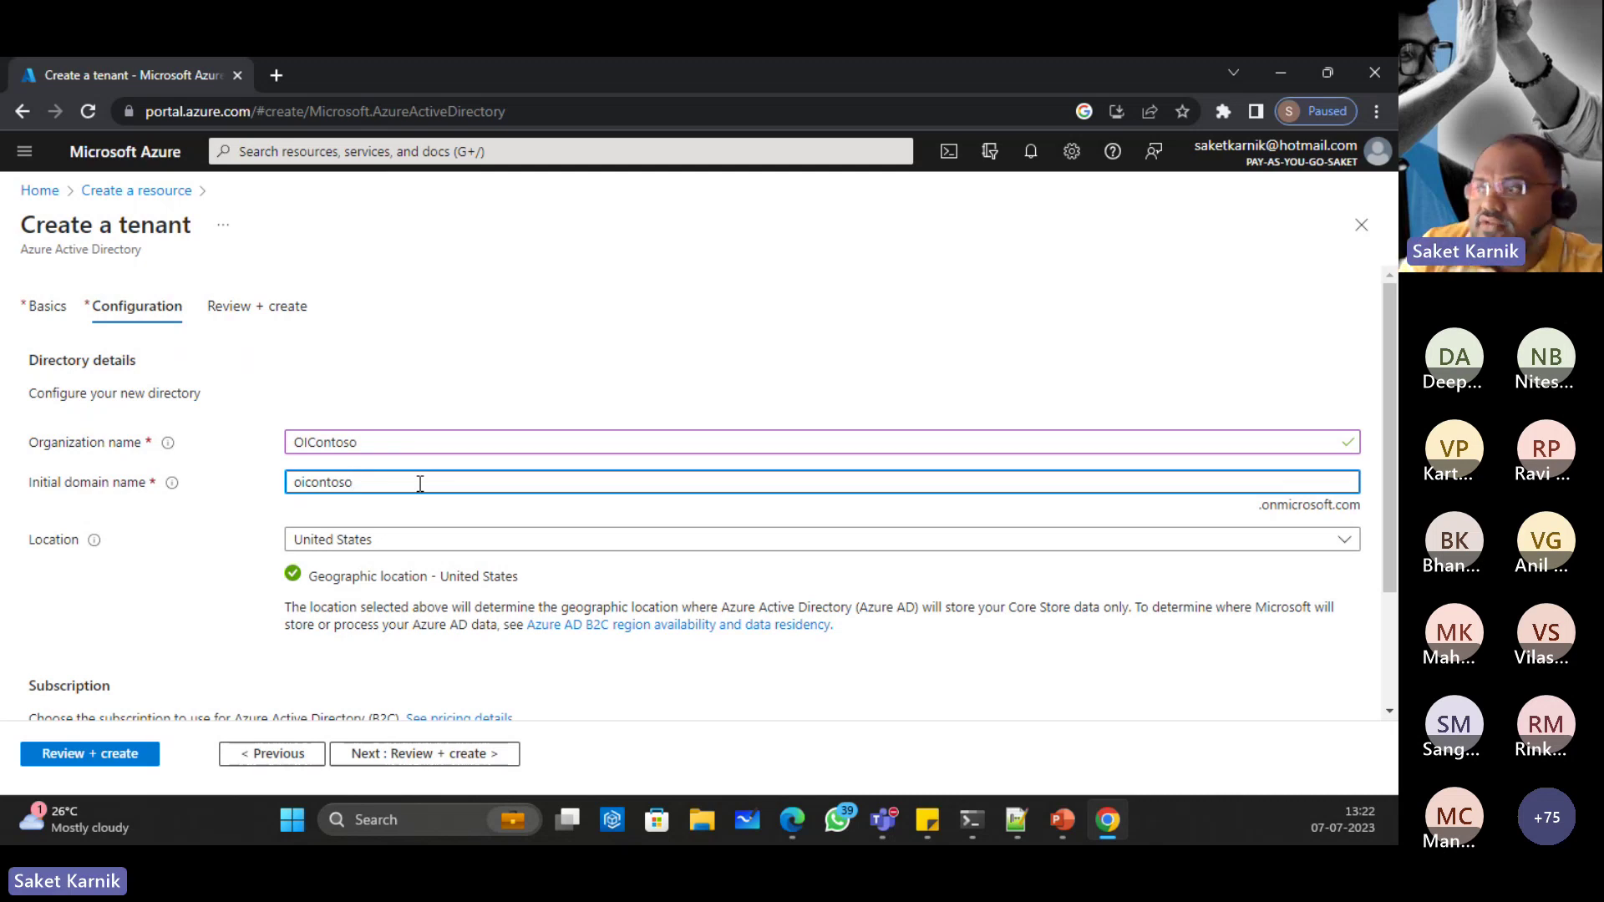
# Step: Search 'india' in the Location list, select India, and scroll to Subscription
pyautogui.click(455, 541)
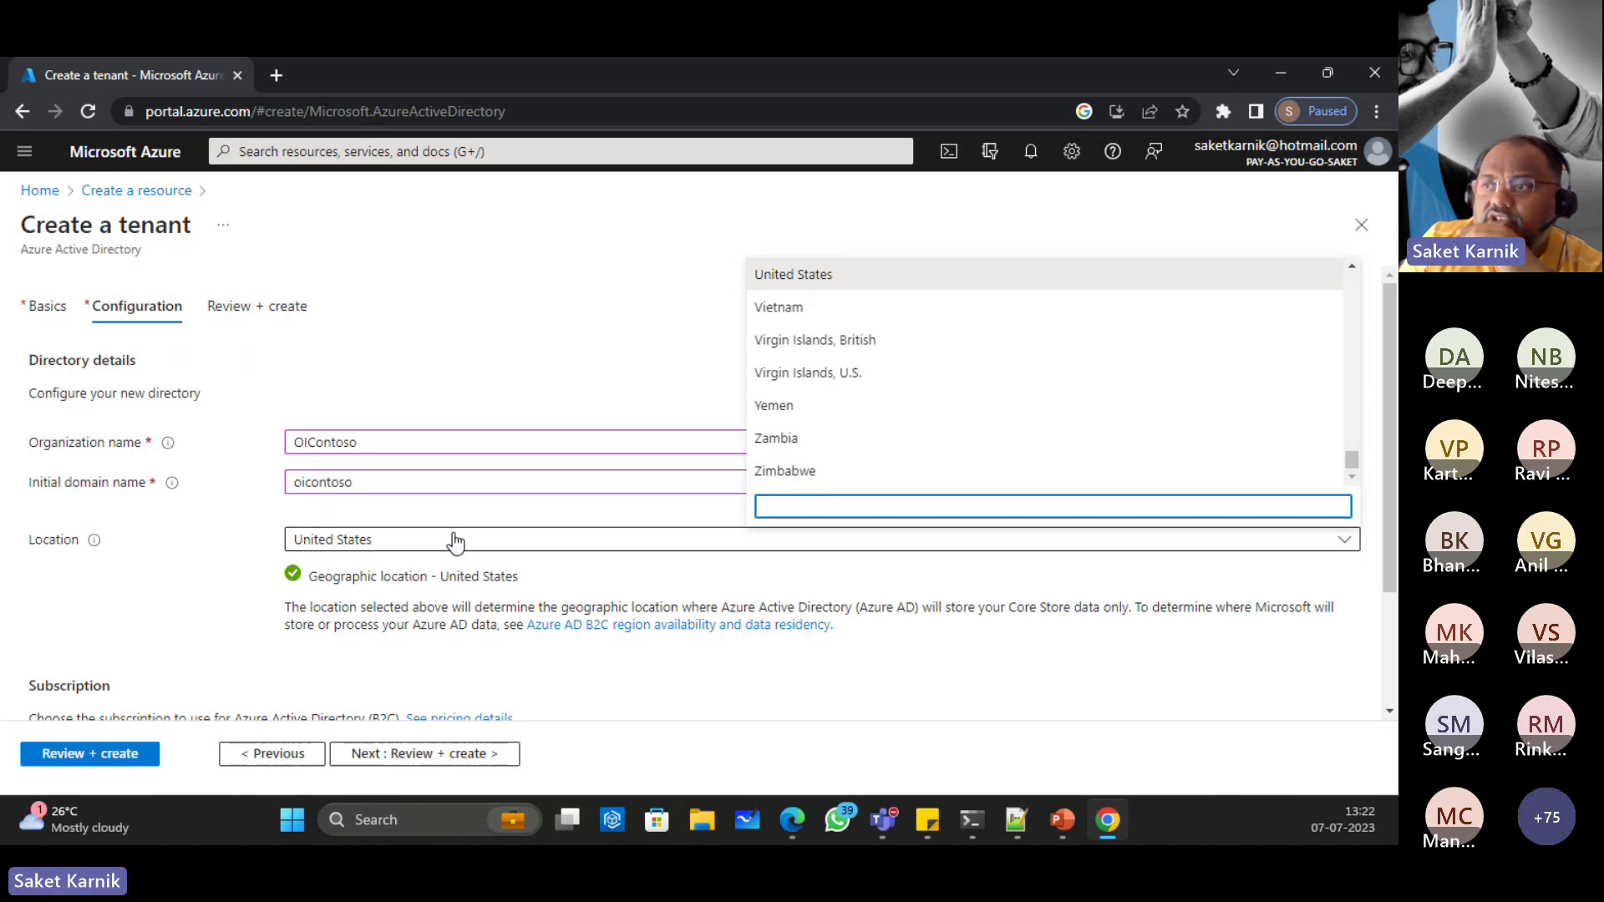
pyautogui.write('in')
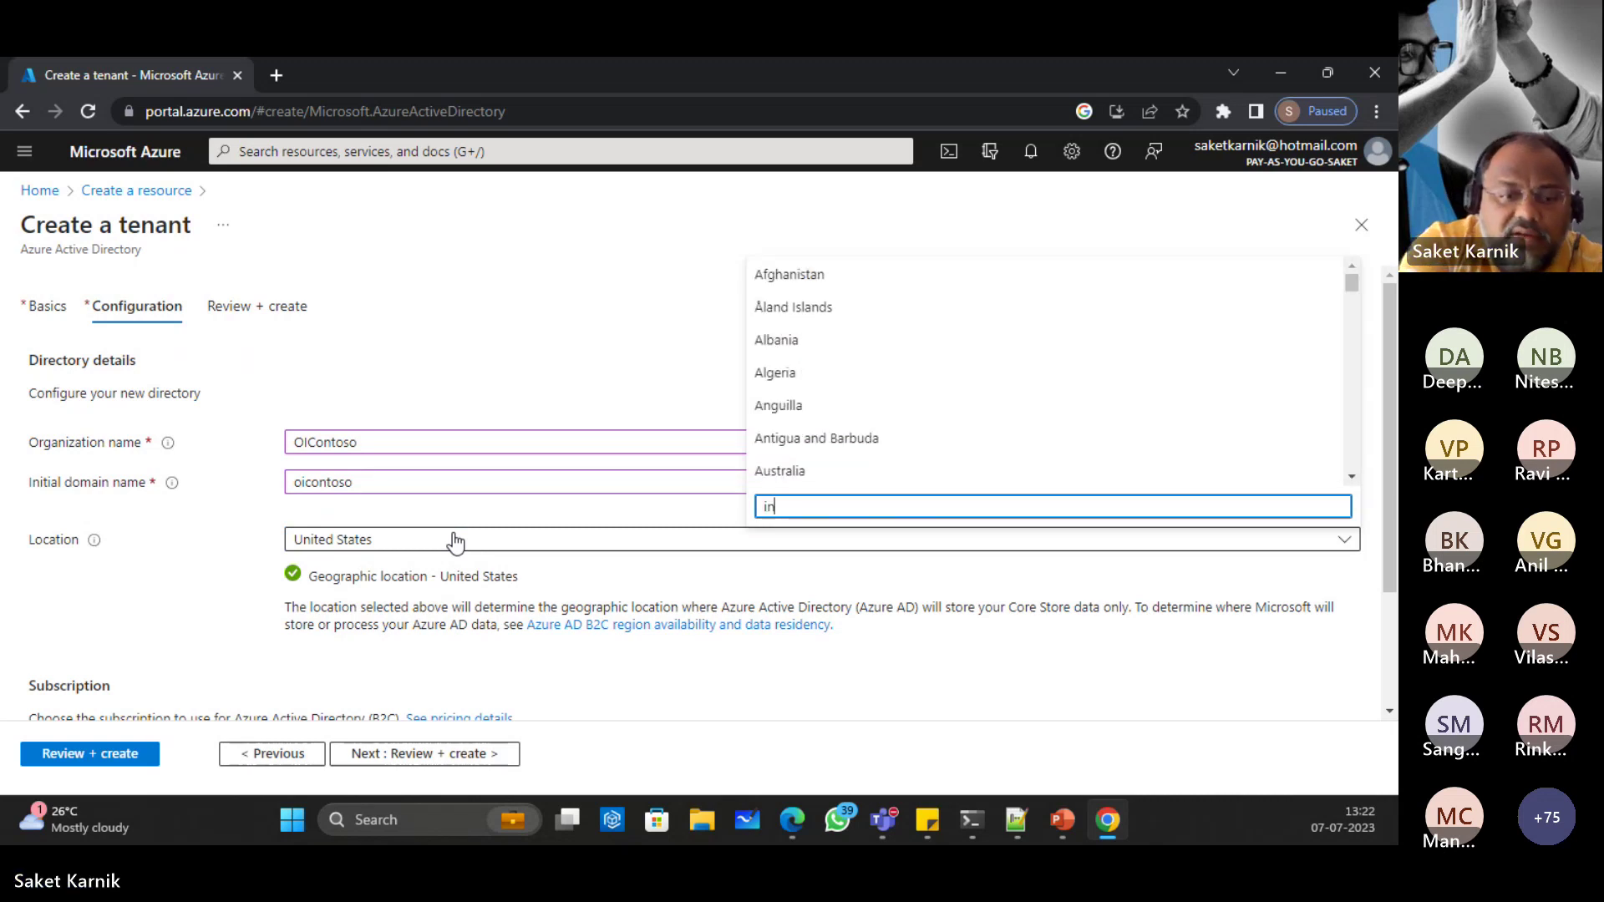
pyautogui.write('s')
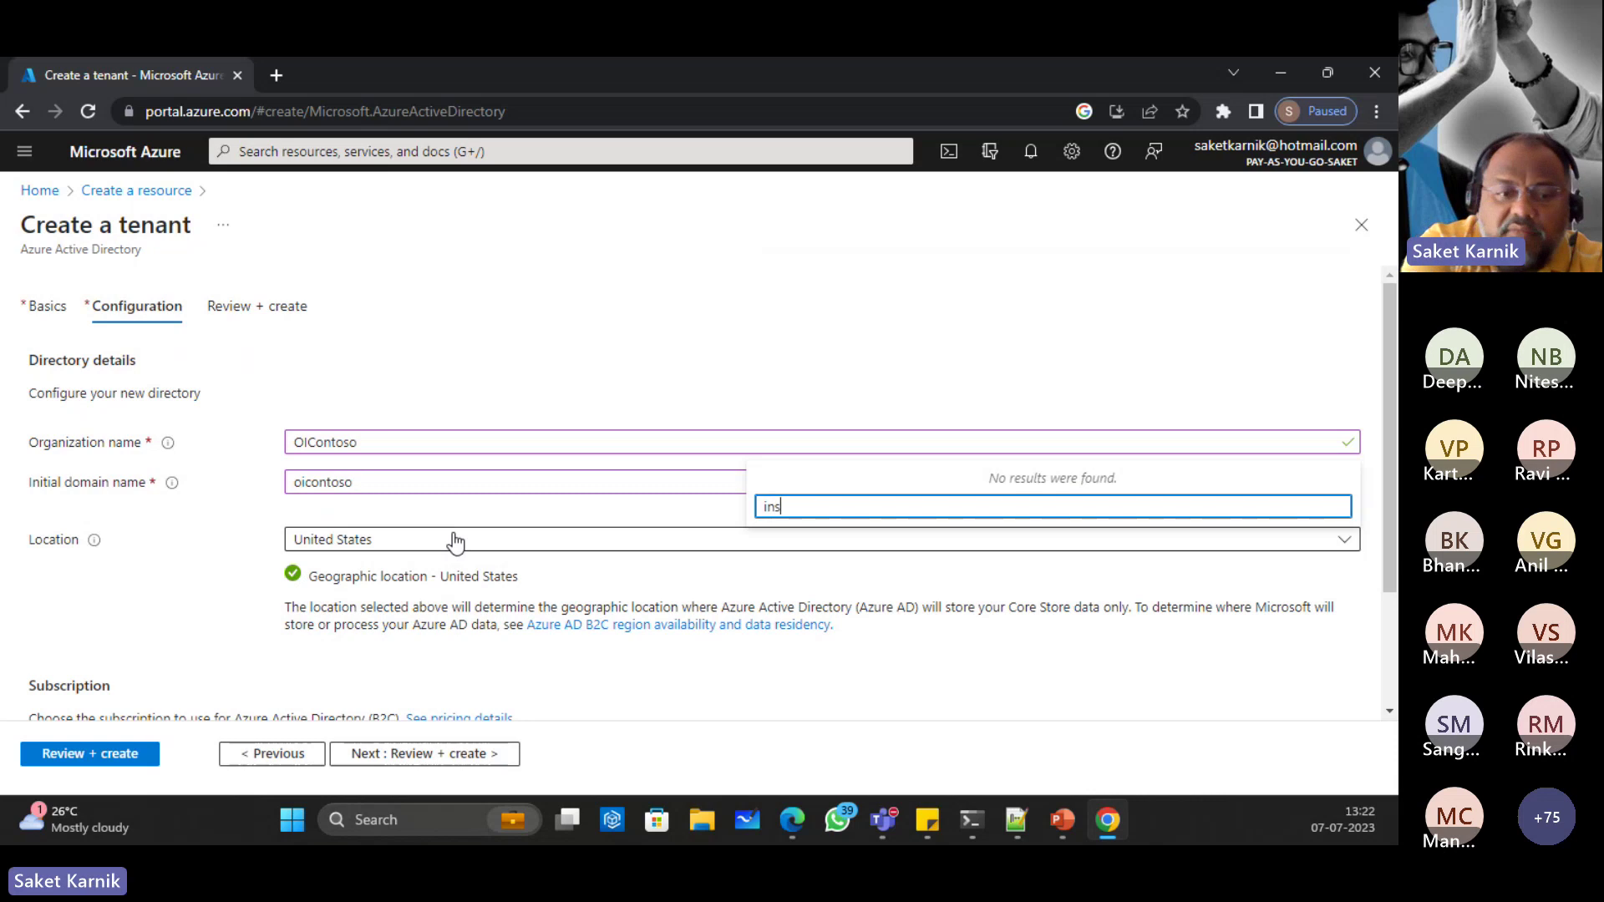
pyautogui.press('BackSpace')
pyautogui.write('dia')
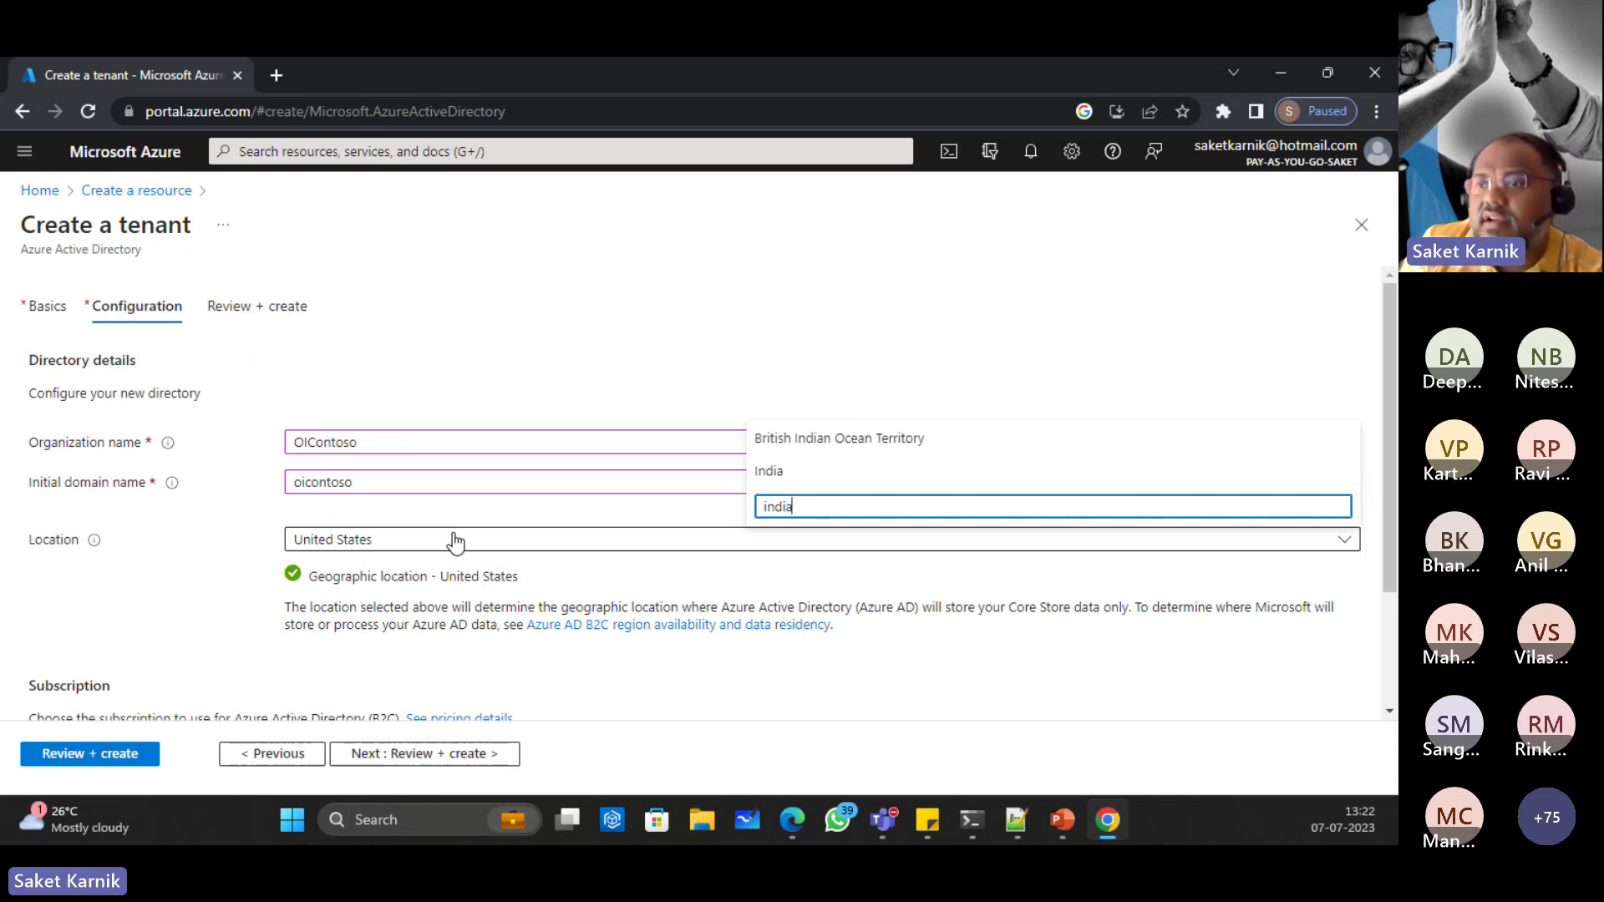
pyautogui.click(792, 470)
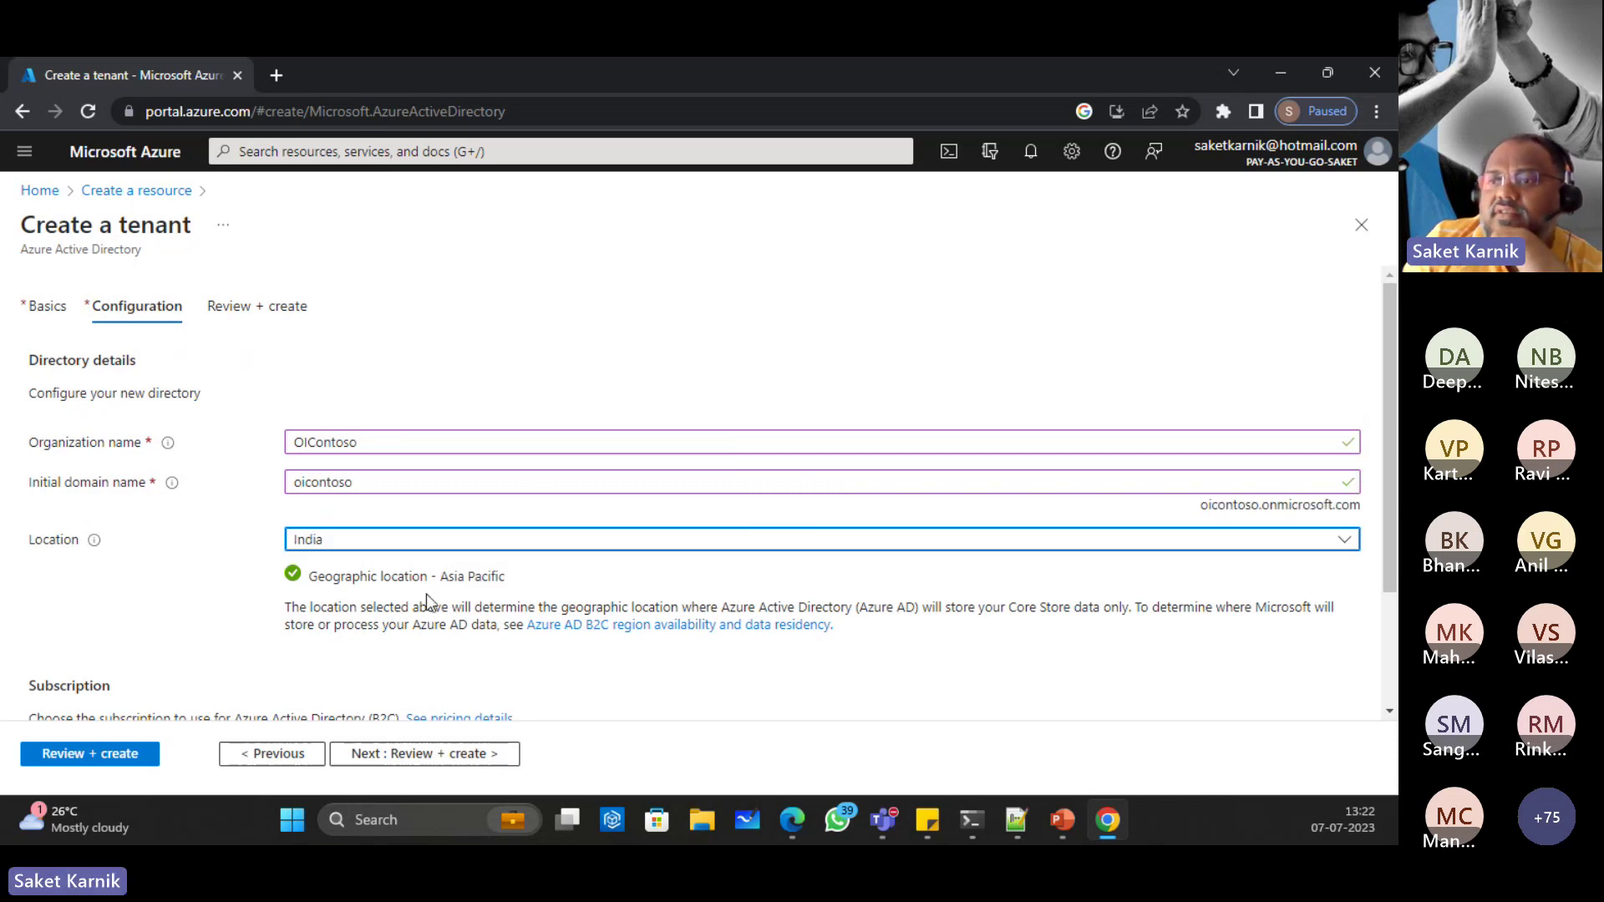
pyautogui.scroll(-1, 426, 590)
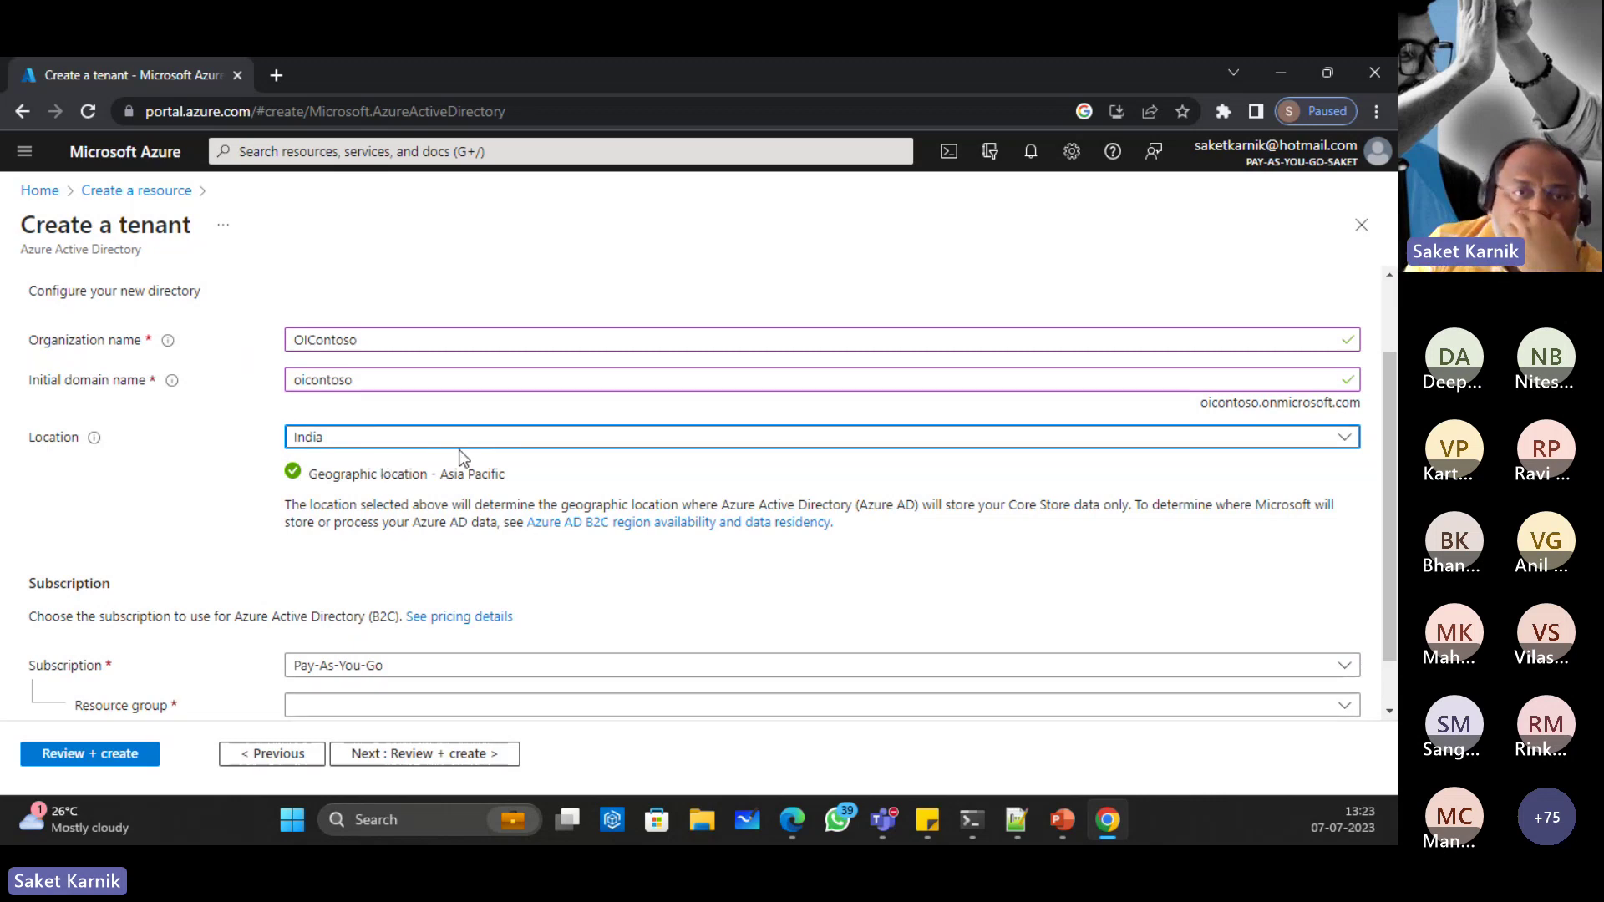
pyautogui.scroll(-1, 466, 623)
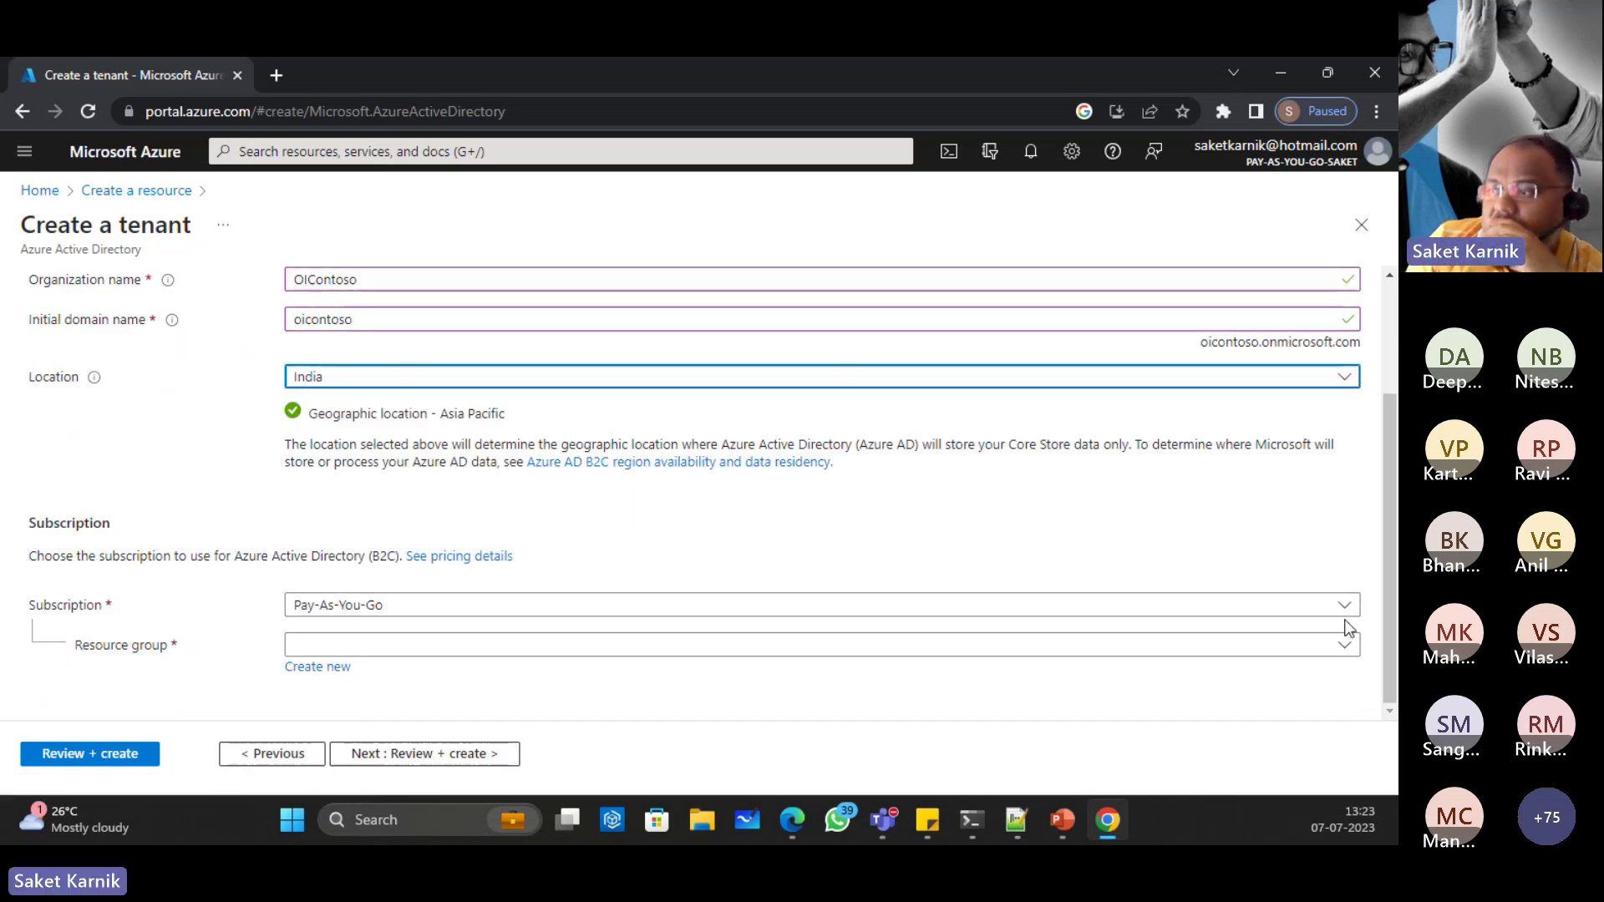
# Step: Create a new resource group named Demo-RG for the tenant
pyautogui.click(1341, 649)
pyautogui.click(1340, 656)
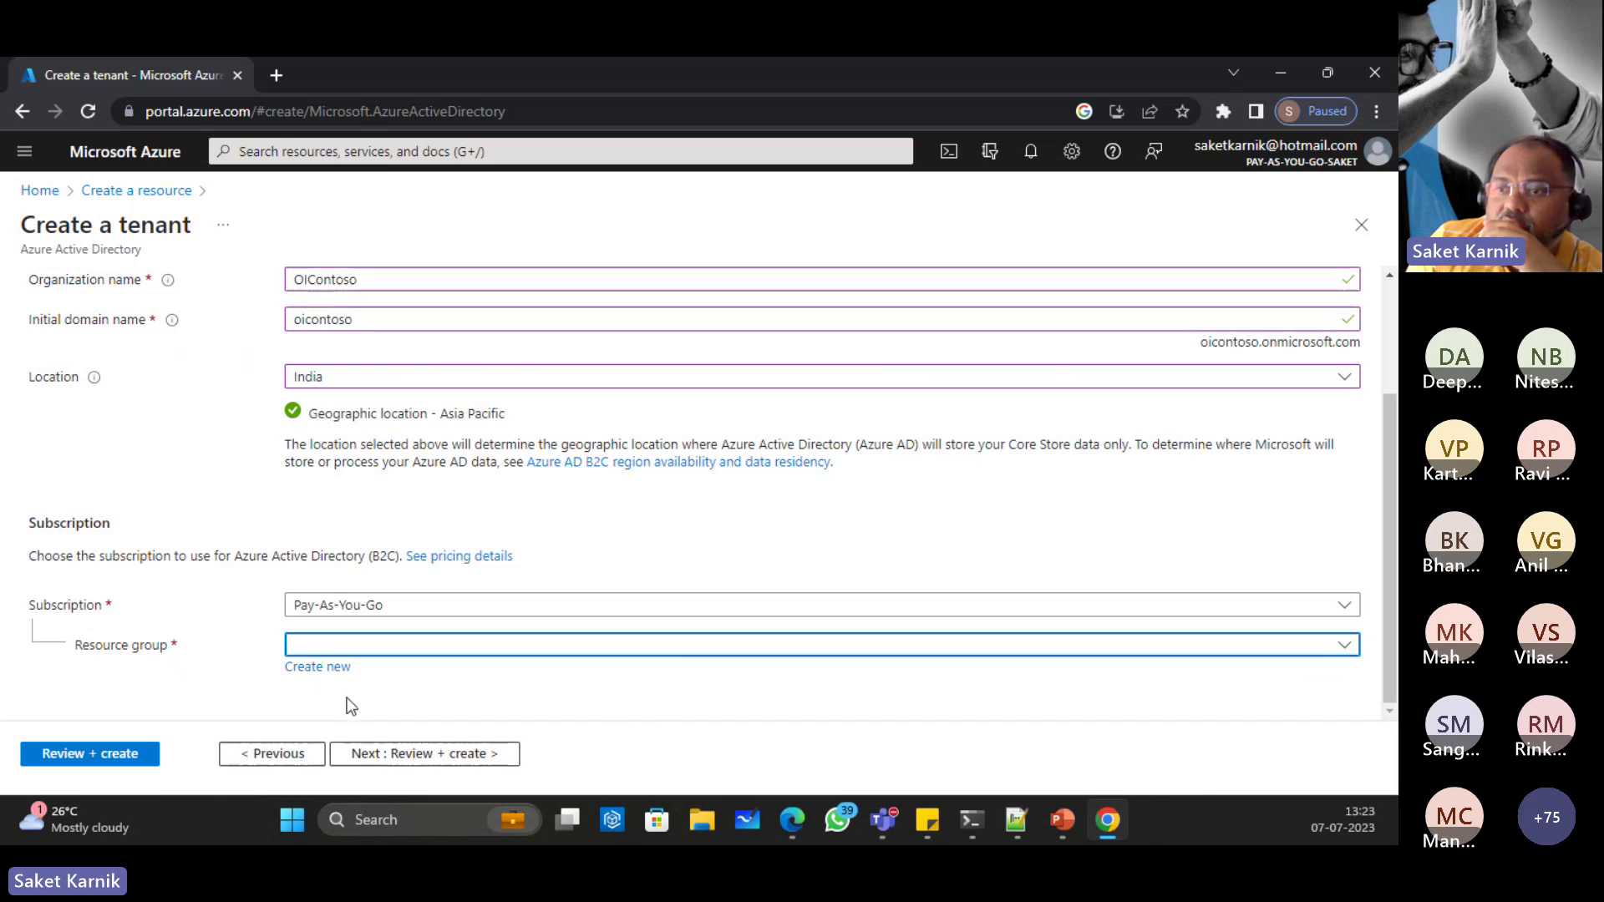
pyautogui.click(317, 666)
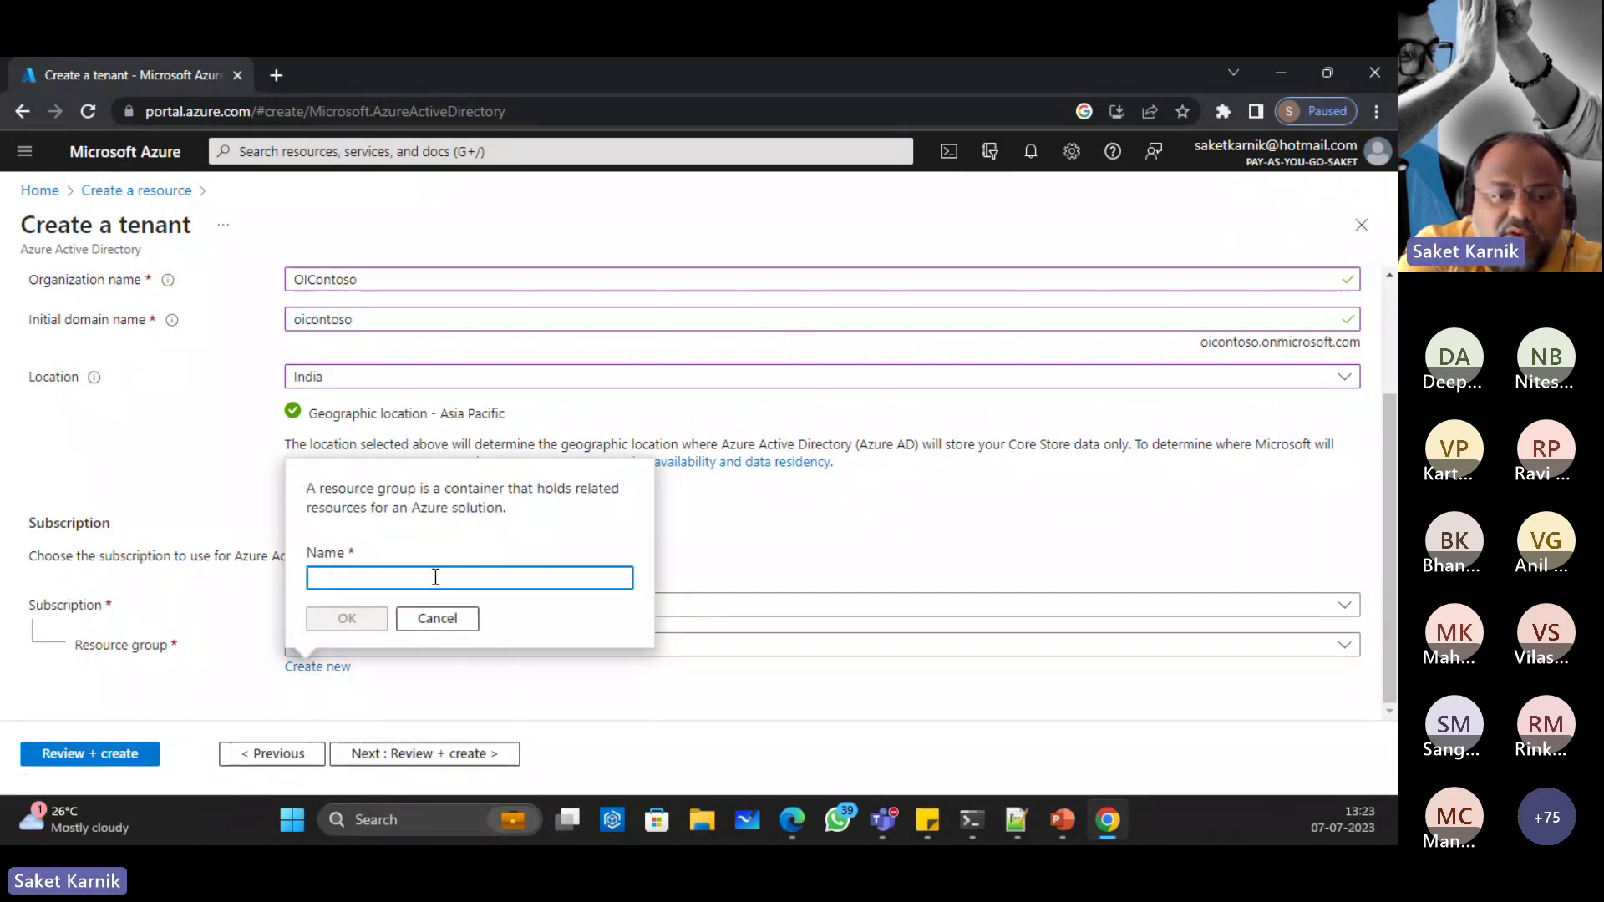
pyautogui.write('te')
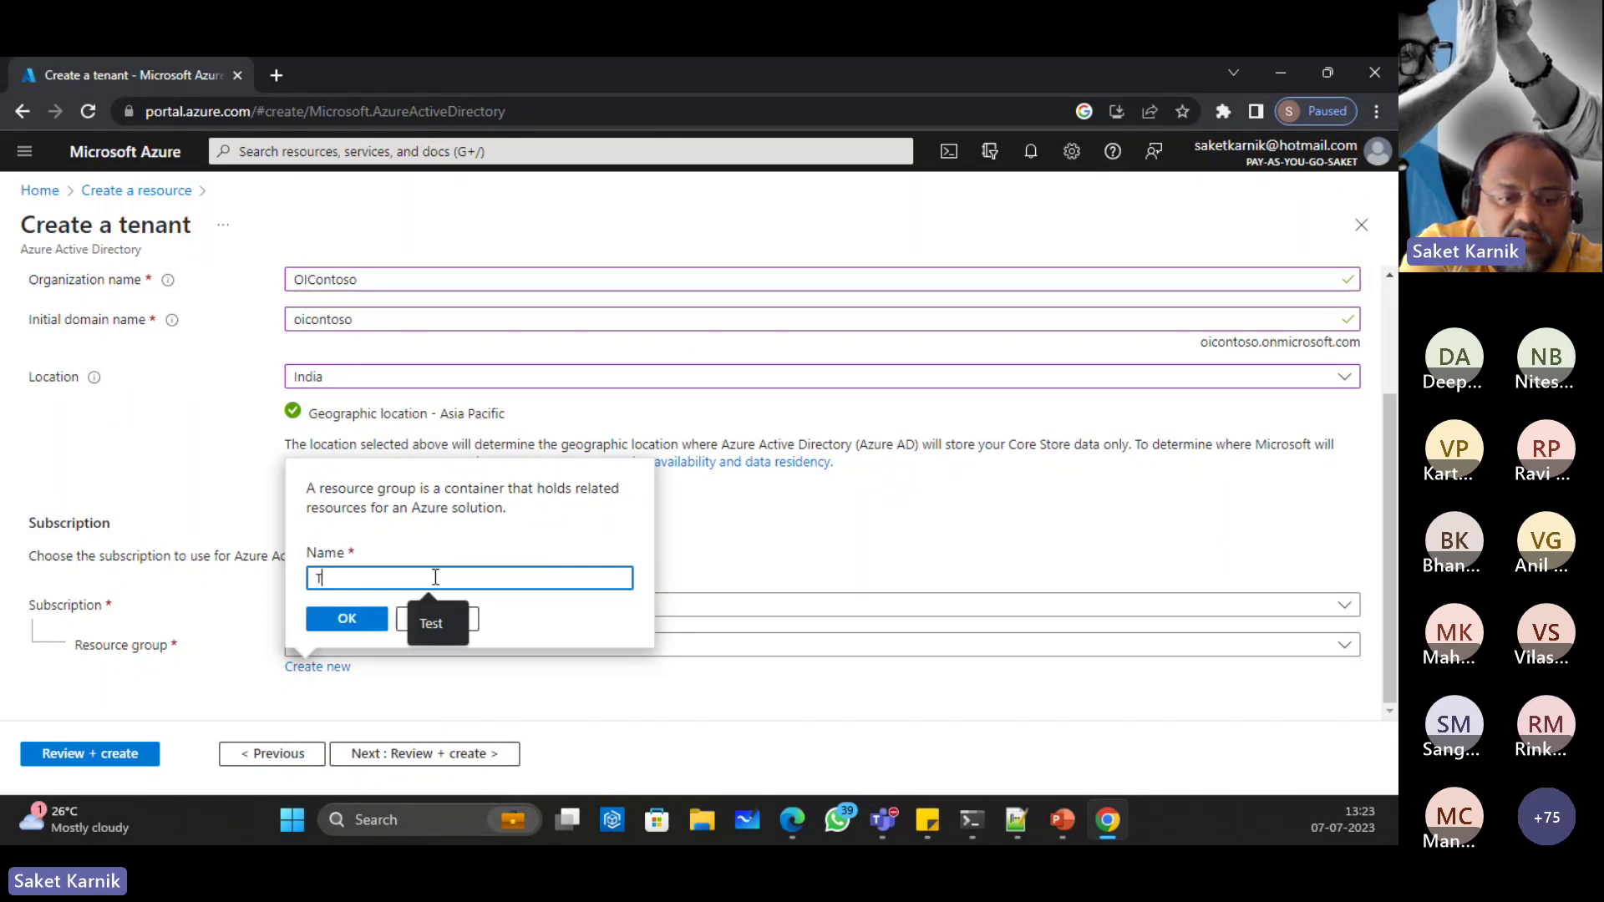
pyautogui.press('BackSpace')
pyautogui.press('BackSpace')
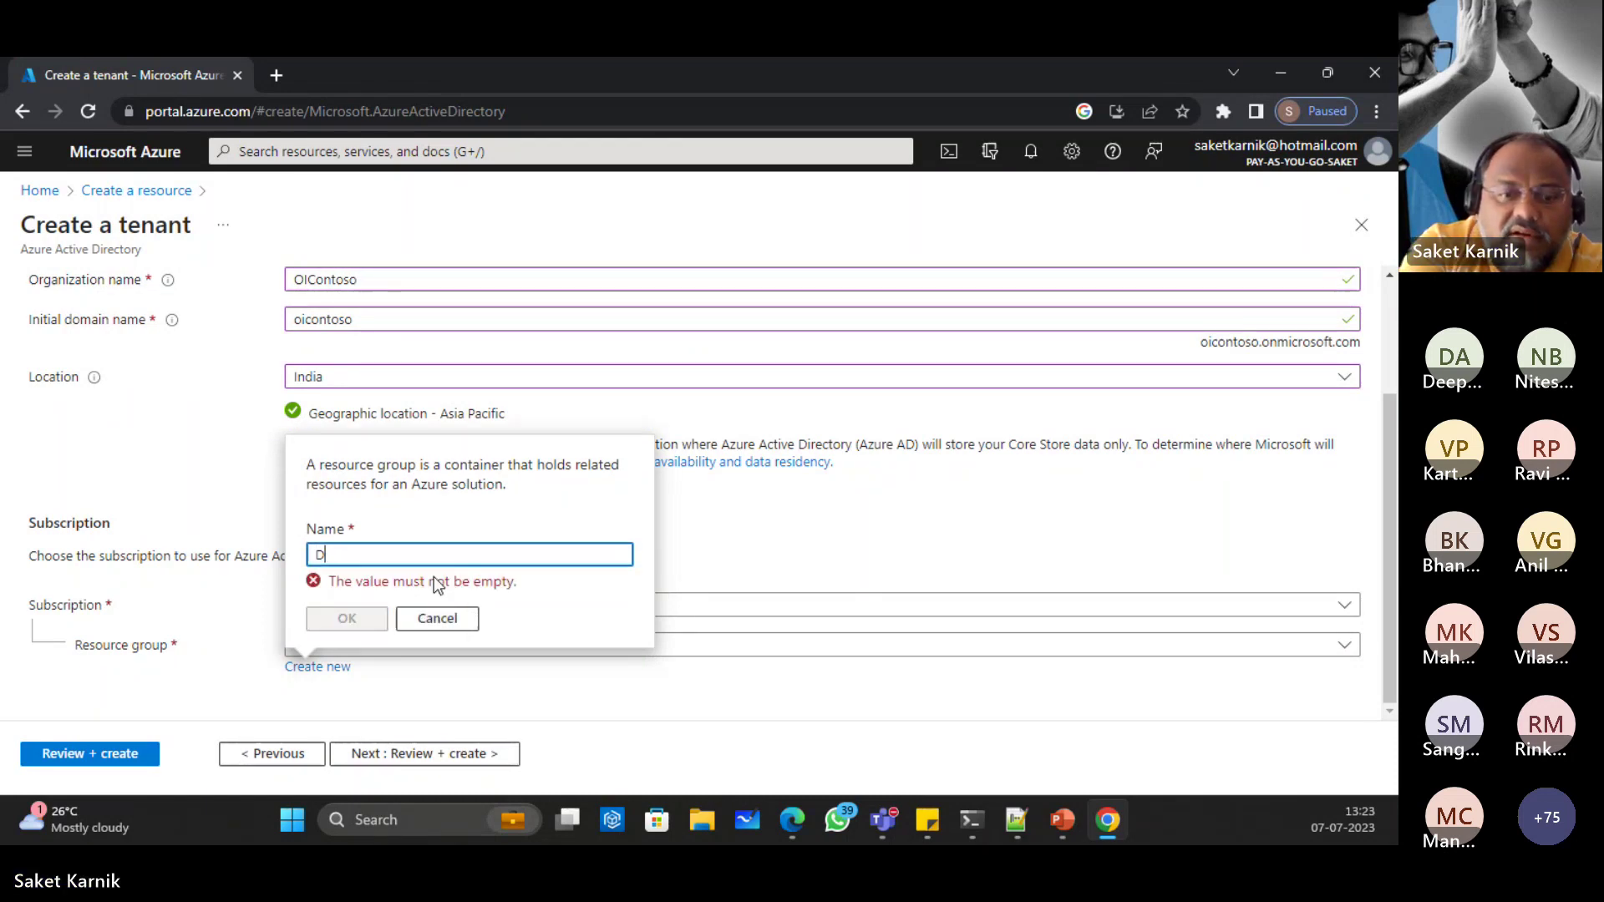
pyautogui.write('Demo-RG')
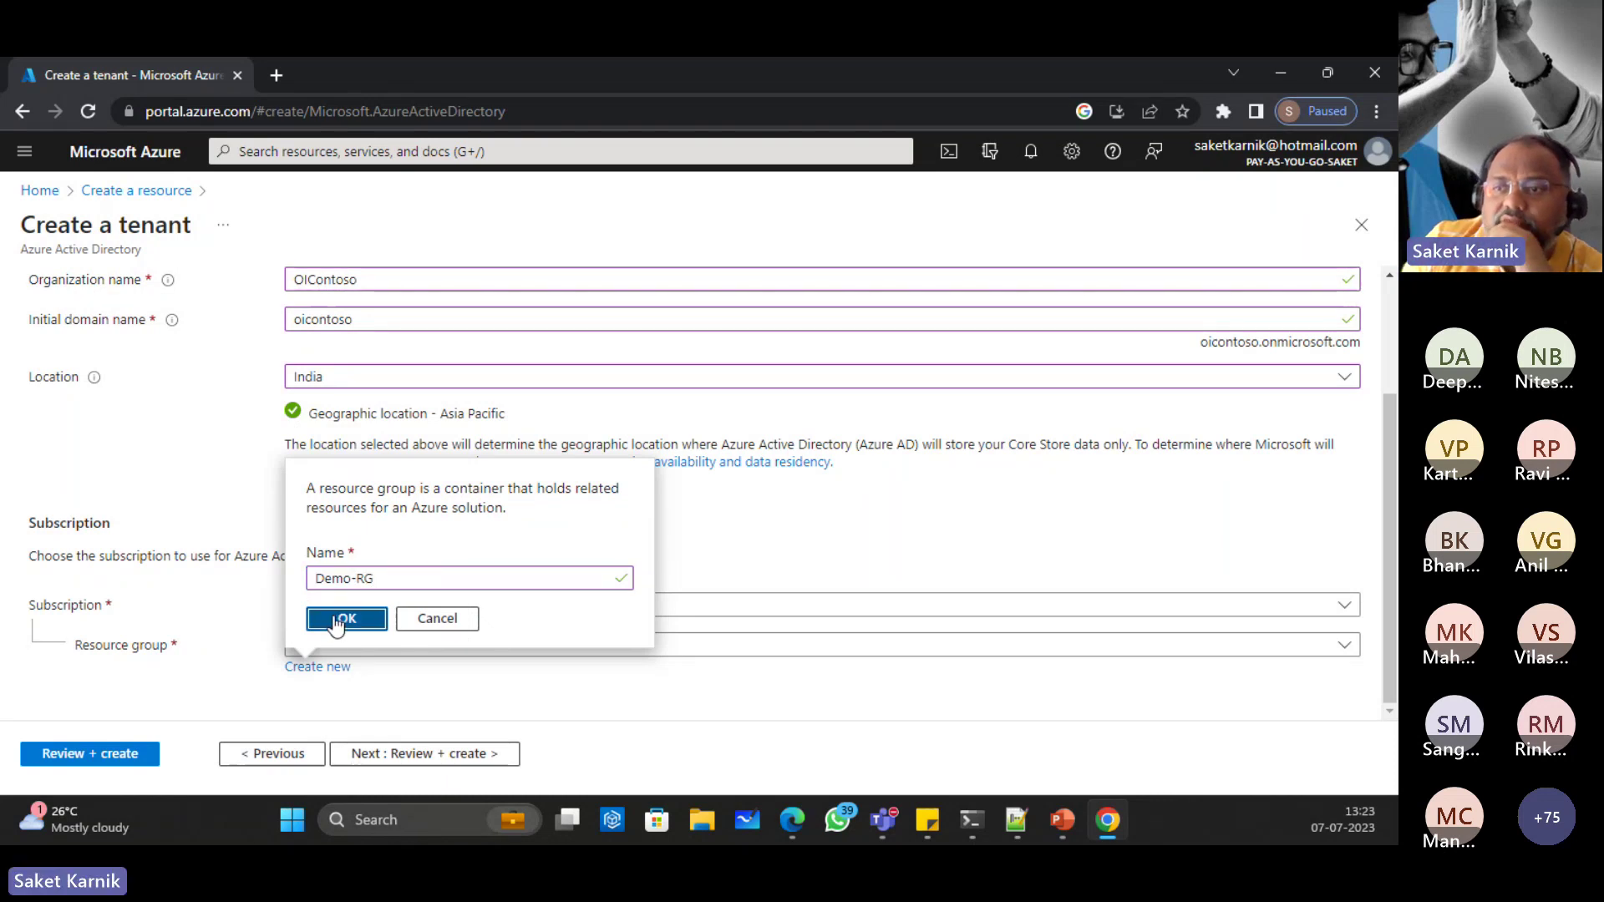
# Step: Confirm the new resource group Demo-RG and set its location to Central India
pyautogui.click(342, 617)
pyautogui.scroll(-1, 430, 700)
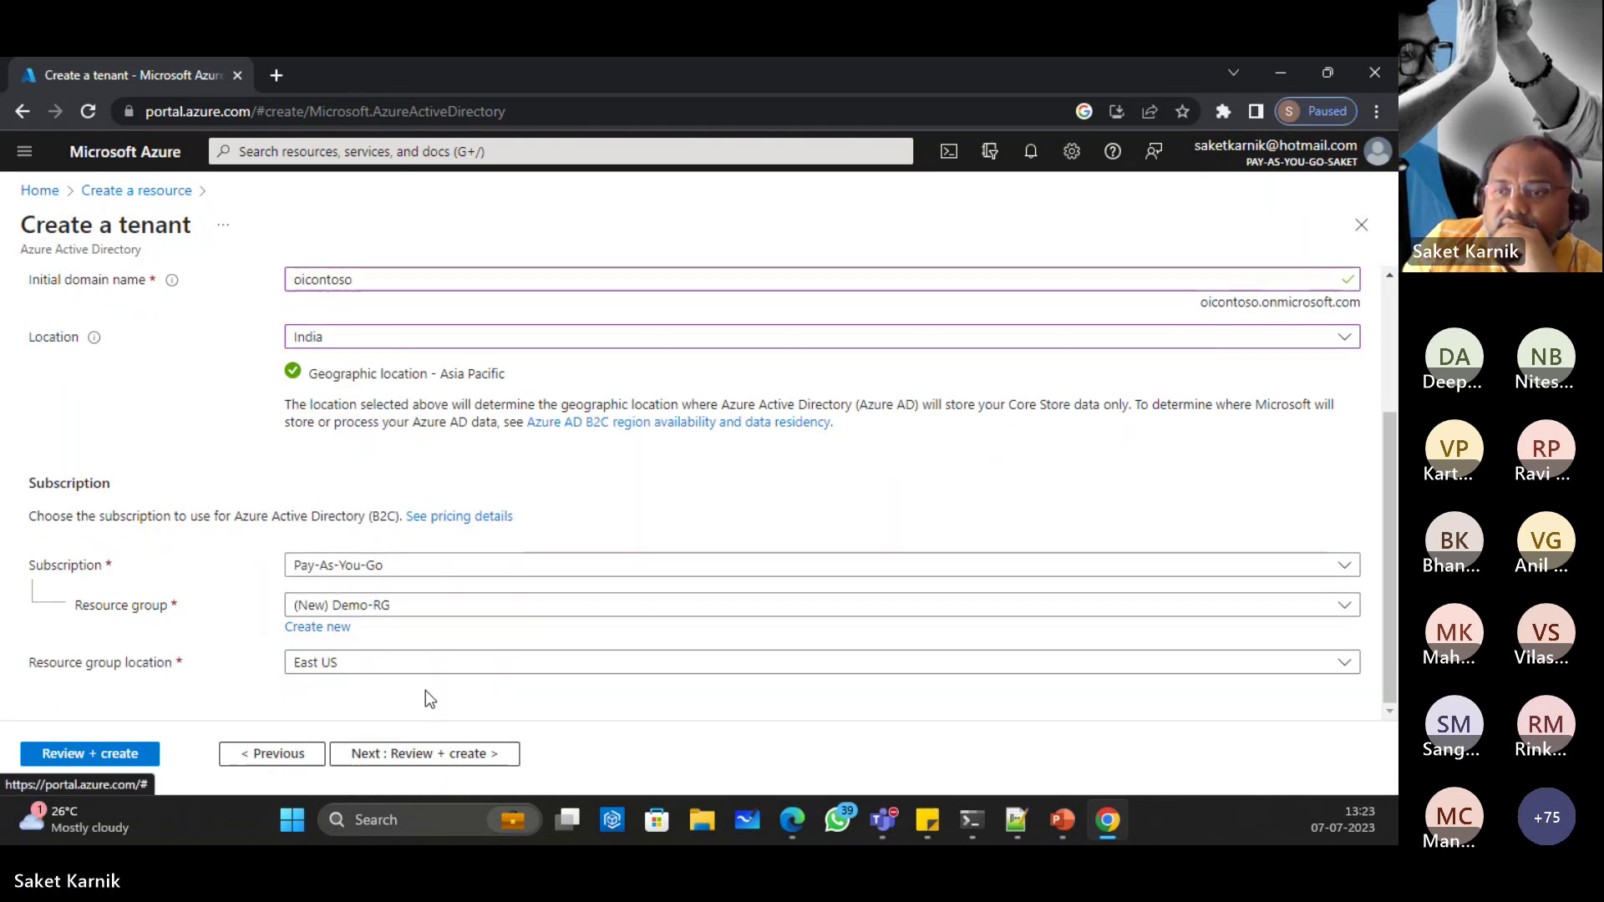
pyautogui.click(357, 666)
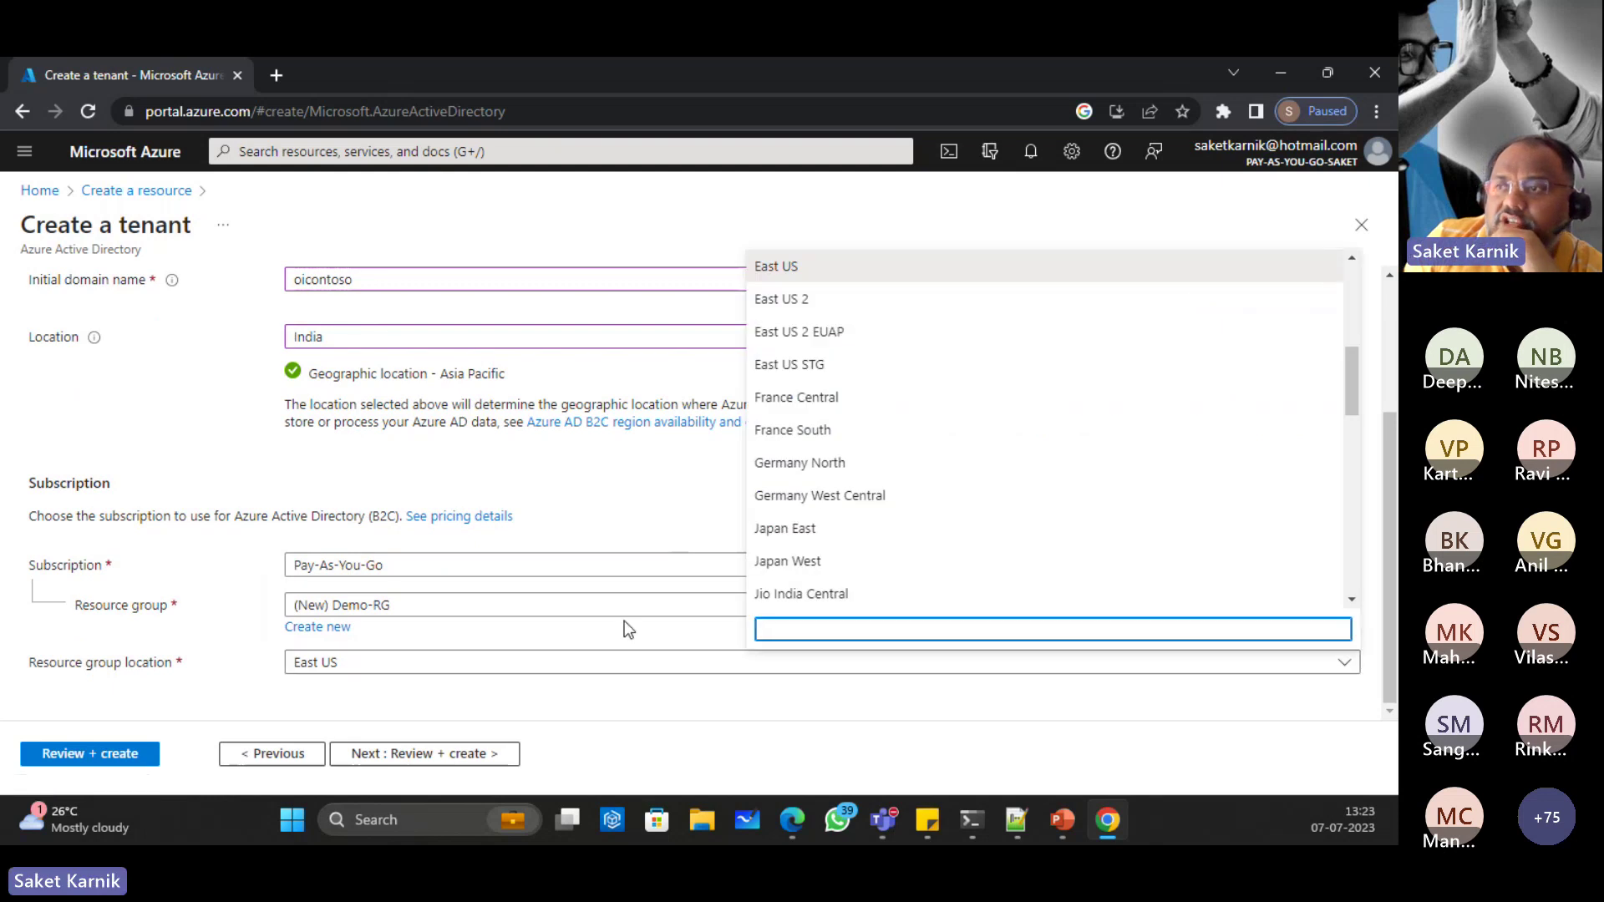
pyautogui.scroll(-5, 966, 437)
pyautogui.scroll(-2, 971, 466)
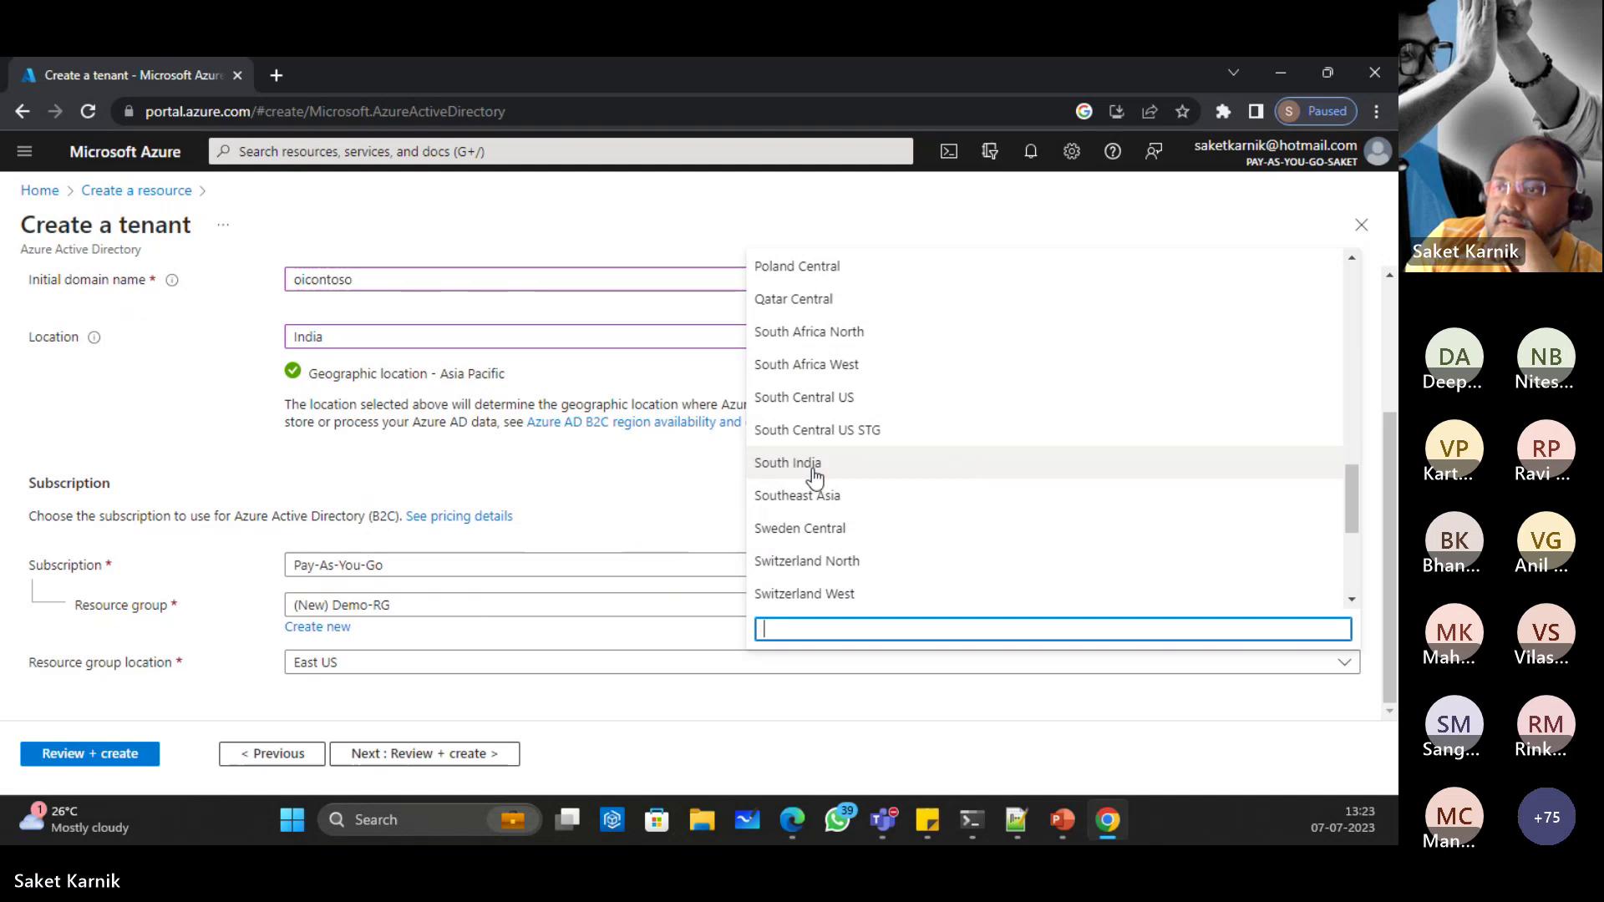
pyautogui.scroll(10, 827, 497)
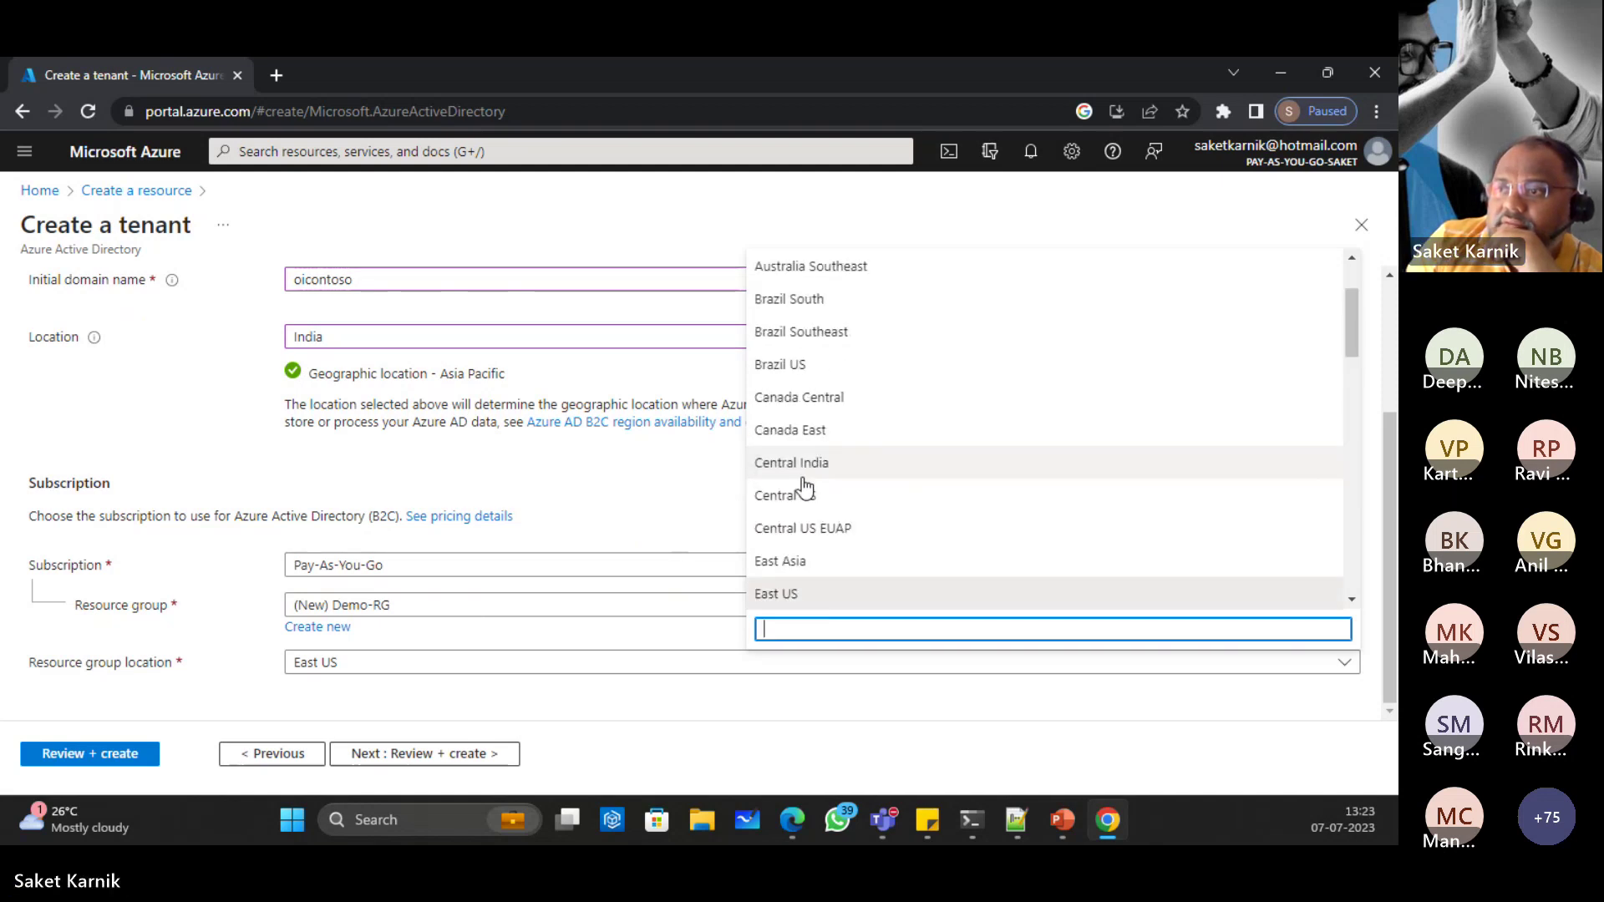
pyautogui.click(797, 463)
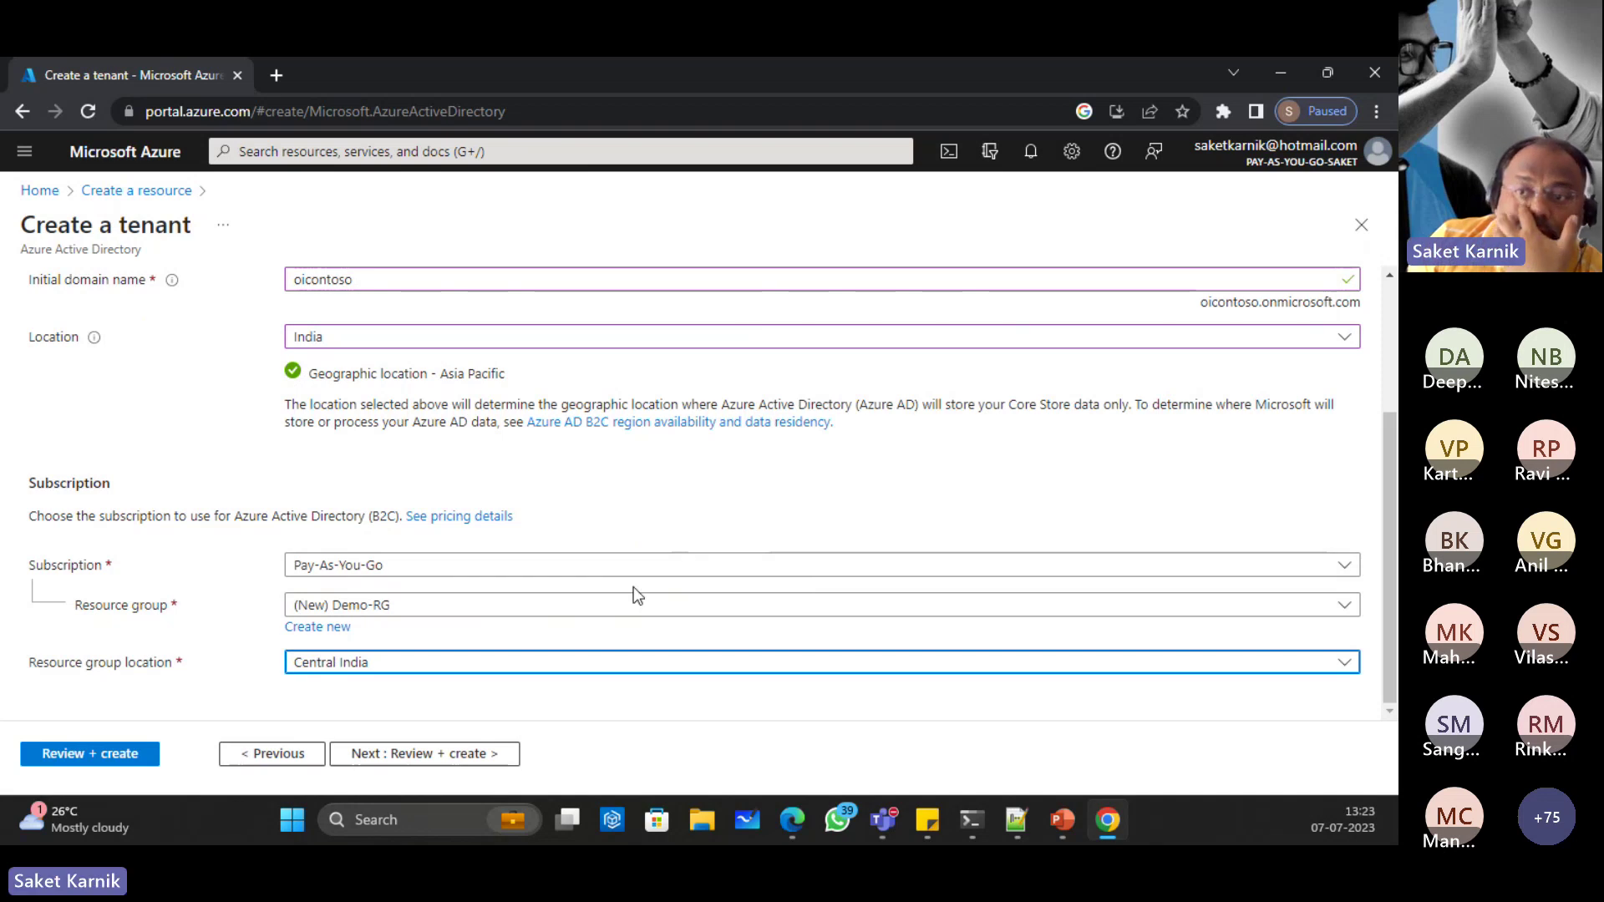
# Step: Pass validation on the Review + create page and create the OIContoso B2C tenant
pyautogui.click(422, 755)
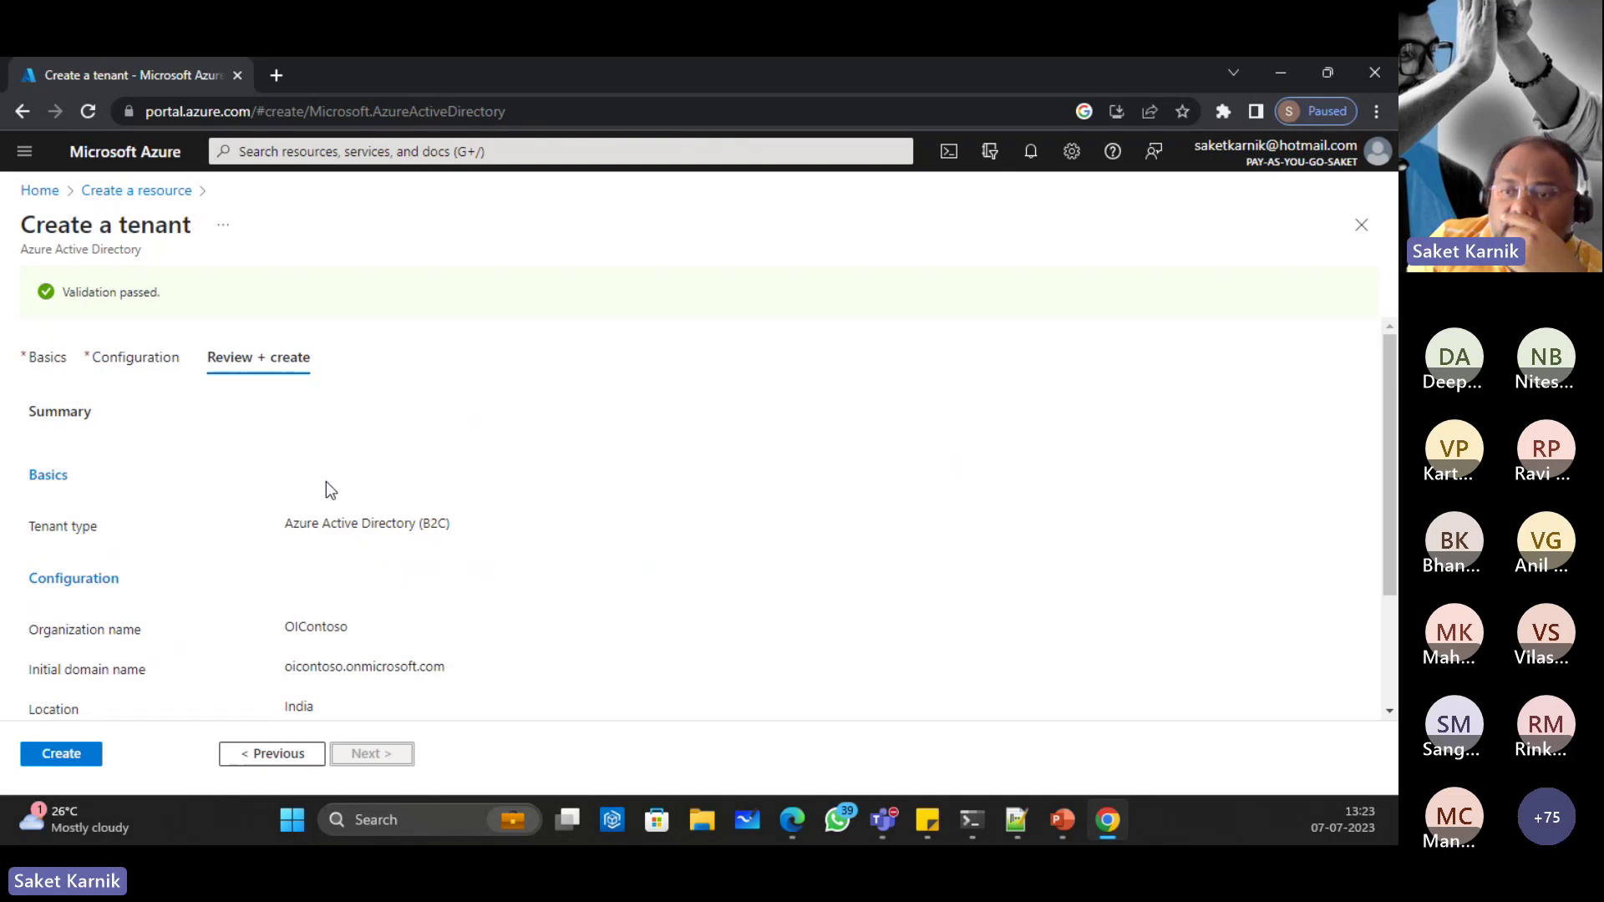
pyautogui.click(61, 755)
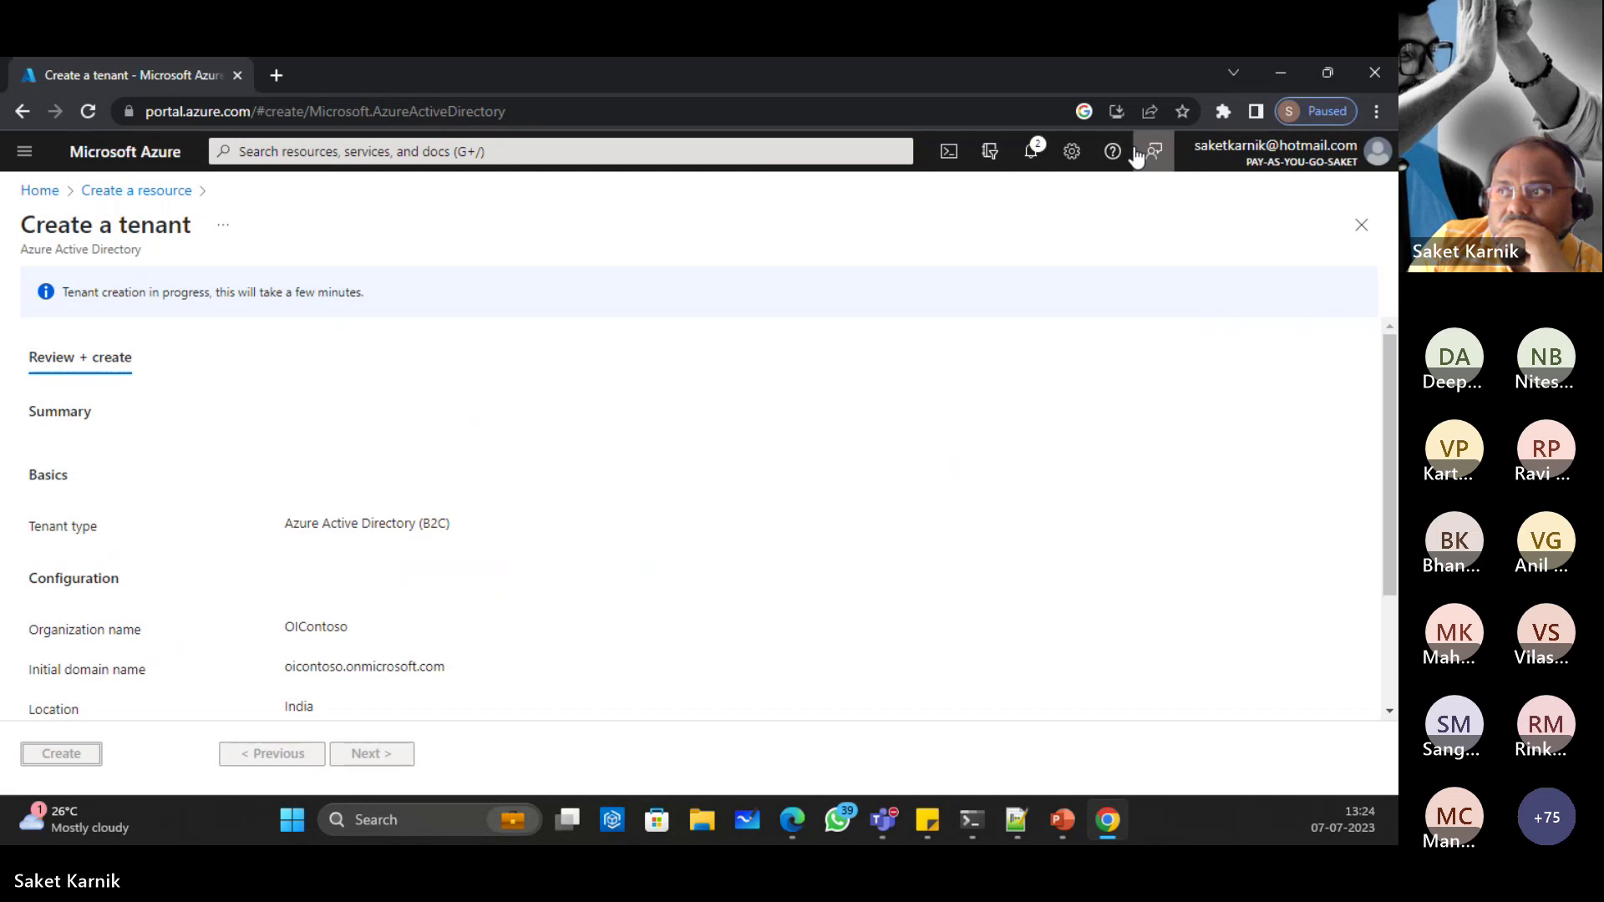
# Step: Watch the notifications until the OIContoso tenant creation shows as successful
pyautogui.click(1031, 153)
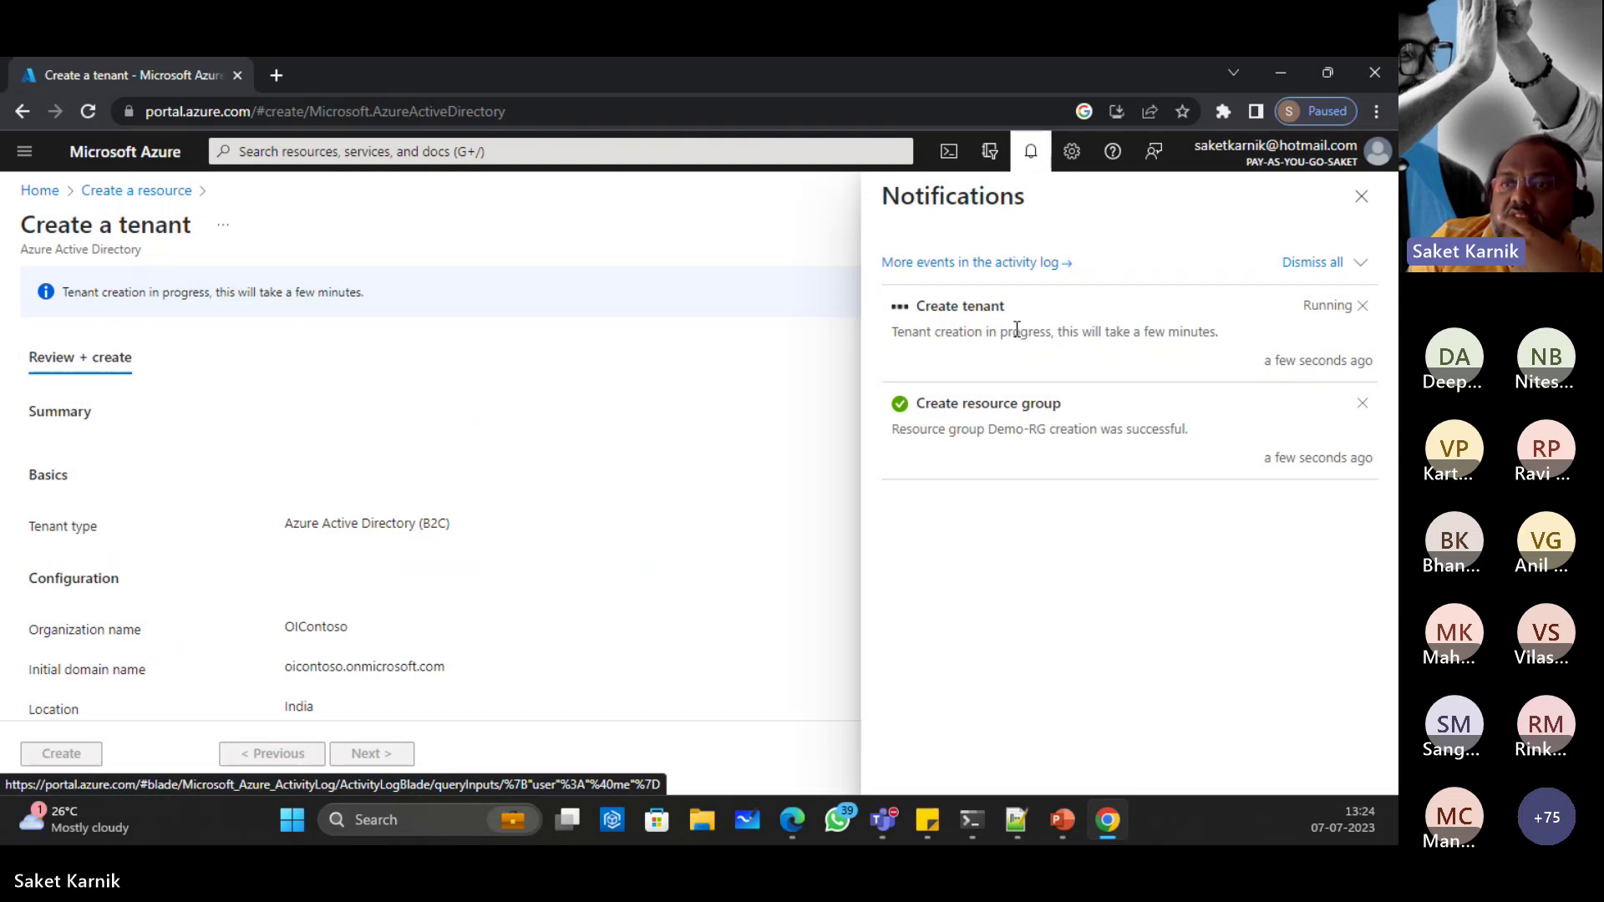
pyautogui.scroll(-2, 454, 479)
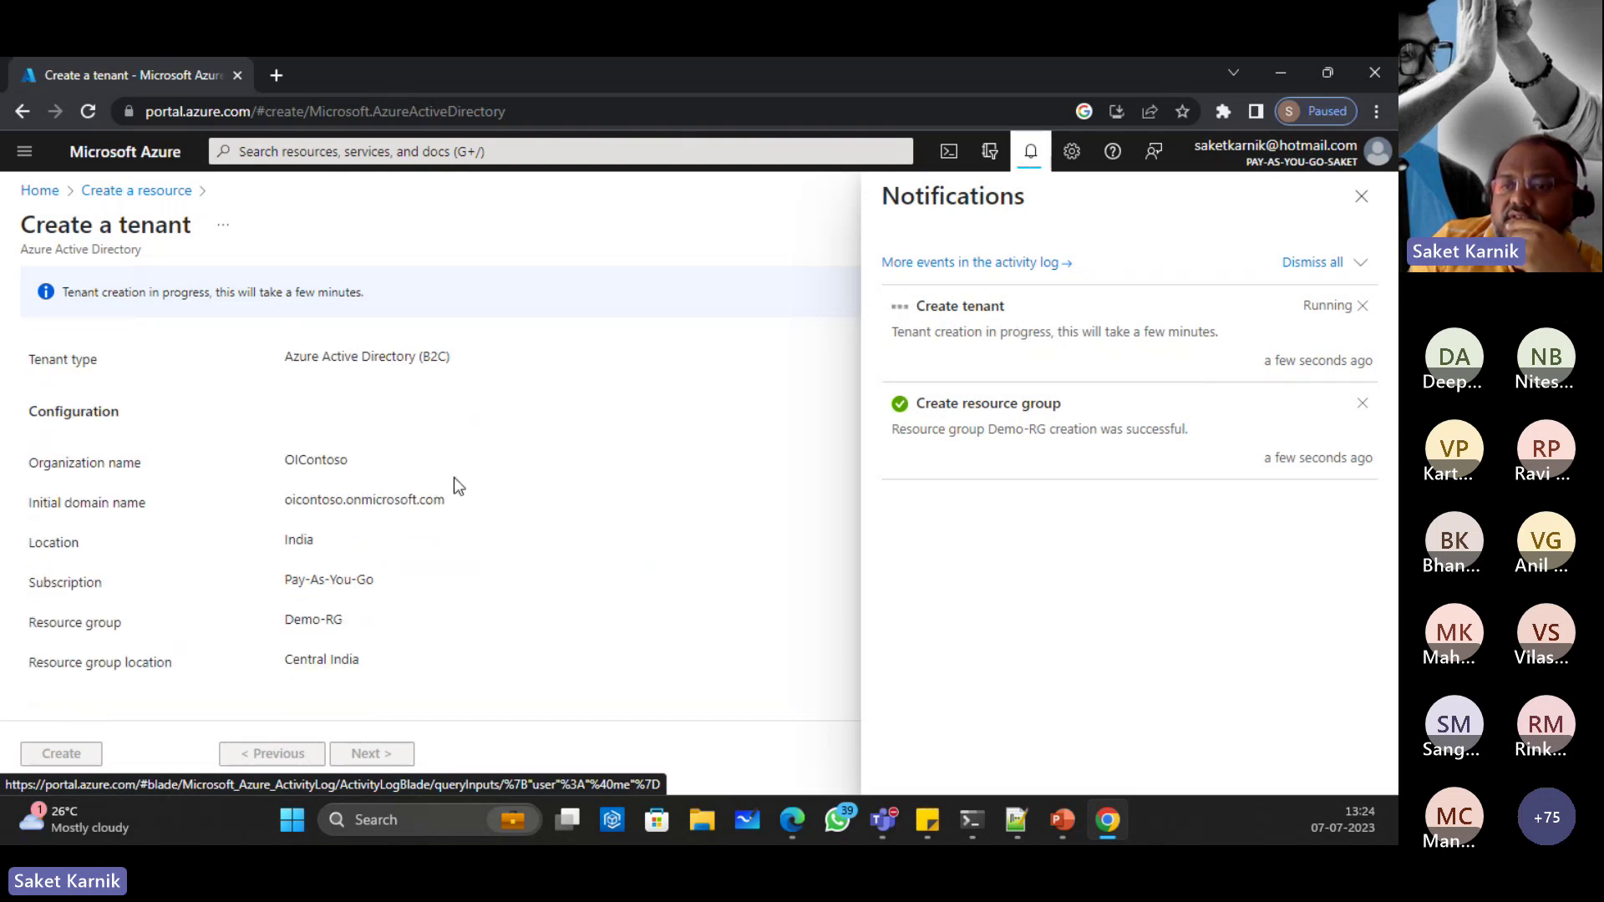
pyautogui.scroll(2, 453, 479)
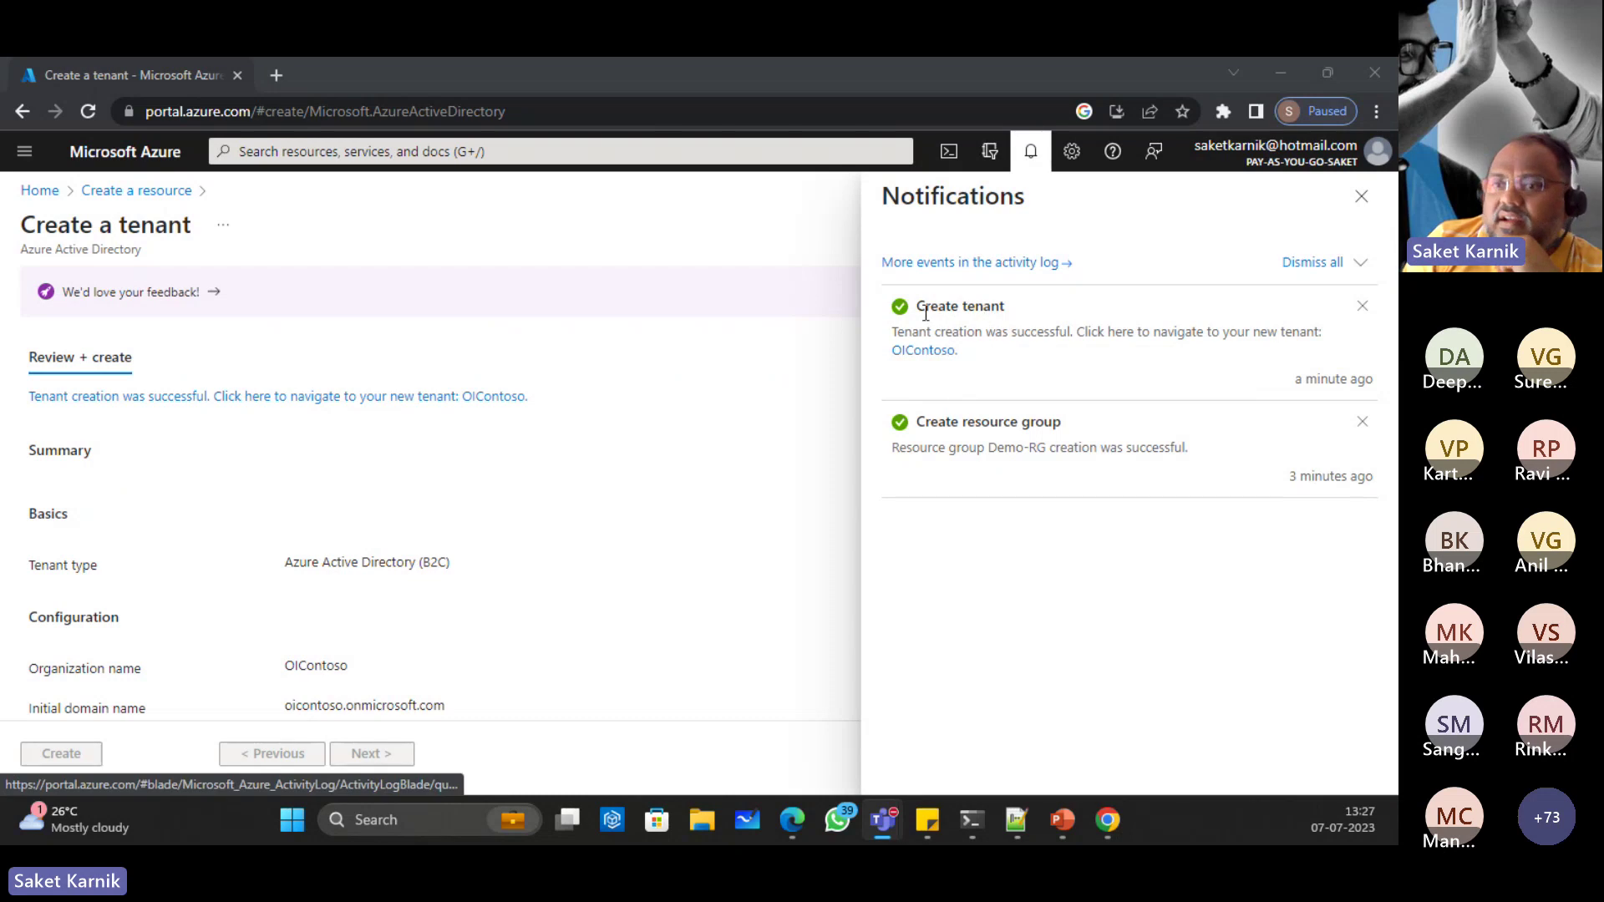
# Step: Go to the Azure AD B2C overview of the new oicontoso.onmicrosoft.com tenant
pyautogui.click(915, 349)
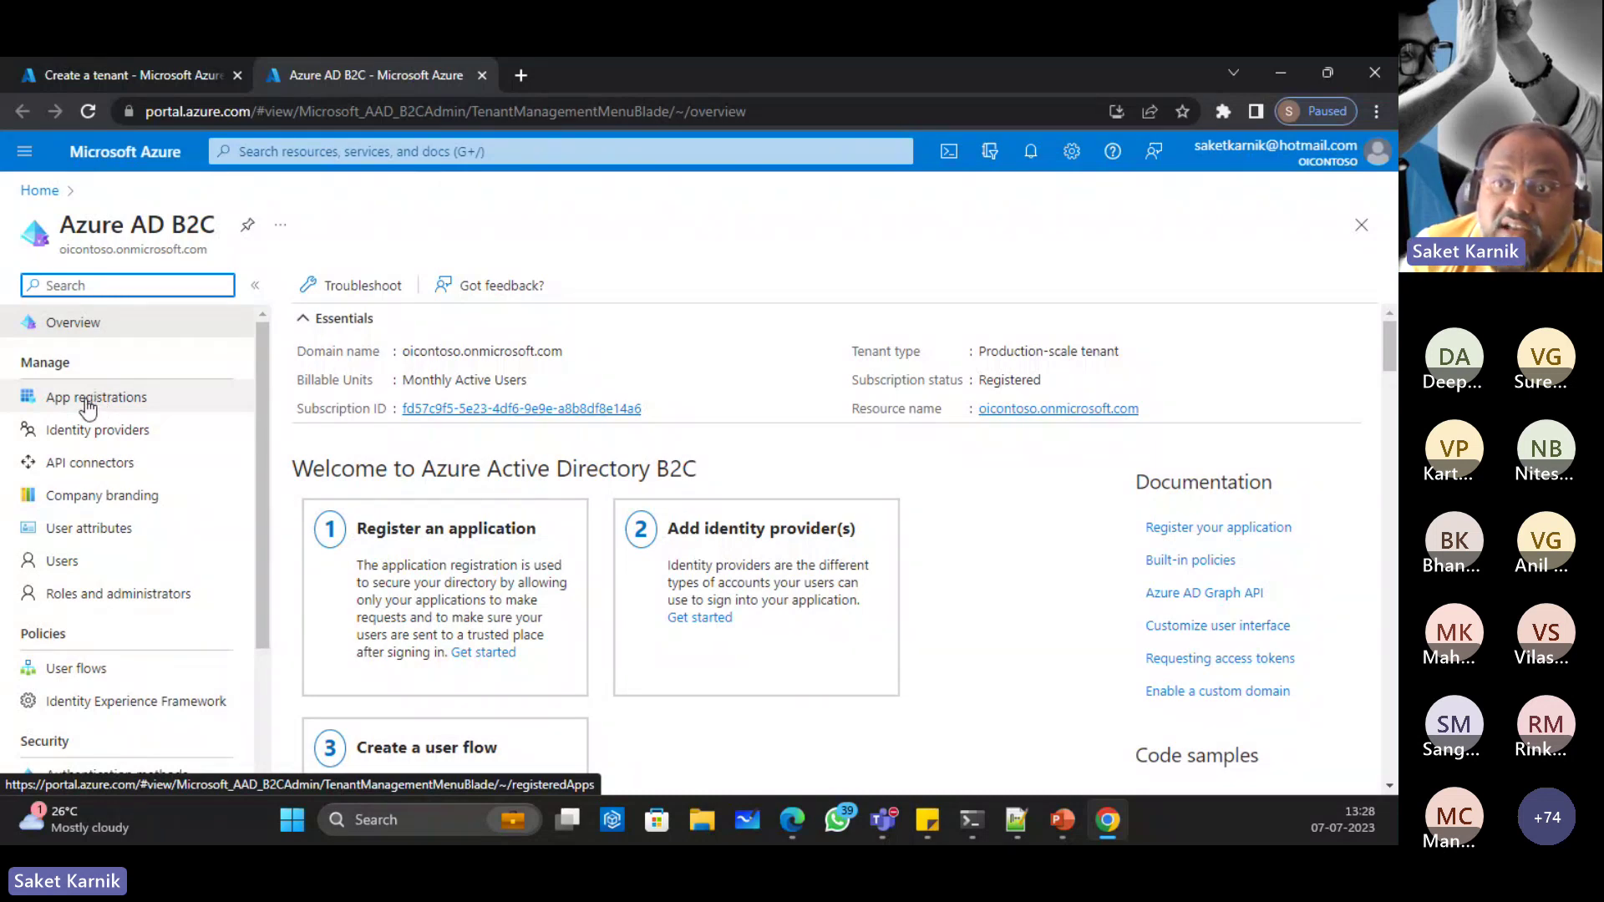
# Step: View App registrations, then the Users list with its single Microsoft Account member
pyautogui.click(90, 402)
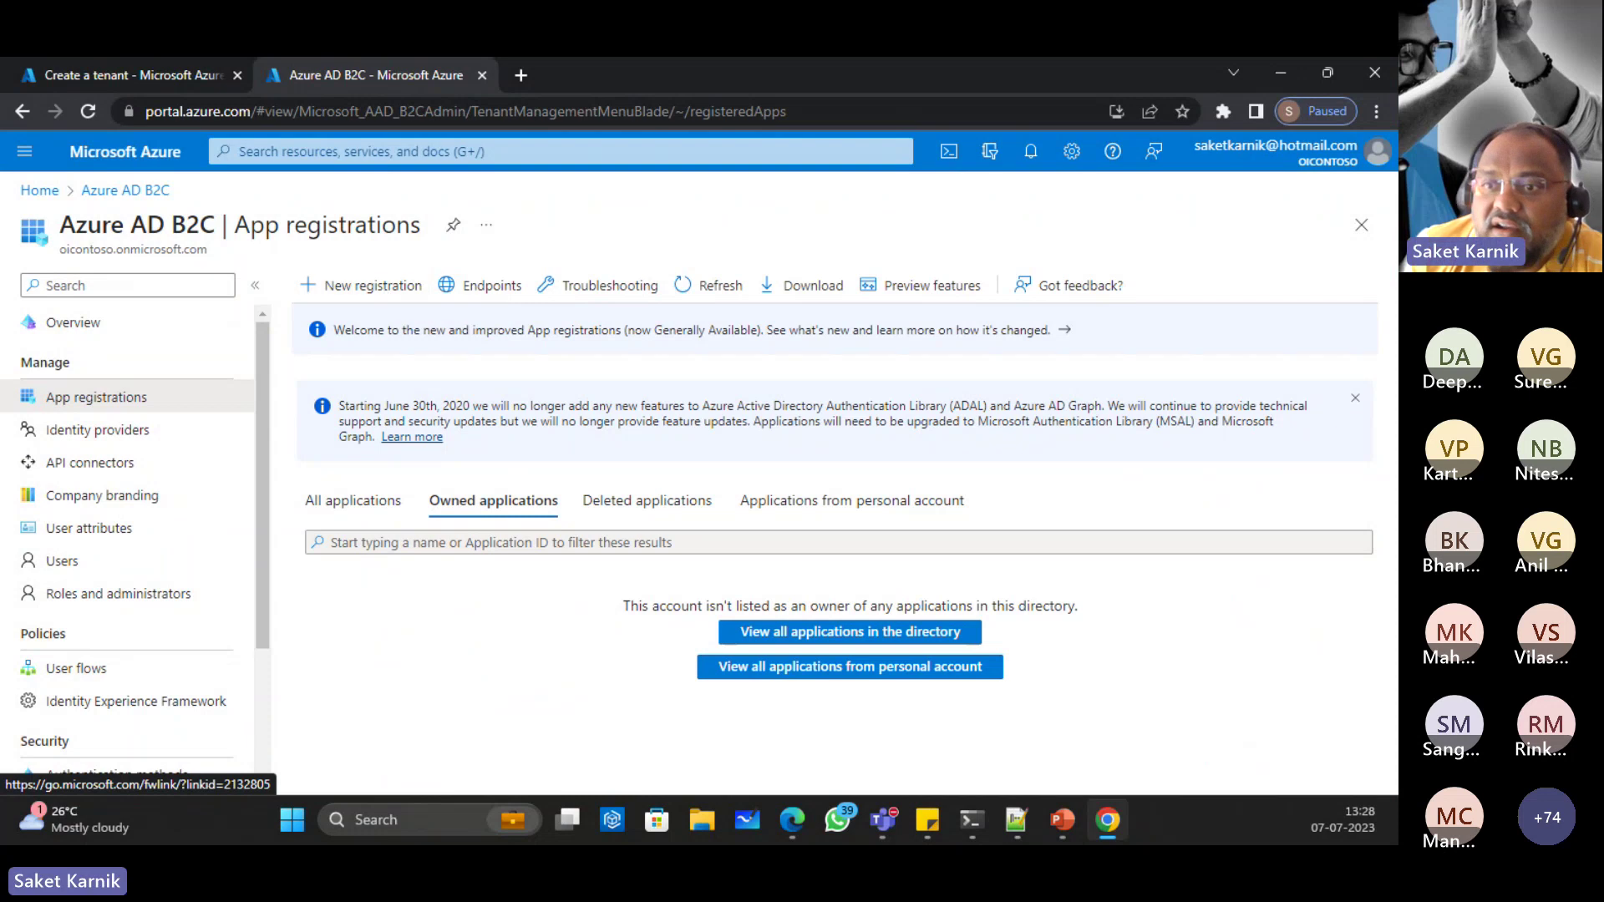
pyautogui.click(65, 575)
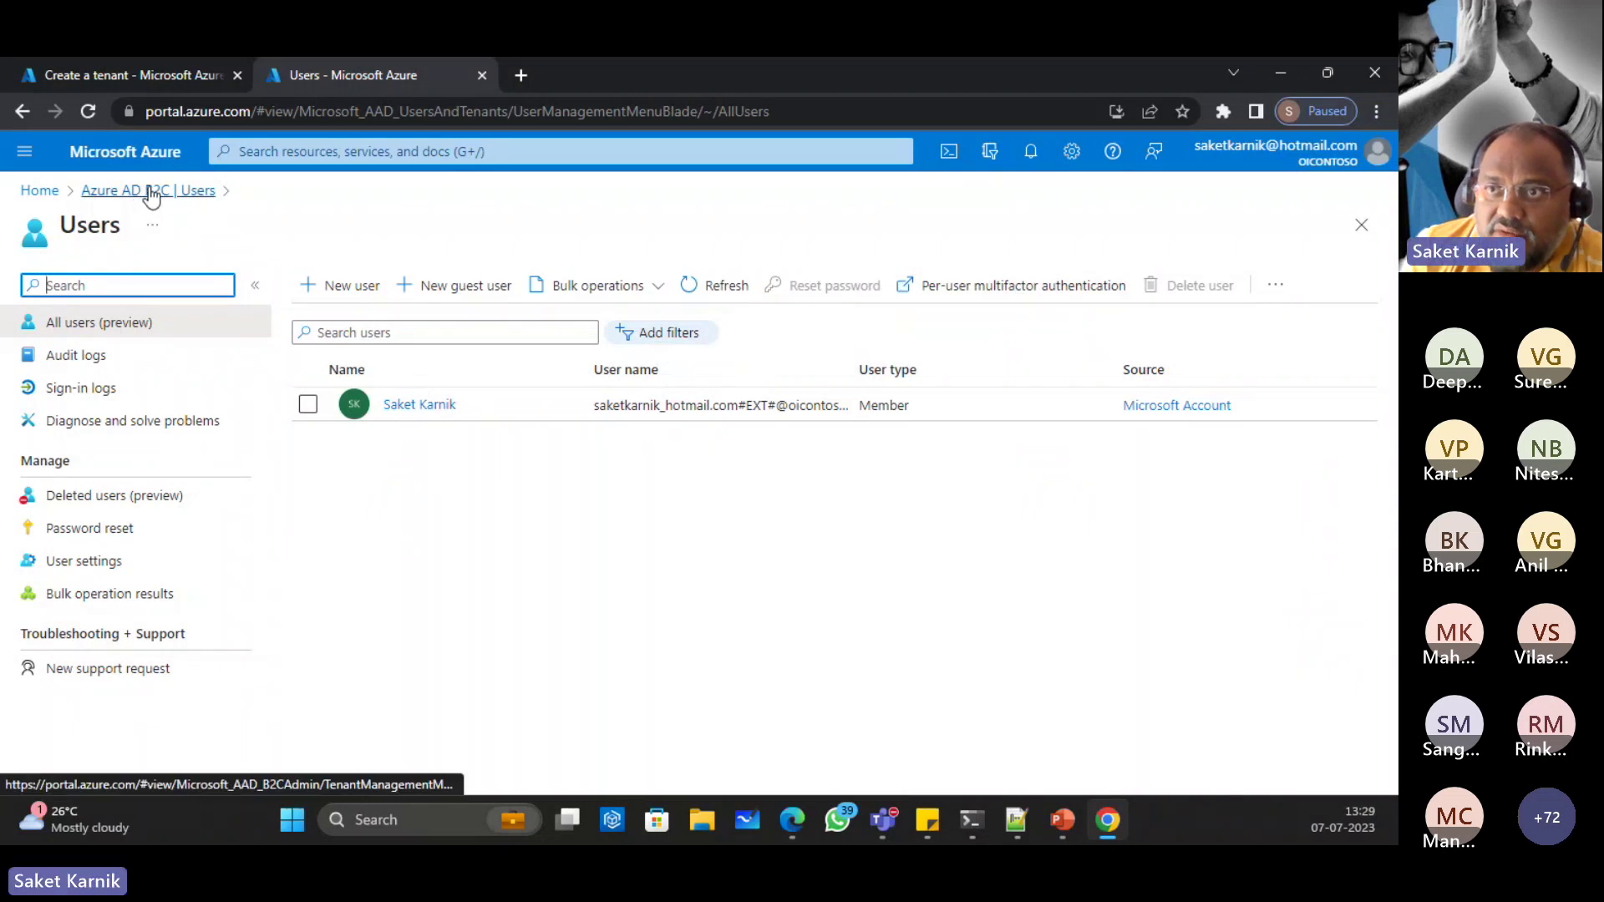
# Step: Return to App registrations and view the Risky users report under Security
pyautogui.click(22, 111)
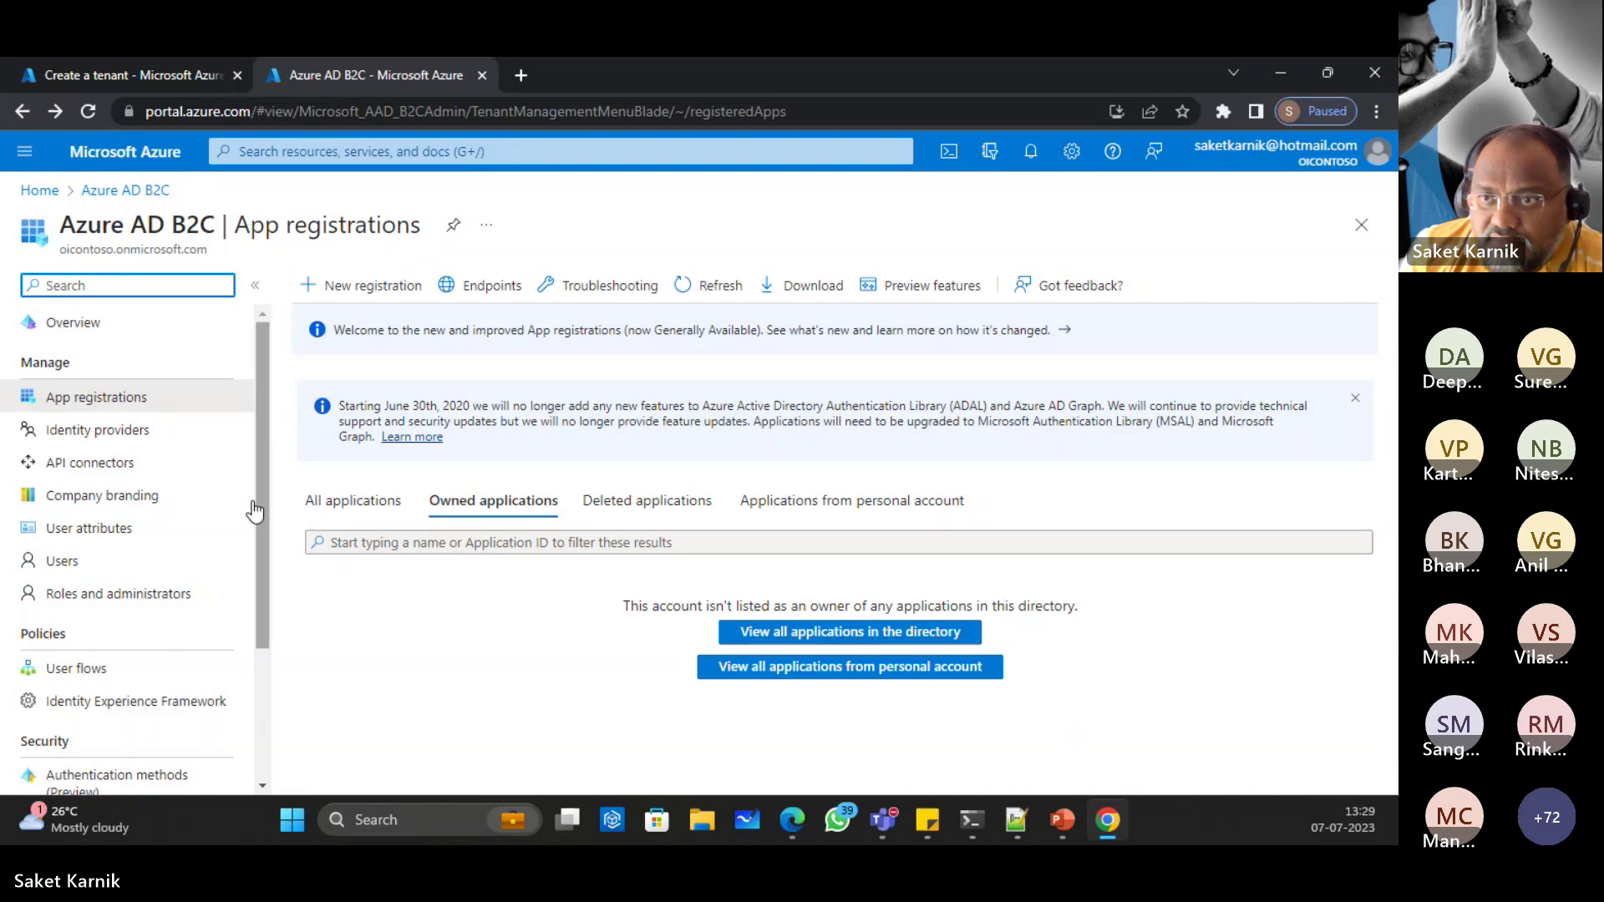
pyautogui.scroll(-1, 194, 500)
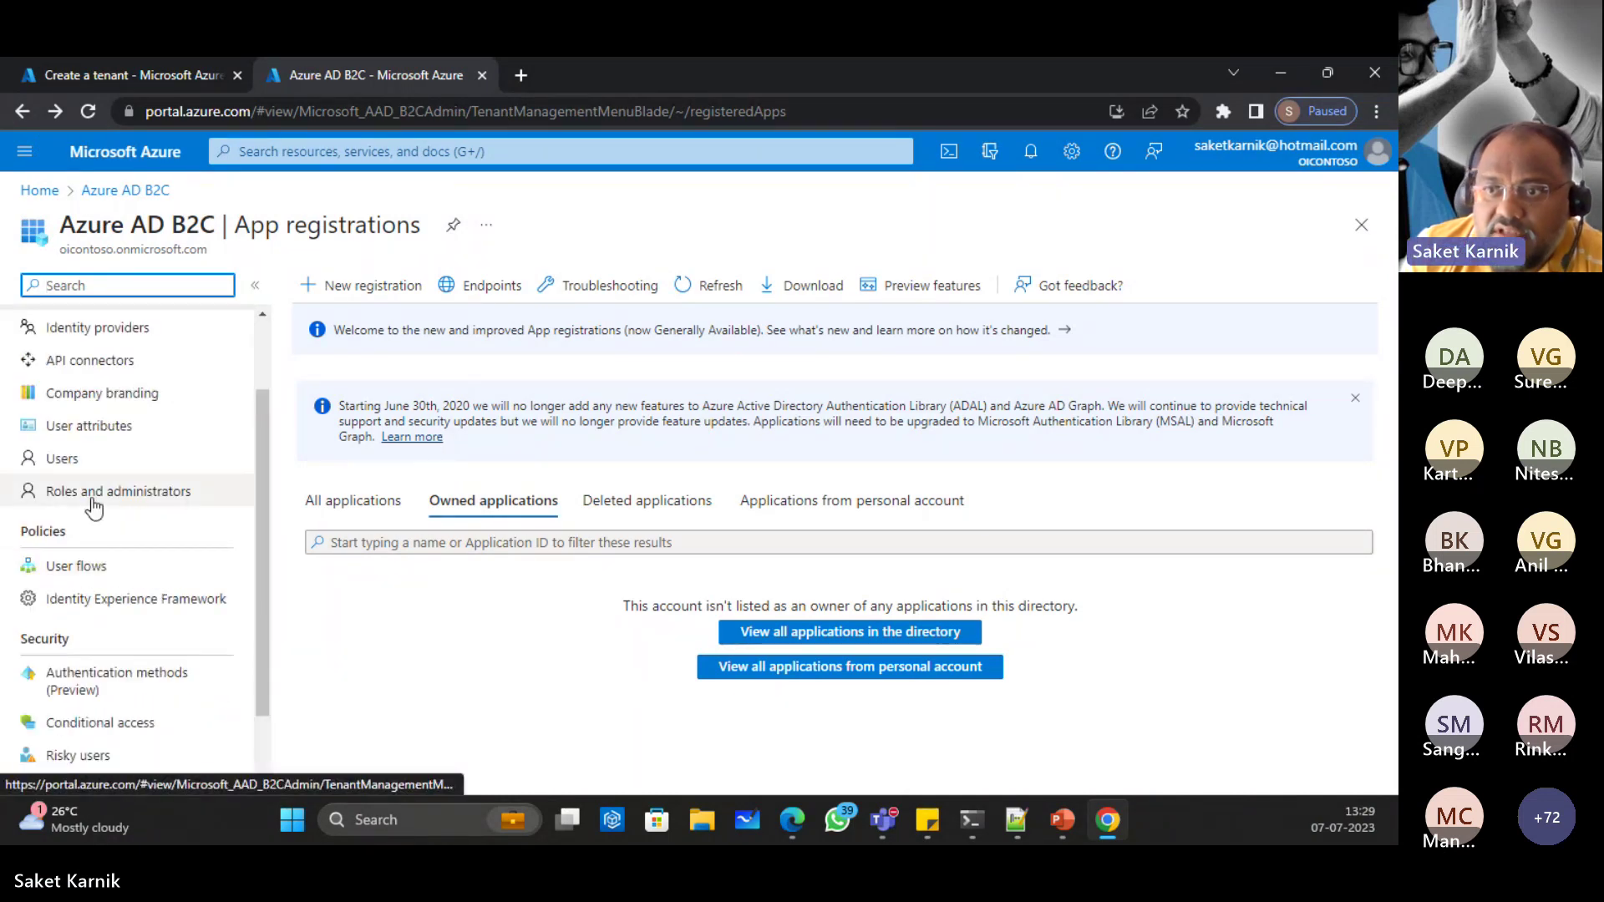
pyautogui.scroll(-1, 127, 523)
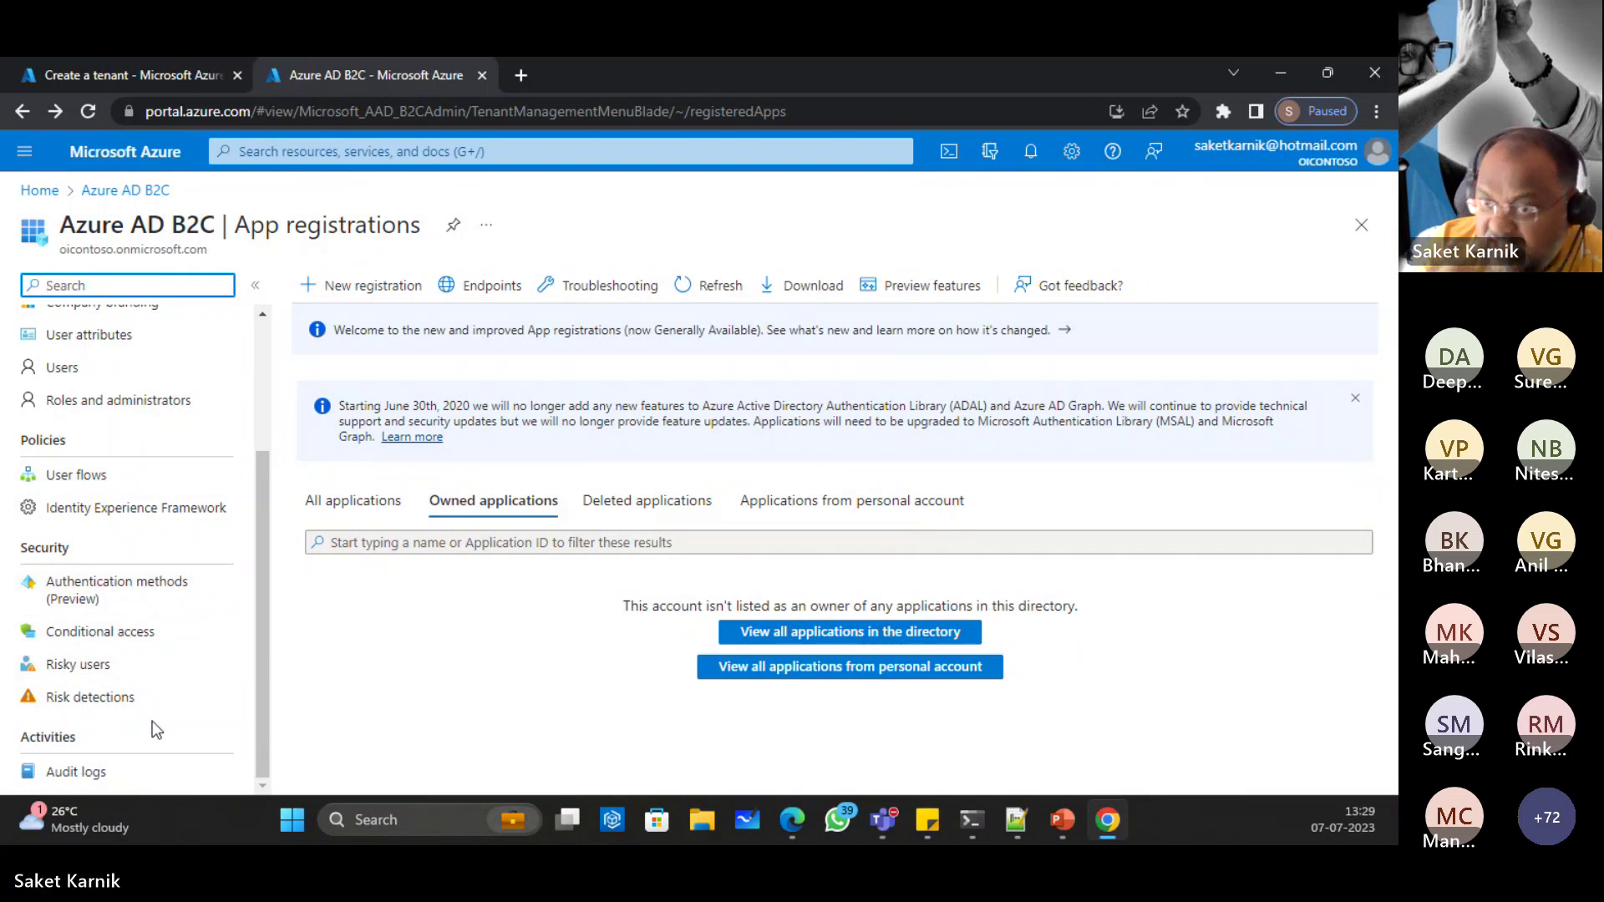
pyautogui.click(73, 666)
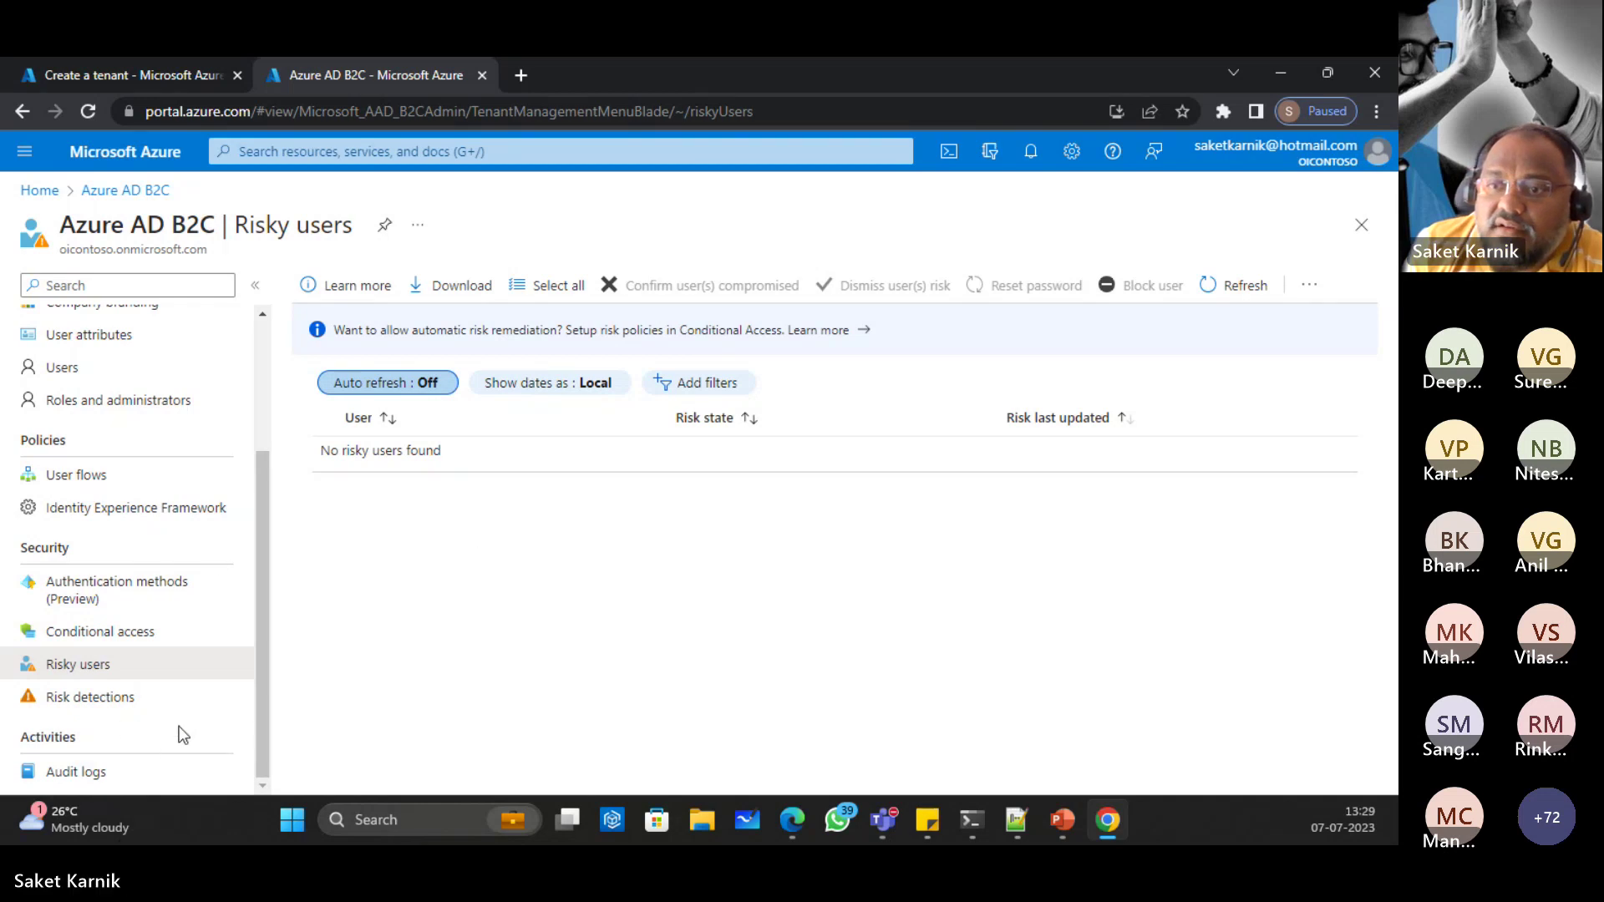
# Step: View the Risk detections report filtered to the last 7 days
pyautogui.click(149, 710)
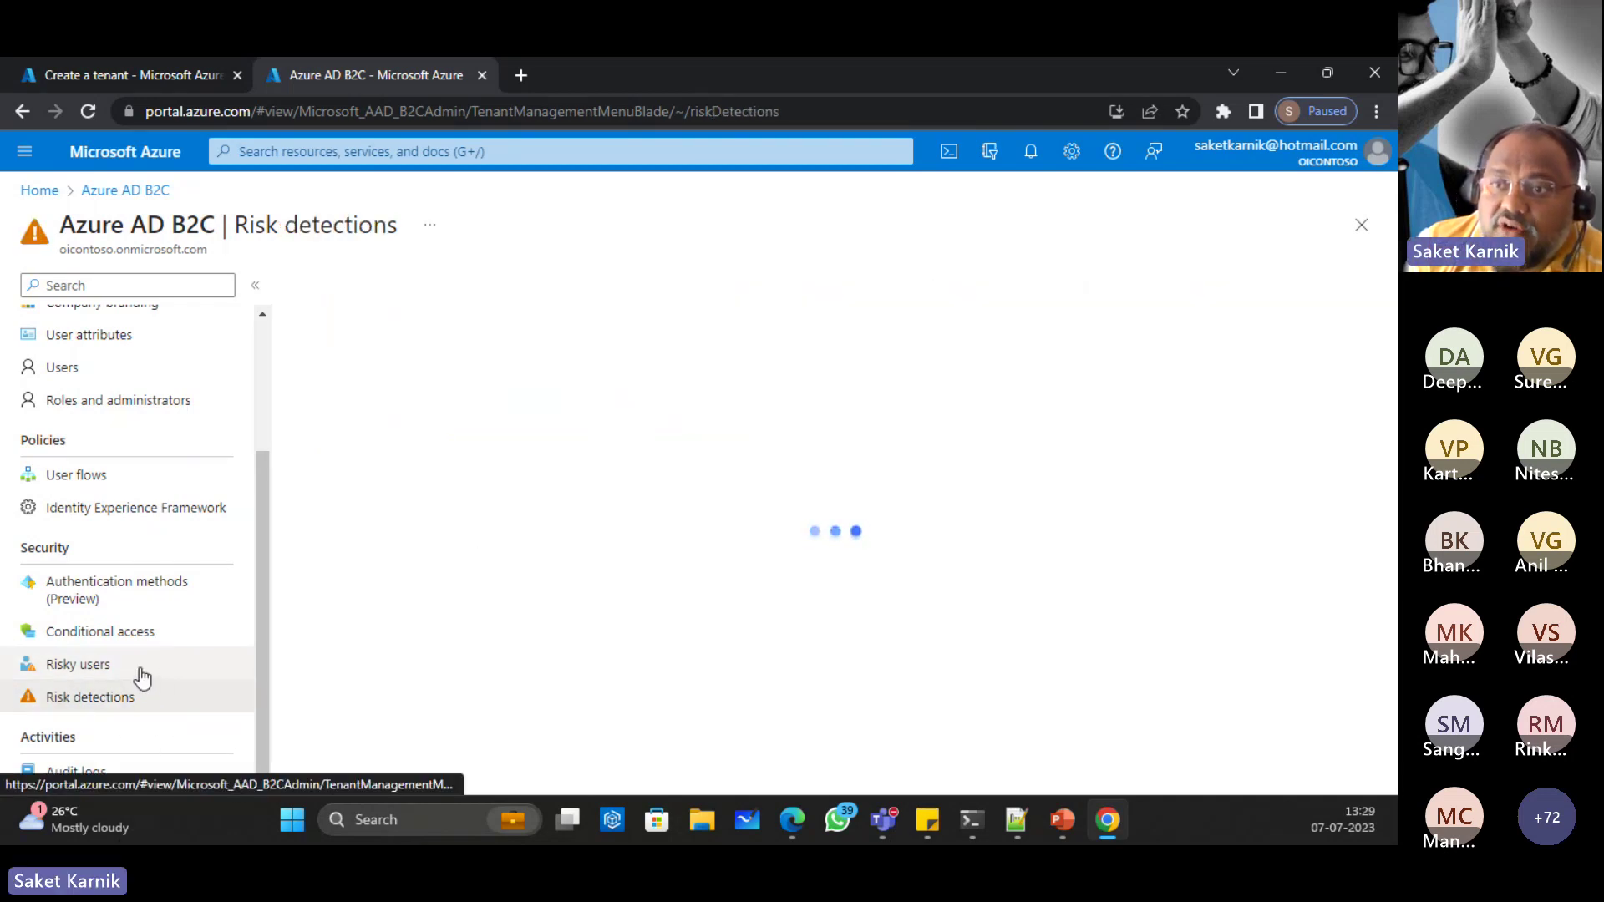
pyautogui.scroll(3, 133, 568)
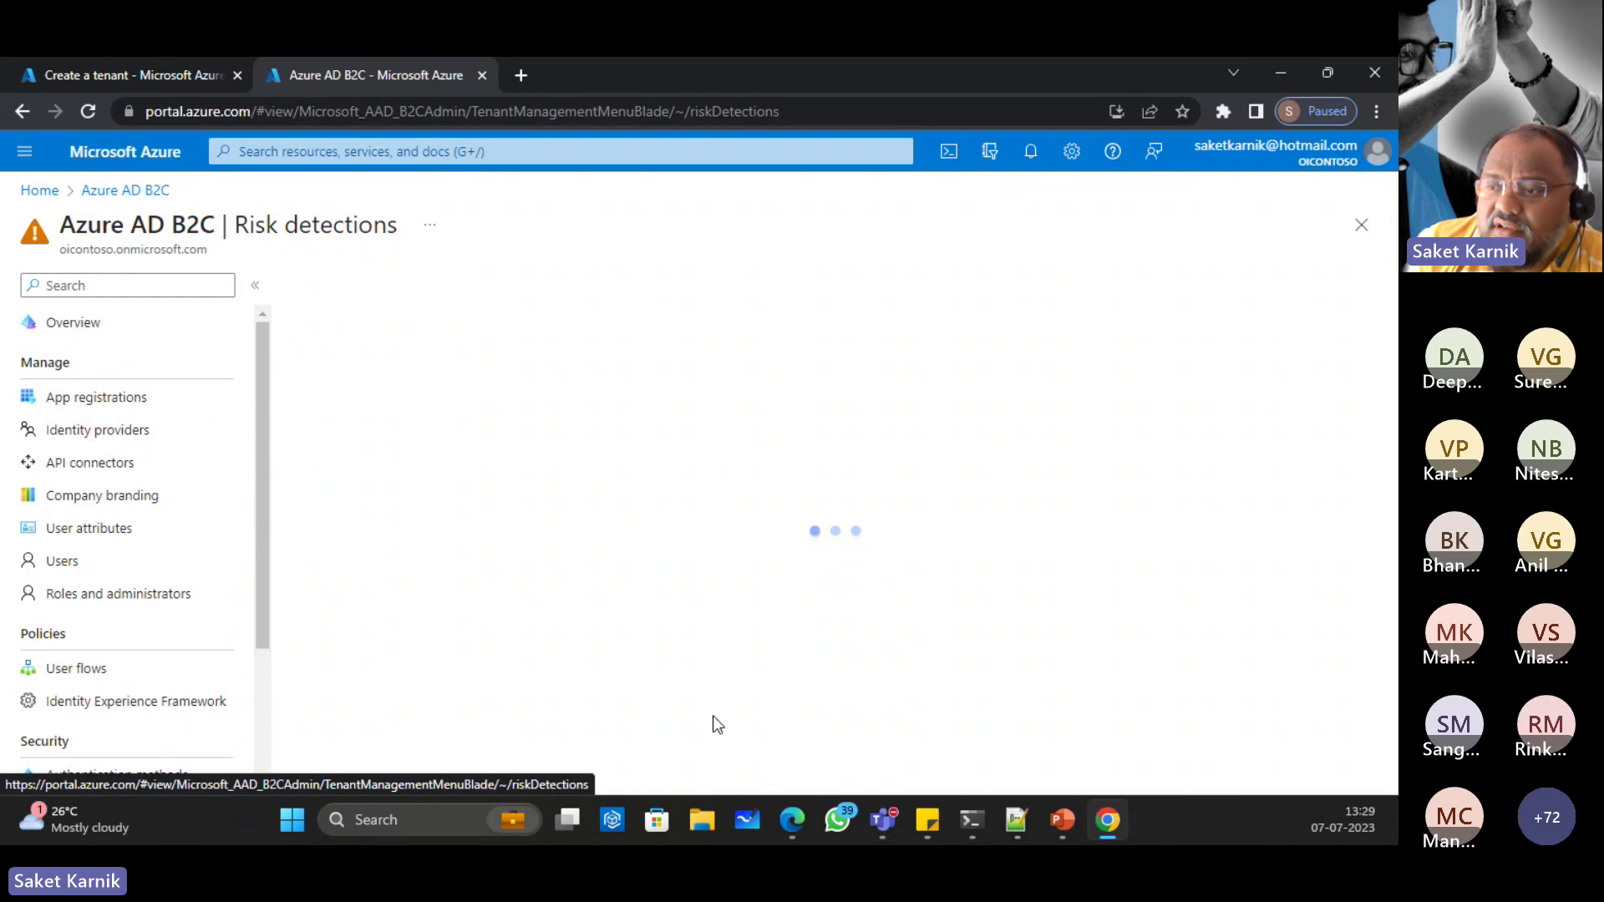
pyautogui.moveTo(1106, 822)
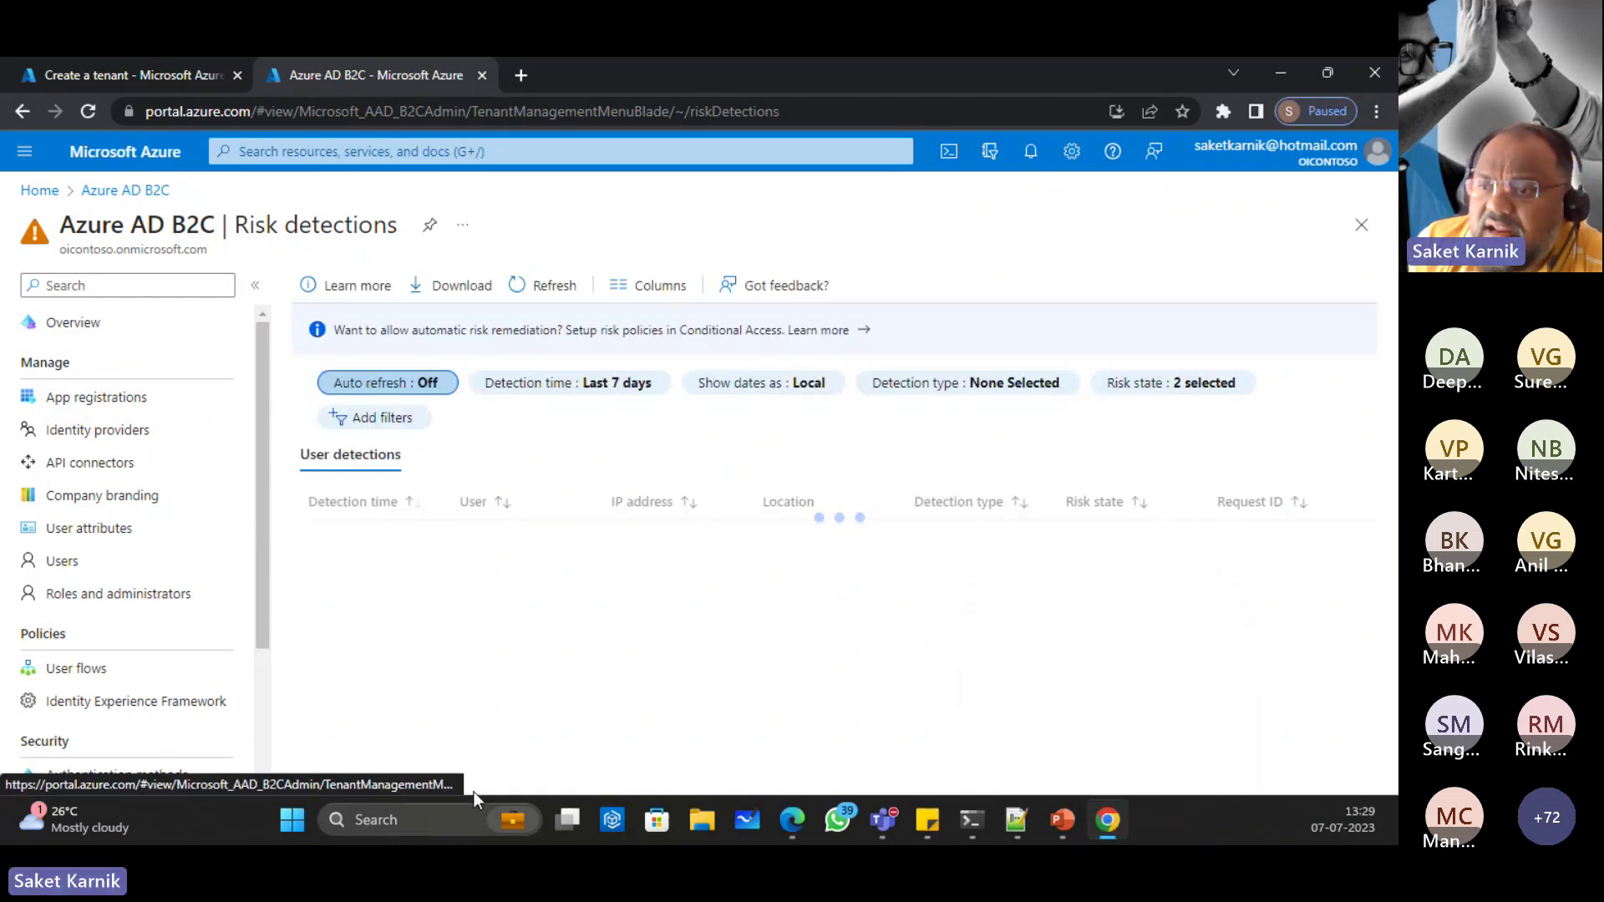
# Step: Launch Visual Studio 2022 by searching 'visu' in the Start menu
pyautogui.click(293, 818)
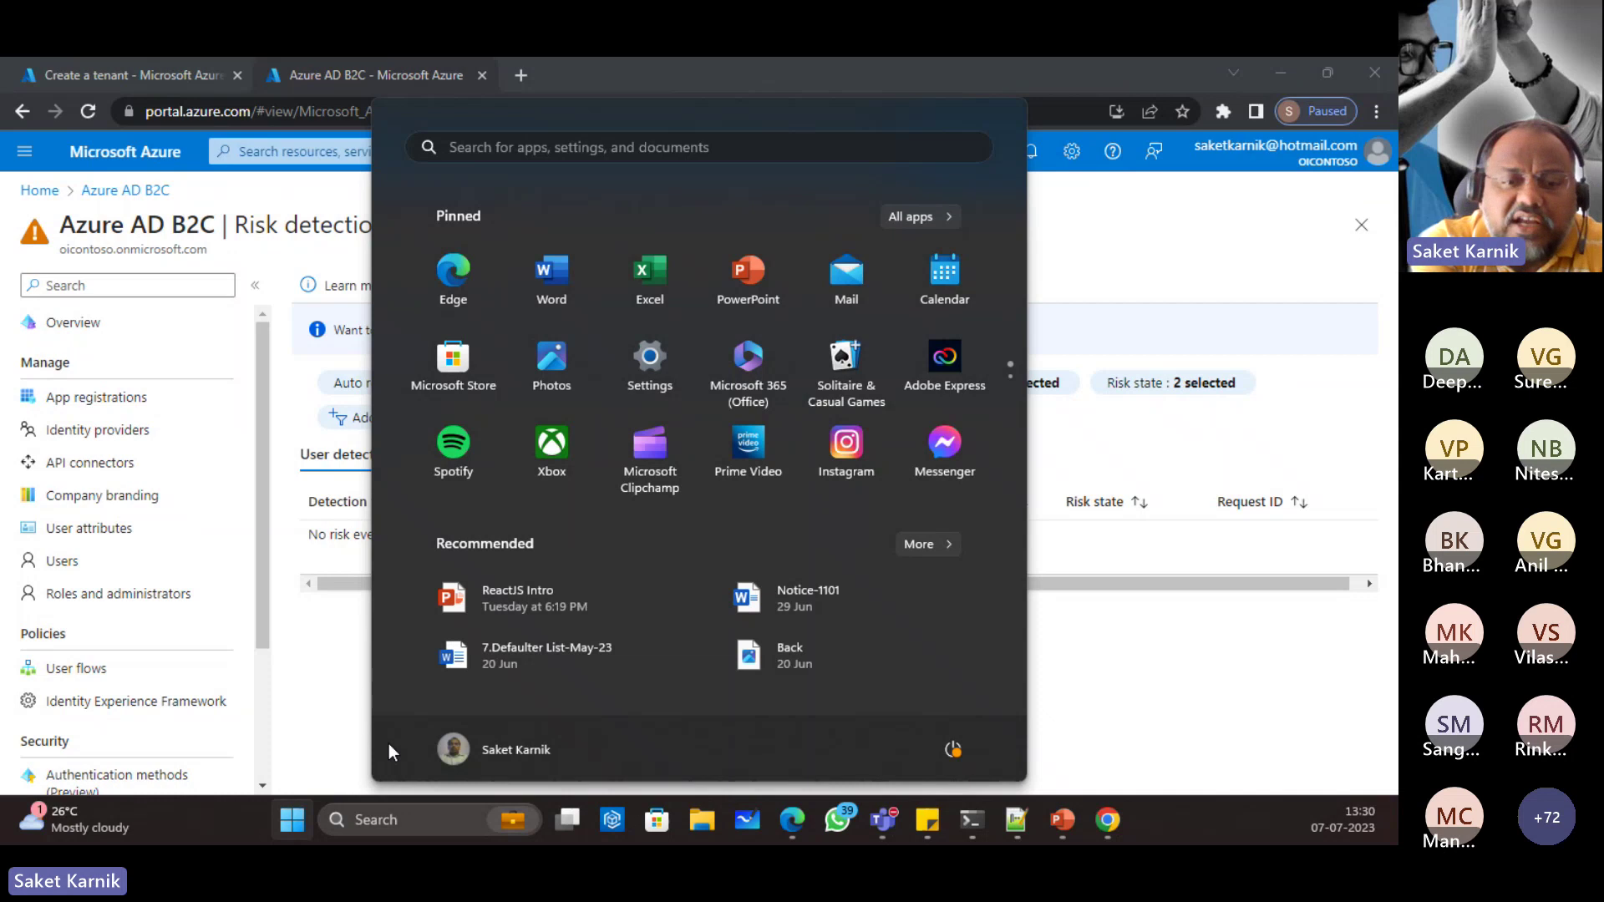
pyautogui.write('visu')
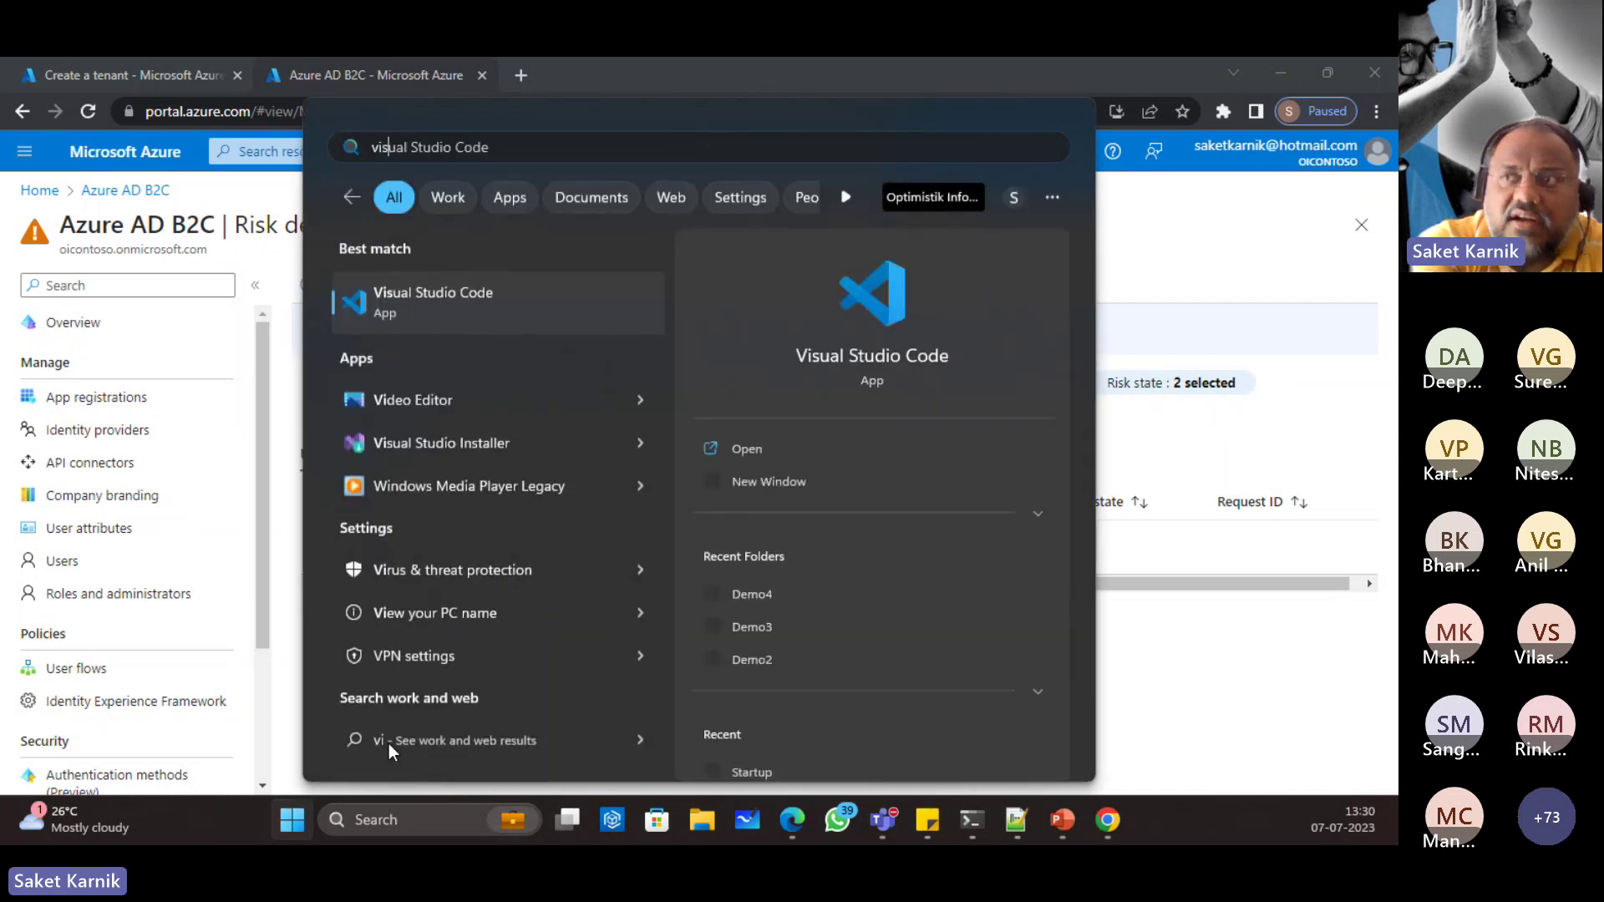
pyautogui.press('Escape')
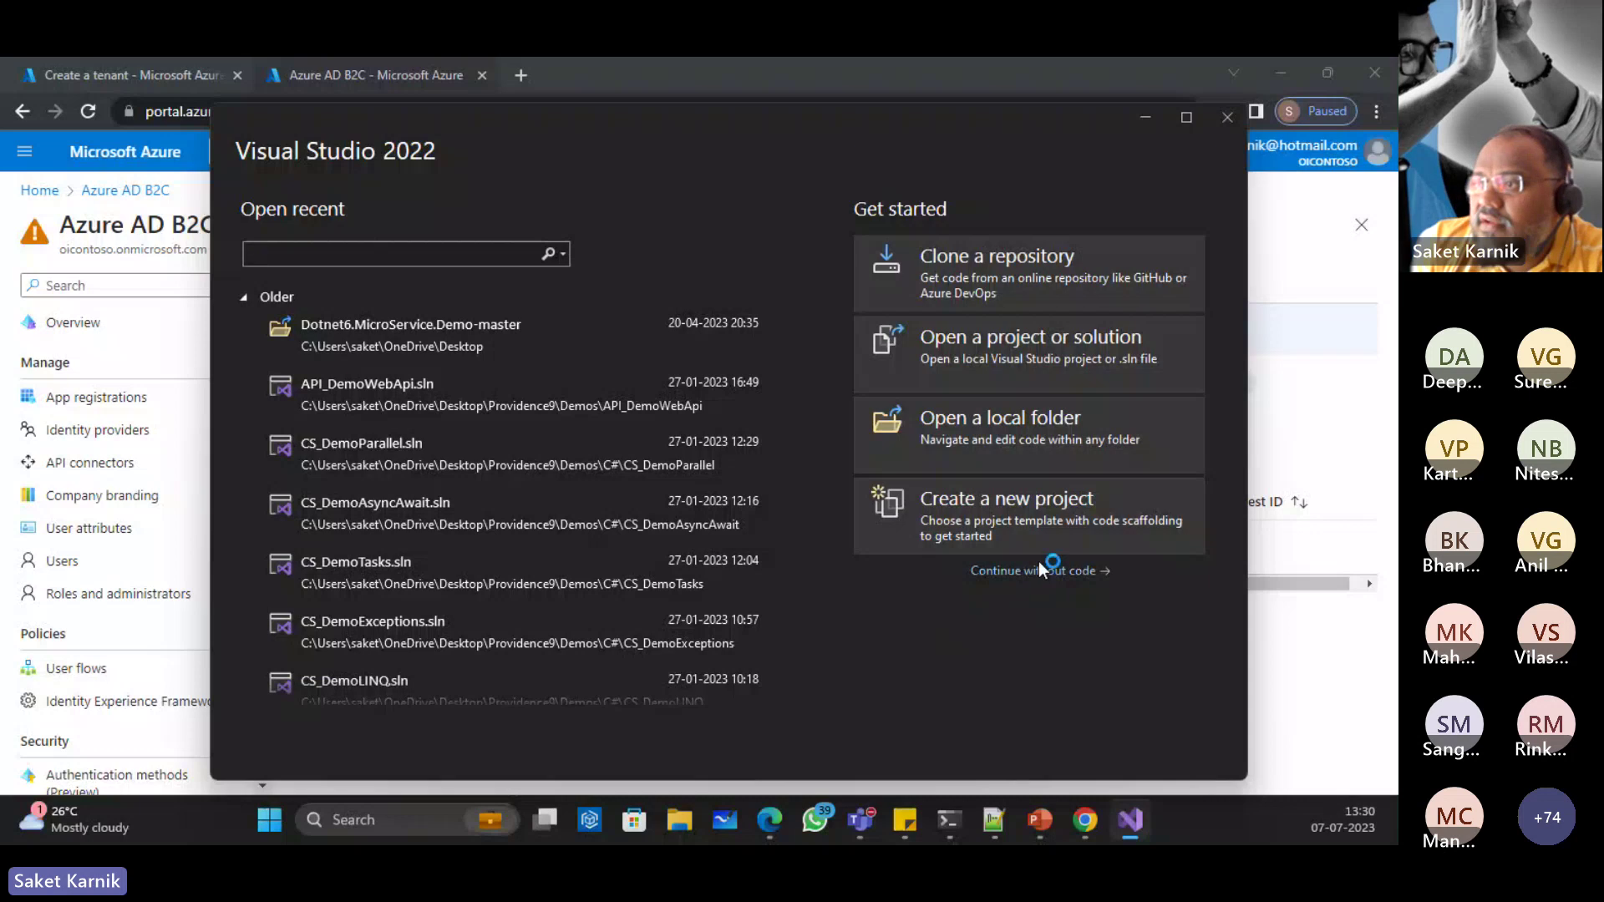
# Step: Start a new project, keeping template filters at C#, All platforms and Web
pyautogui.click(1004, 522)
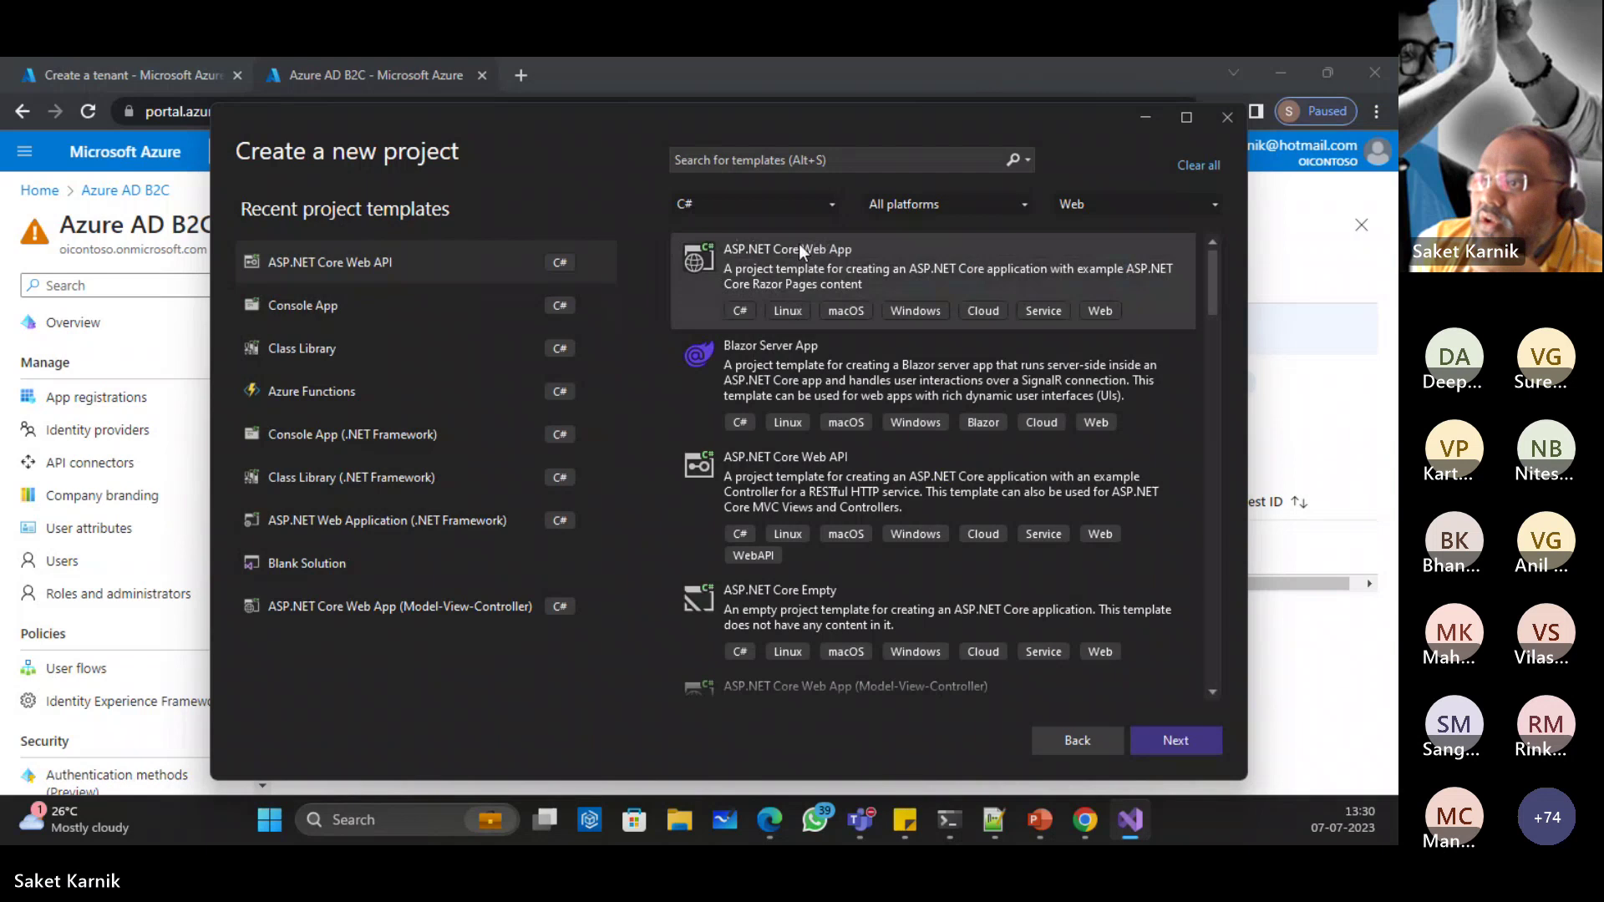
pyautogui.click(745, 209)
pyautogui.click(744, 208)
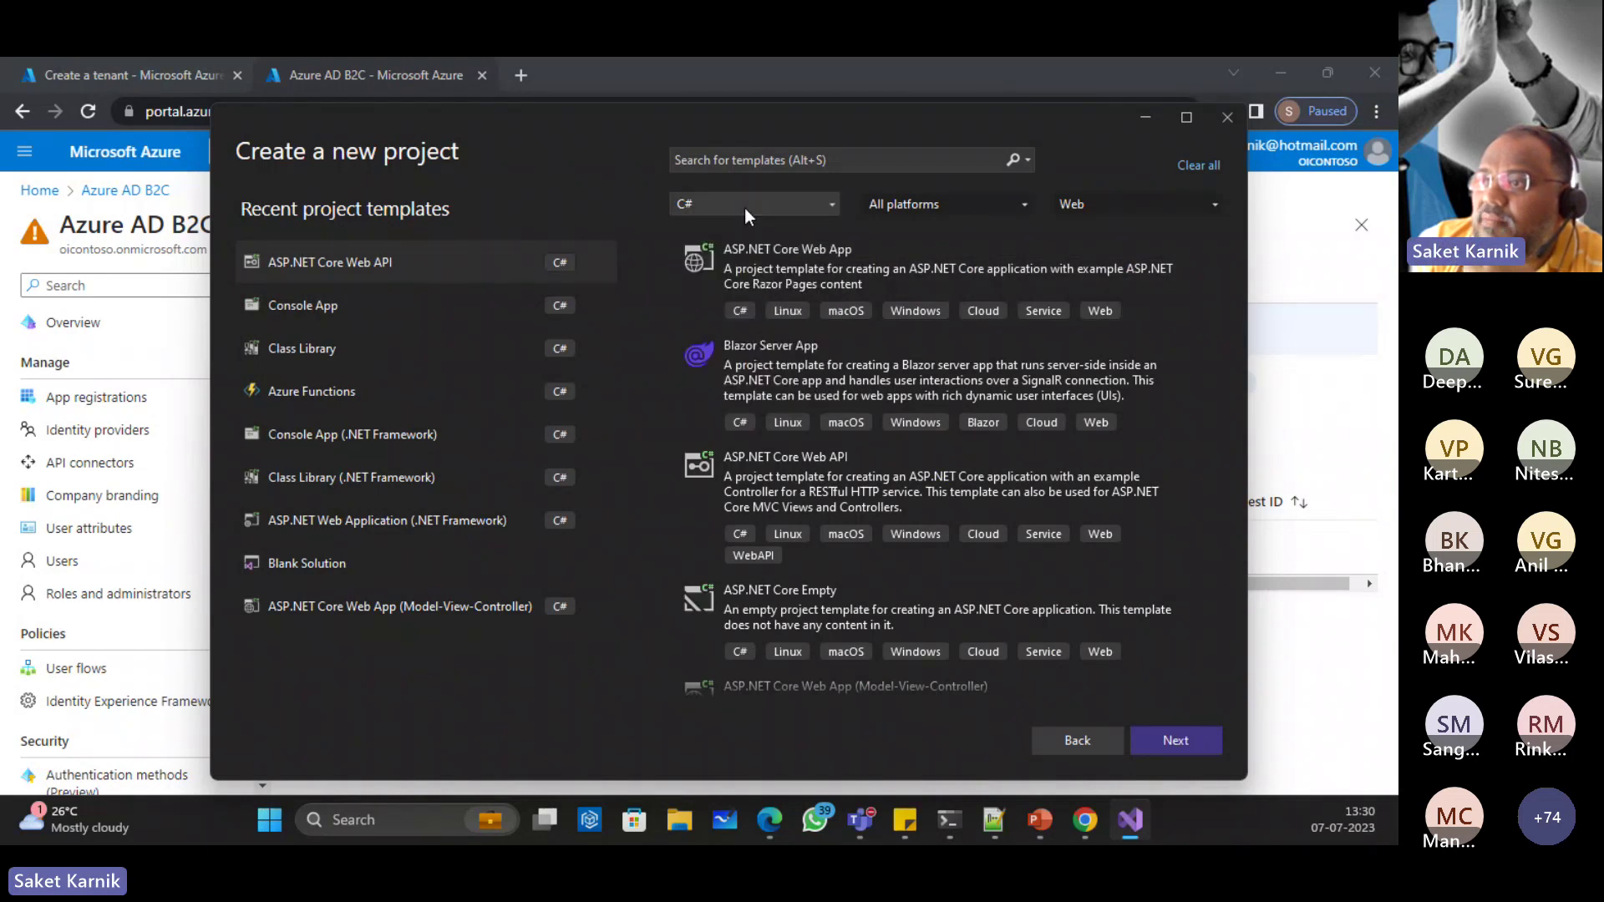
pyautogui.click(960, 199)
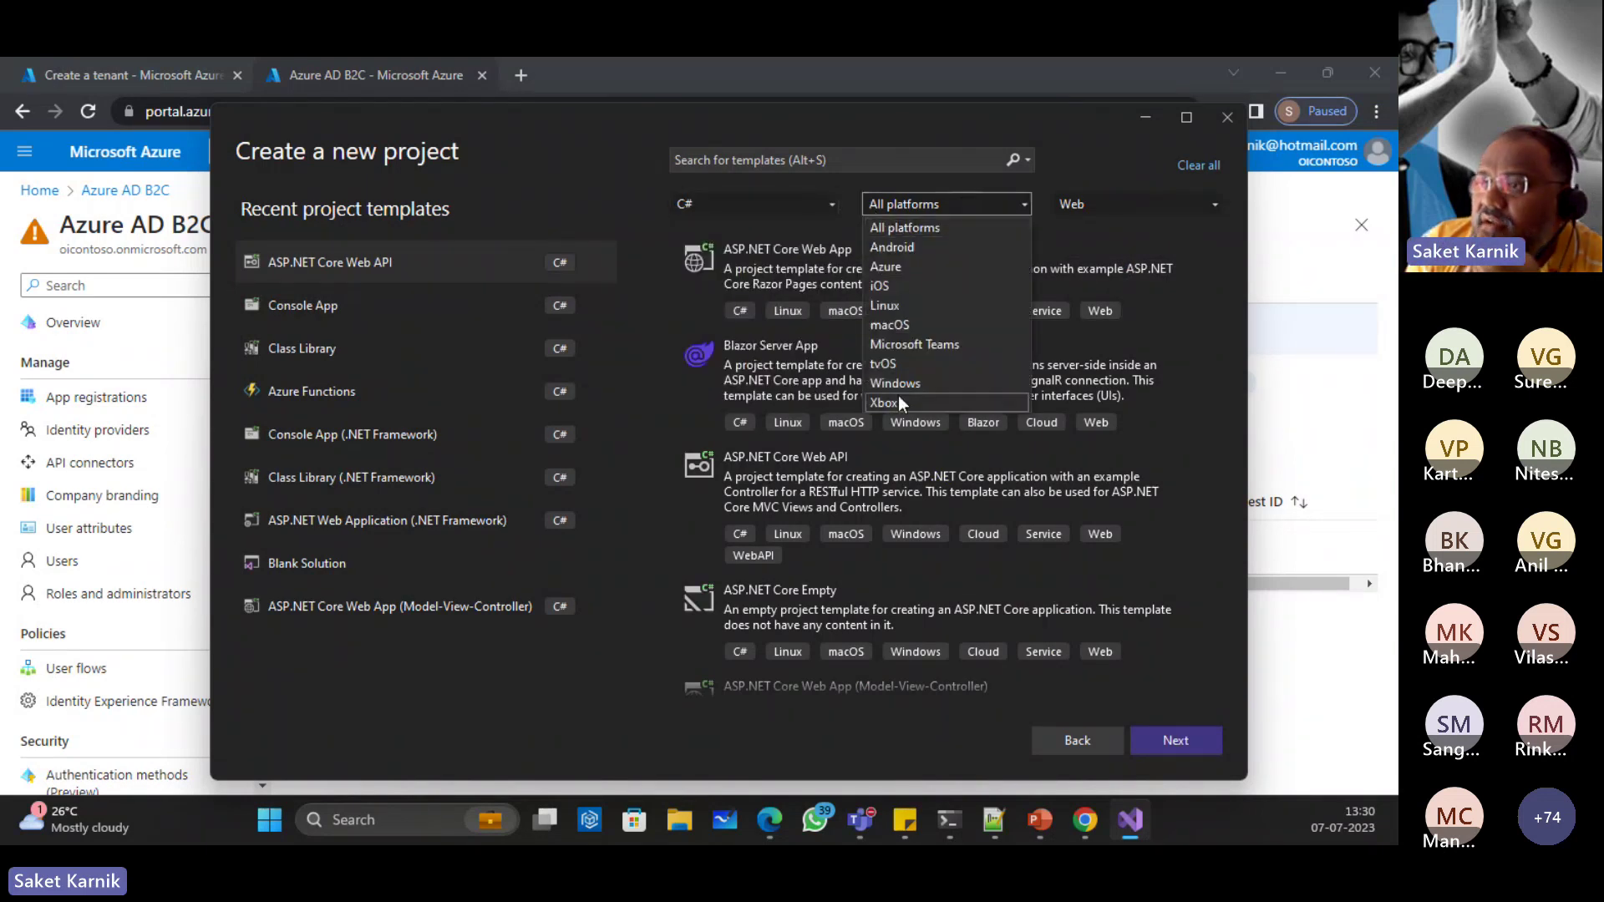
pyautogui.click(910, 224)
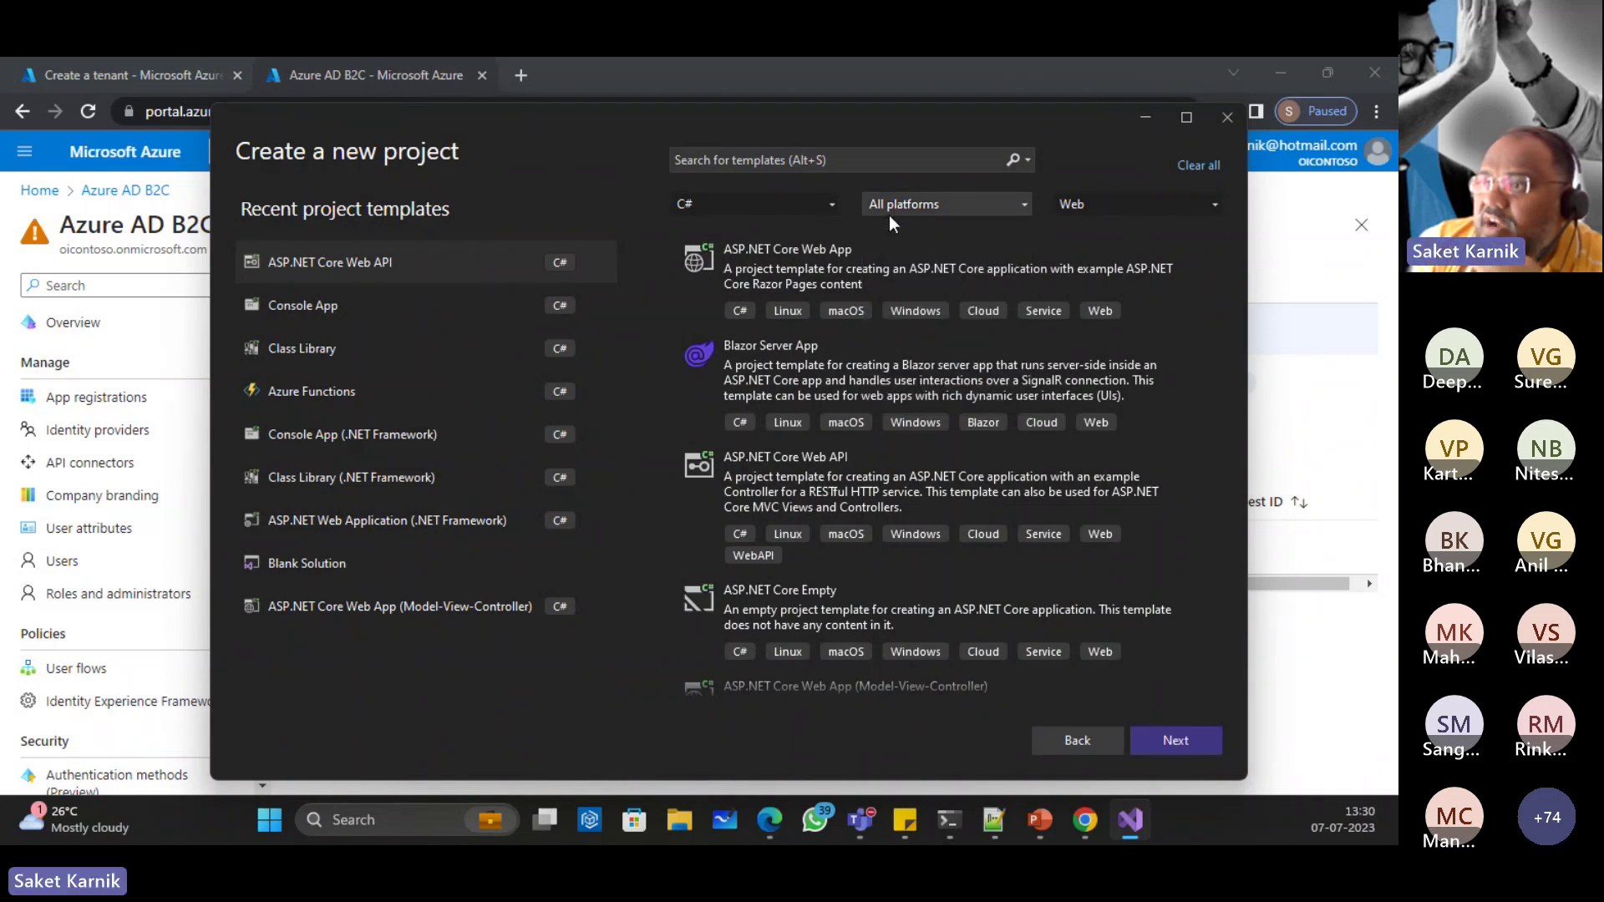
pyautogui.click(1205, 194)
pyautogui.click(1171, 201)
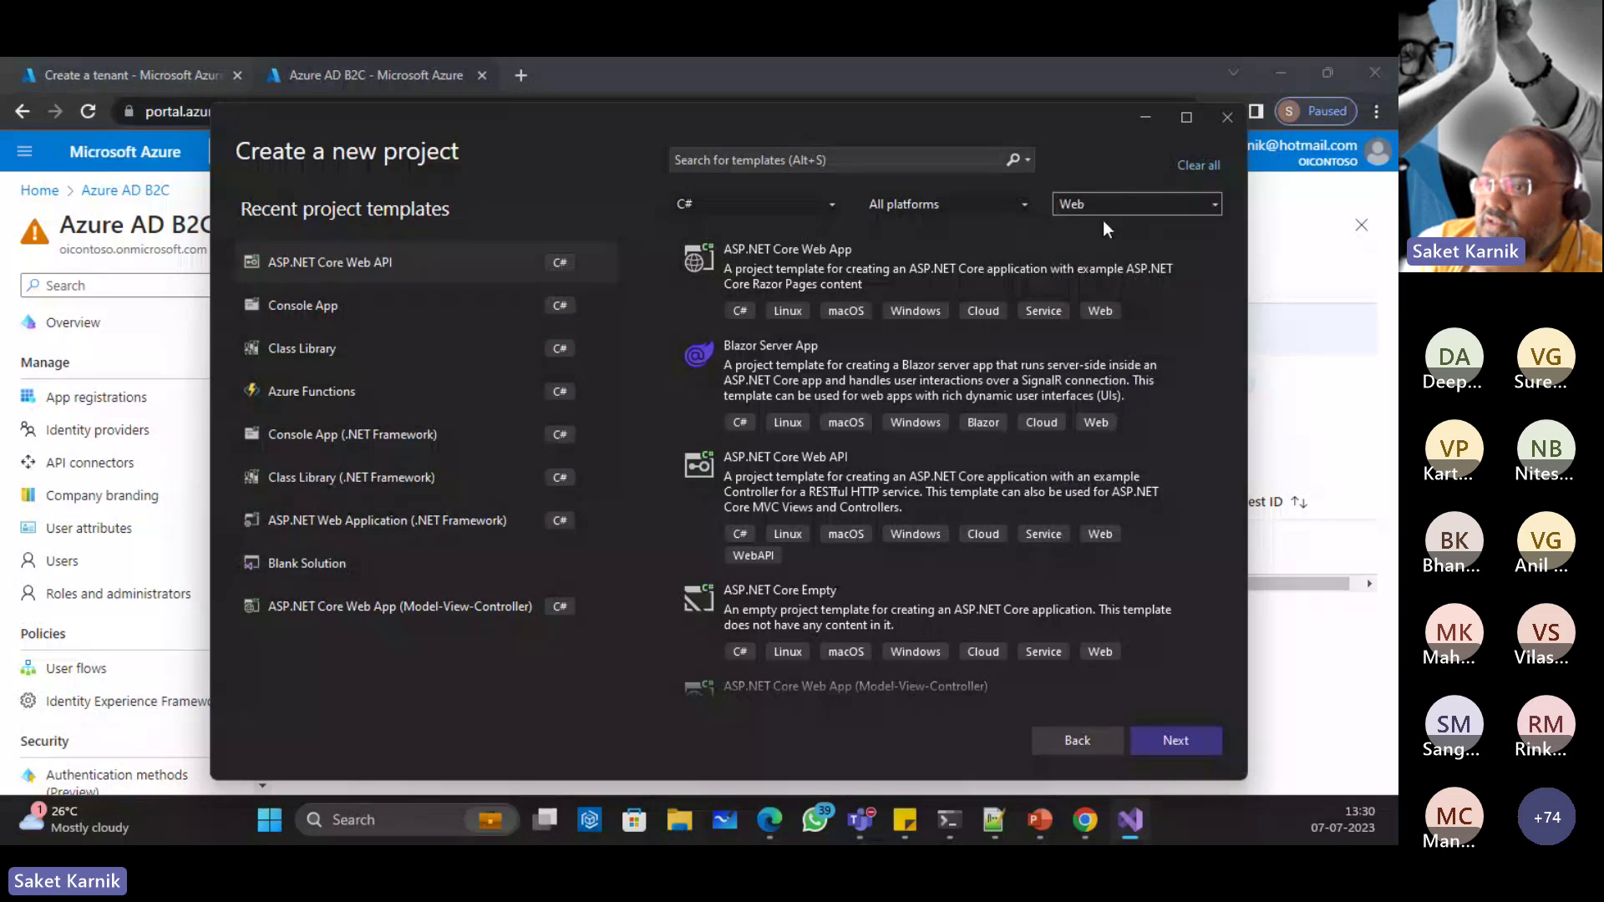
pyautogui.click(826, 260)
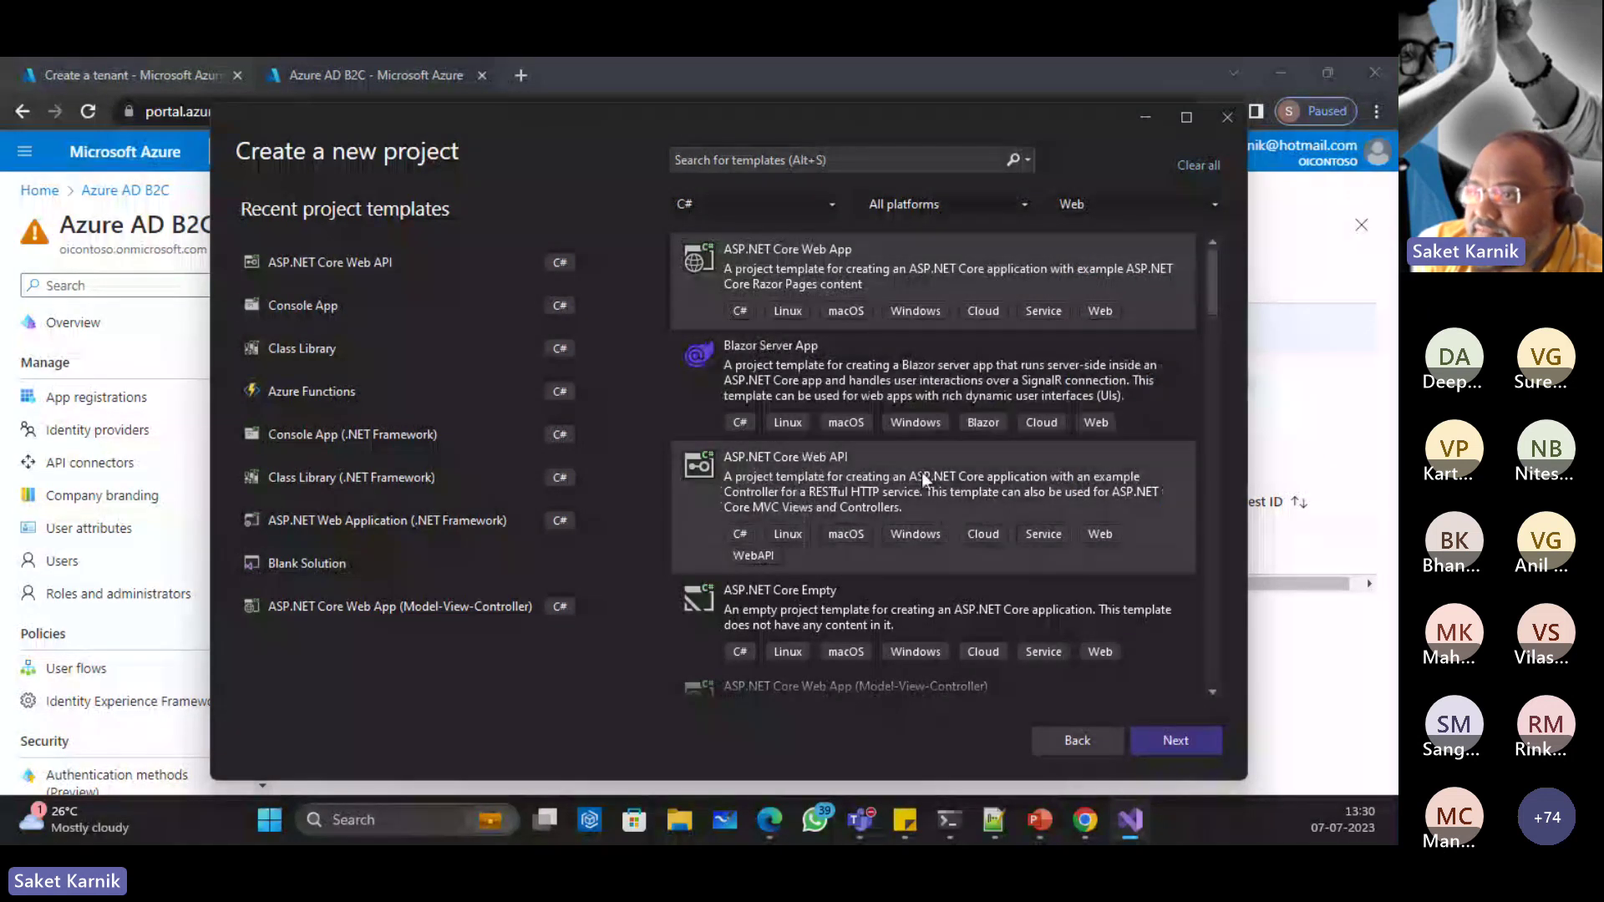
# Step: Scroll the template list down to ASP.NET Web Application (.NET Framework)
pyautogui.scroll(-1, 866, 369)
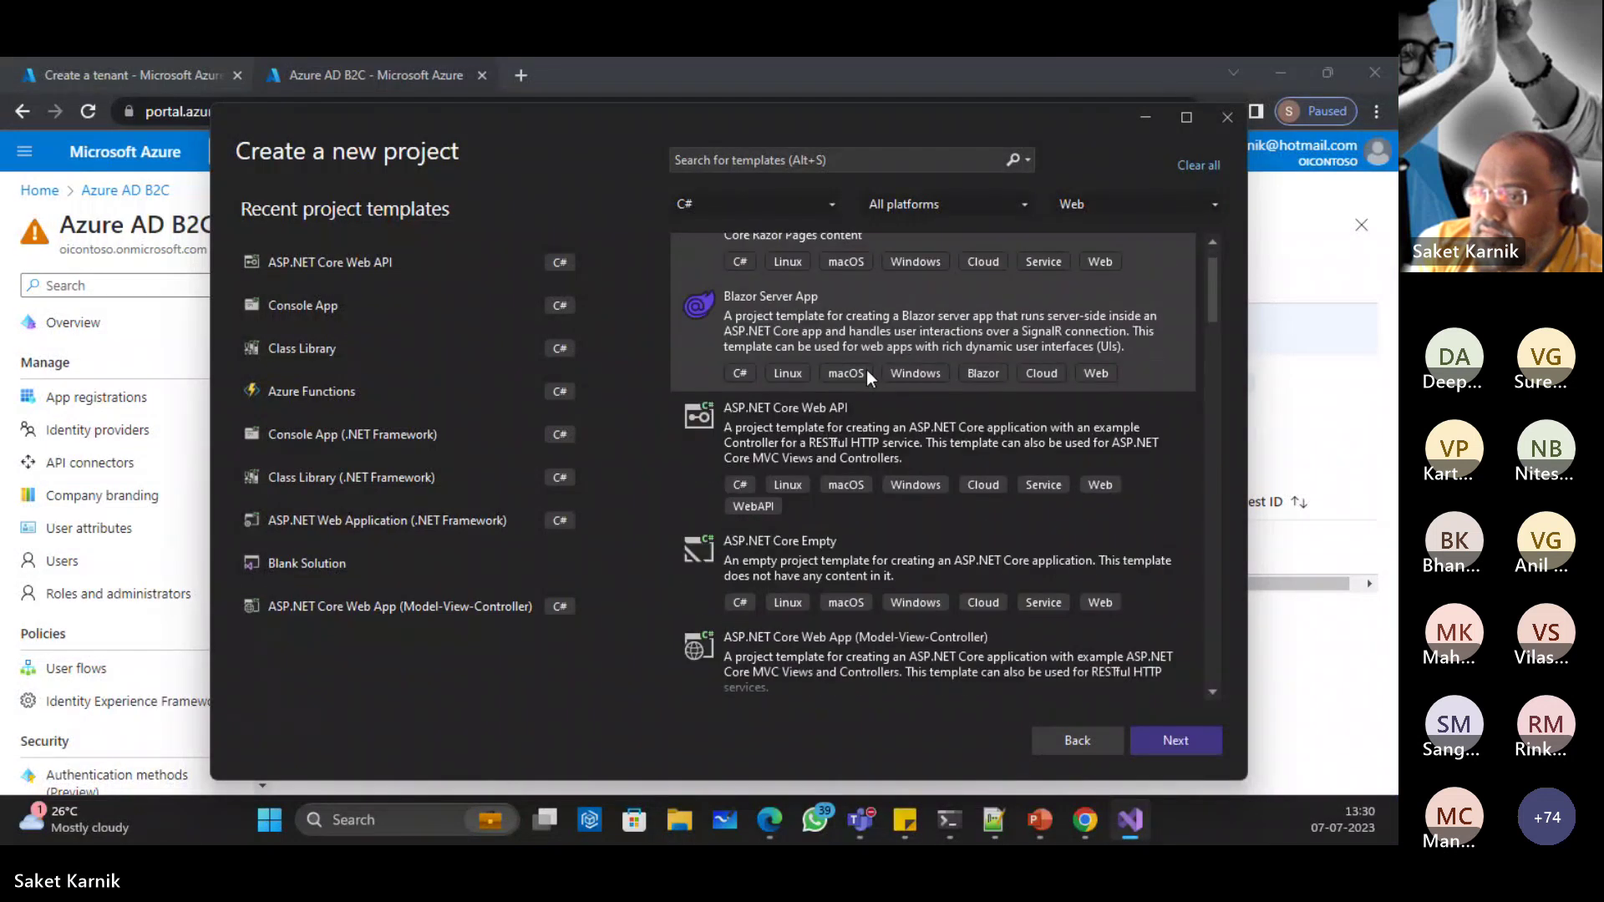
pyautogui.scroll(-1, 866, 369)
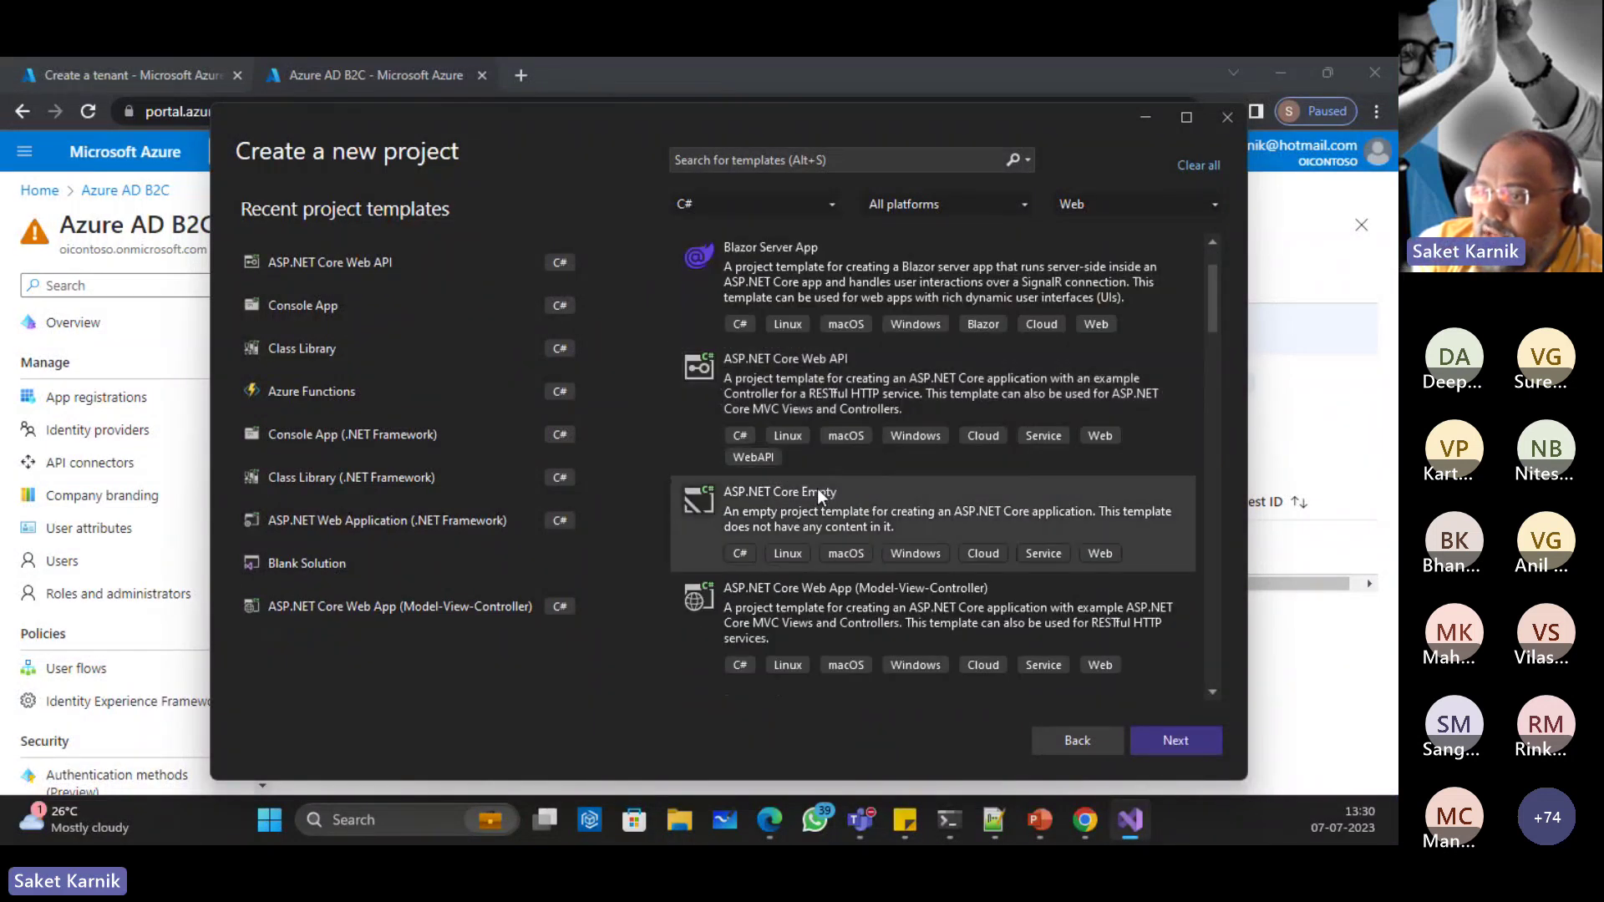
pyautogui.scroll(-1, 1009, 619)
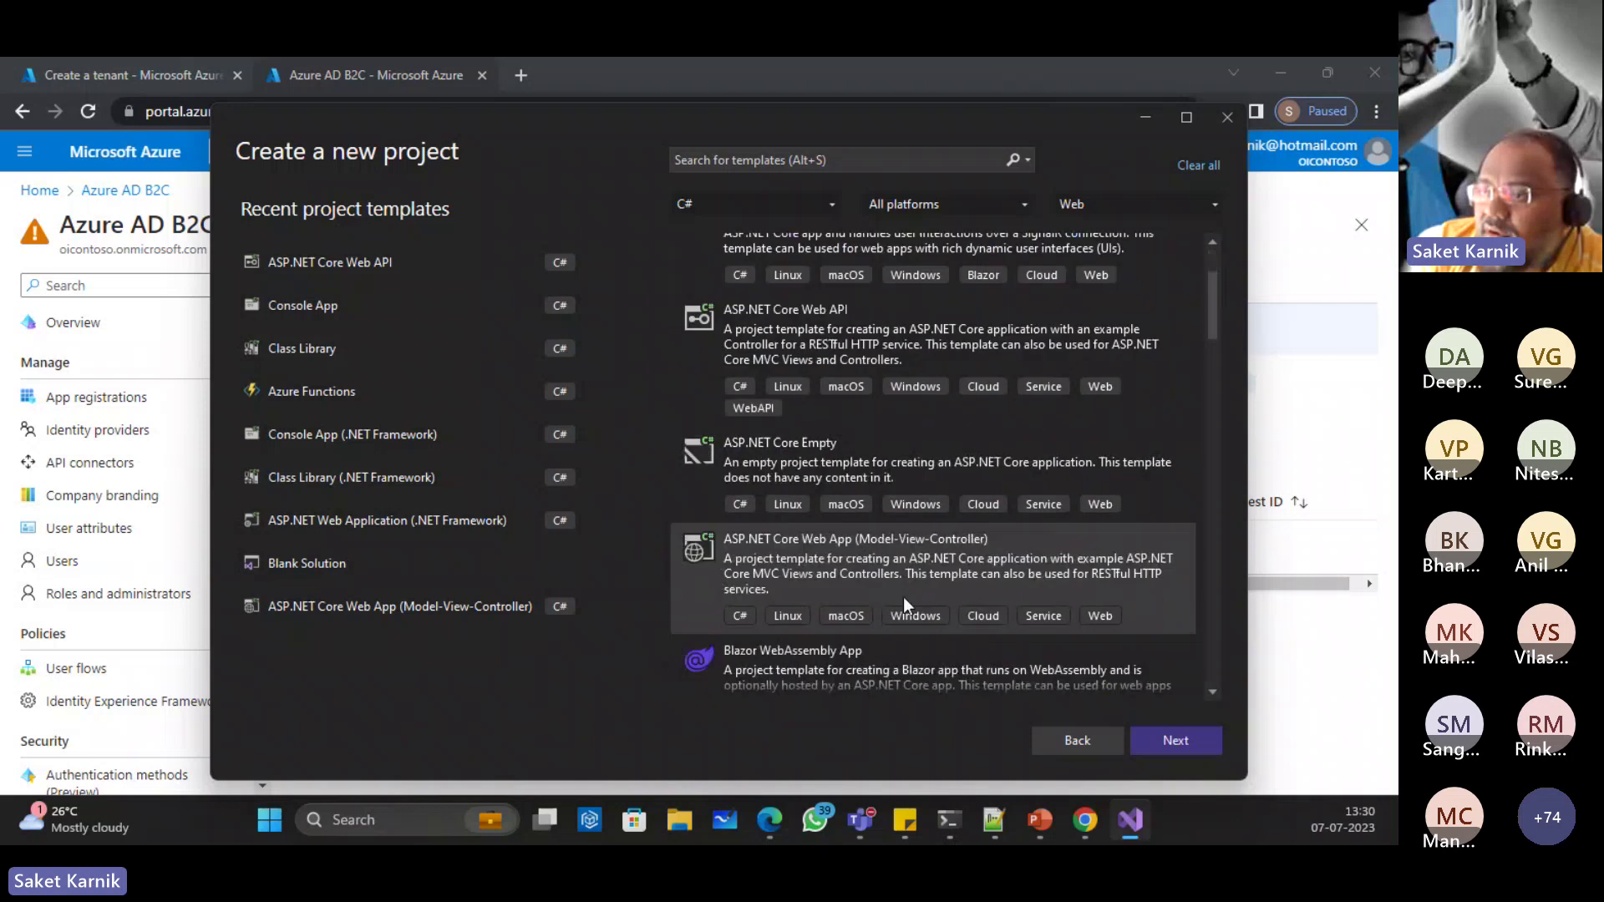
pyautogui.scroll(-2, 904, 596)
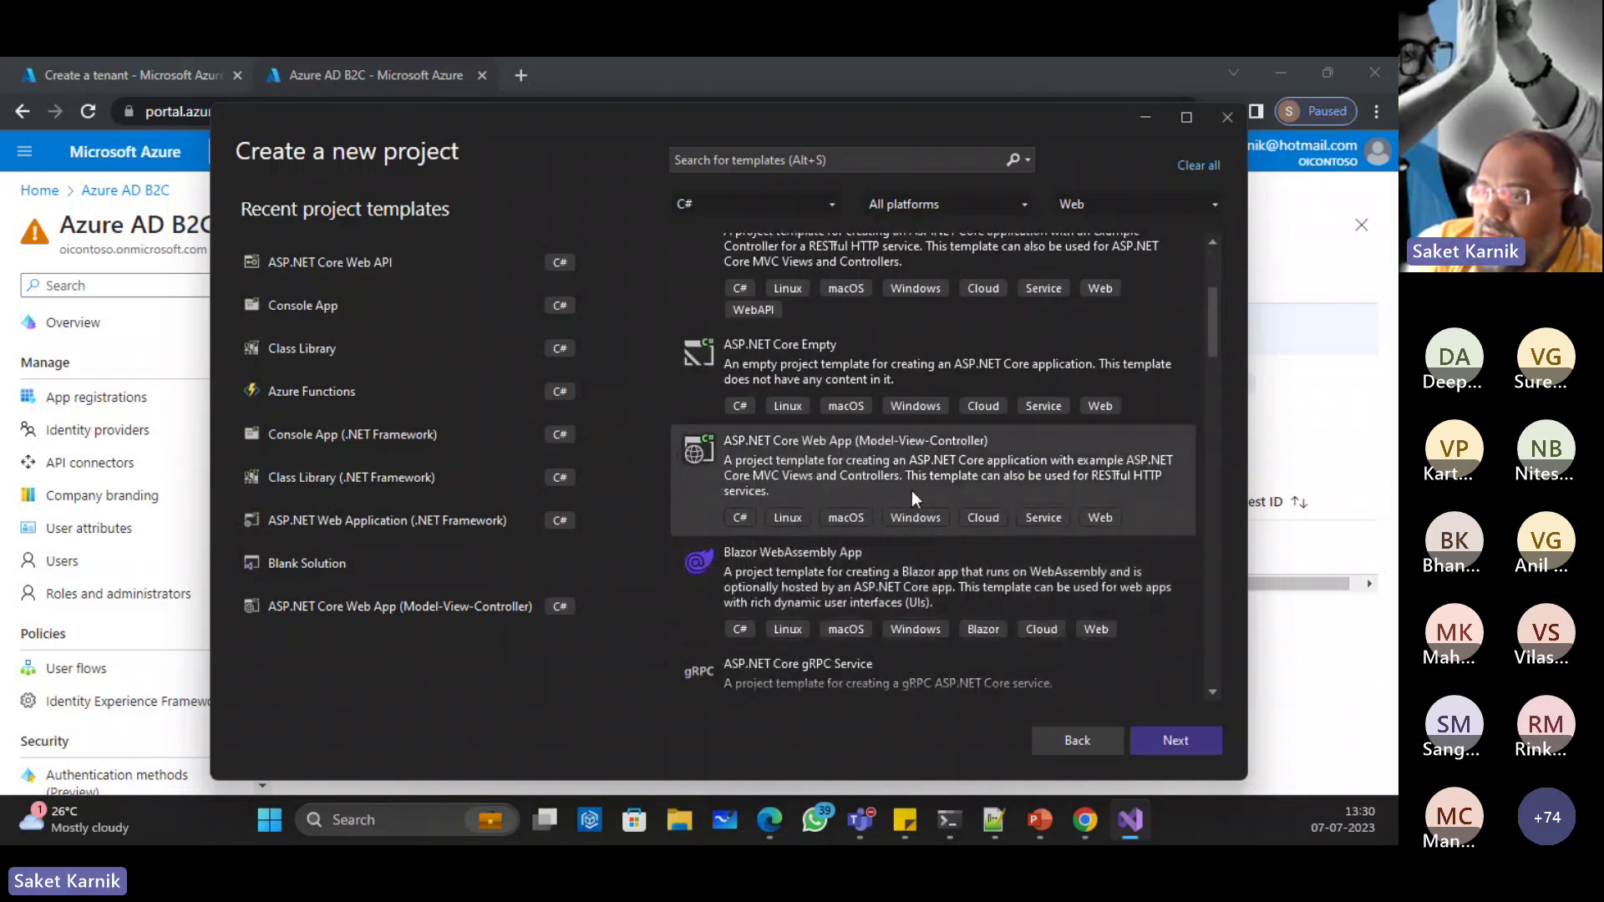
pyautogui.scroll(-3, 874, 489)
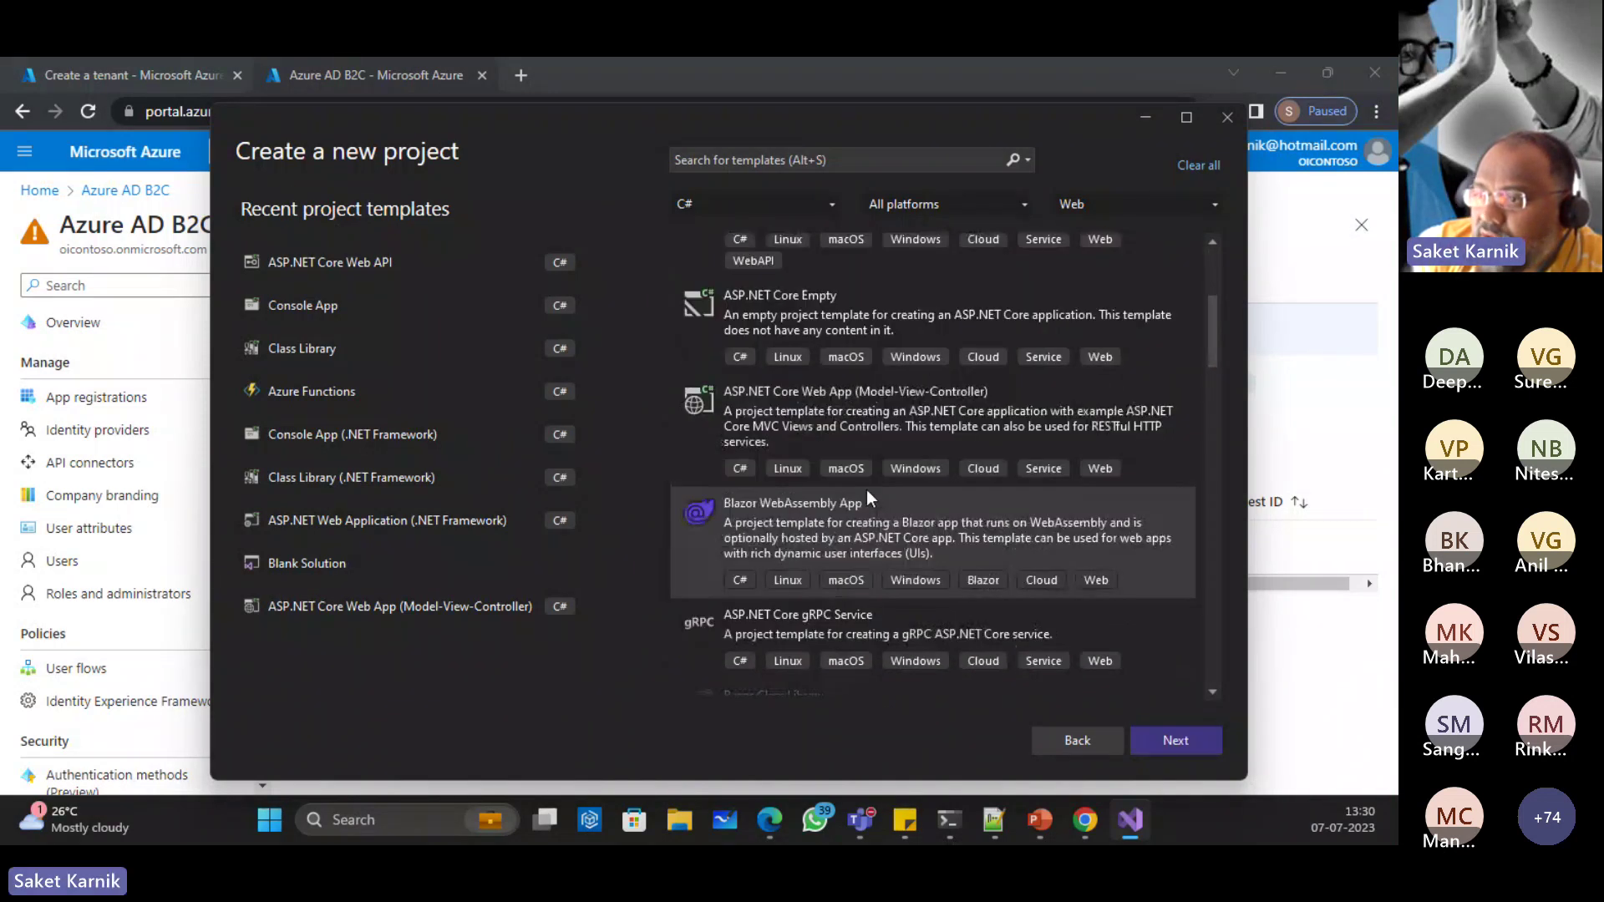
pyautogui.scroll(-1, 862, 489)
pyautogui.scroll(-2, 861, 489)
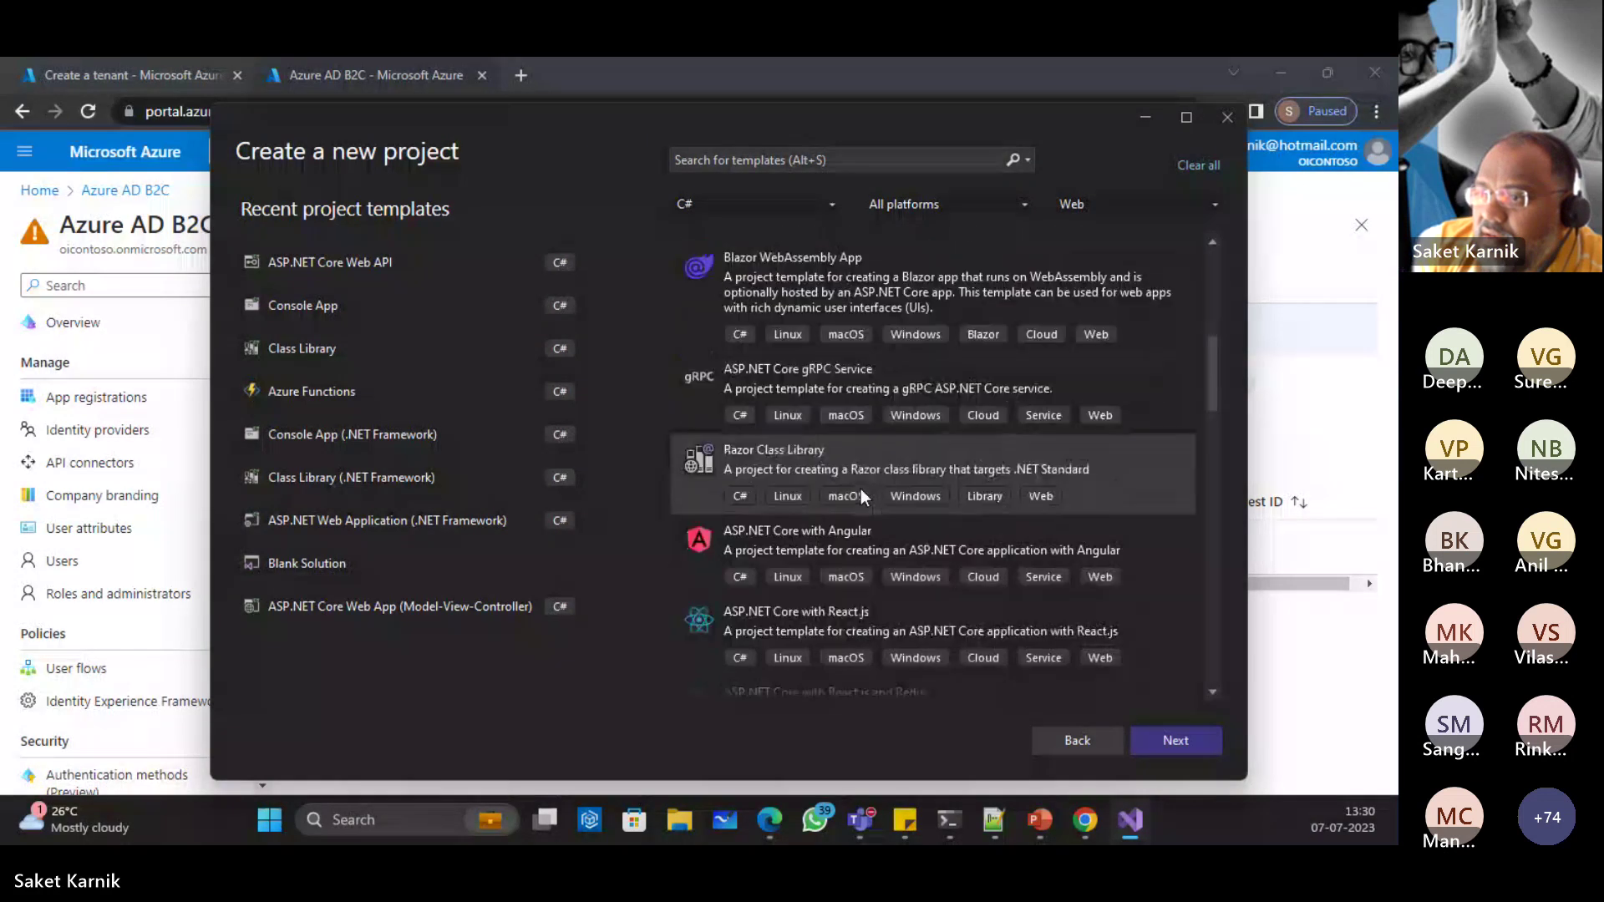
pyautogui.scroll(-3, 886, 490)
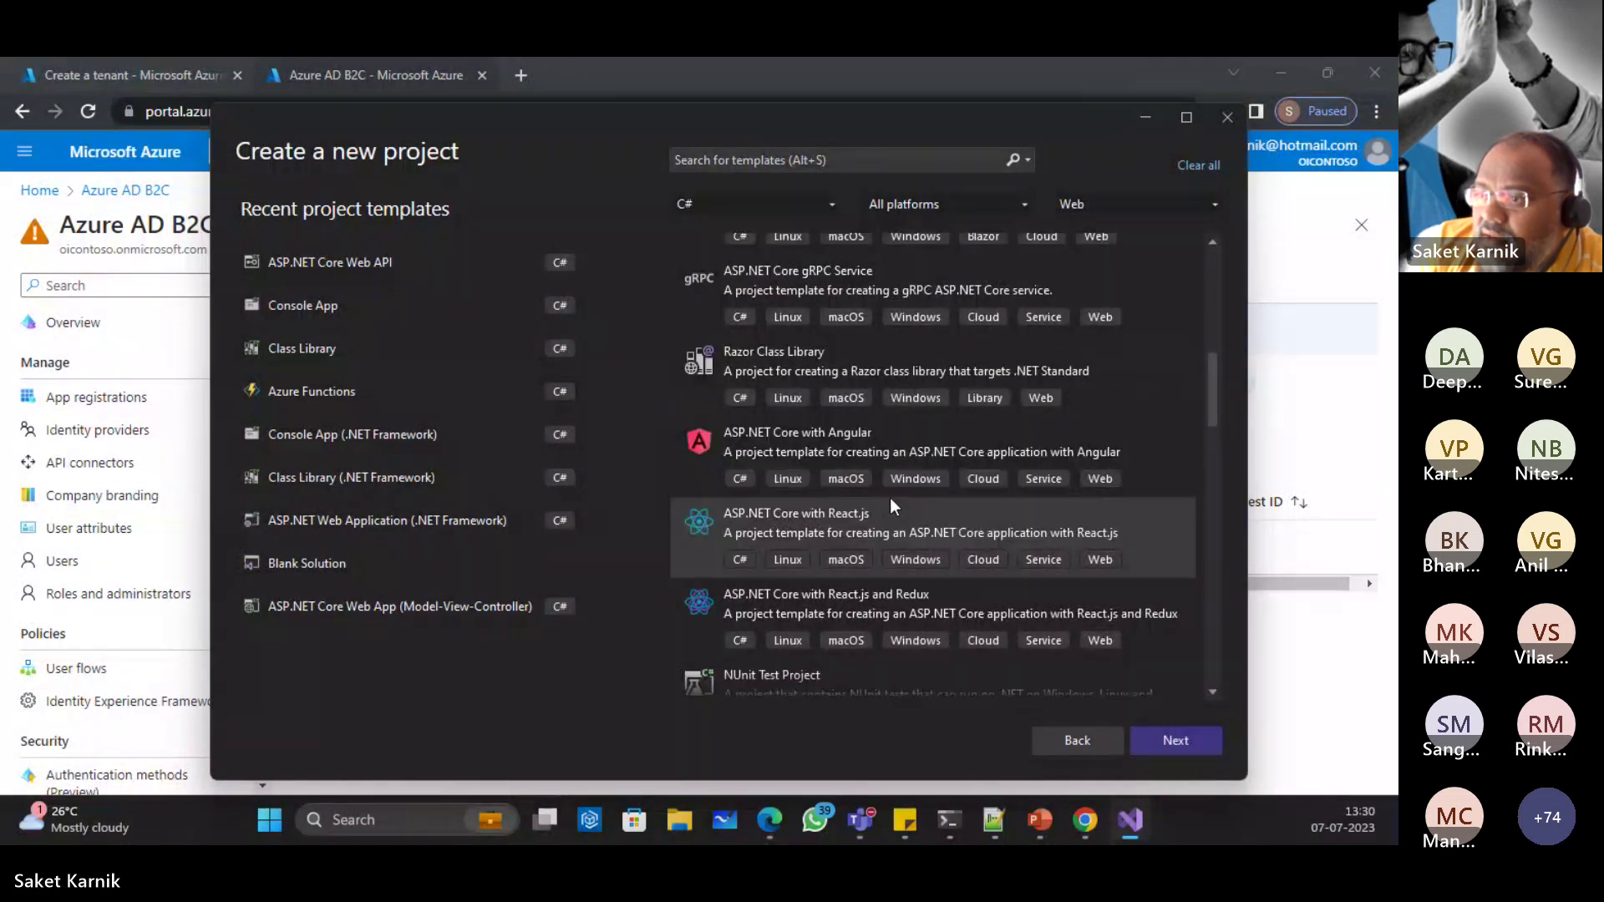
pyautogui.scroll(-4, 890, 498)
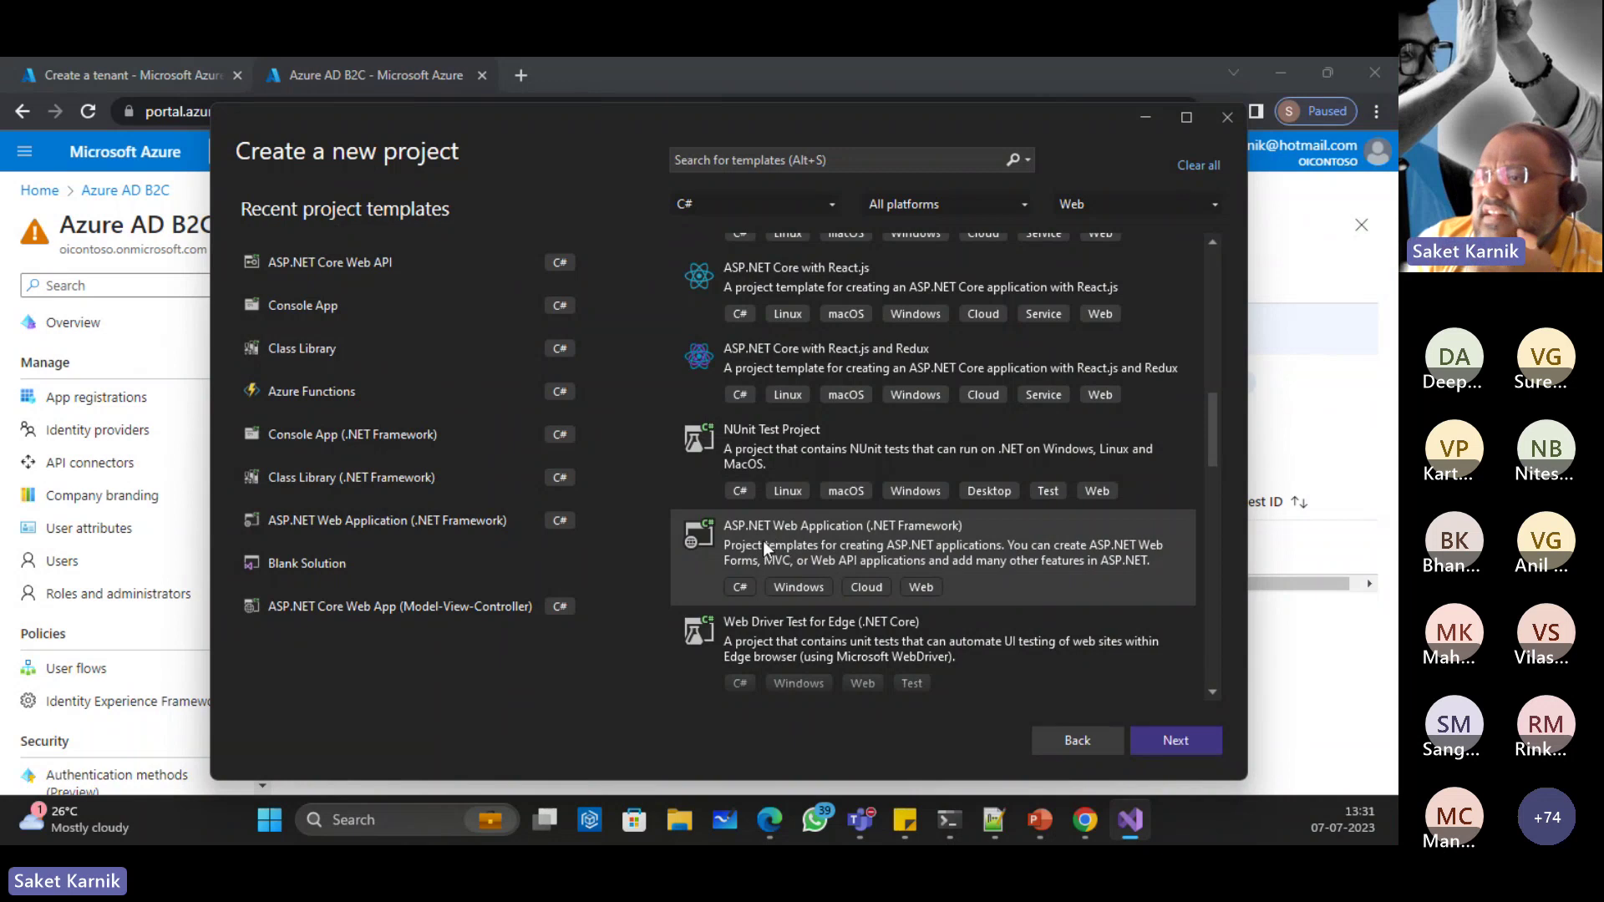
# Step: Continue with the template, name the project DemoApp, and browse for its location
pyautogui.click(1177, 738)
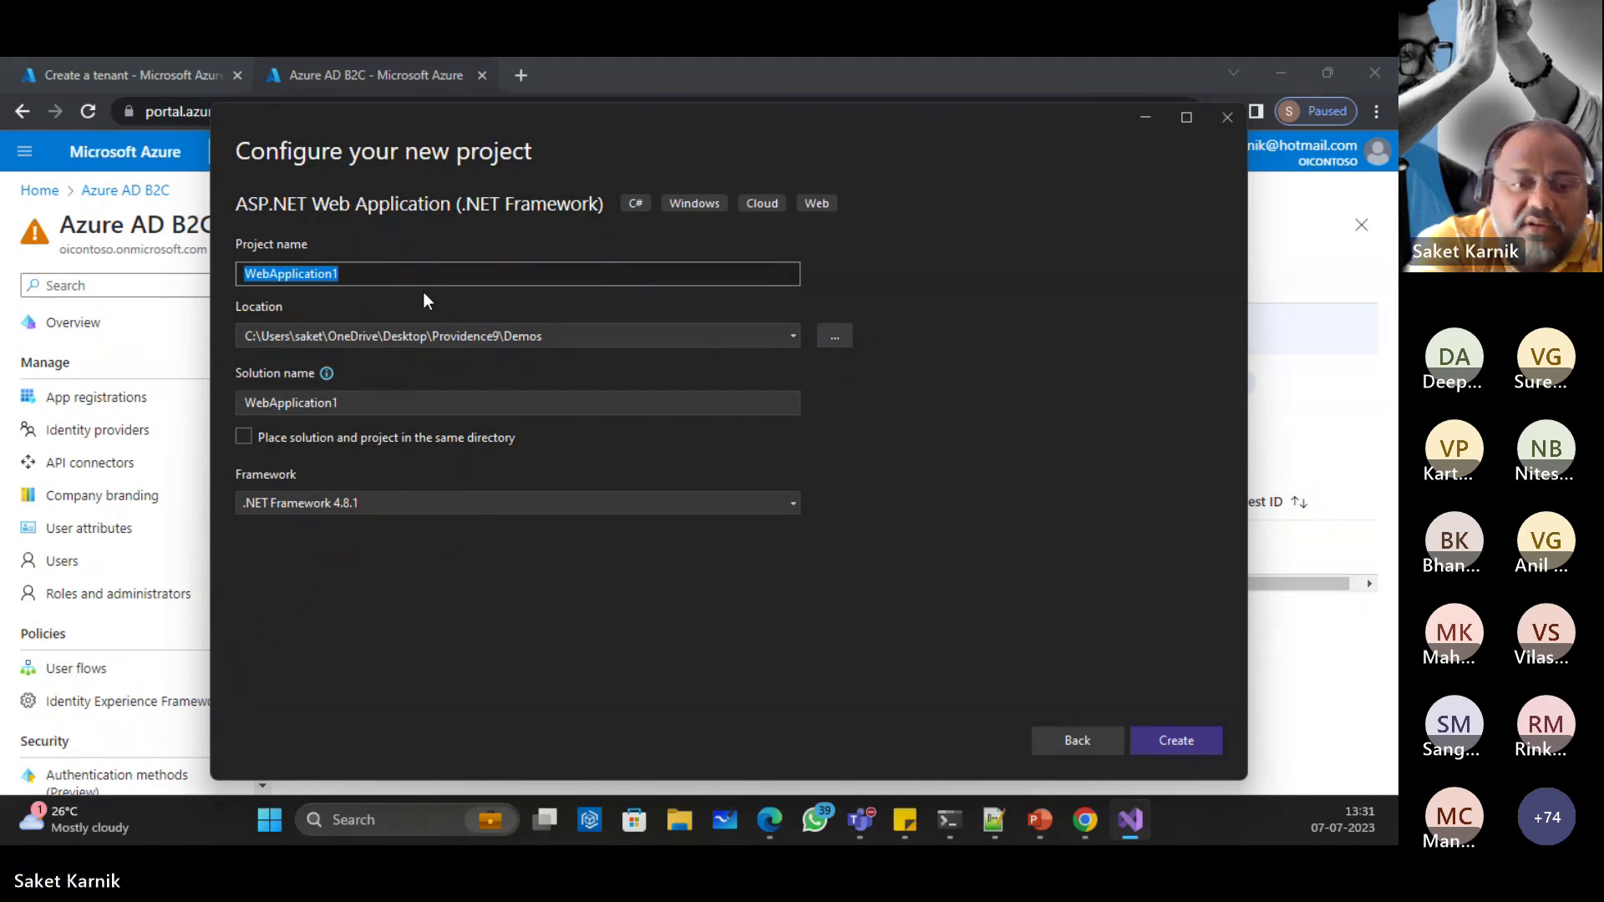
pyautogui.write('DemoApp')
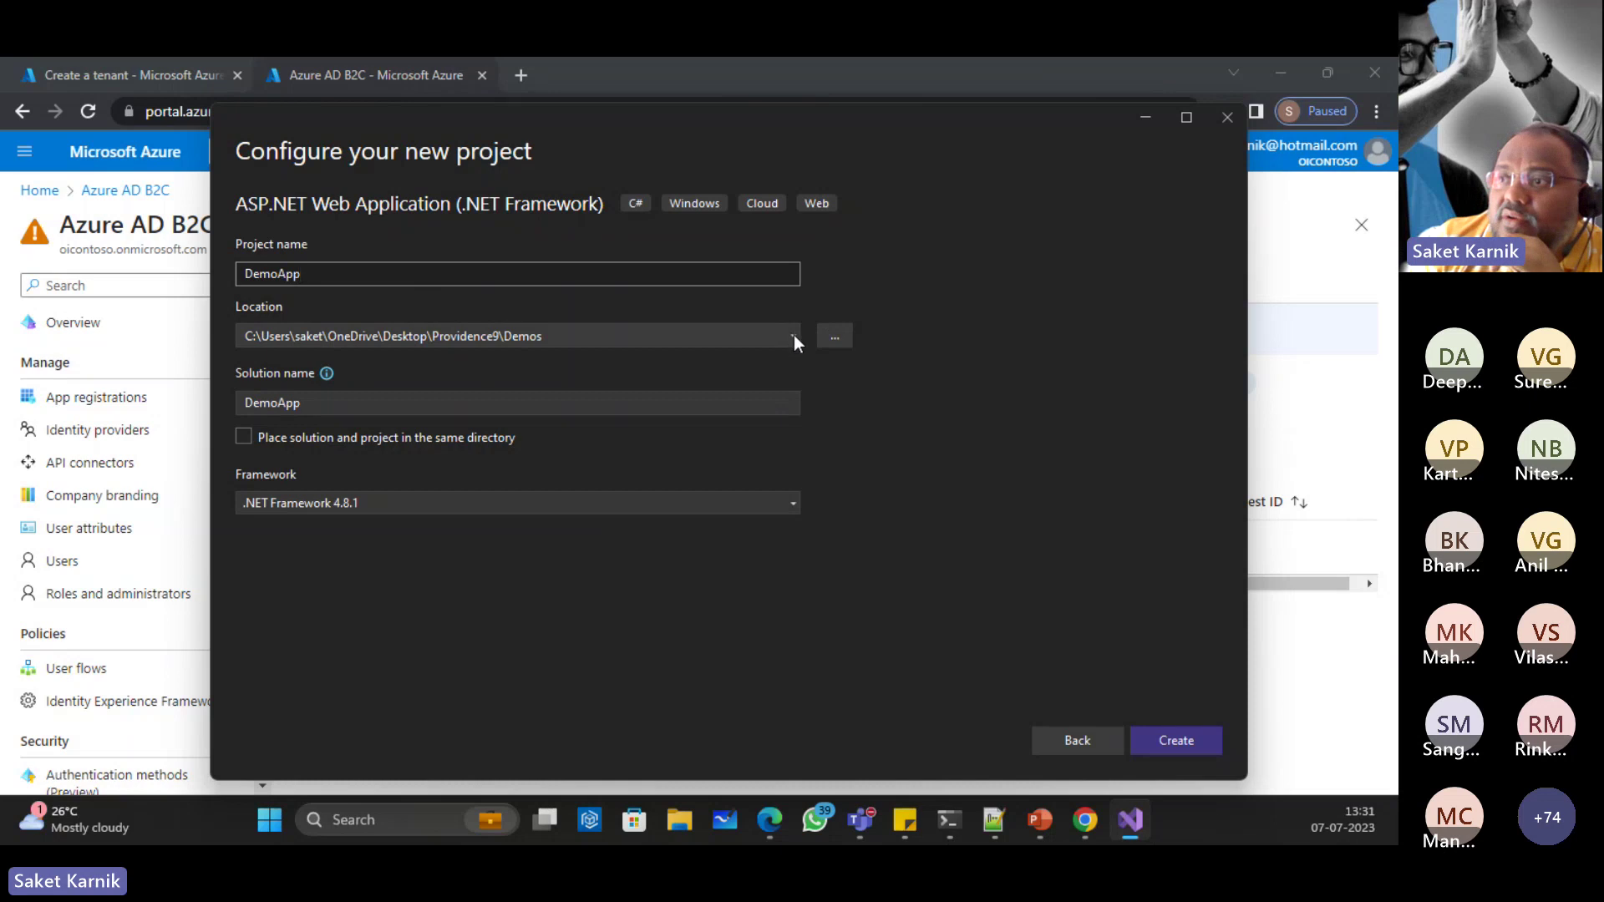
pyautogui.click(835, 335)
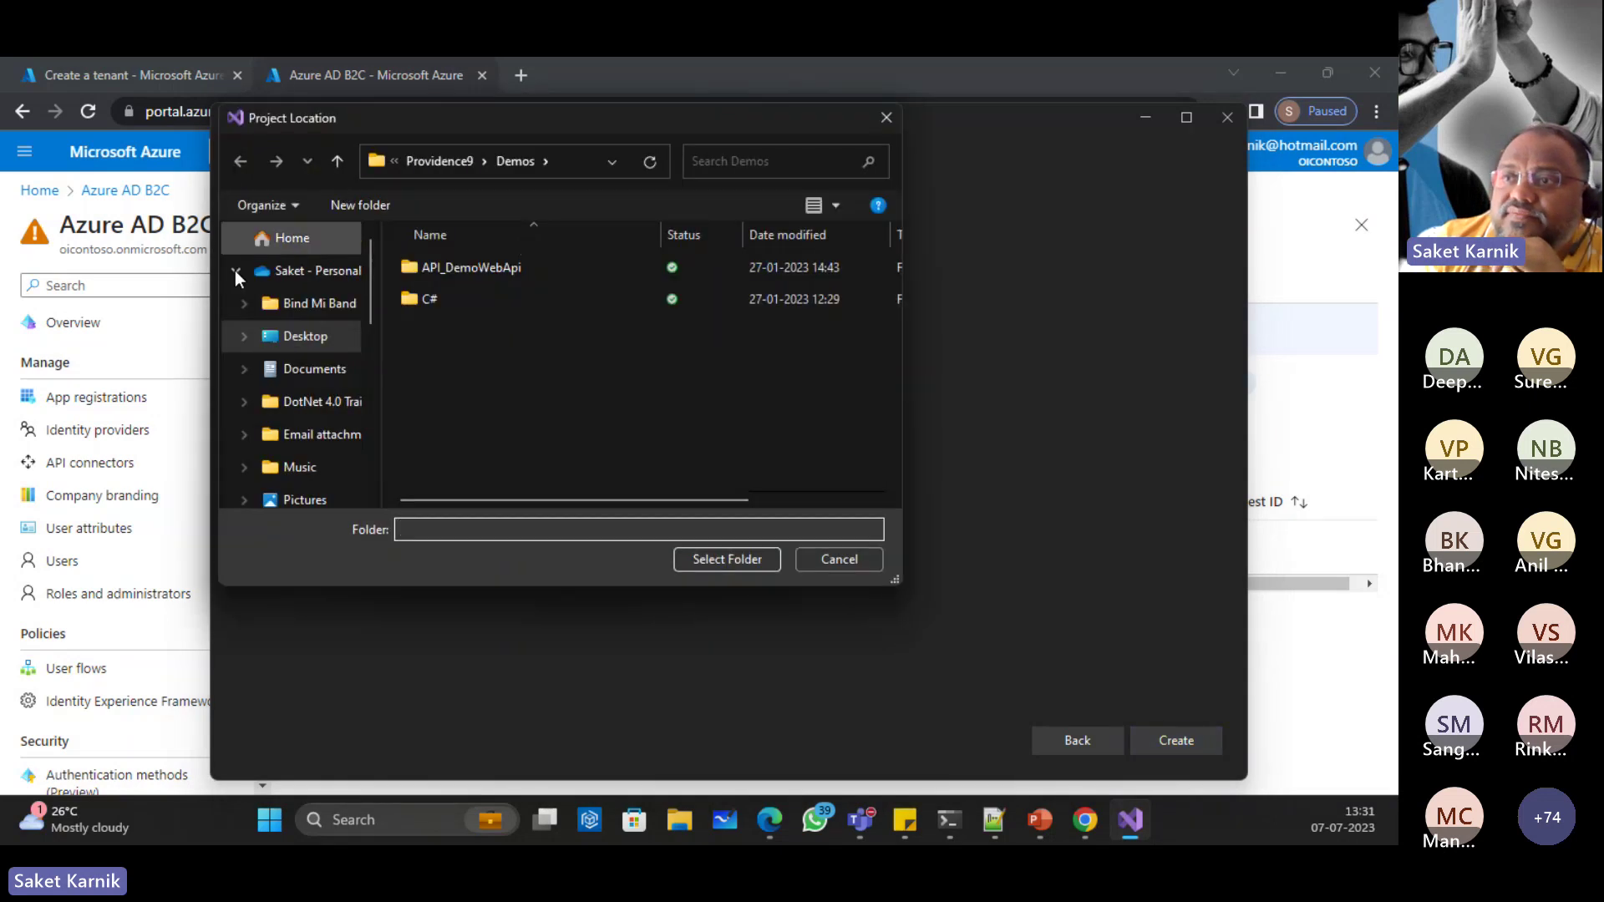
# Step: Make a new Desktop folder named Webinar the DemoApp project location
pyautogui.click(325, 341)
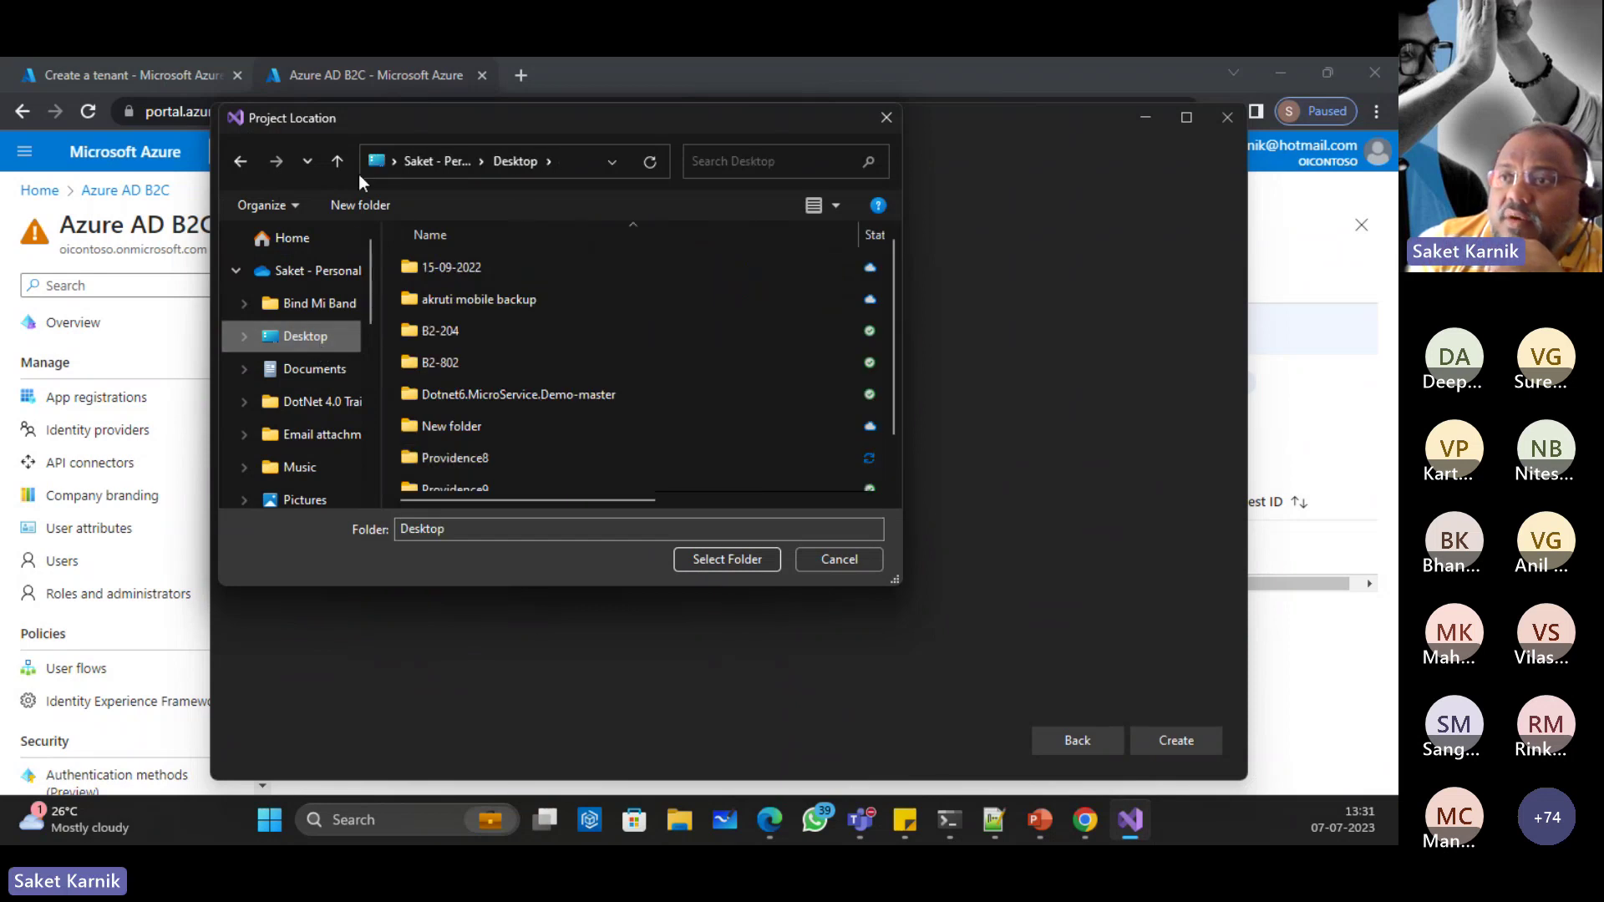
pyautogui.click(349, 203)
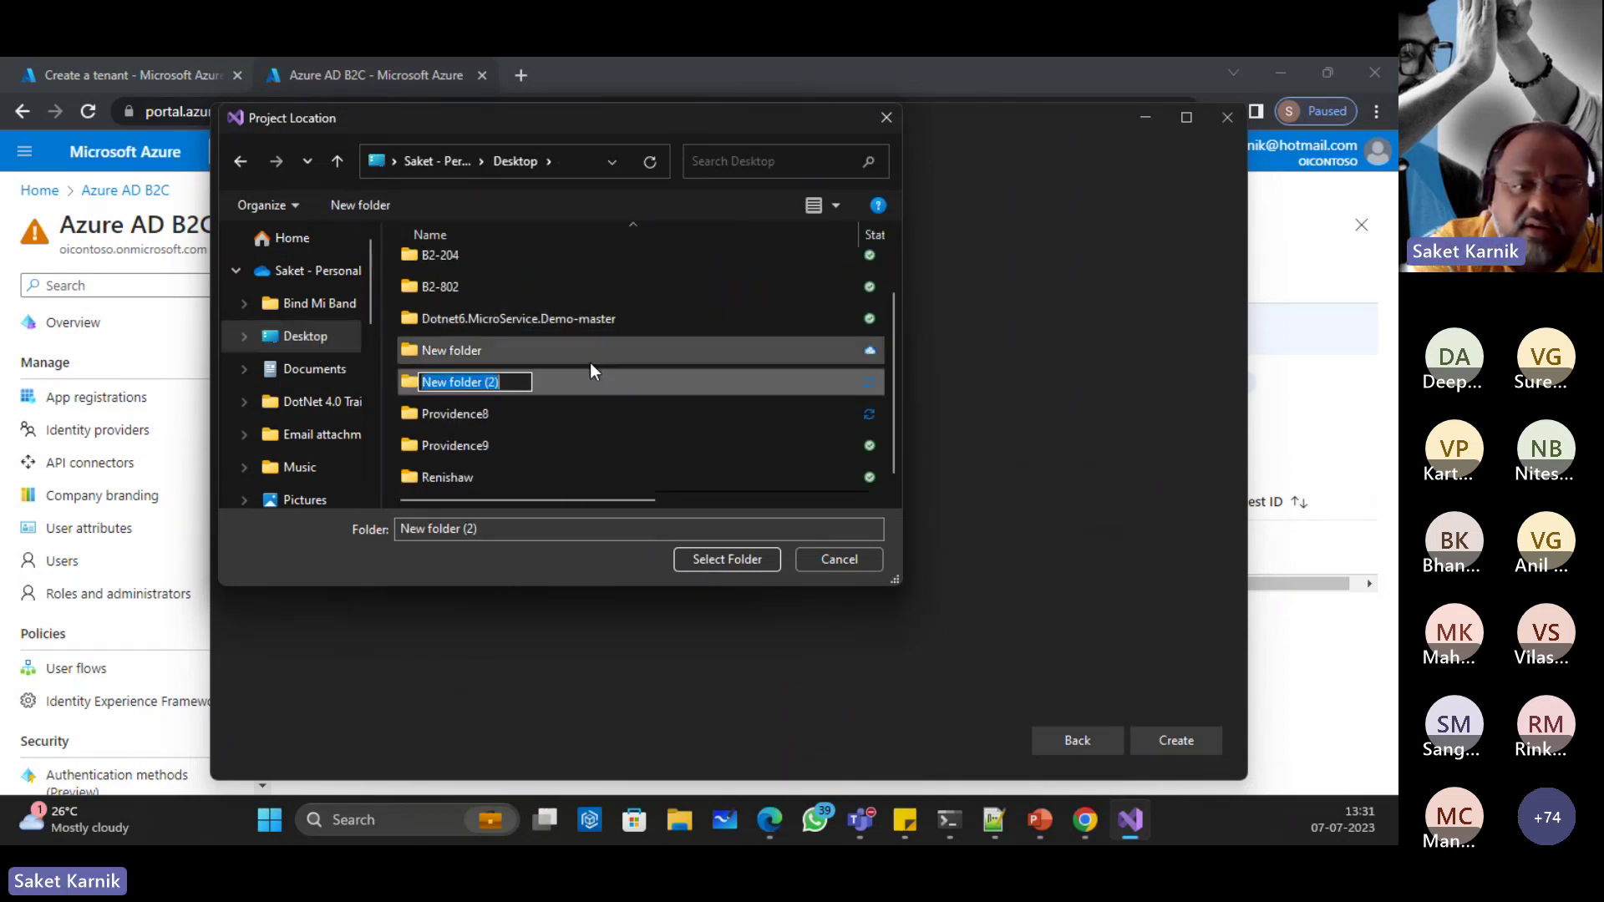
pyautogui.write('Webi')
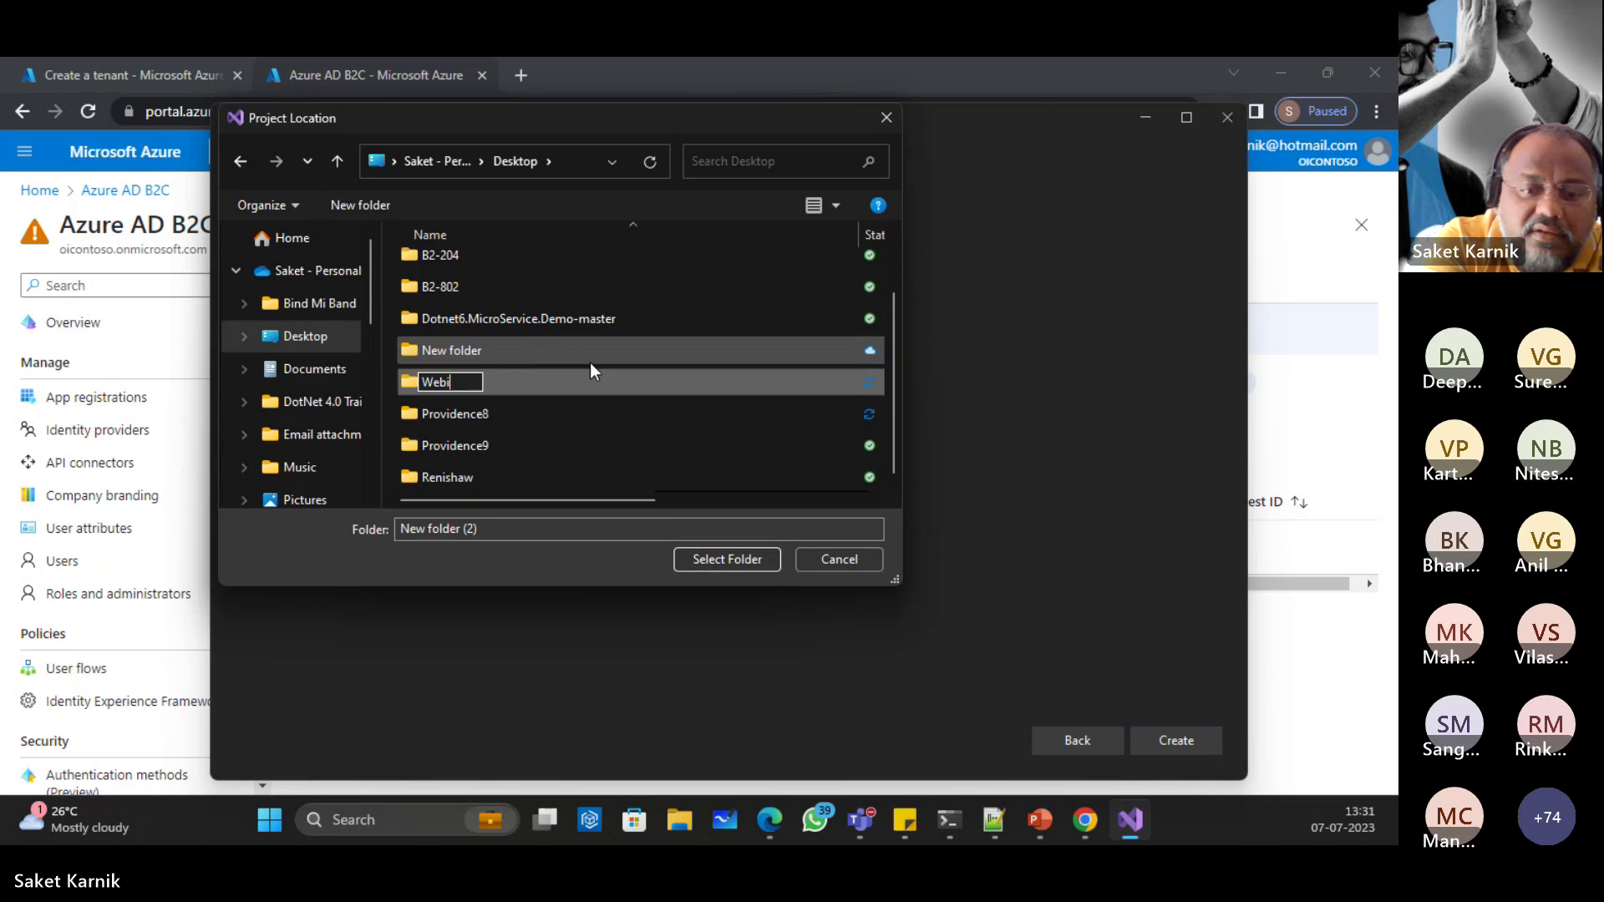
pyautogui.write('nnar')
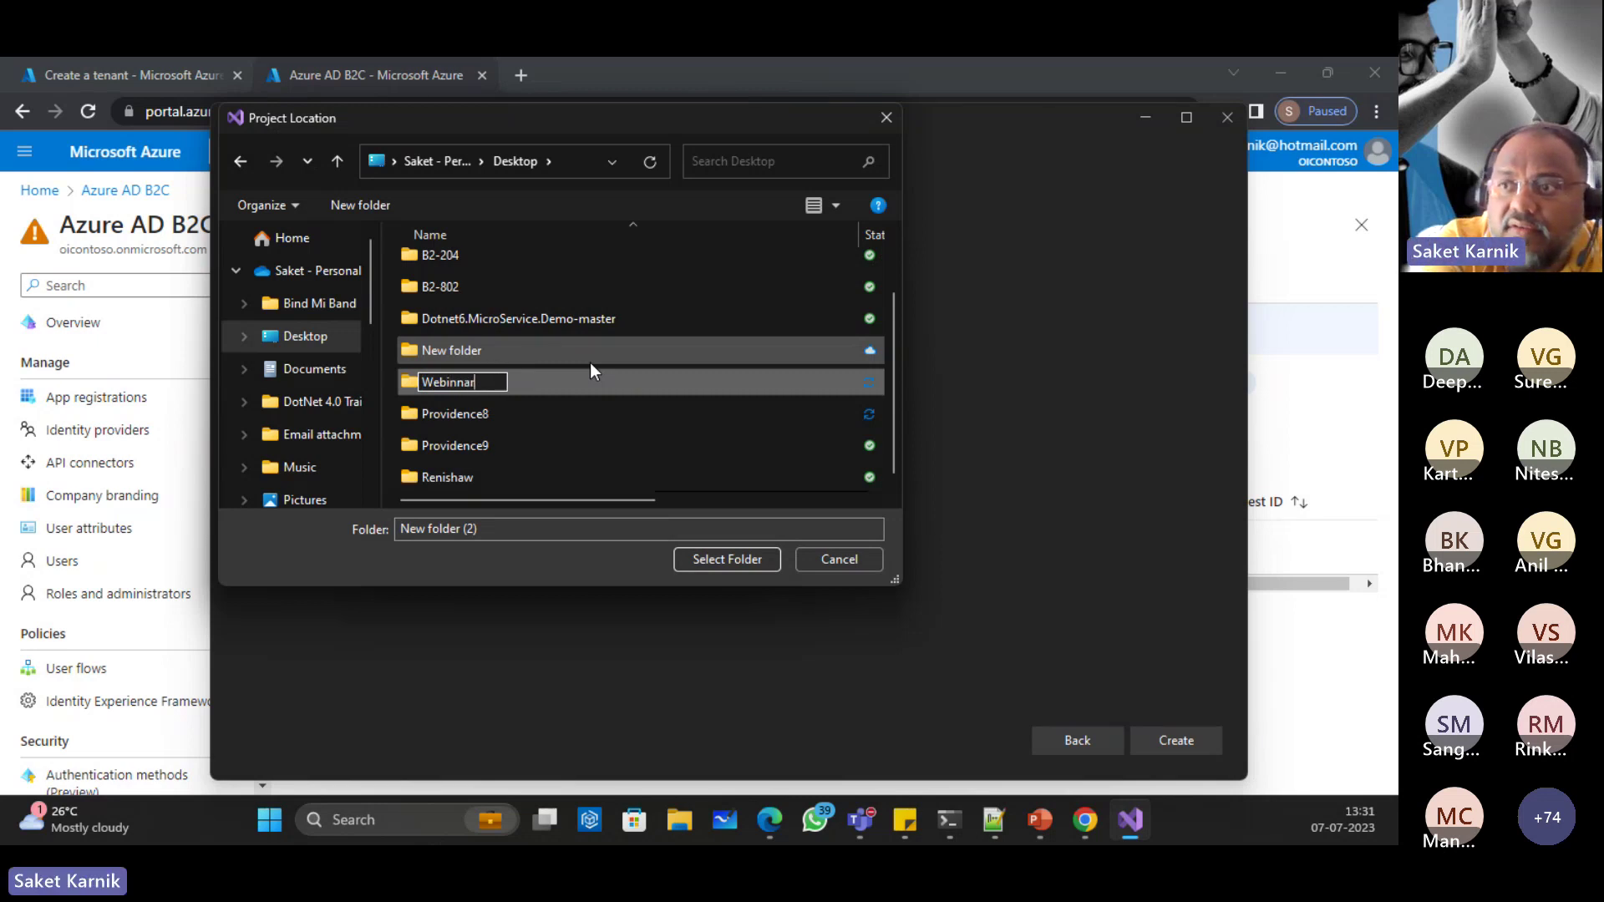
pyautogui.press('BackSpace')
pyautogui.press('BackSpace')
pyautogui.press('BackSpace')
pyautogui.write('ar')
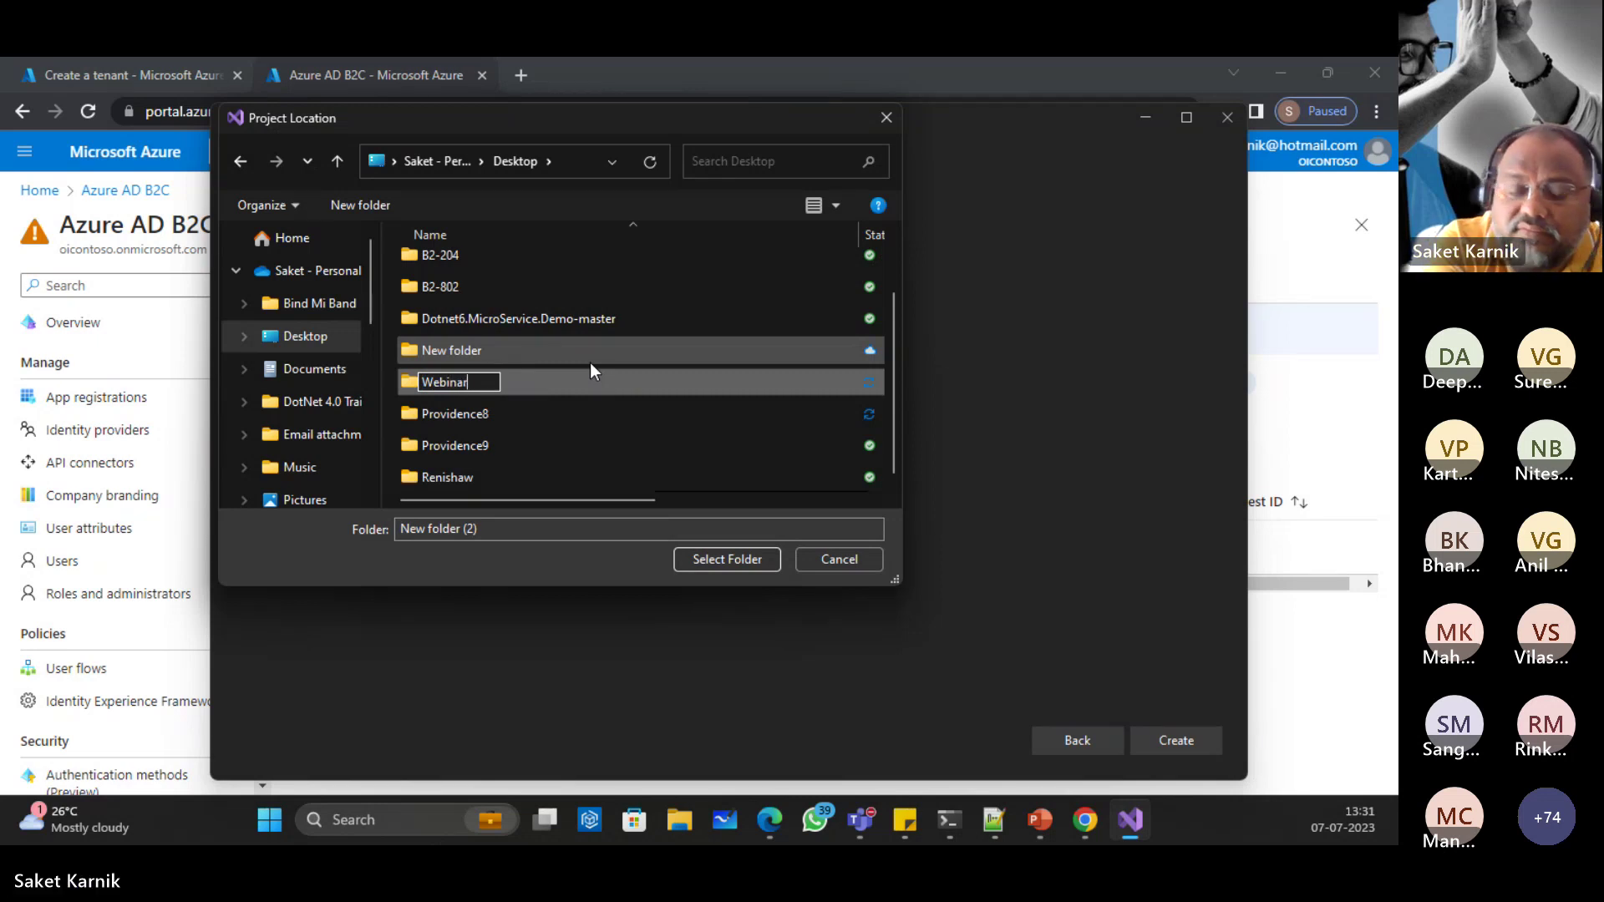
pyautogui.press('Return')
pyautogui.press('Return')
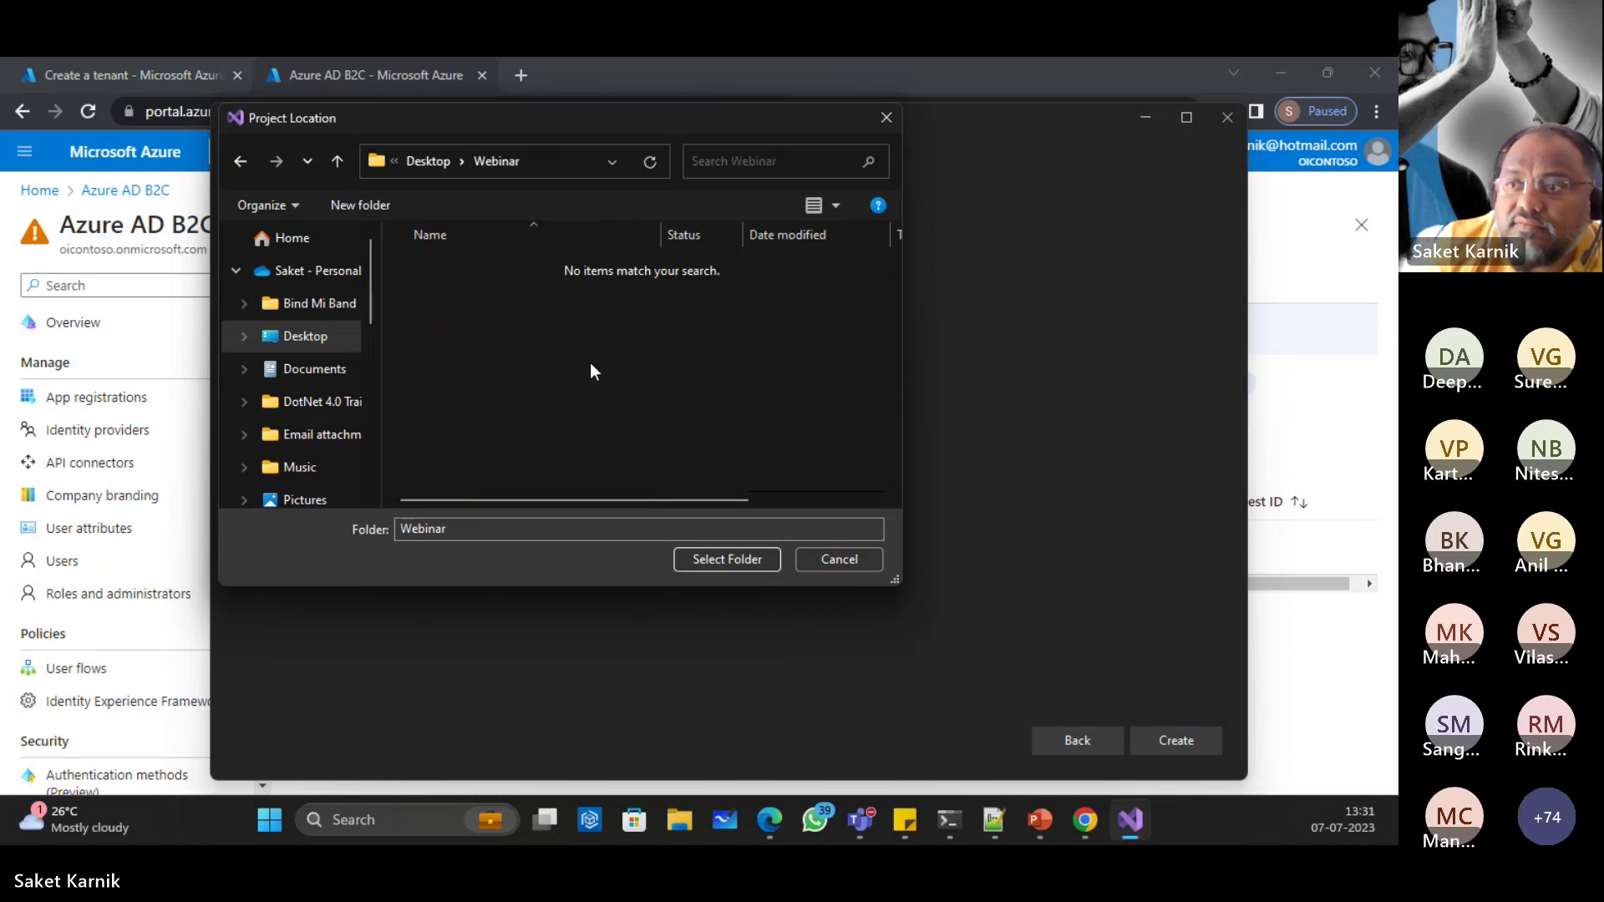
pyautogui.click(728, 566)
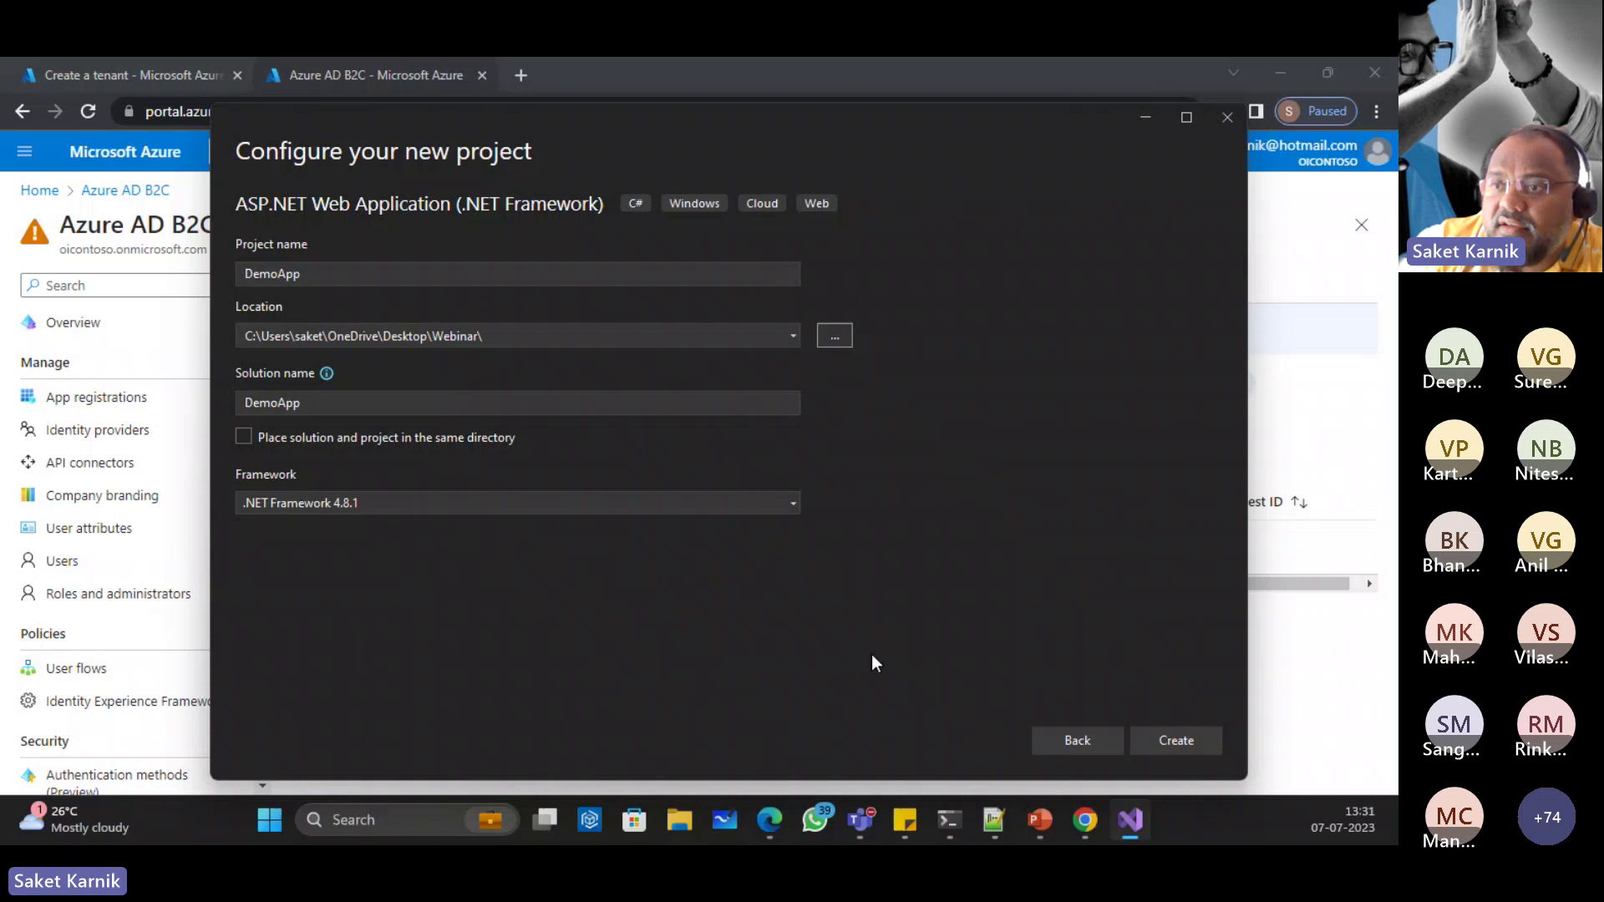
pyautogui.click(575, 508)
pyautogui.click(582, 502)
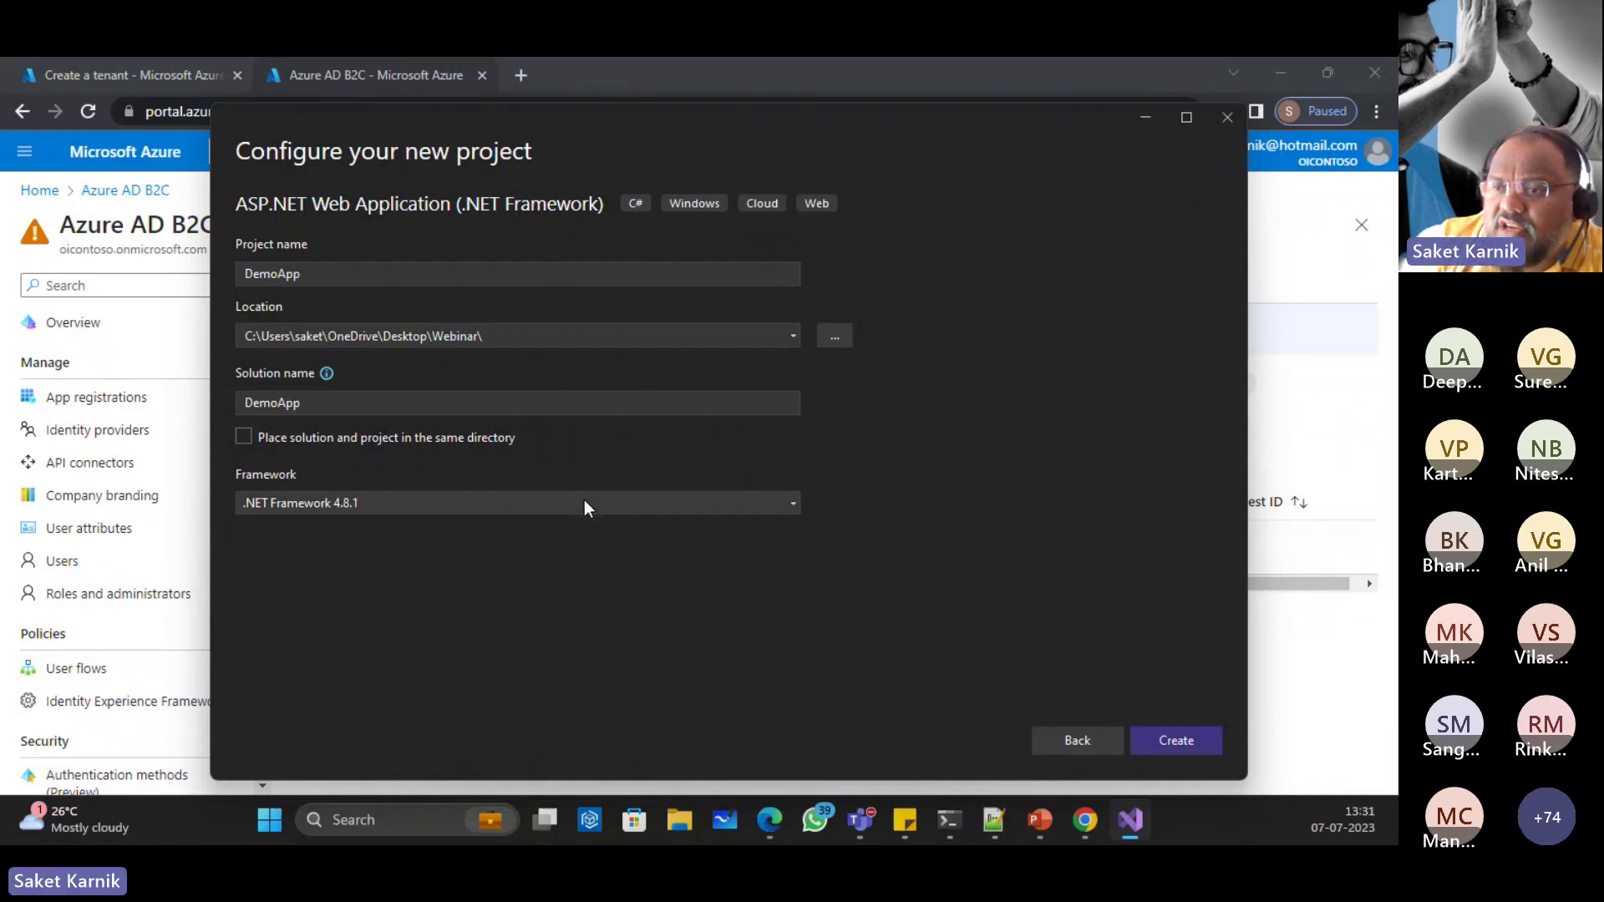
pyautogui.click(1167, 740)
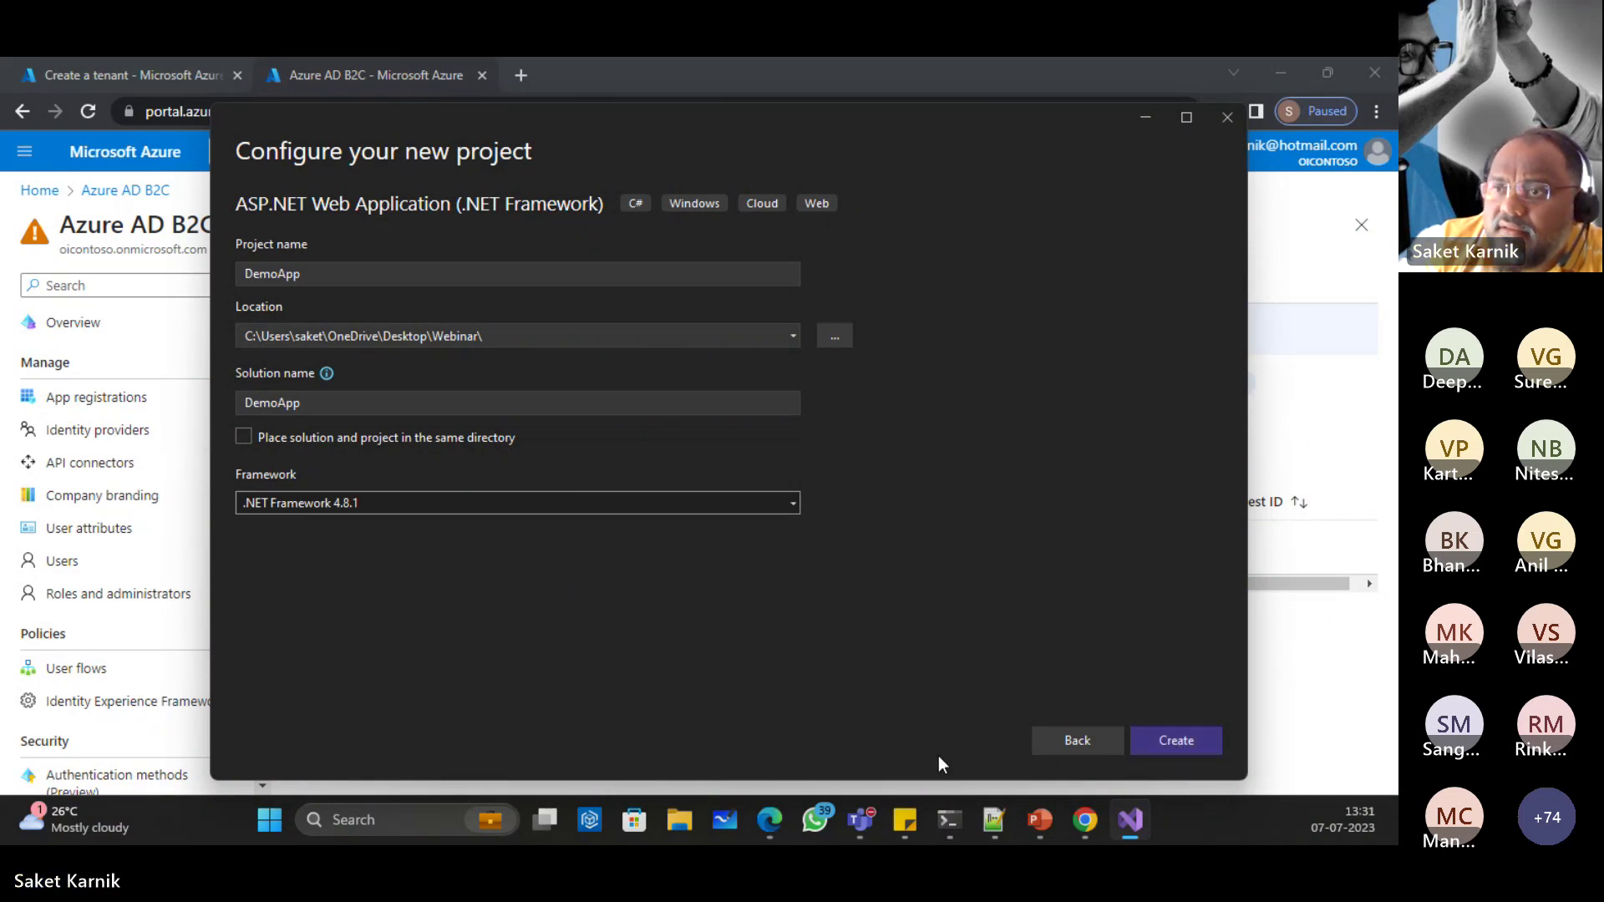
# Step: Create the ASP.NET MVC project using Microsoft identity platform authentication
pyautogui.click(1163, 734)
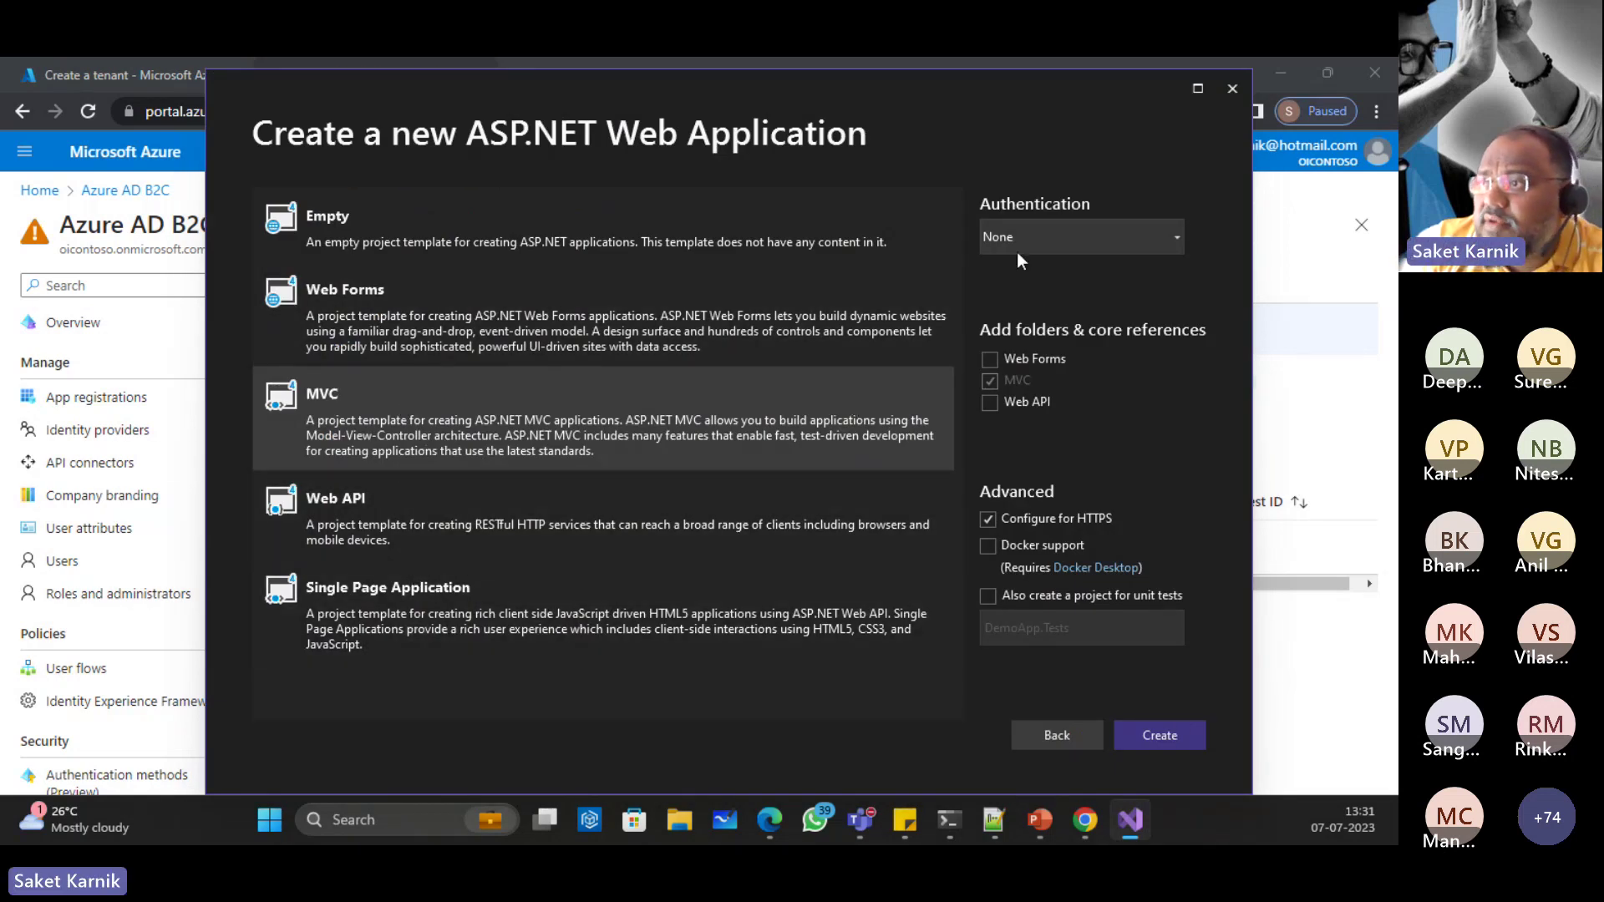
pyautogui.click(1175, 236)
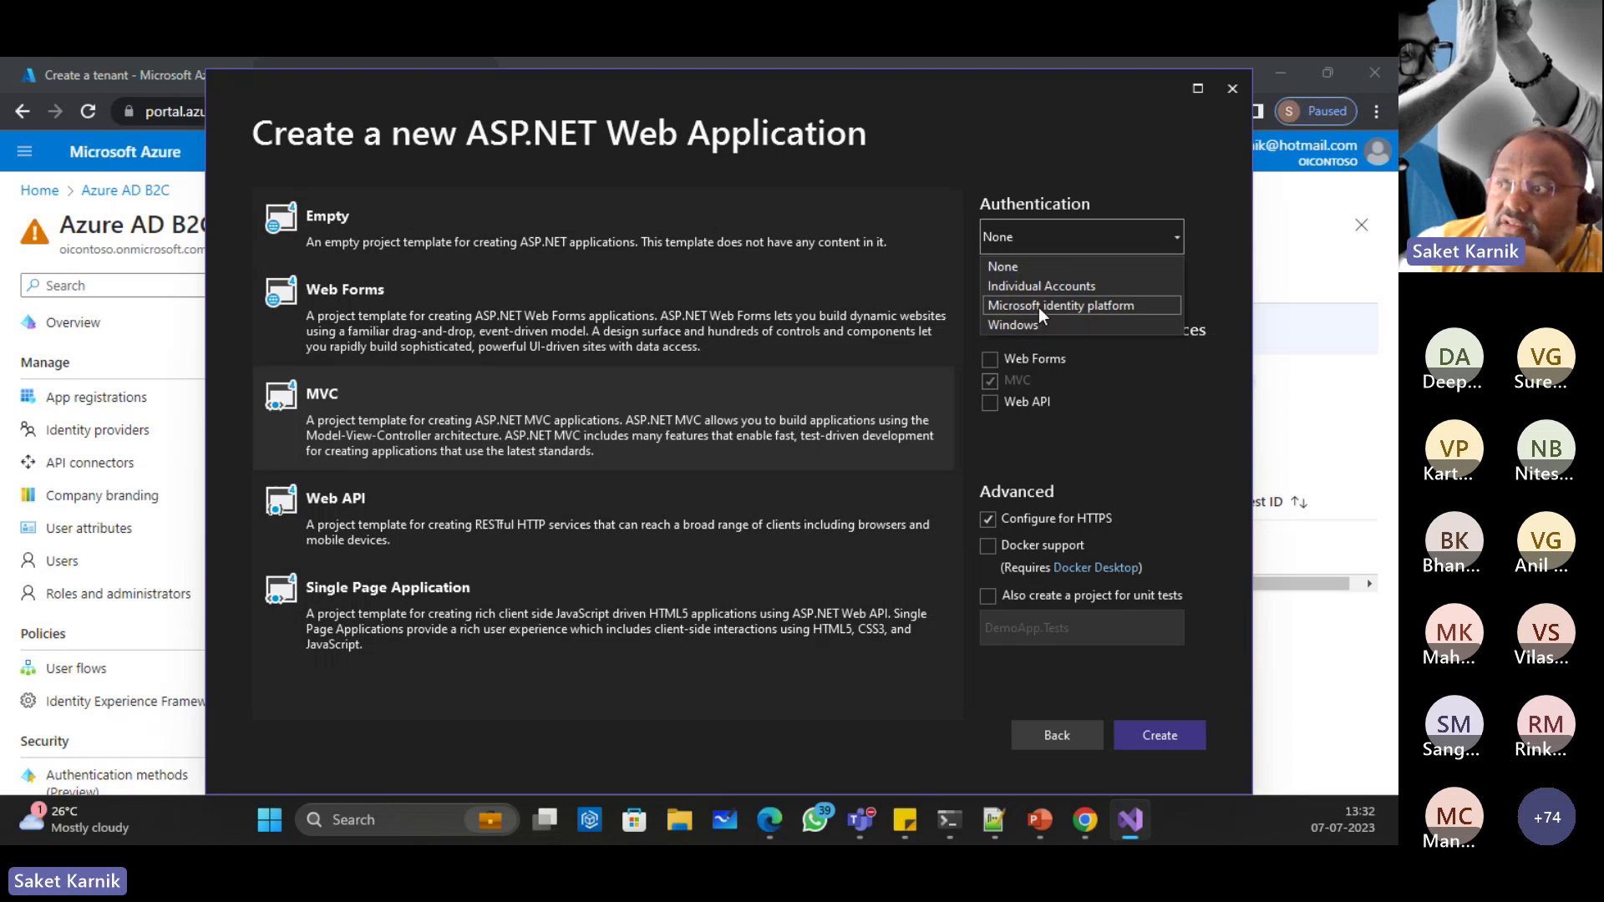
pyautogui.click(1040, 304)
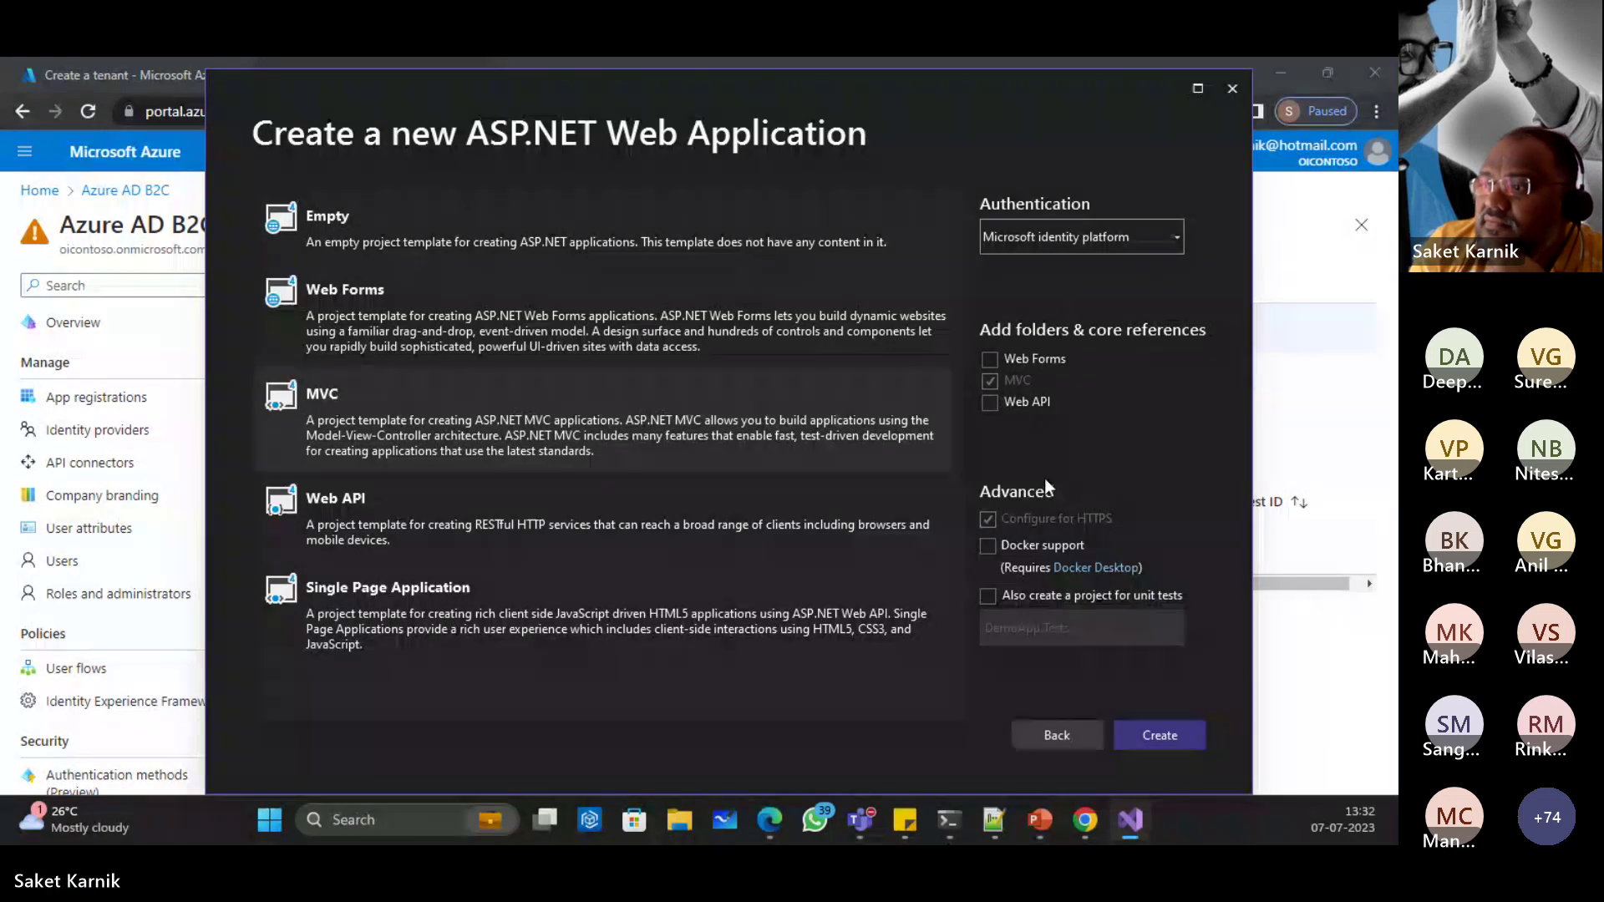
pyautogui.click(1150, 722)
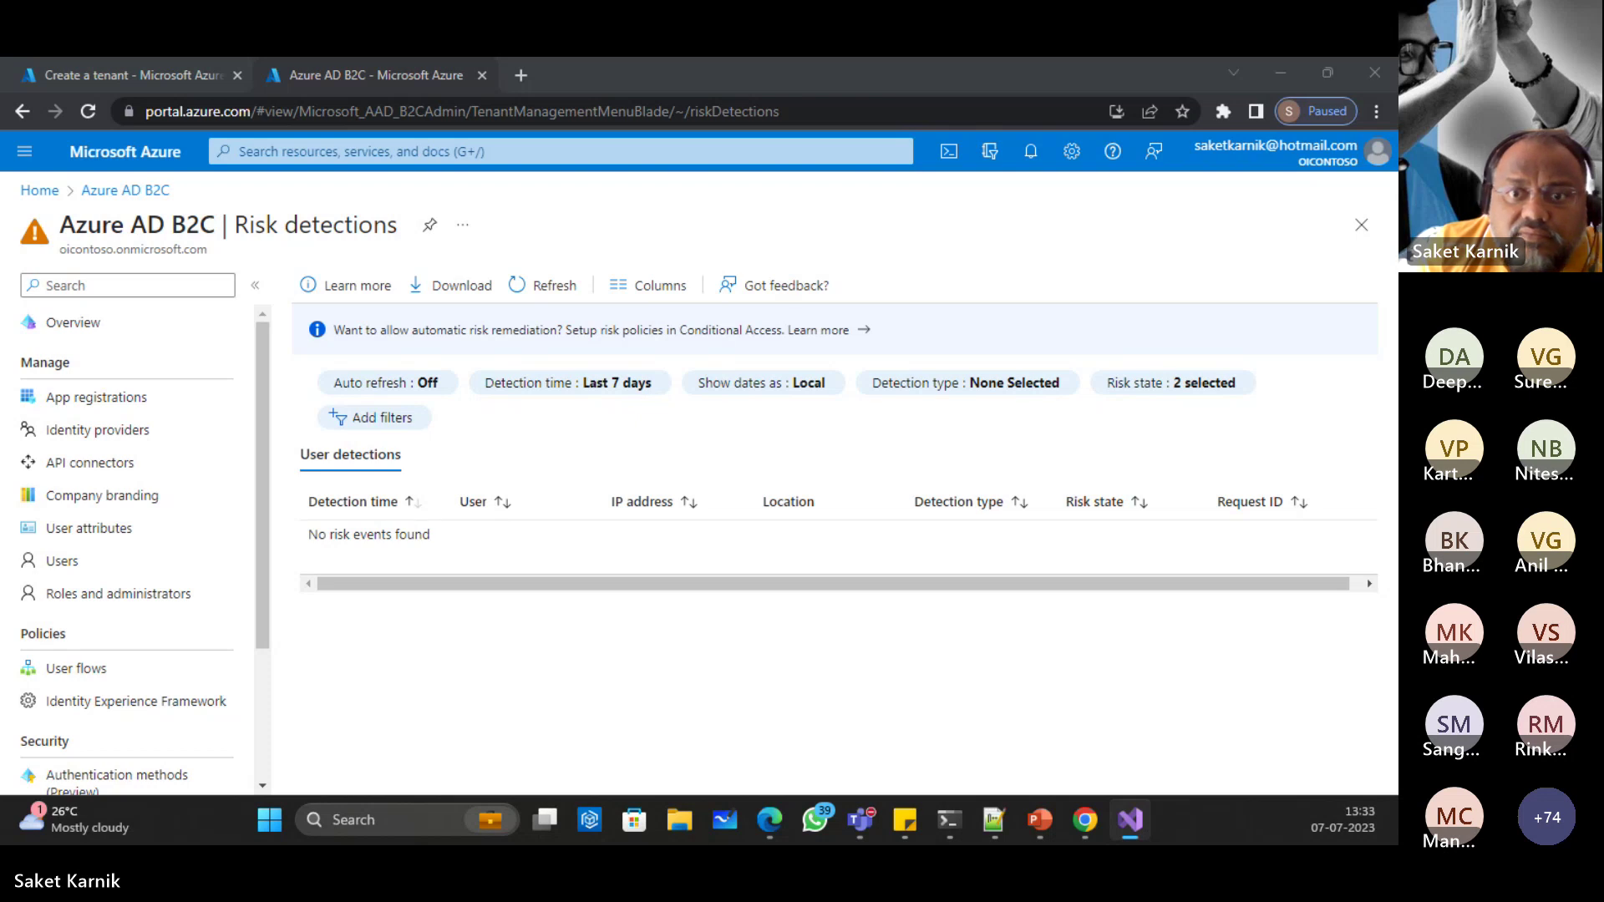
# Step: Maximize Visual Studio, connect the Microsoft identity platform dependency, and install the msidentity tool
pyautogui.hotkey('alt', 'Tab')
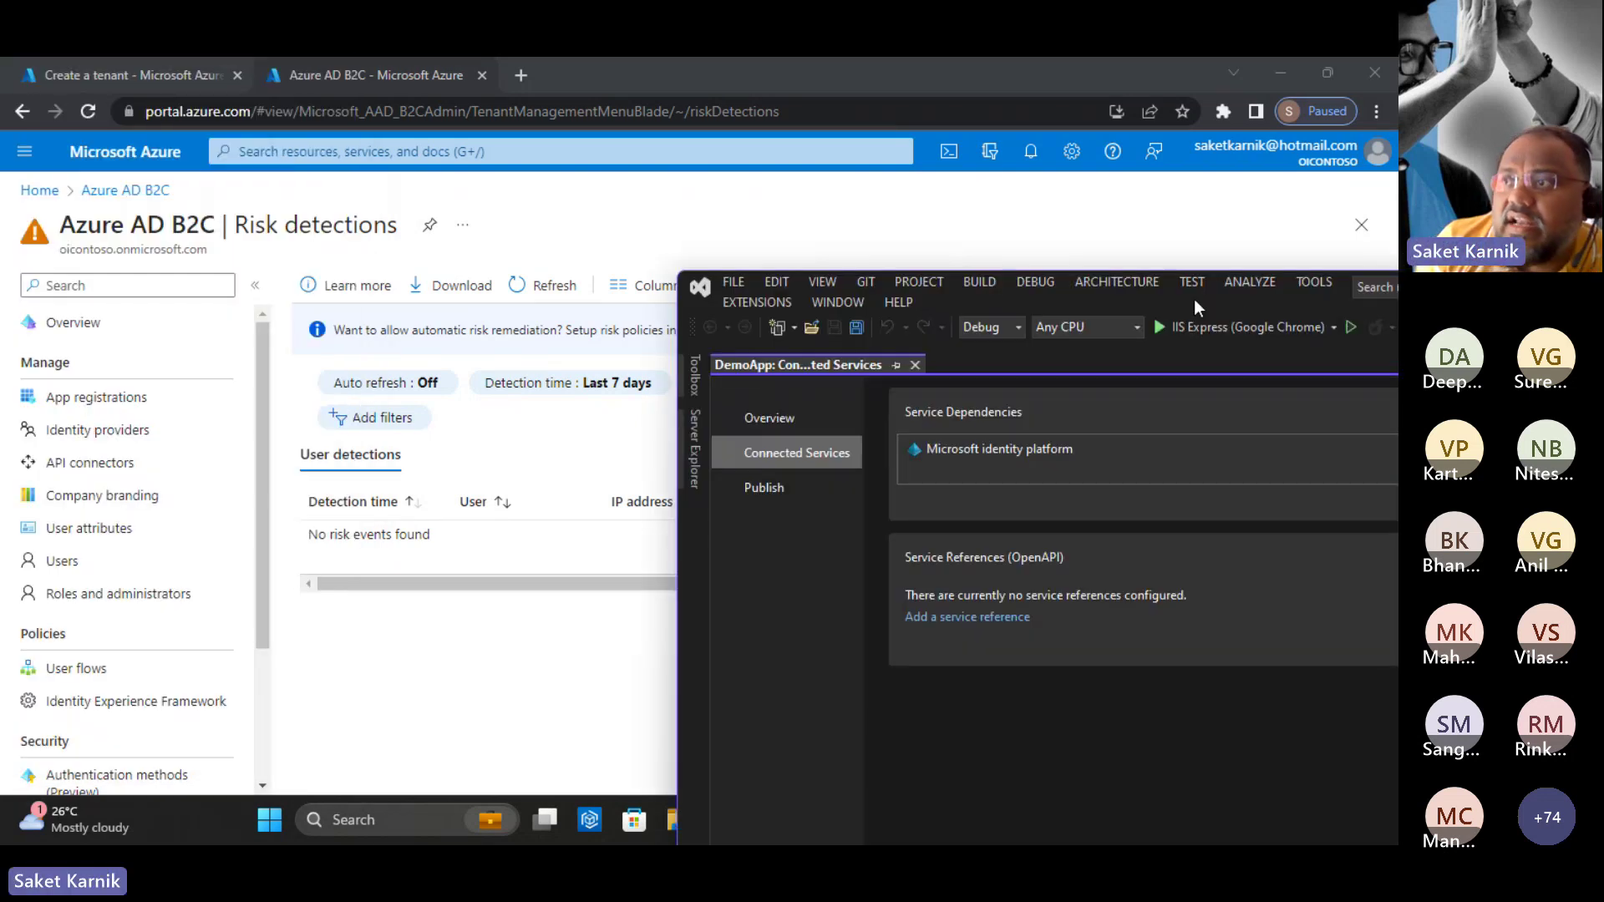
pyautogui.click(1170, 148)
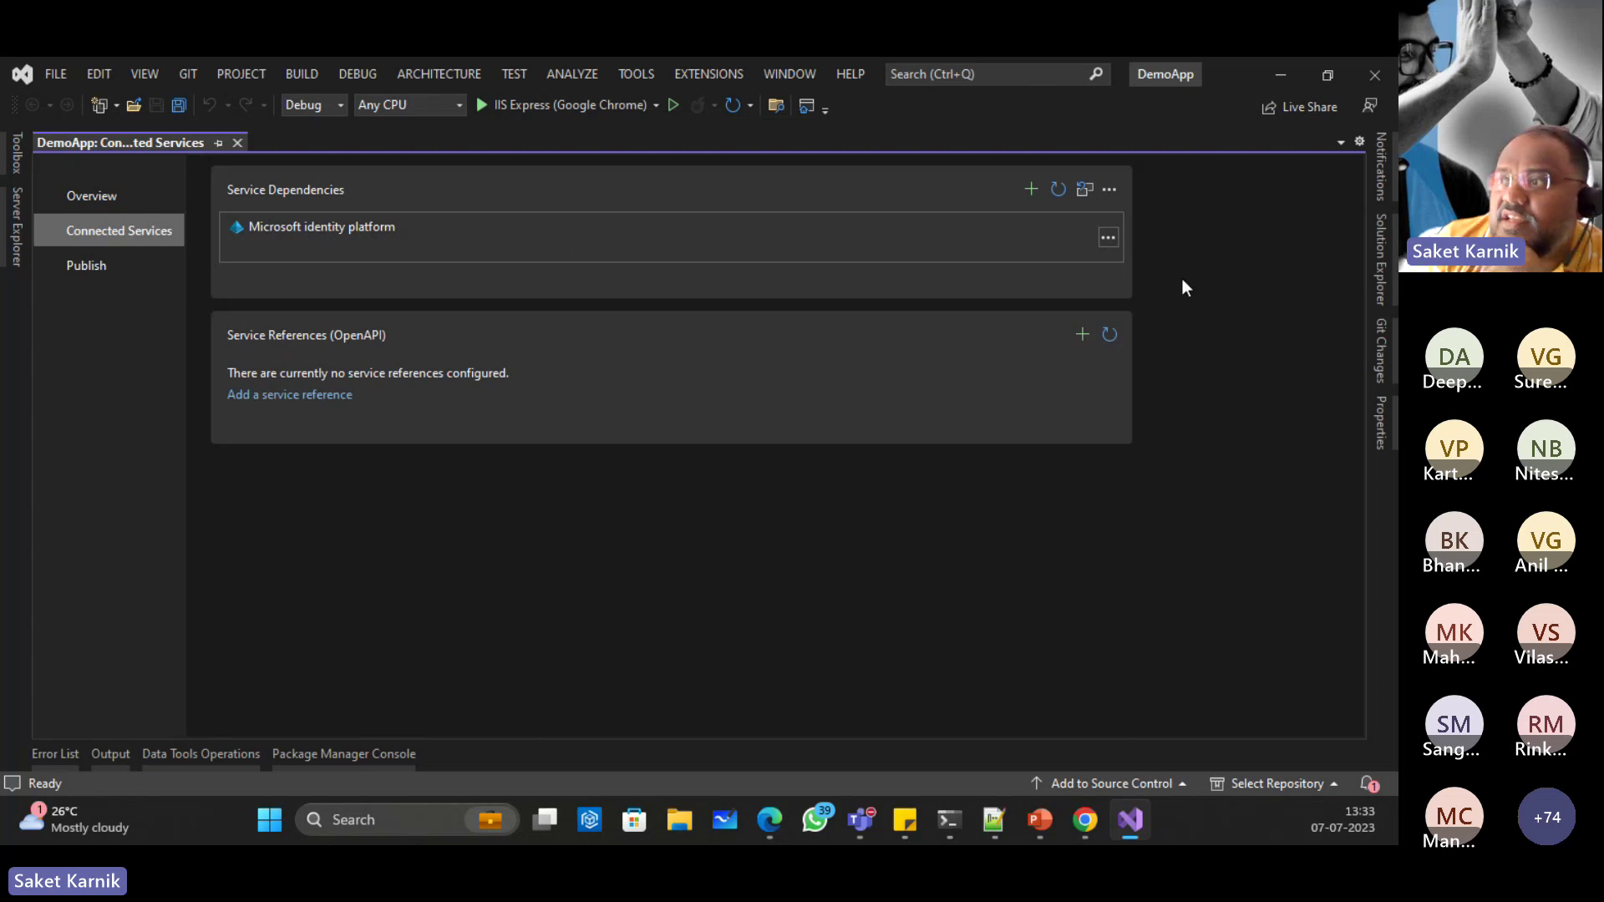
pyautogui.click(1108, 238)
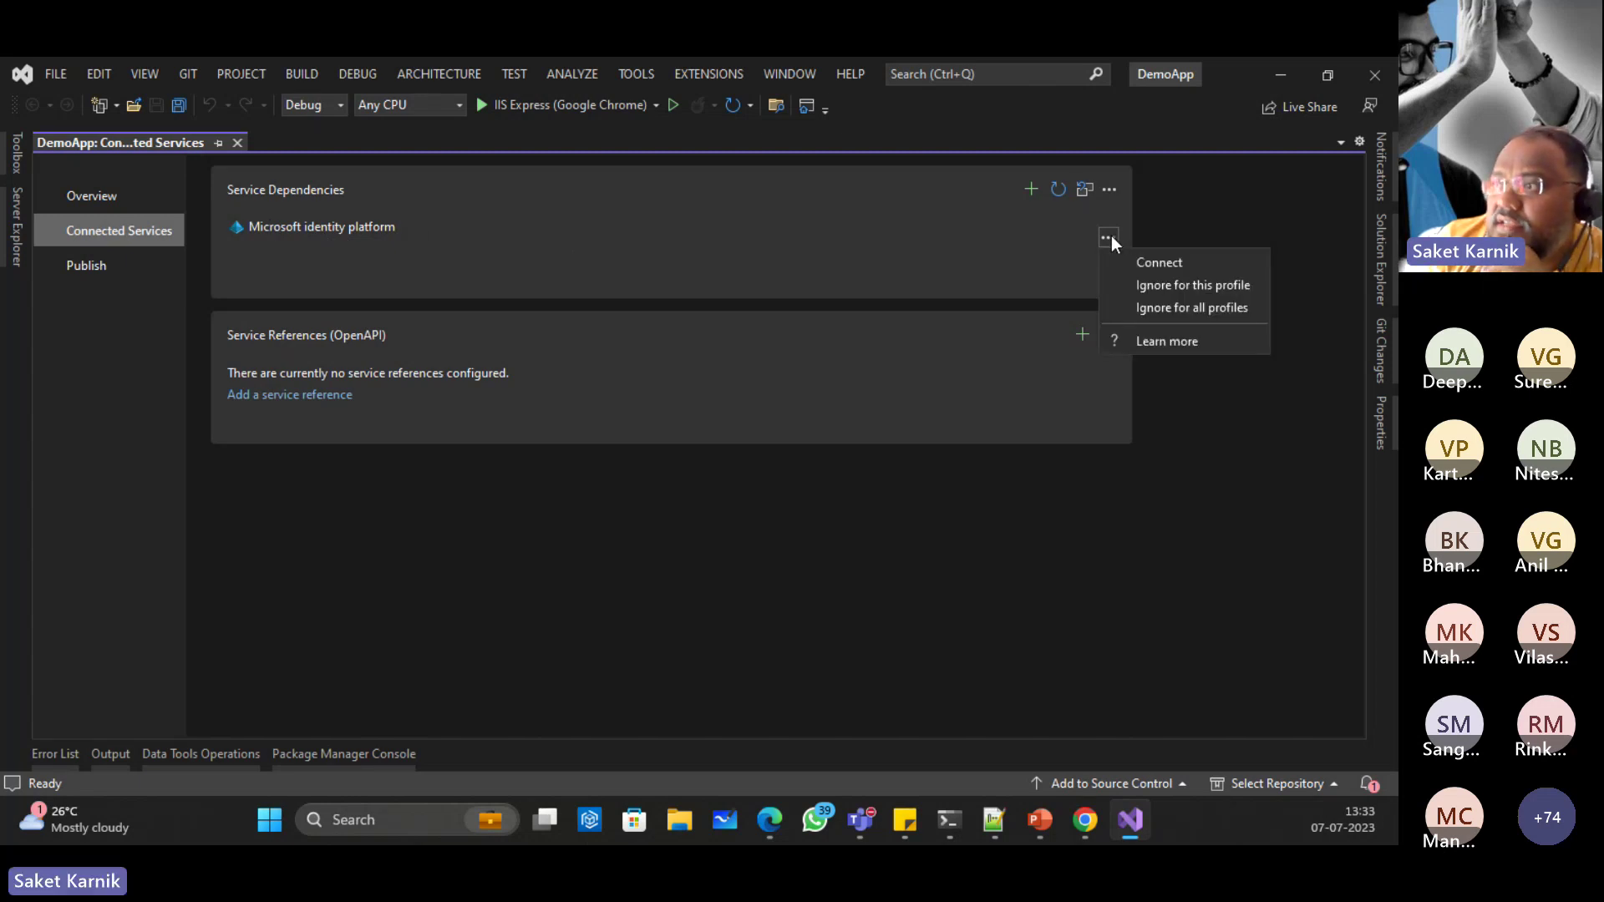
pyautogui.click(1180, 264)
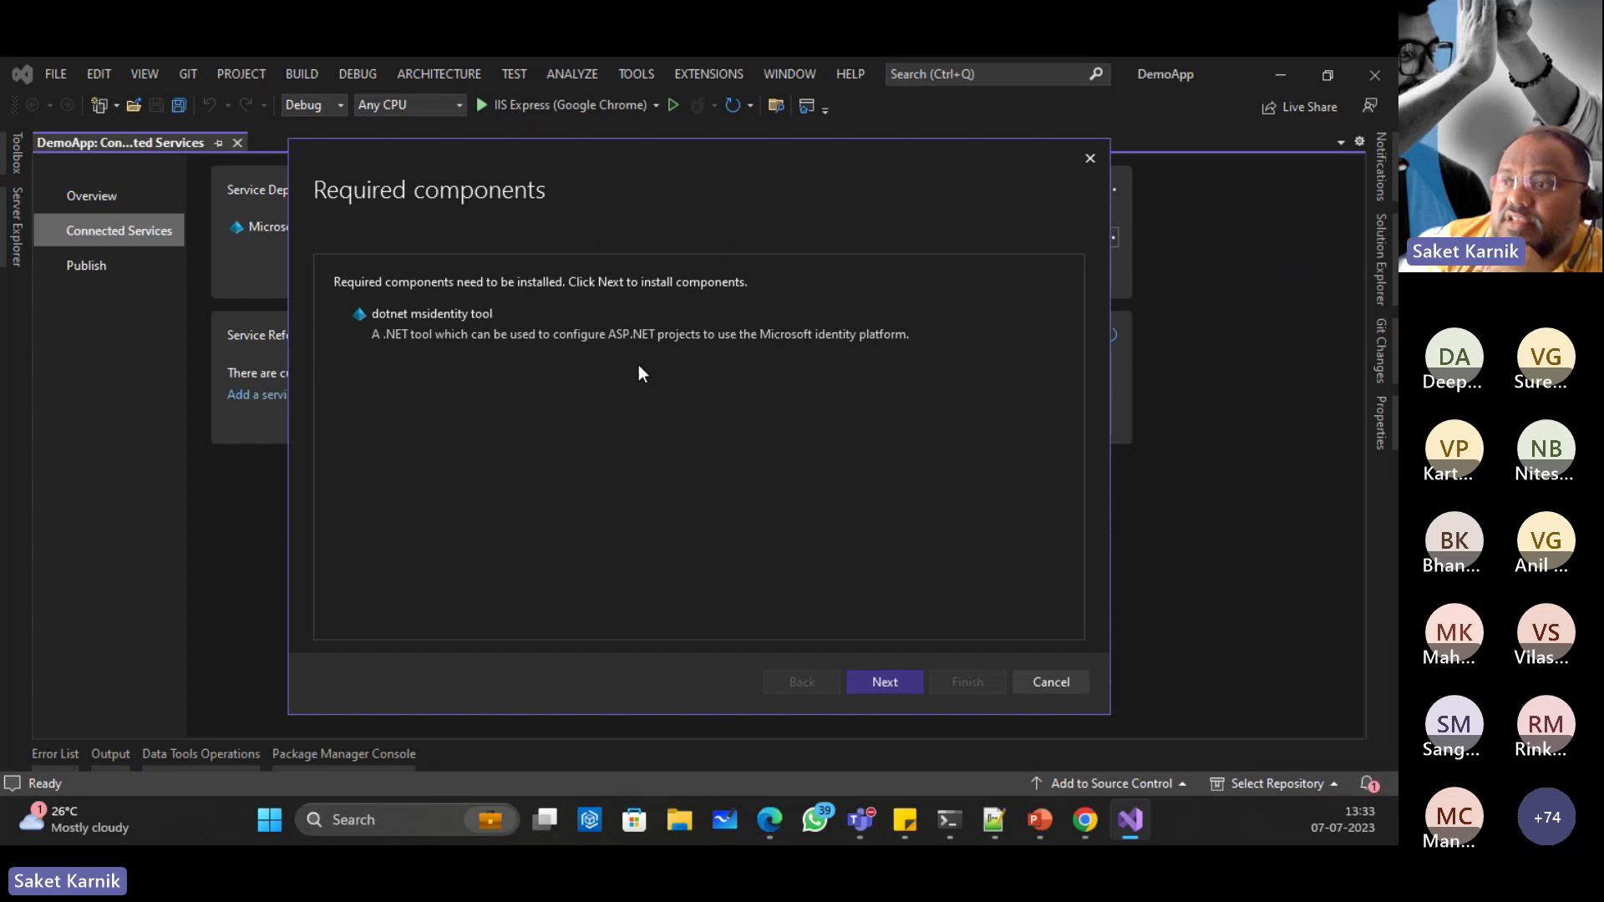
pyautogui.click(891, 680)
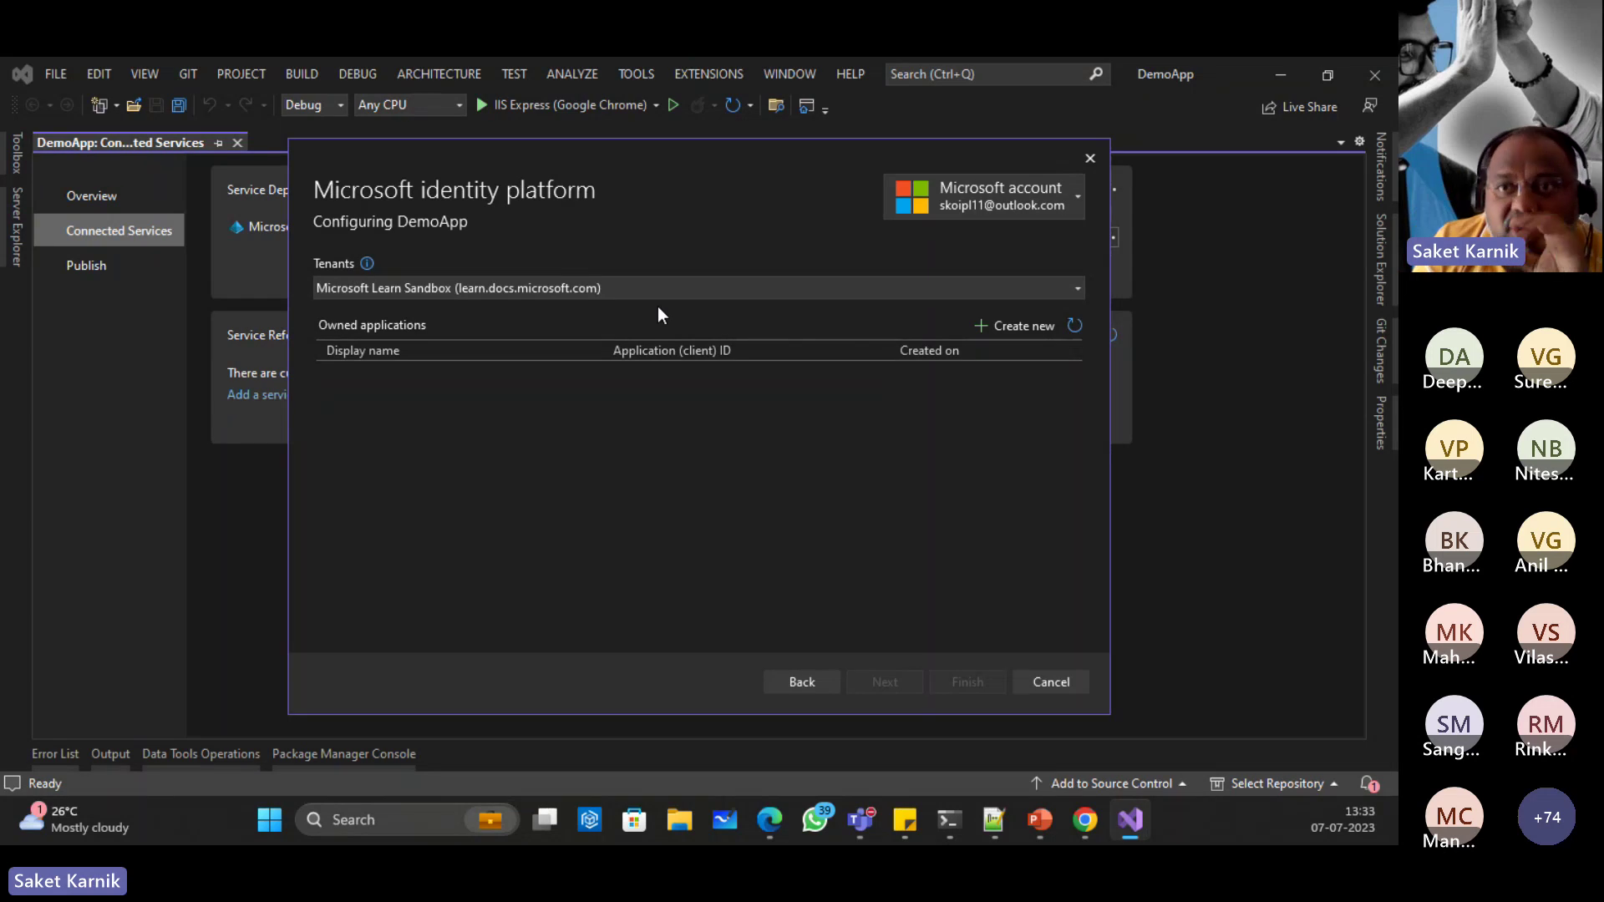
# Step: Switch to the hotmail Microsoft account and choose the OIContoso tenant
pyautogui.click(1076, 194)
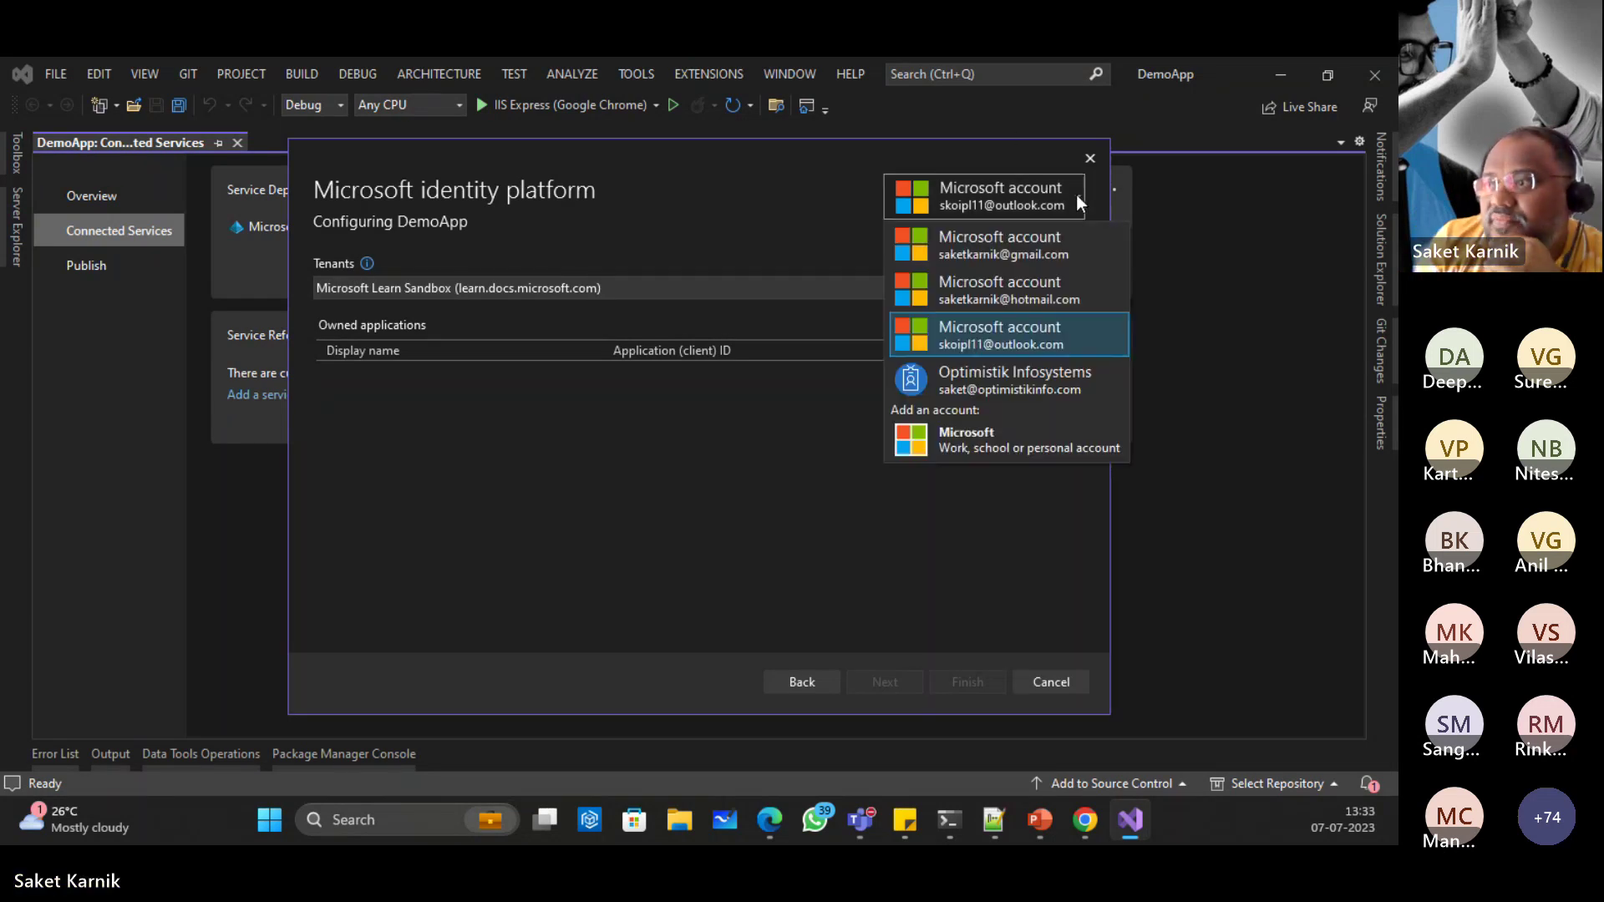
pyautogui.click(1005, 292)
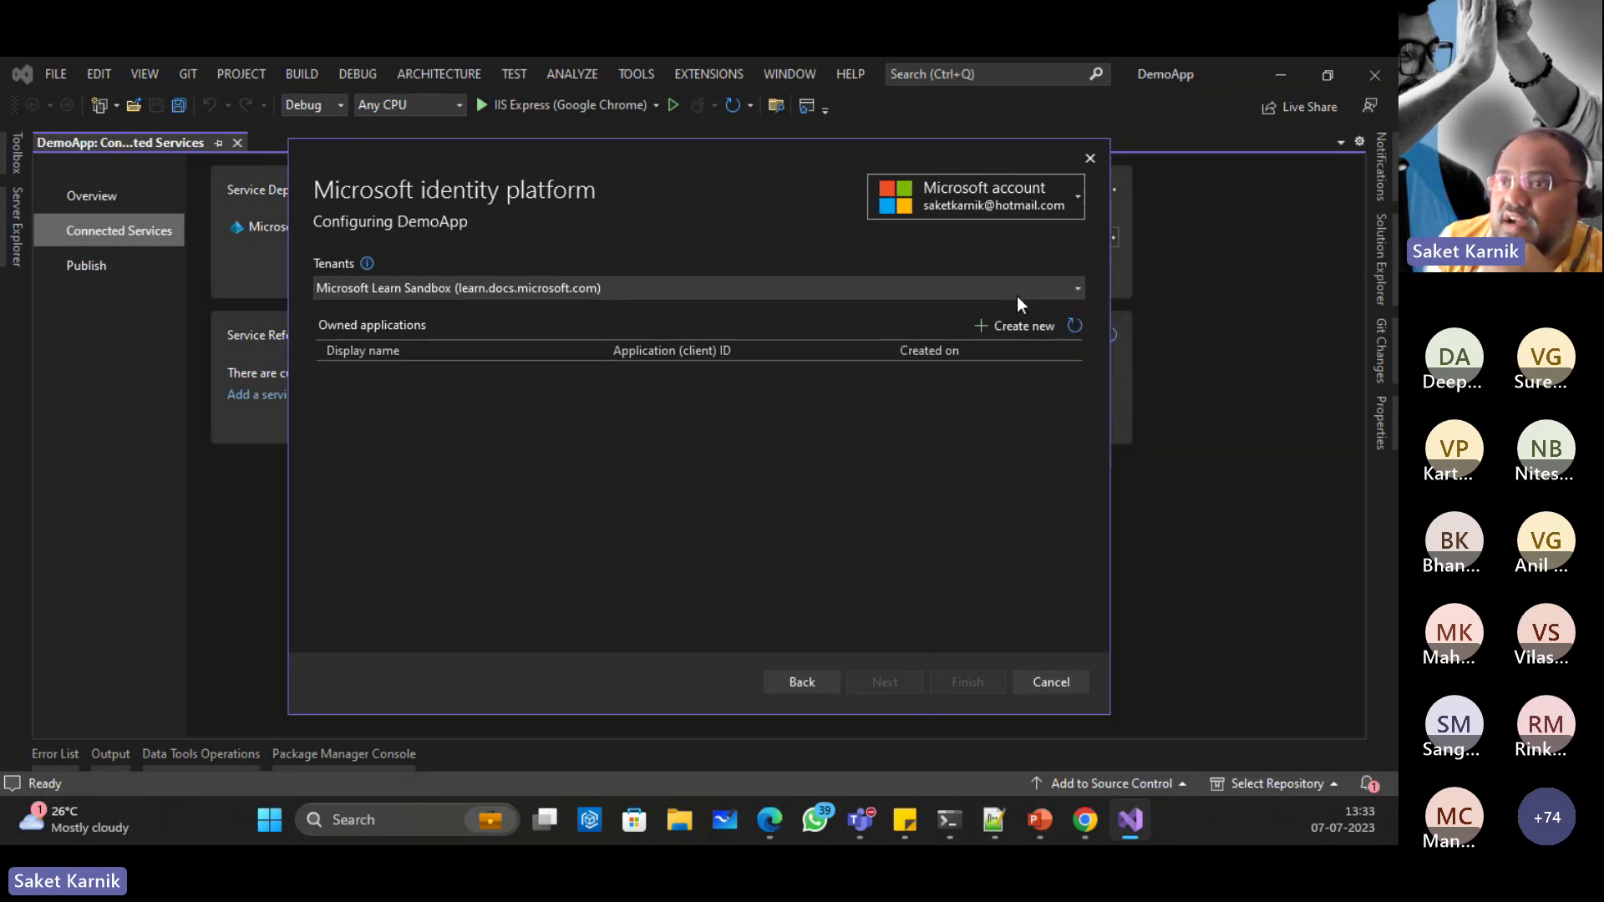
pyautogui.click(732, 292)
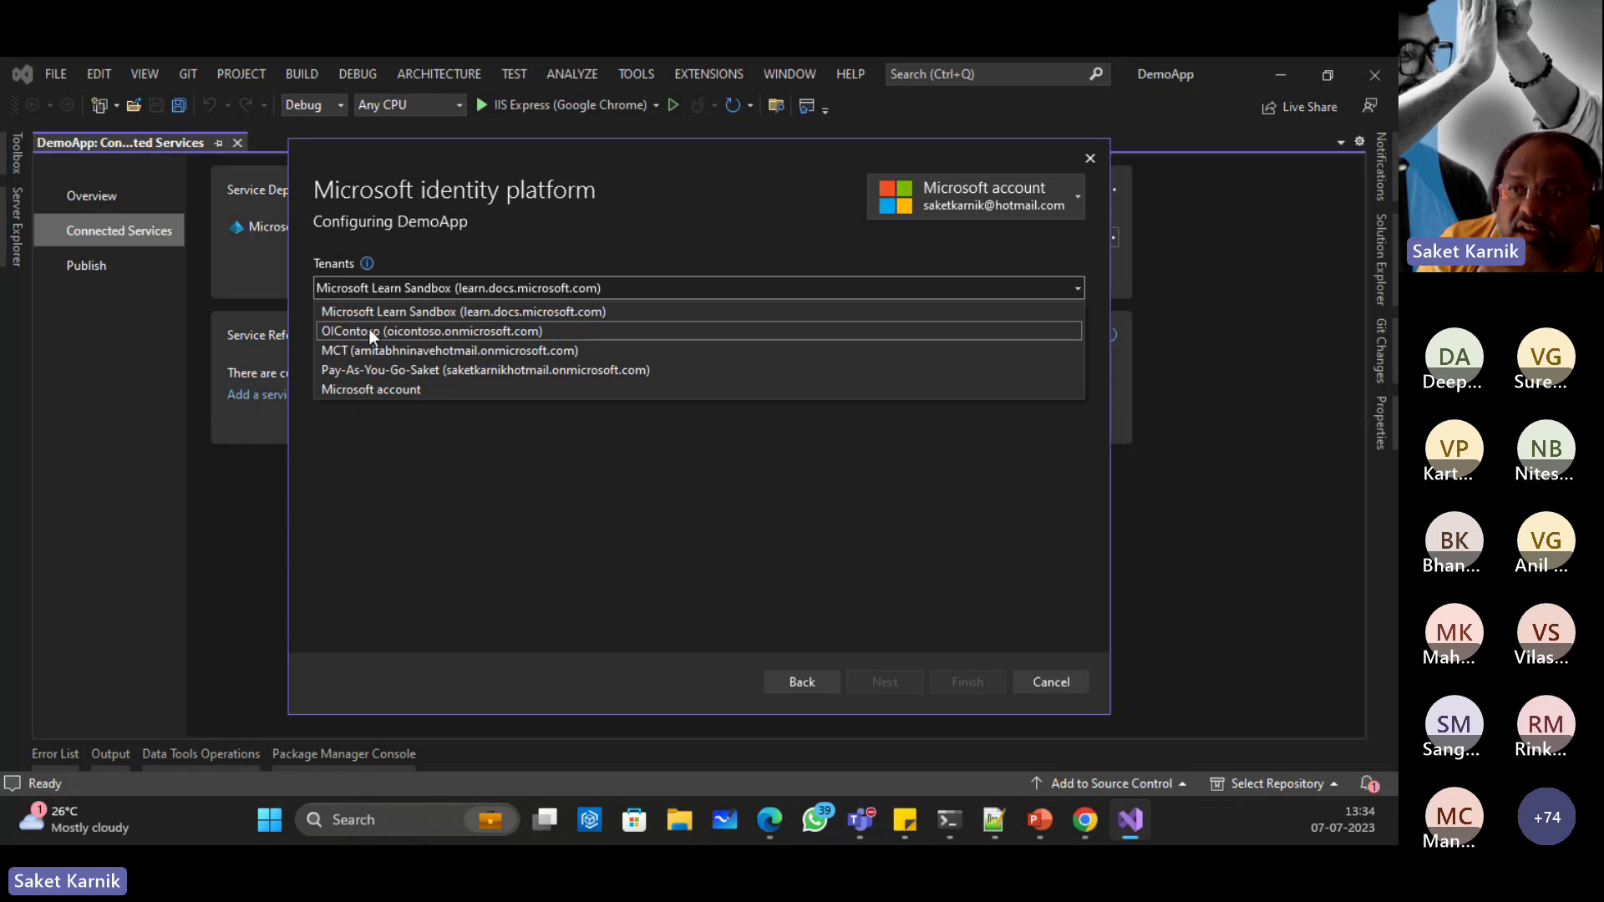
pyautogui.click(368, 331)
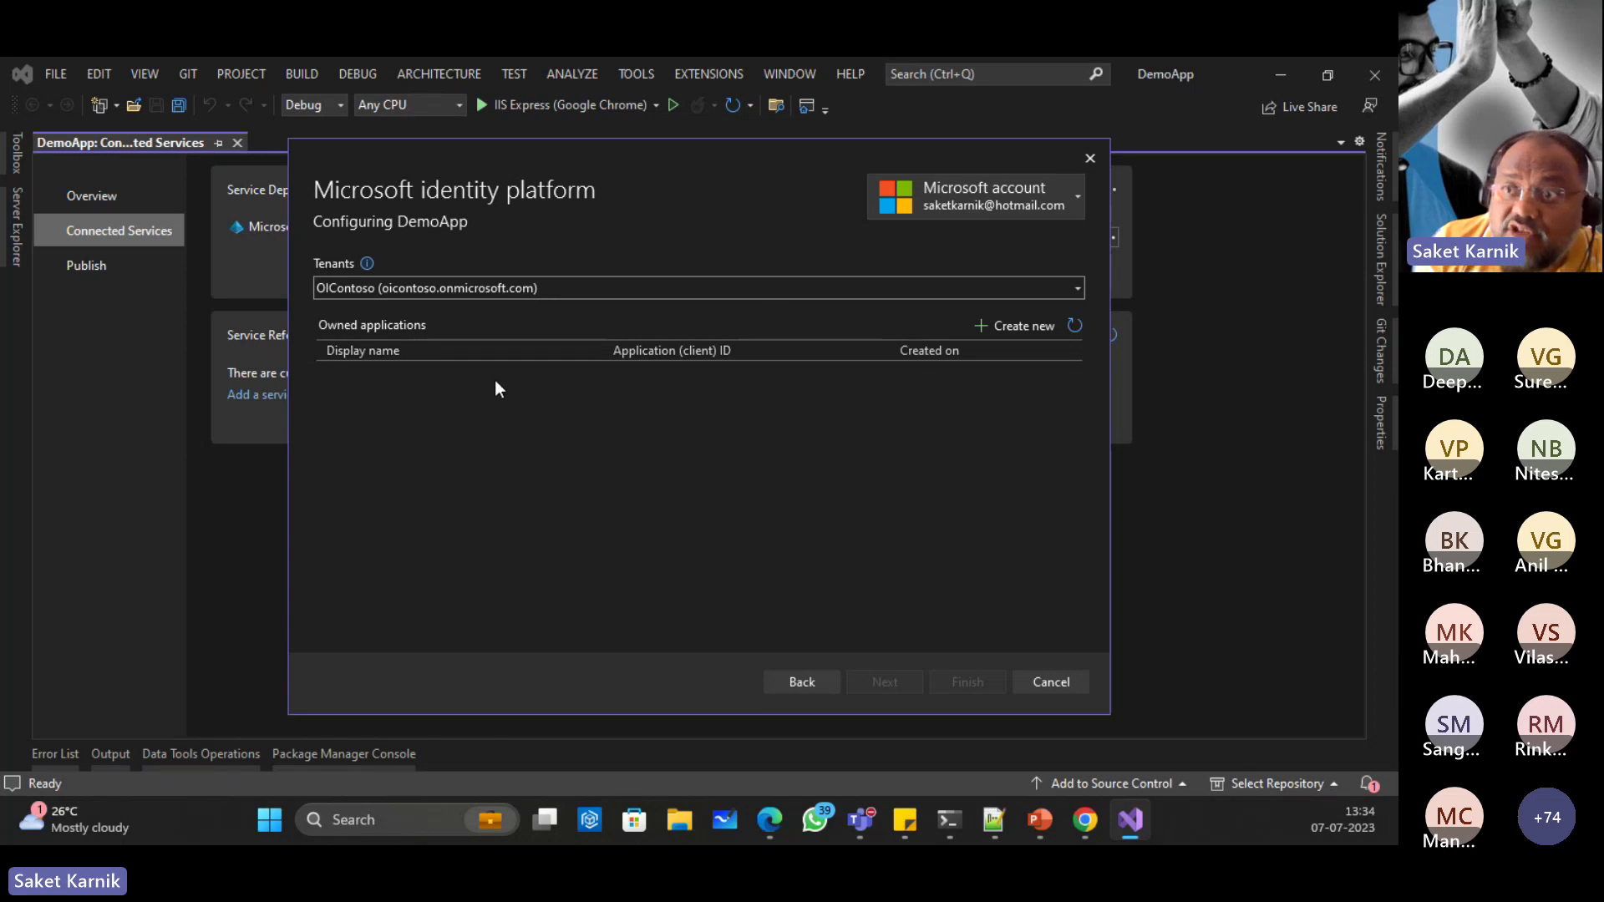
# Step: Register a new application with display name DemoApp
pyautogui.click(984, 332)
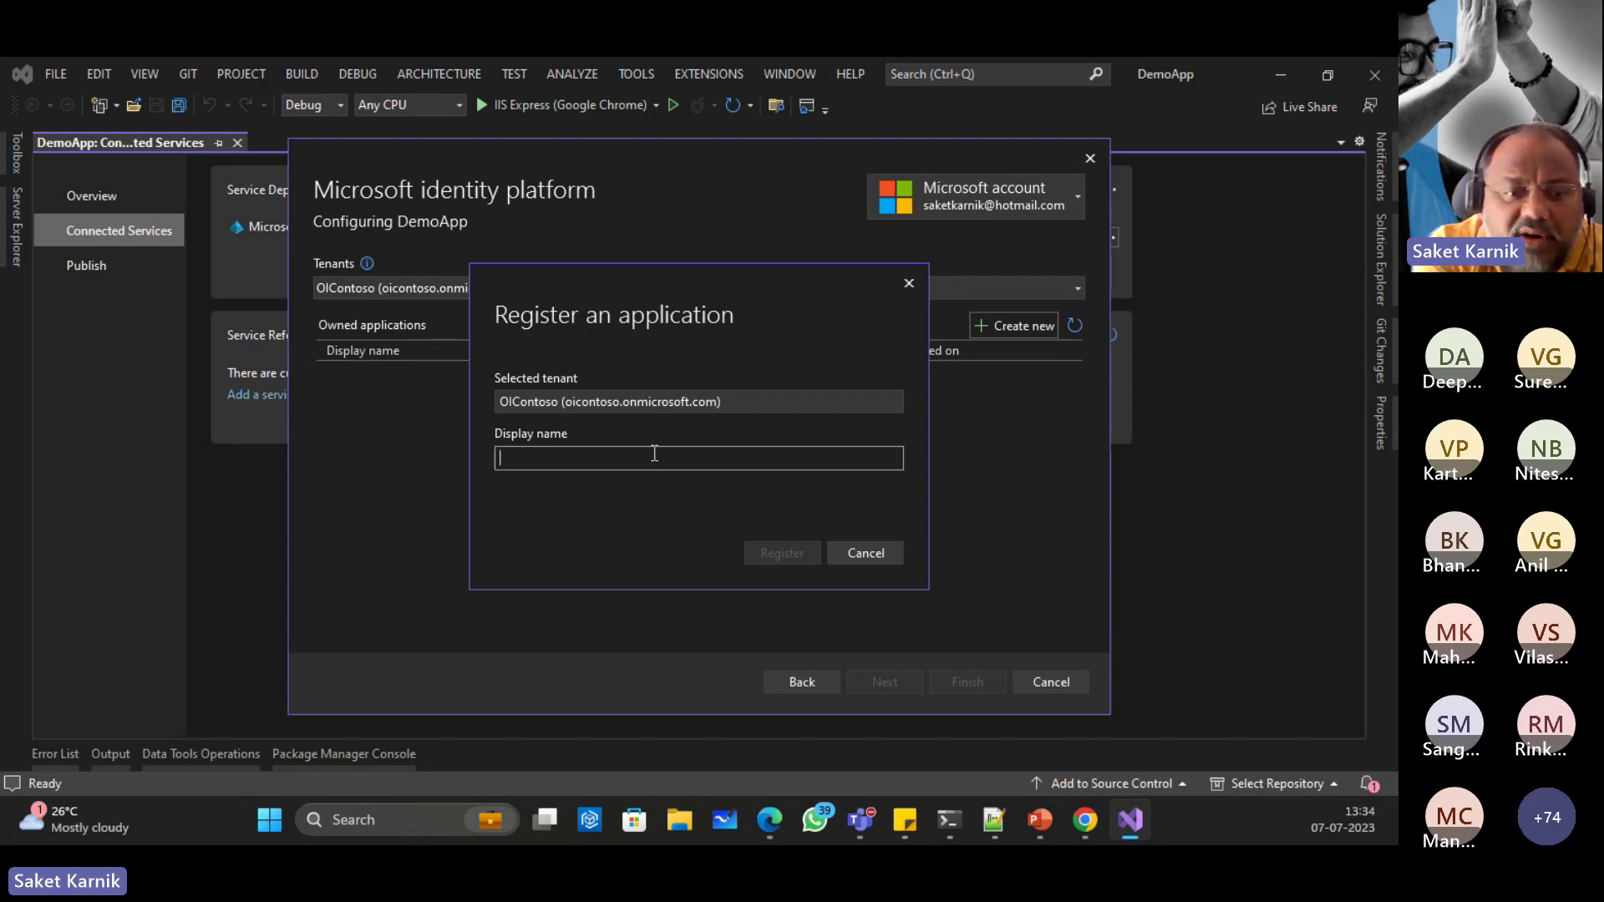
pyautogui.write('DemoApp')
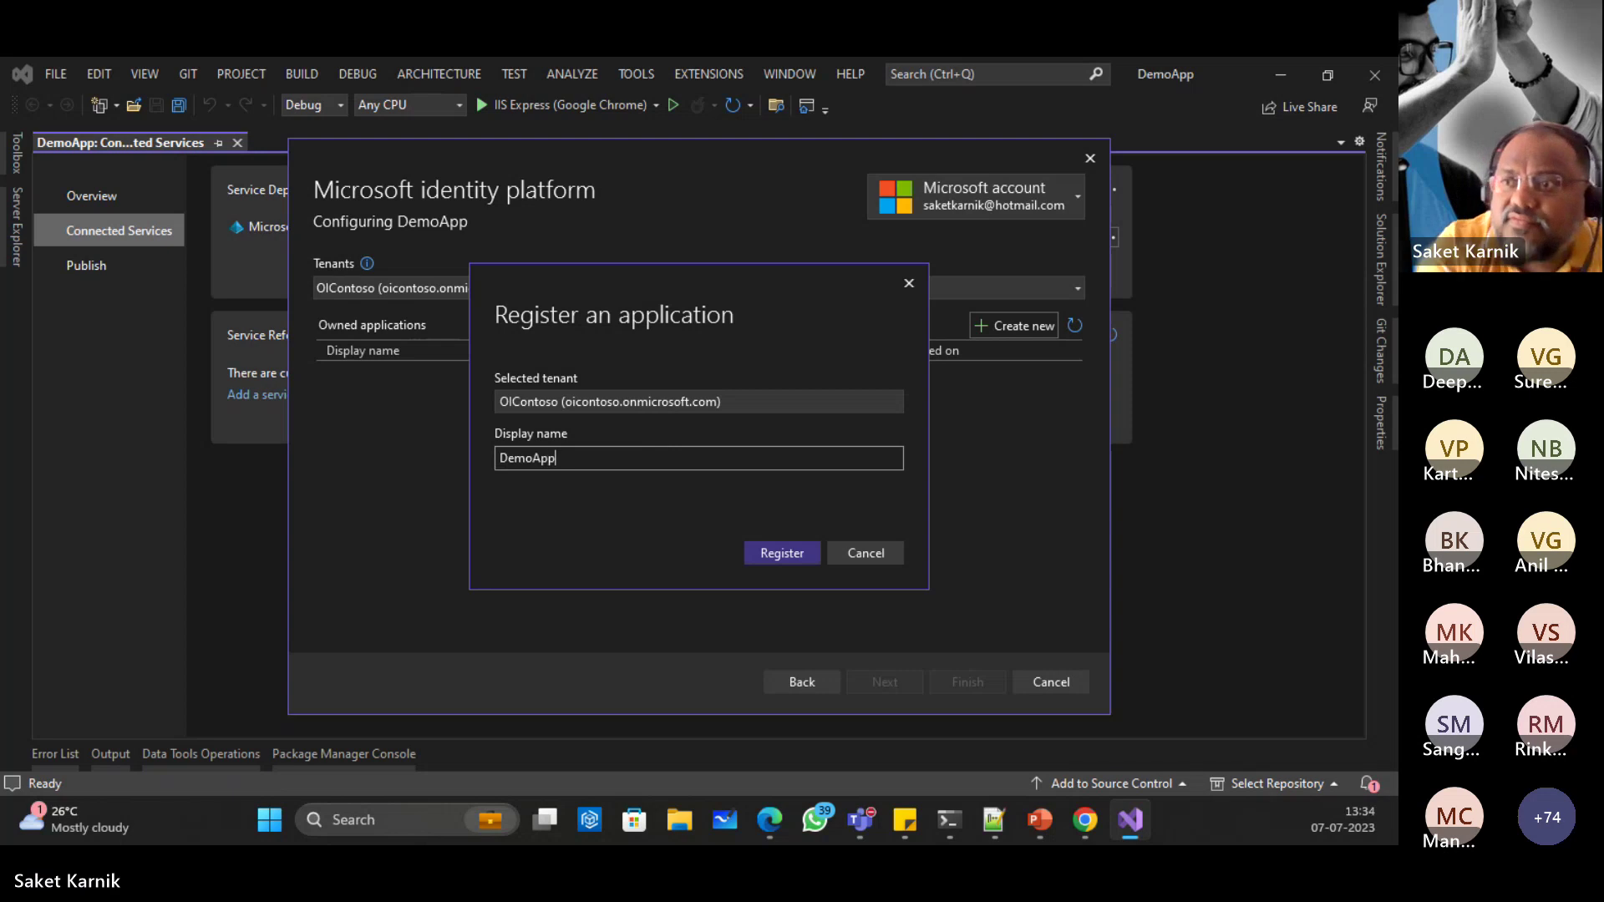
pyautogui.click(783, 553)
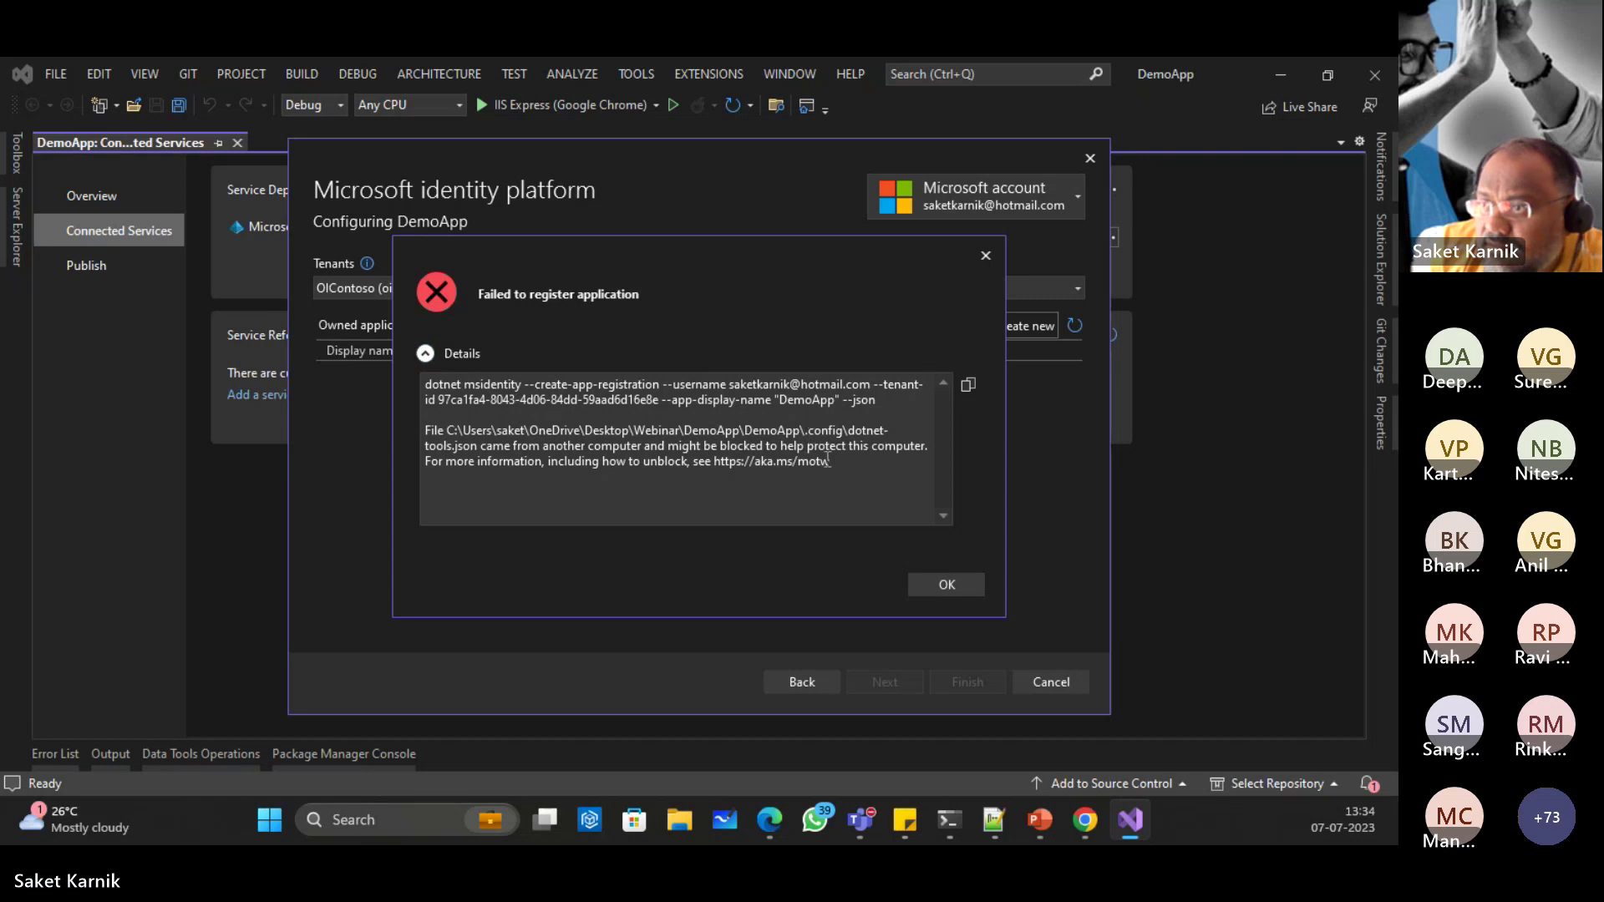
# Step: Dismiss the registration error, cancel, and close the identity platform setup
pyautogui.click(939, 578)
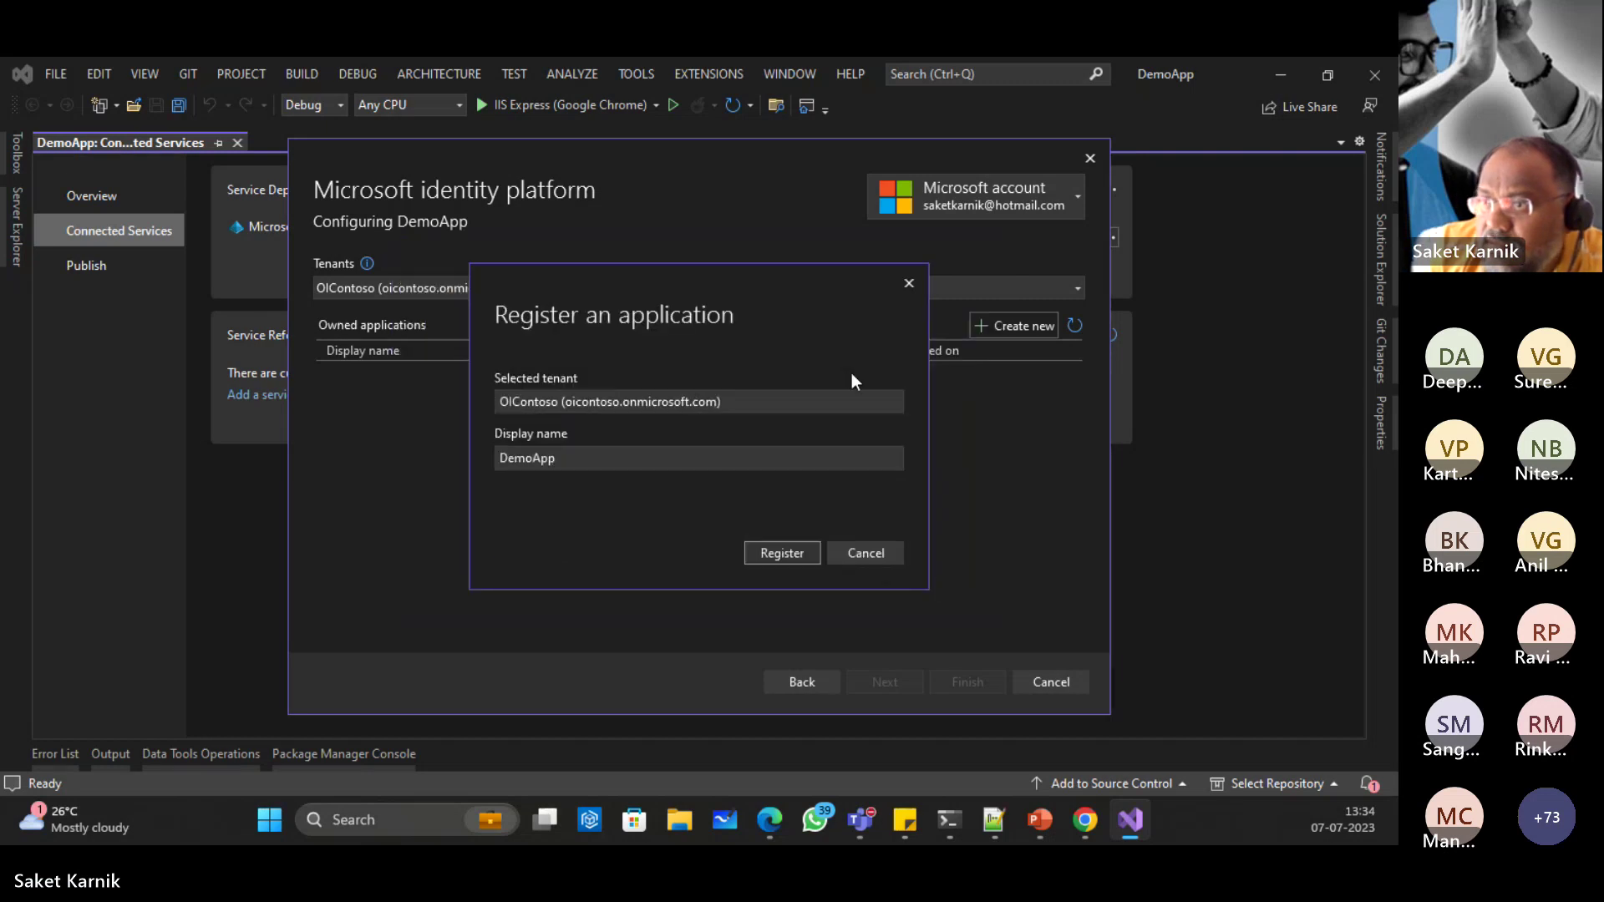
pyautogui.click(887, 555)
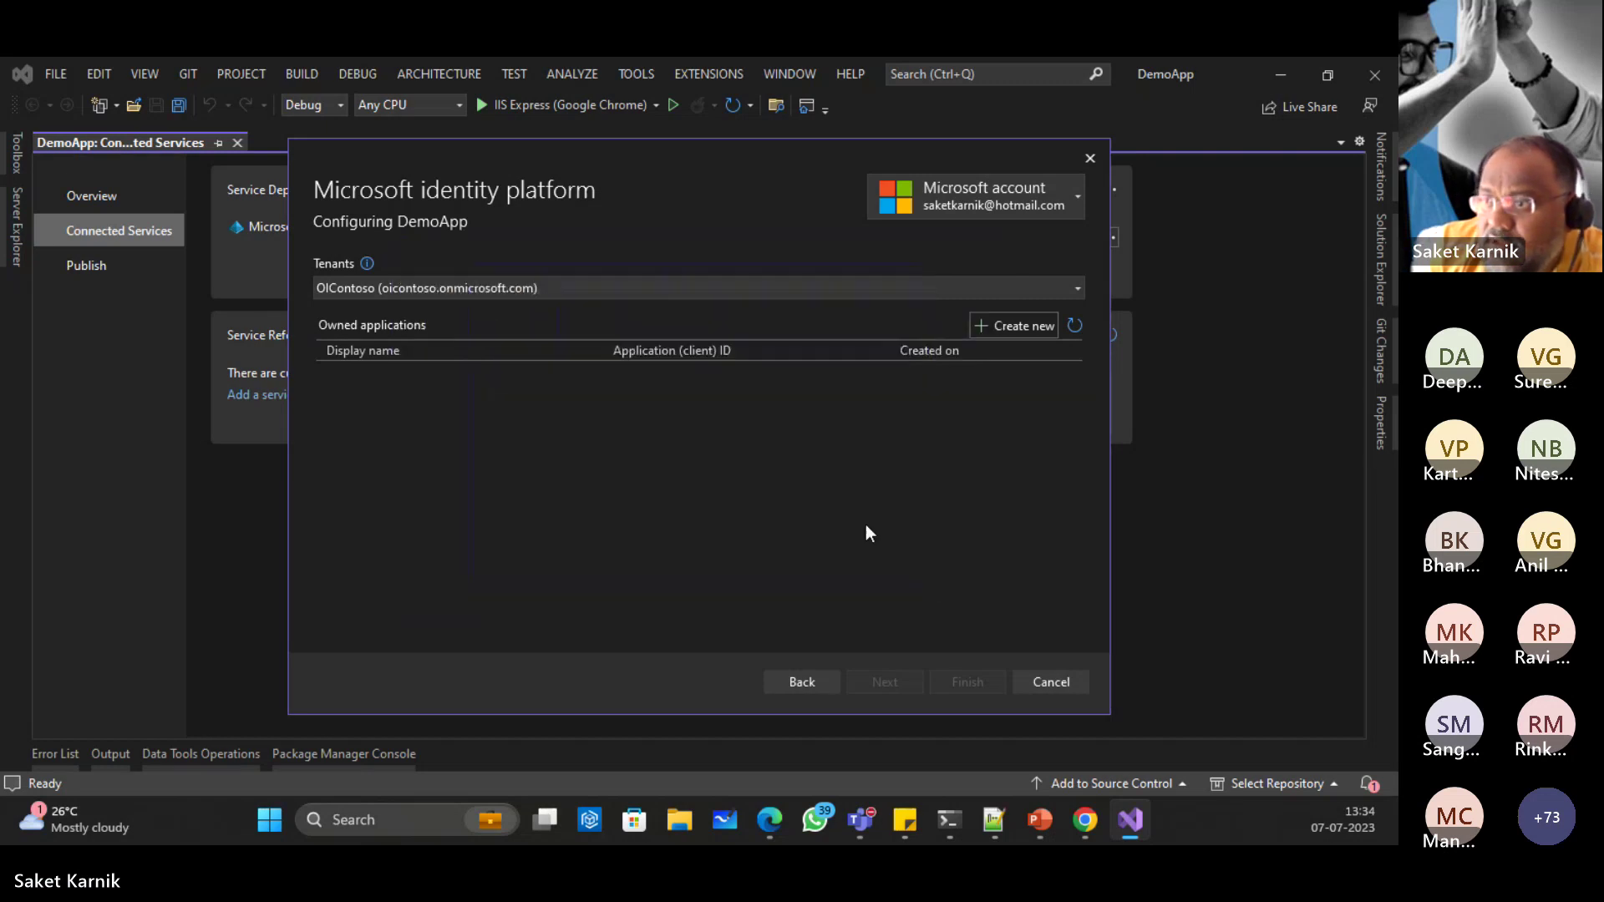
pyautogui.click(1090, 158)
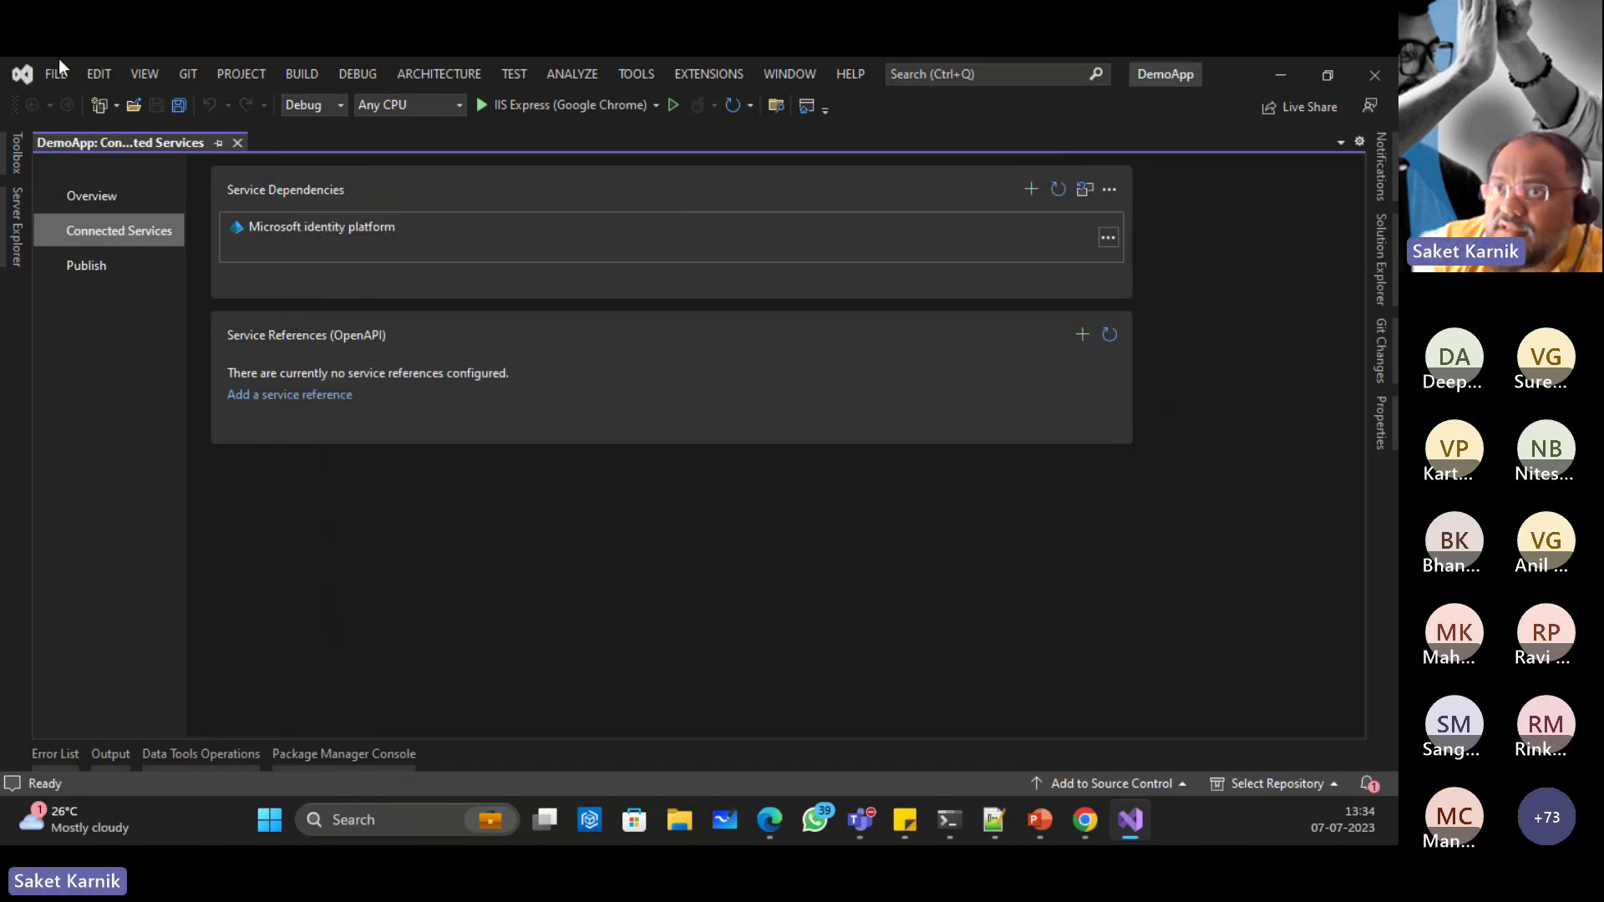
# Step: Save all, then relaunch Visual Studio 2022 as administrator and open the DemoApp solution
pyautogui.click(179, 106)
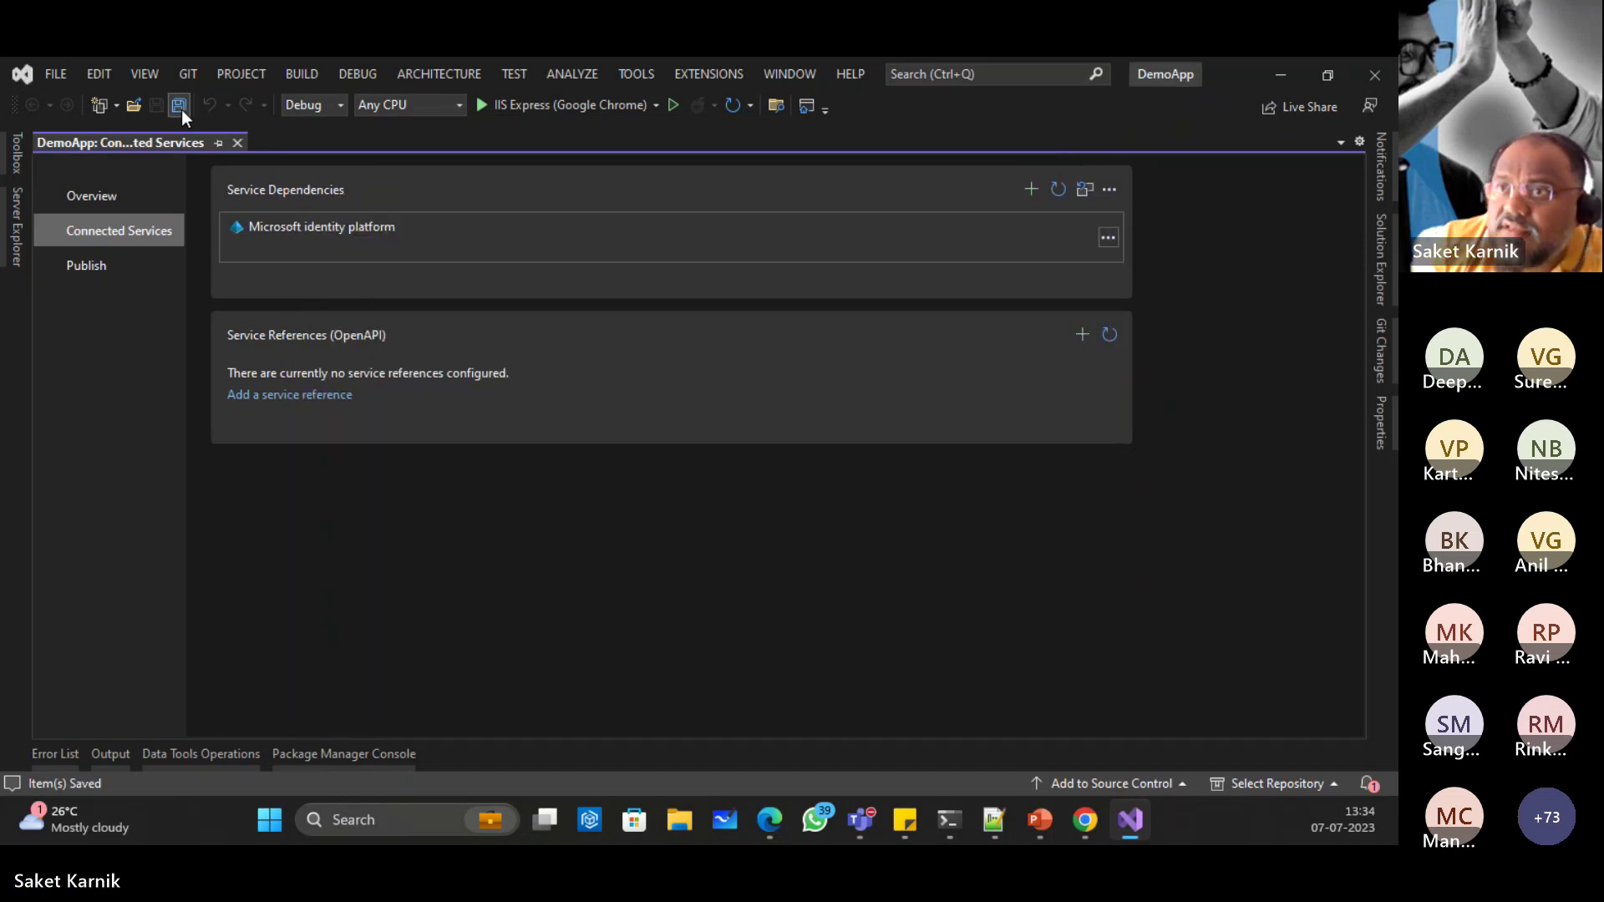
pyautogui.click(1372, 74)
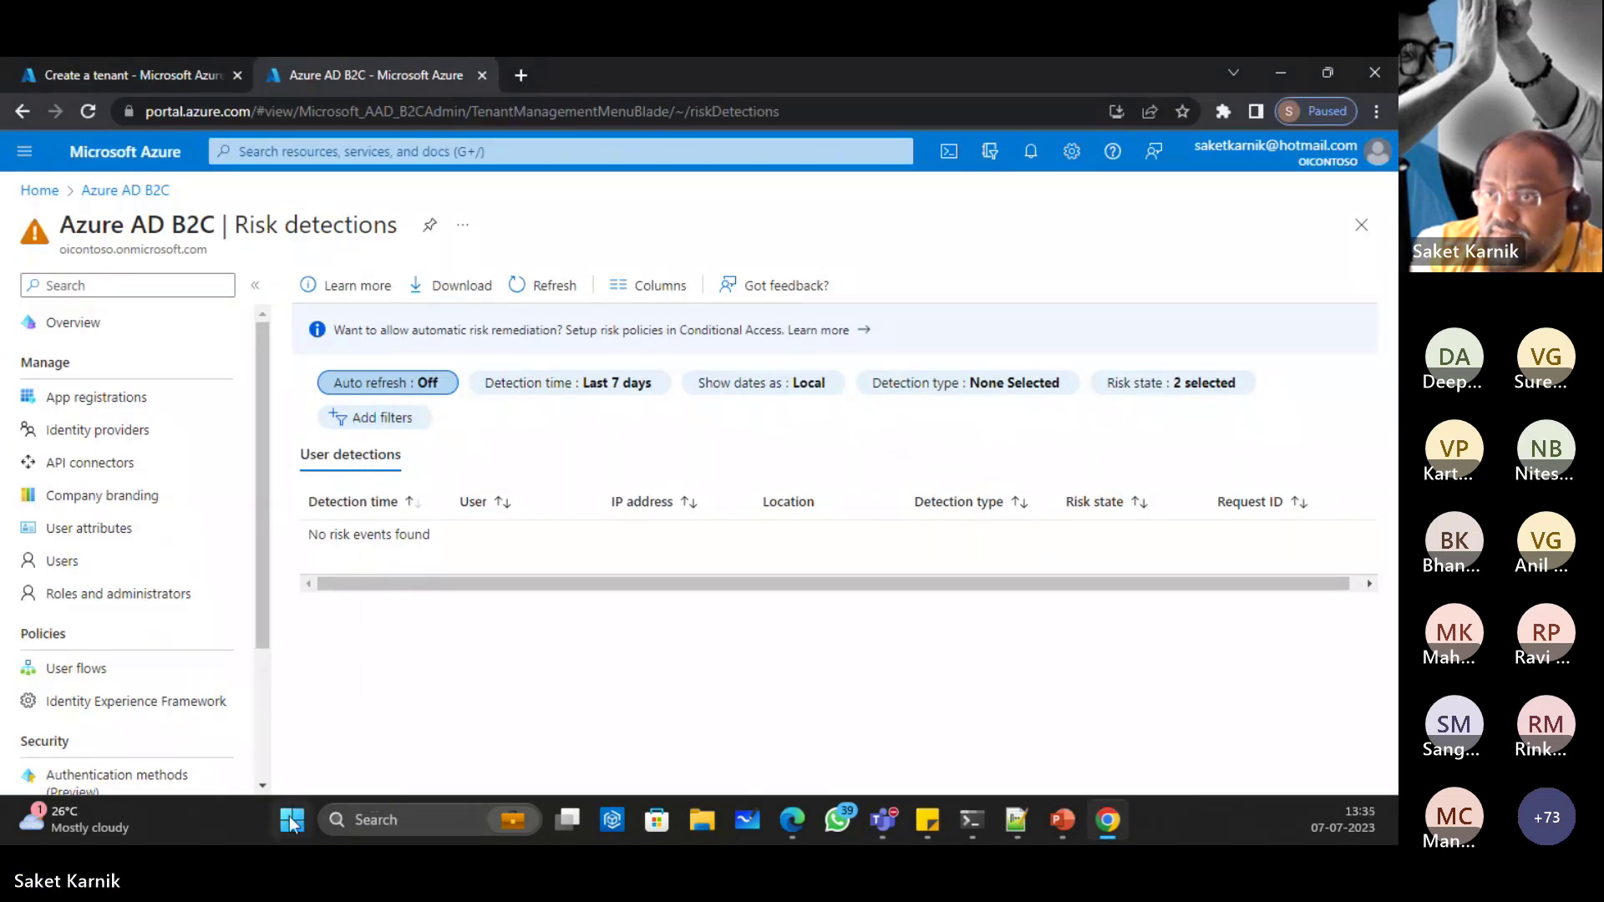
pyautogui.click(291, 820)
pyautogui.write('visua')
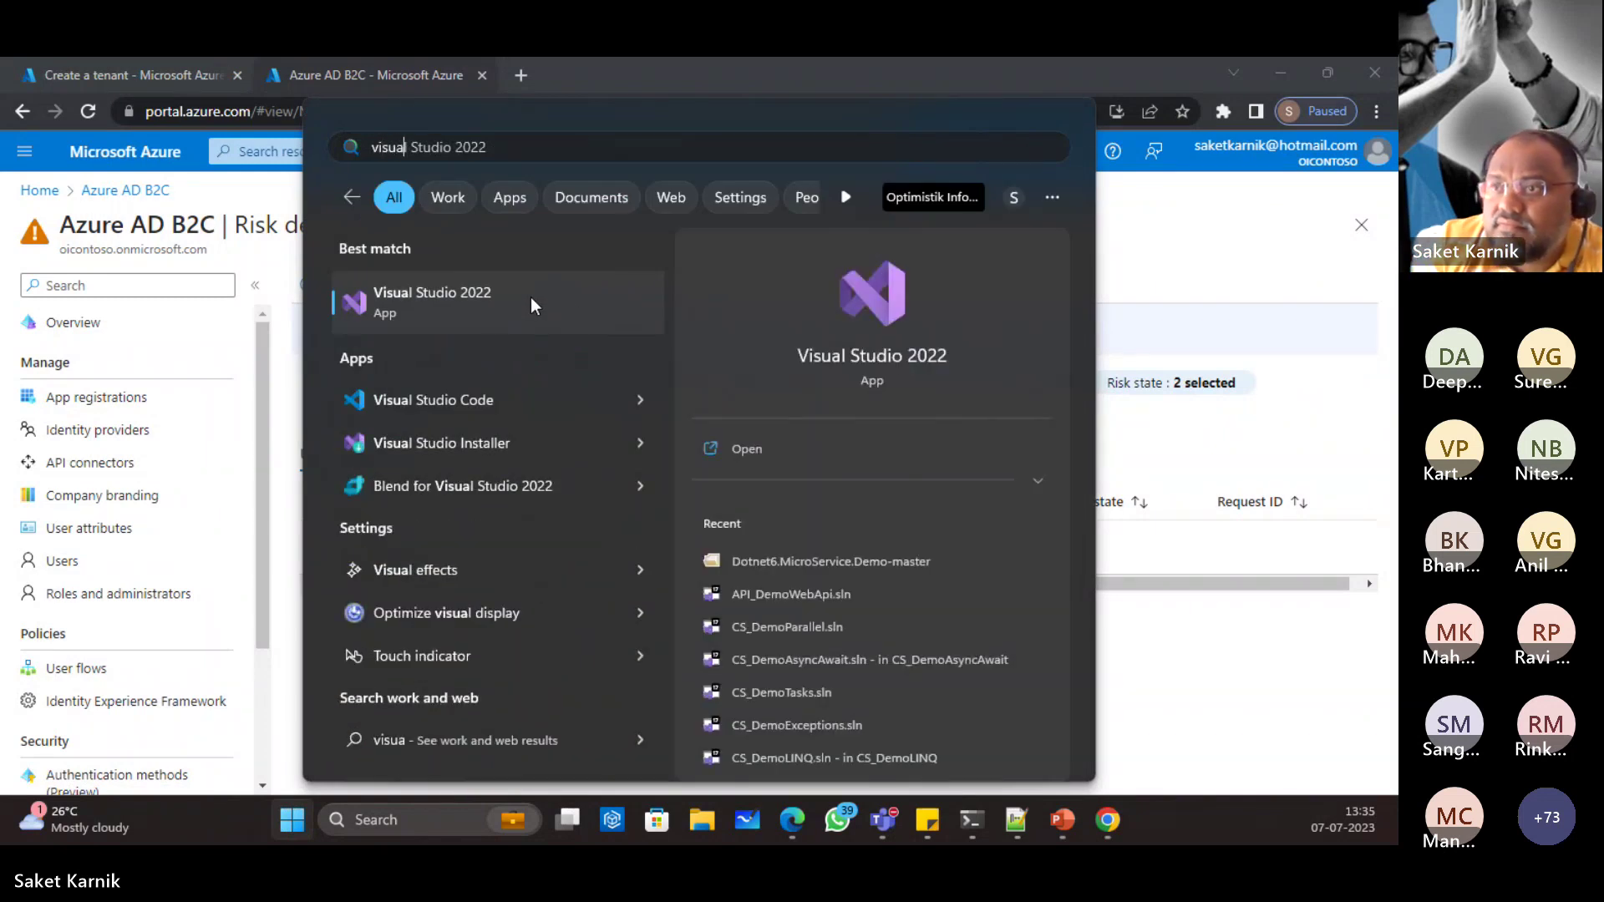
pyautogui.rightClick(514, 286)
pyautogui.click(615, 306)
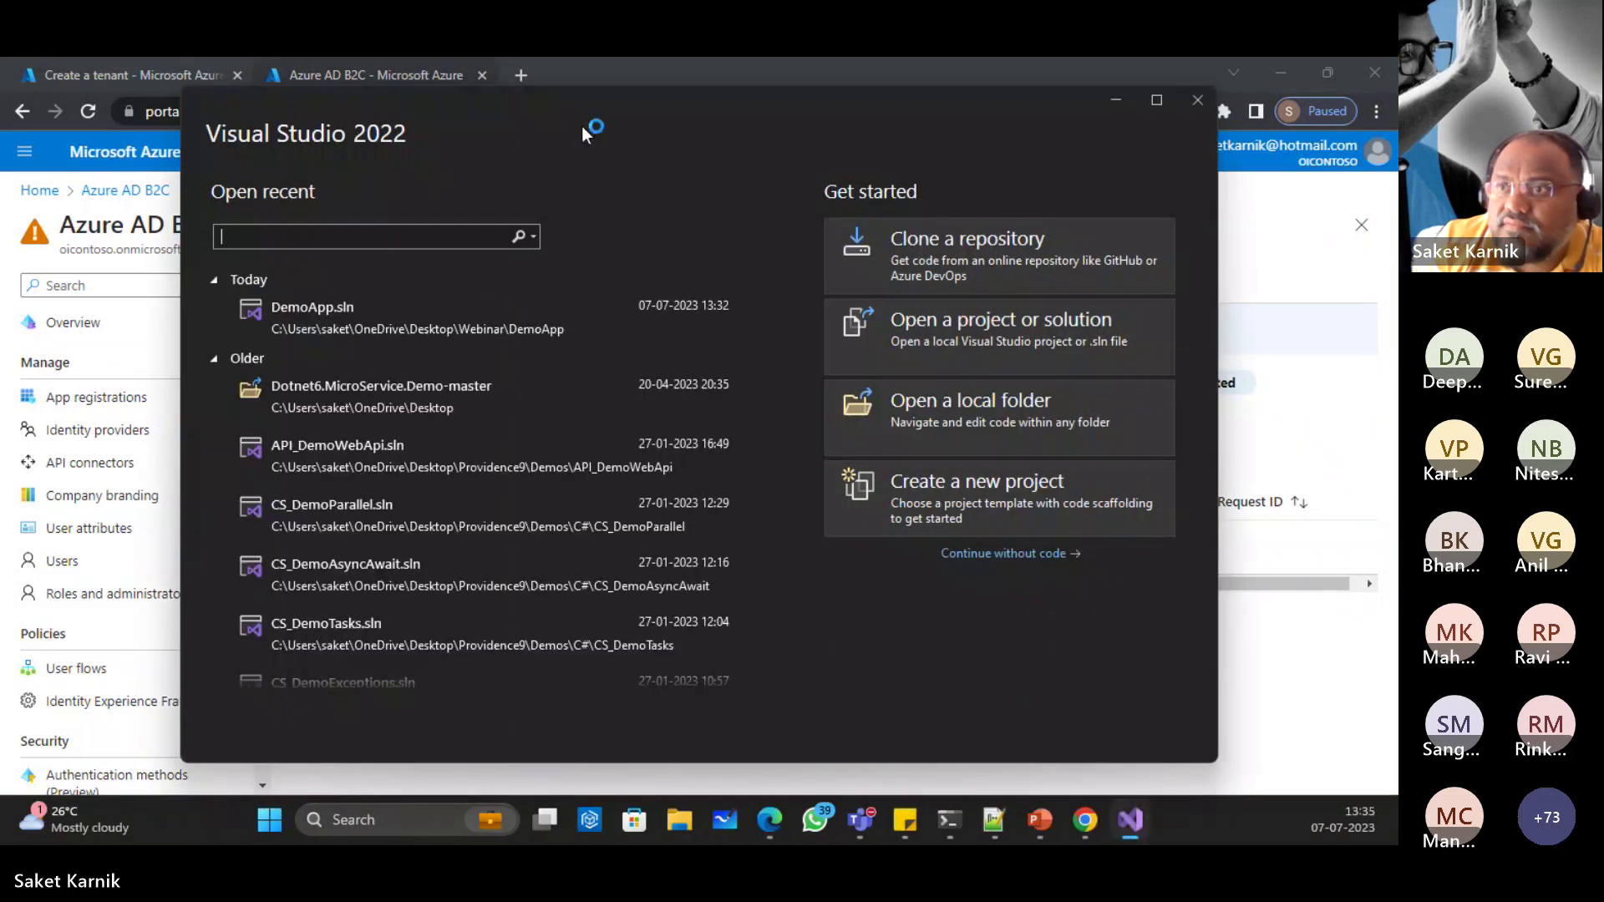
pyautogui.click(334, 312)
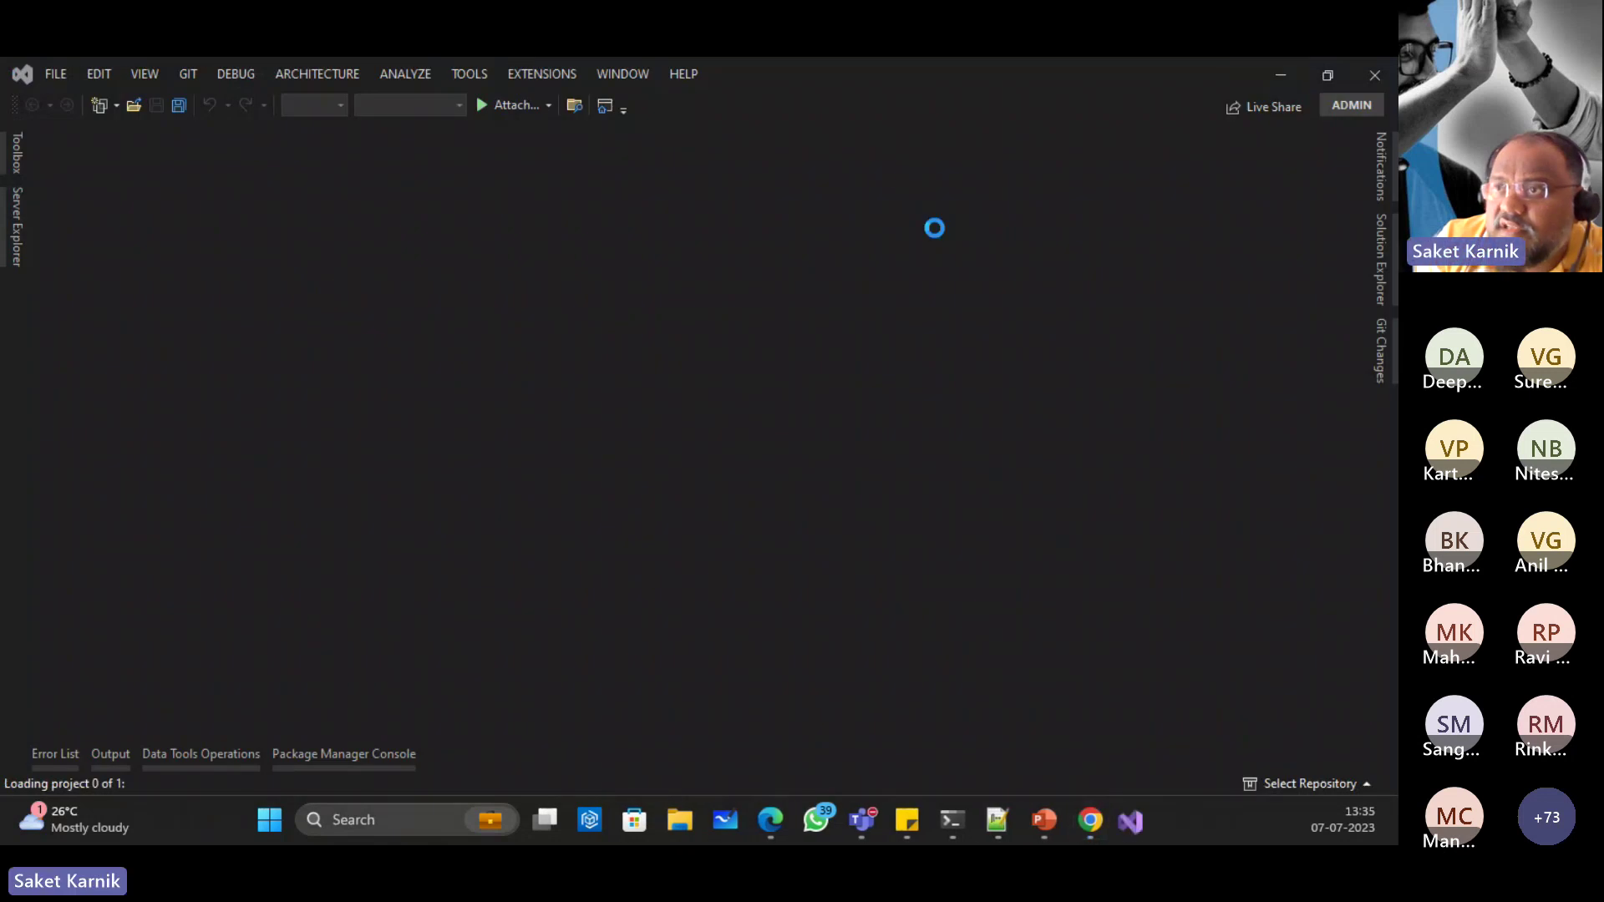
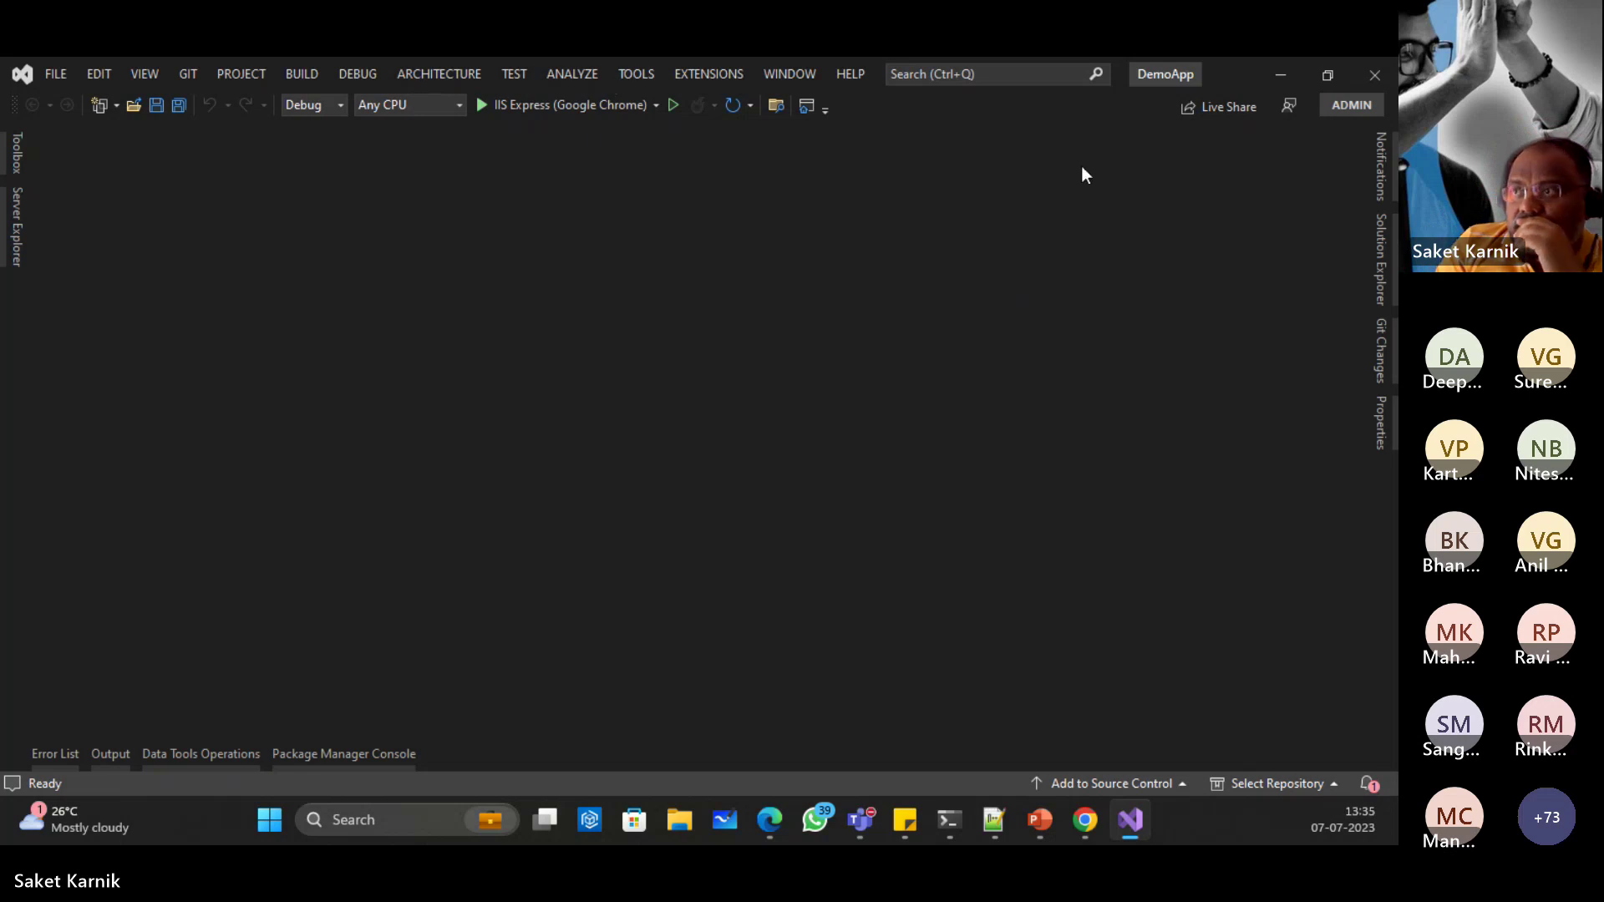
# Step: From Connected Services, connect the Microsoft identity platform and choose the OIContoso tenant
pyautogui.click(1380, 259)
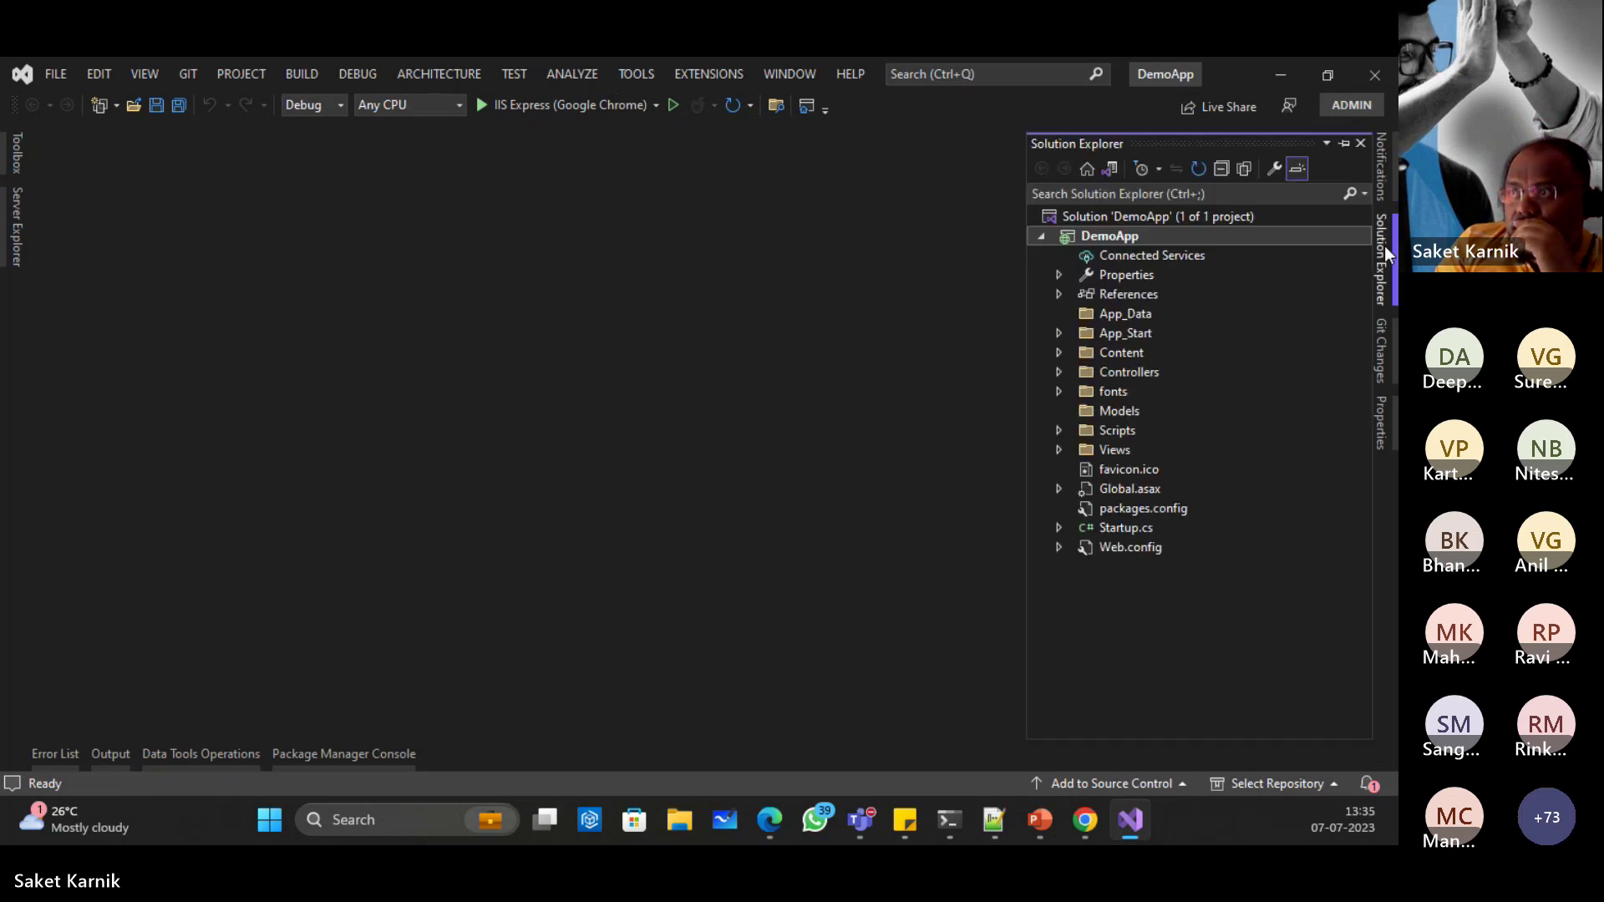
pyautogui.doubleClick(1131, 256)
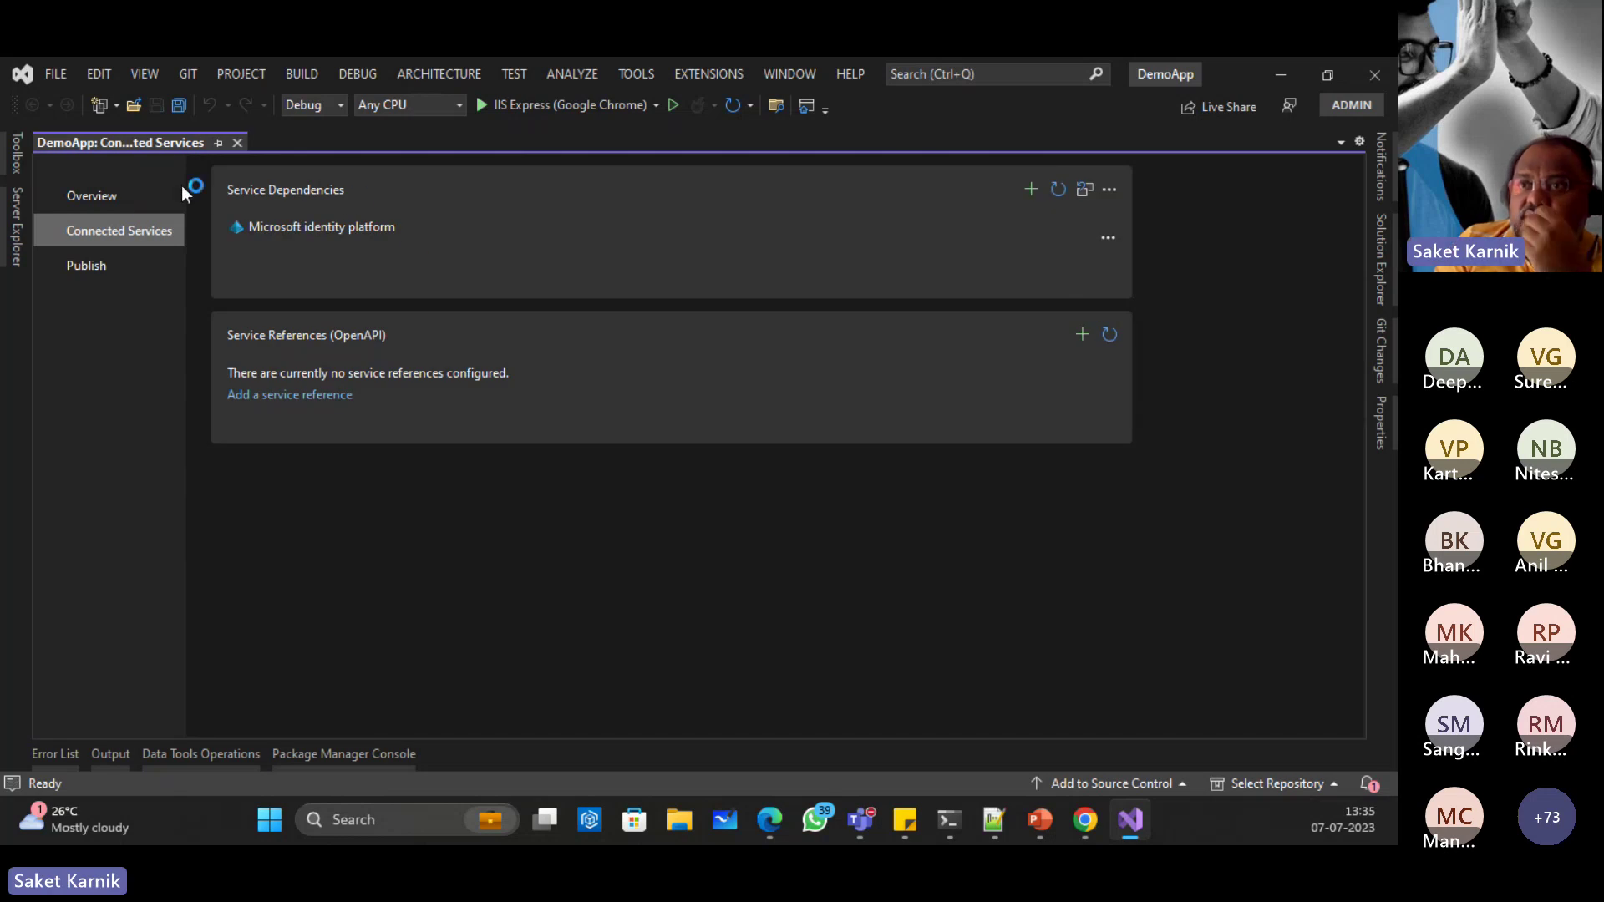
pyautogui.click(1107, 237)
pyautogui.click(1144, 259)
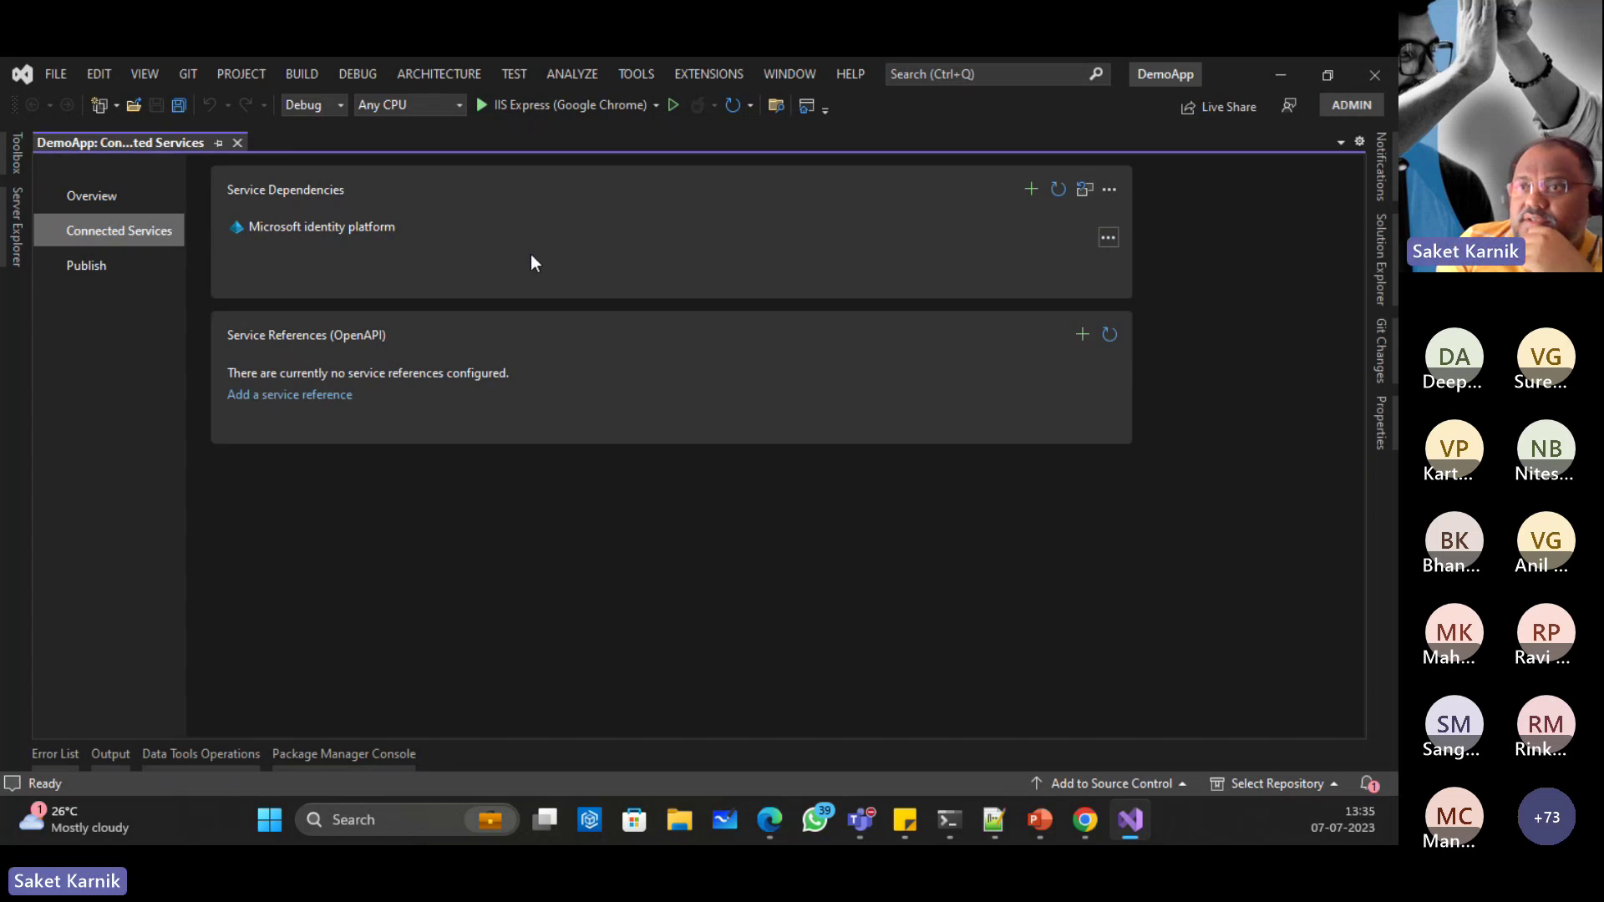
pyautogui.click(883, 682)
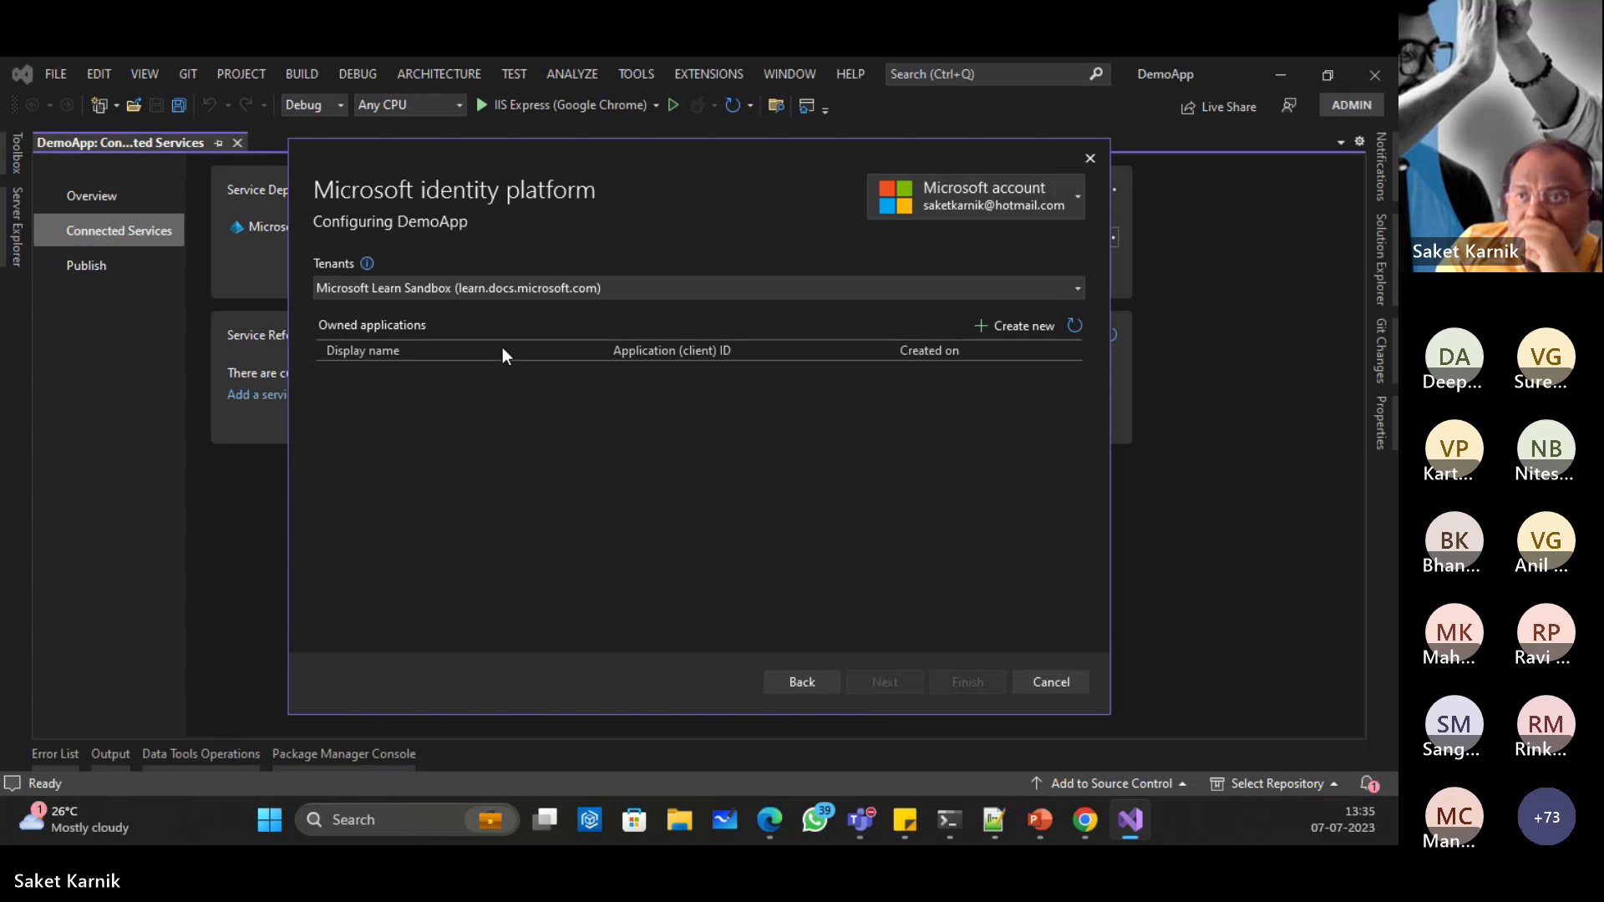
pyautogui.click(466, 289)
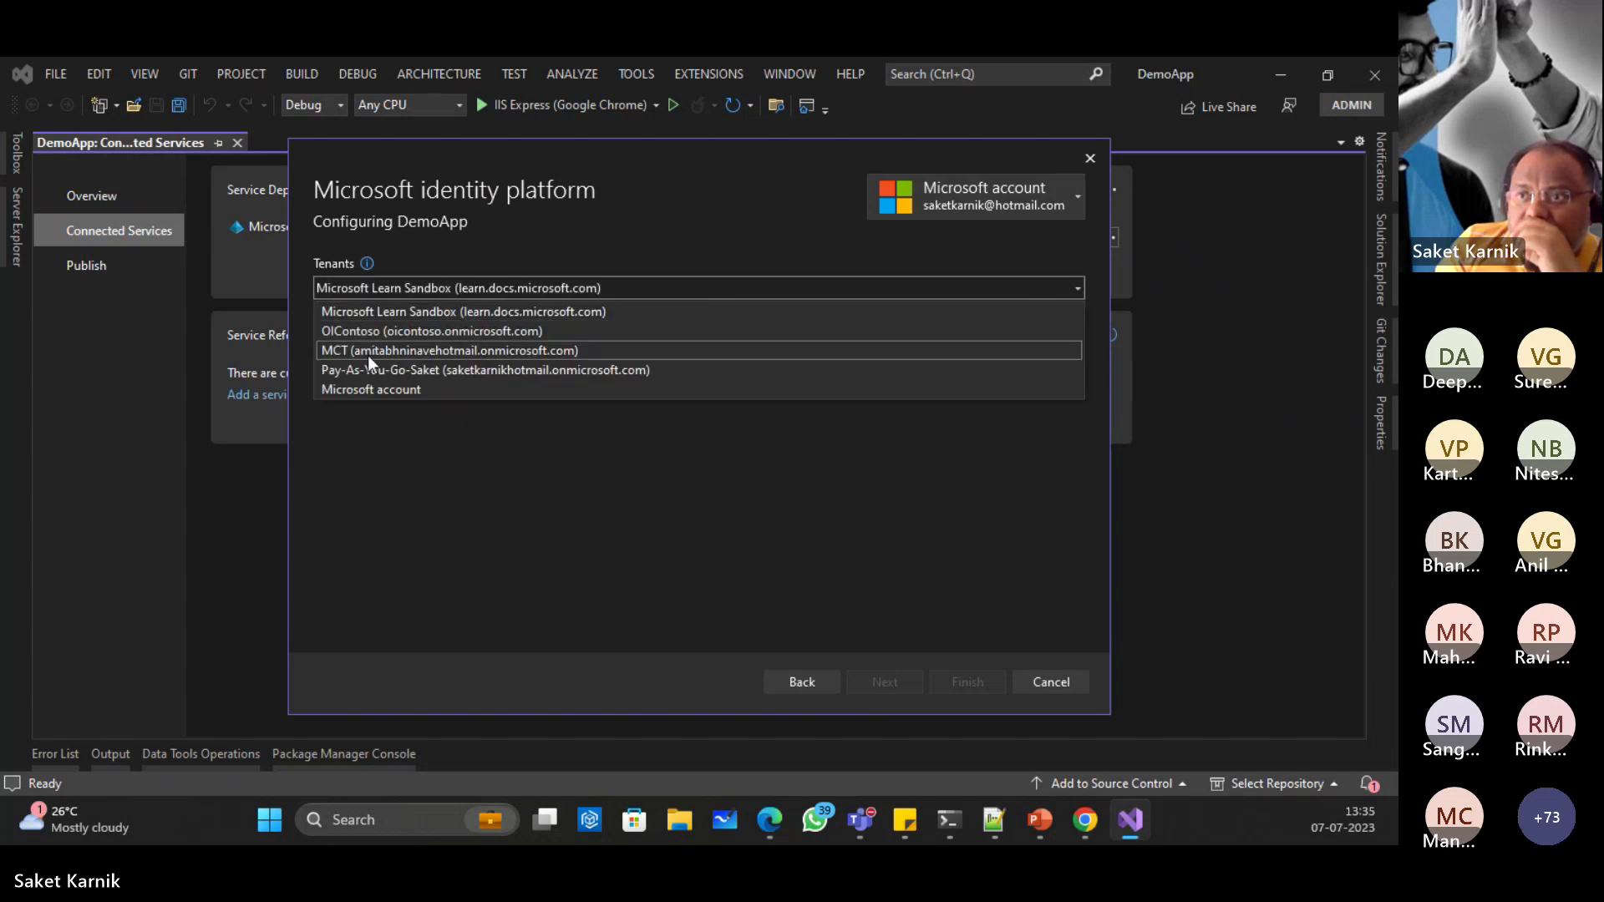
pyautogui.click(368, 333)
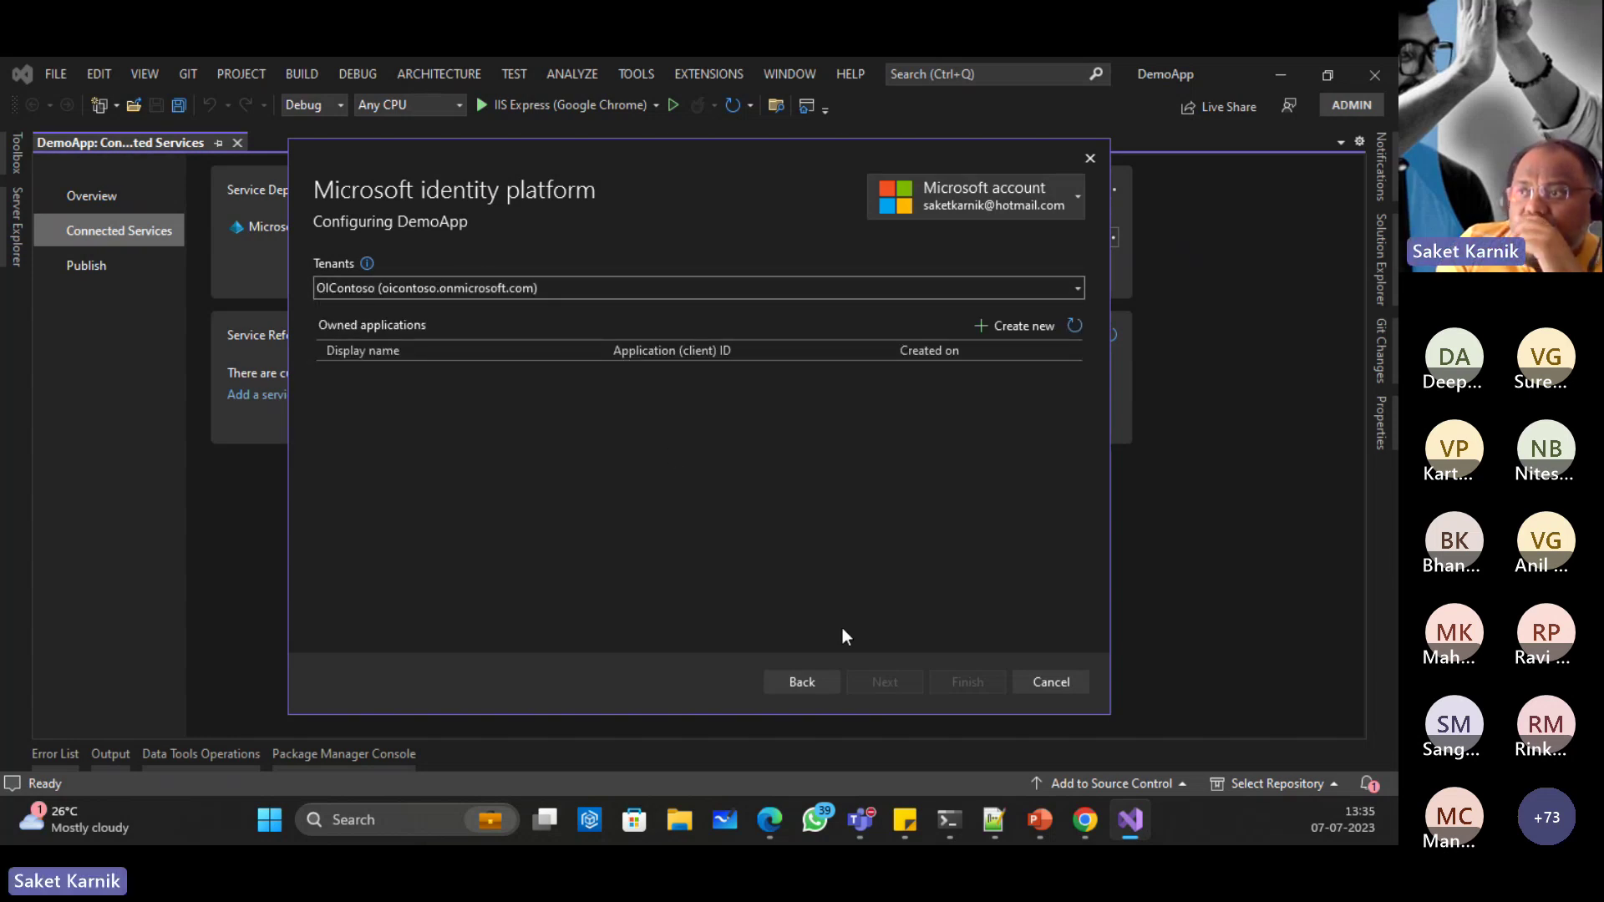
# Step: Try registering a new 'DemoApp' application, then dismiss the failure, cancel and close Visual Studio
pyautogui.click(1025, 325)
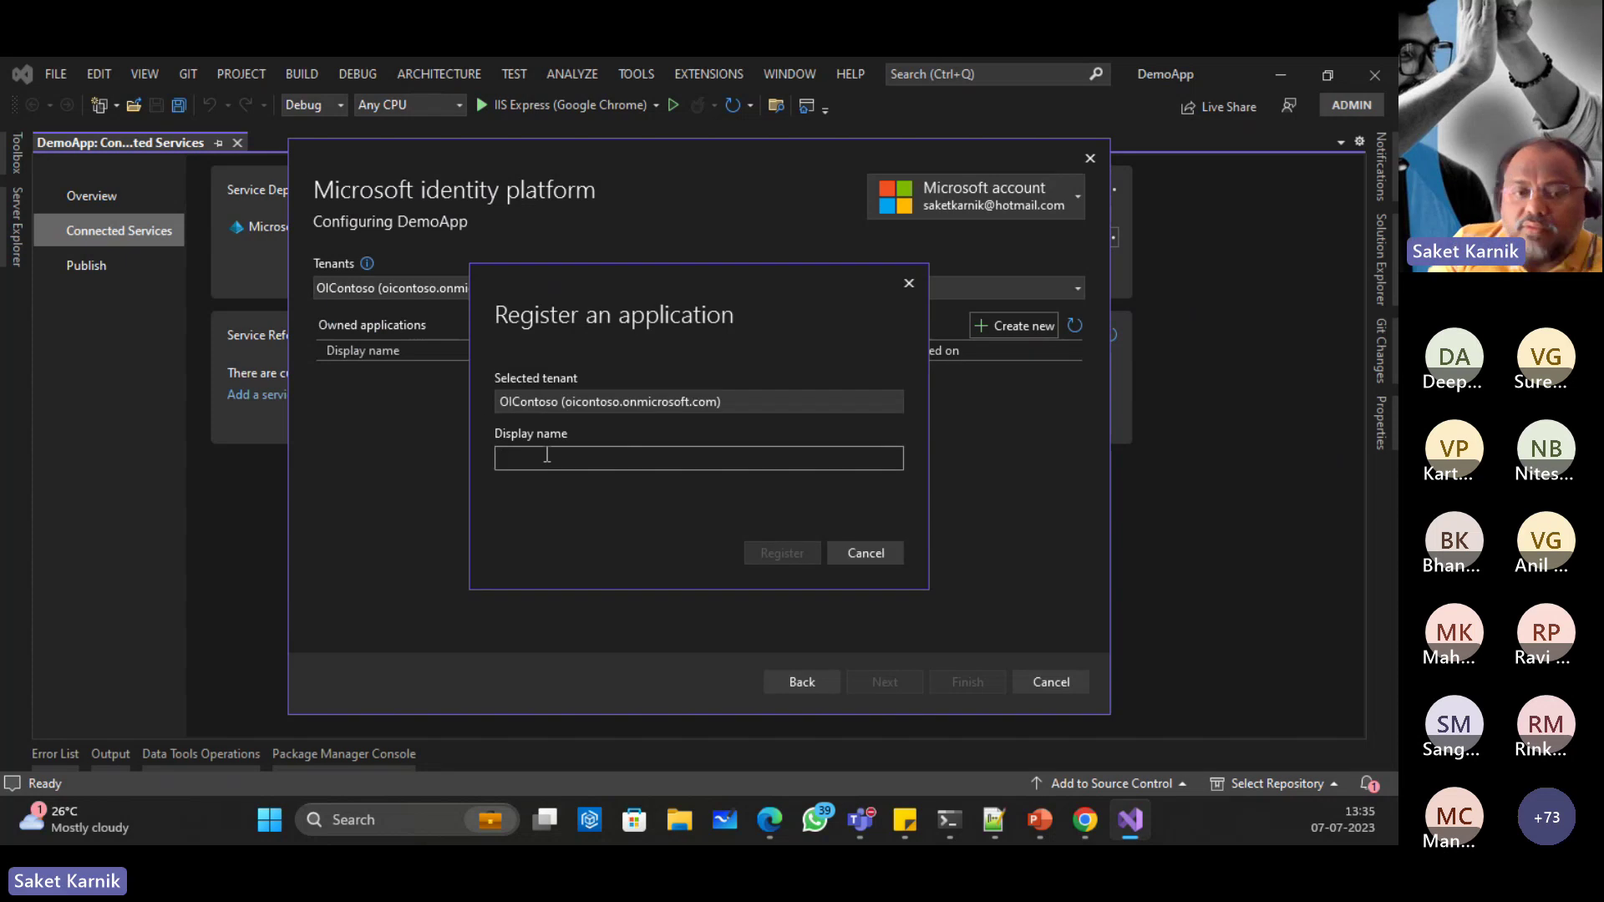
pyautogui.write('Dem')
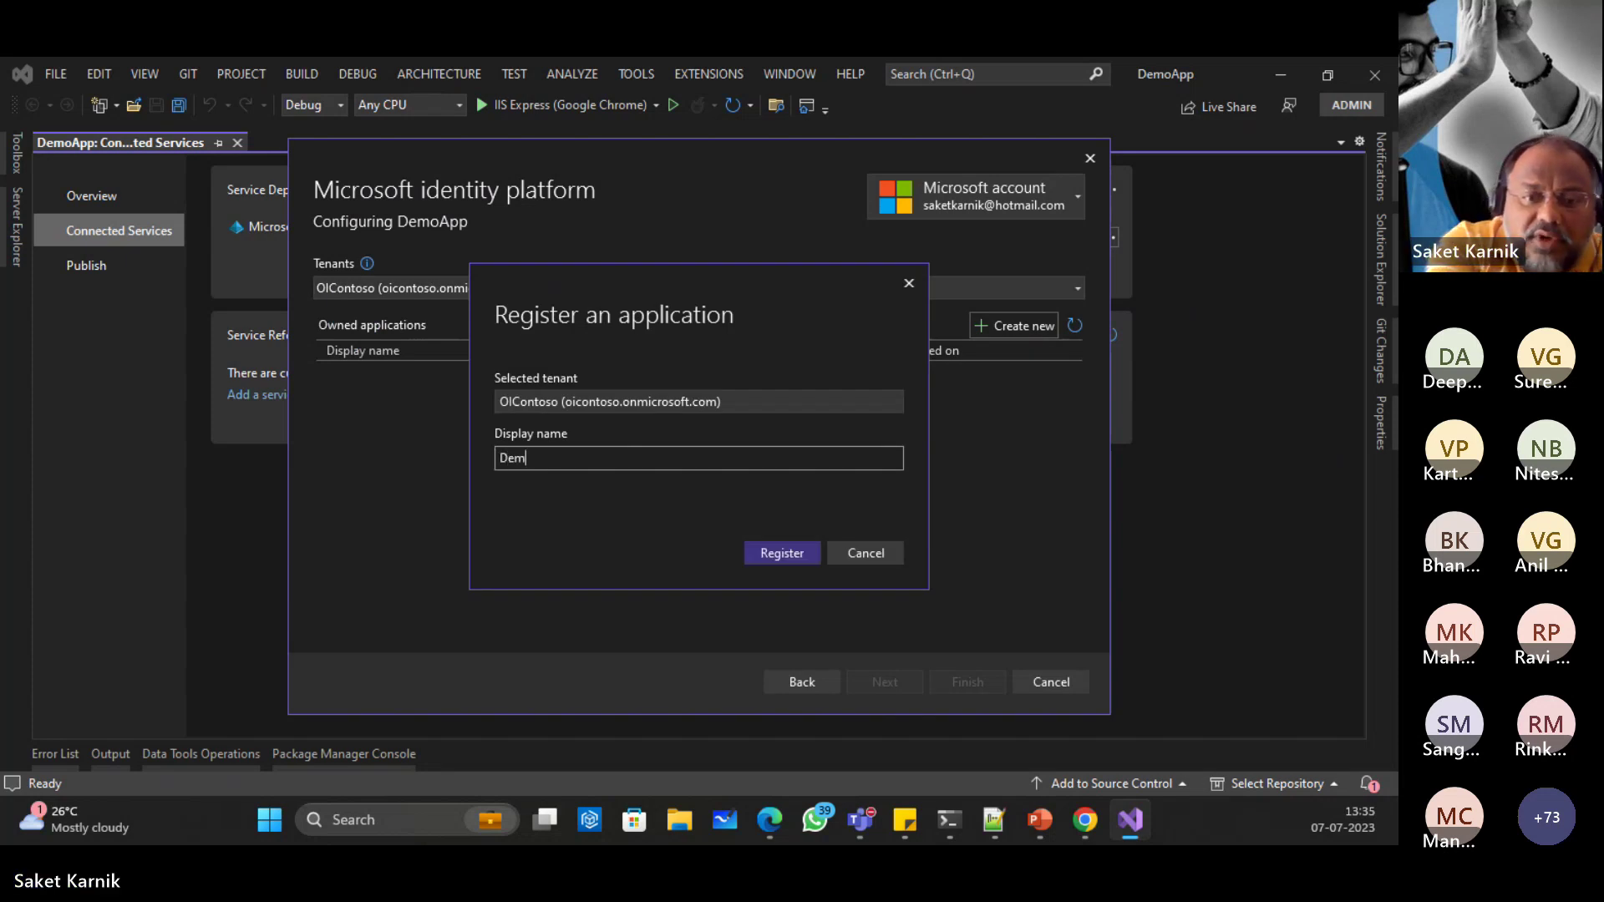
pyautogui.write('oApp')
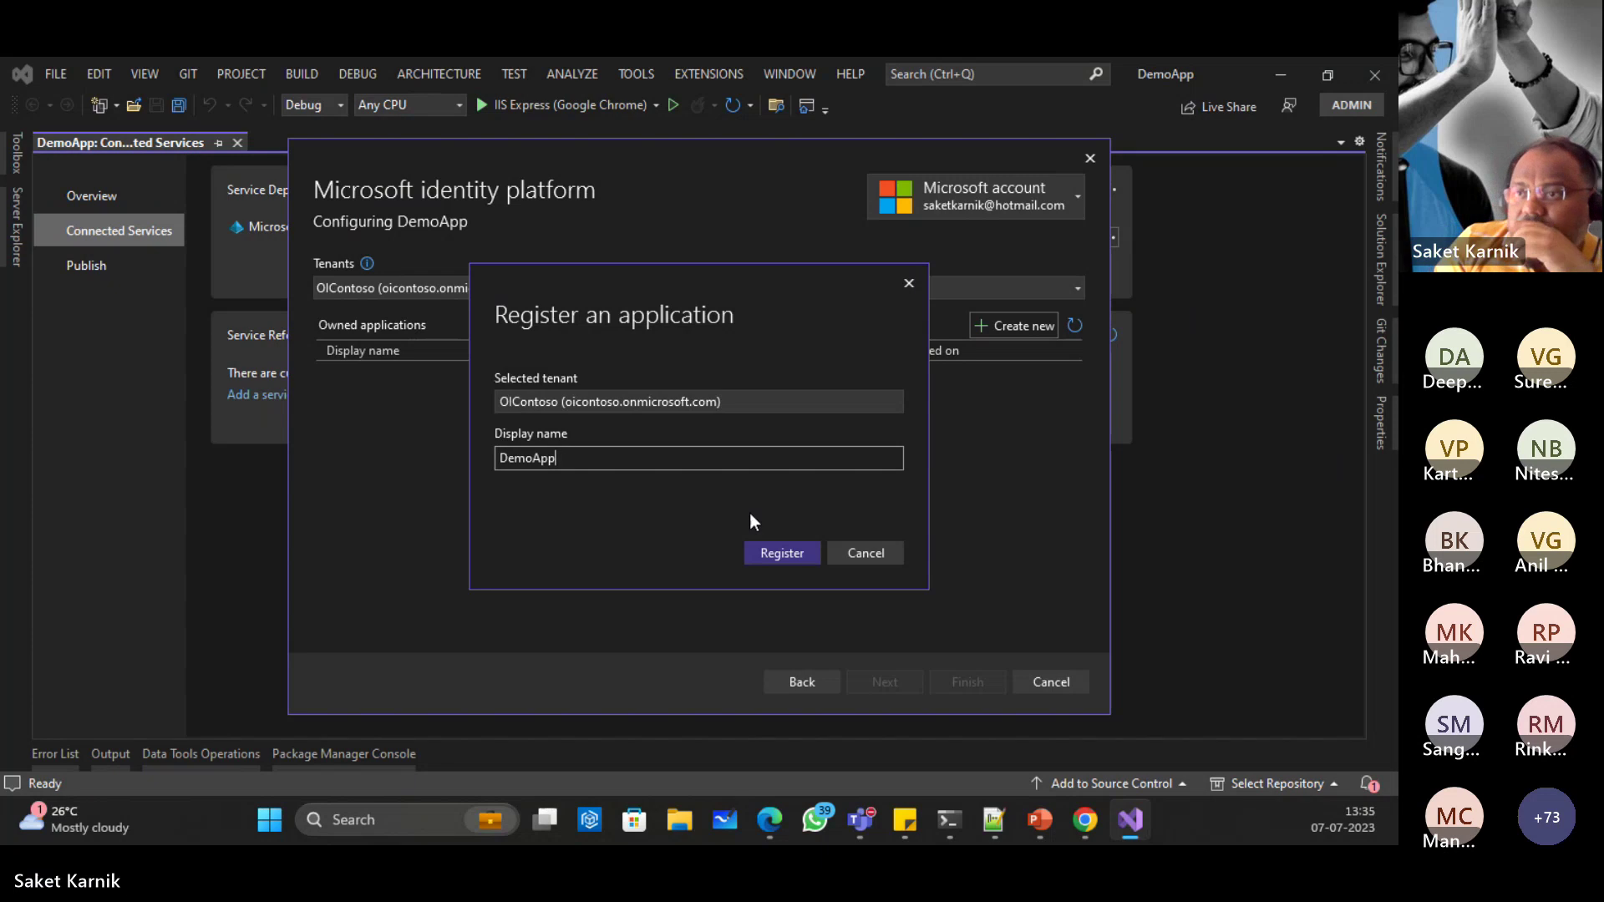
pyautogui.click(789, 553)
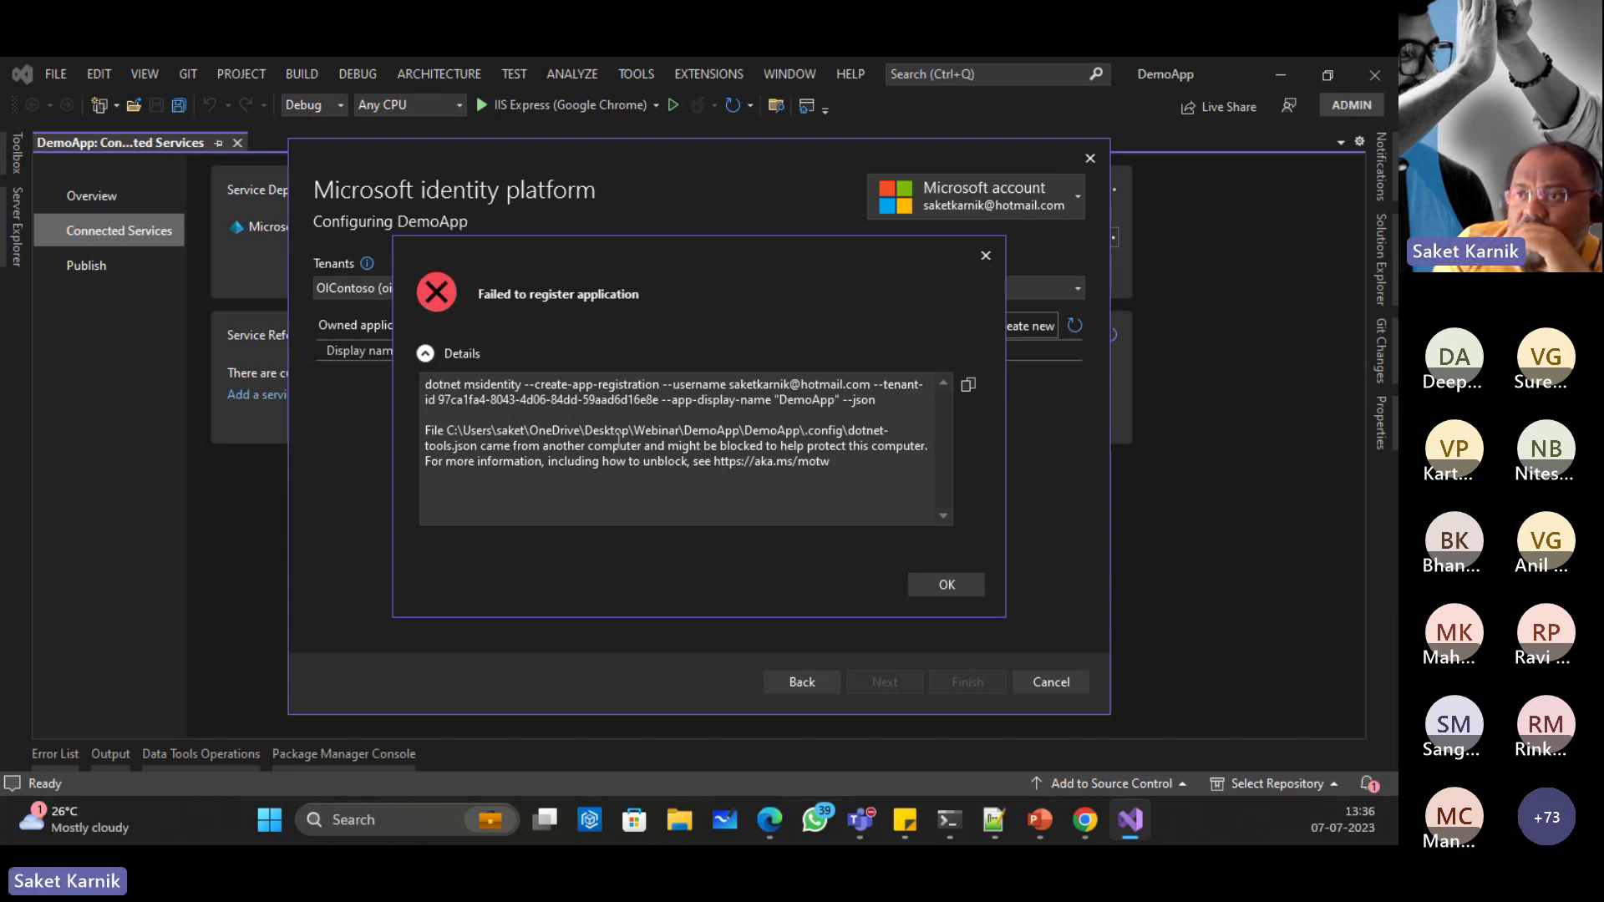
pyautogui.click(956, 590)
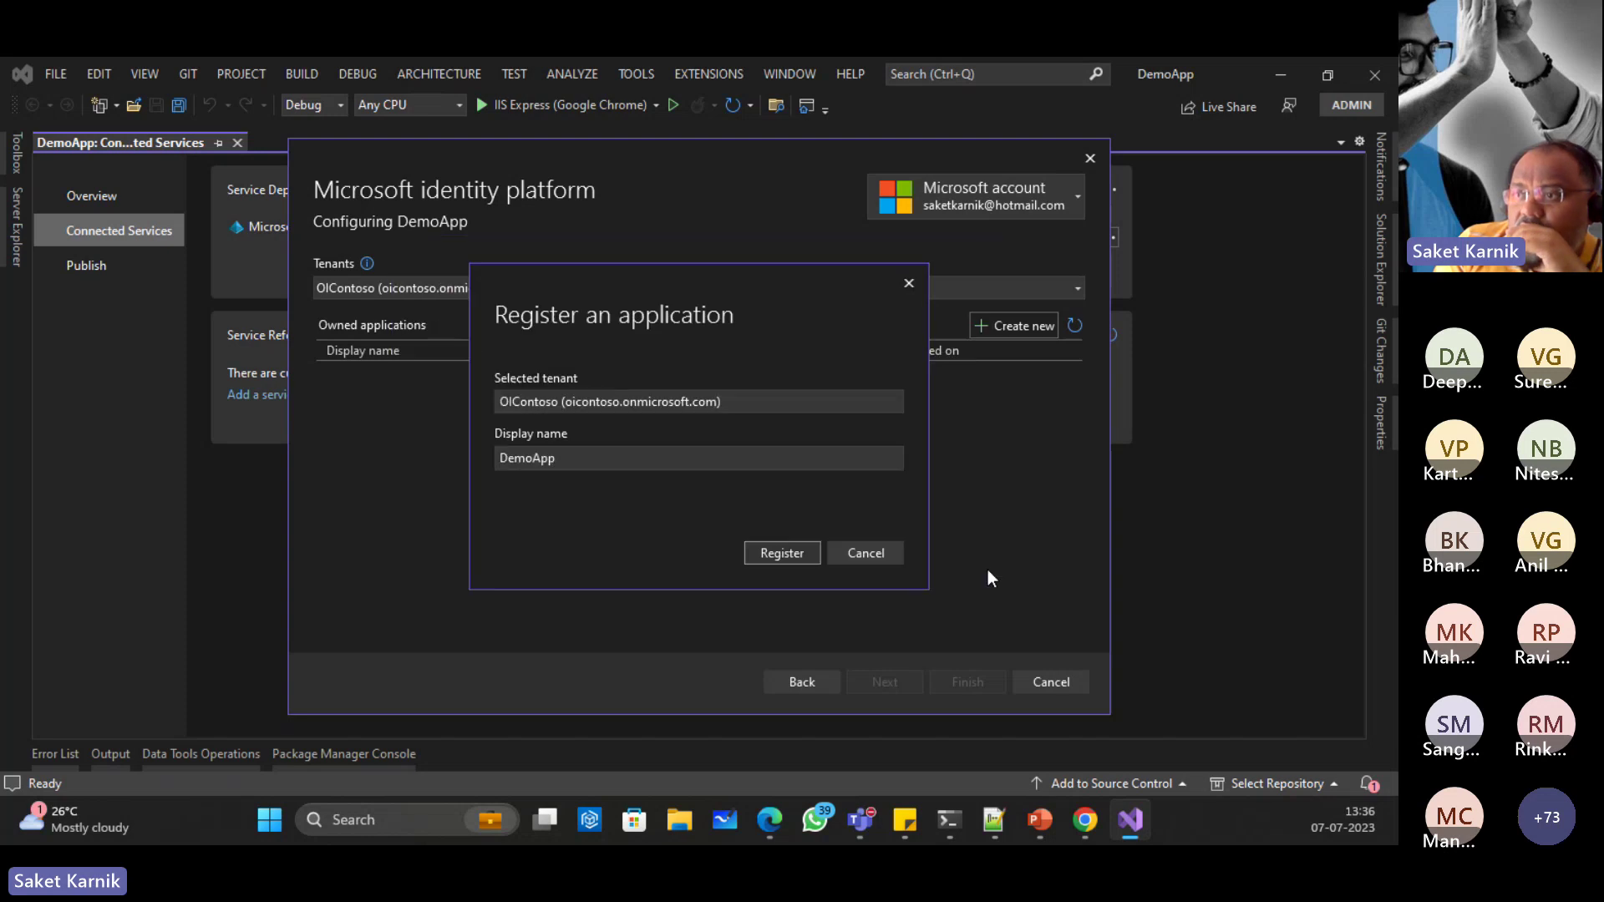
pyautogui.click(838, 547)
pyautogui.click(1069, 689)
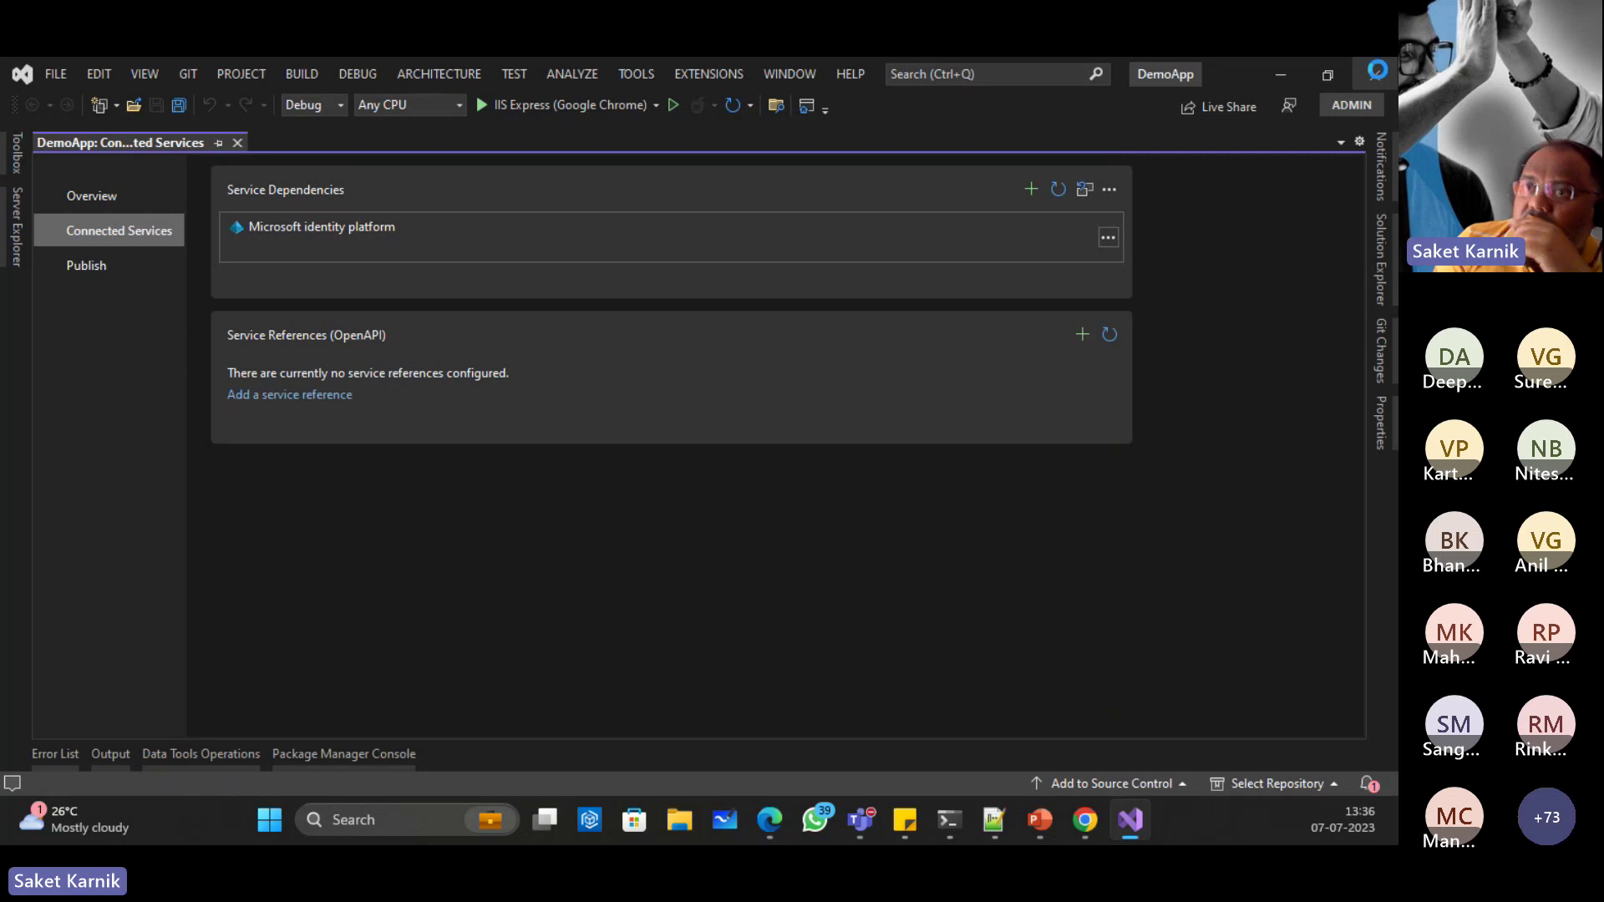
pyautogui.click(1375, 74)
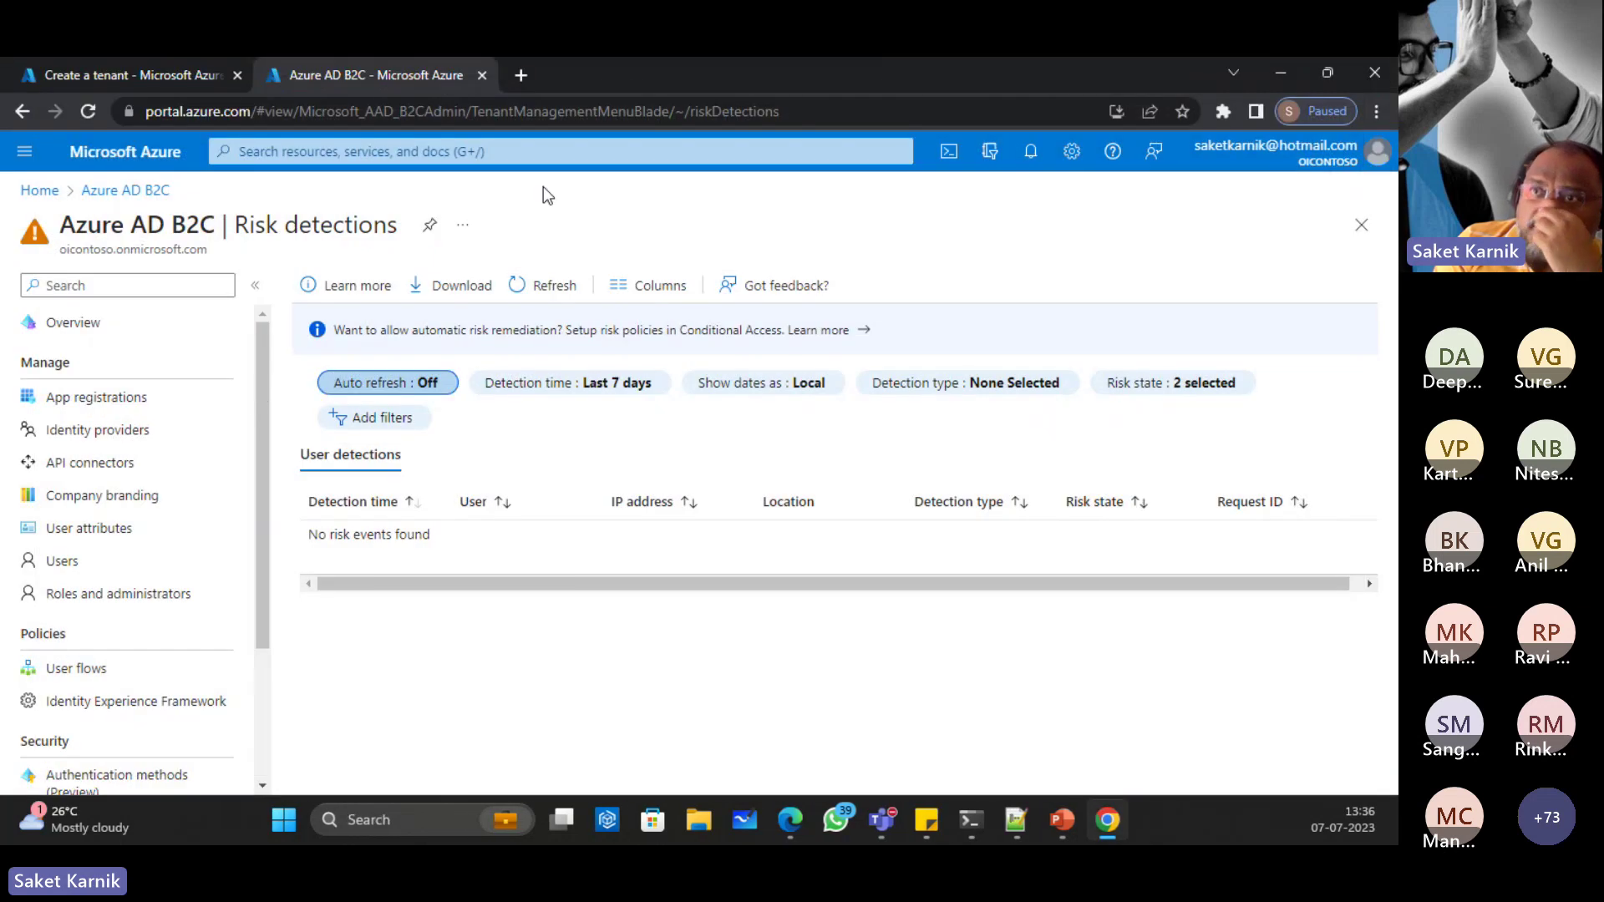
# Step: In File Explorer, select the Webinar folder on the Desktop for copying
pyautogui.click(702, 823)
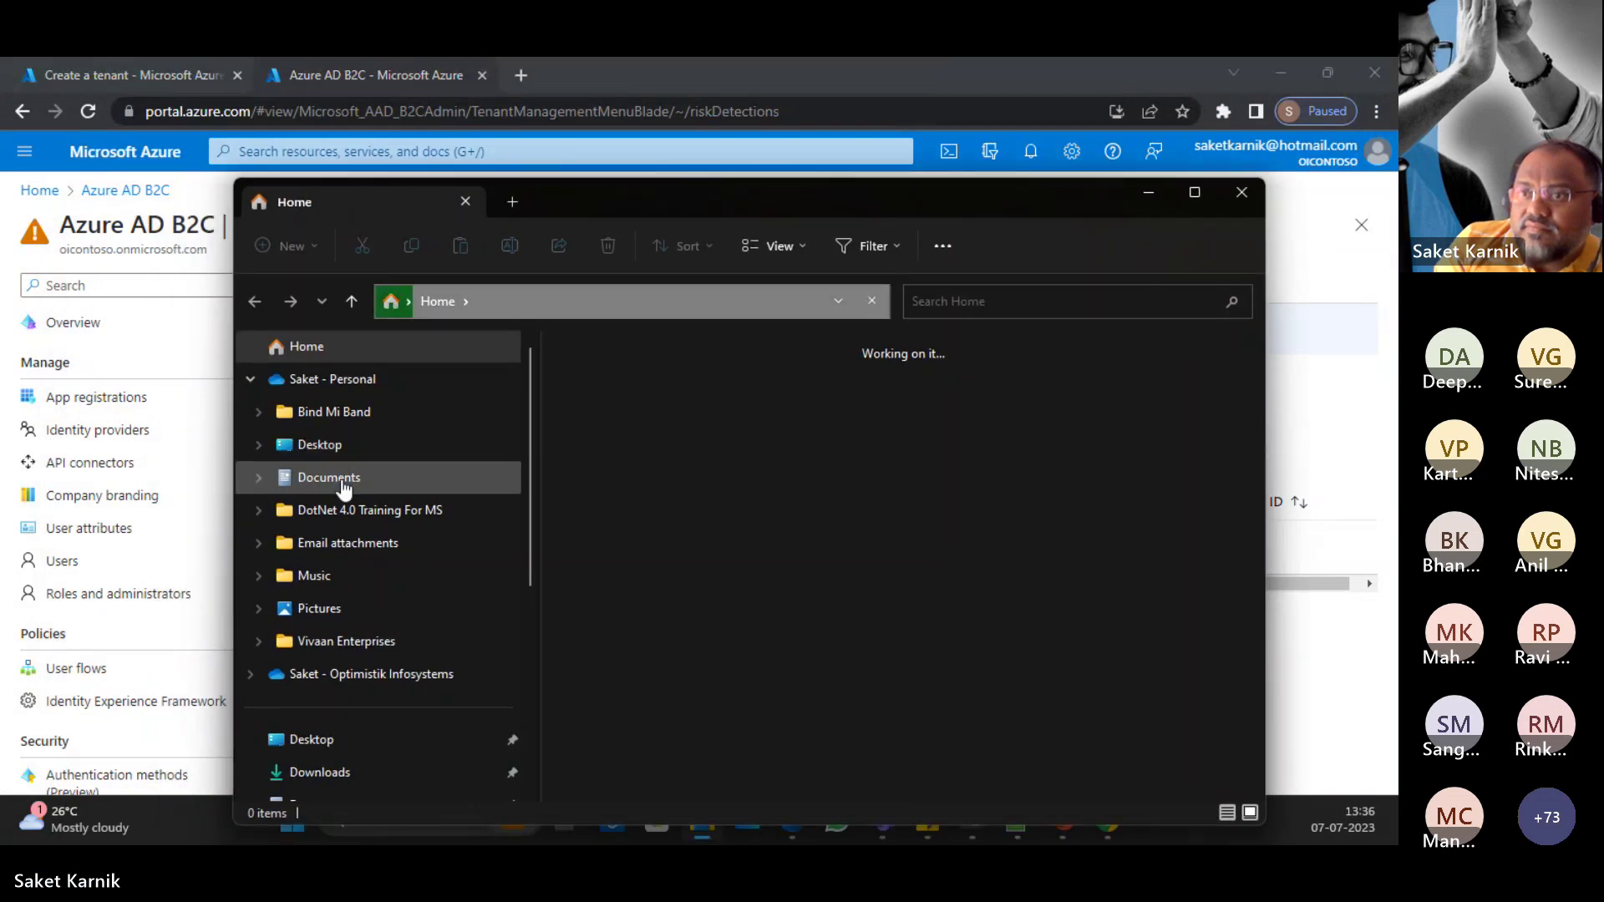
pyautogui.click(309, 446)
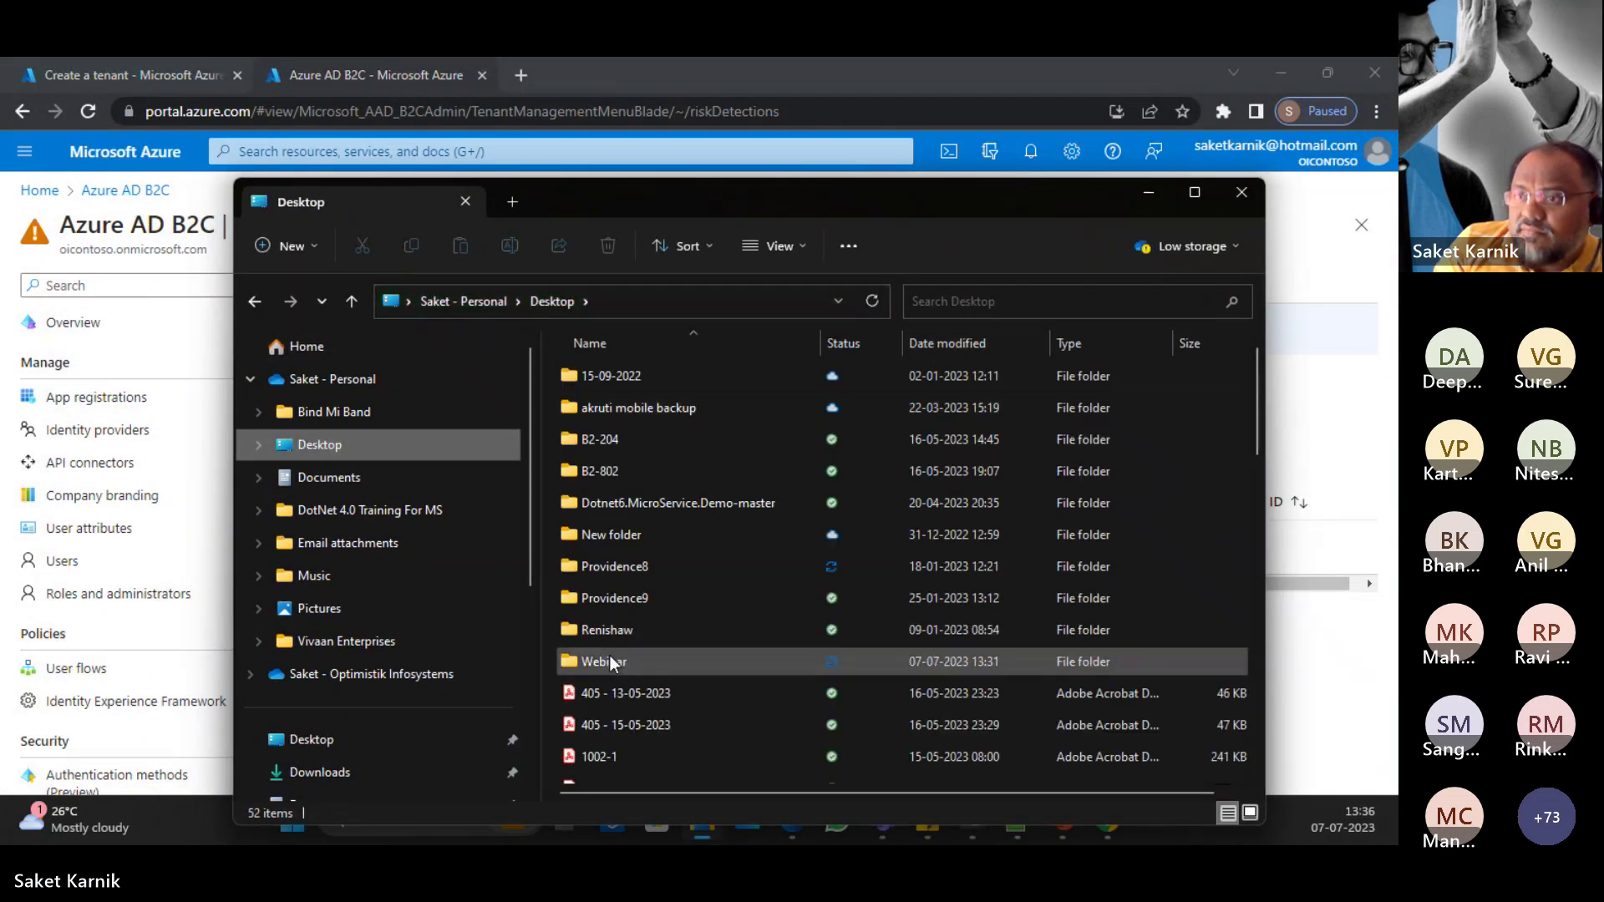
pyautogui.click(612, 662)
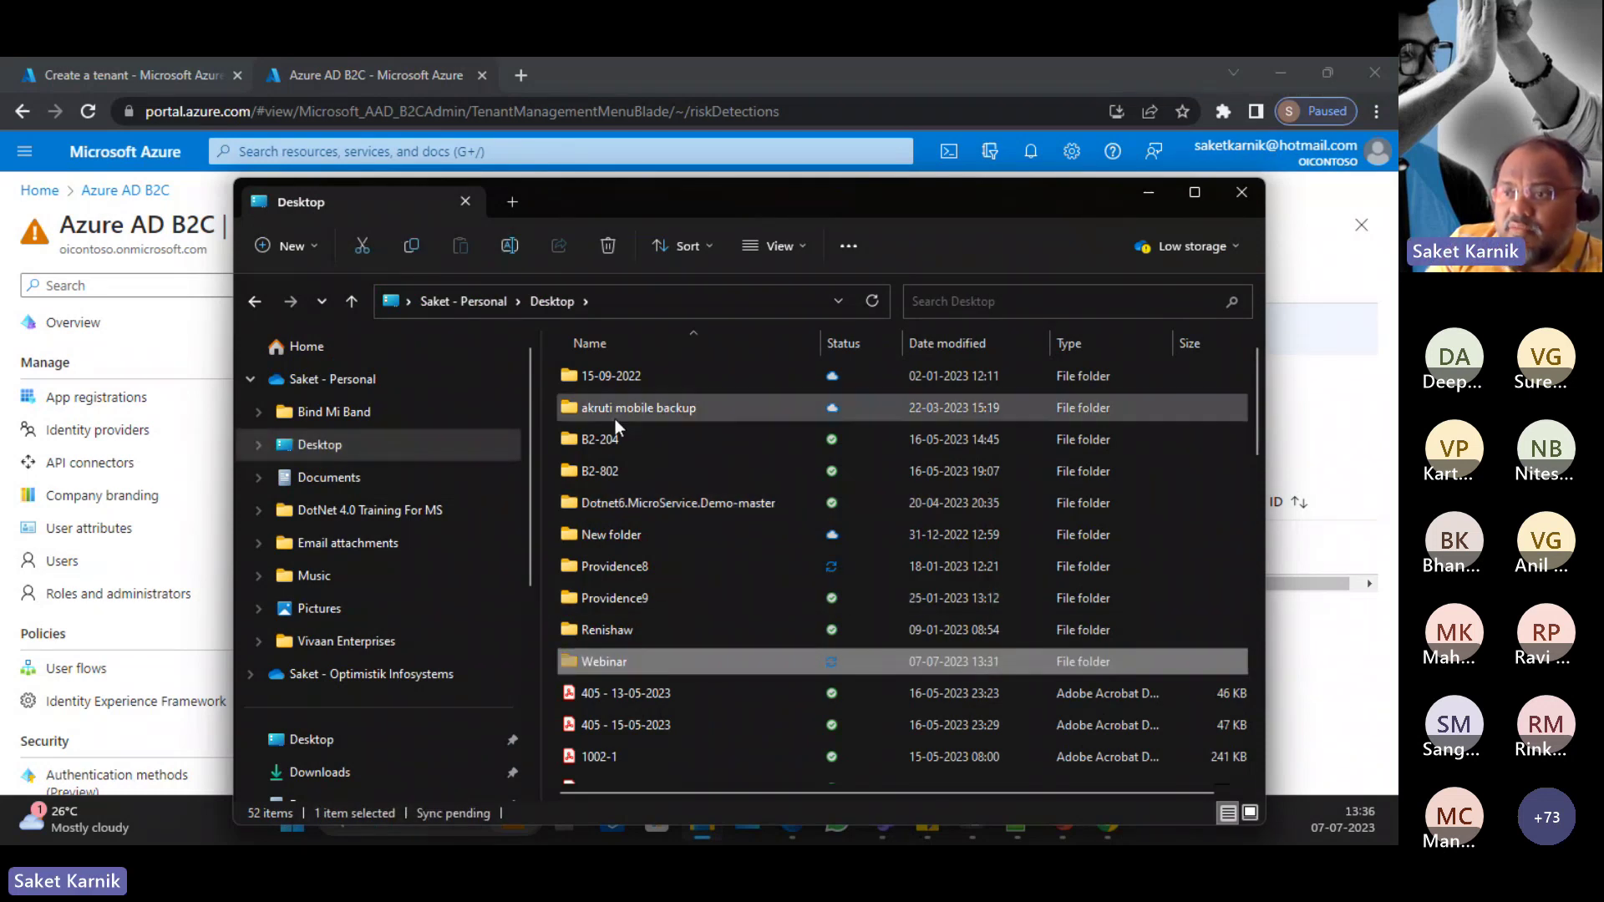
pyautogui.scroll(-3, 357, 620)
pyautogui.scroll(-1, 359, 645)
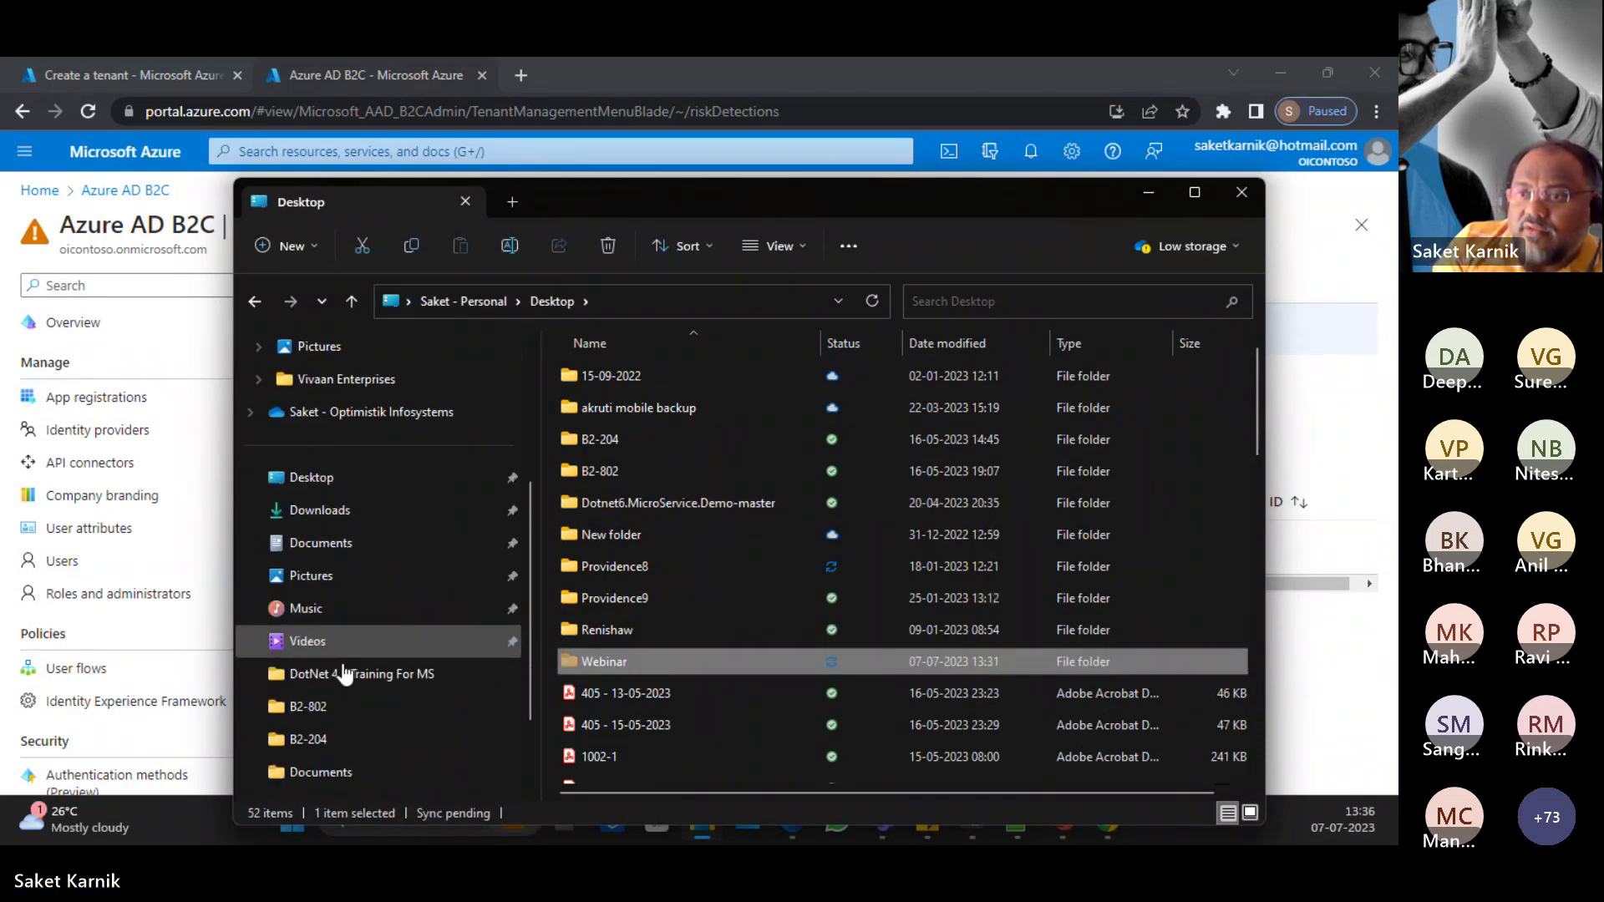
pyautogui.scroll(3, 363, 640)
pyautogui.scroll(-1, 364, 627)
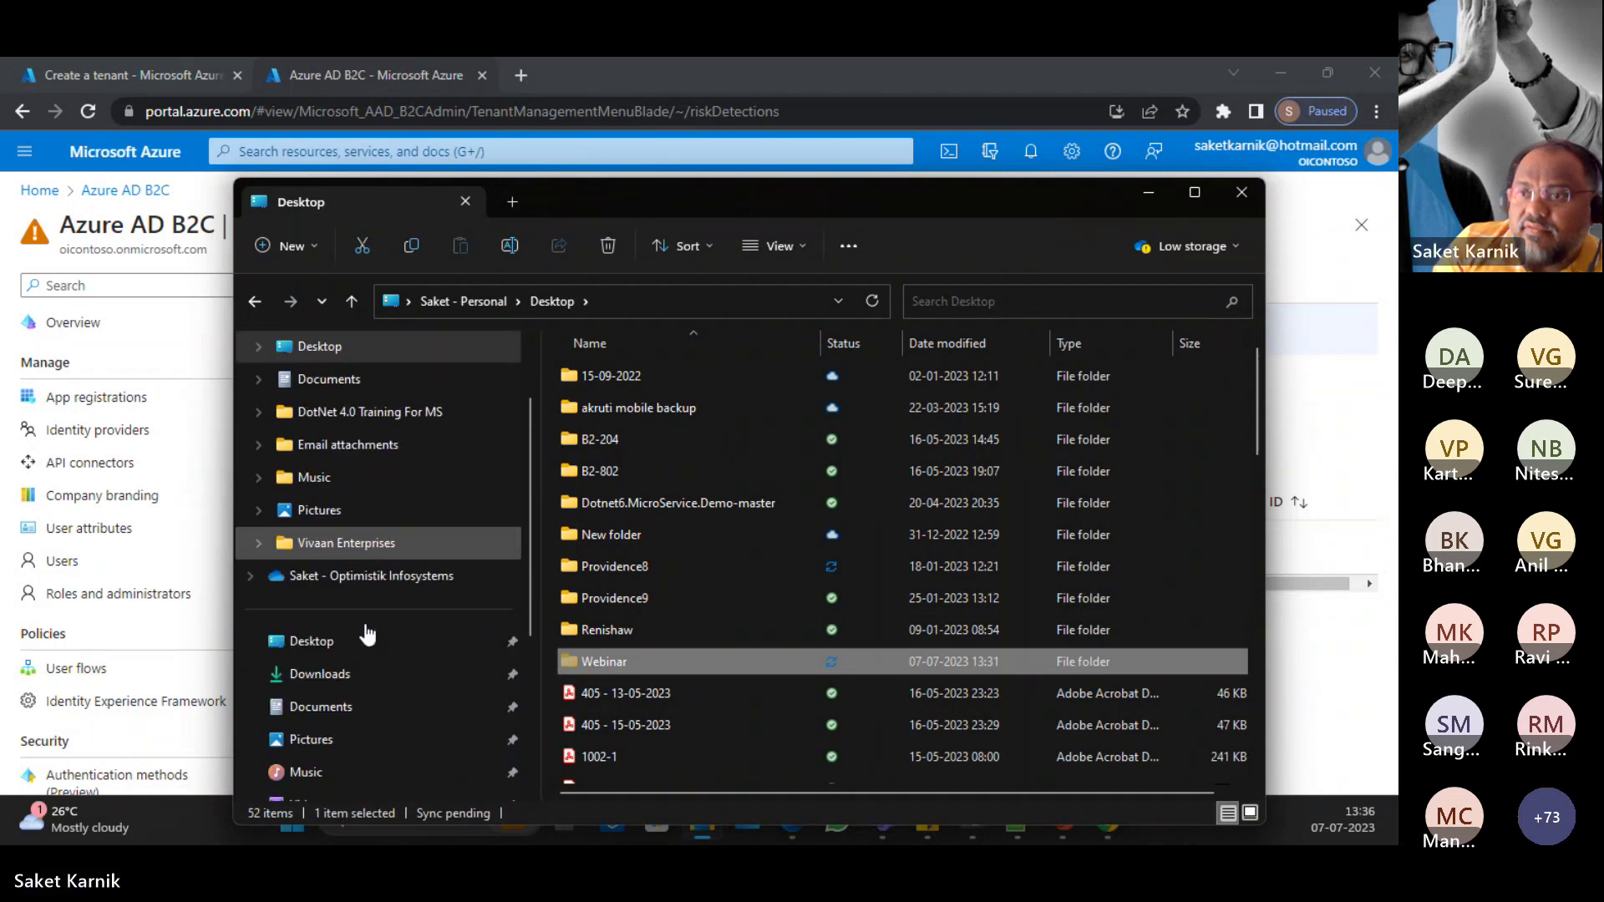
pyautogui.scroll(-1, 369, 623)
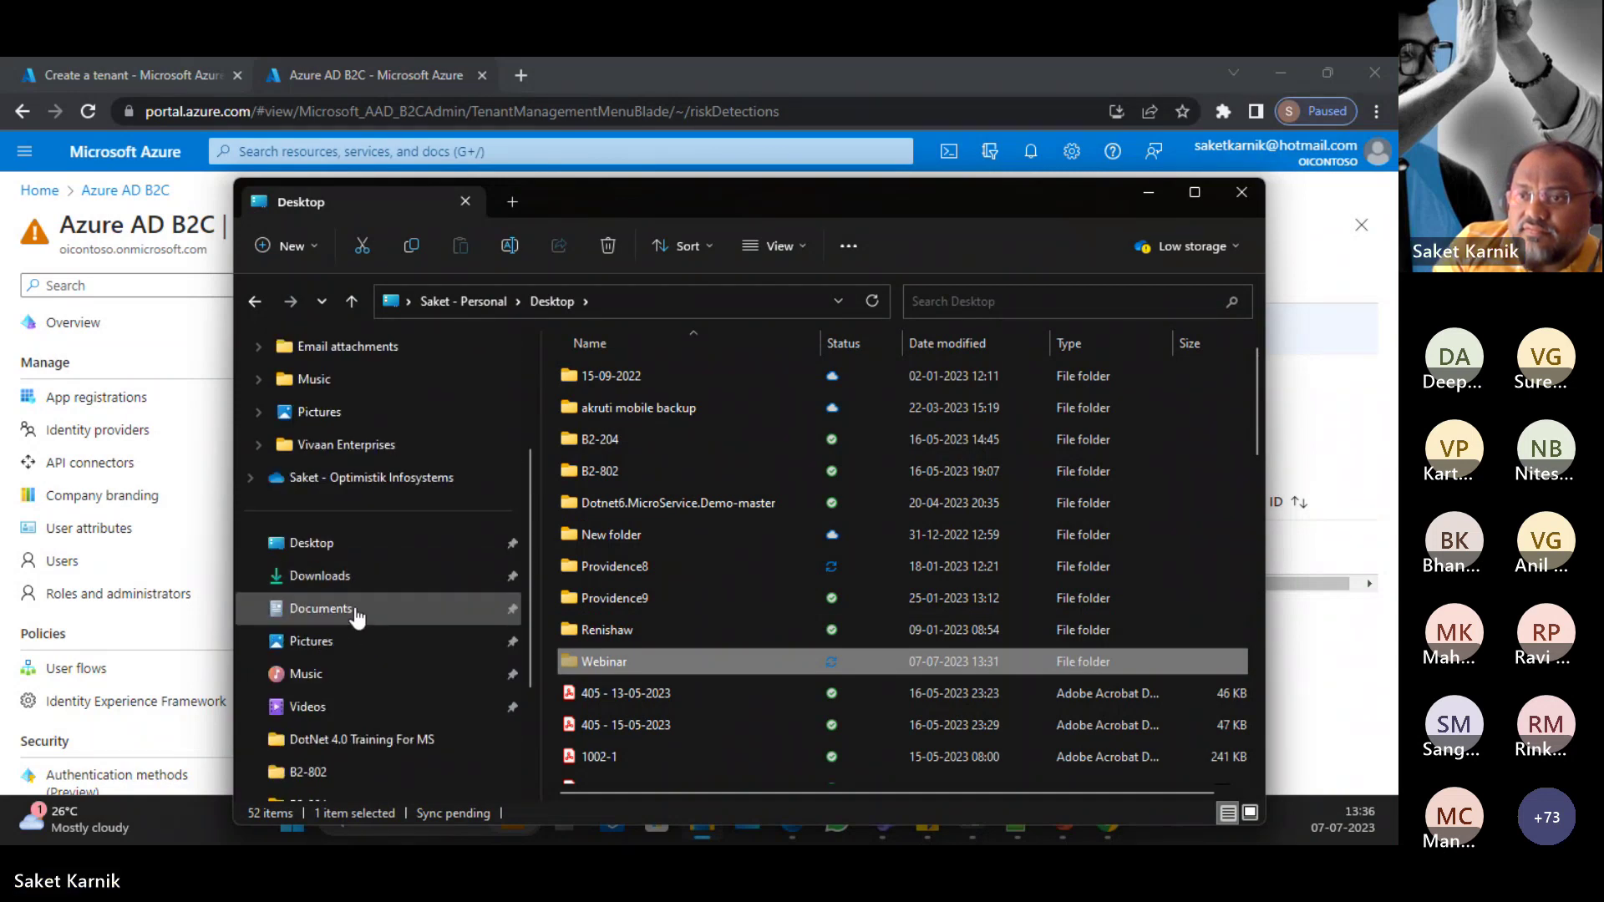
pyautogui.scroll(-2, 368, 628)
# Step: Paste Webinar onto the C: drive and open Webinar\DemoApp\DemoApp.sln
pyautogui.click(338, 665)
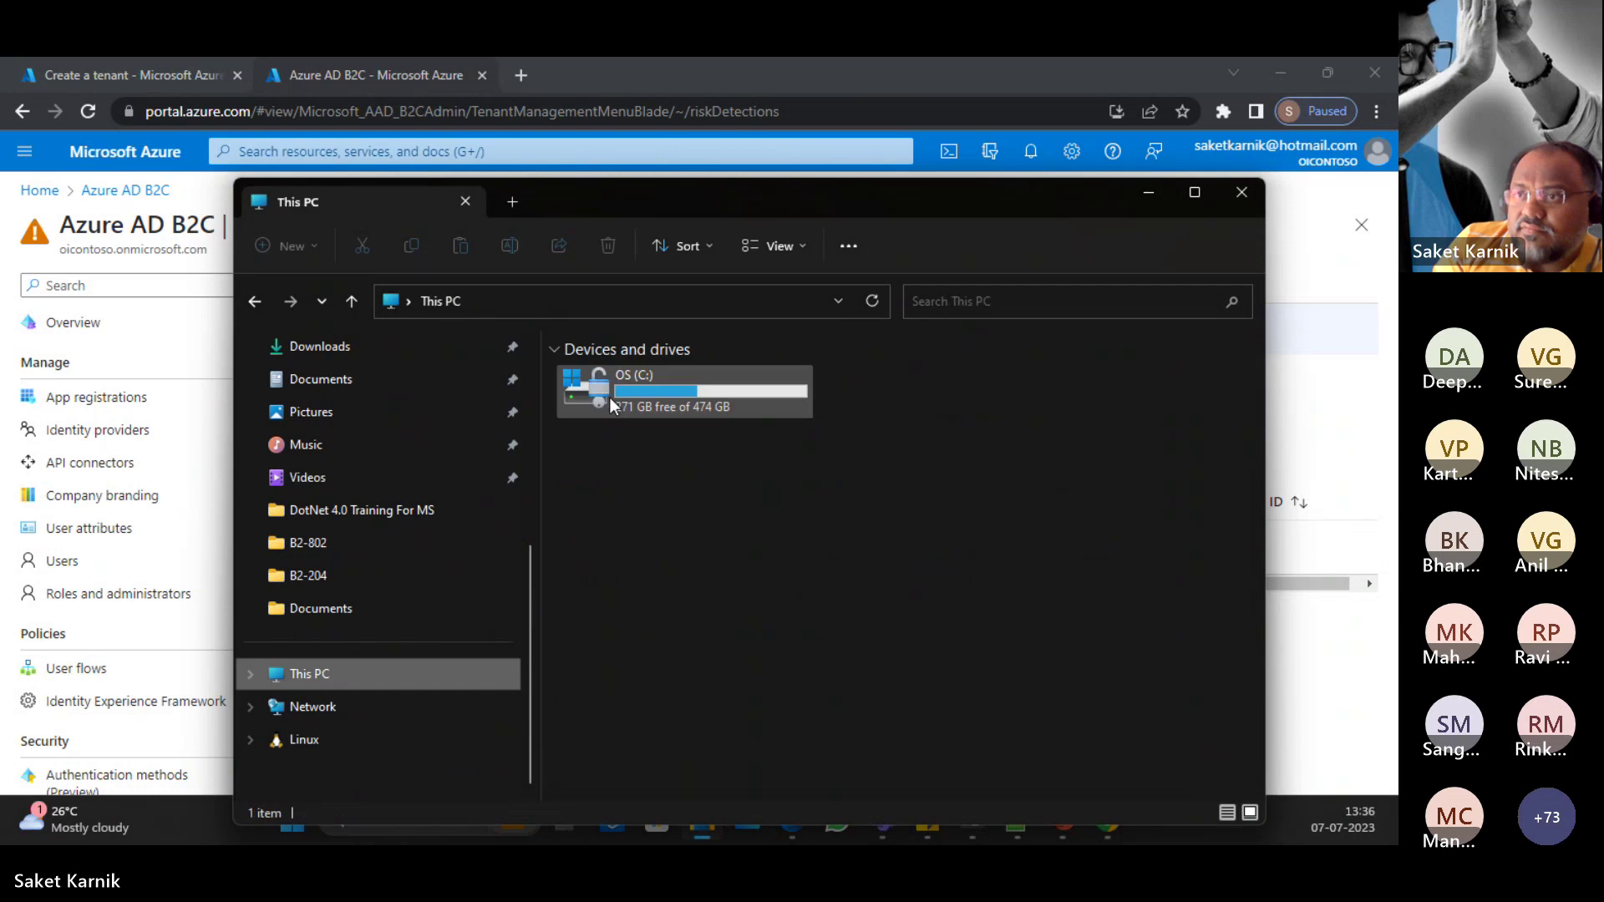
pyautogui.doubleClick(635, 375)
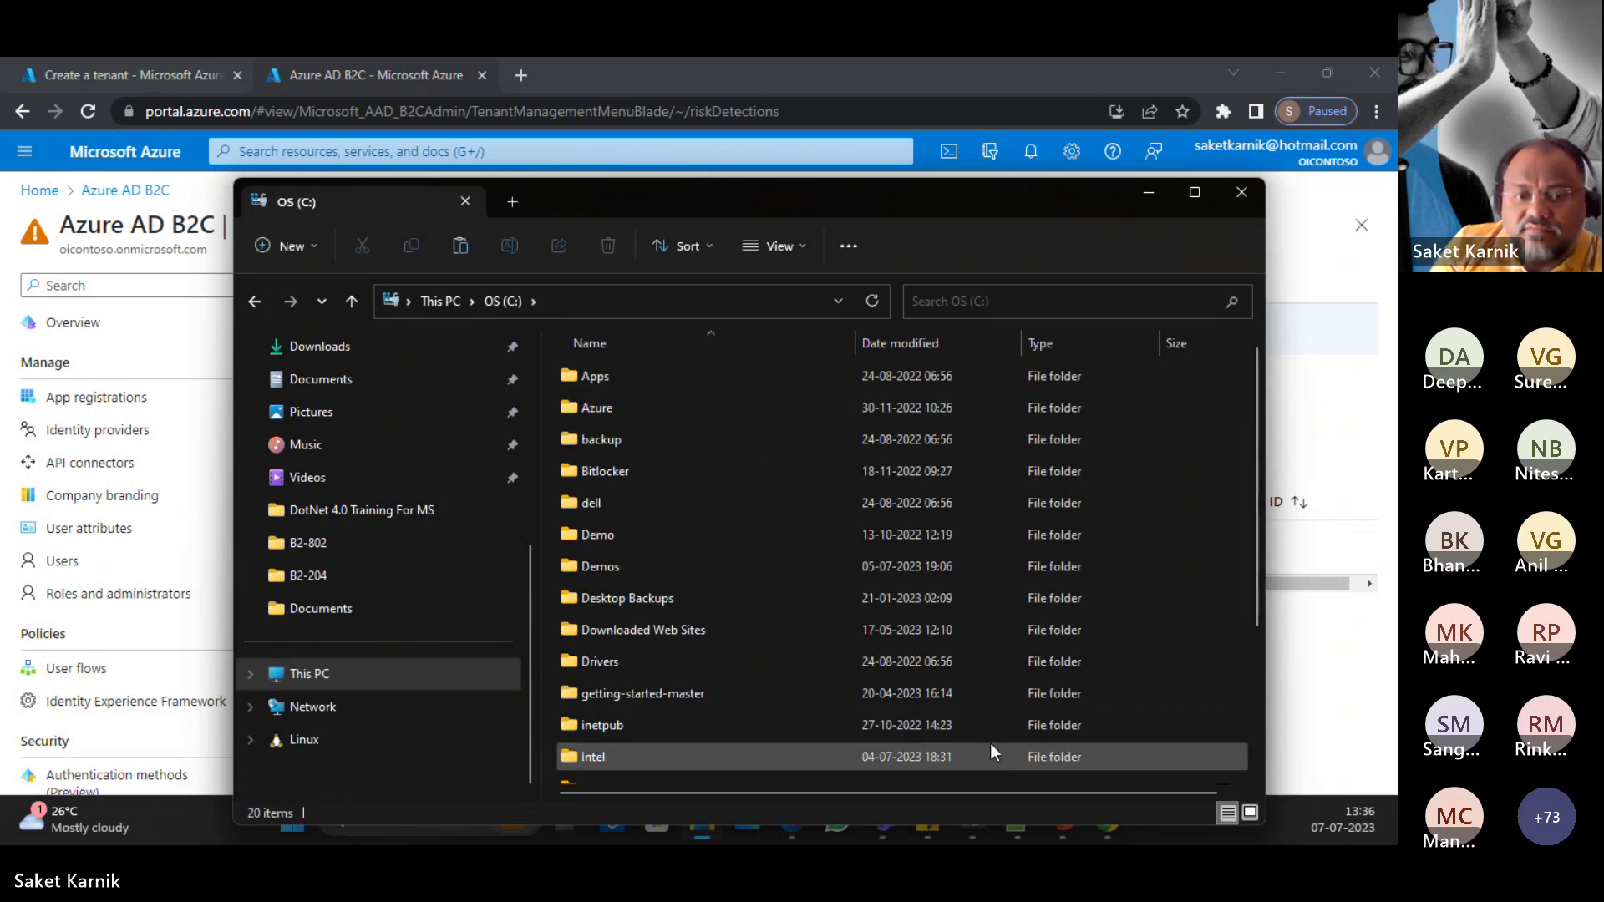
pyautogui.hotkey('ctrl', 'v')
pyautogui.doubleClick(612, 770)
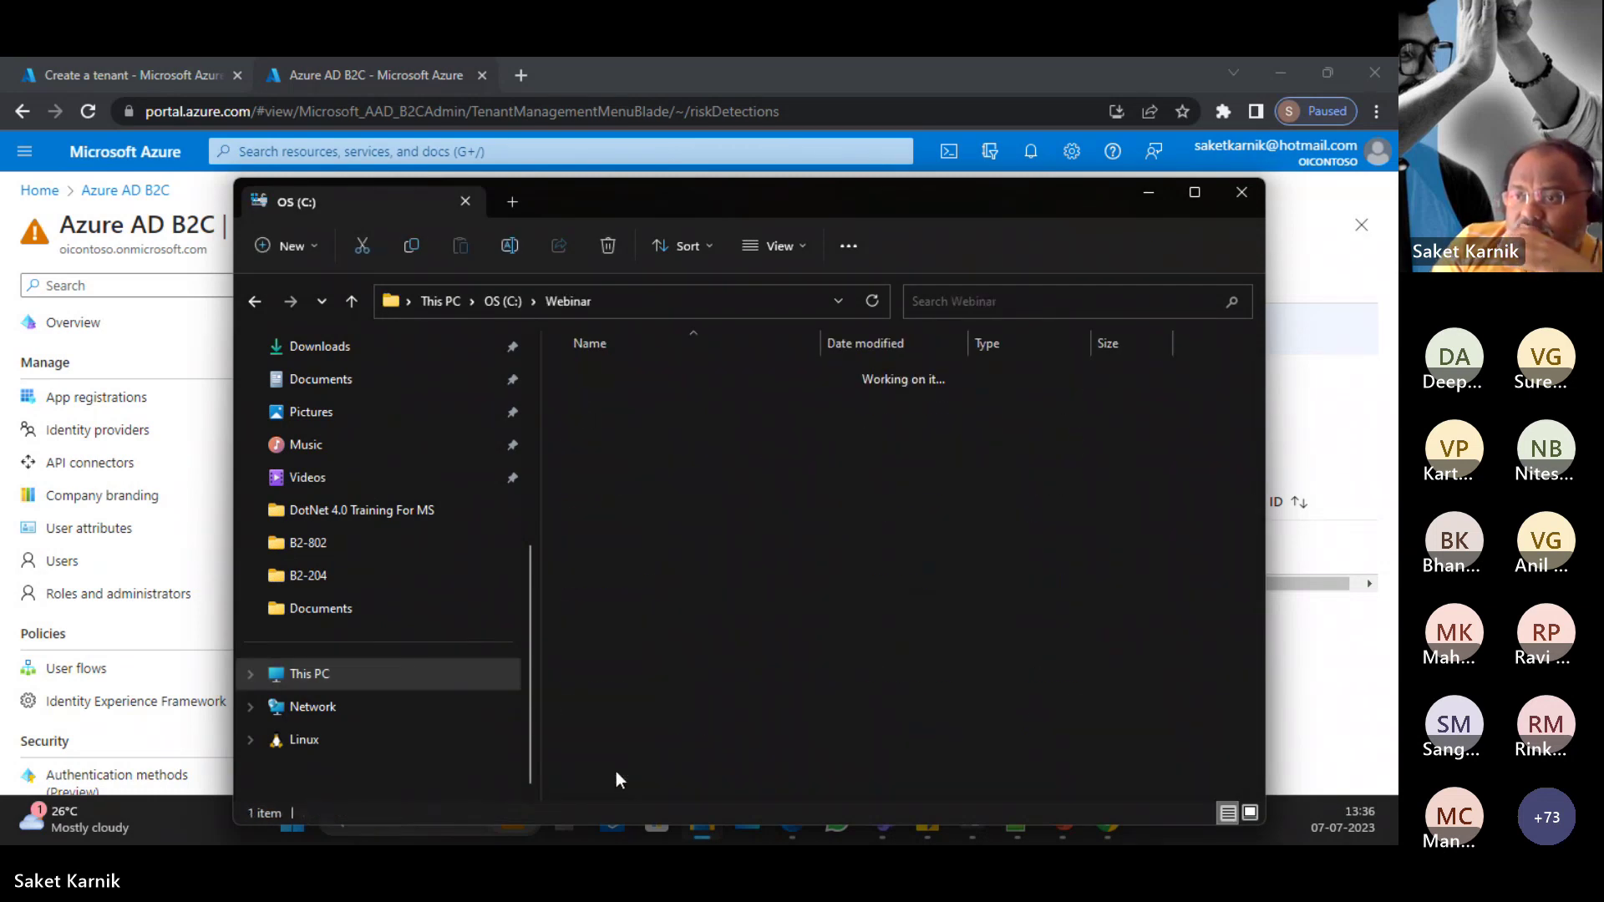
pyautogui.doubleClick(613, 389)
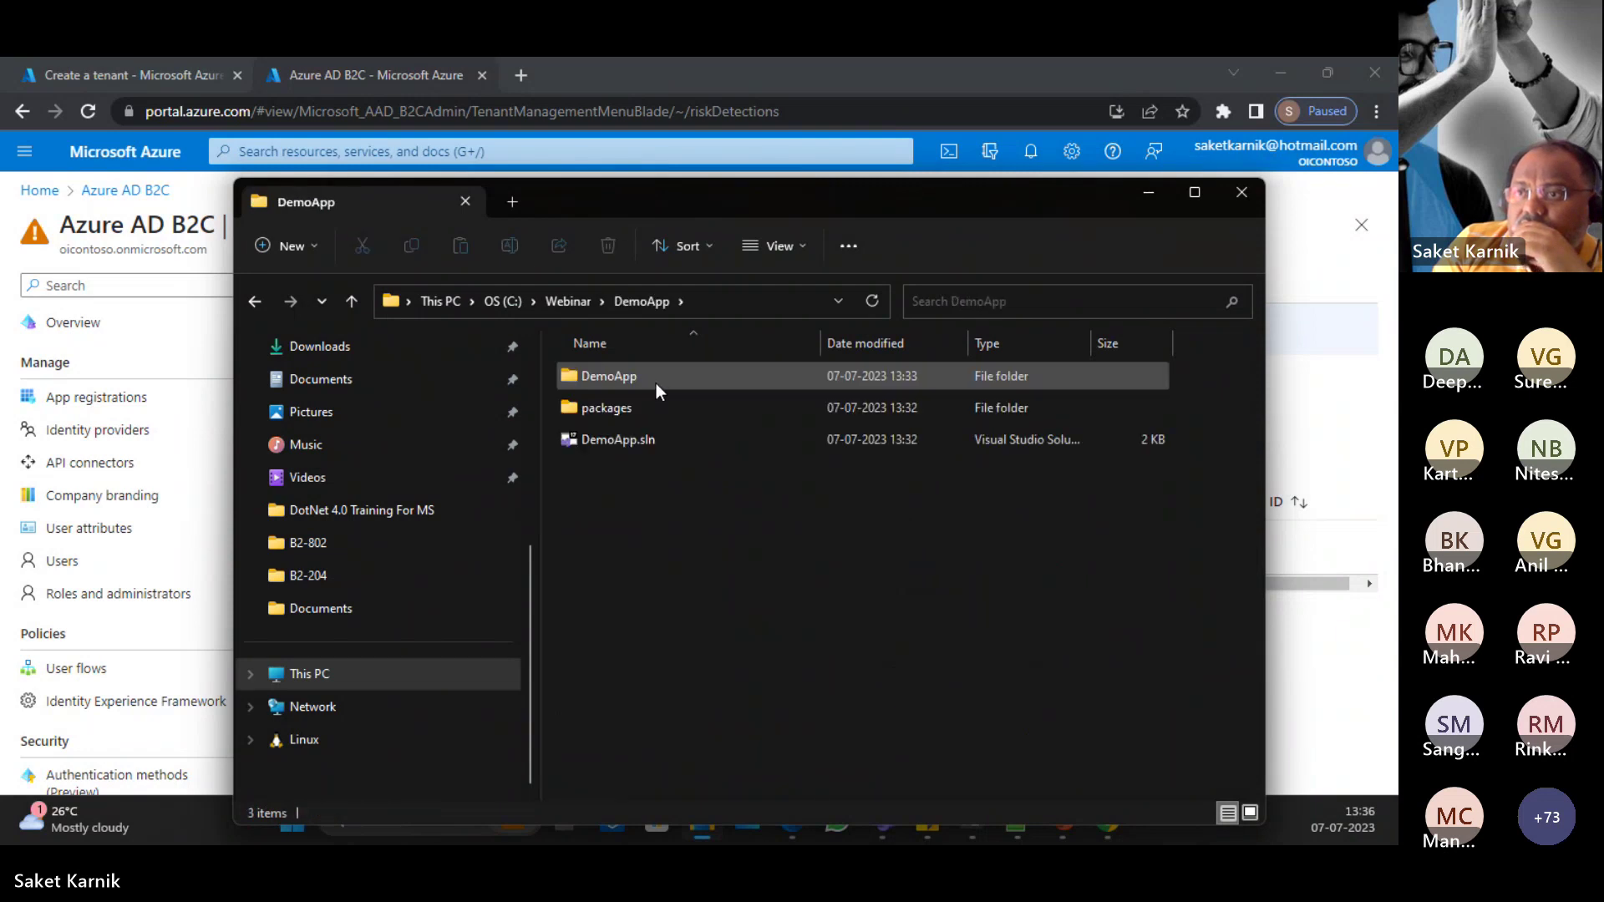
pyautogui.doubleClick(629, 440)
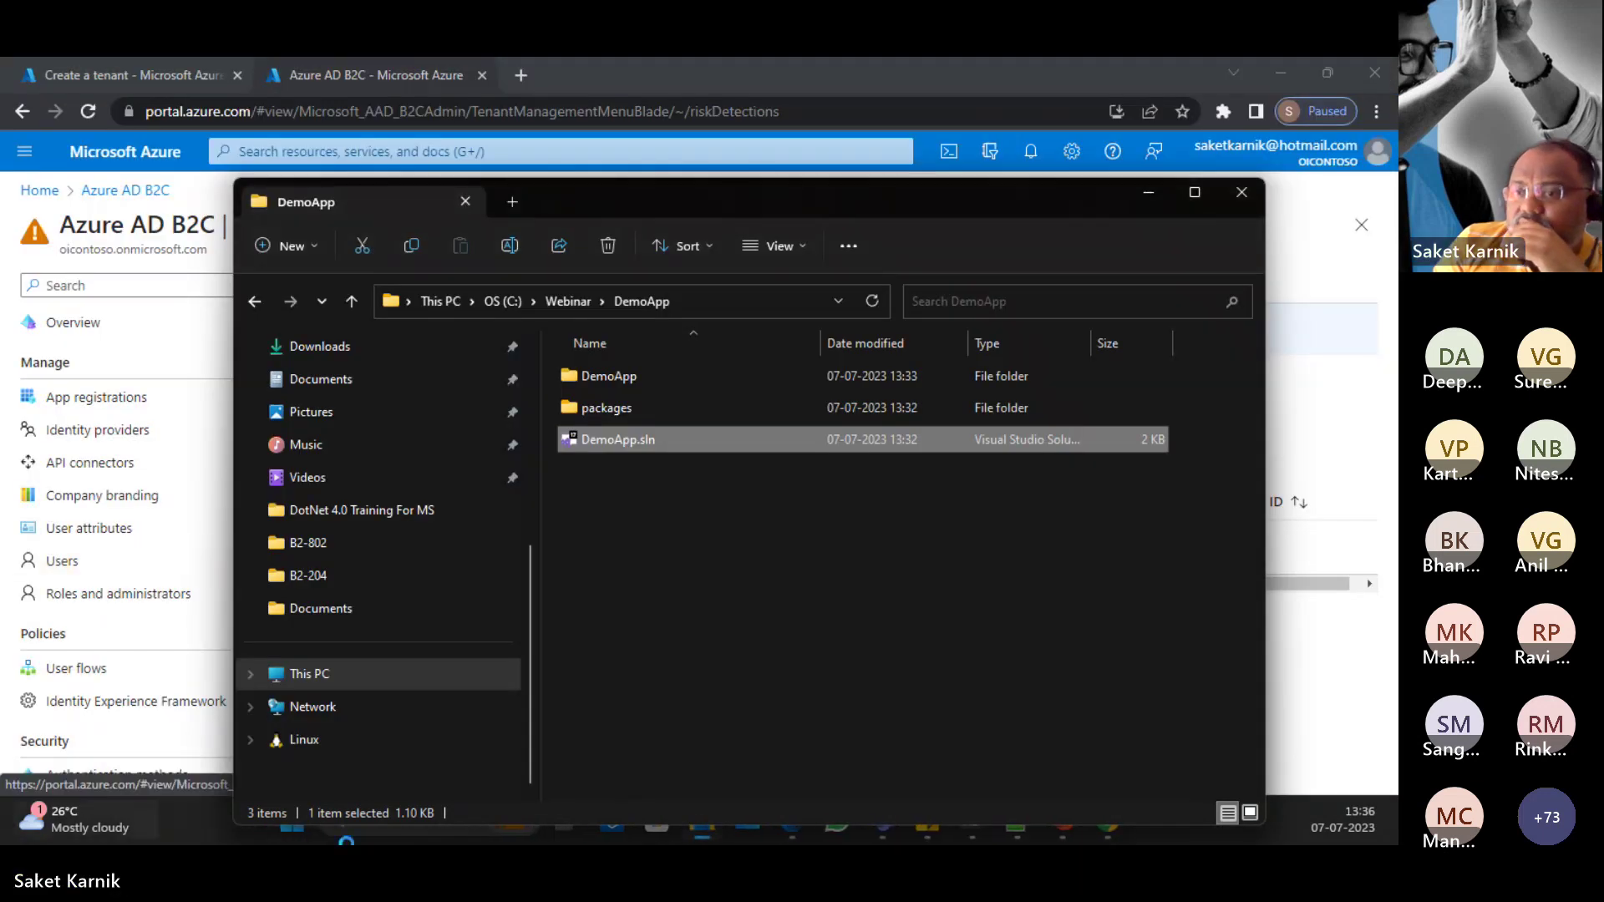
# Step: Launch Visual Studio 2022 from the Start menu and open the recent DemoApp.sln solution
pyautogui.click(297, 837)
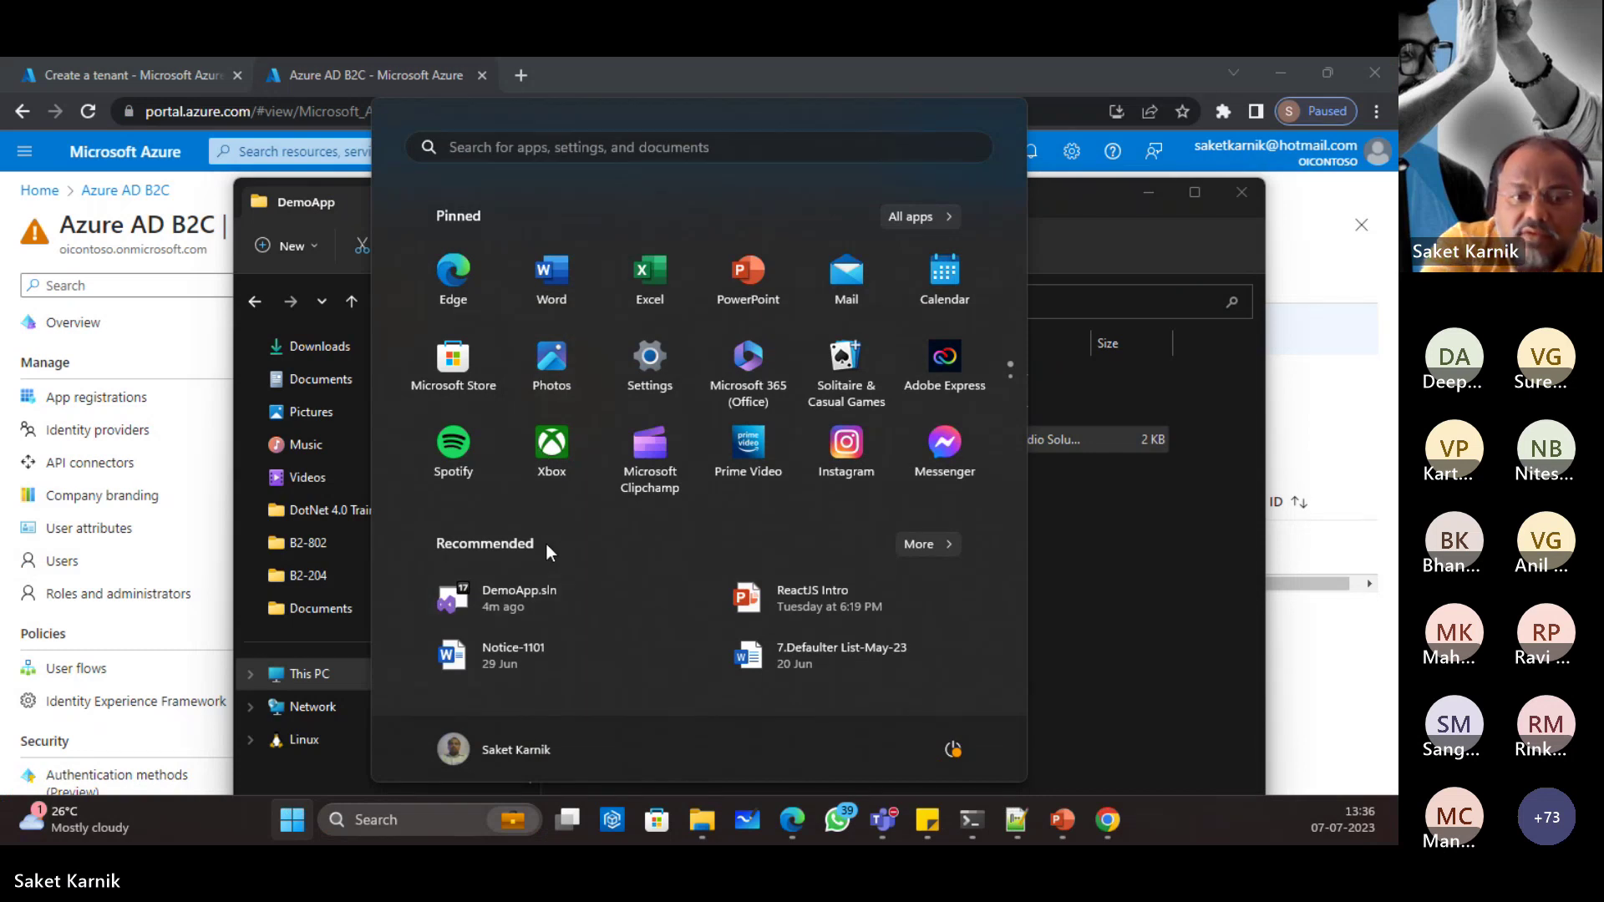
pyautogui.write('vis')
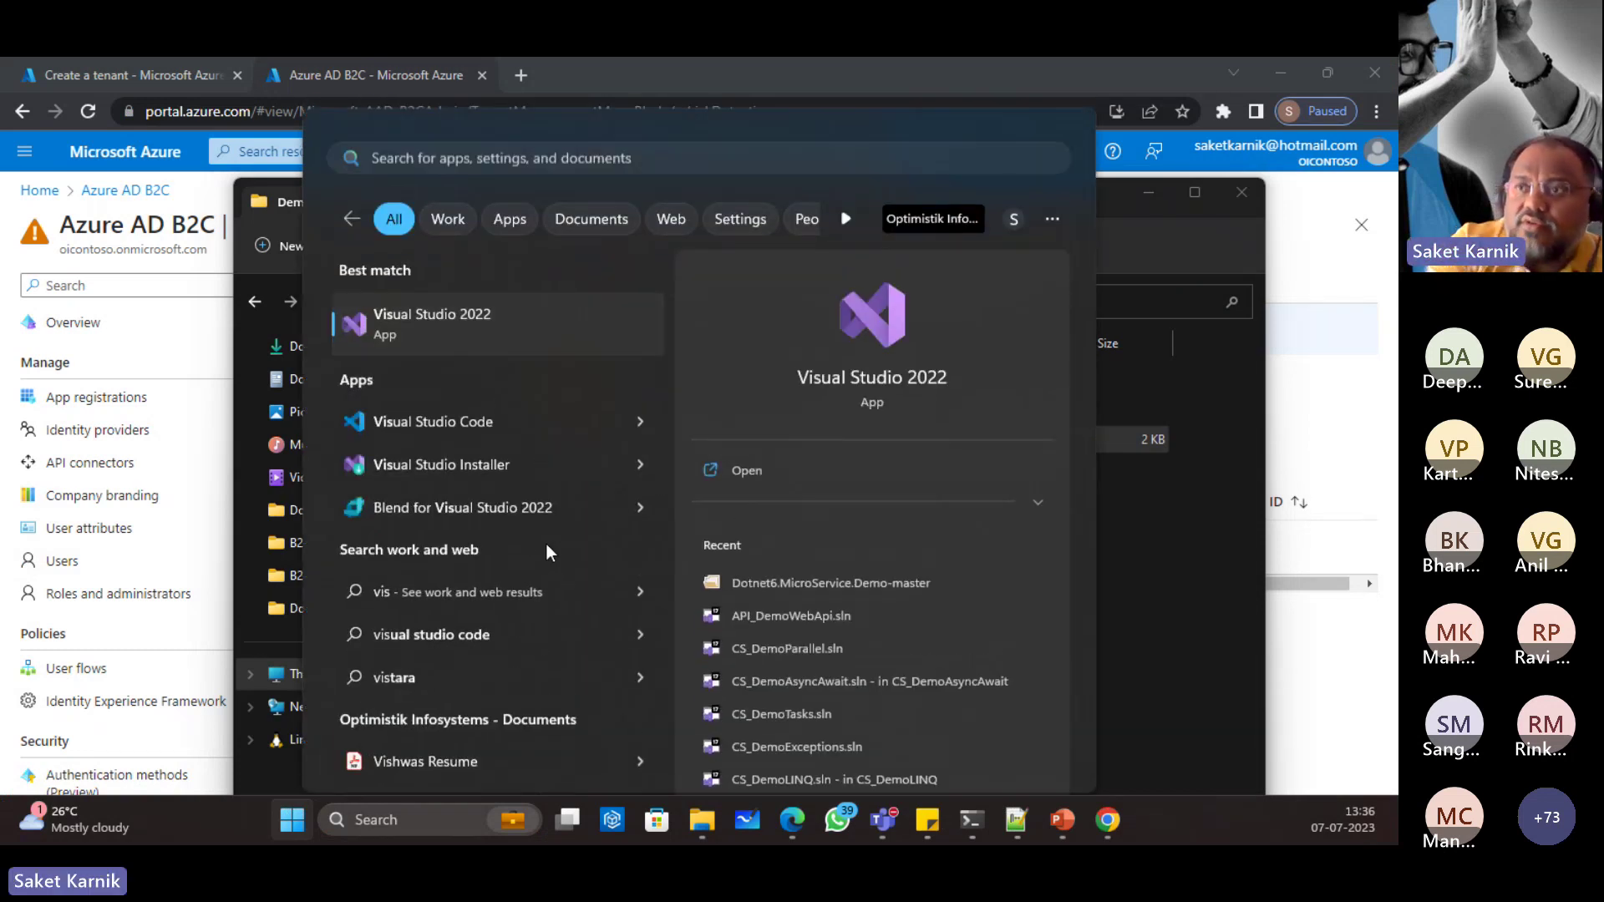
pyautogui.press('Return')
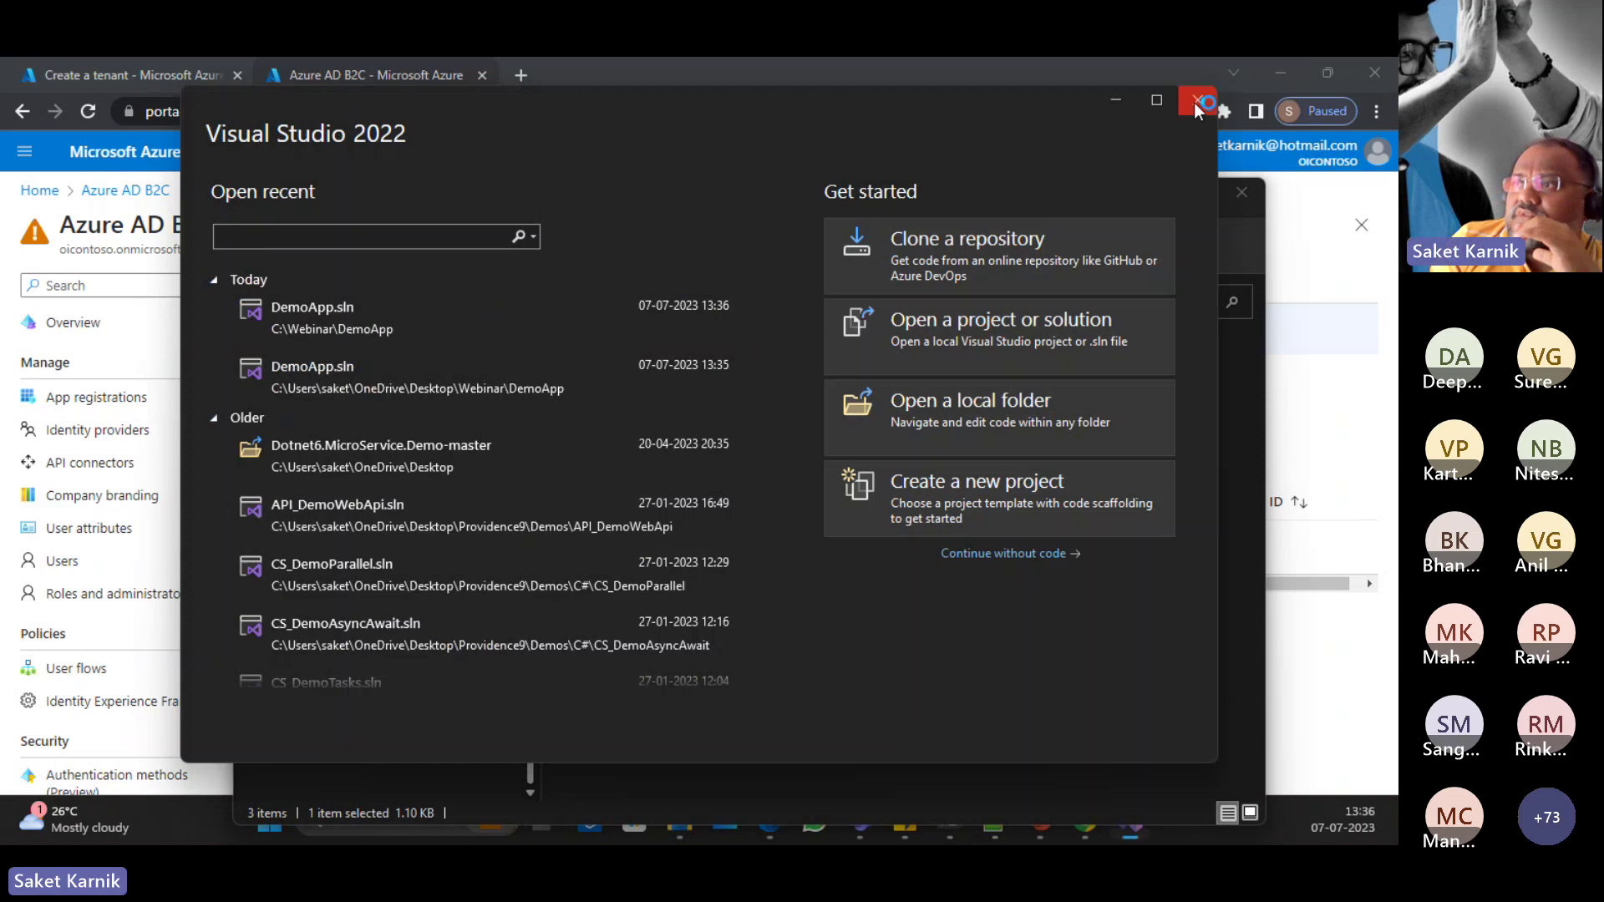
pyautogui.click(1195, 101)
pyautogui.click(293, 837)
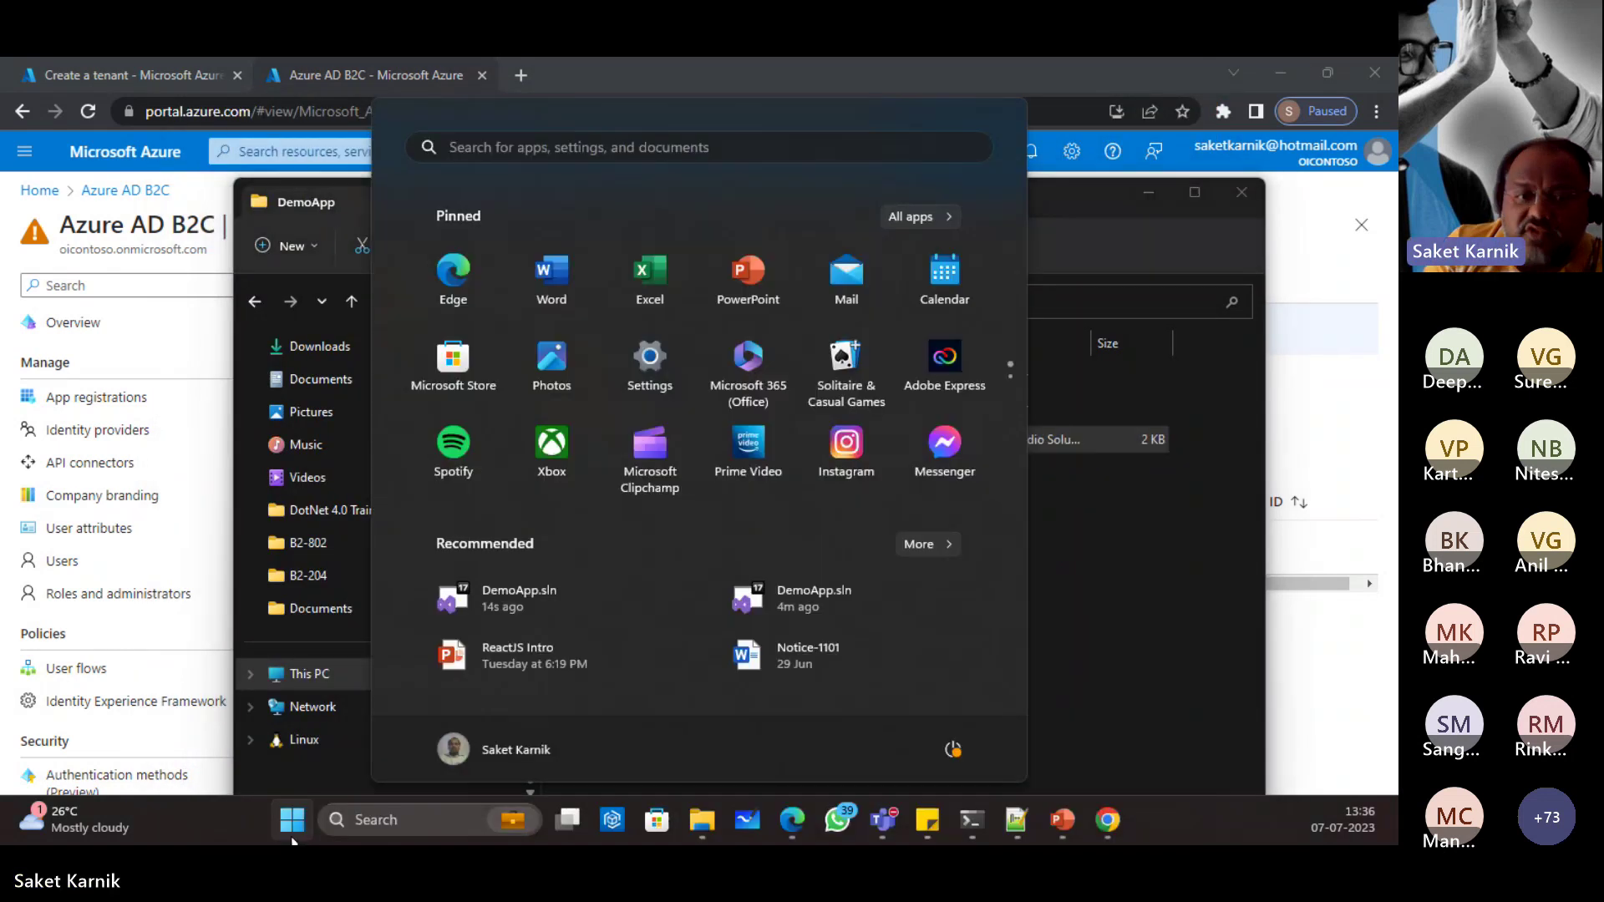
pyautogui.write('vi')
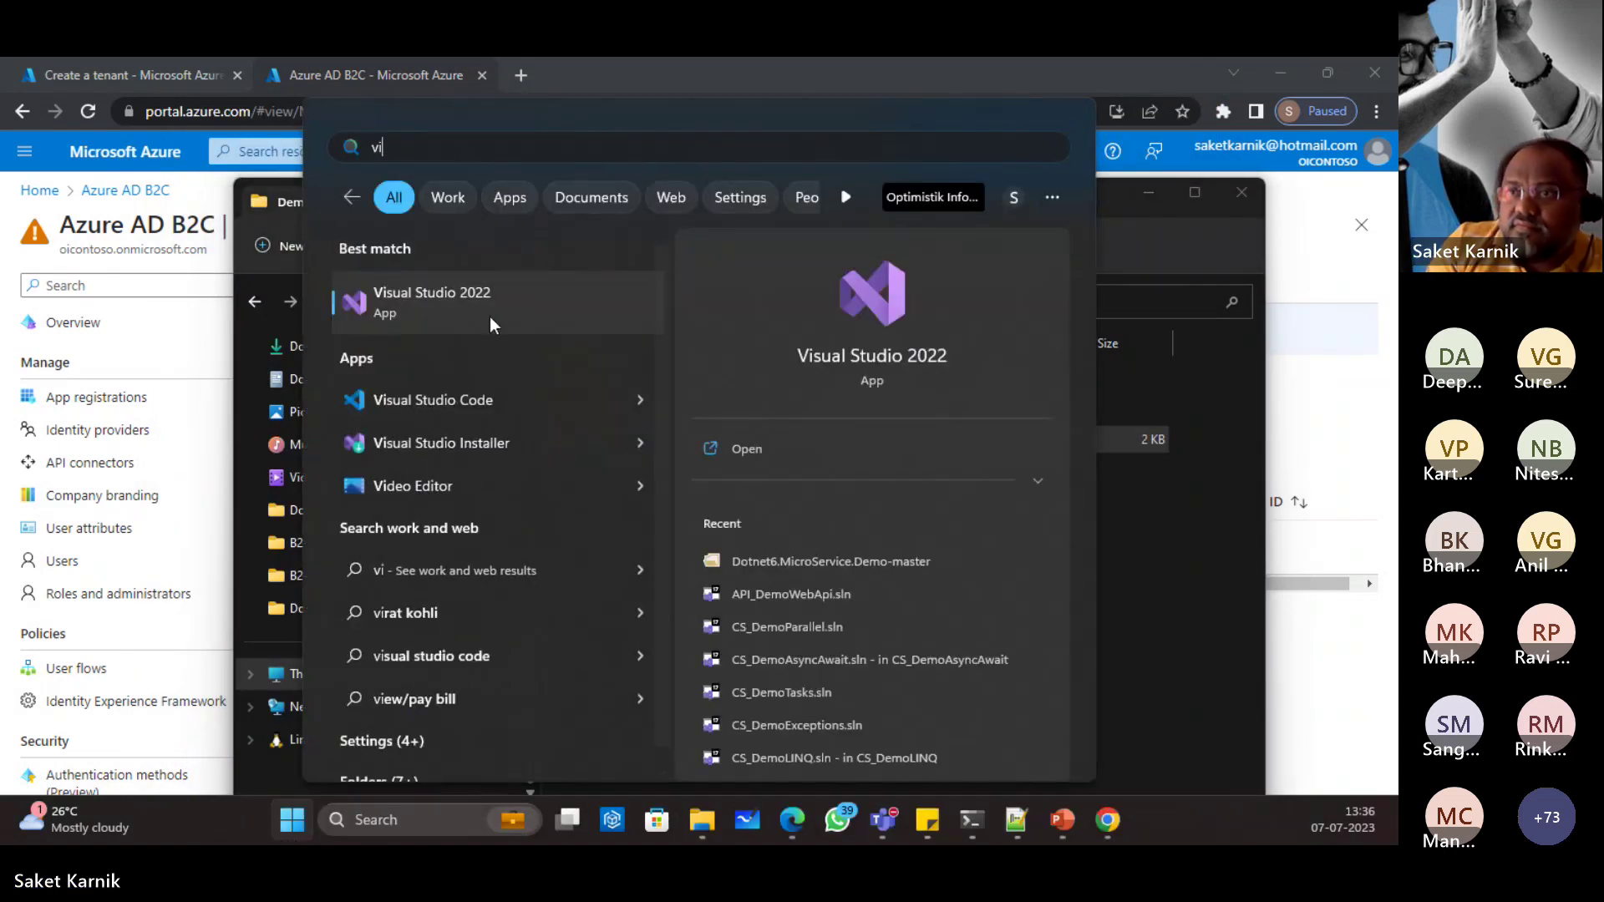
pyautogui.rightClick(519, 286)
pyautogui.press('Escape')
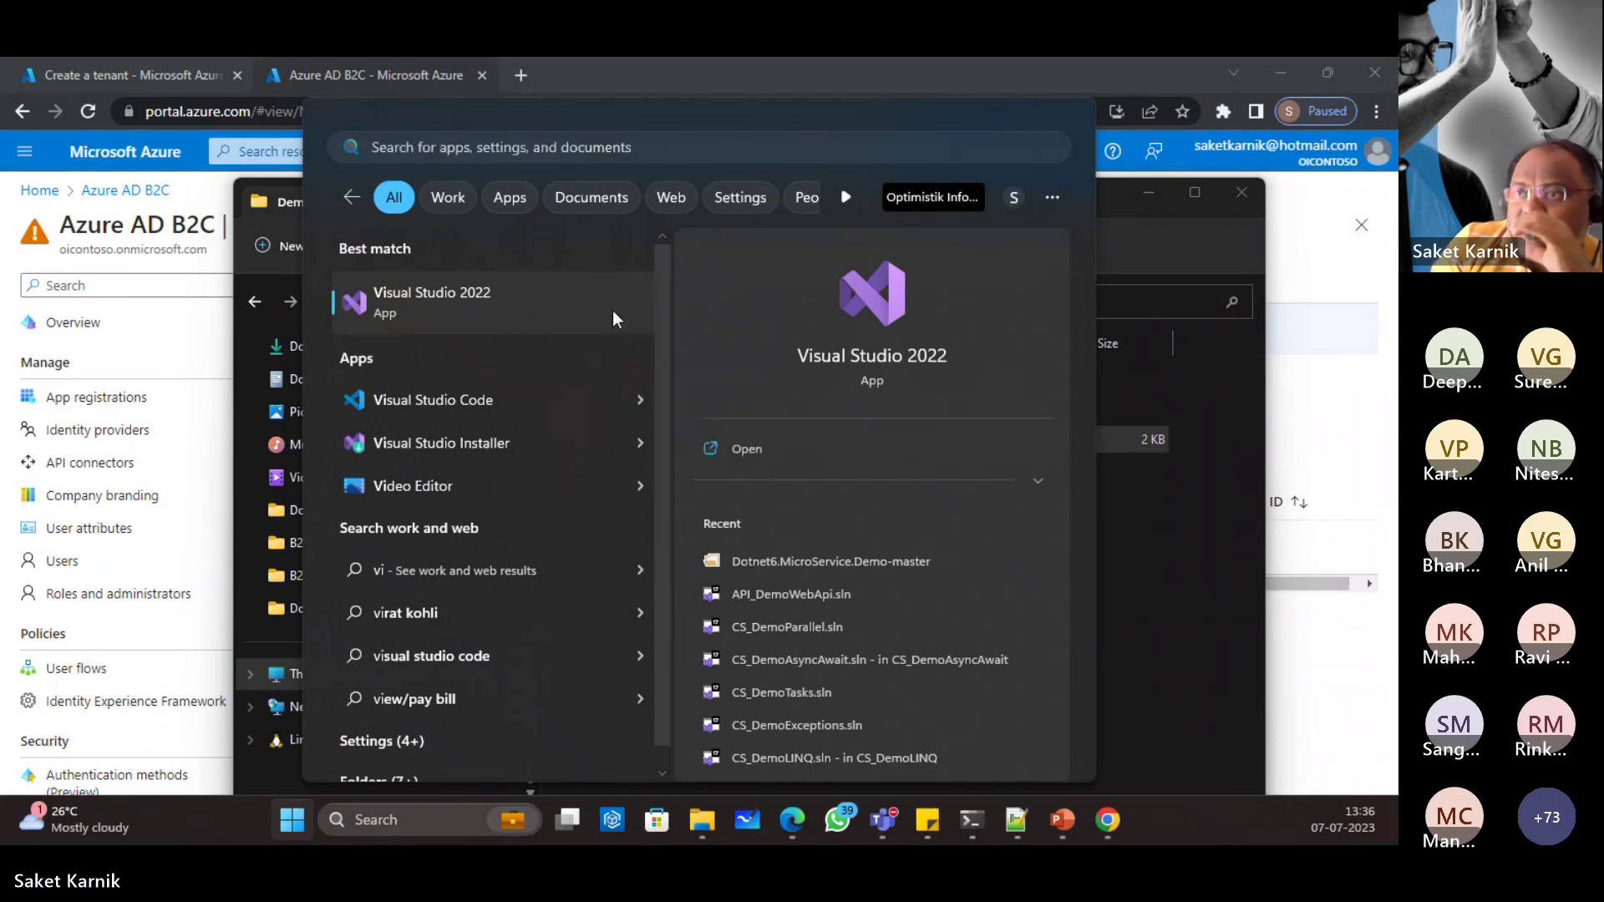
pyautogui.click(613, 309)
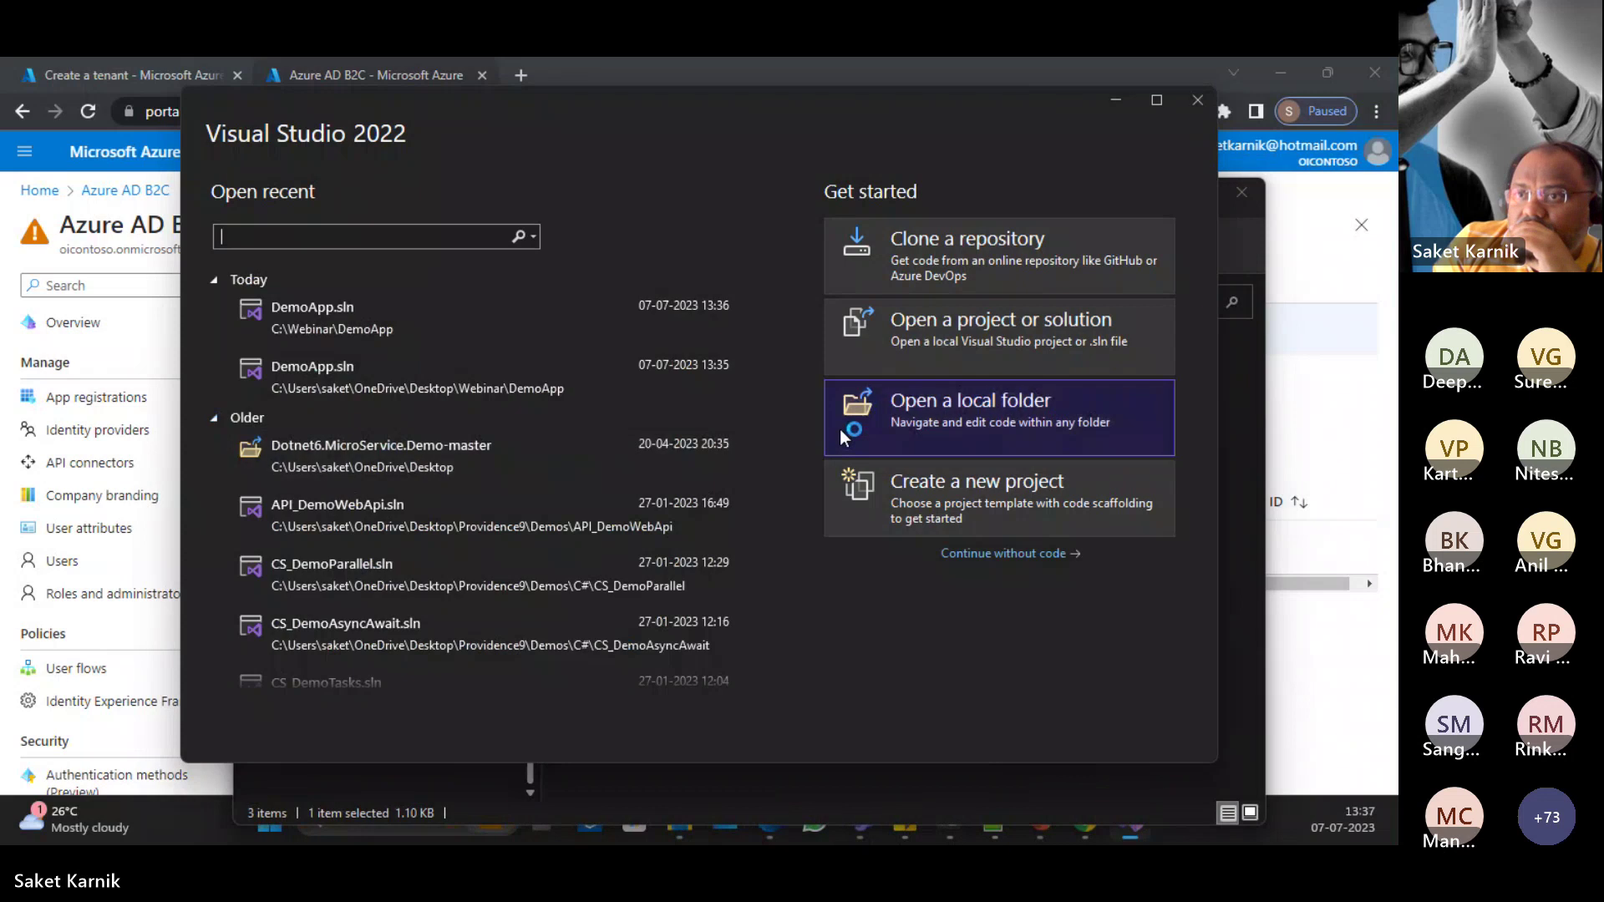
pyautogui.click(345, 324)
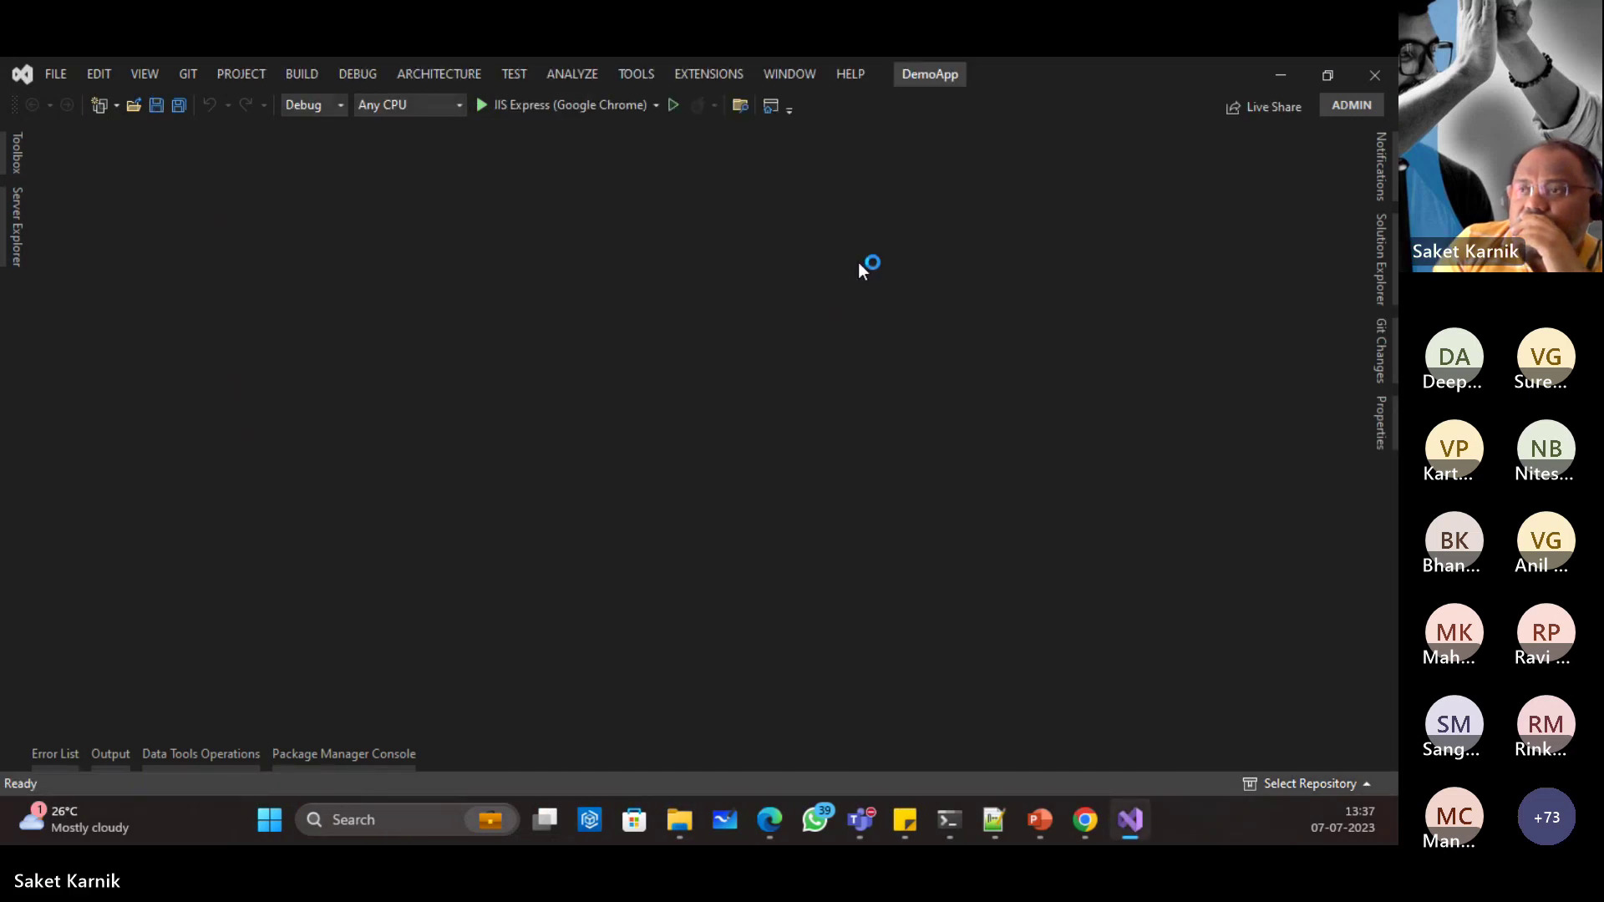
# Step: Connect the project's Microsoft identity platform dependency and select the OIContoso tenant
pyautogui.click(1387, 266)
pyautogui.doubleClick(1124, 254)
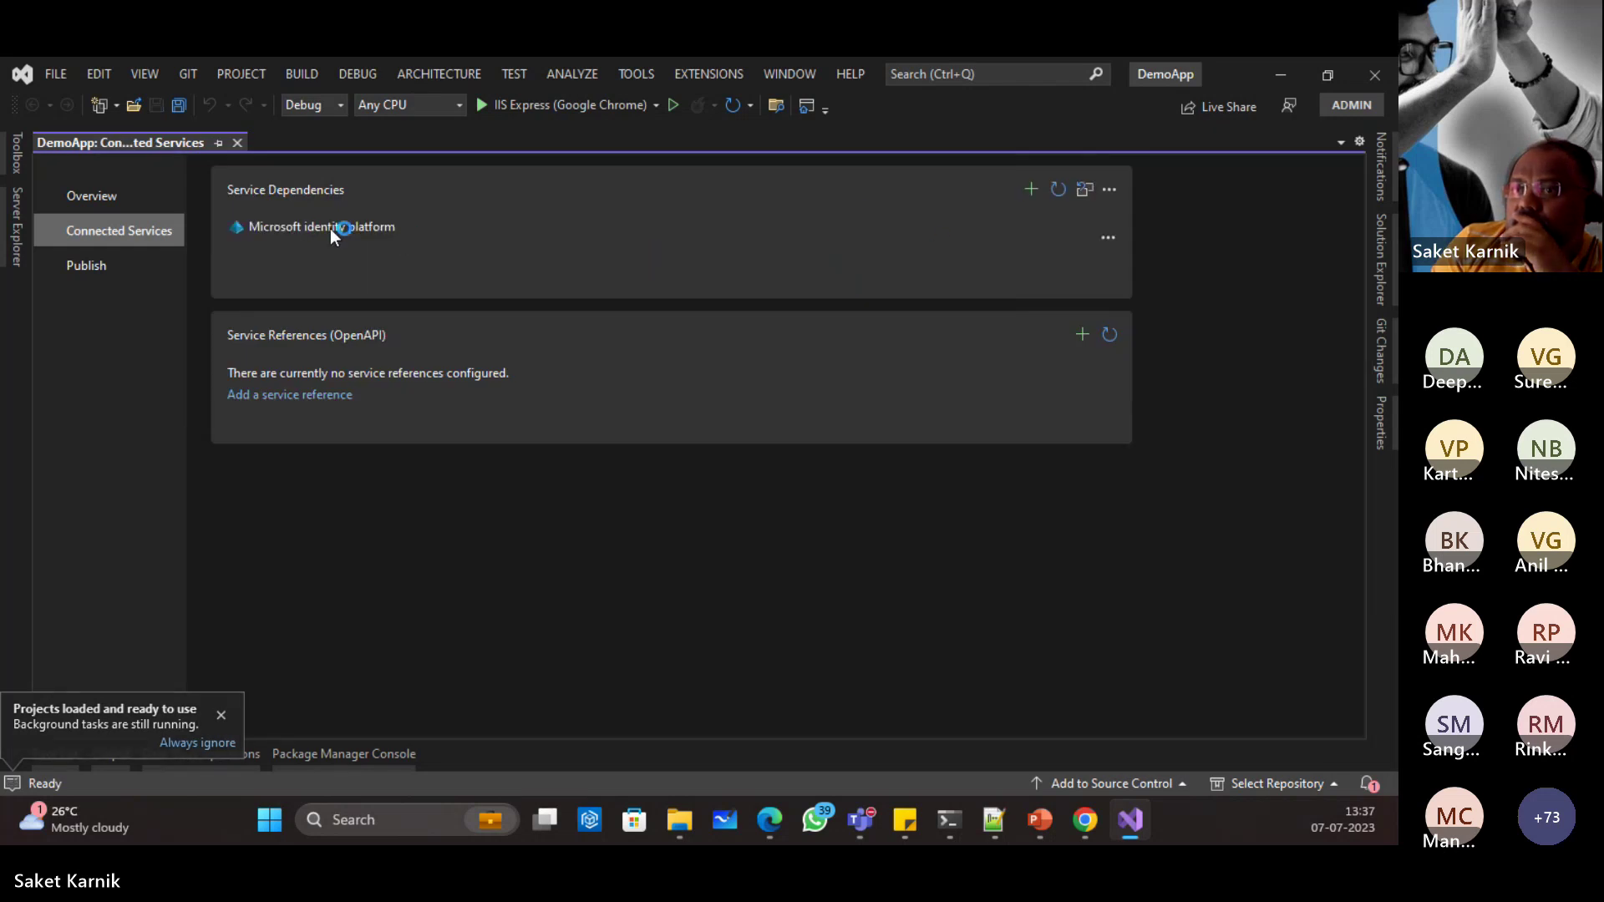
pyautogui.click(1107, 236)
pyautogui.click(1161, 261)
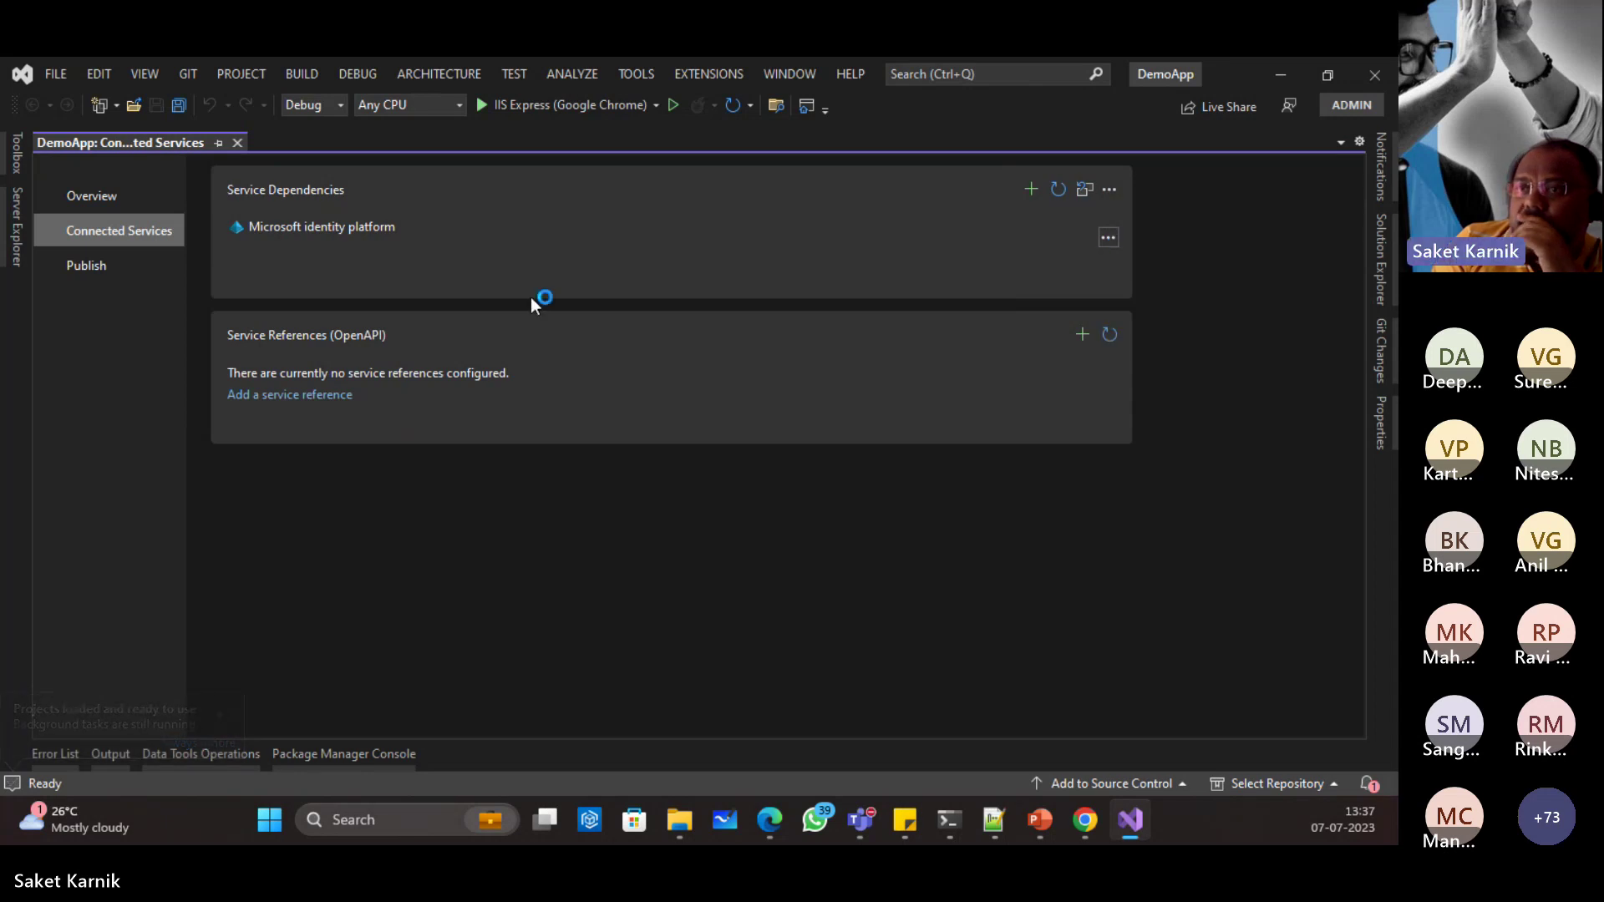
pyautogui.click(456, 289)
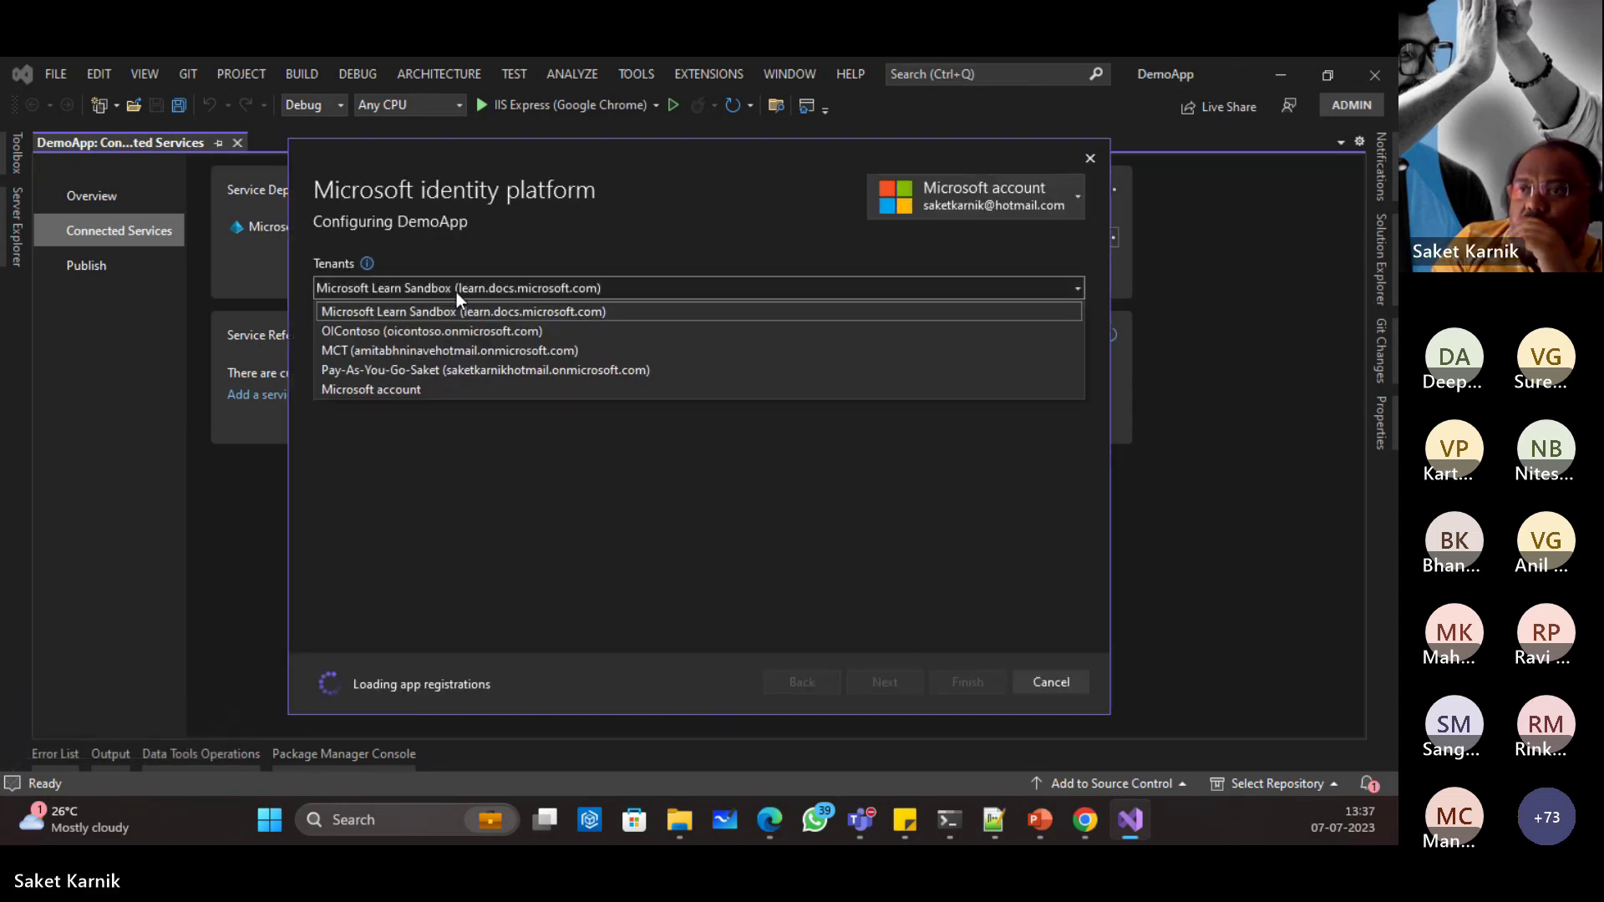
pyautogui.click(373, 326)
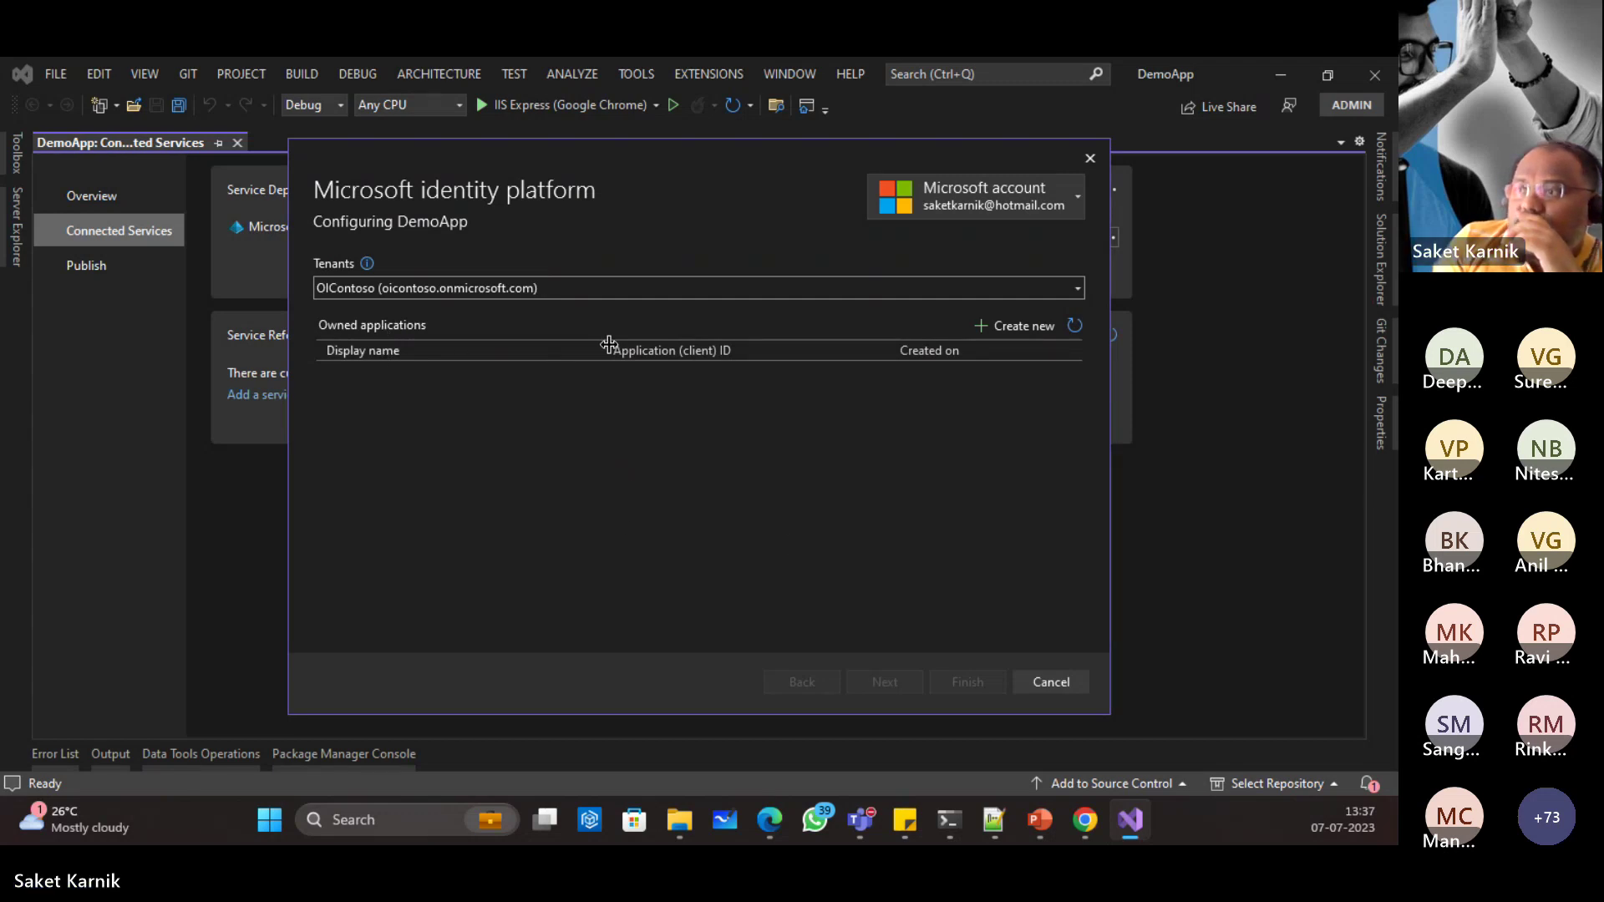
# Step: Create and register a new application named 'DemoApp'
pyautogui.click(1016, 328)
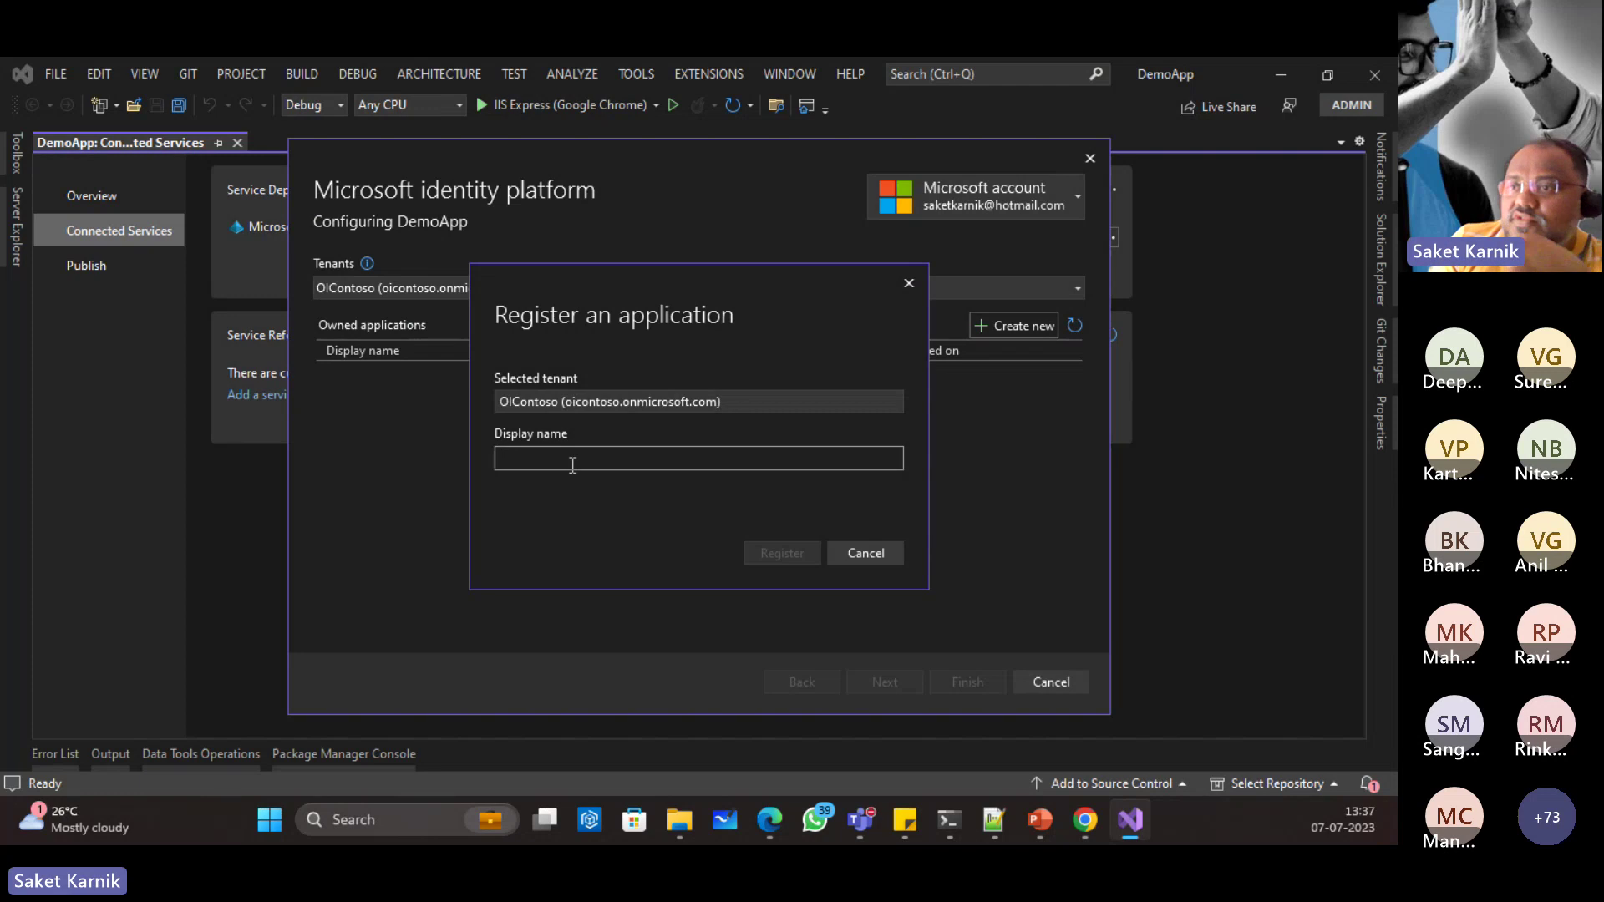
pyautogui.write('Demo')
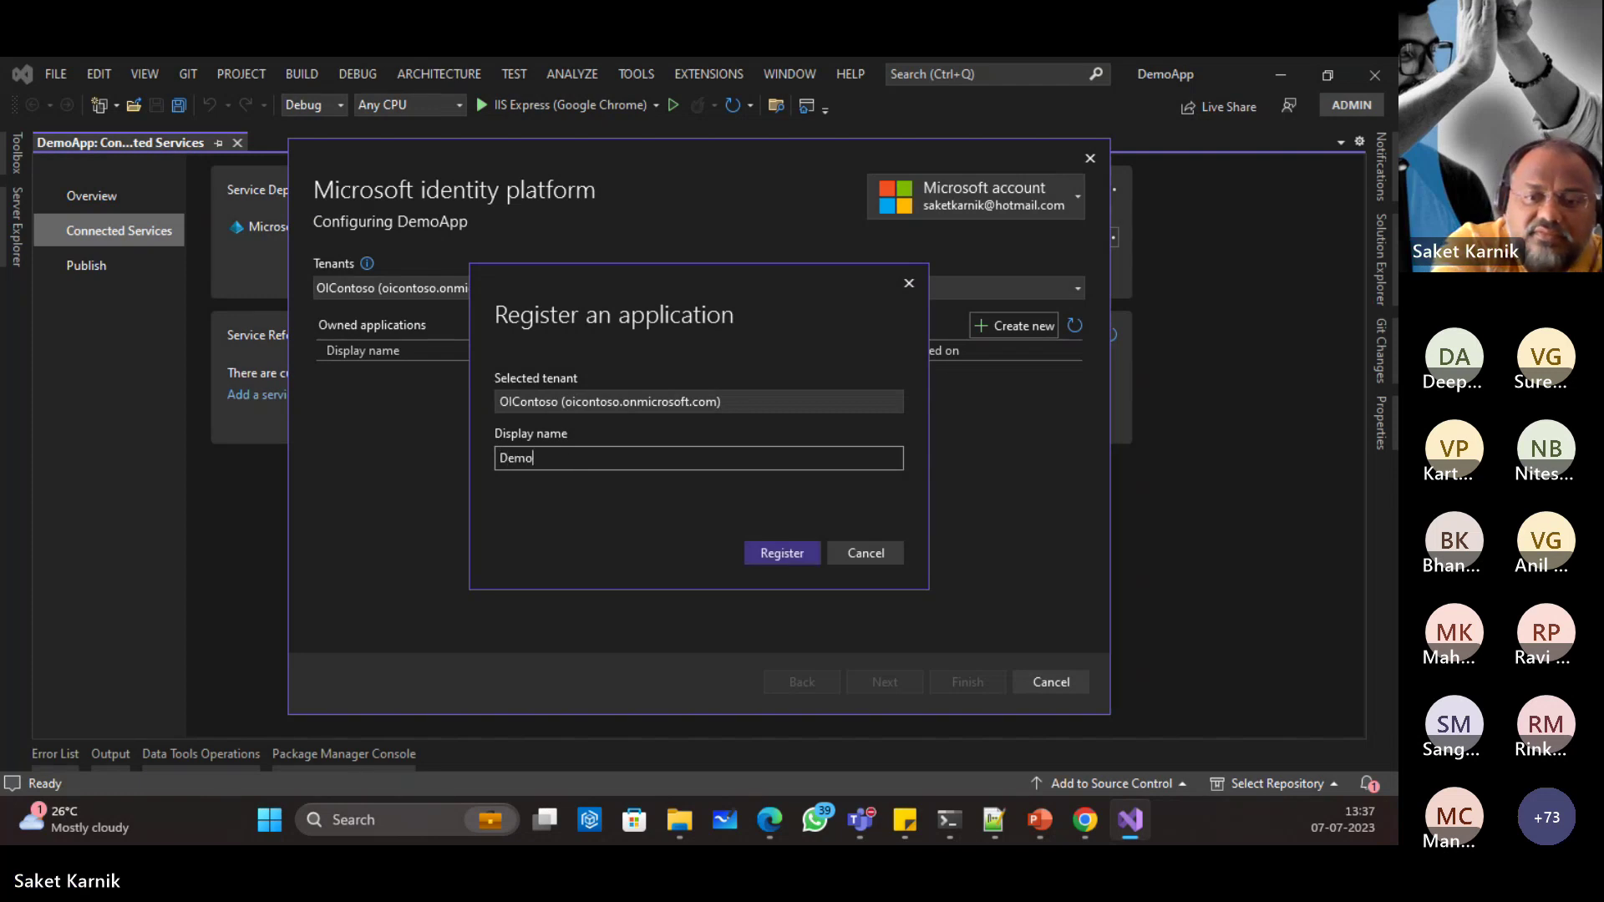
pyautogui.write('App')
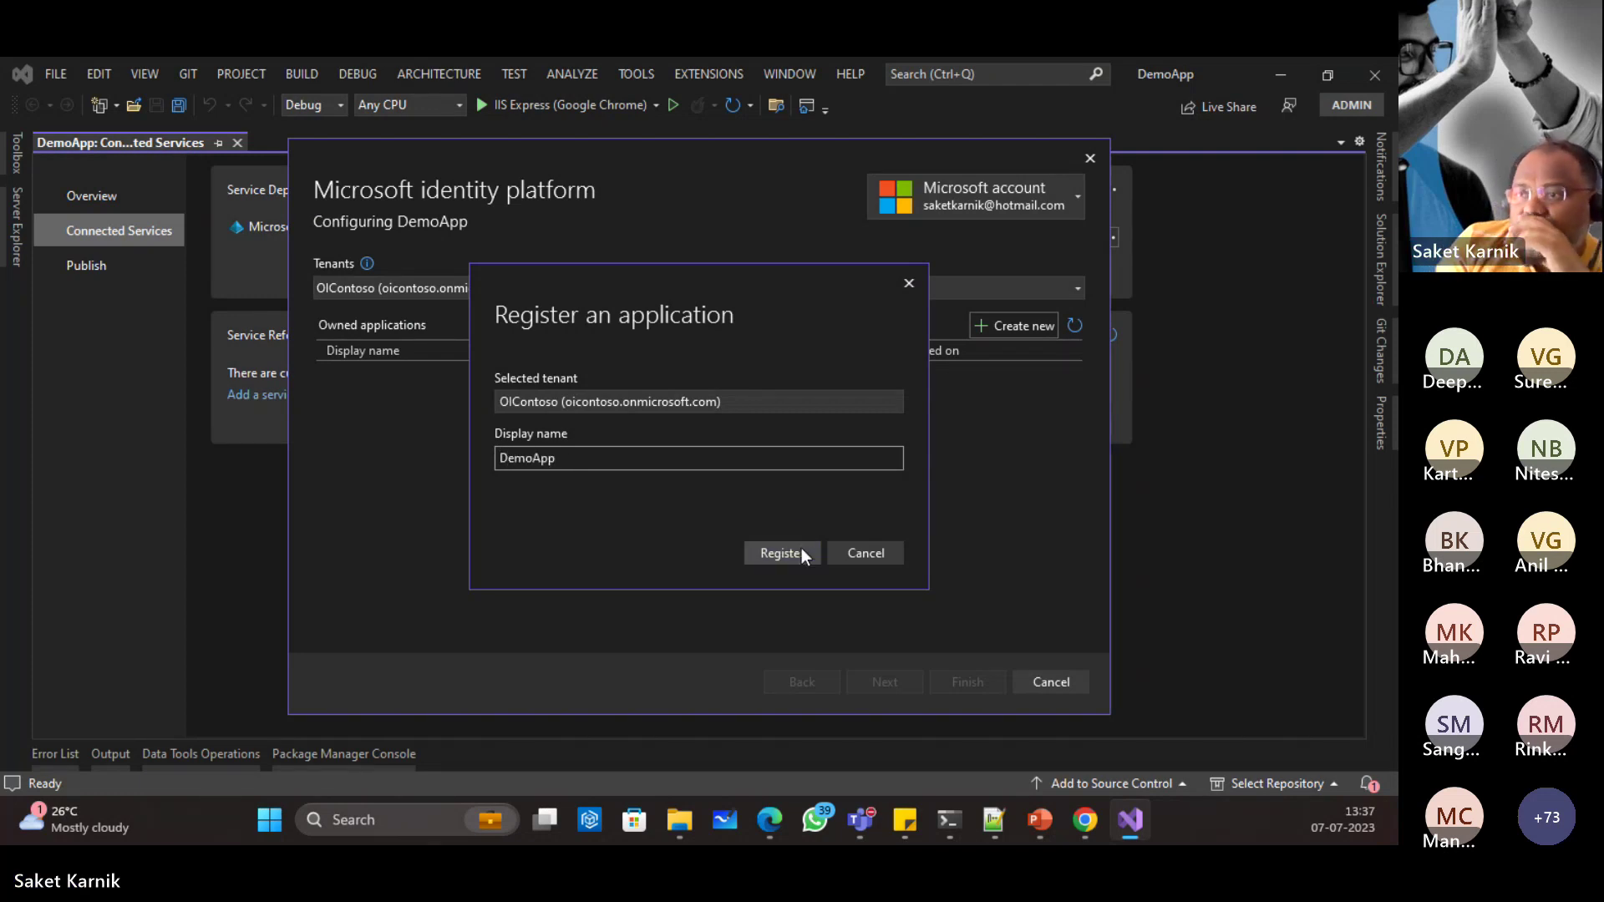
pyautogui.click(798, 552)
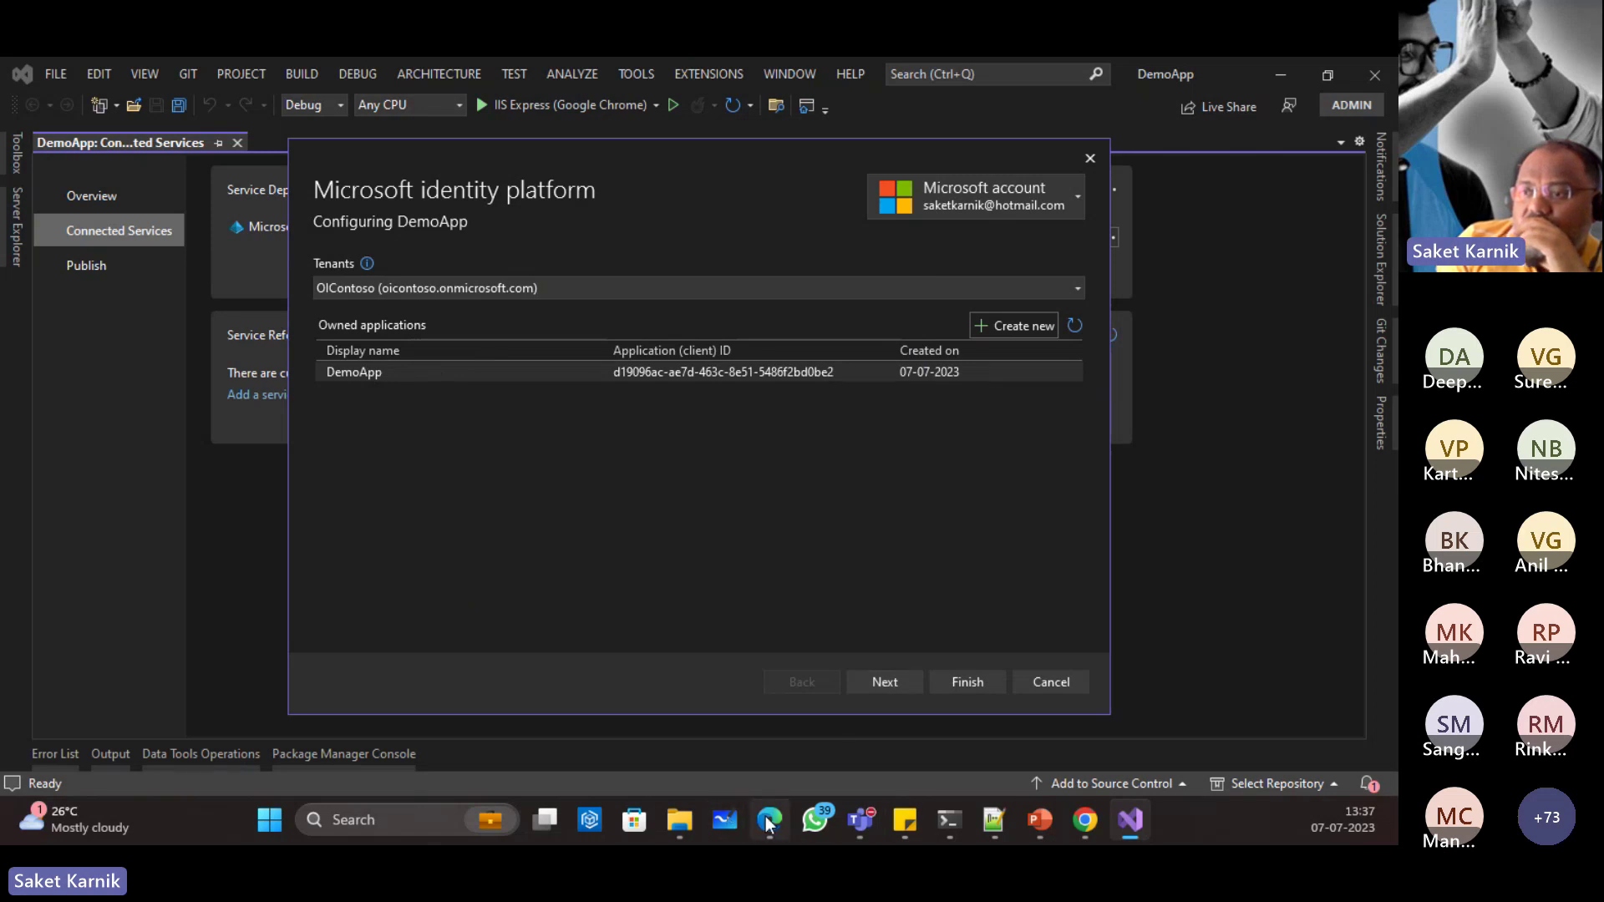
# Step: In the Azure portal, open App registrations and view All applications, showing only b2c-extensions-app
pyautogui.click(1085, 819)
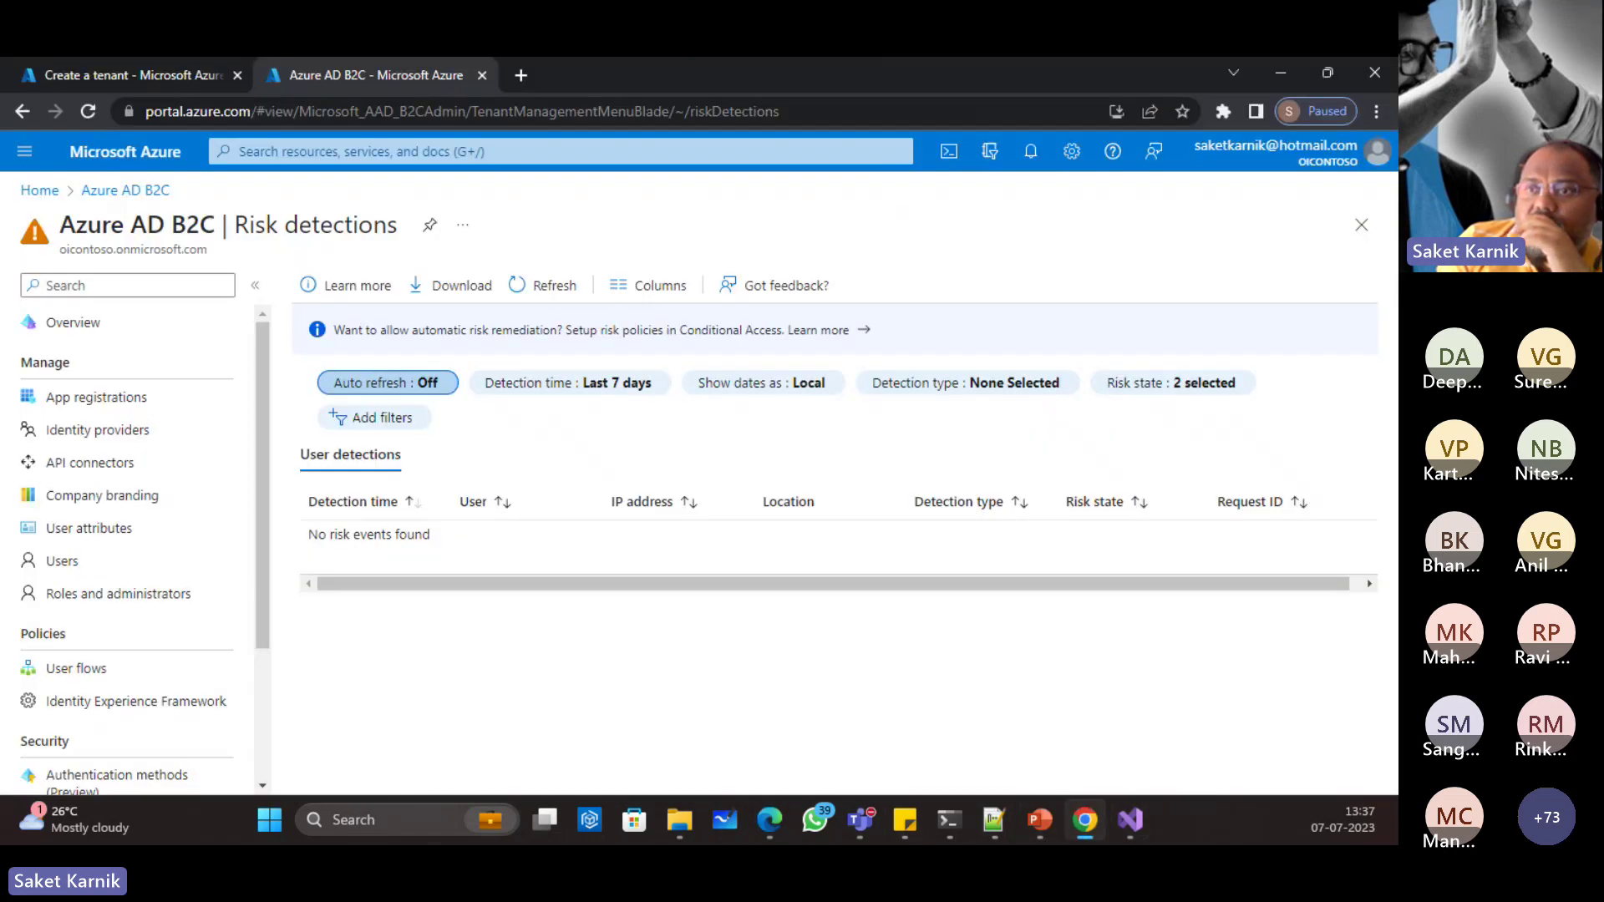
pyautogui.click(102, 398)
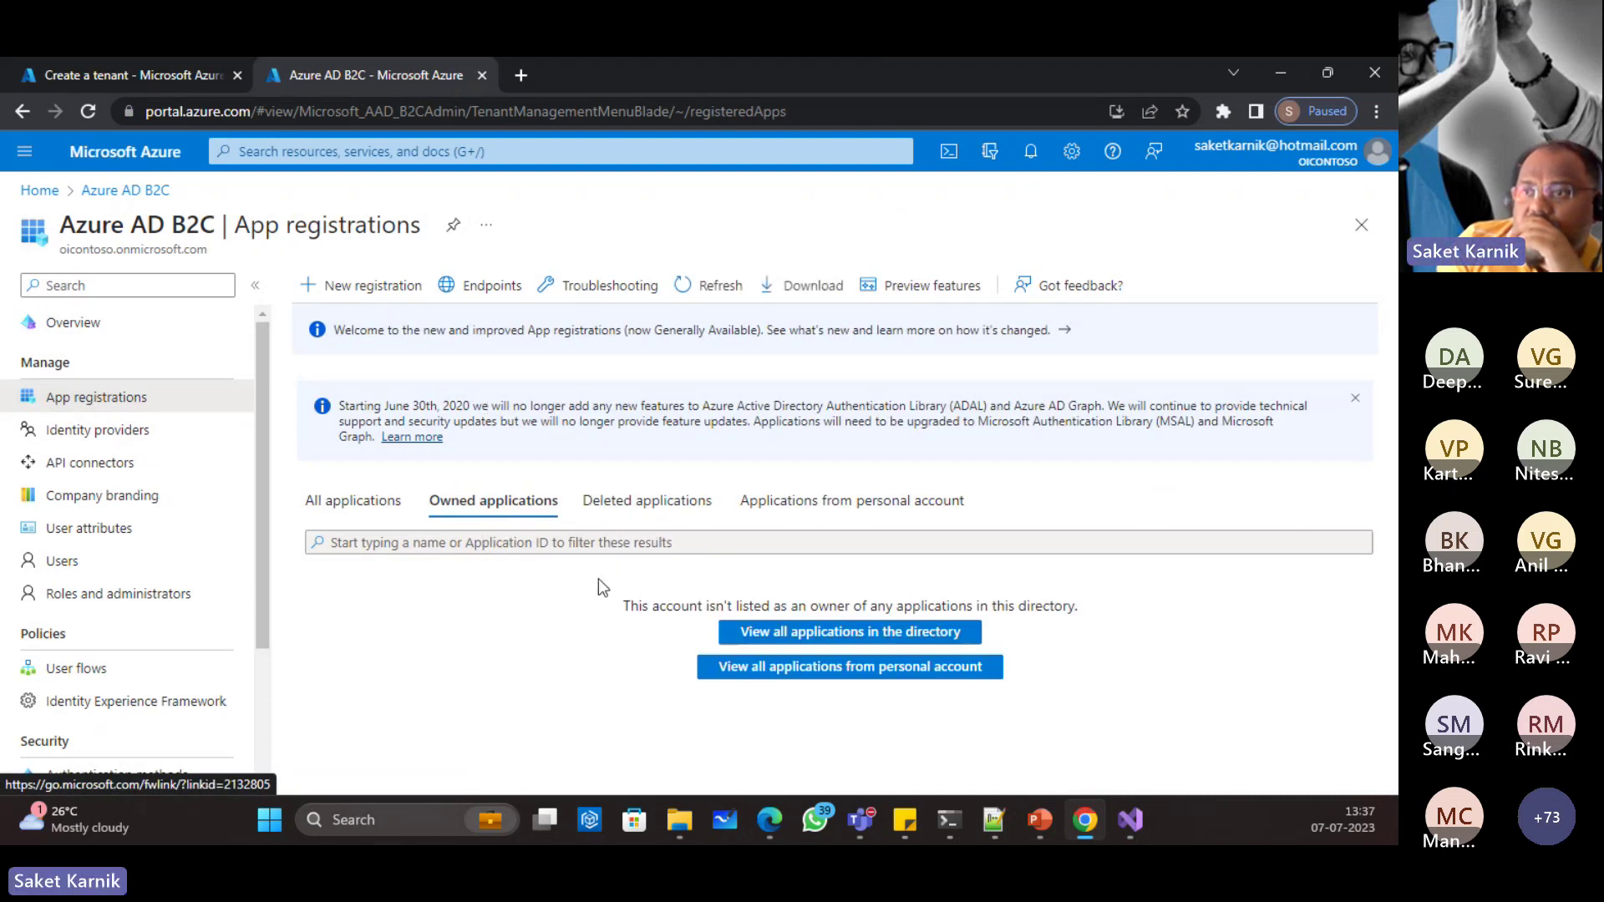
pyautogui.click(353, 501)
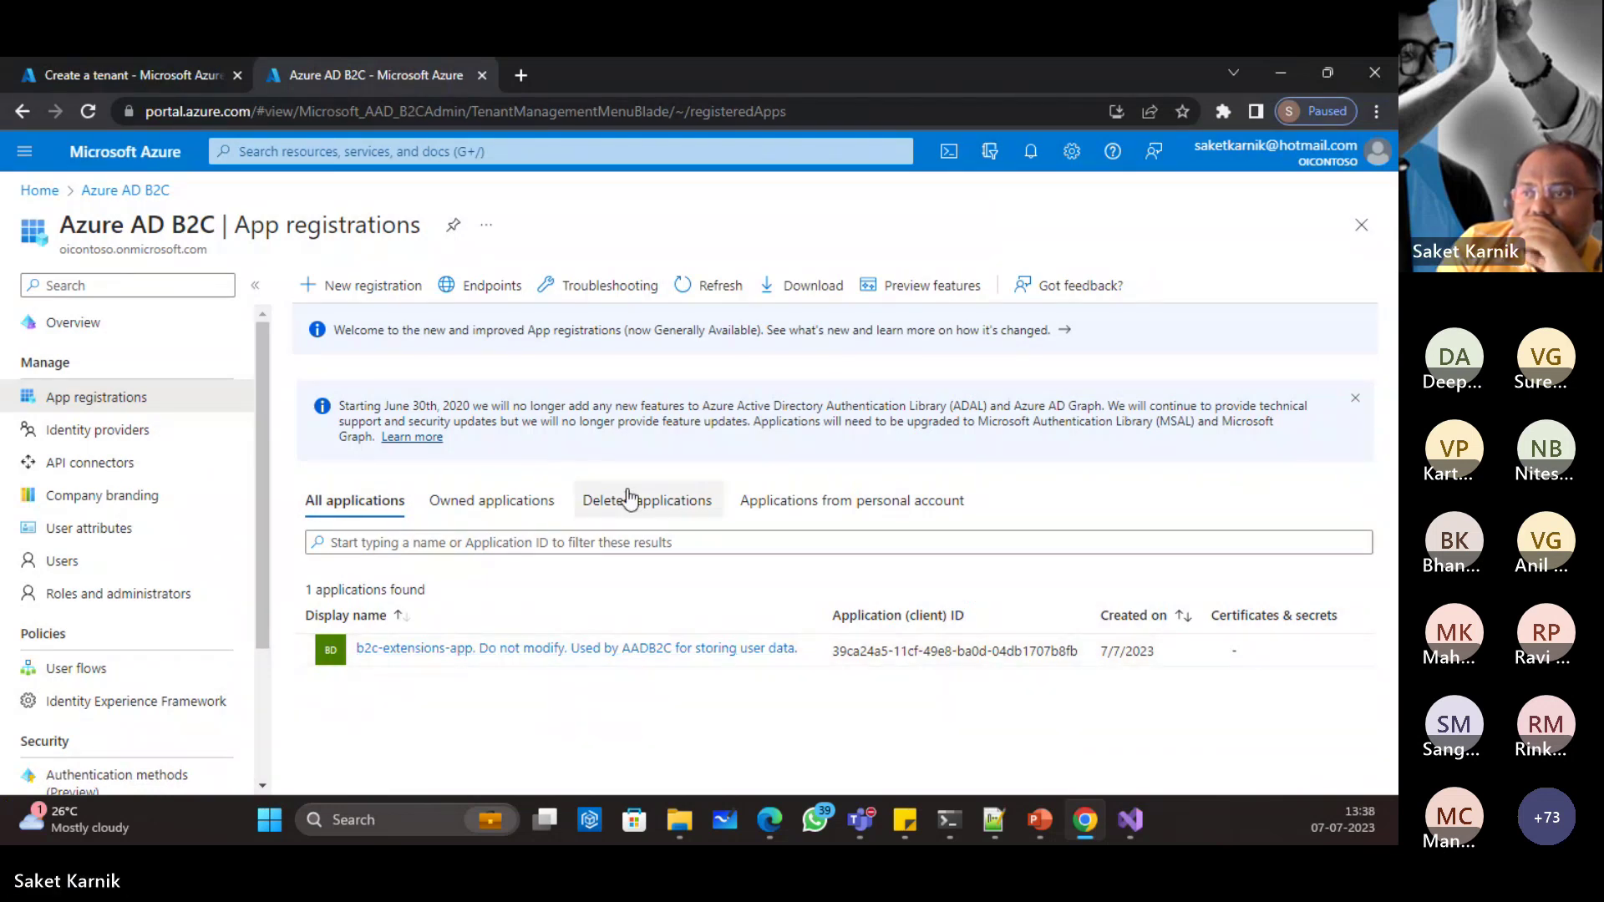
# Step: Check the personal-account applications, then finish the Microsoft identity platform configuration for DemoApp
pyautogui.click(879, 511)
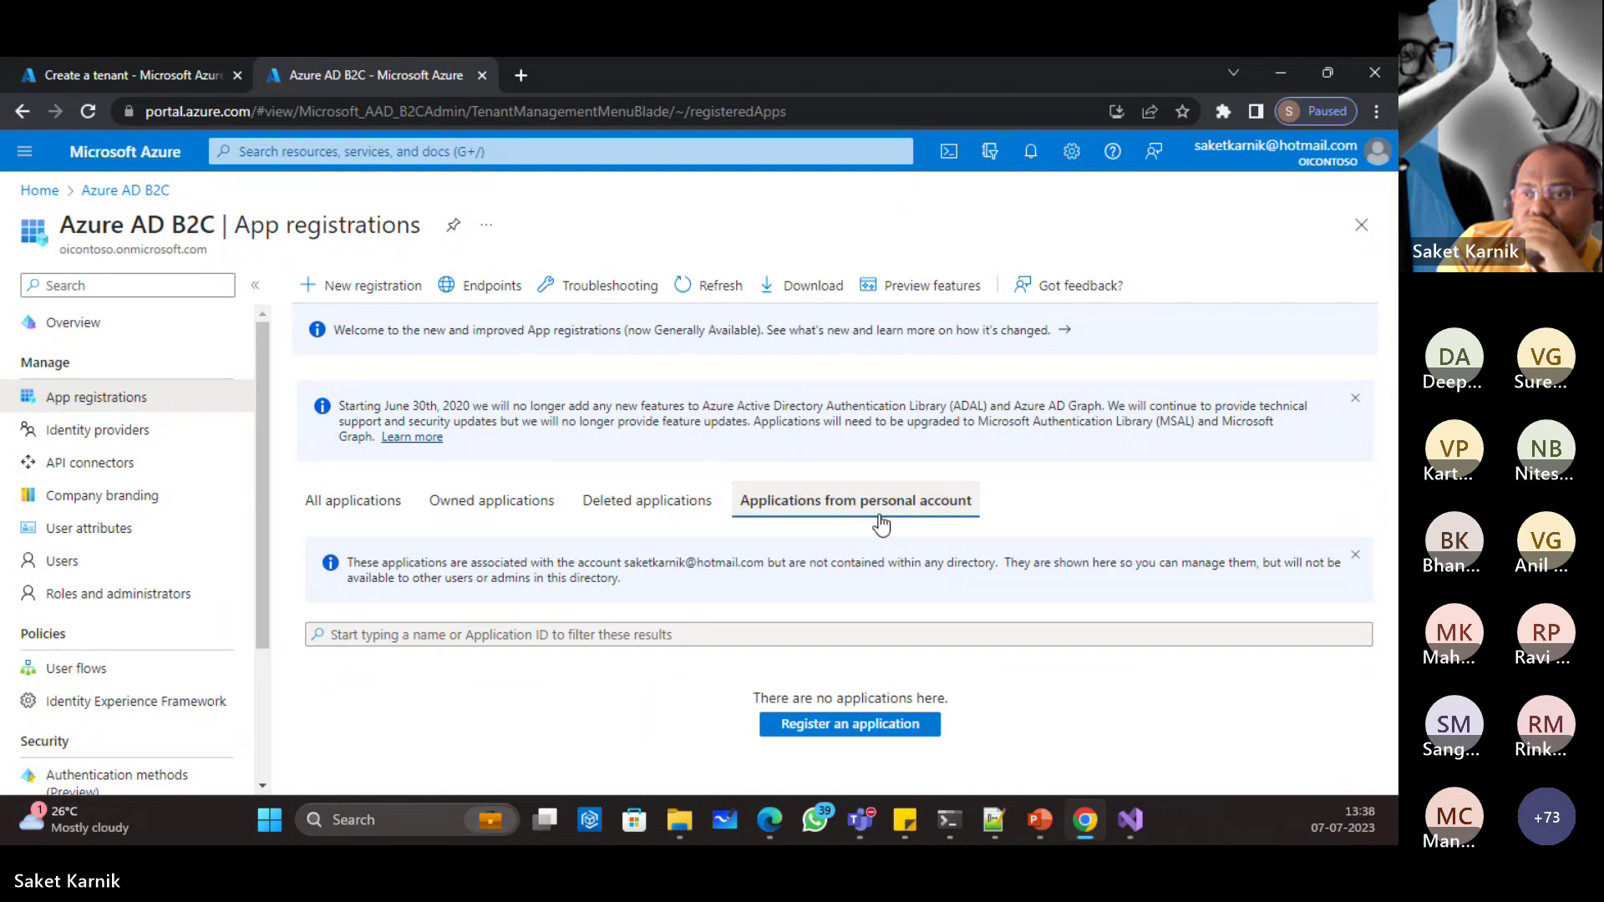
pyautogui.click(1280, 73)
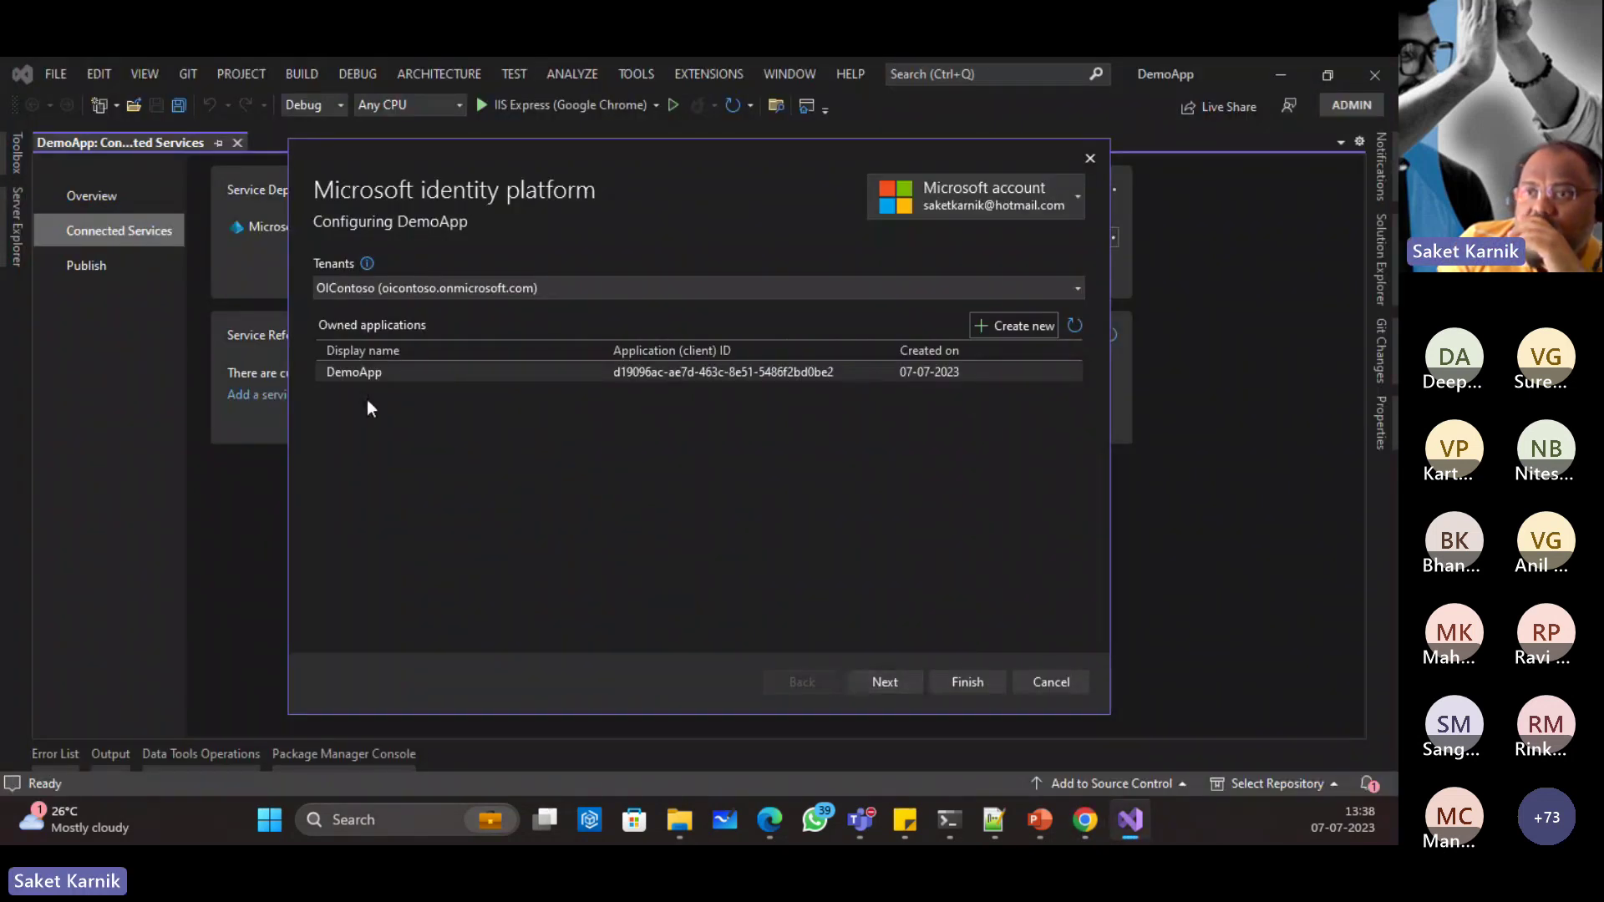
pyautogui.click(881, 684)
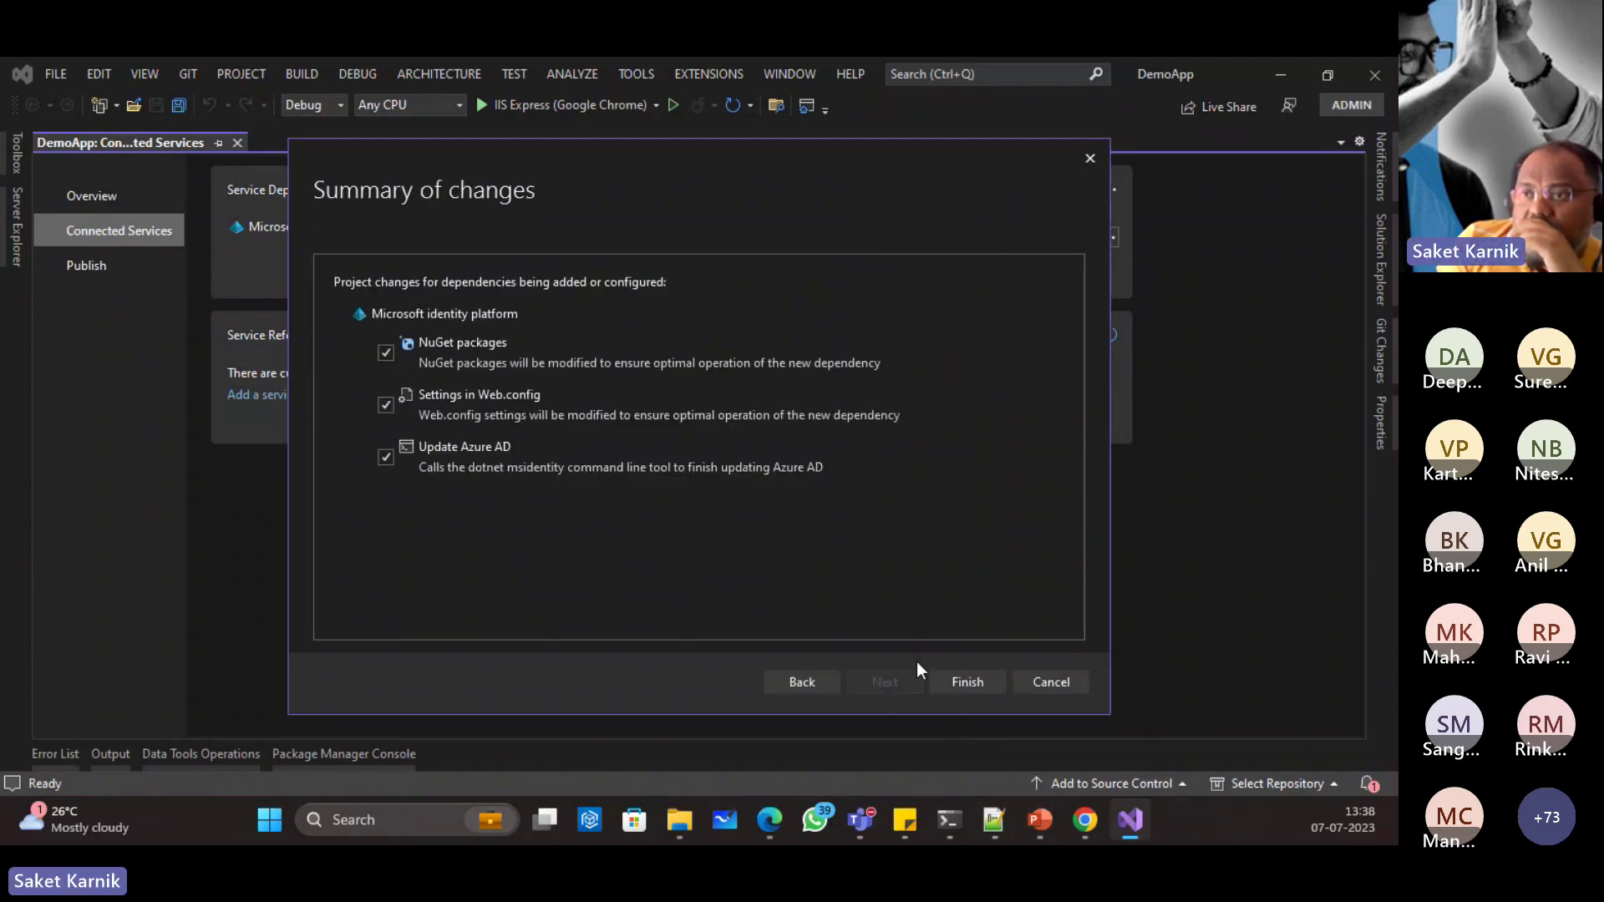
pyautogui.click(965, 683)
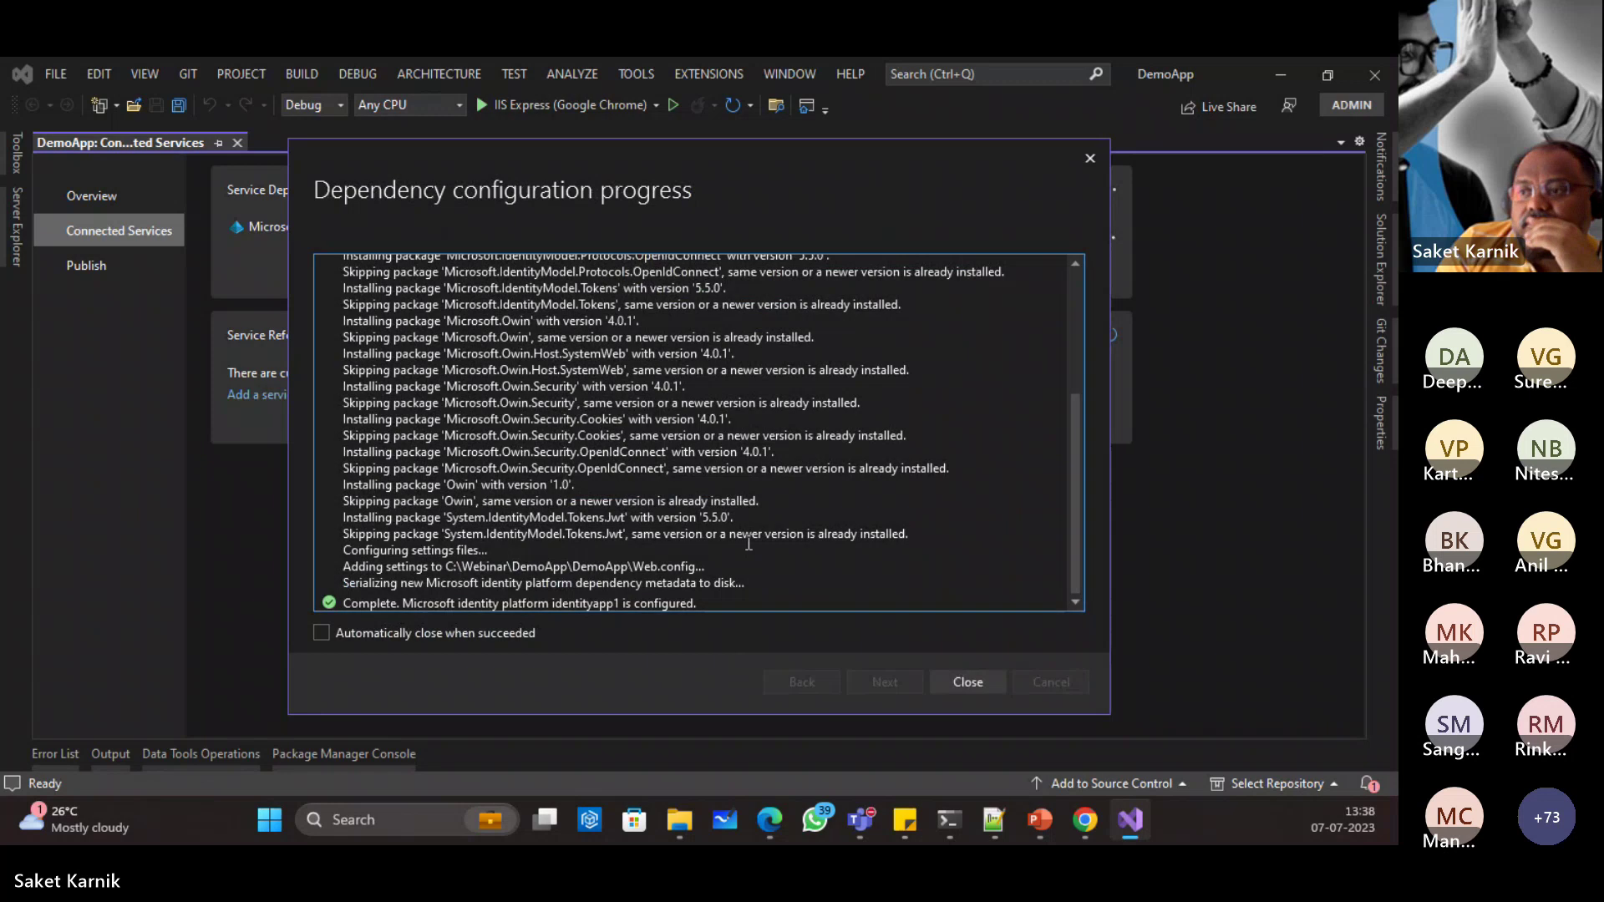
pyautogui.click(966, 681)
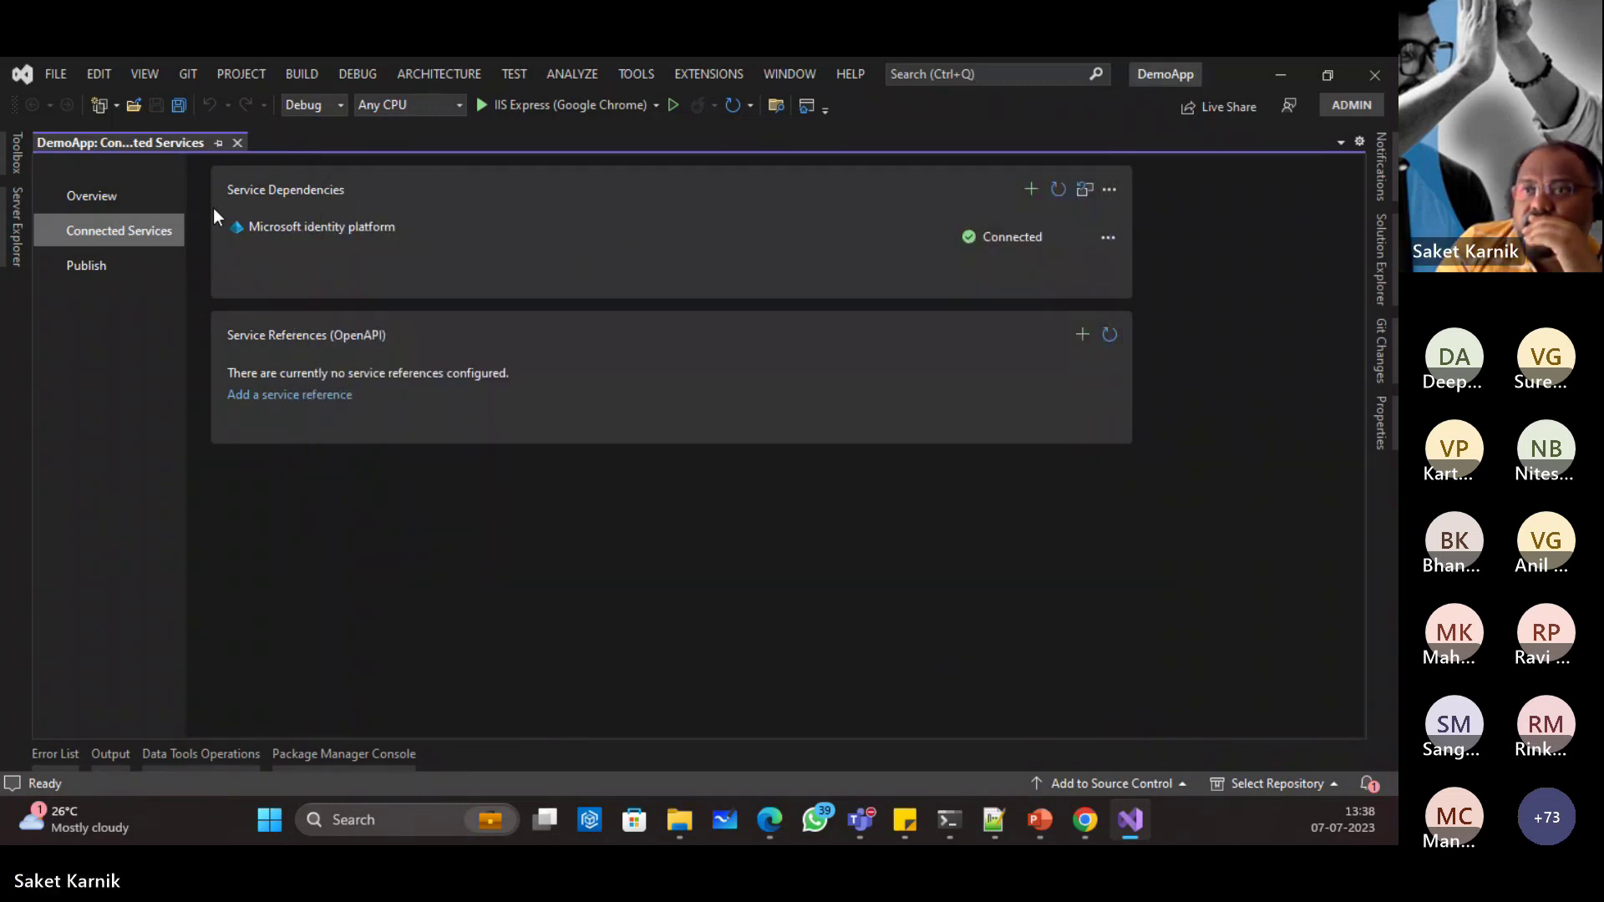
# Step: Save all files and close the Connected Services page
pyautogui.click(182, 105)
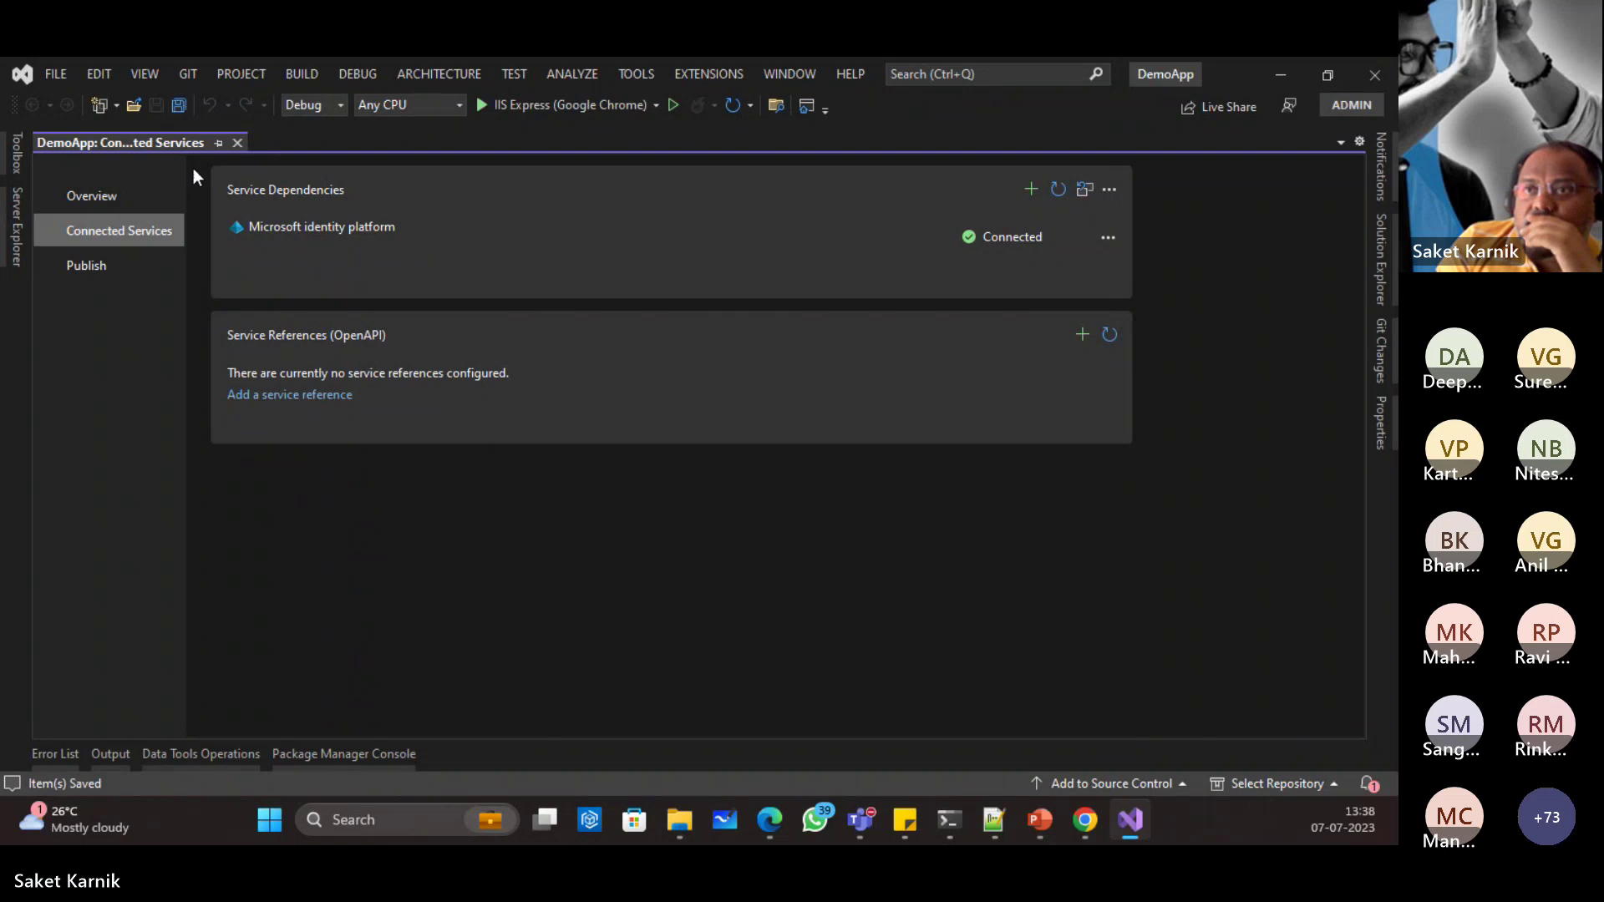
pyautogui.click(237, 143)
pyautogui.click(1381, 259)
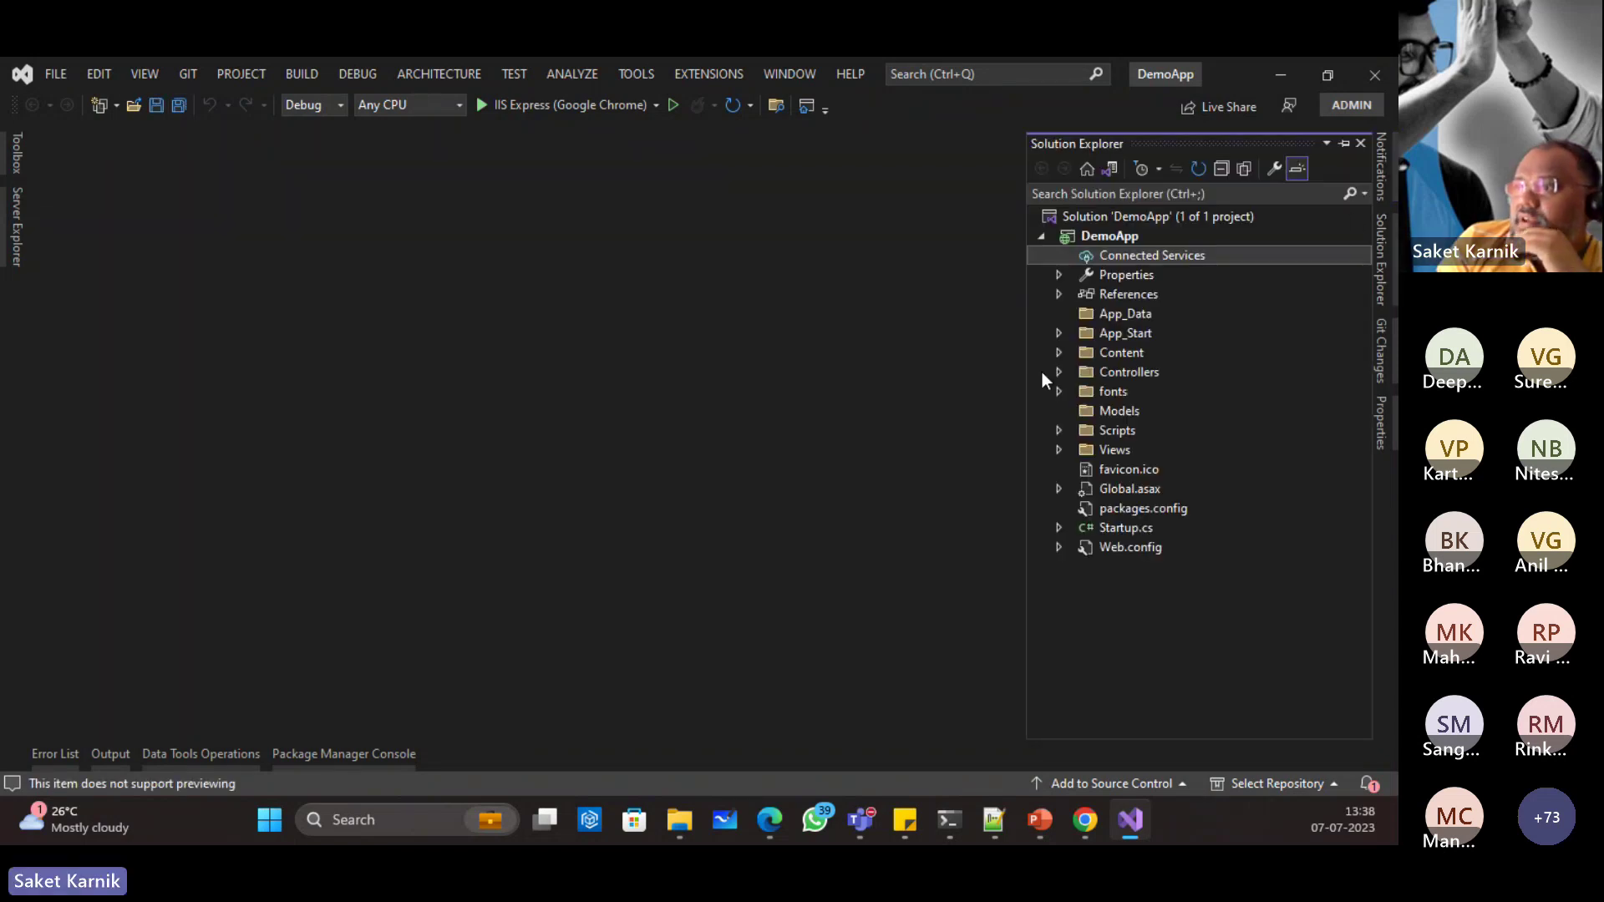
pyautogui.click(1123, 545)
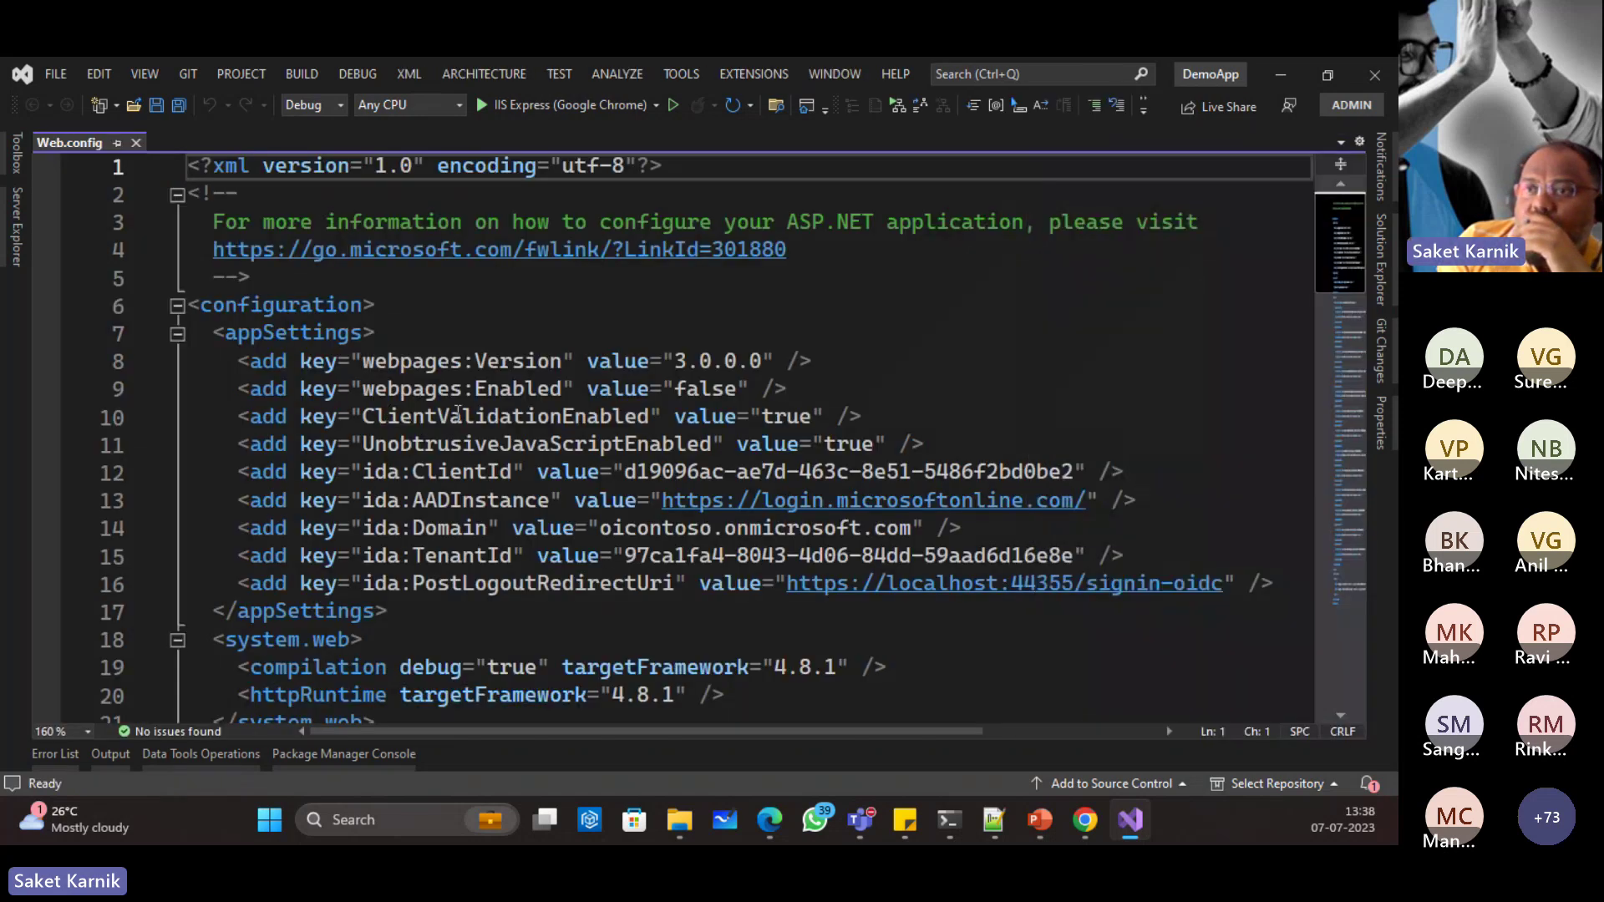
pyautogui.scroll(-2, 275, 303)
pyautogui.moveTo(226, 193); pyautogui.dragTo(972, 436)
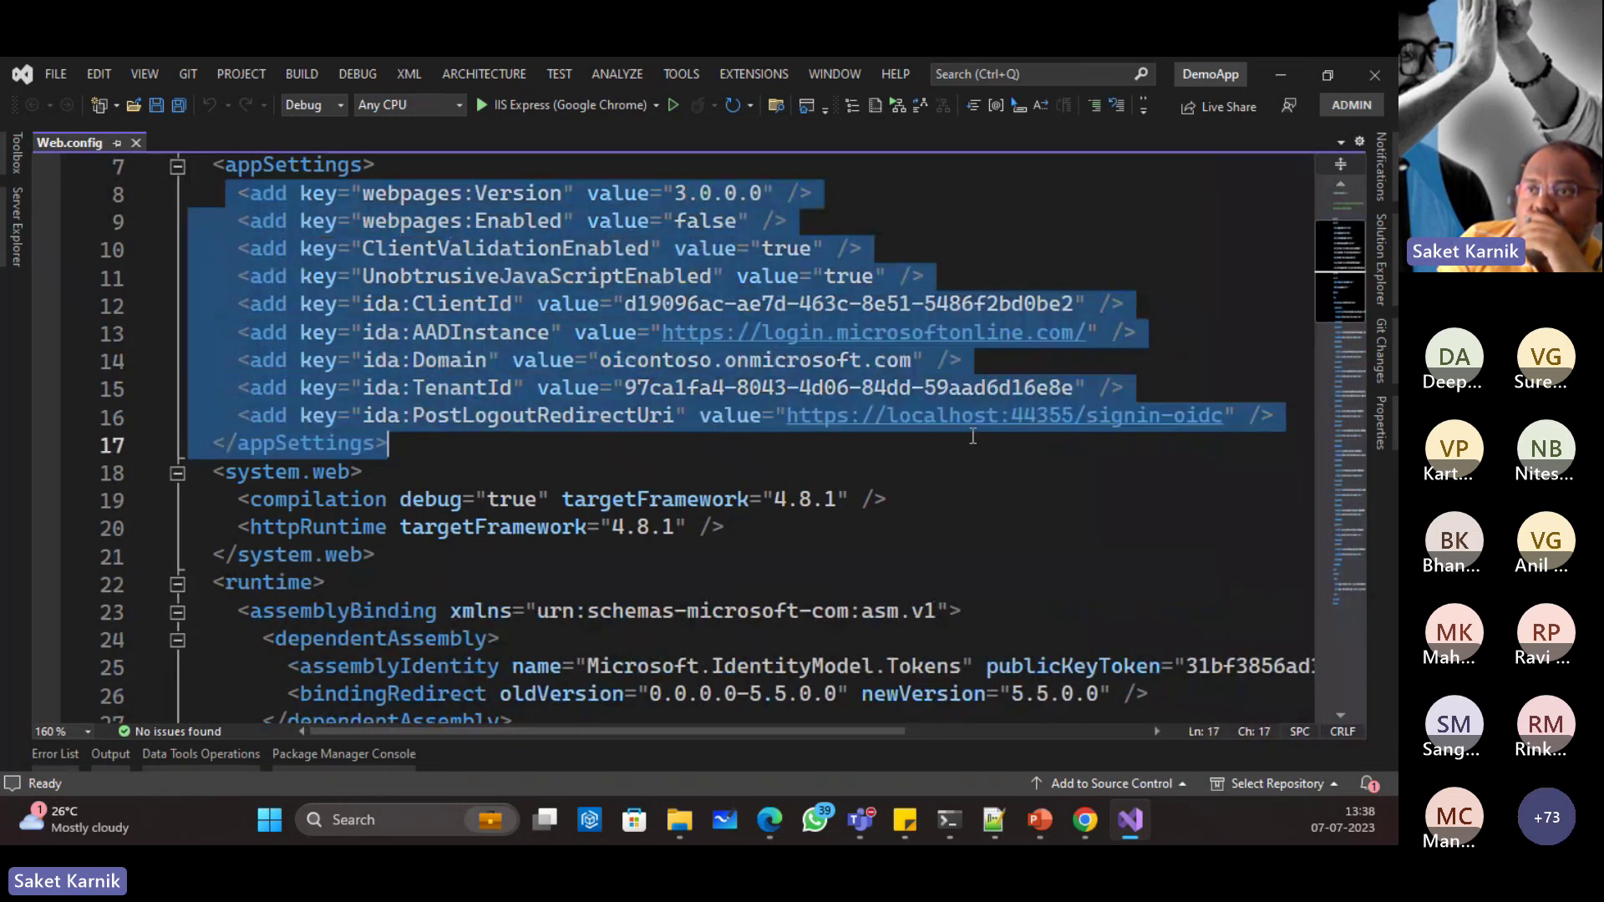
pyautogui.click(362, 333)
pyautogui.moveTo(247, 304); pyautogui.dragTo(1275, 416)
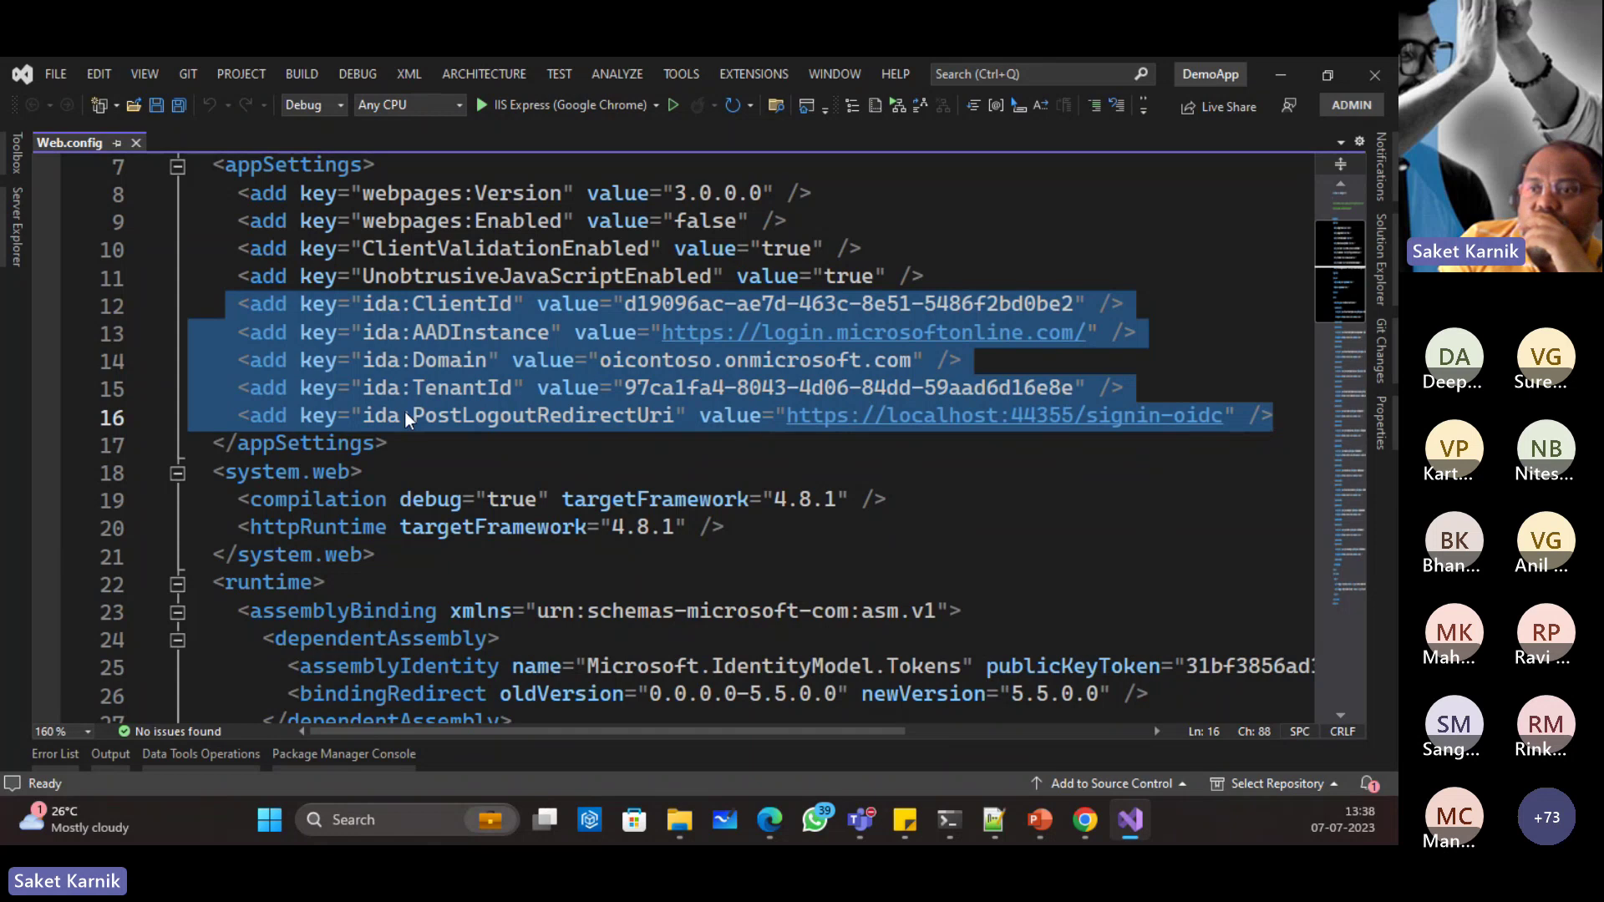
pyautogui.click(135, 143)
# Step: Open Controllers/AccountController.cs and select the SignIn and SignOut method names
pyautogui.click(1378, 259)
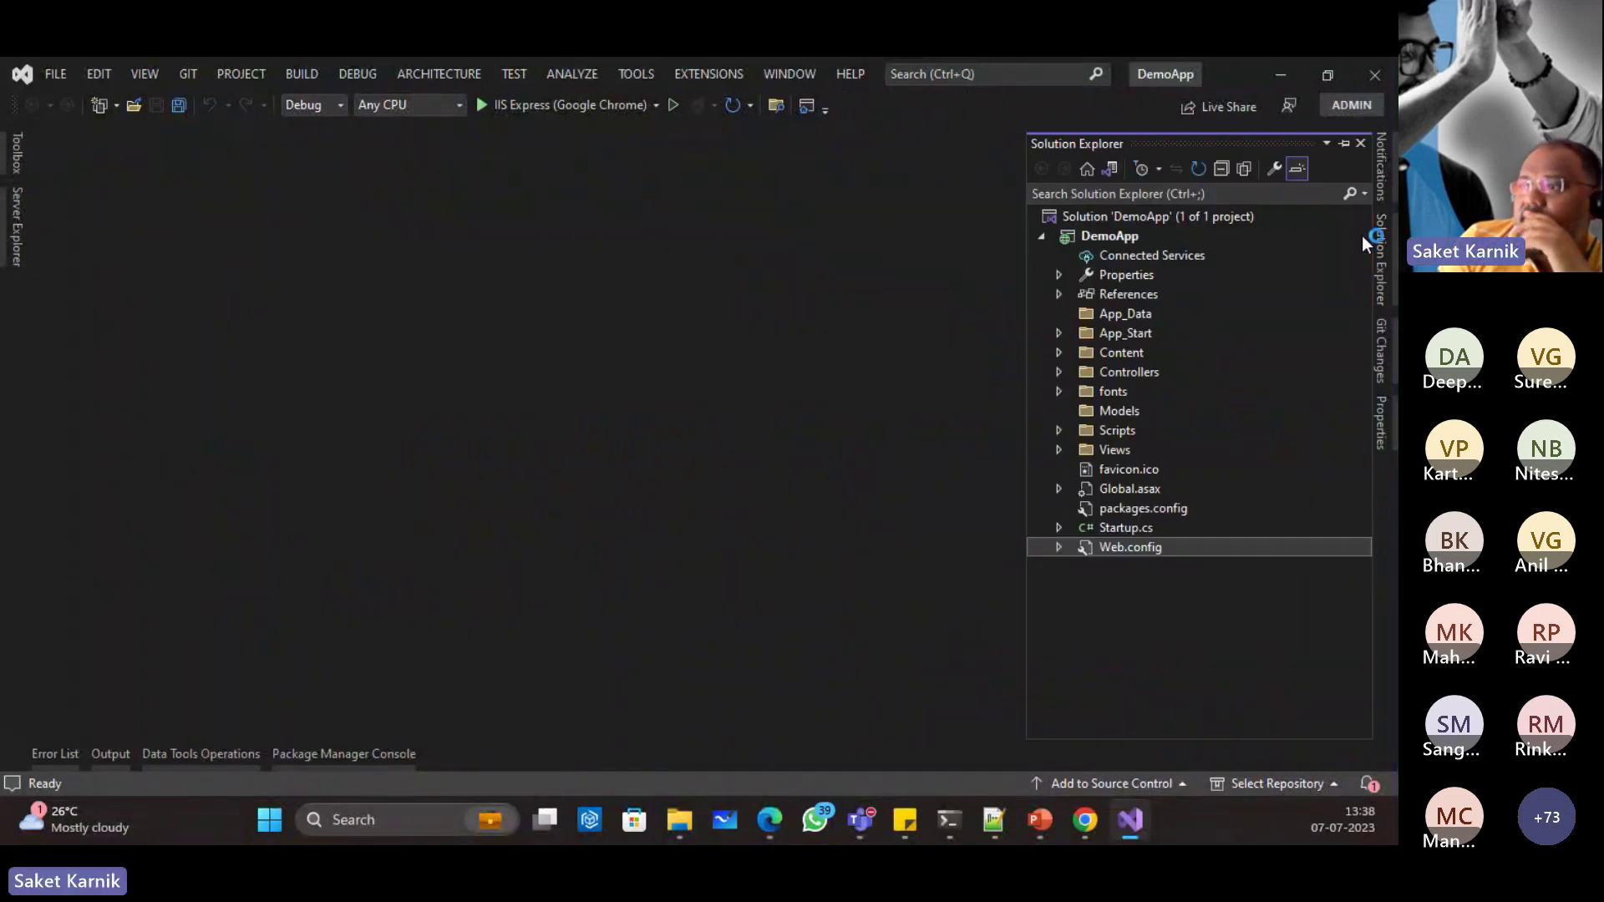
pyautogui.click(1058, 372)
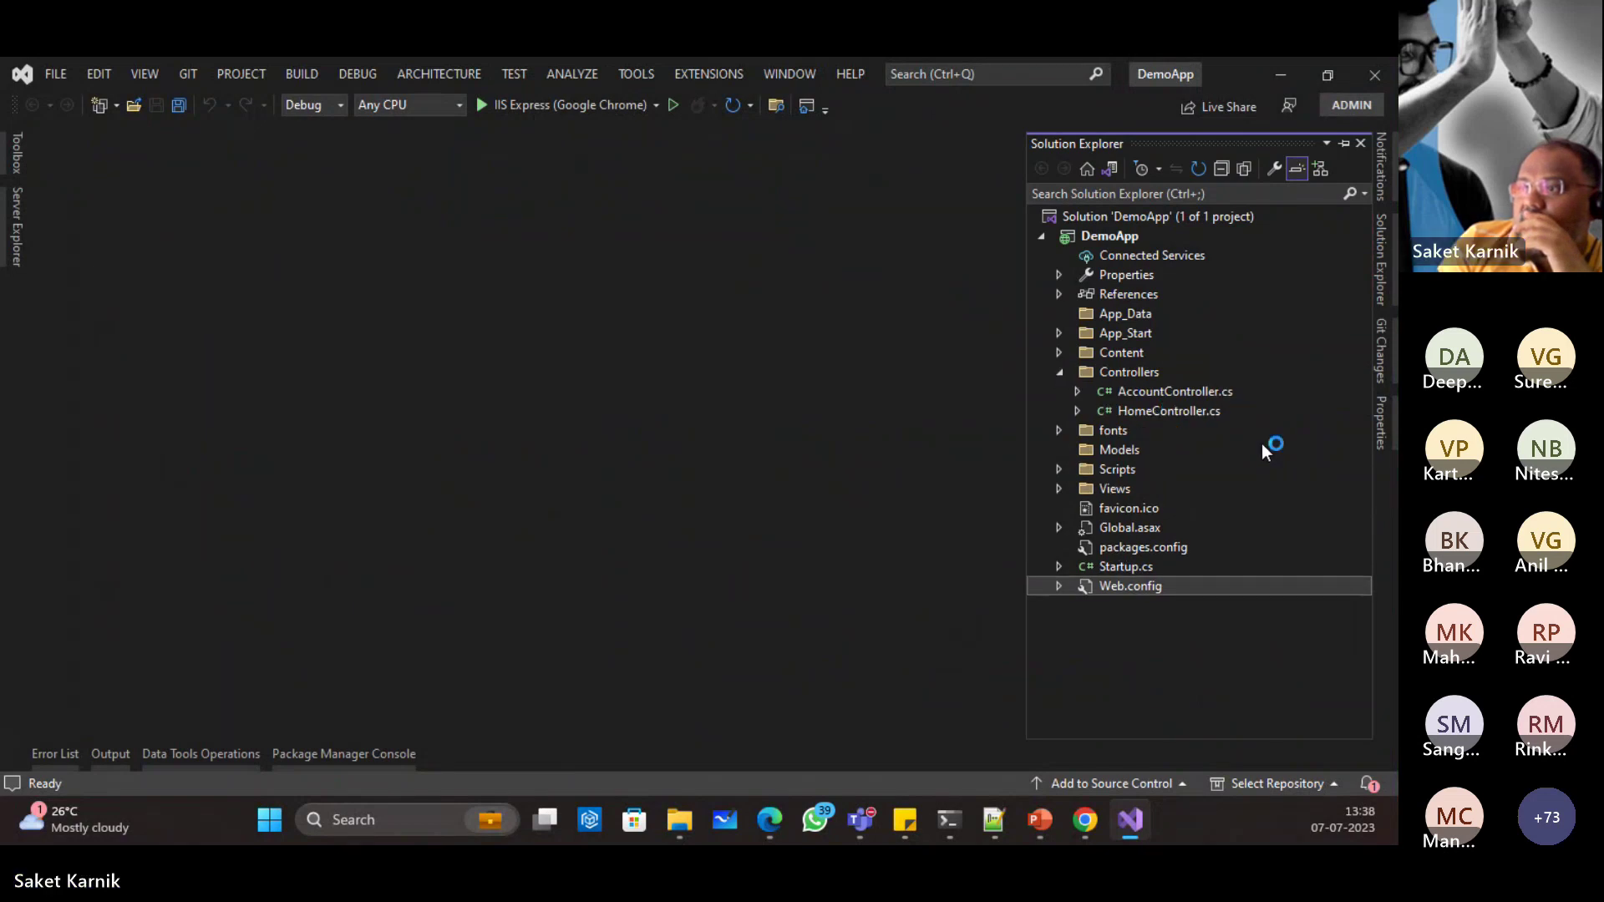
pyautogui.doubleClick(1176, 392)
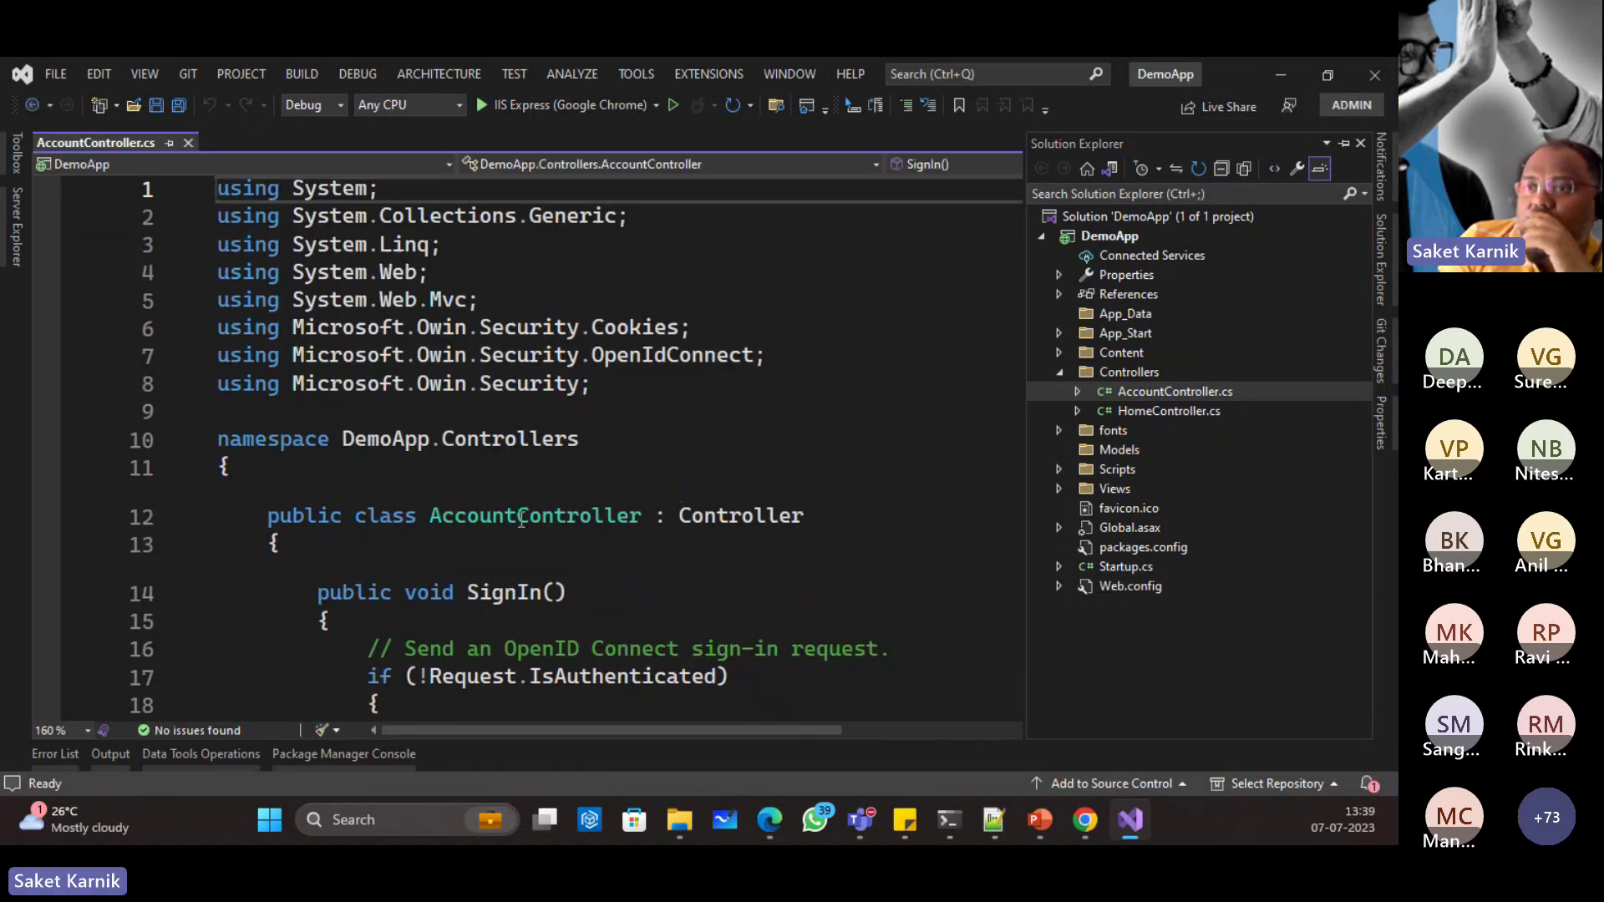
pyautogui.scroll(6, 538, 378)
pyautogui.doubleClick(503, 259)
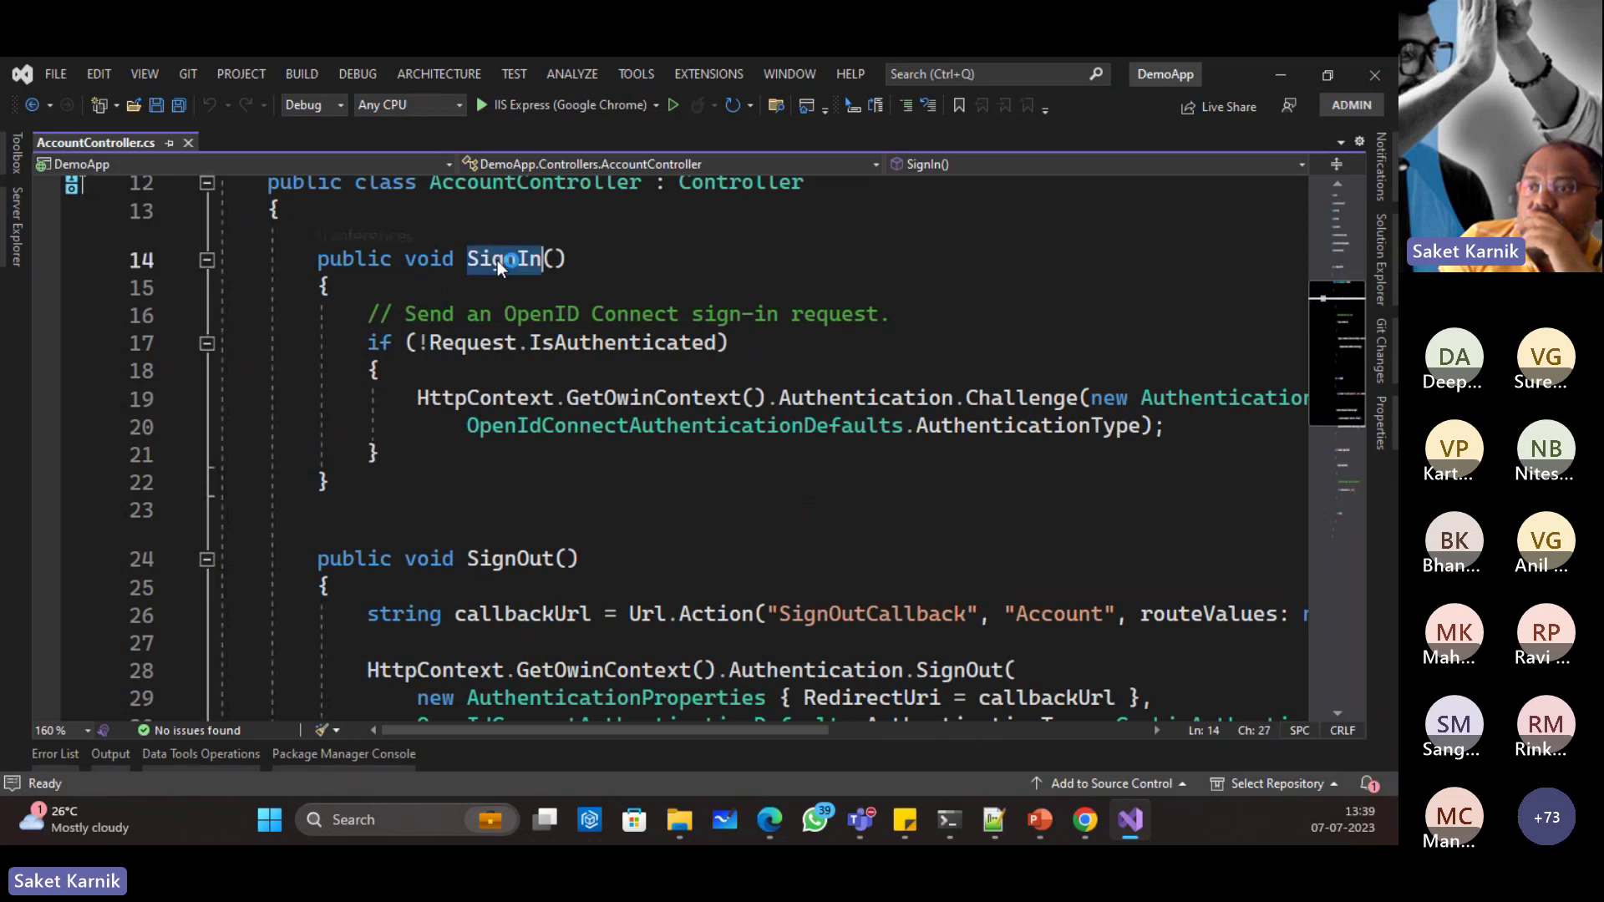
pyautogui.doubleClick(501, 560)
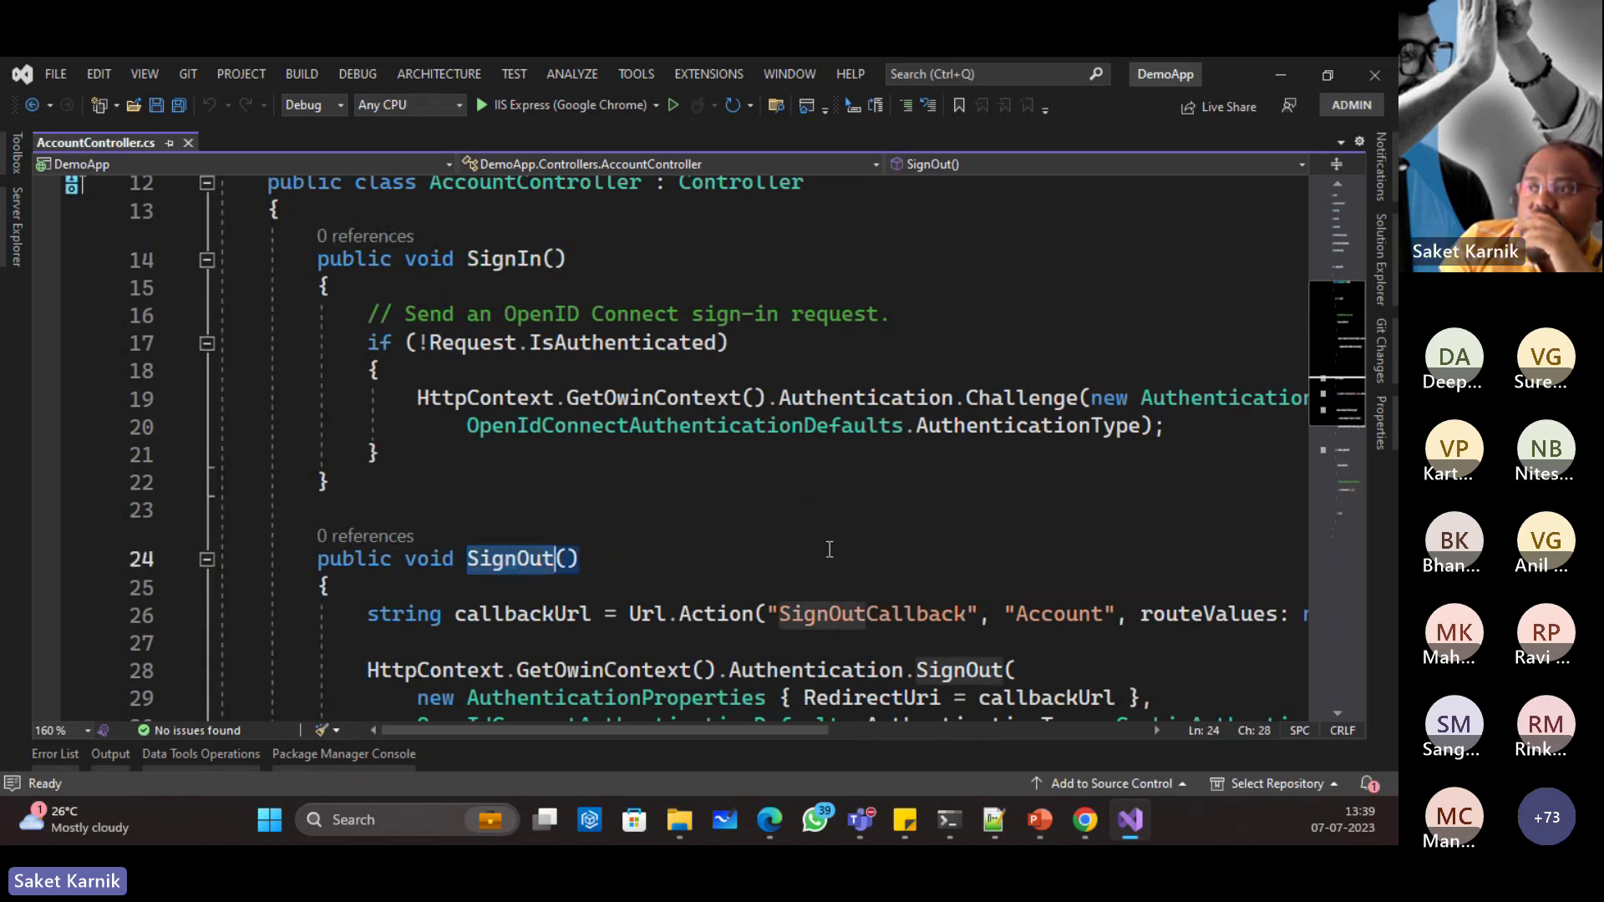
# Step: Scroll through AccountController.cs and expand the App_Start folder in Solution Explorer
pyautogui.scroll(-2, 860, 501)
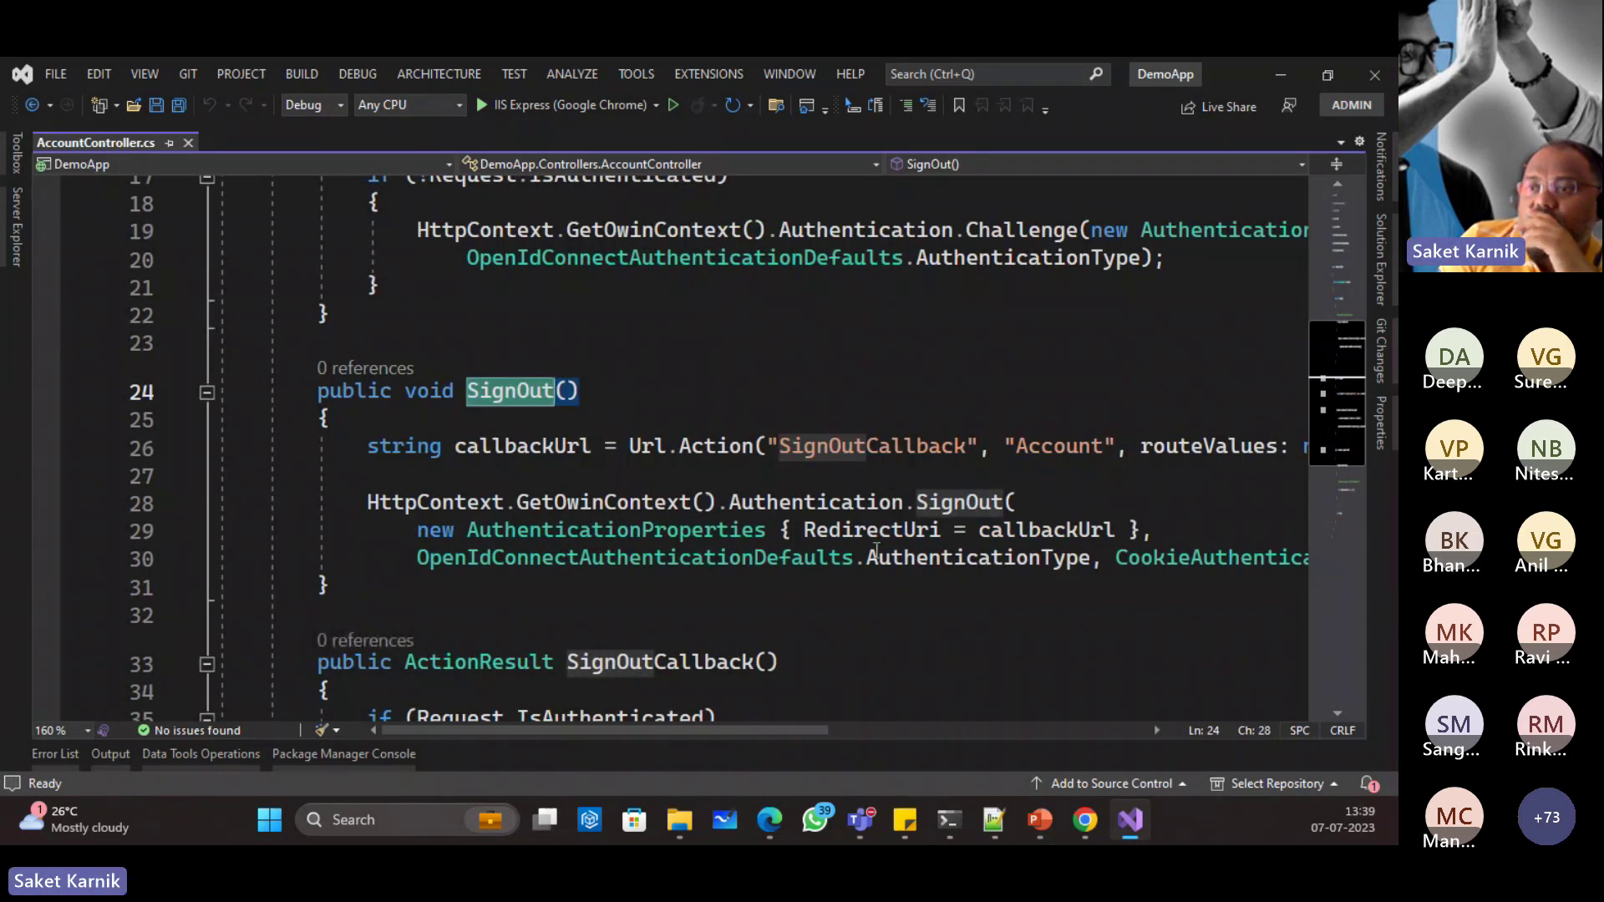
pyautogui.scroll(-3, 886, 501)
pyautogui.scroll(-2, 892, 576)
pyautogui.scroll(5, 1213, 501)
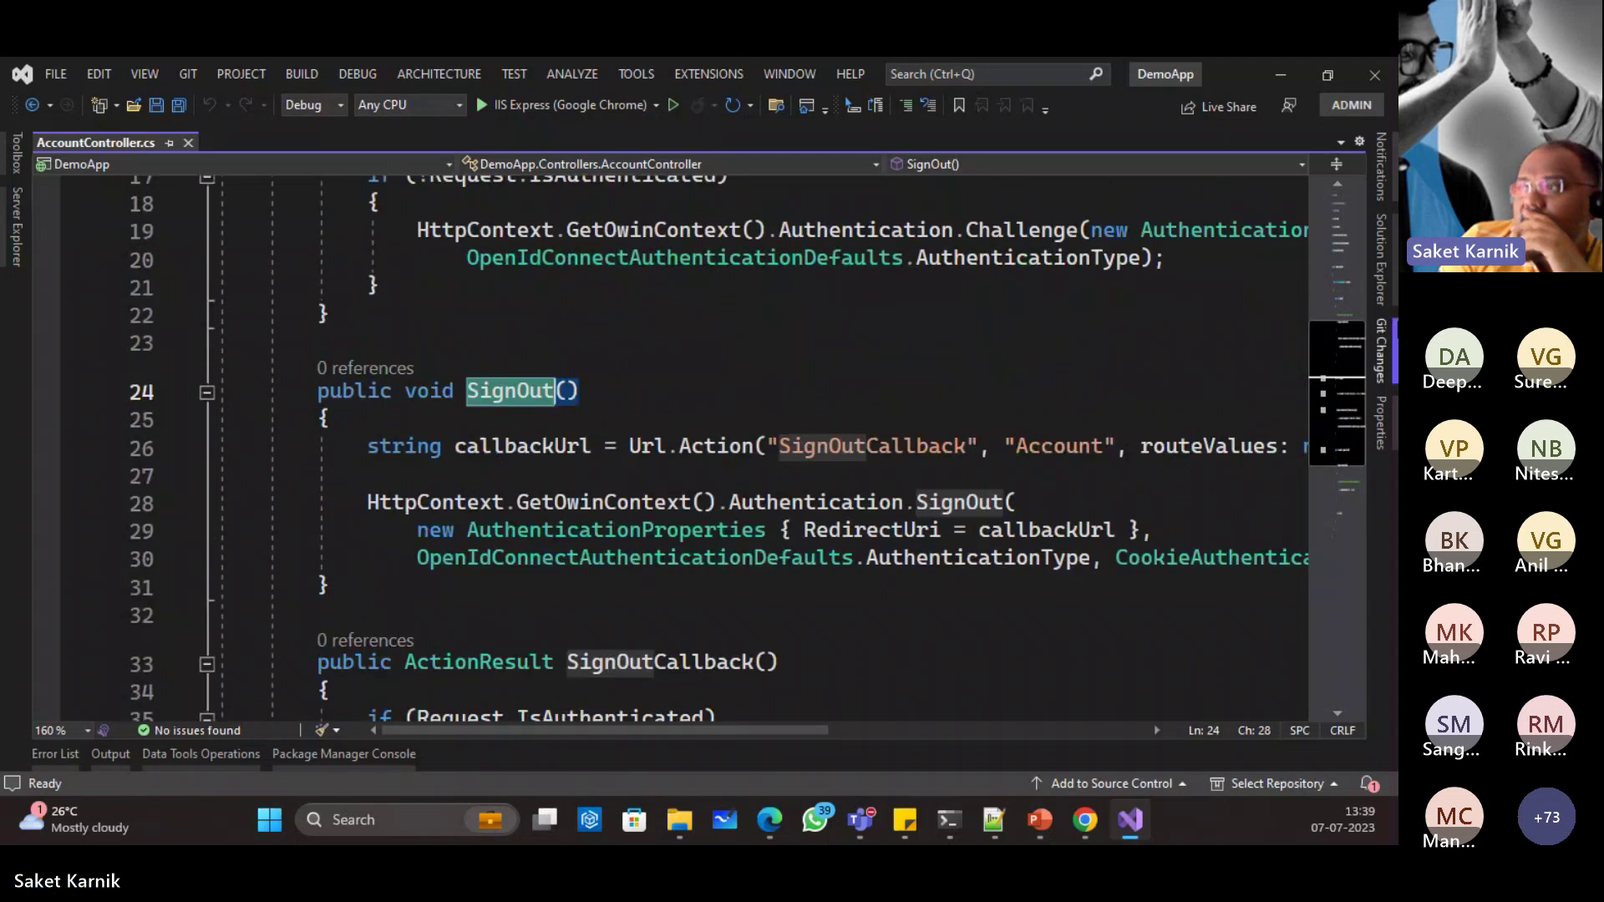
pyautogui.click(1383, 259)
pyautogui.click(1059, 332)
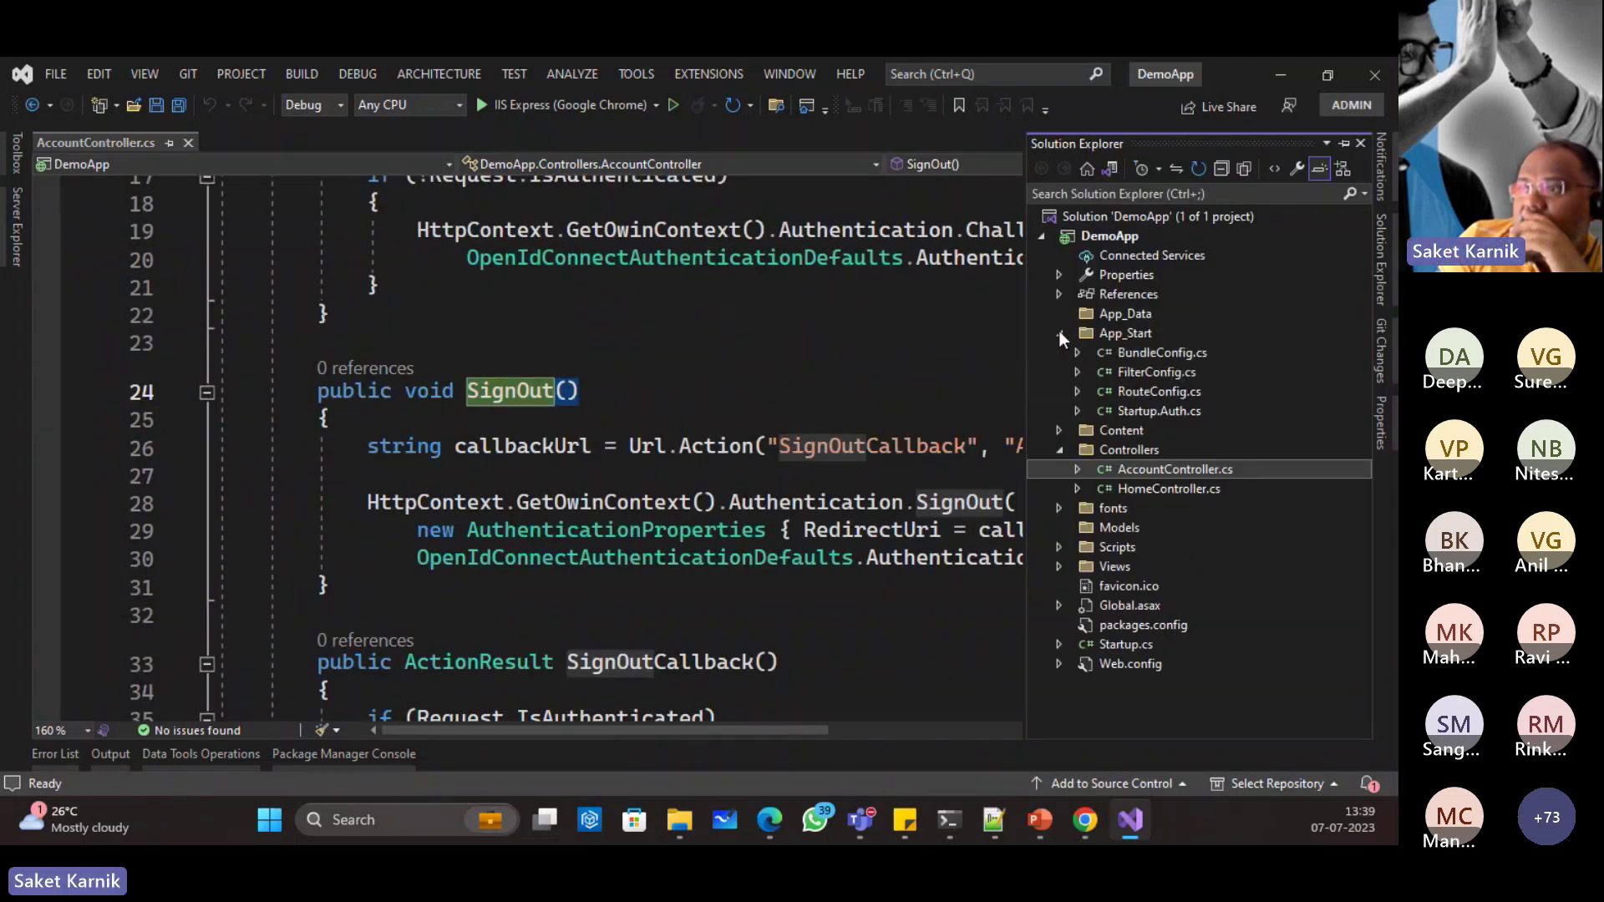
# Step: Open Startup.Auth.cs and read through ConfigureAuth's cookie and OpenID Connect setup
pyautogui.doubleClick(1164, 411)
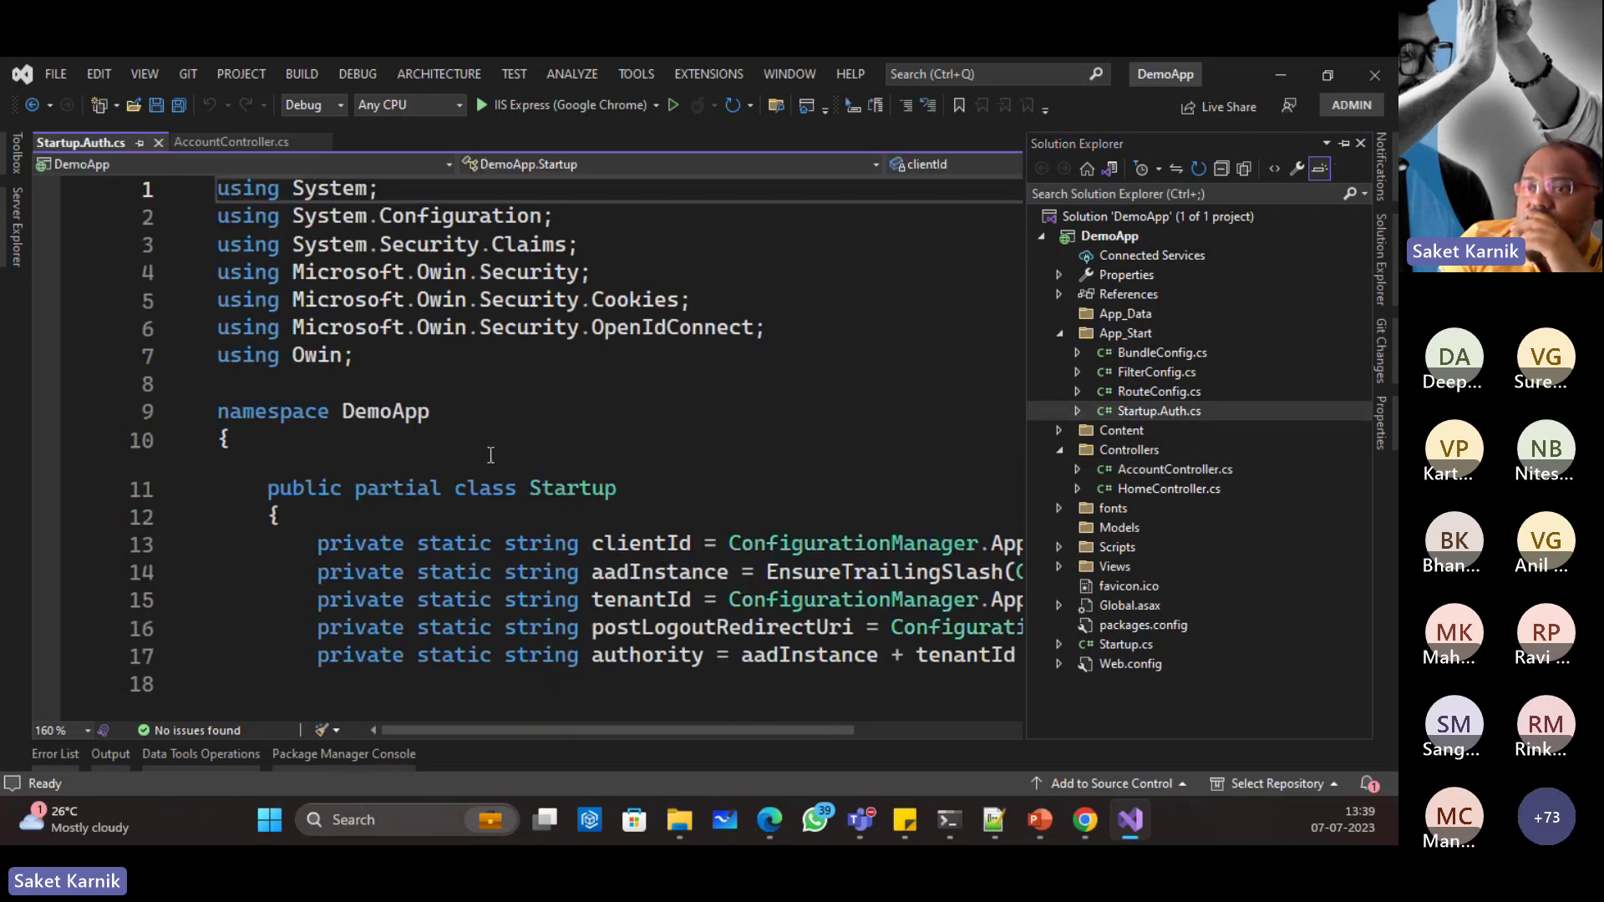
pyautogui.scroll(-5, 705, 545)
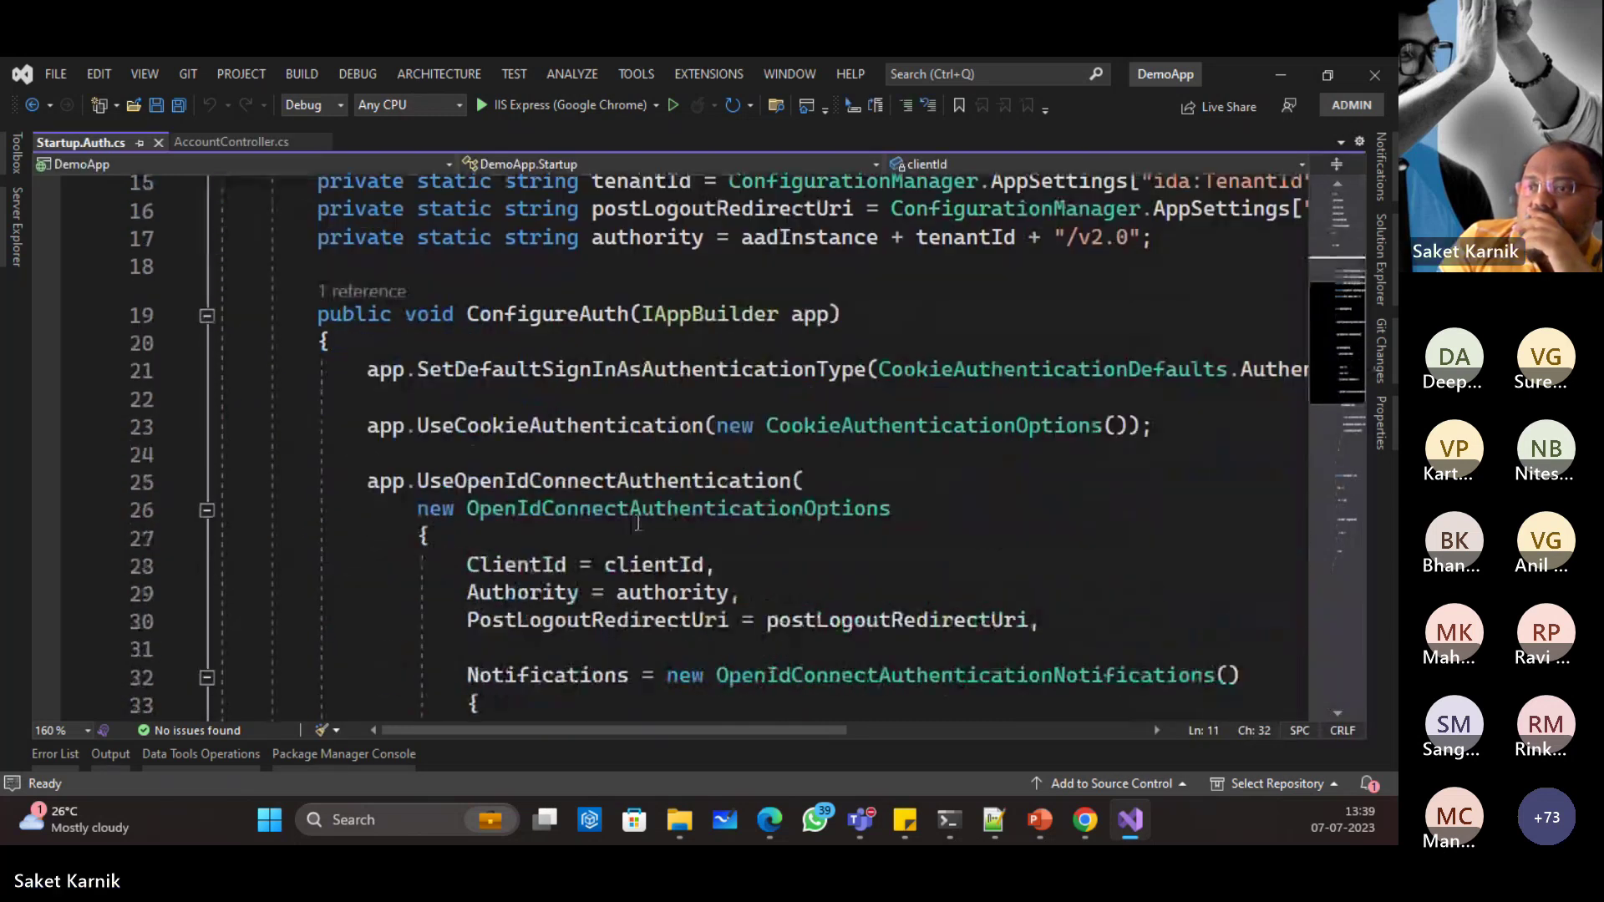
pyautogui.scroll(-3, 554, 402)
pyautogui.scroll(-4, 673, 407)
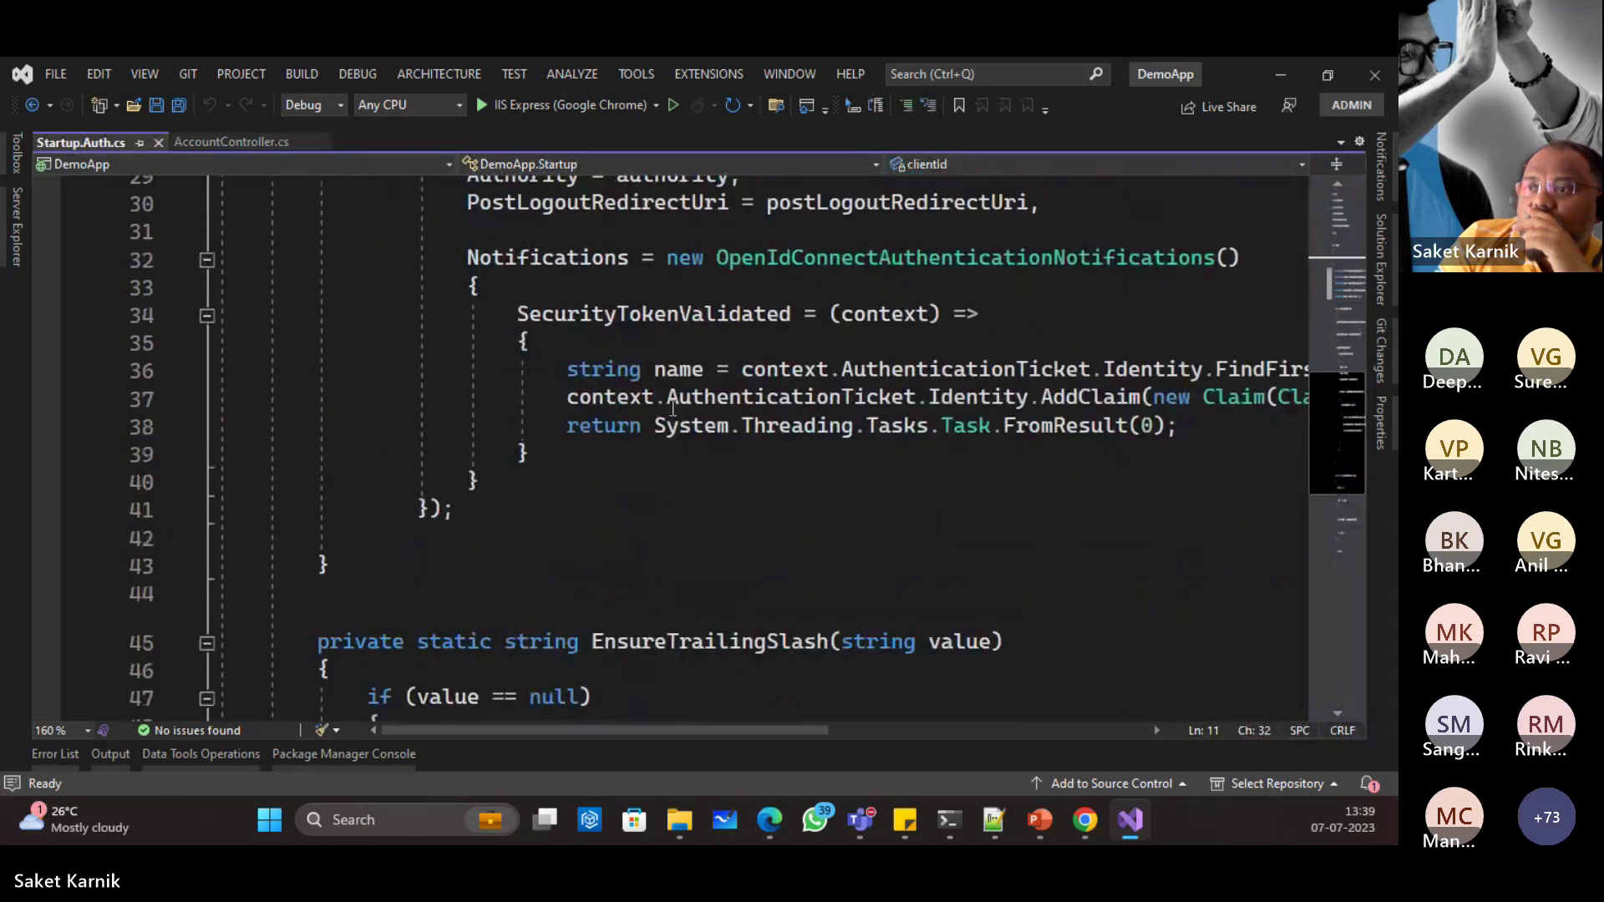
pyautogui.scroll(-4, 717, 451)
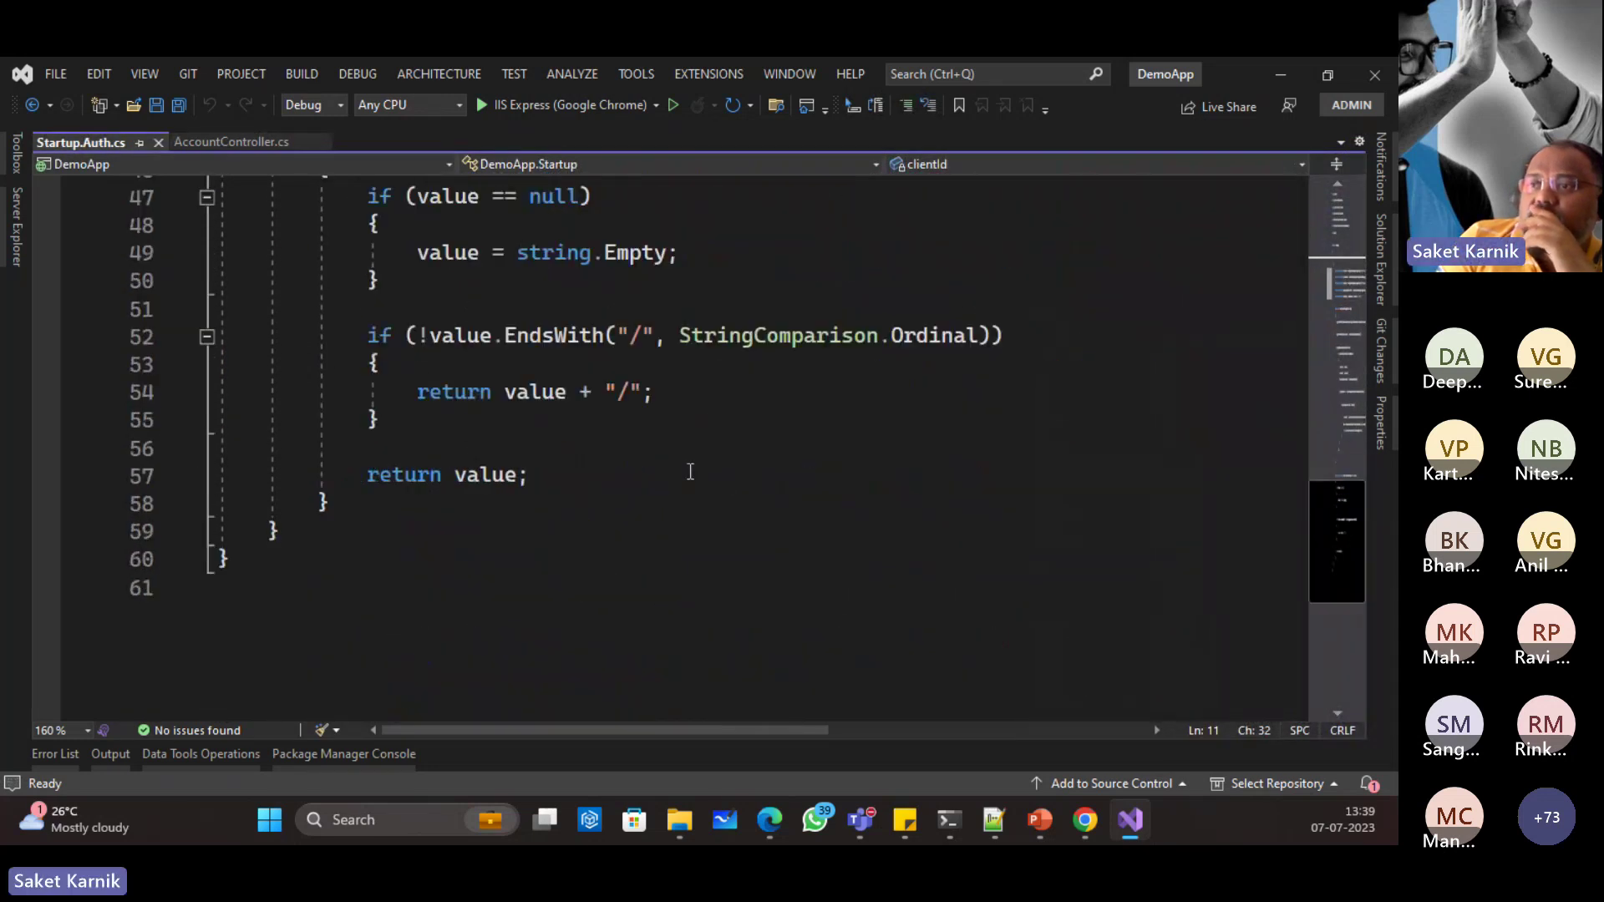
pyautogui.scroll(12, 690, 472)
pyautogui.scroll(-3, 747, 551)
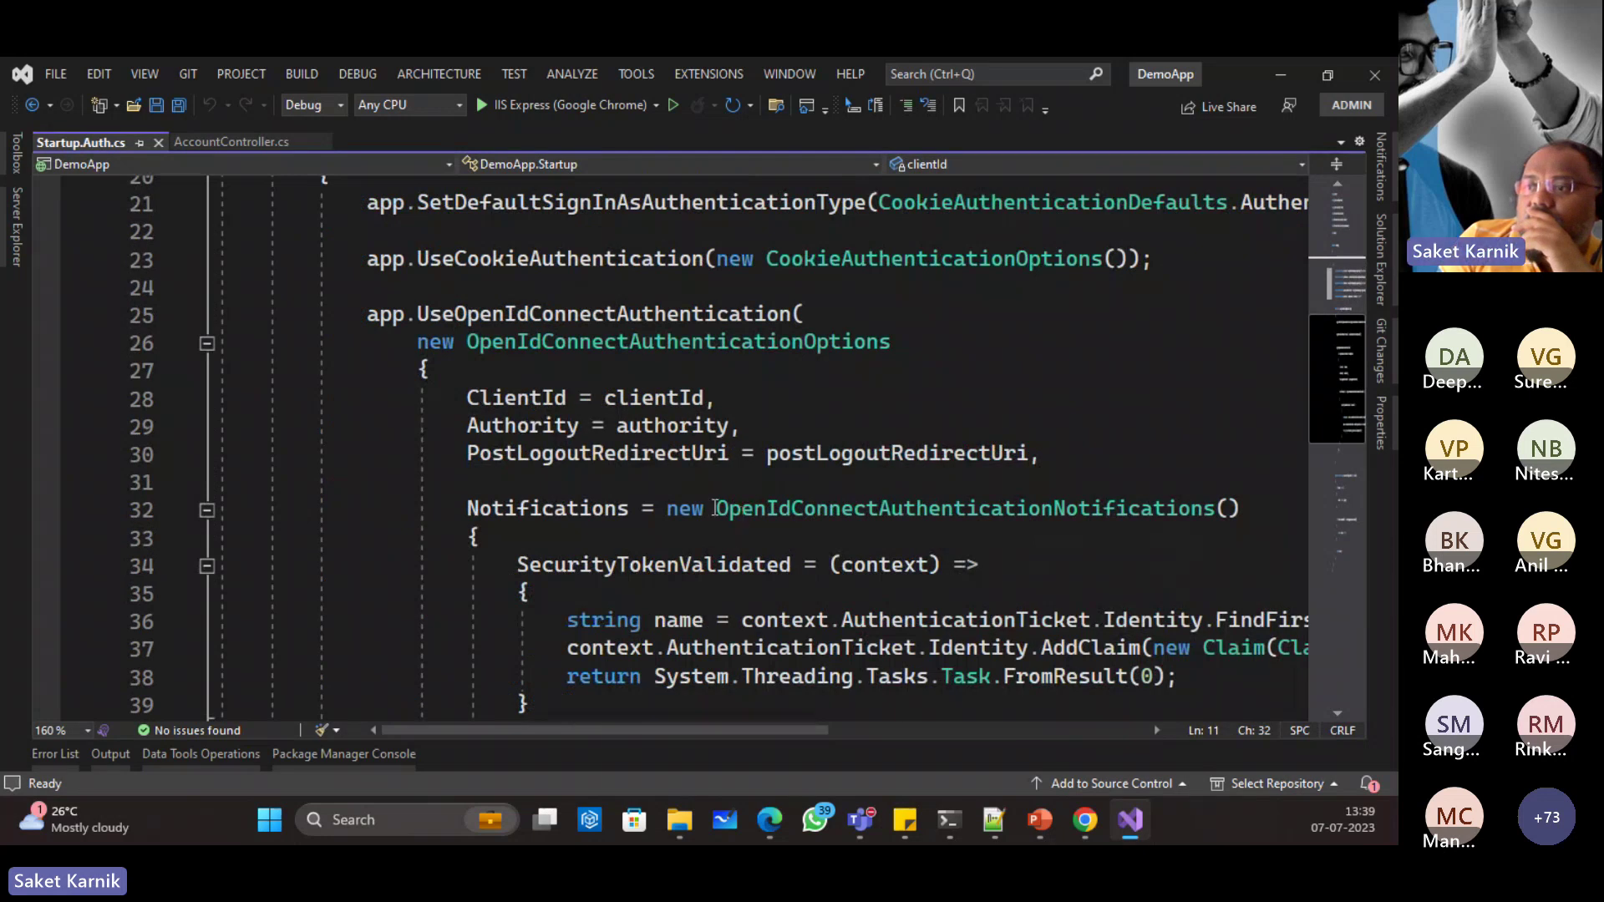
pyautogui.scroll(-2, 714, 507)
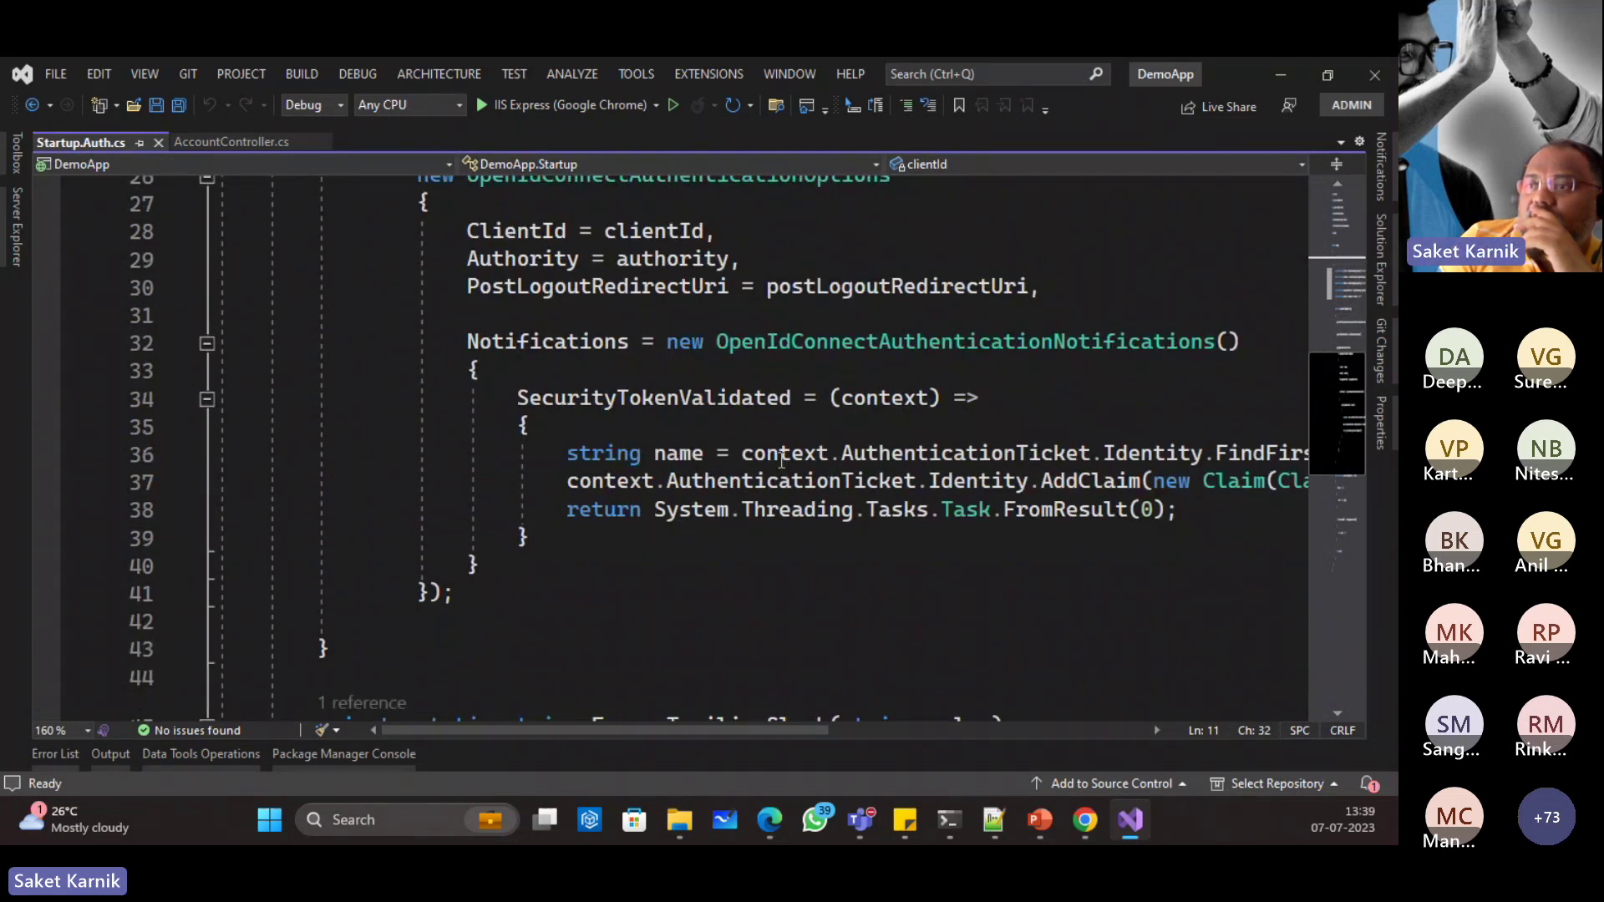
pyautogui.scroll(2, 836, 485)
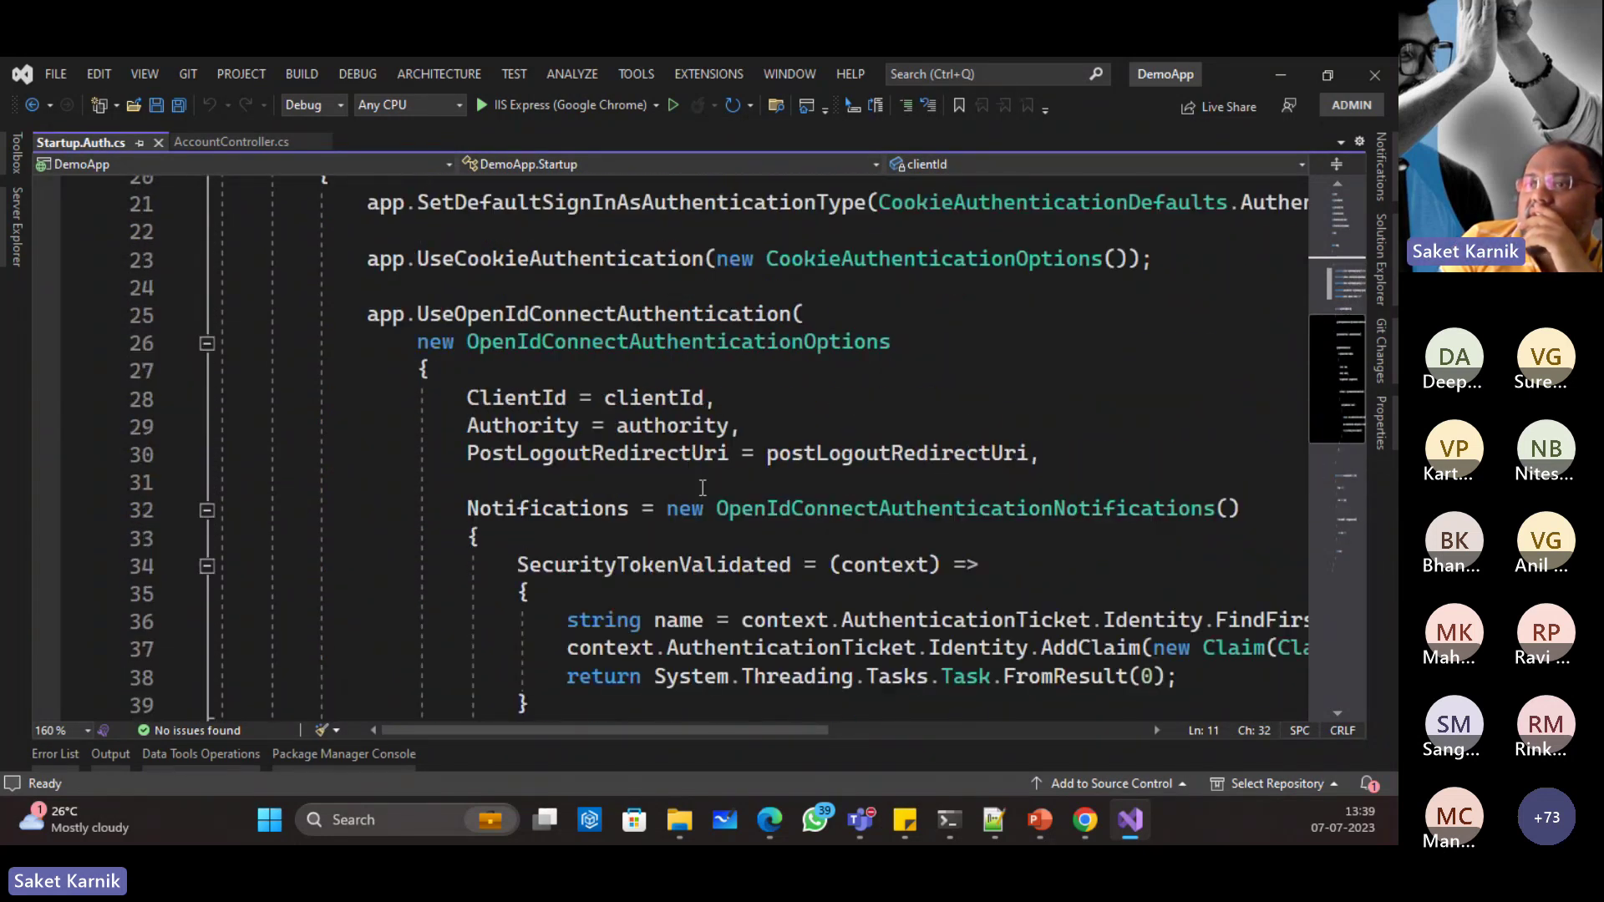
pyautogui.scroll(1, 680, 448)
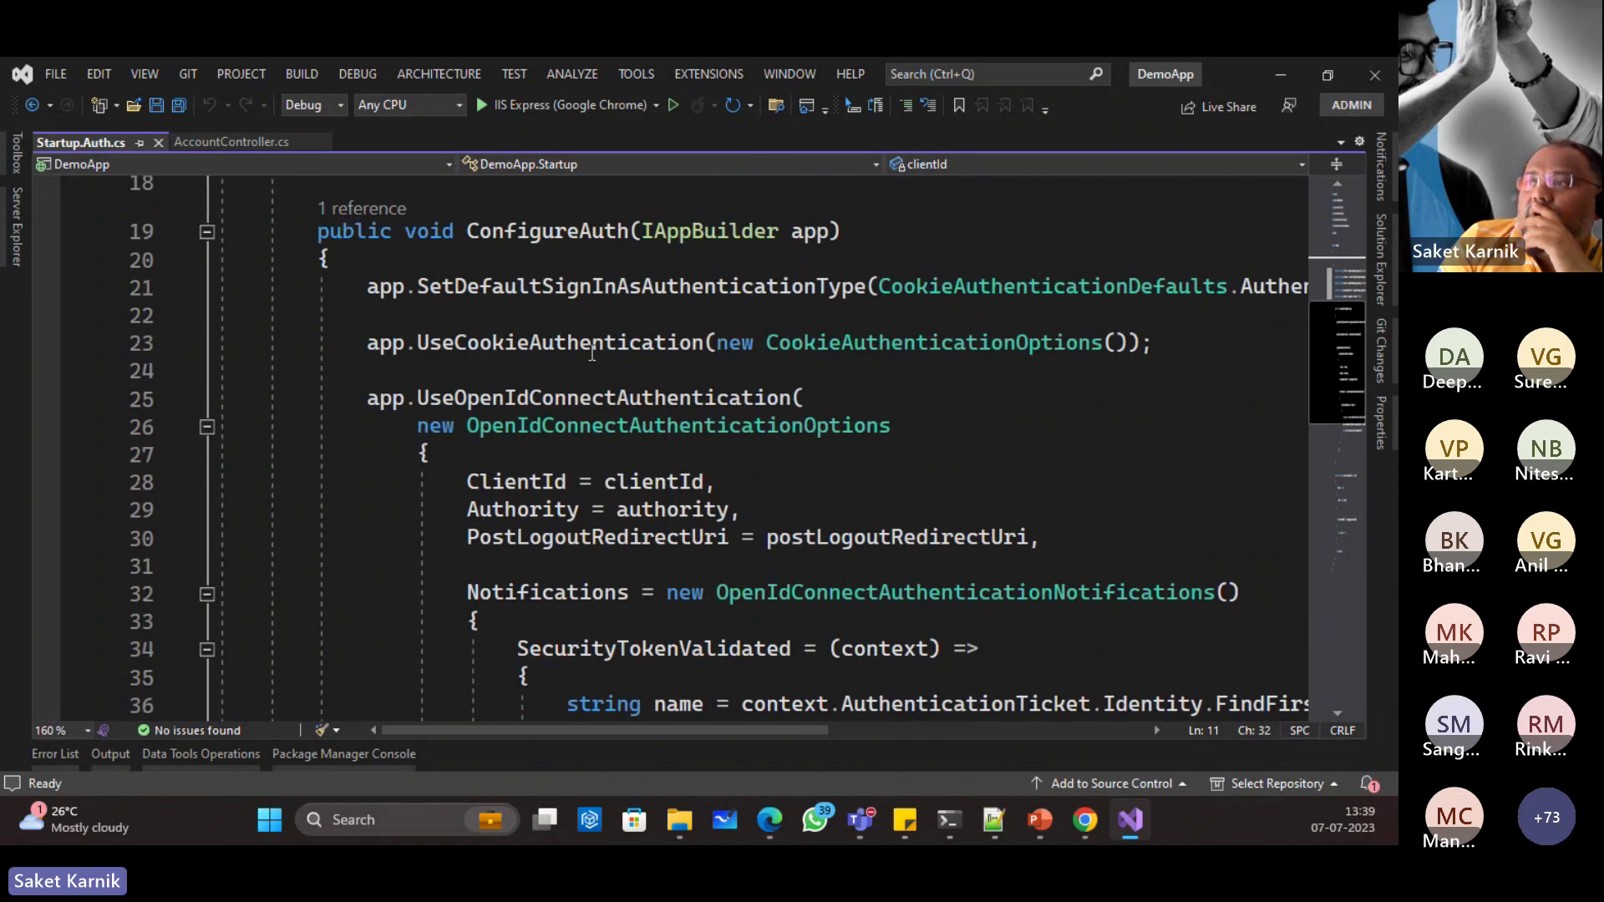
pyautogui.click(1381, 259)
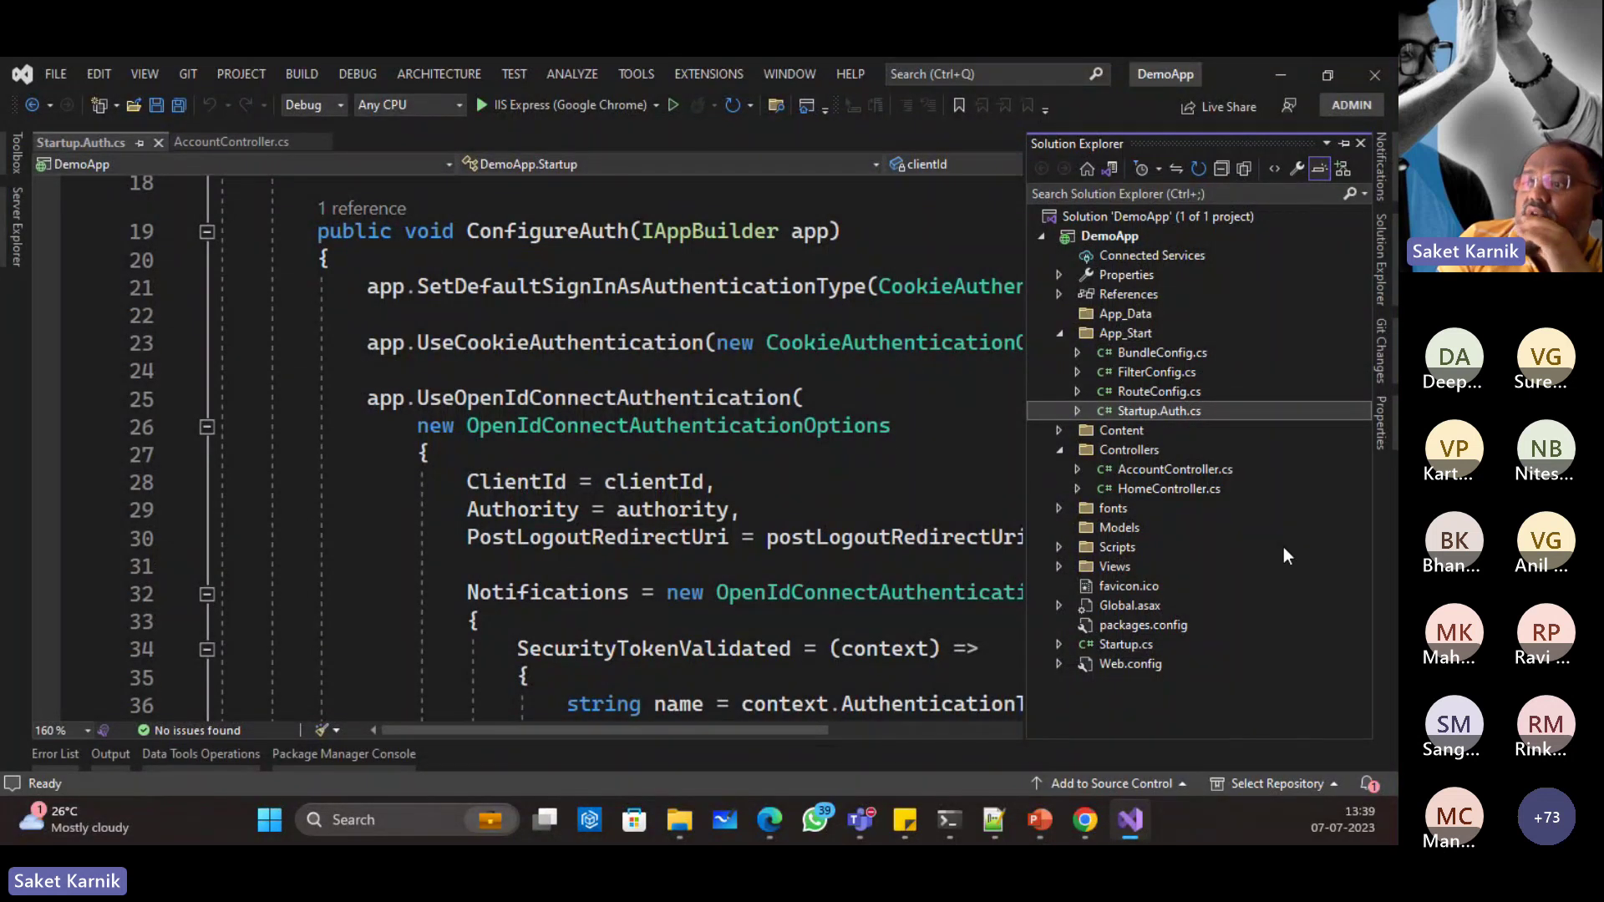
# Step: Open HomeController.cs and select the [Authorize] attribute on line 9
pyautogui.doubleClick(1152, 487)
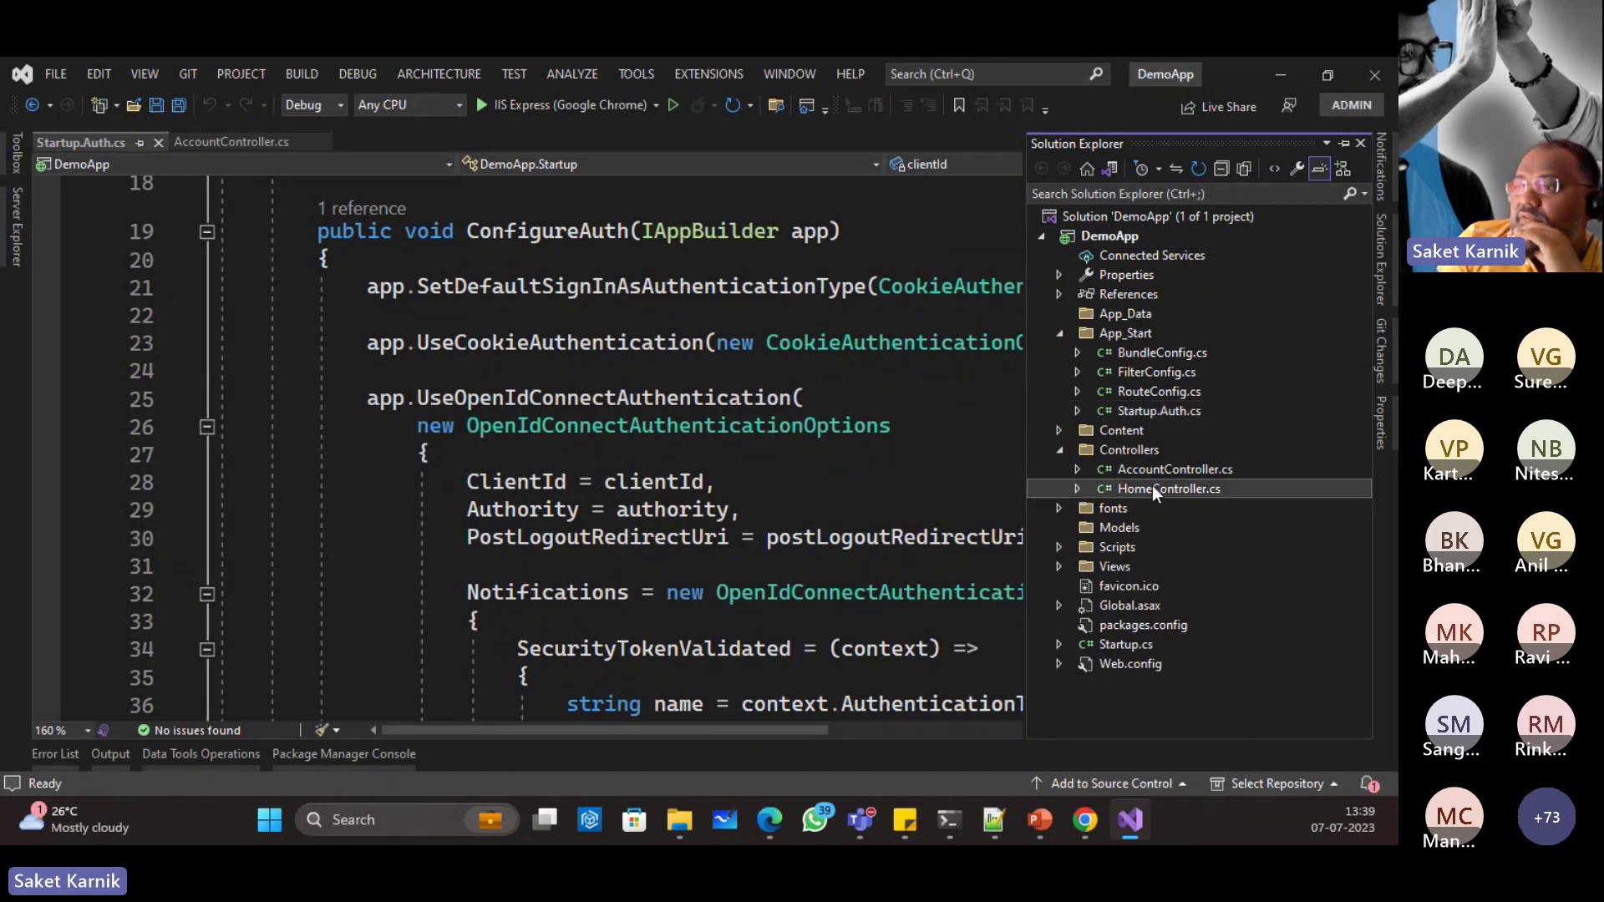
pyautogui.click(558, 488)
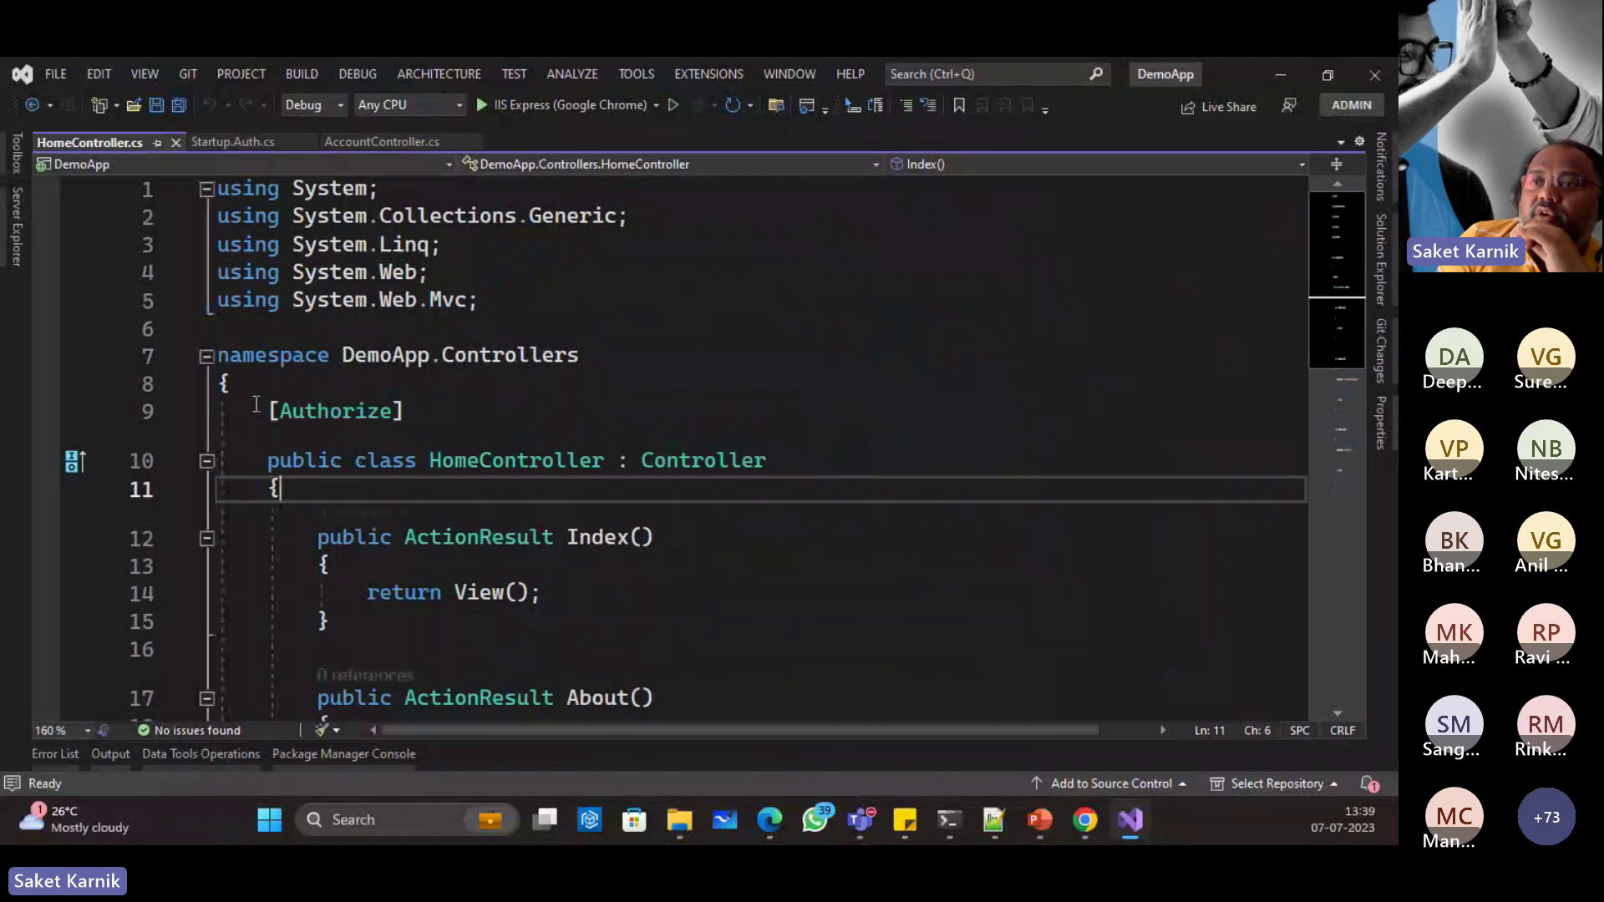
pyautogui.moveTo(268, 410); pyautogui.dragTo(406, 410)
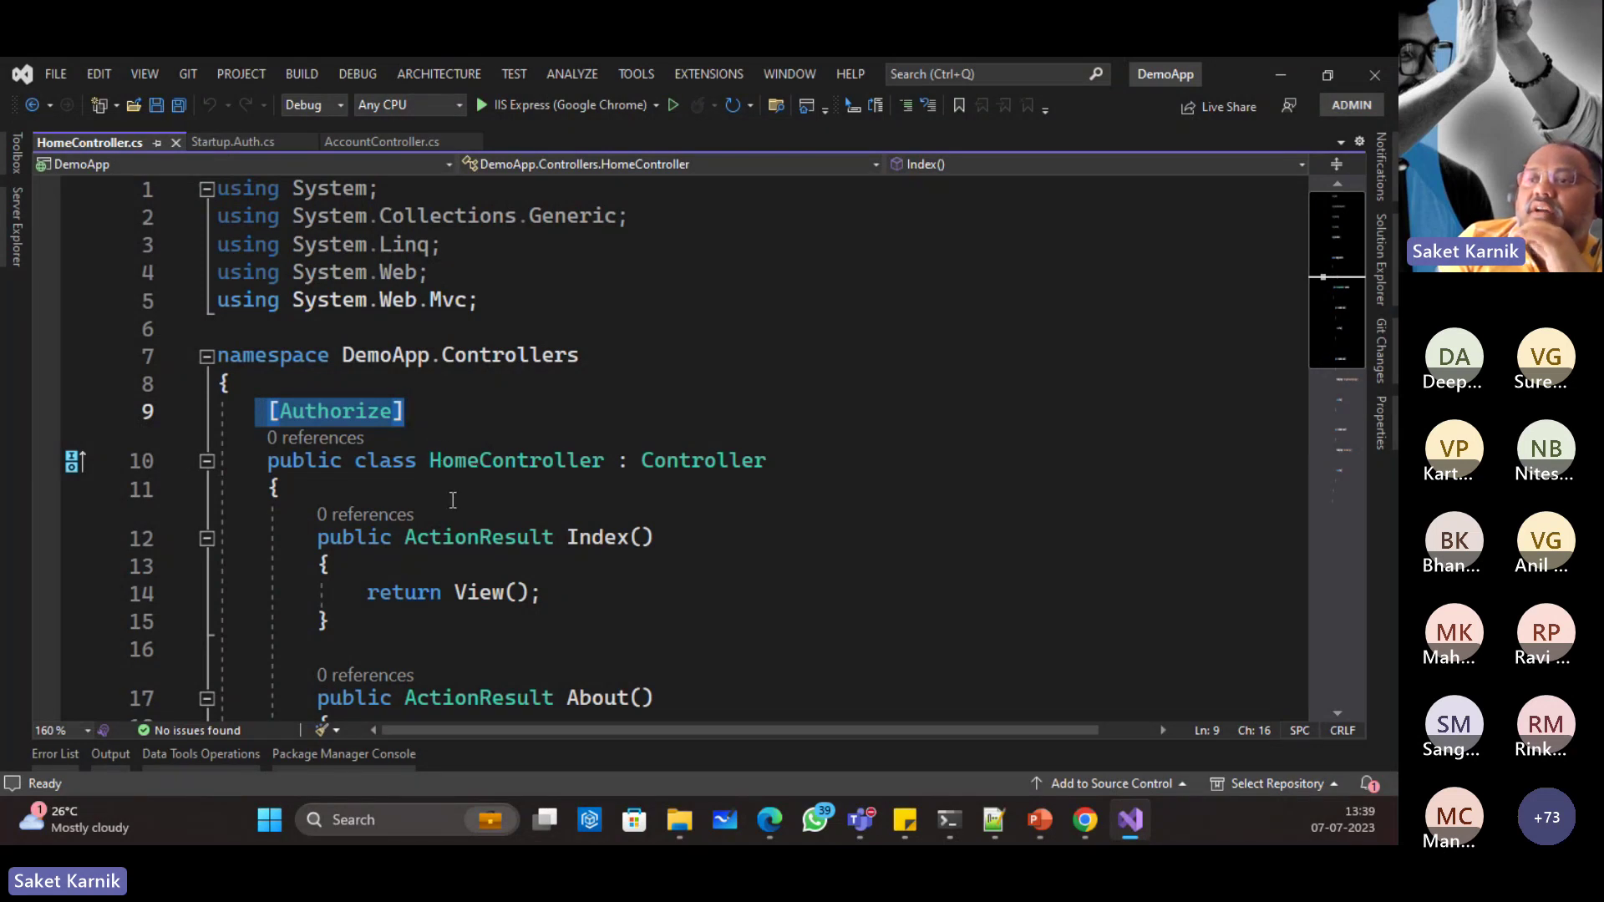
pyautogui.scroll(-2, 452, 501)
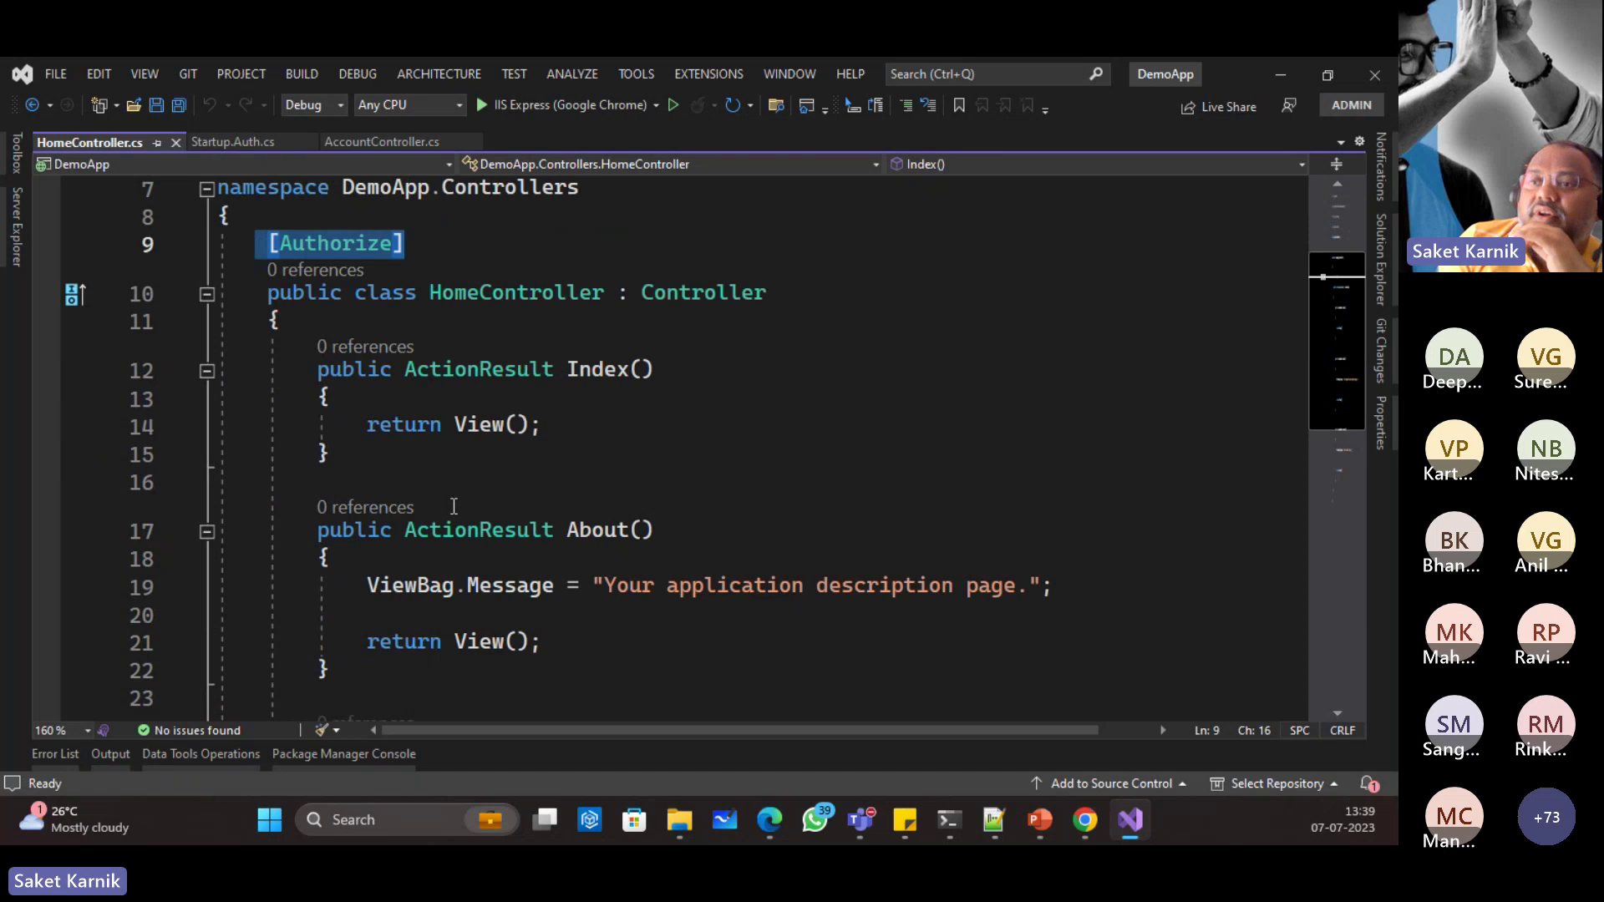
pyautogui.scroll(2, 454, 506)
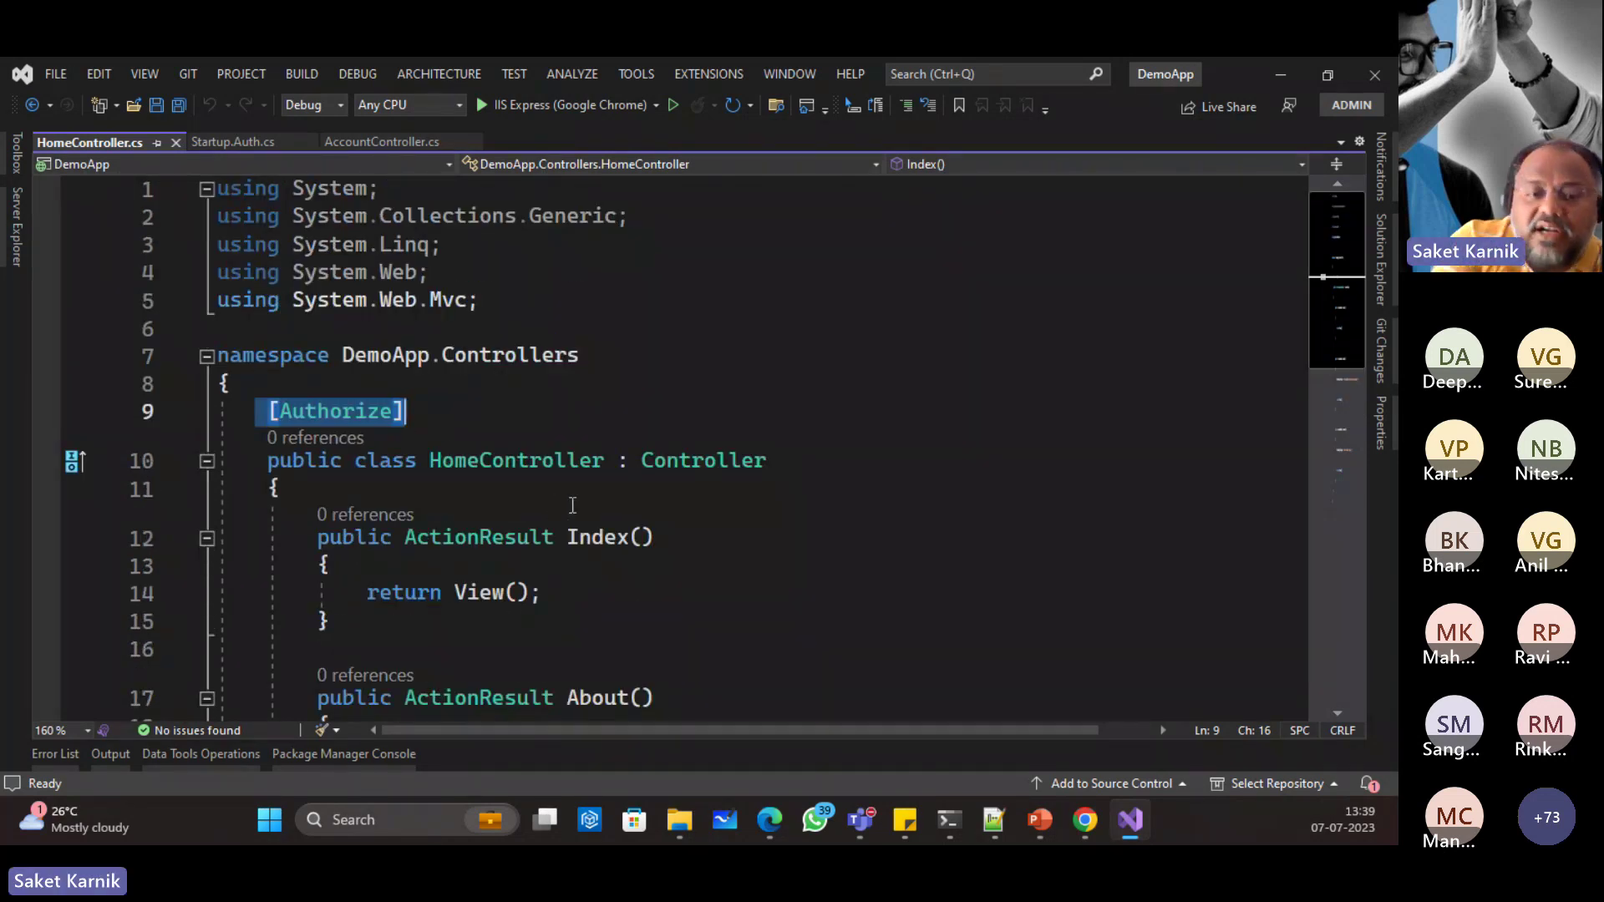
# Step: Build the whole DemoApp solution from the Build menu
pyautogui.click(298, 68)
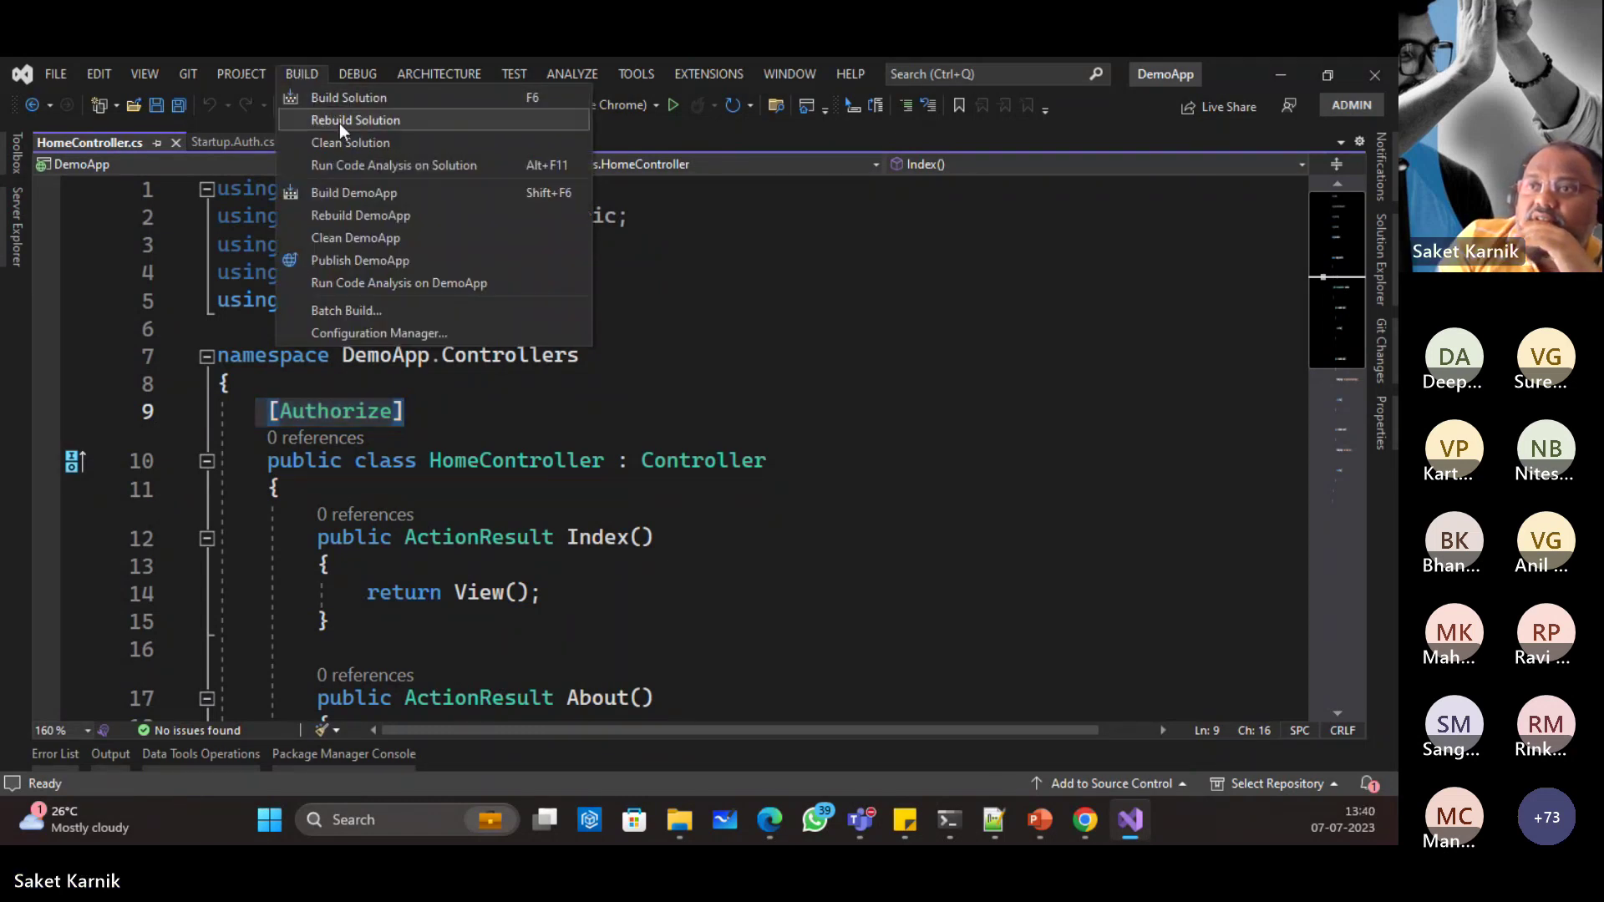
pyautogui.click(341, 96)
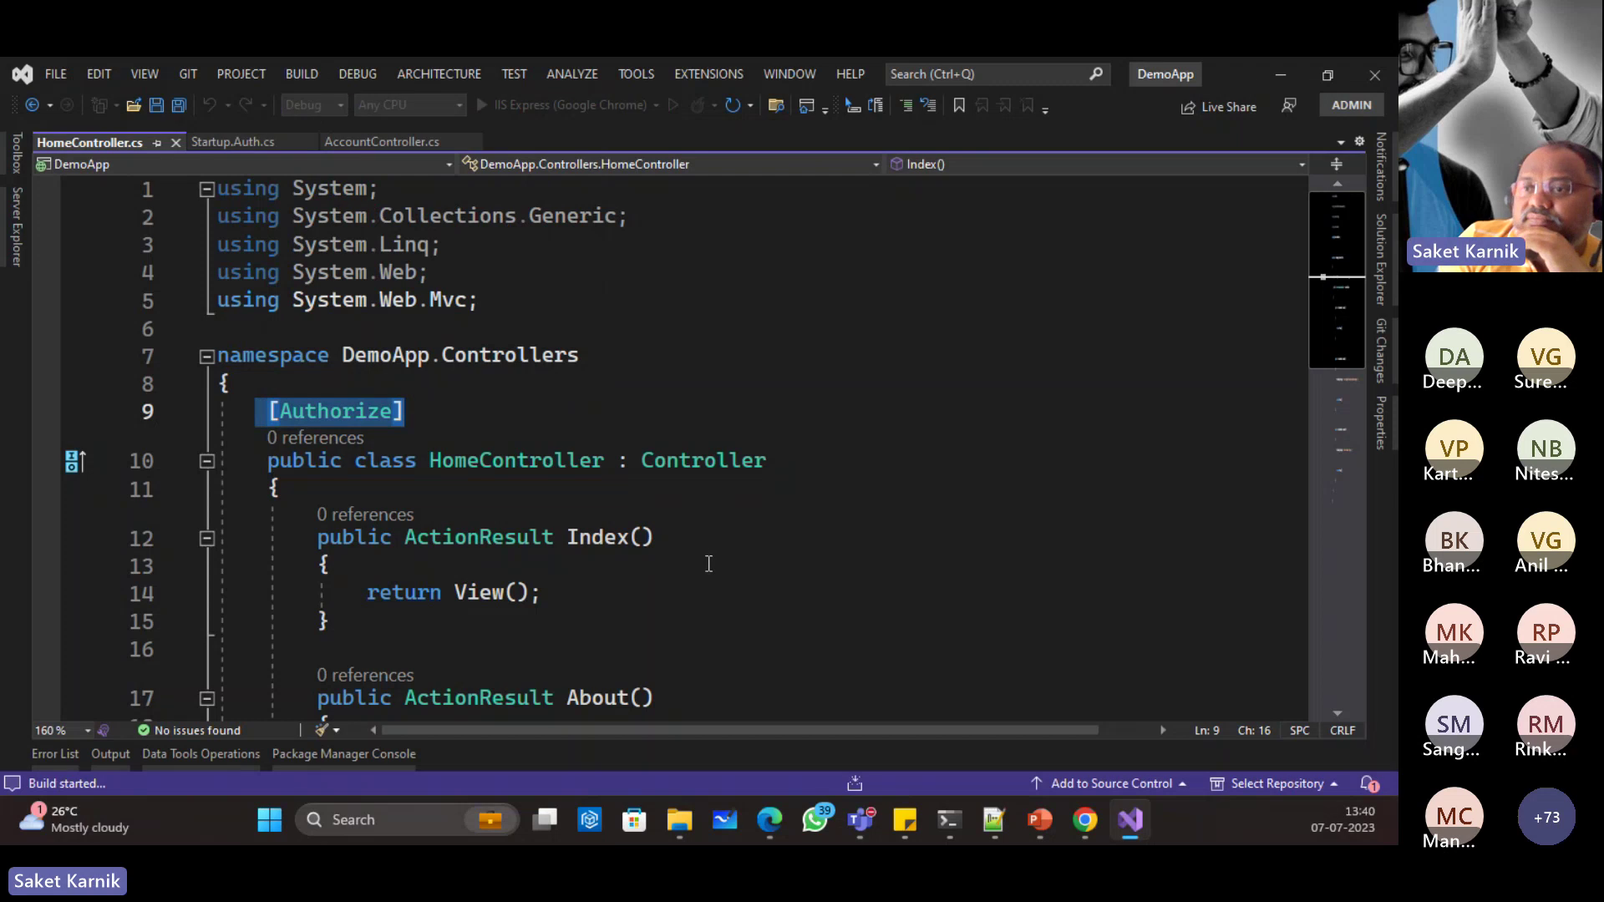
pyautogui.click(1084, 820)
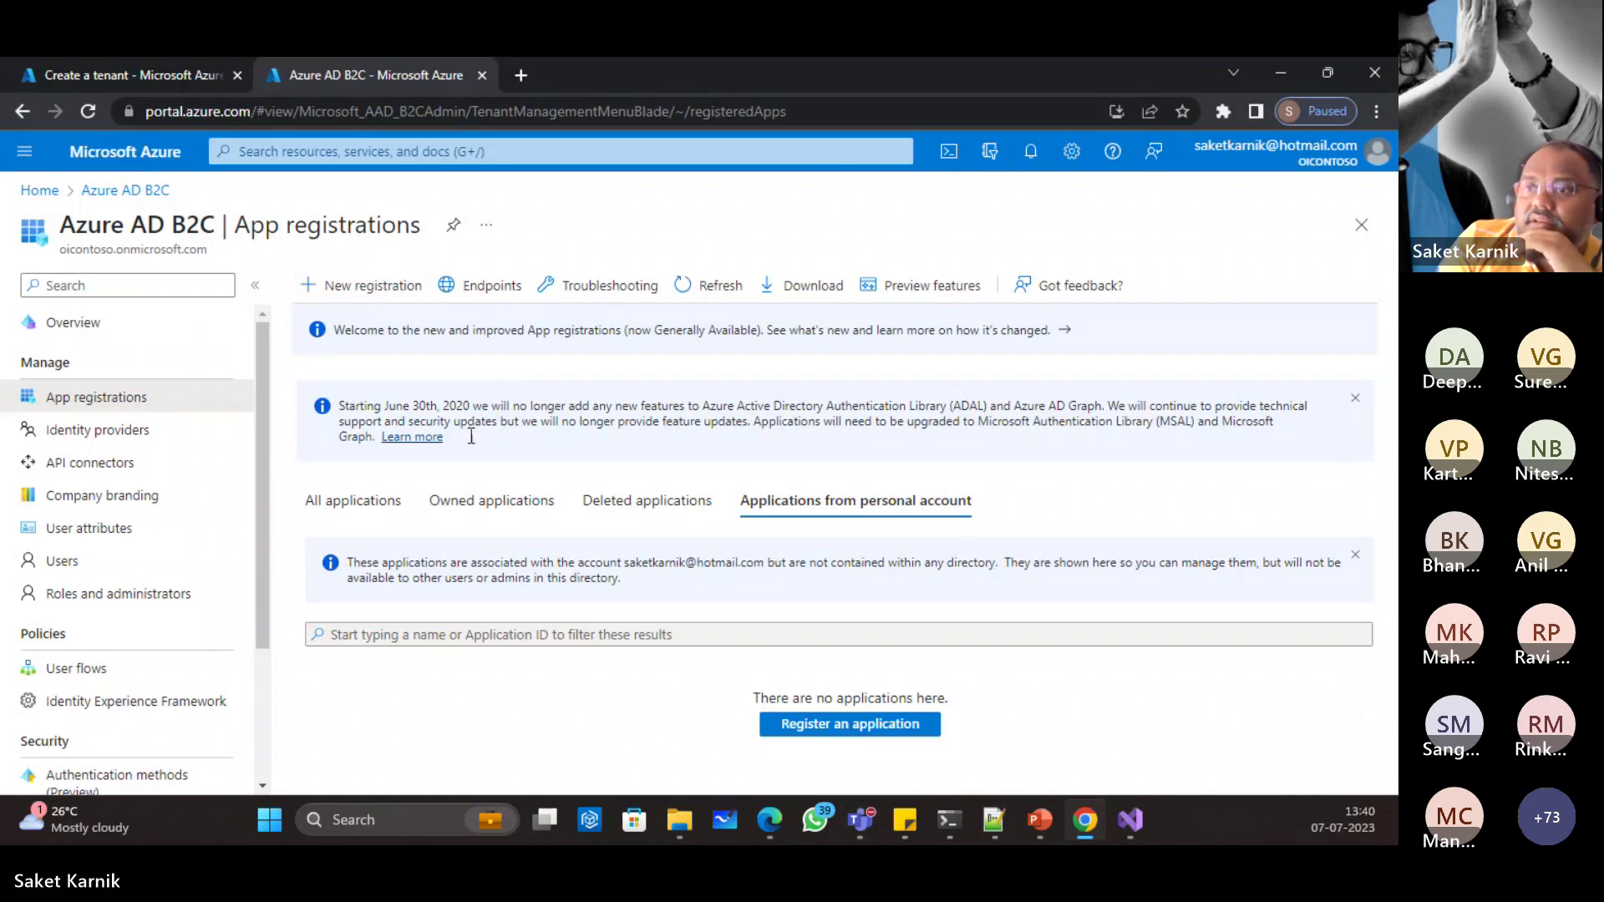
# Step: Refresh All applications to find DemoApp beside b2c-extensions-app and view its overview
pyautogui.click(337, 496)
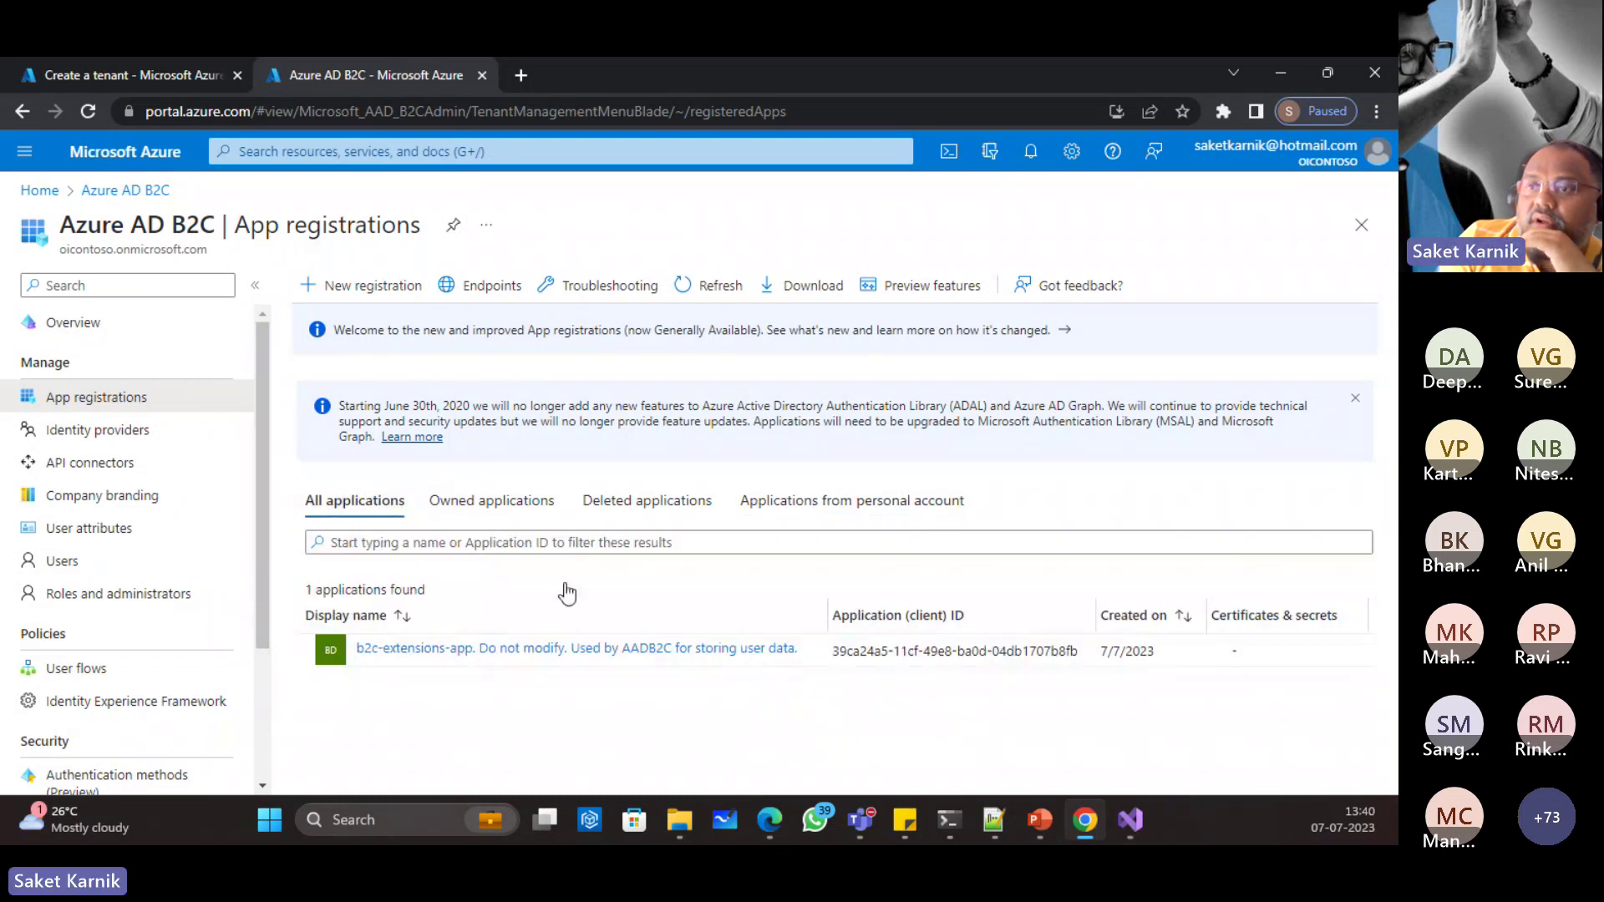
pyautogui.click(709, 293)
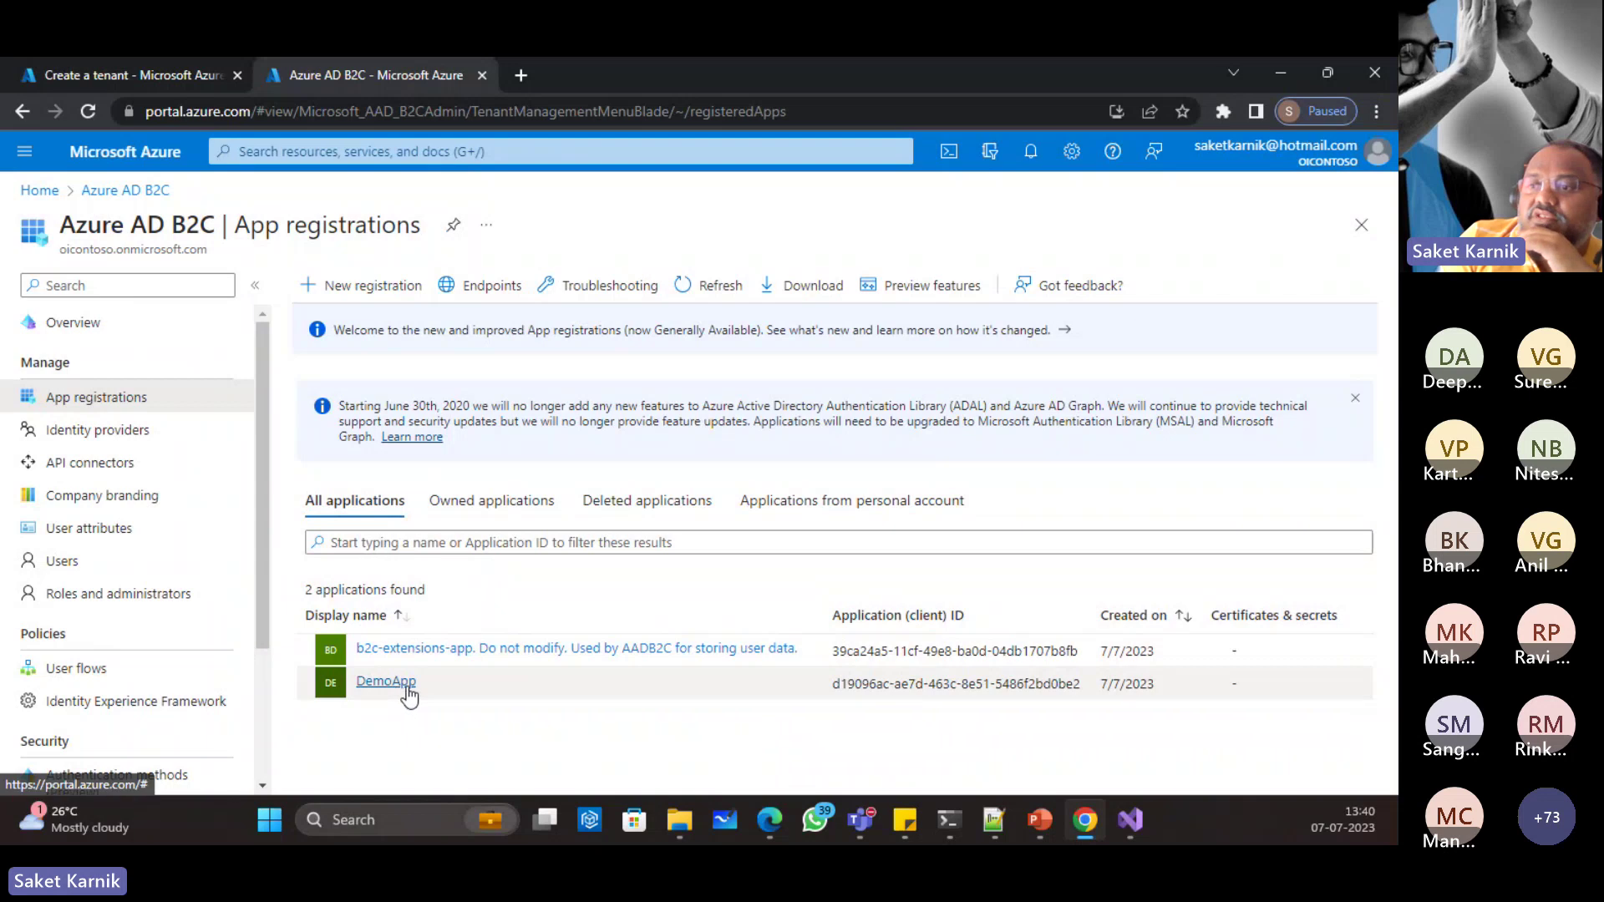
pyautogui.click(386, 682)
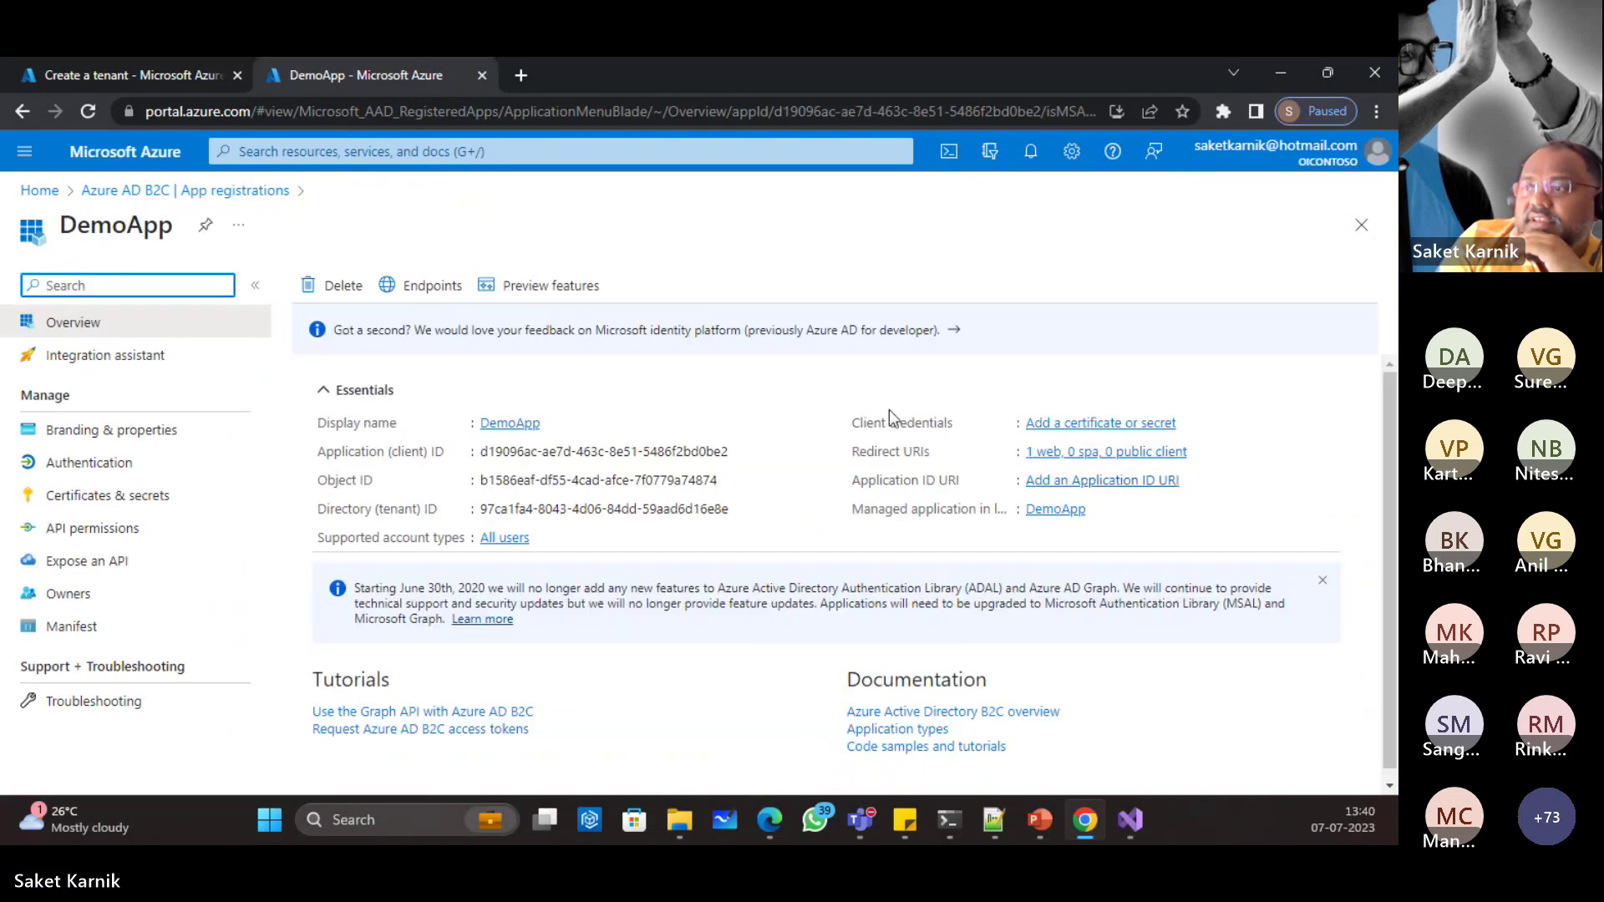
pyautogui.scroll(-1, 749, 783)
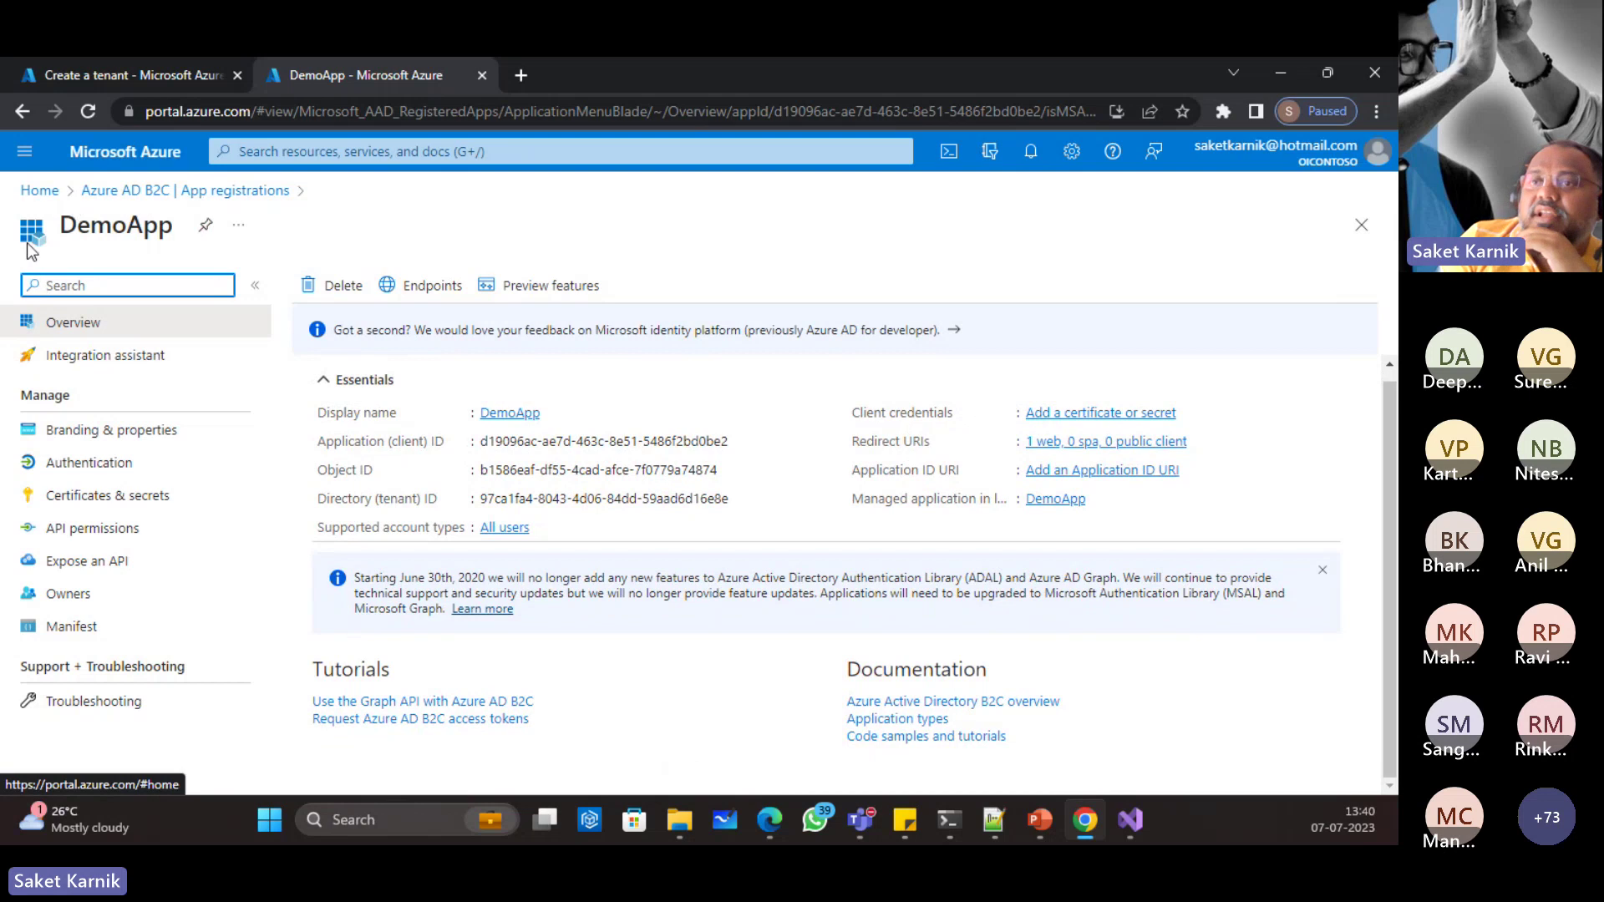
# Step: Leave the Register an application form and return to the B2C App registrations list showing DemoApp
pyautogui.click(22, 117)
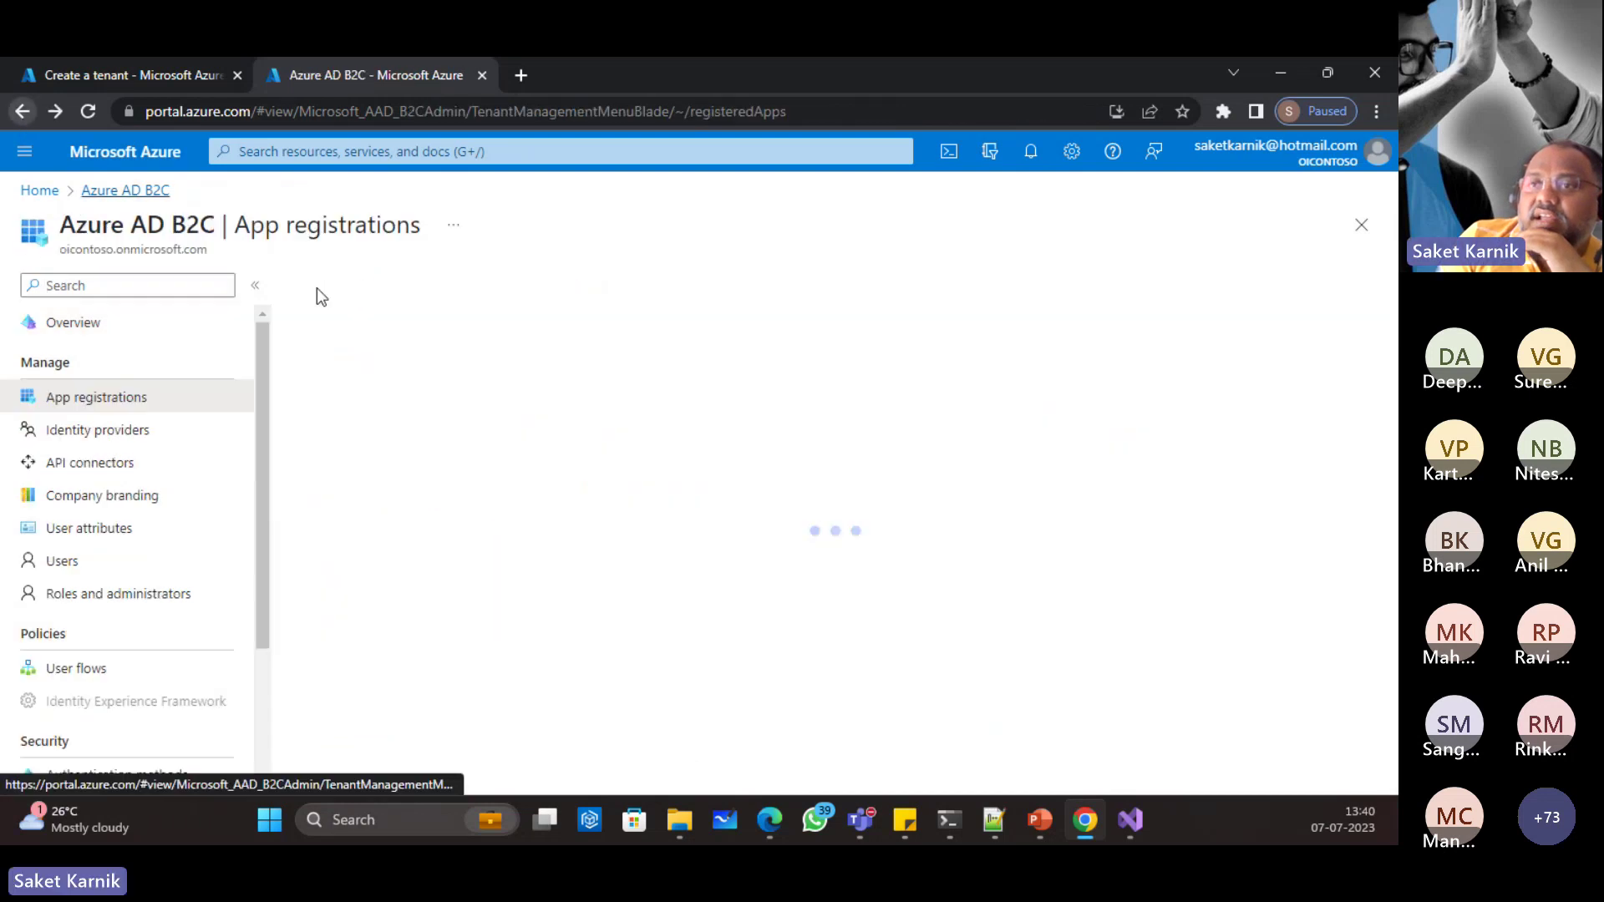
pyautogui.click(359, 284)
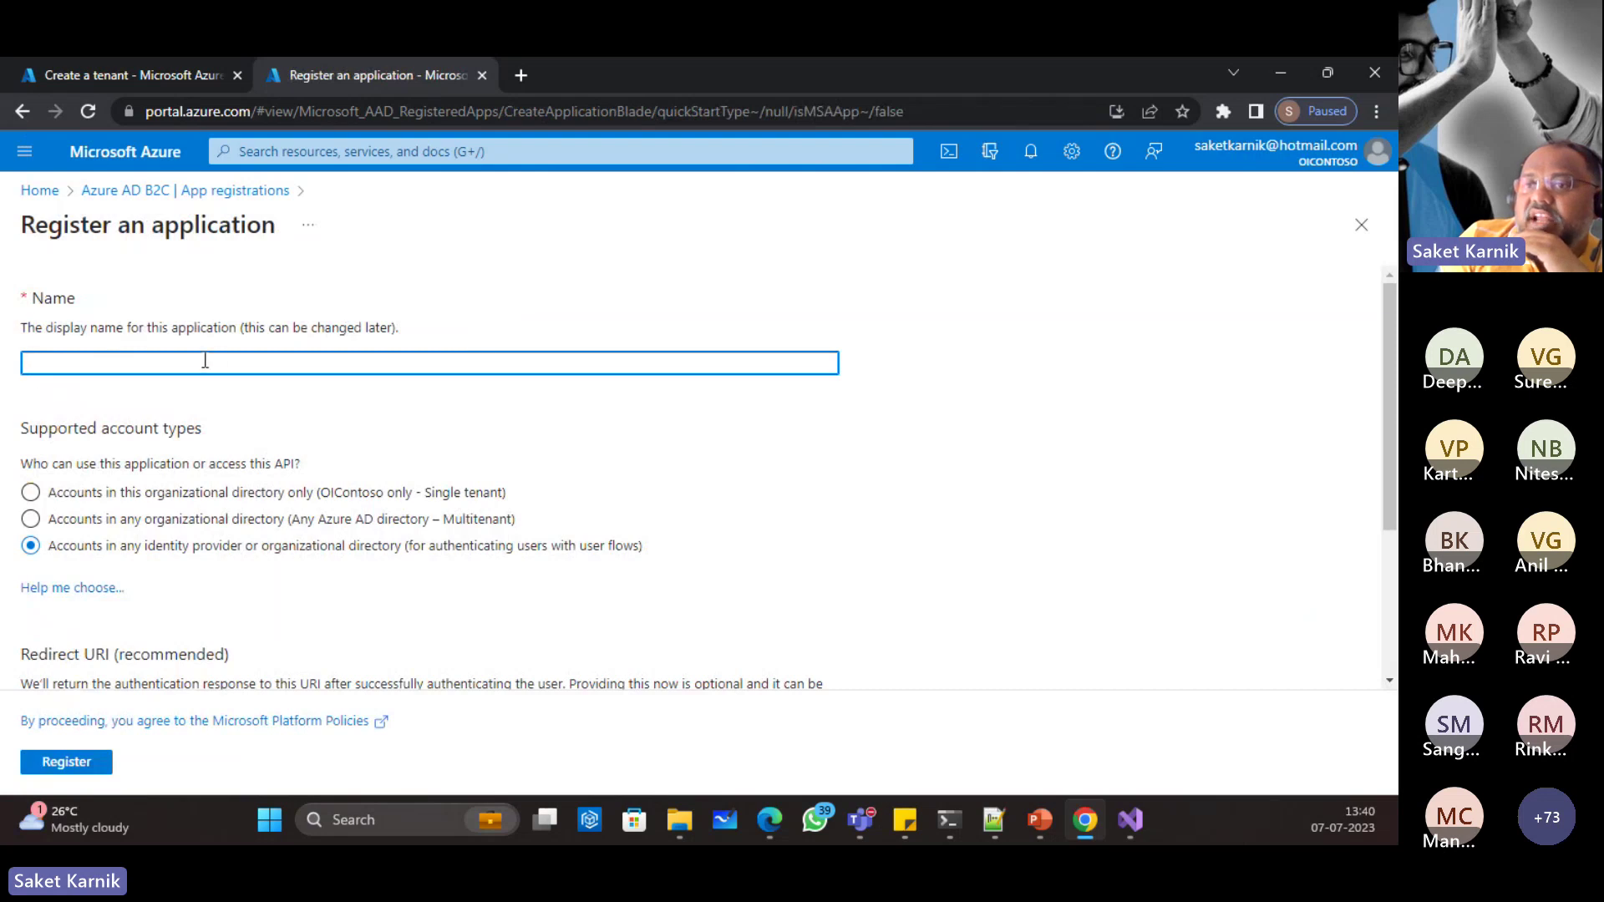
pyautogui.scroll(-3, 209, 350)
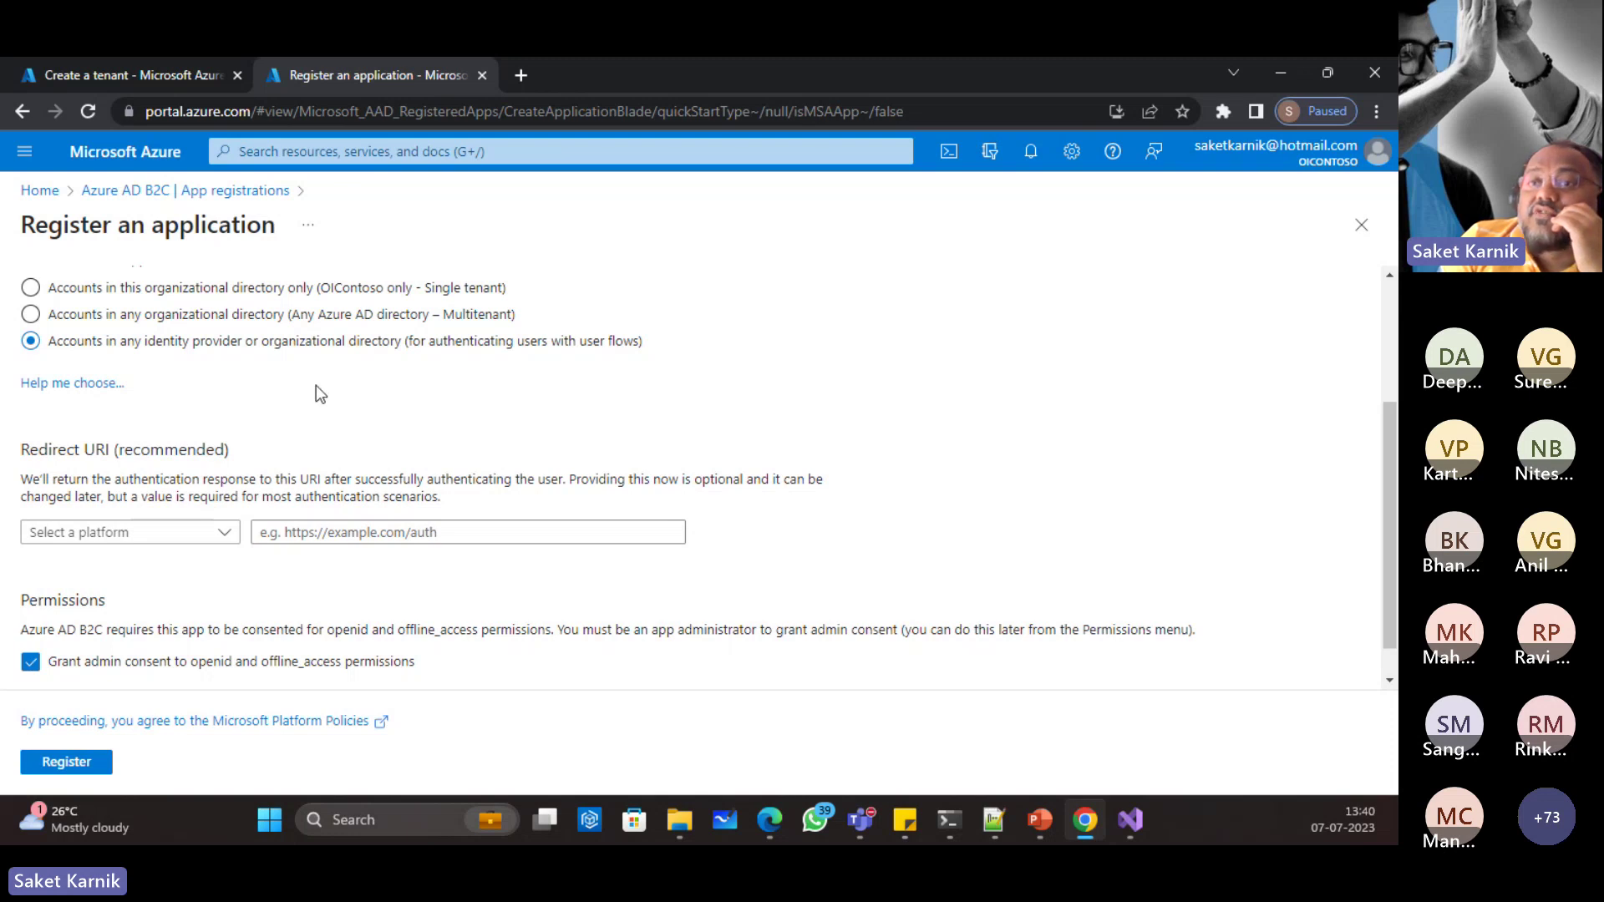
pyautogui.scroll(-1, 468, 369)
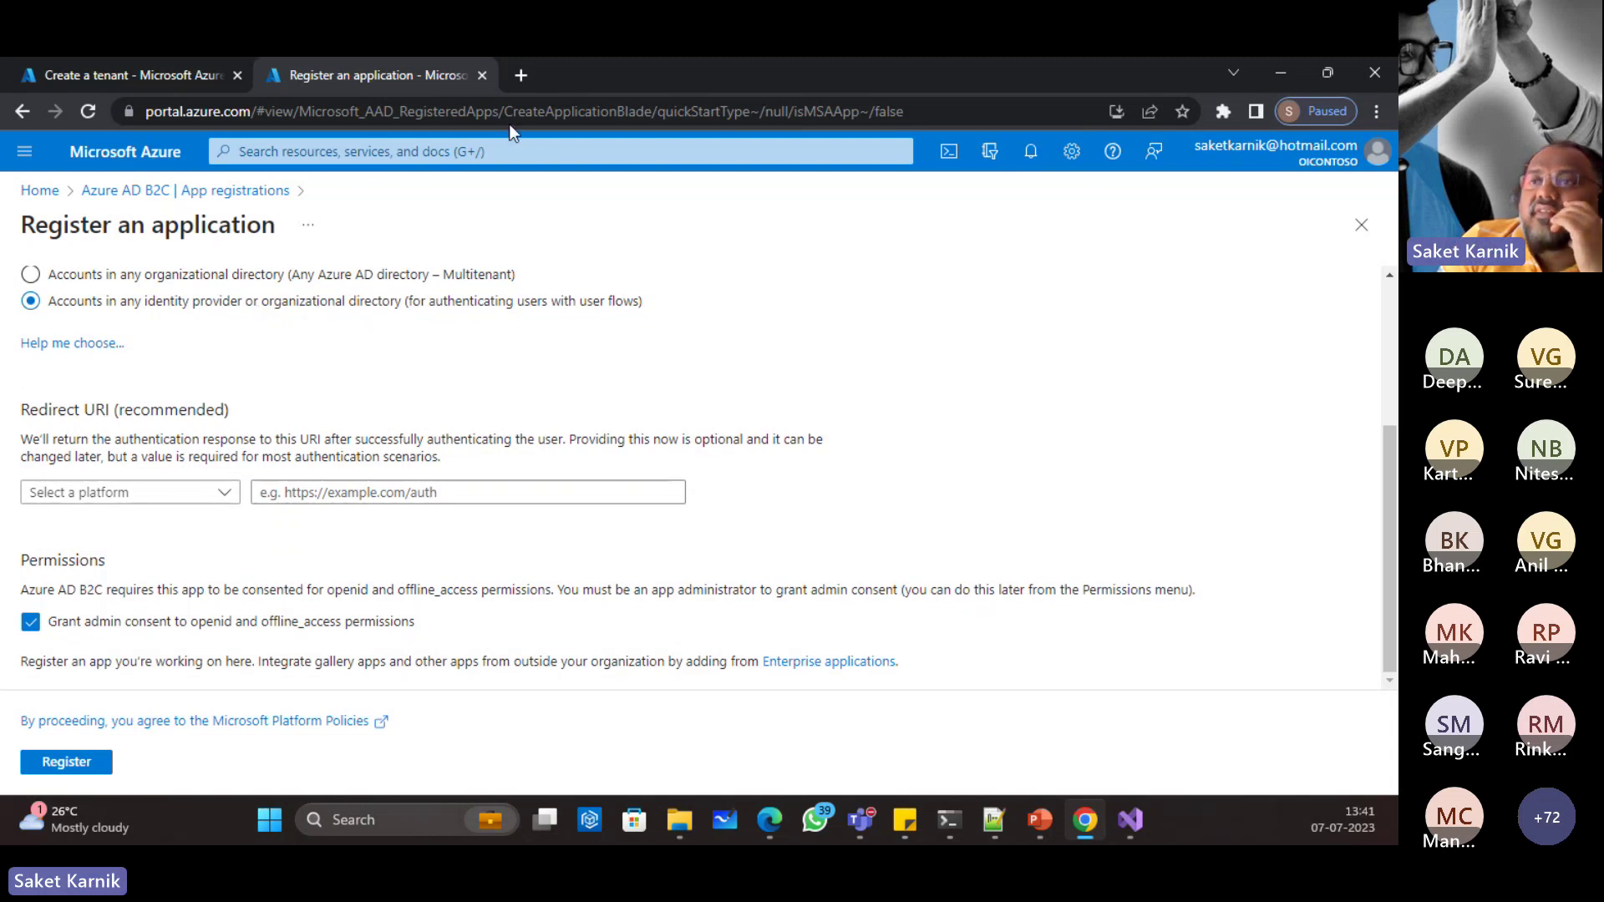
pyautogui.scroll(6, 1085, 537)
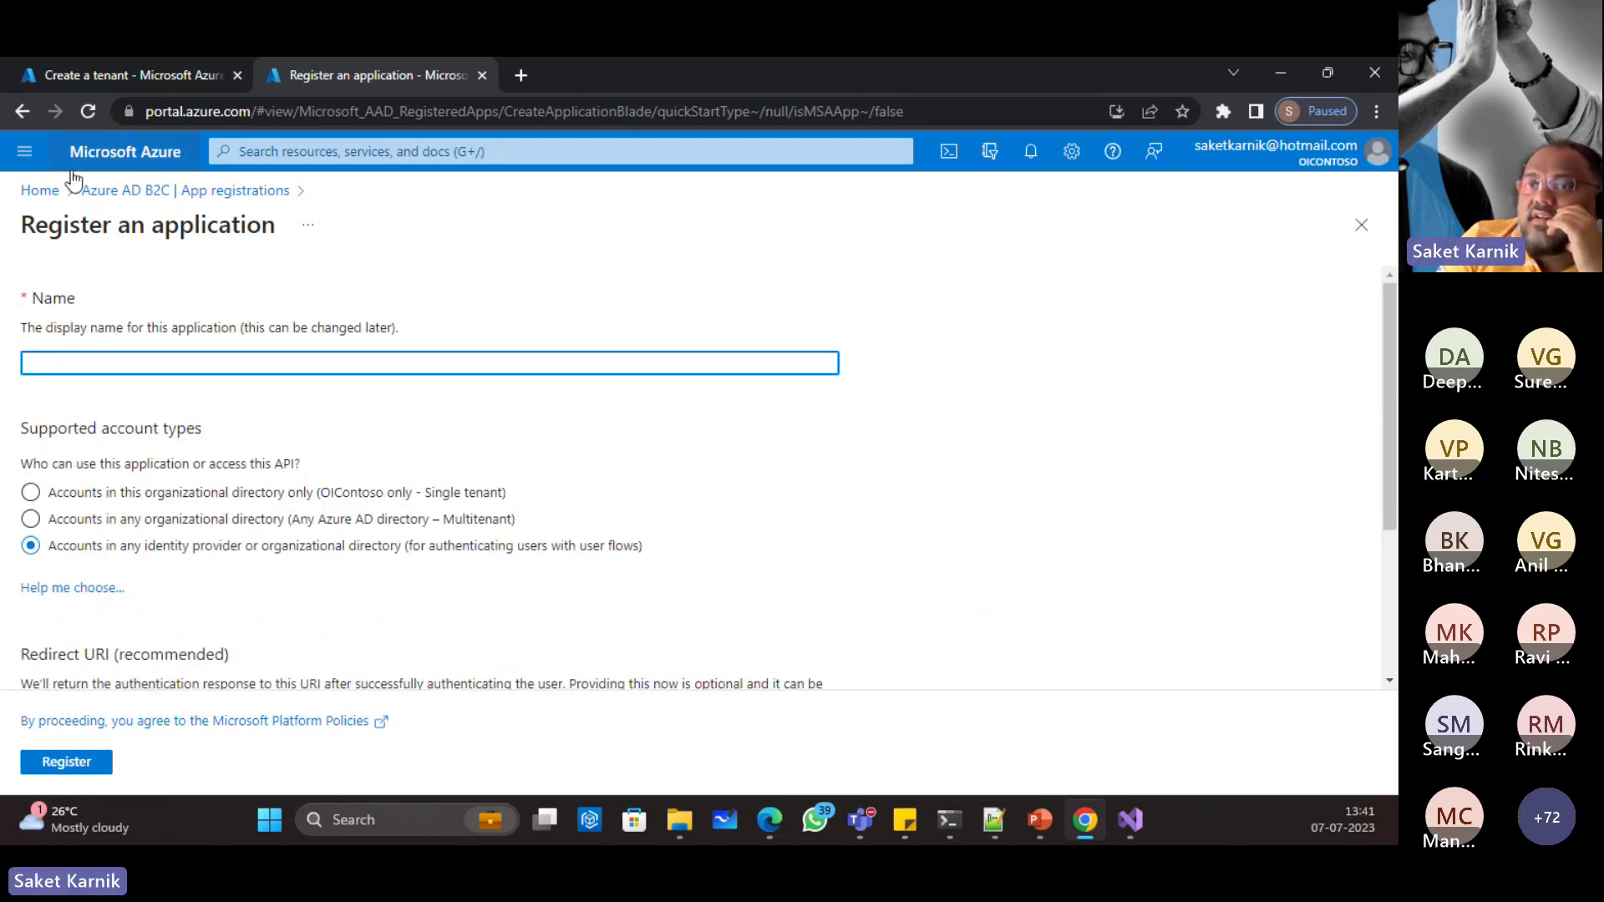
pyautogui.click(22, 111)
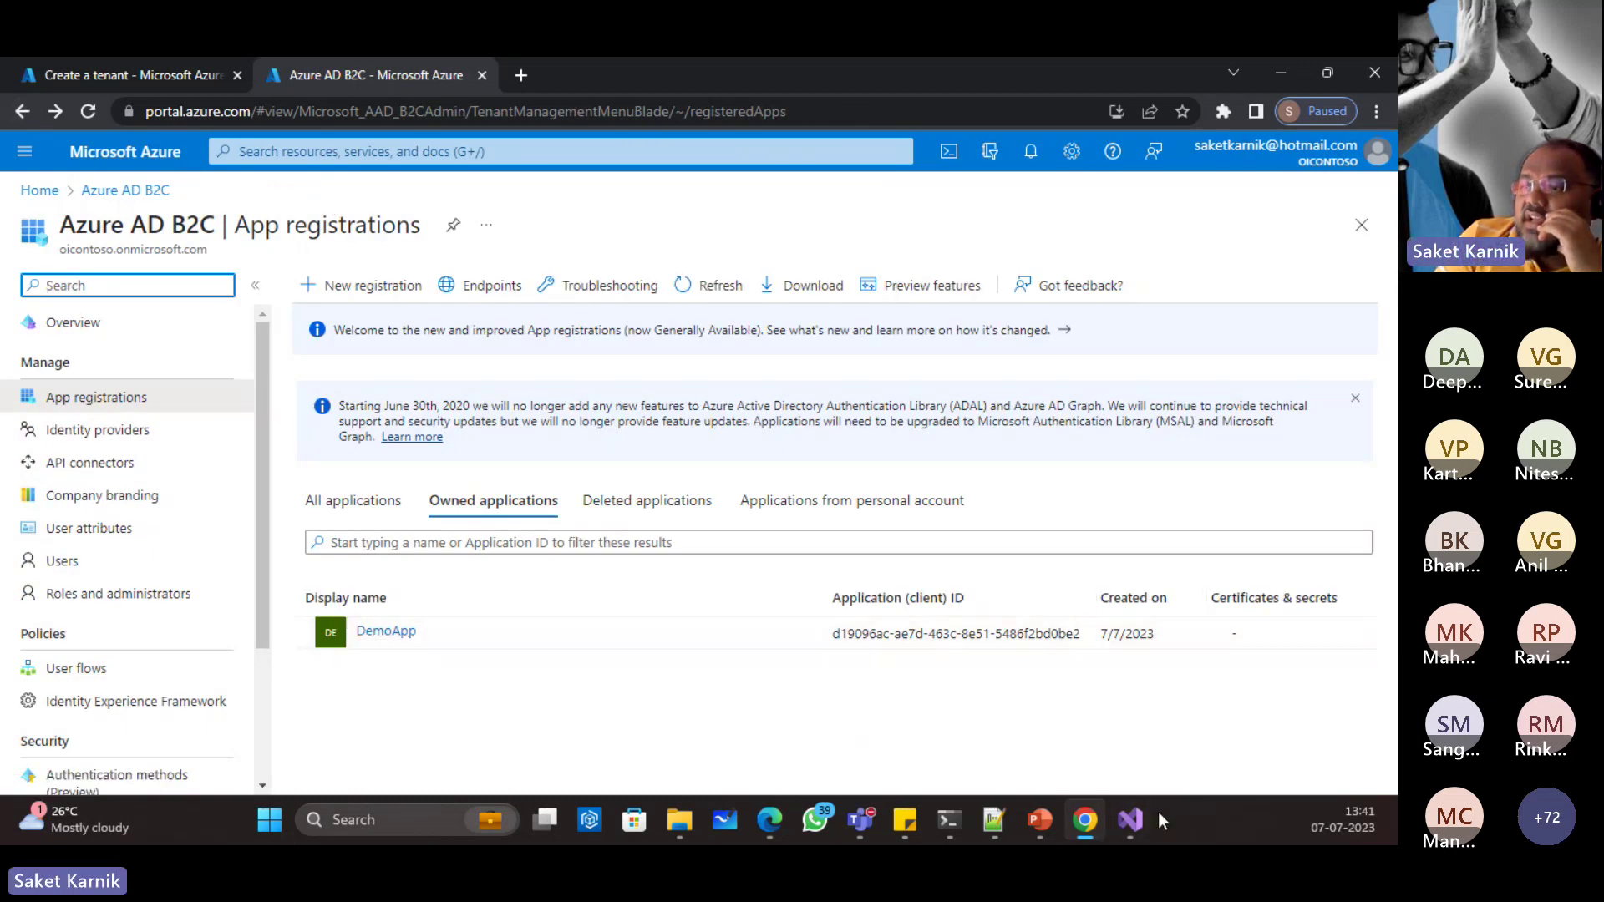
# Step: Launch DemoApp from Visual Studio on IIS Express in Chrome at localhost:44355
pyautogui.click(1130, 819)
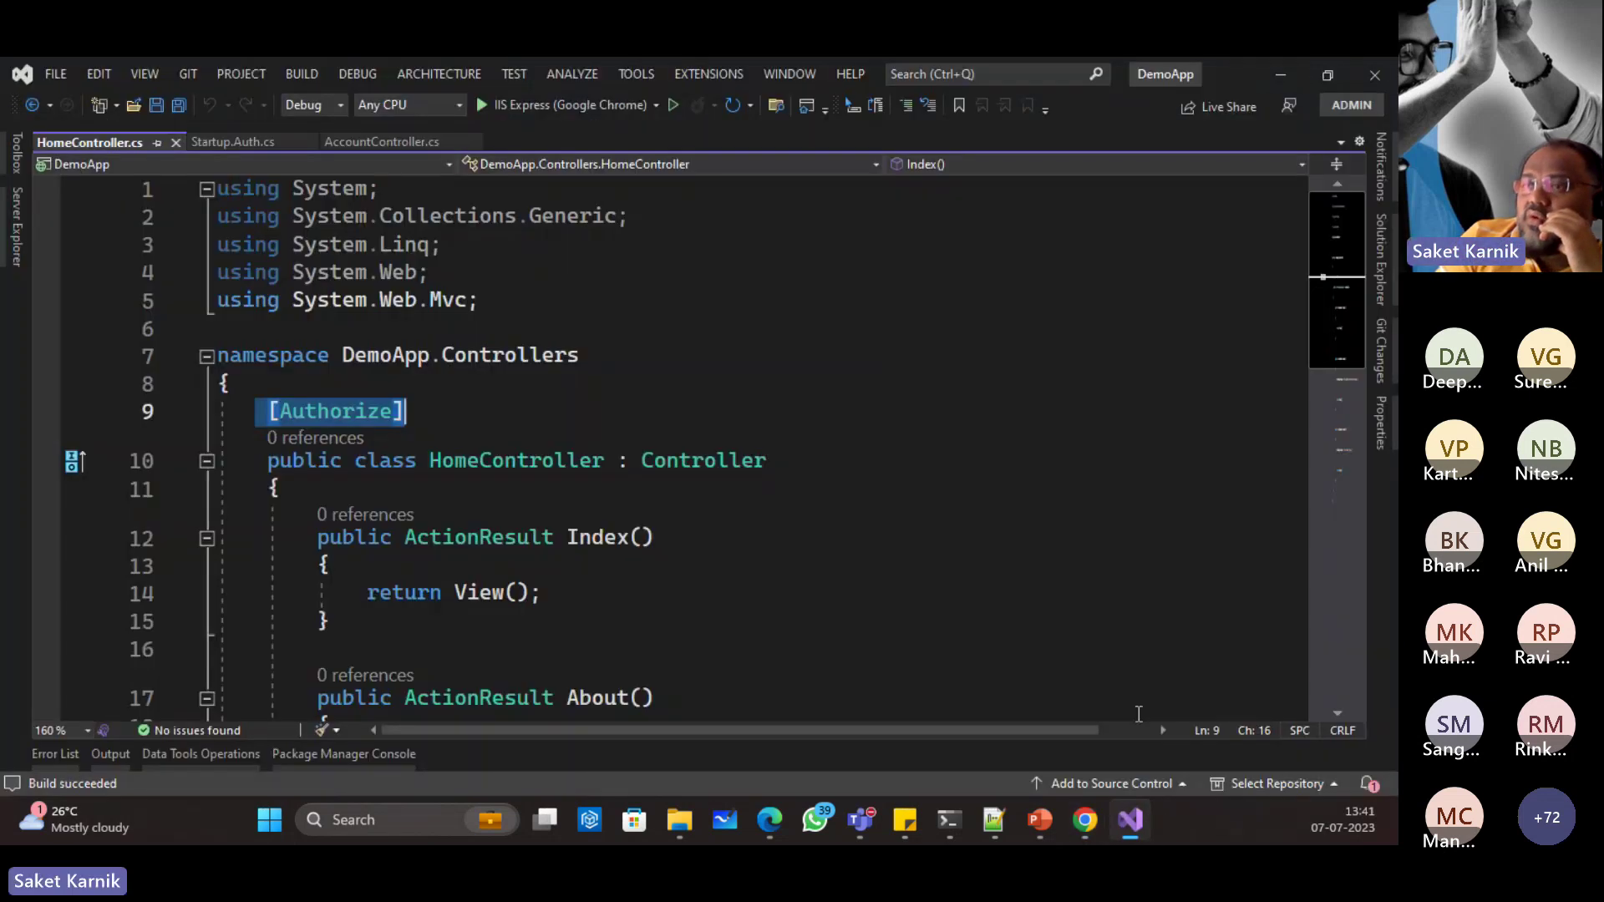
pyautogui.click(521, 102)
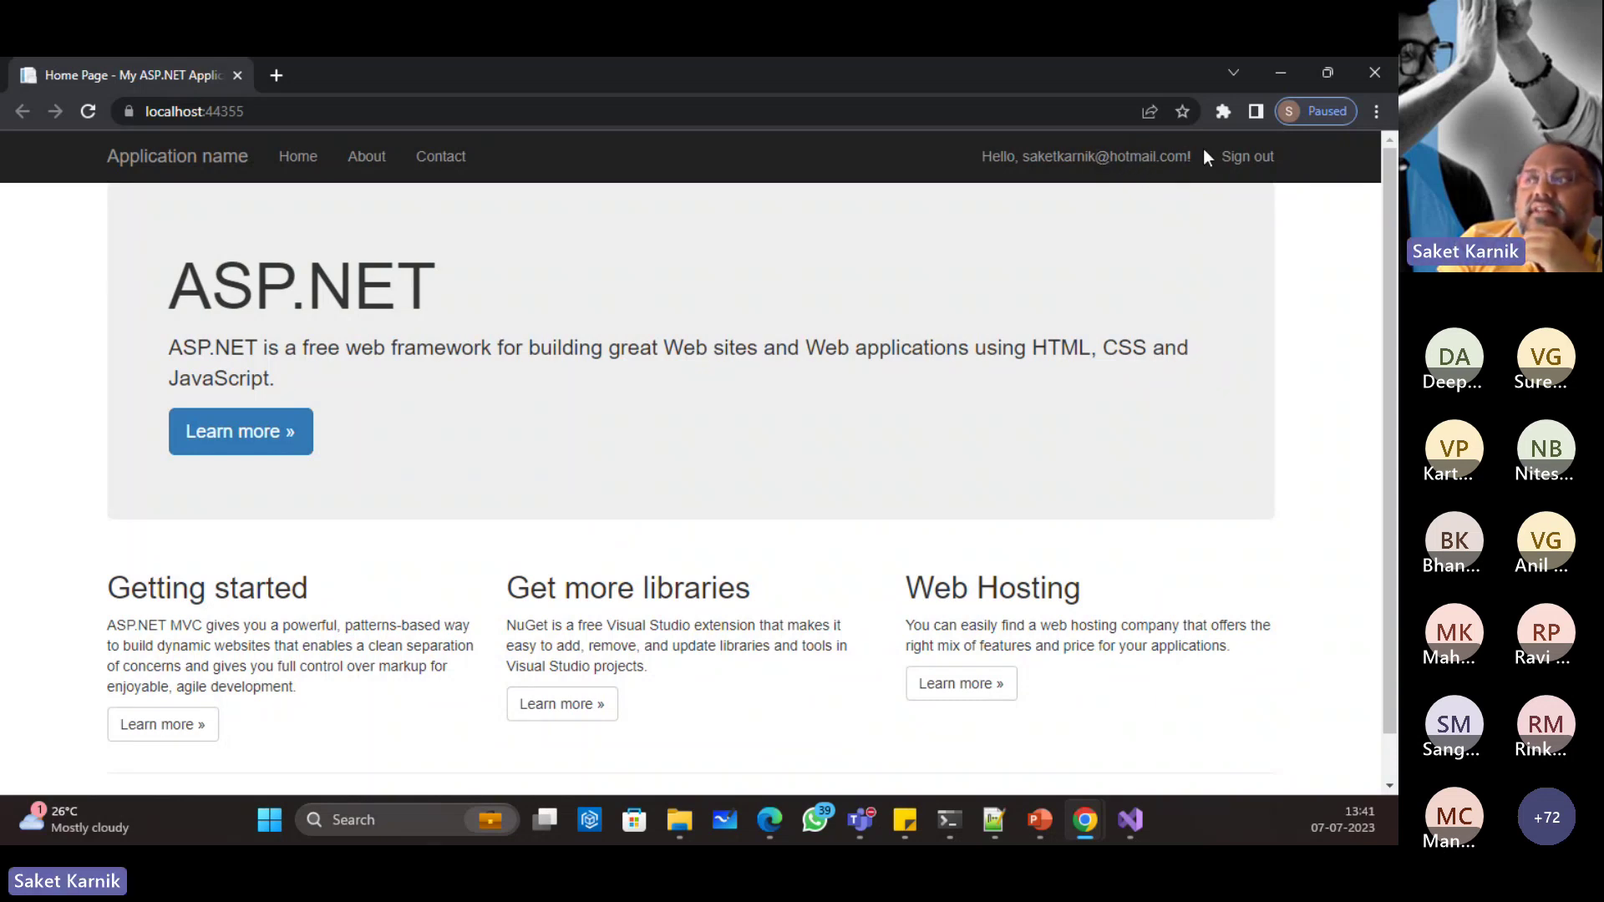
# Step: Open the localhost:44355 DemoApp address in a new Chrome incognito window
pyautogui.click(401, 113)
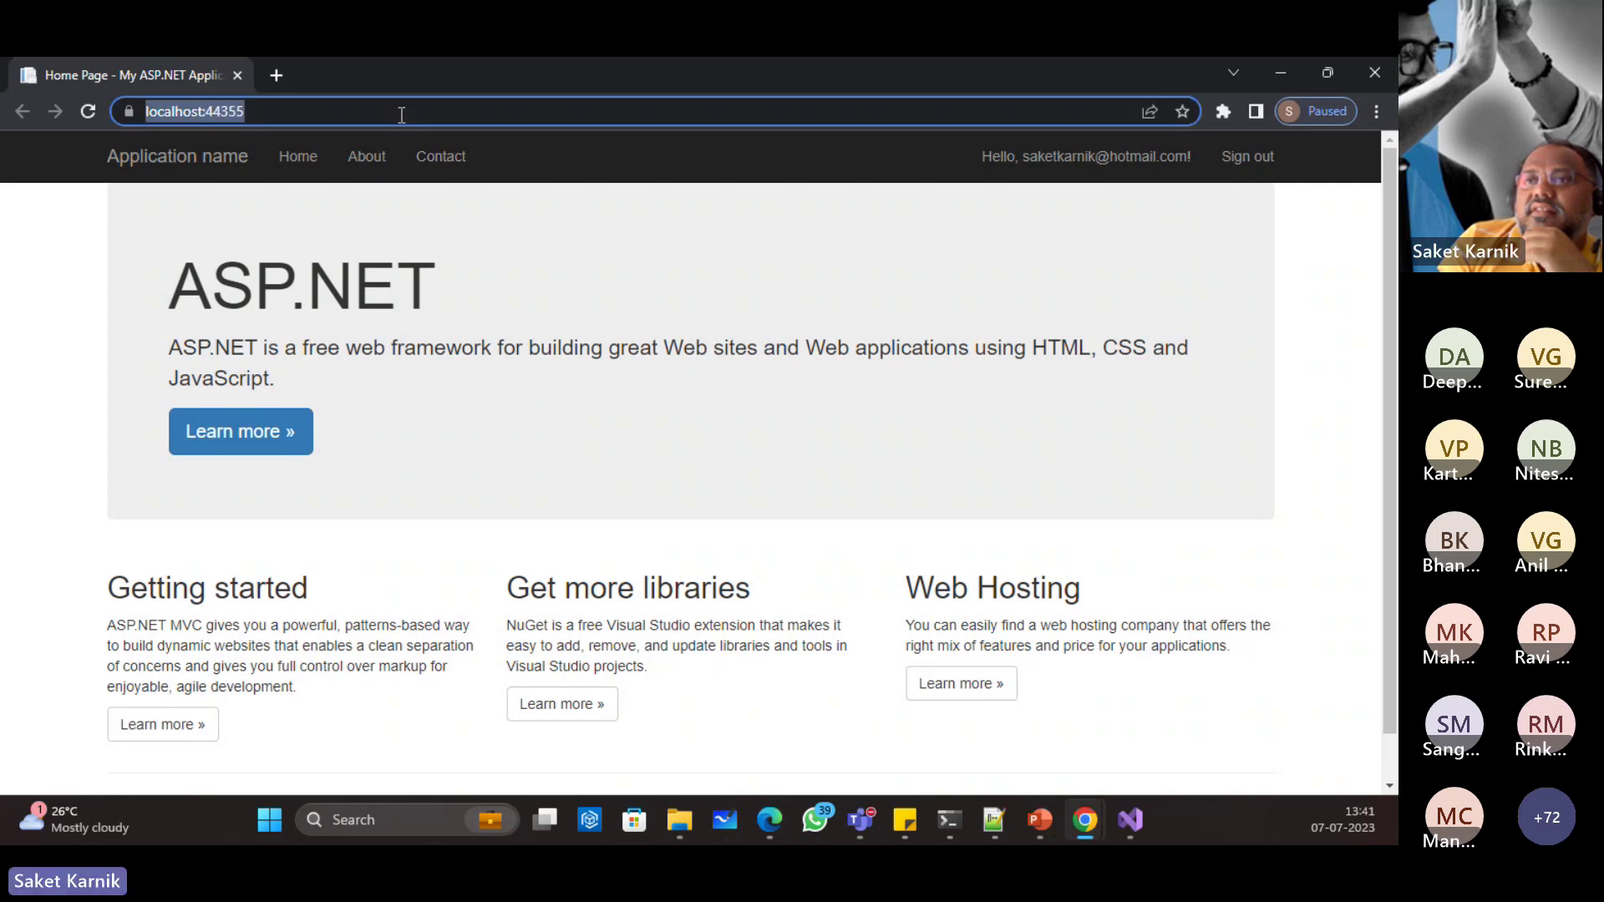
pyautogui.press('super')
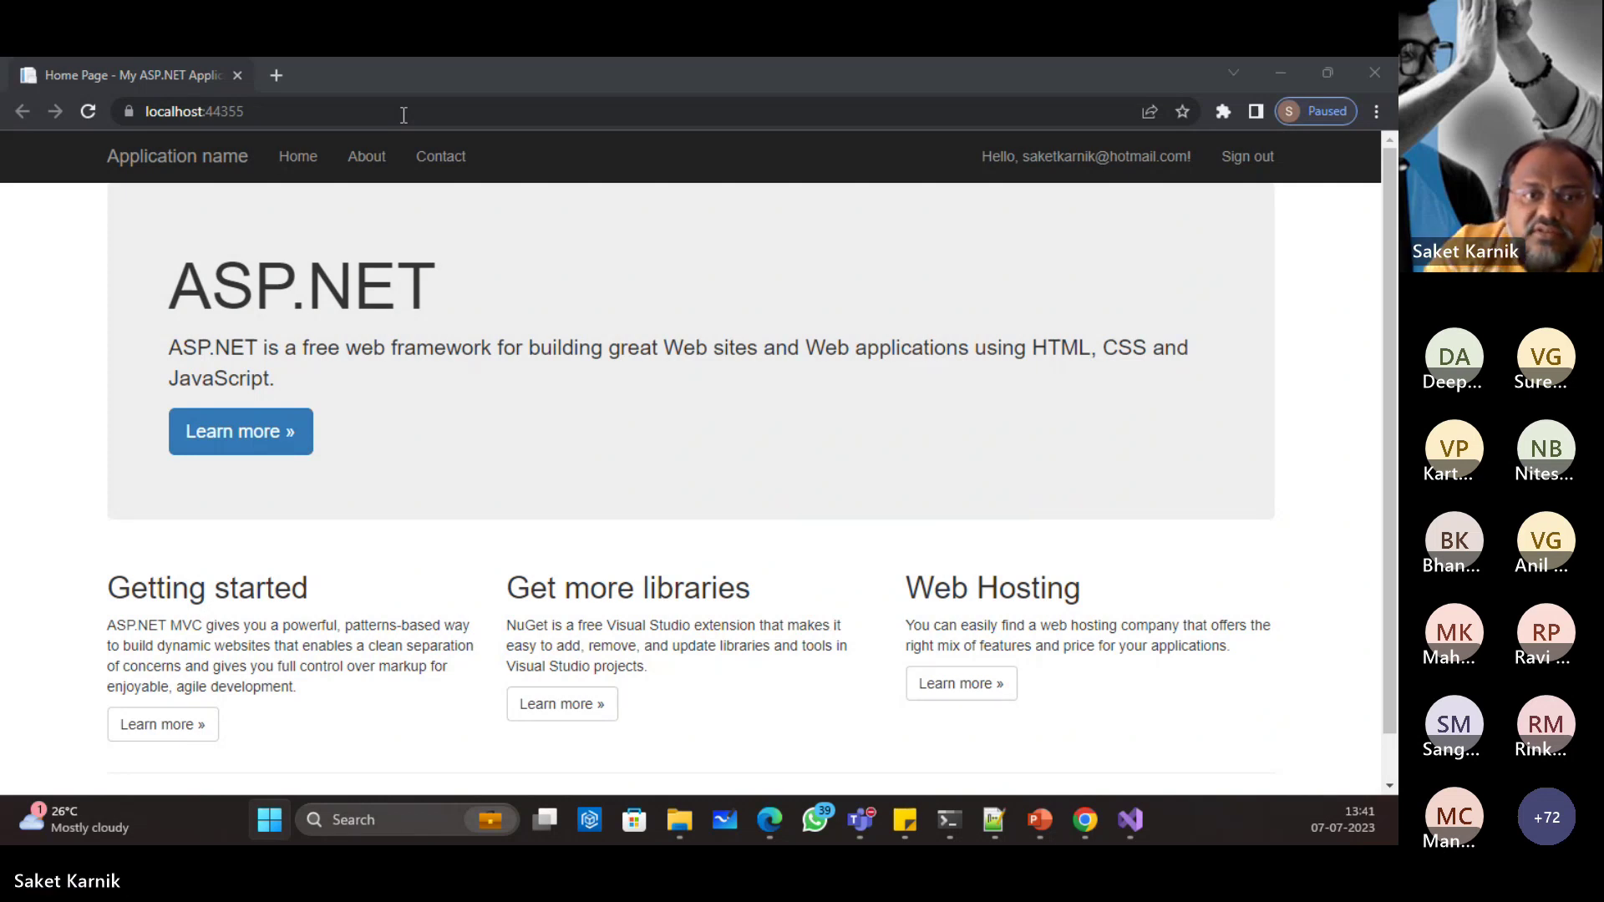
pyautogui.click(409, 114)
pyautogui.hotkey('ctrl', 'c')
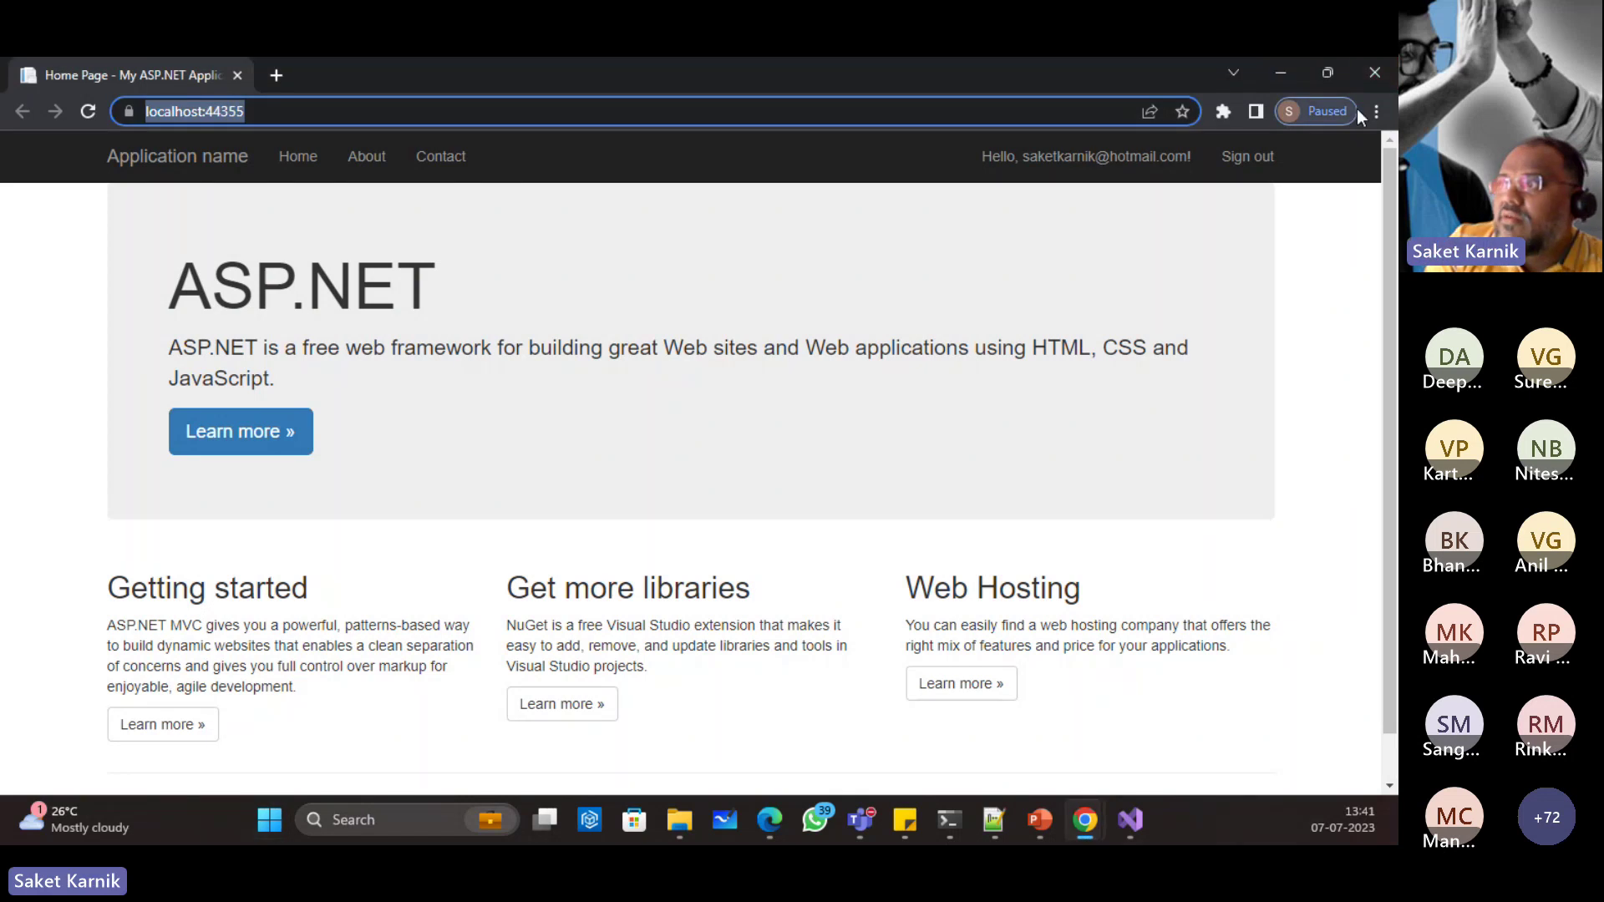
pyautogui.click(1377, 112)
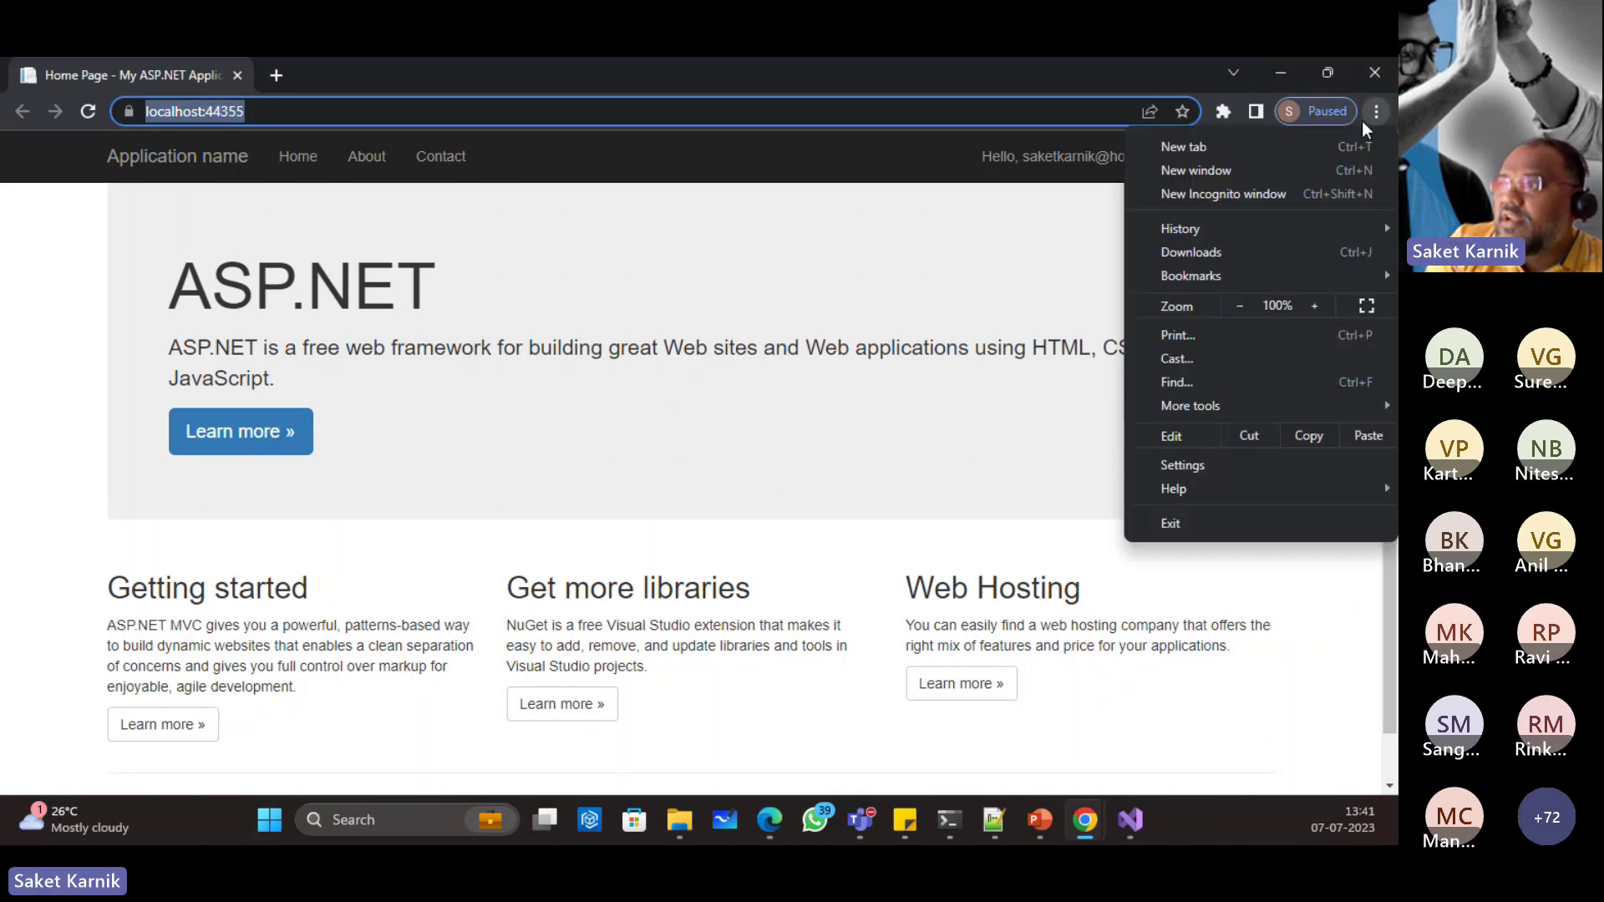
pyautogui.click(1211, 190)
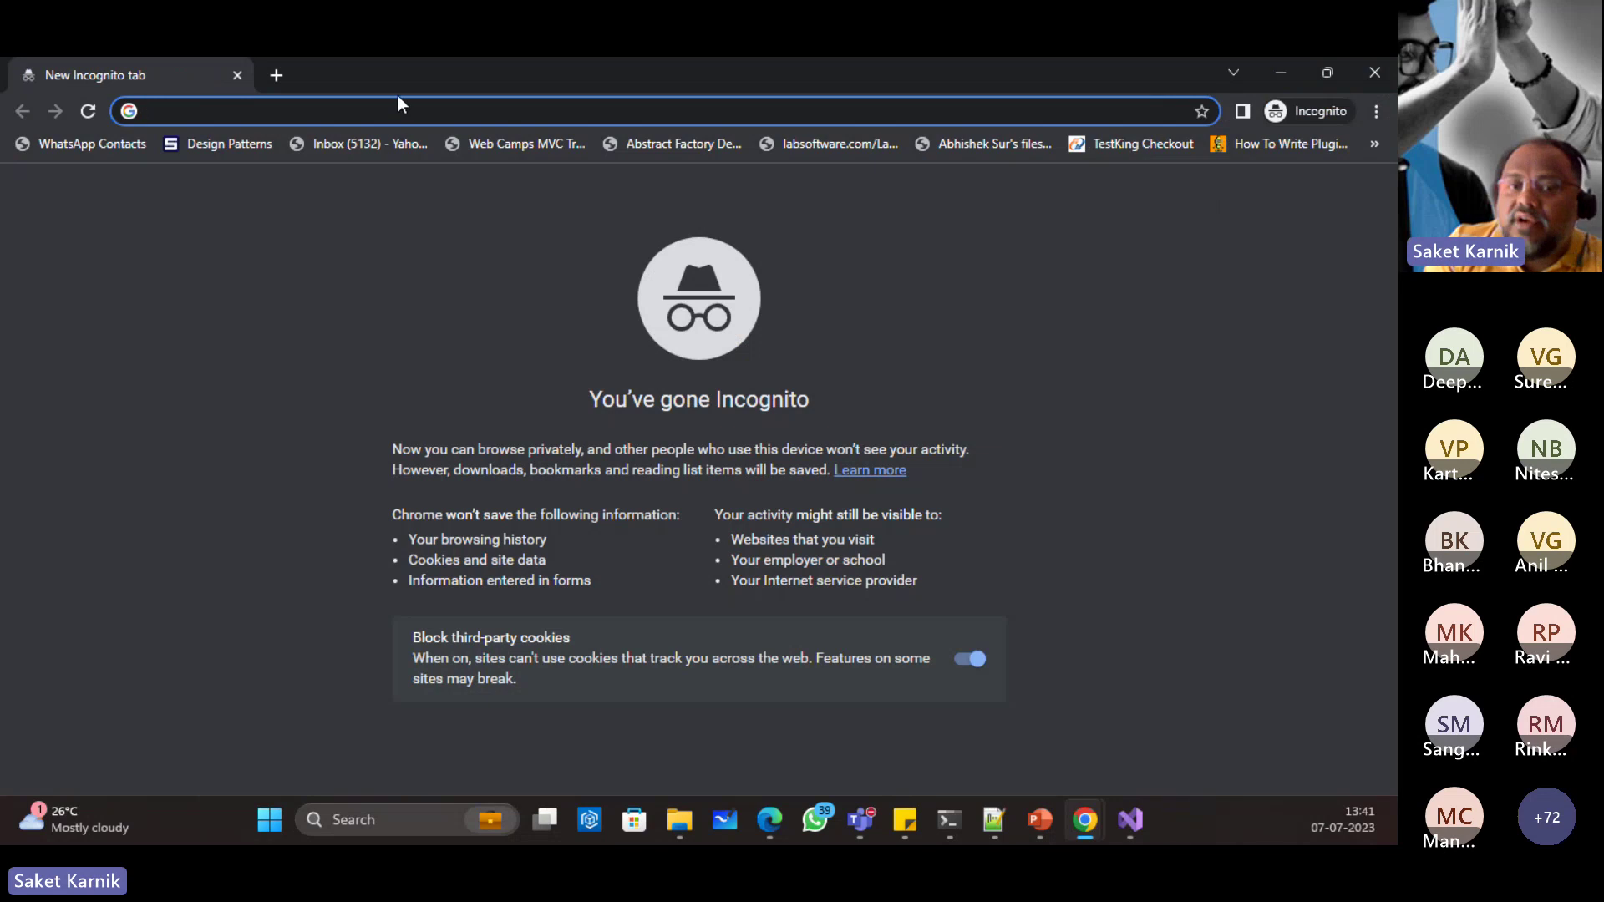
pyautogui.hotkey('ctrl', 'v')
pyautogui.press('Return')
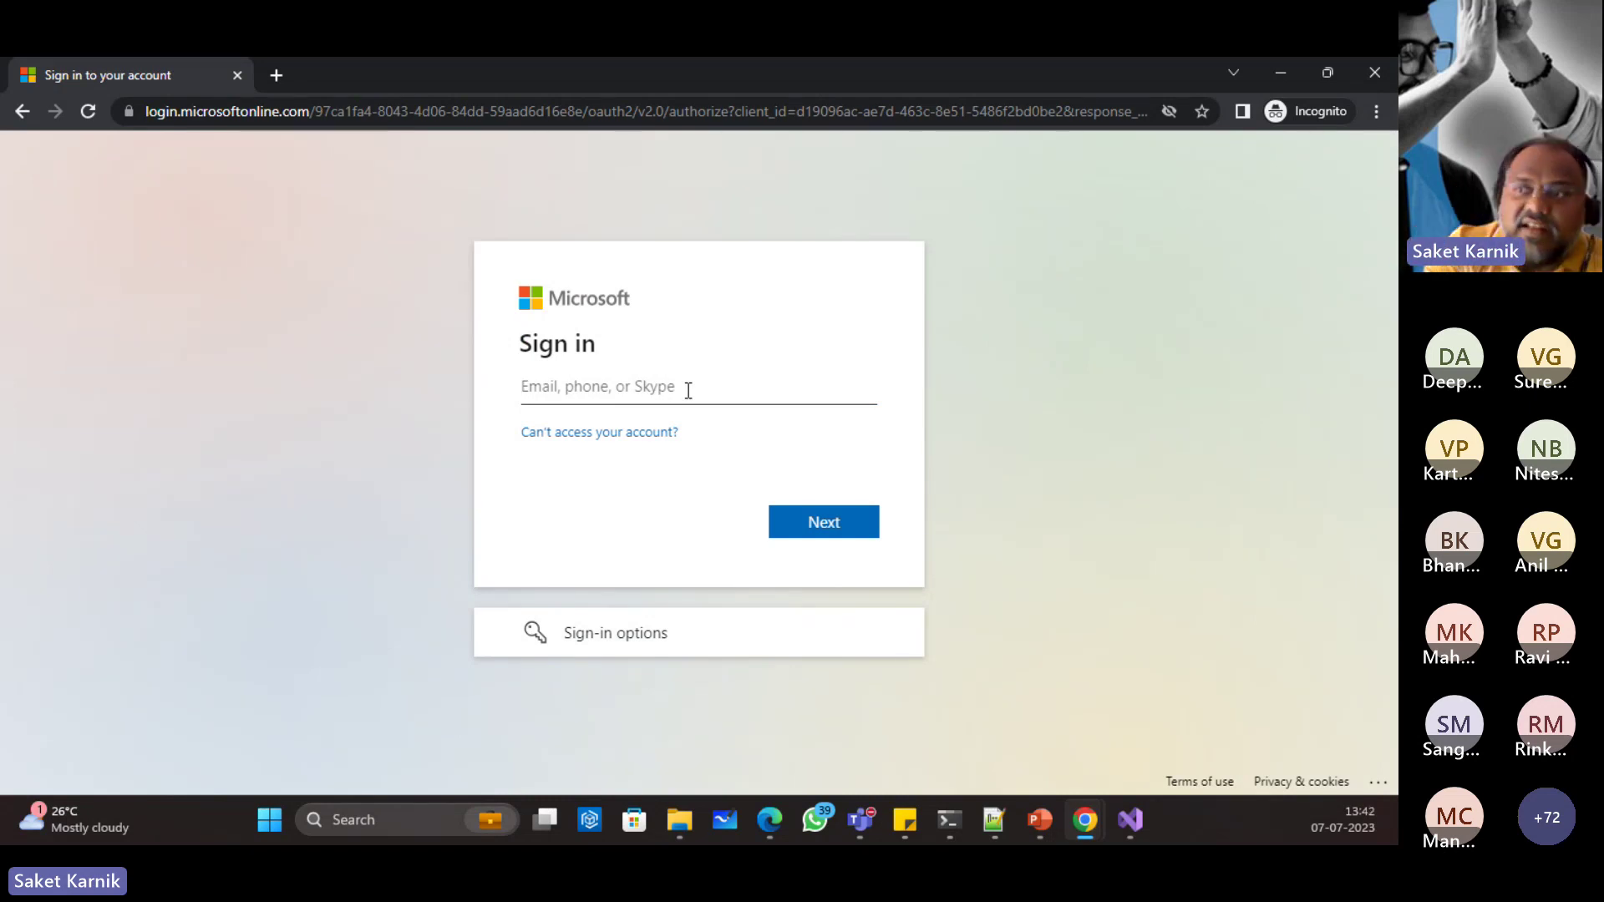
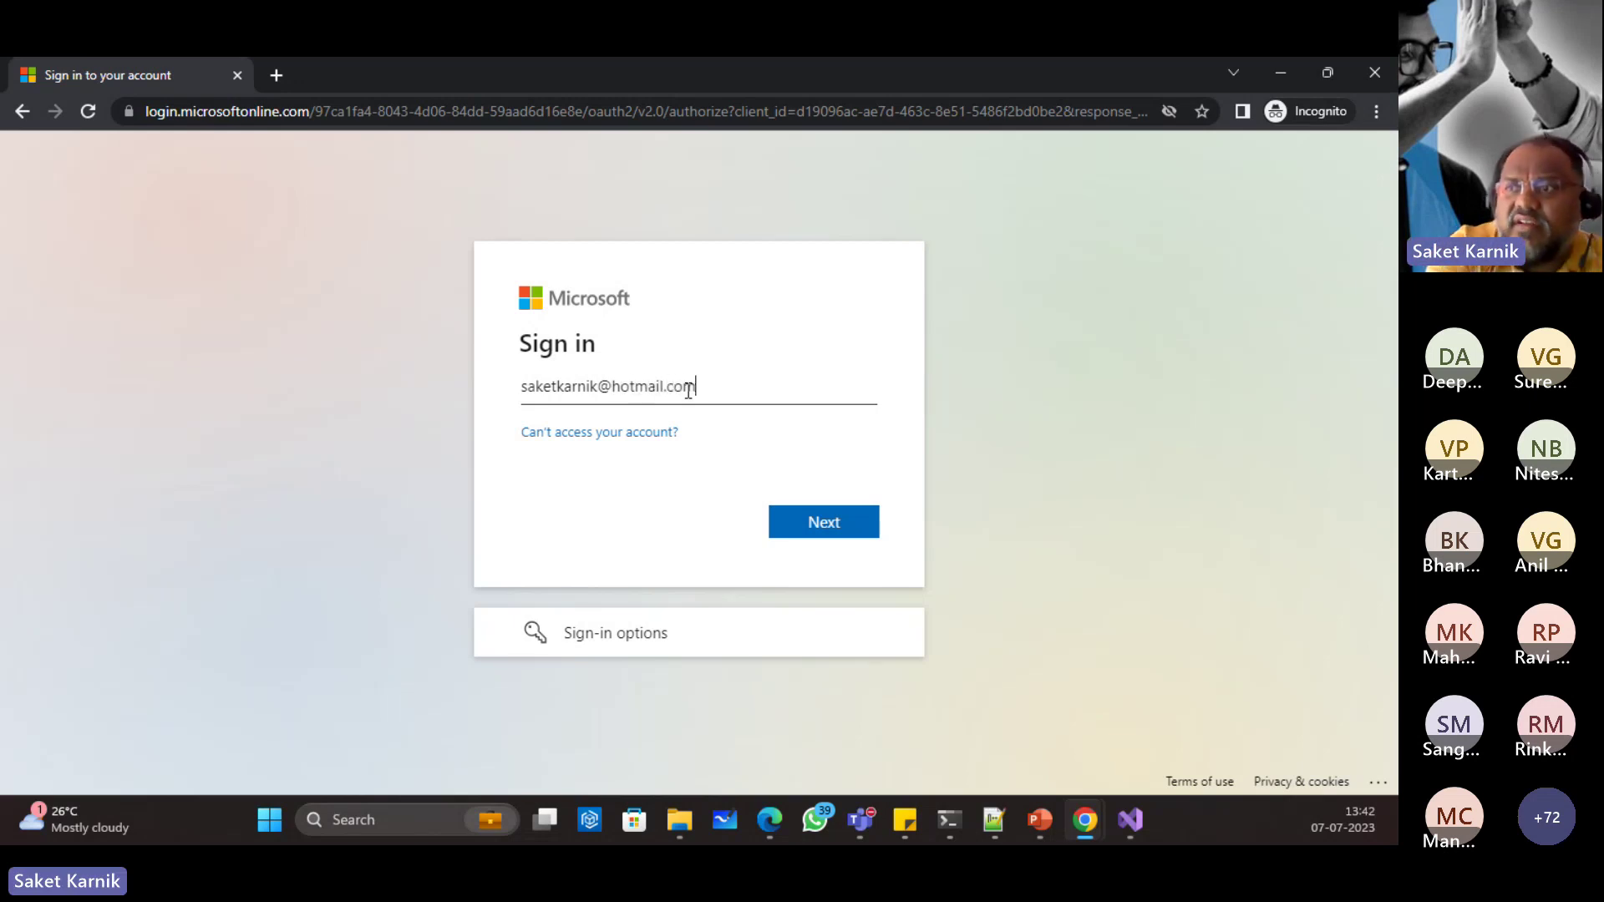
# Step: Sign in with the Microsoft account e-mail, approve via Authenticator notification, and stay signed in
pyautogui.click(826, 525)
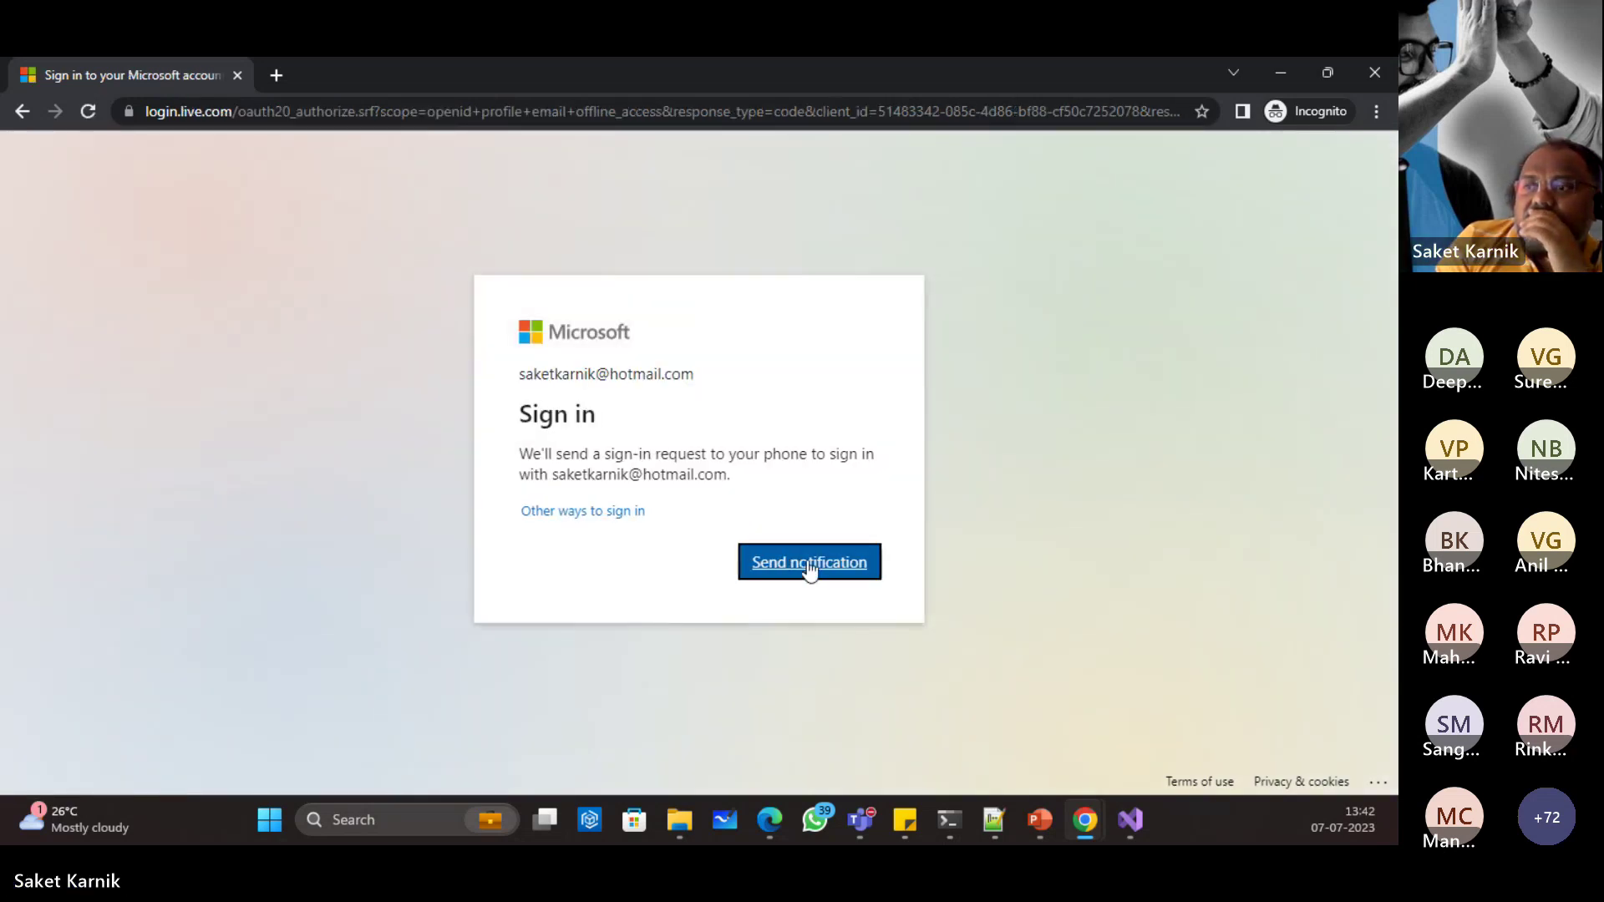
pyautogui.click(808, 568)
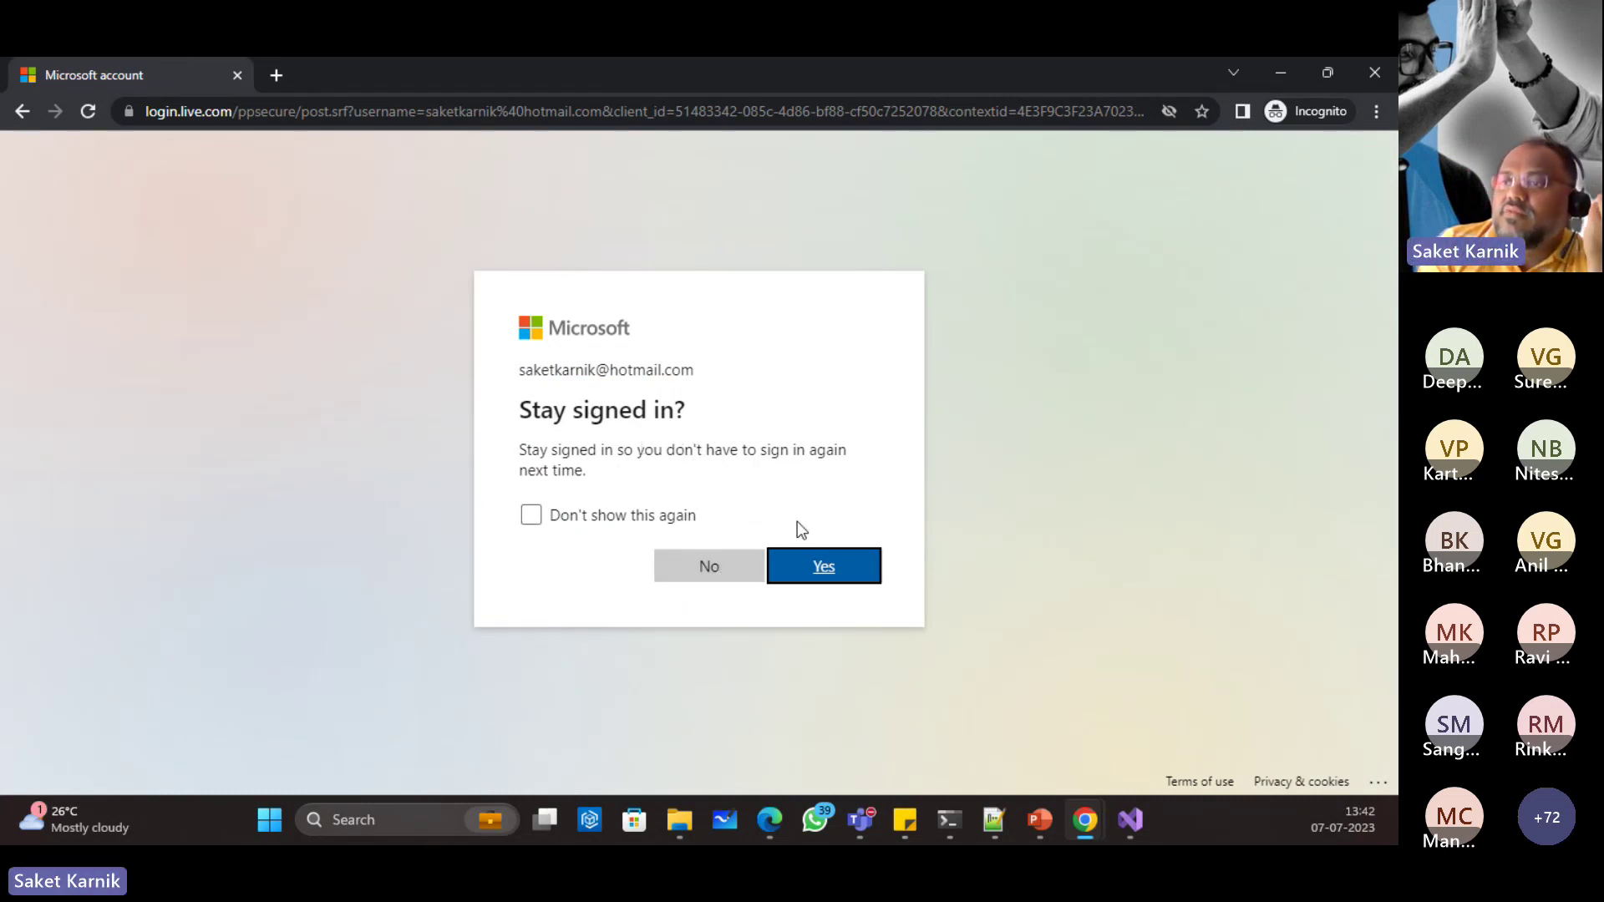
pyautogui.click(816, 568)
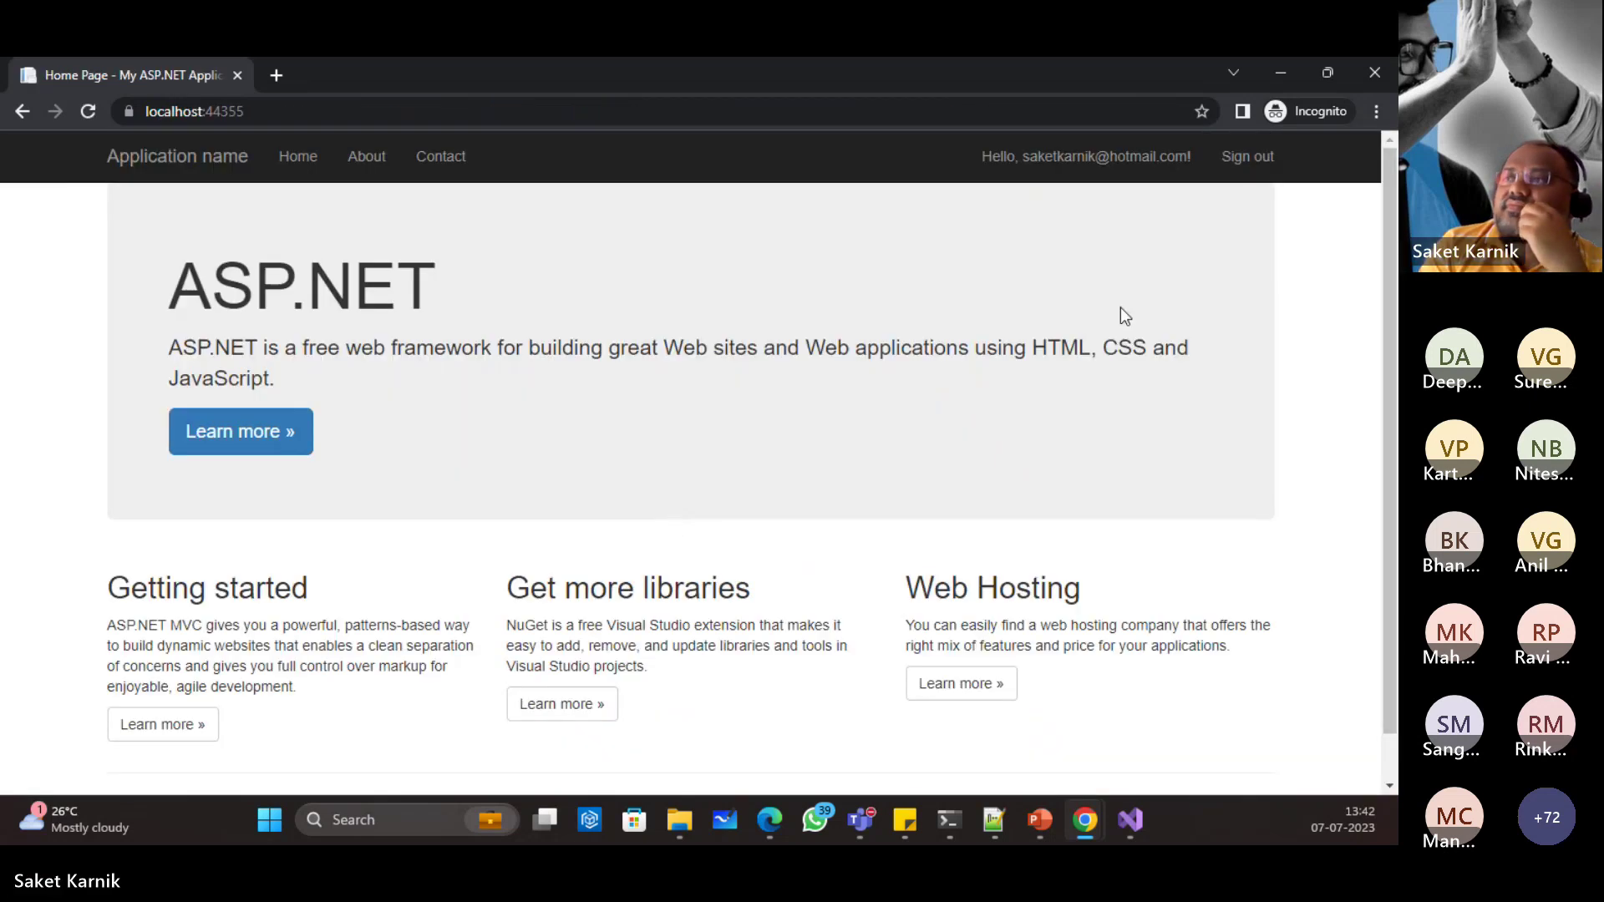
# Step: Sign out of DemoApp, then close the ASP.NET window, the incognito window and Visual Studio
pyautogui.click(1263, 163)
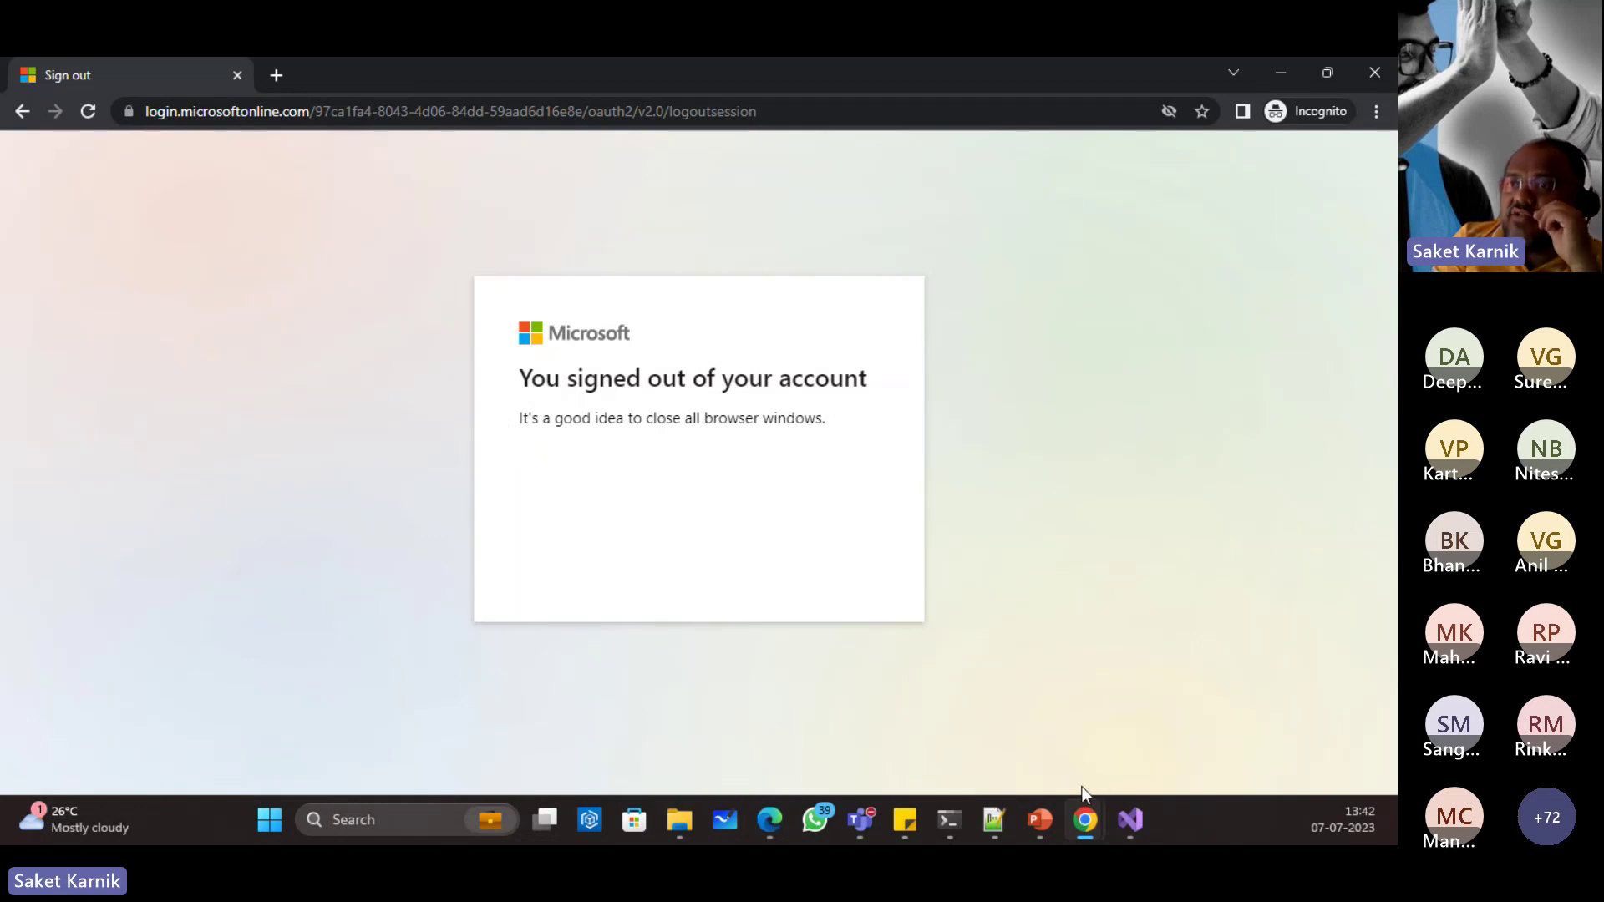
pyautogui.moveTo(1074, 820)
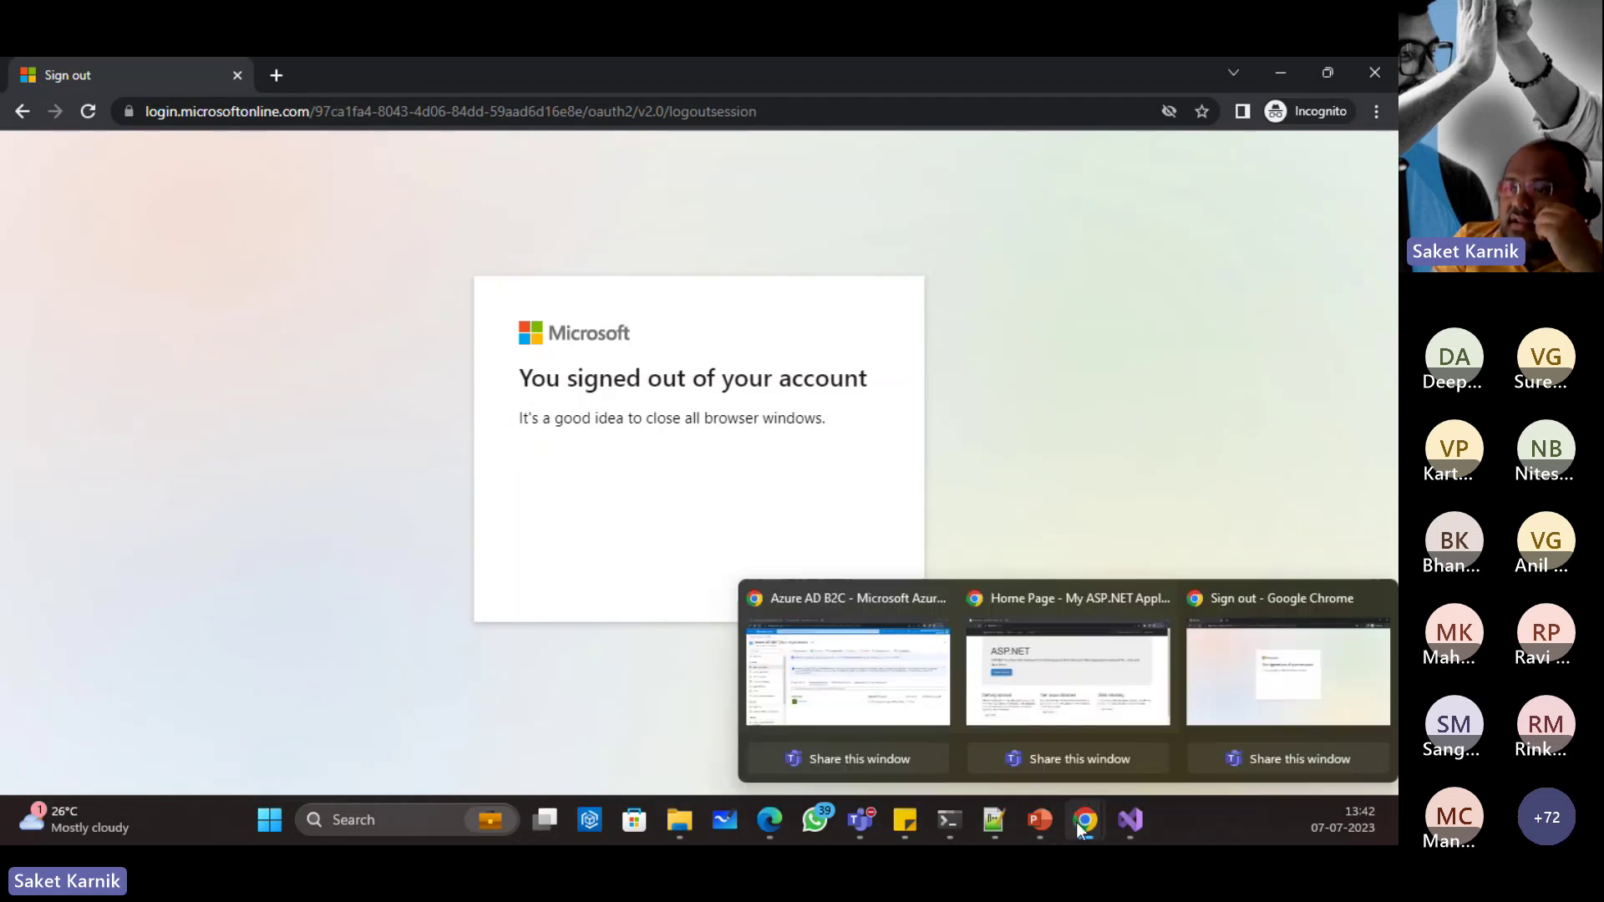
pyautogui.click(1039, 674)
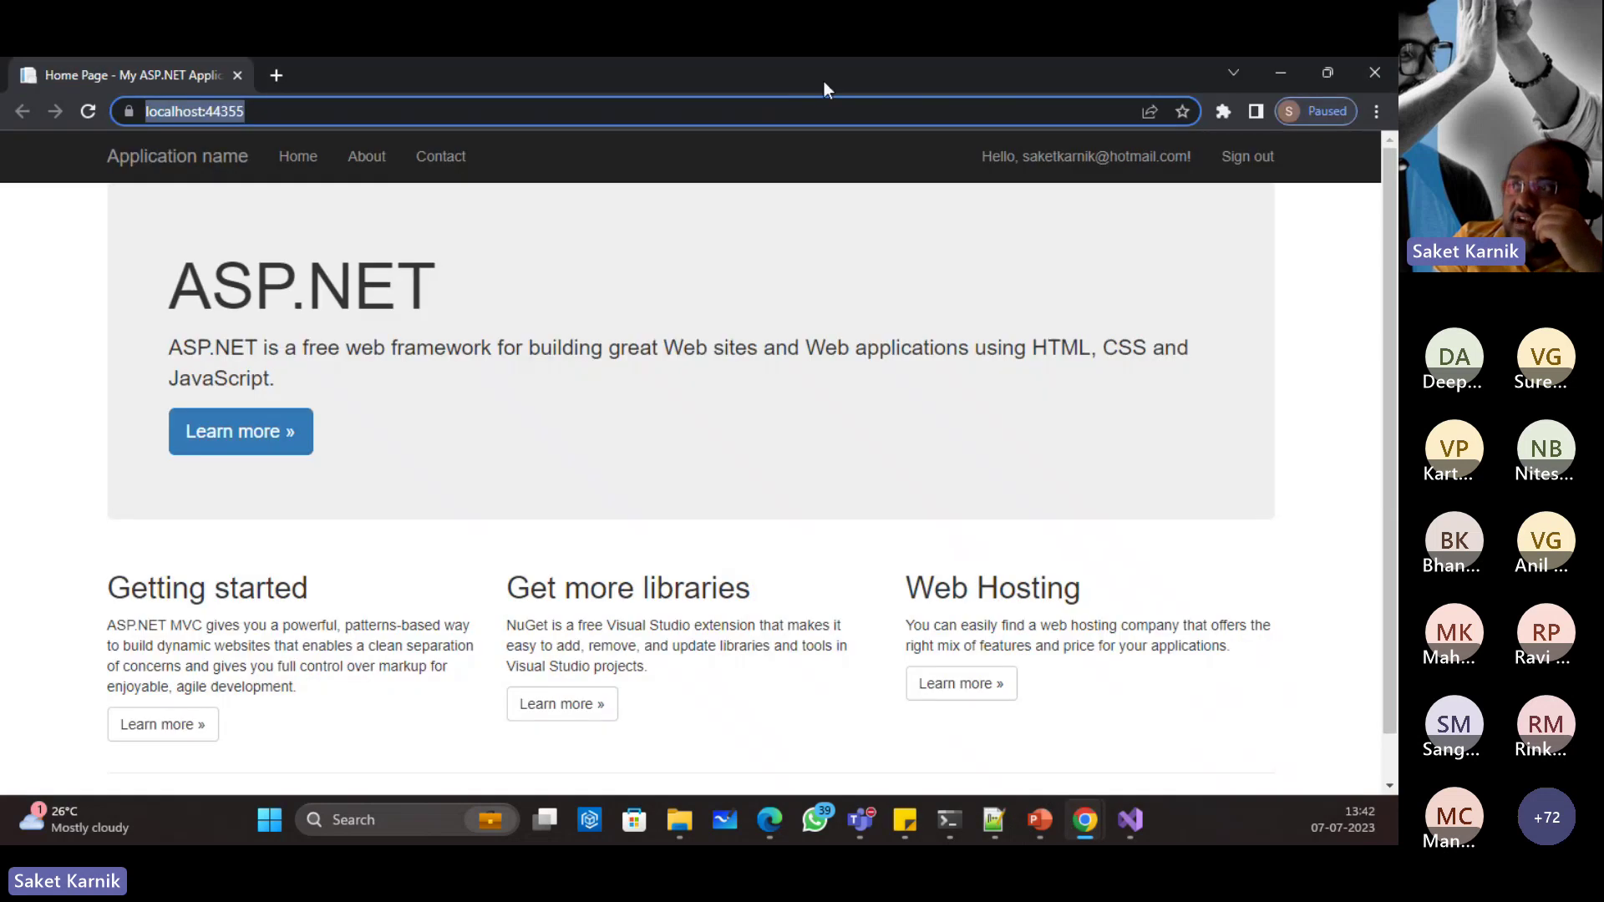
pyautogui.click(1377, 74)
pyautogui.moveTo(1050, 810)
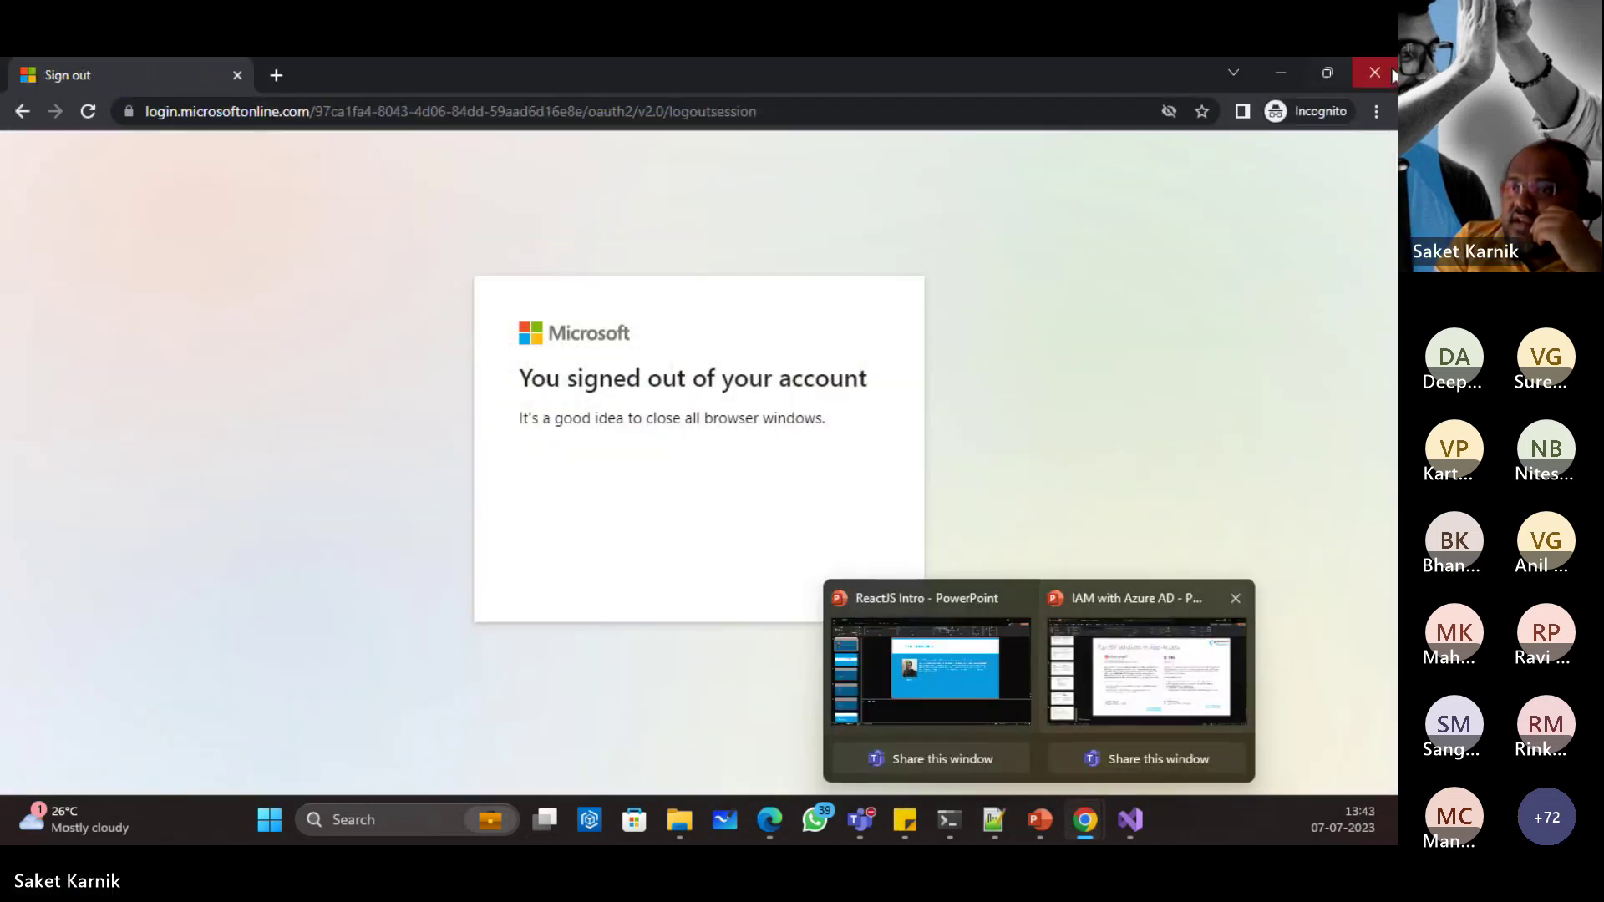
pyautogui.click(1377, 71)
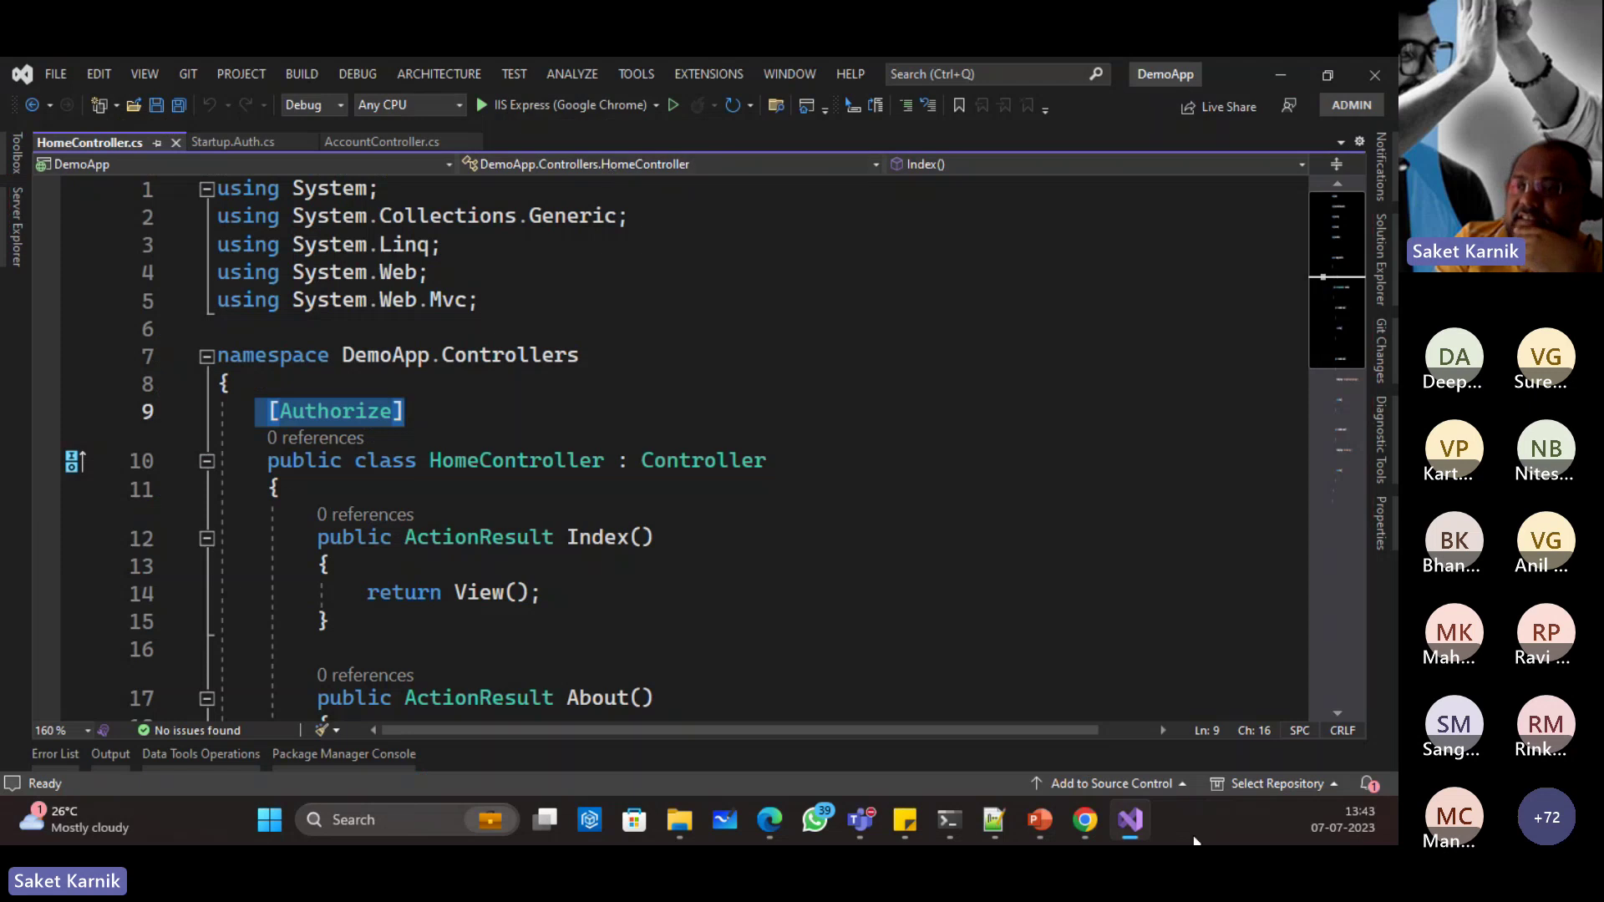
pyautogui.click(1374, 75)
pyautogui.moveTo(1108, 827)
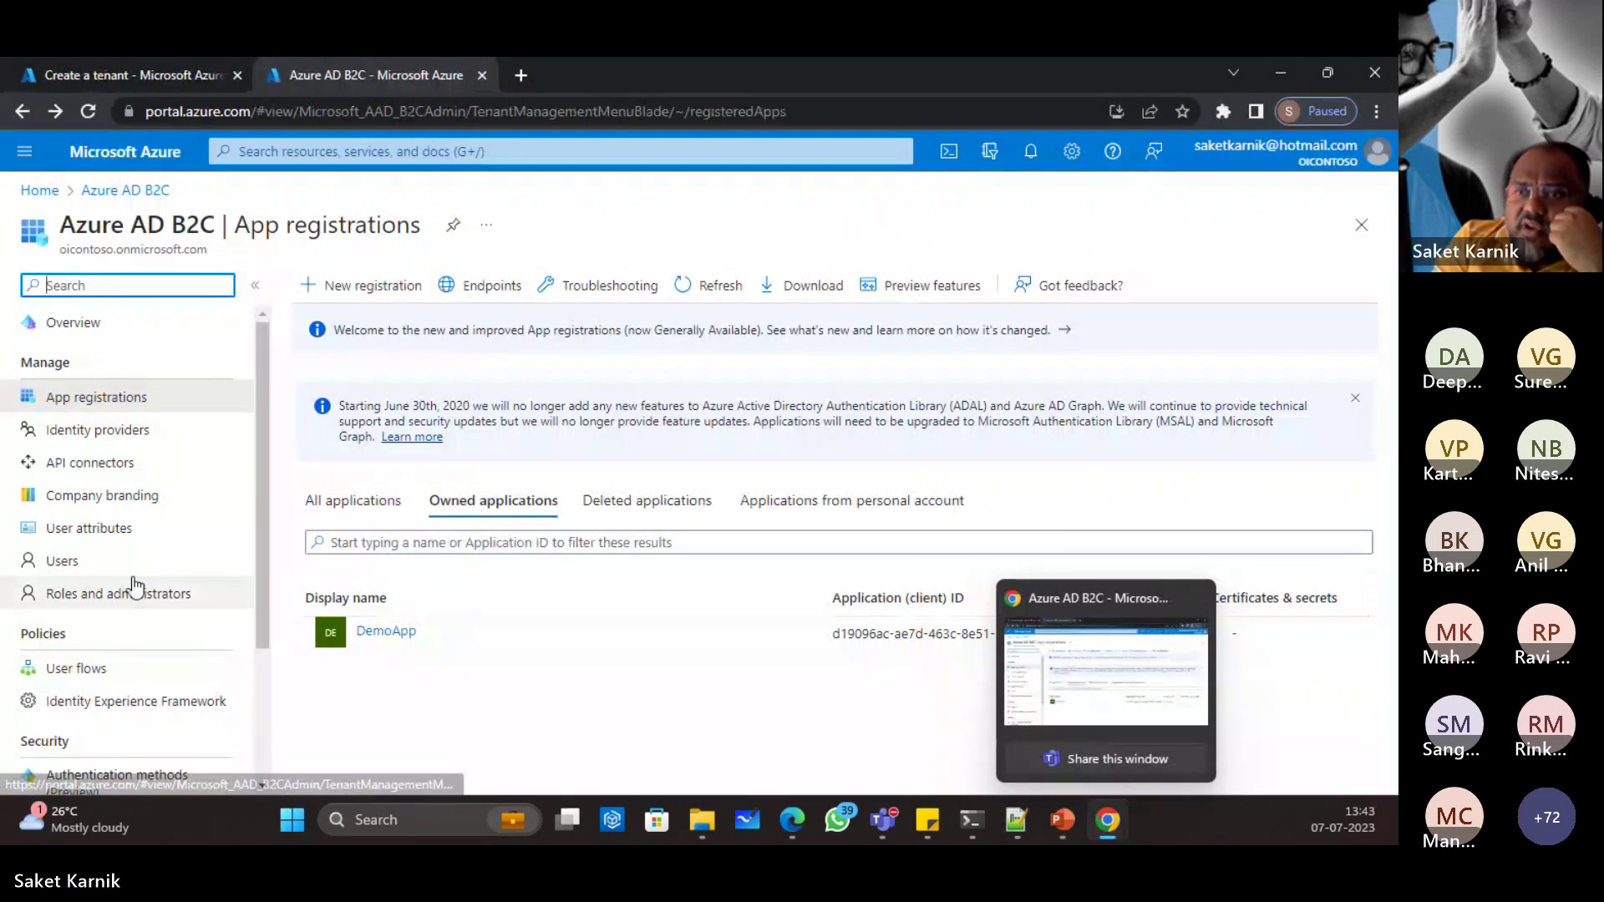
# Step: Open Company branding's Configure form and review its username hint, sign-in text and logo fields
pyautogui.click(105, 498)
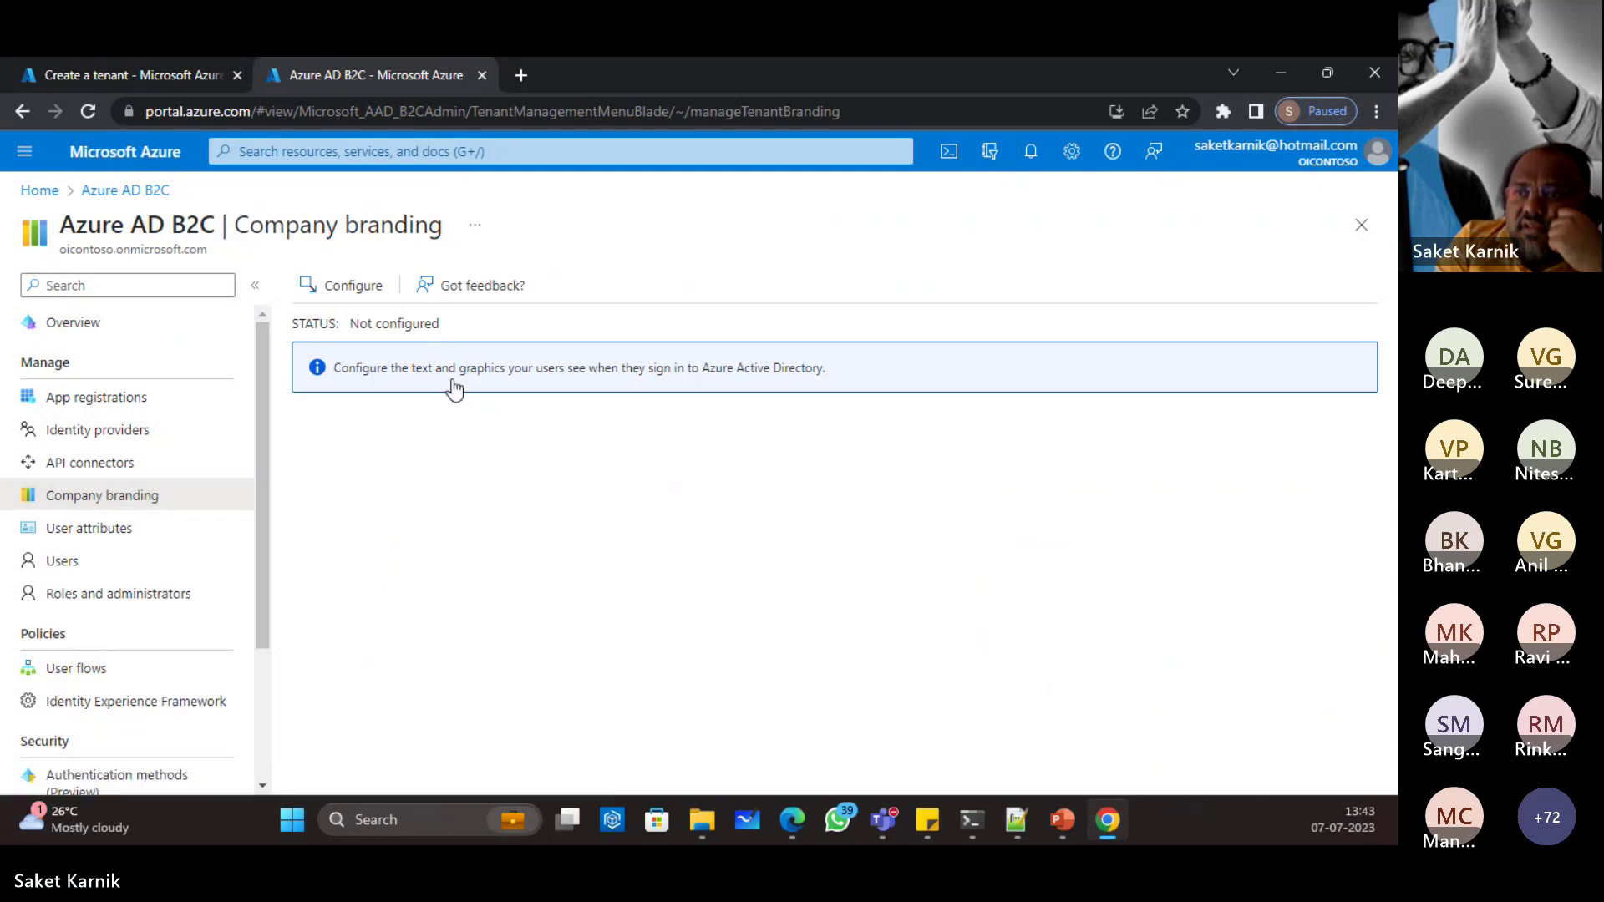
pyautogui.click(367, 297)
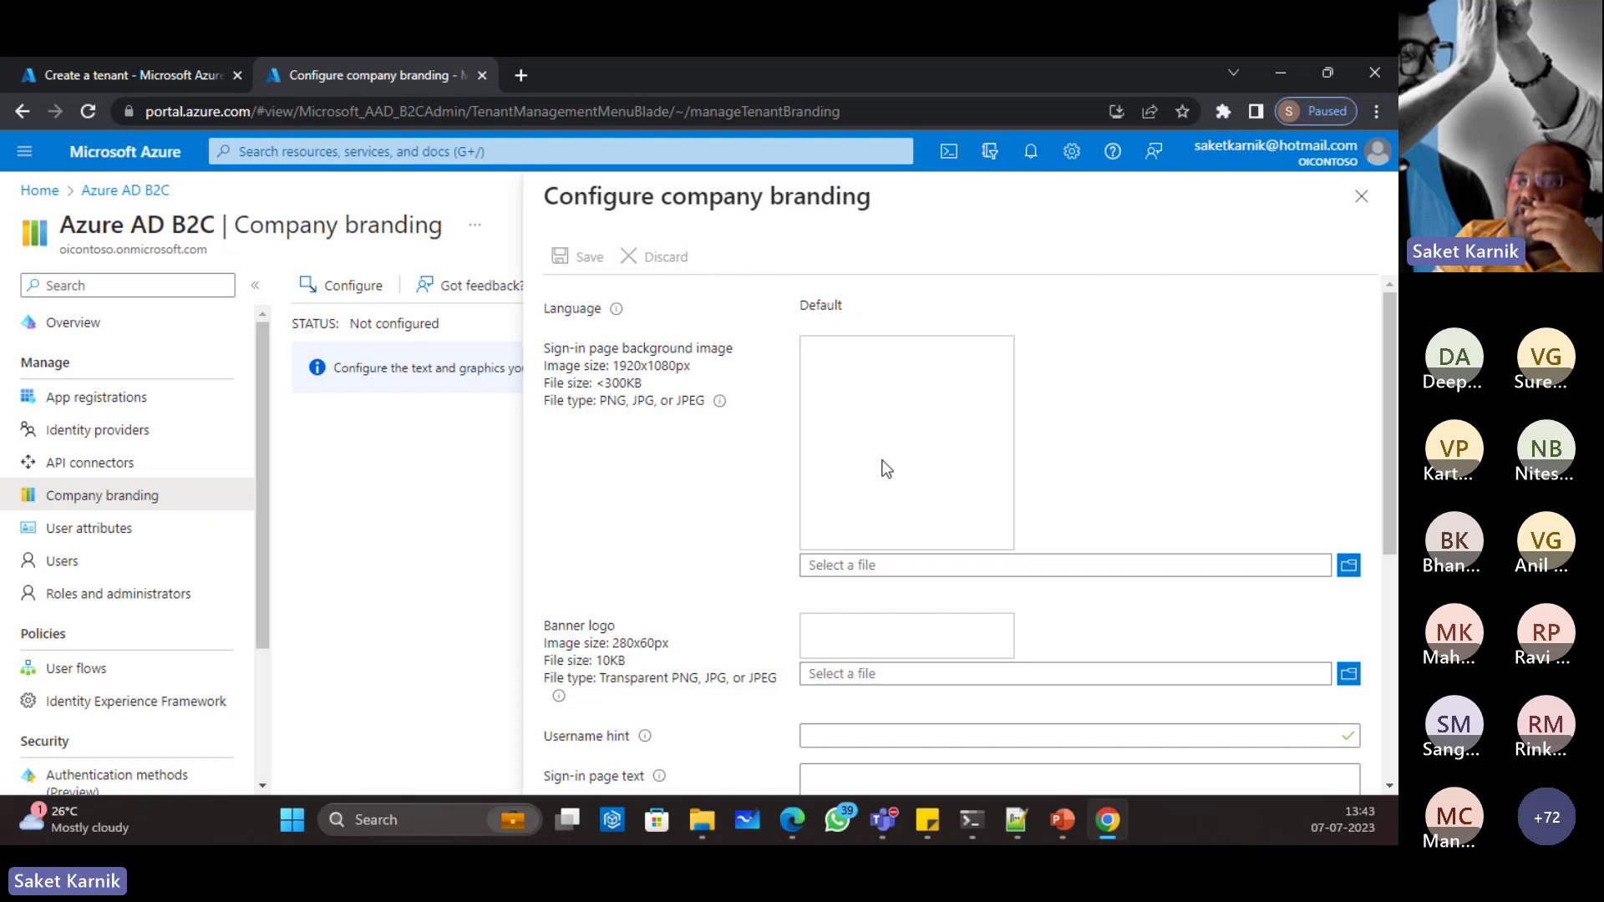
pyautogui.scroll(-2, 901, 430)
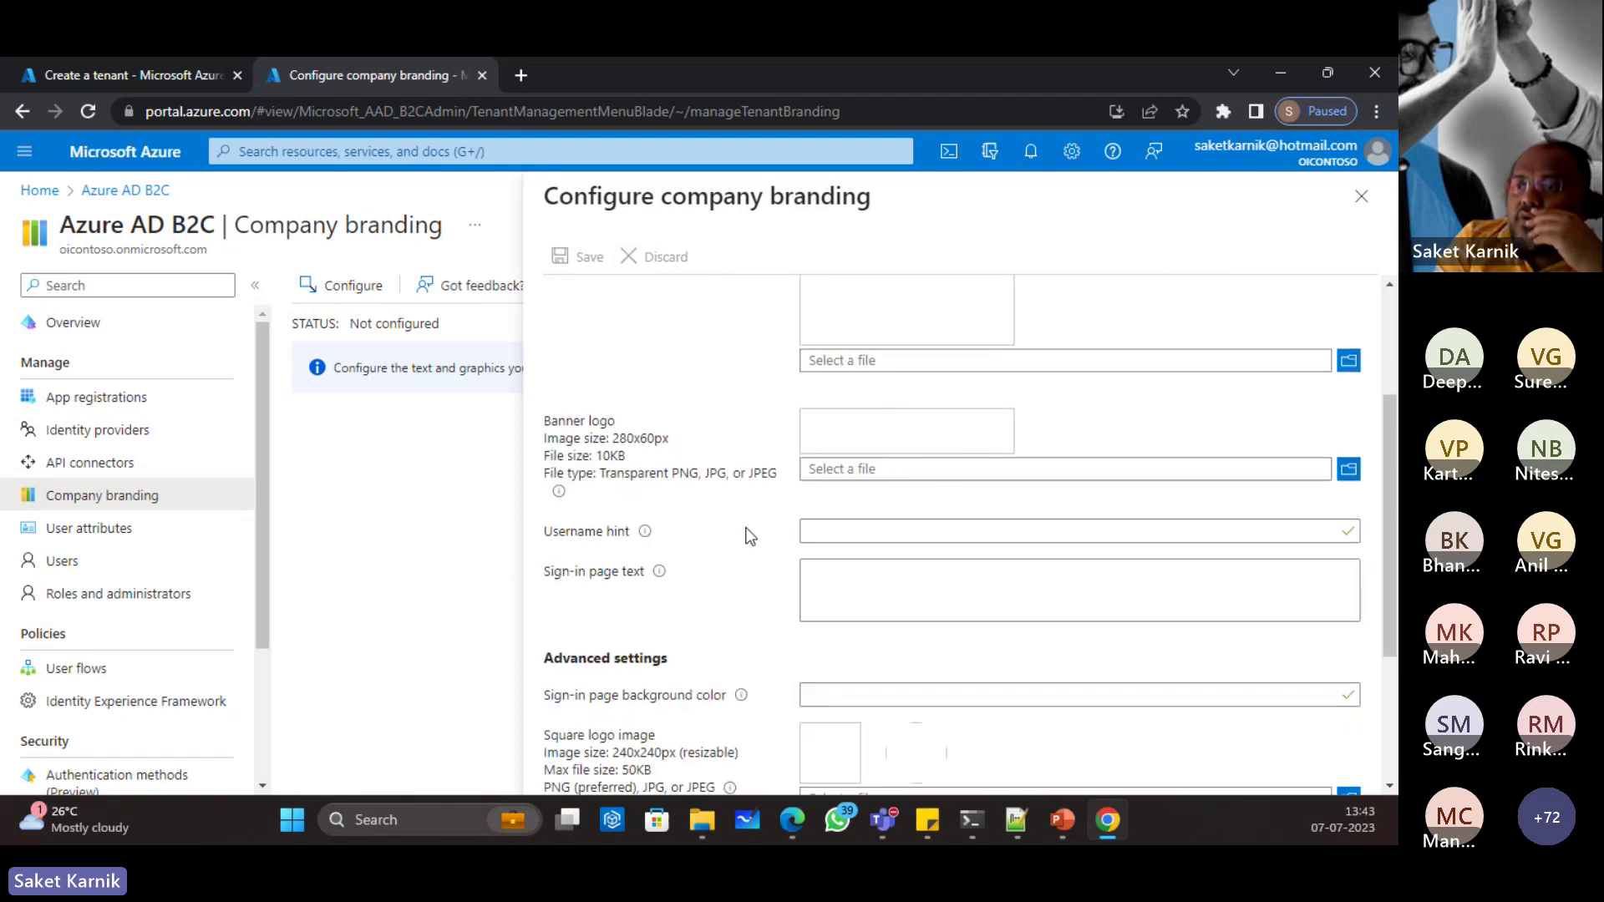
pyautogui.click(914, 536)
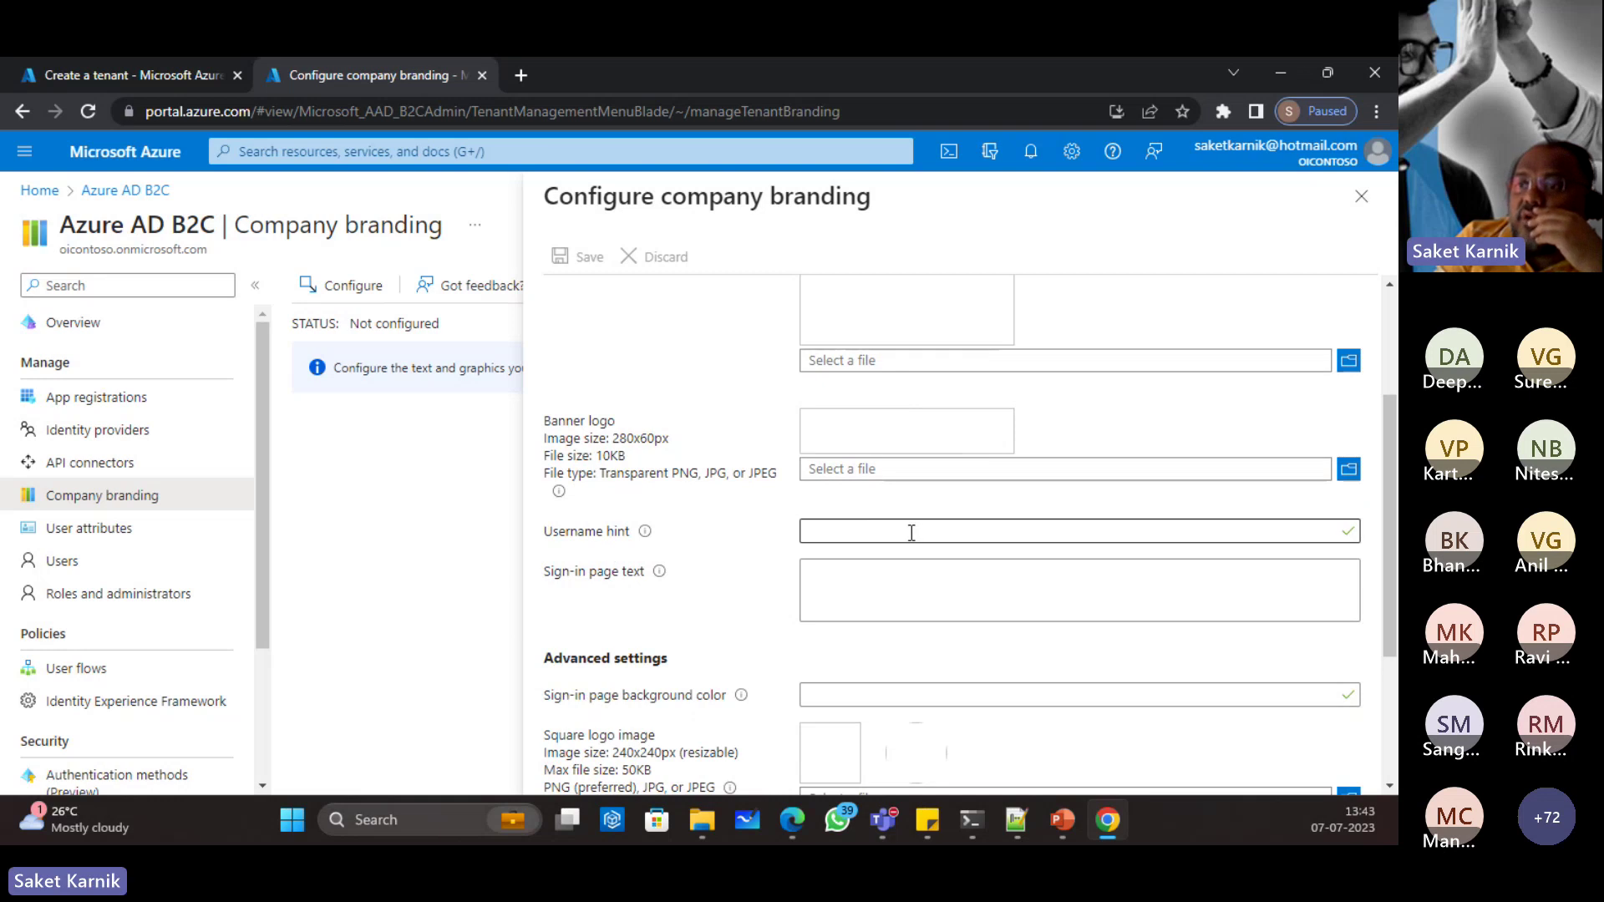
pyautogui.scroll(-1, 835, 528)
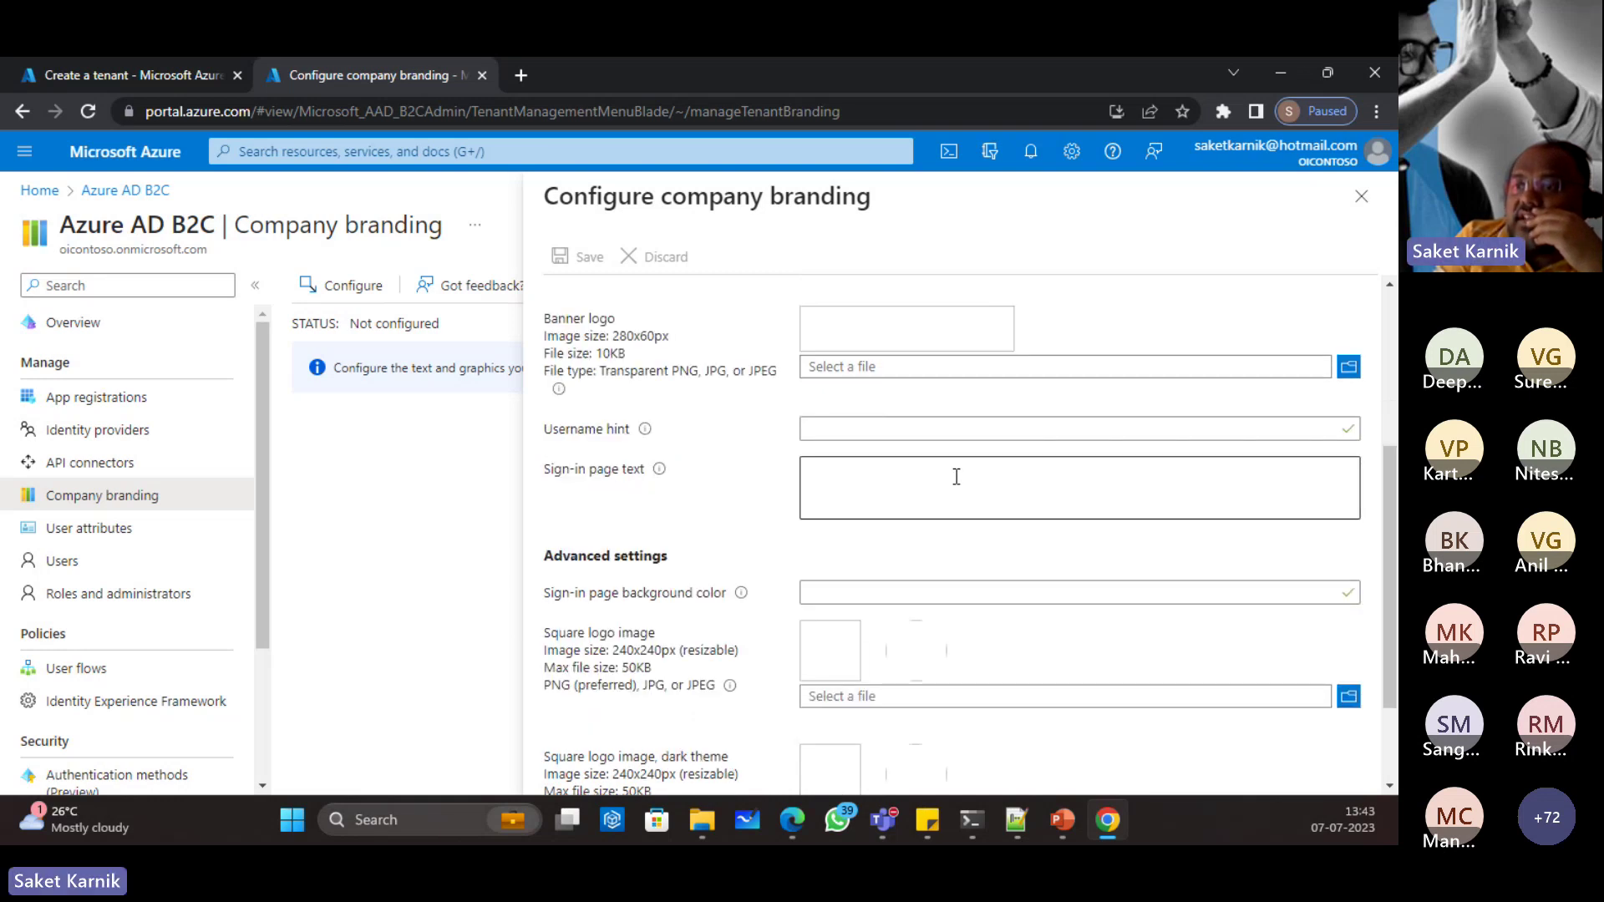
pyautogui.scroll(-1, 955, 476)
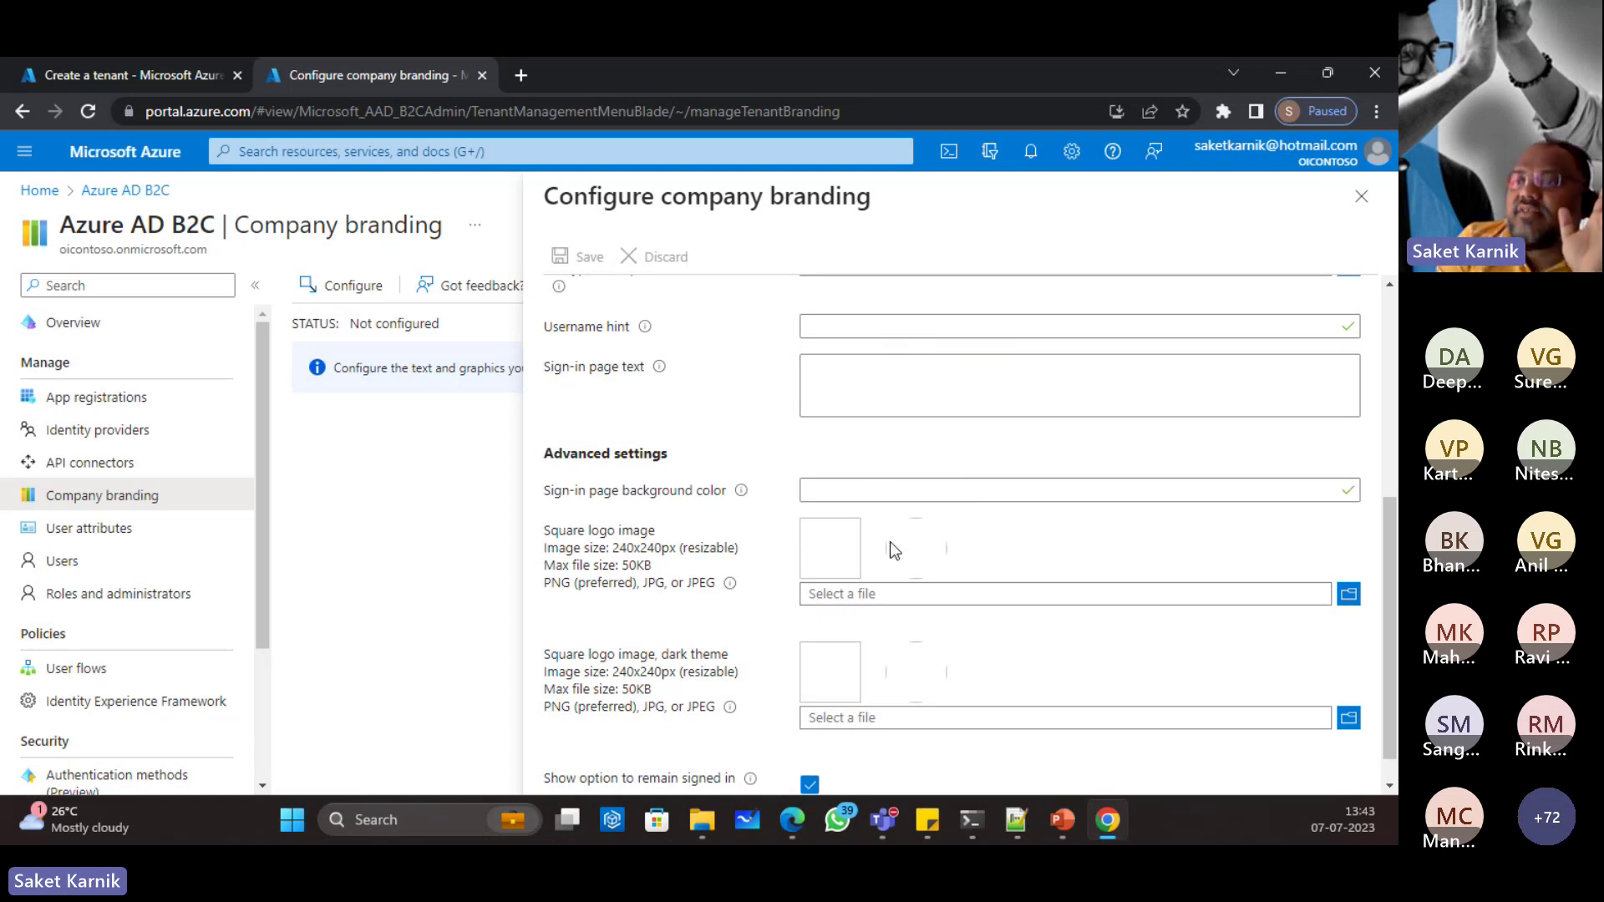
pyautogui.scroll(-1, 890, 541)
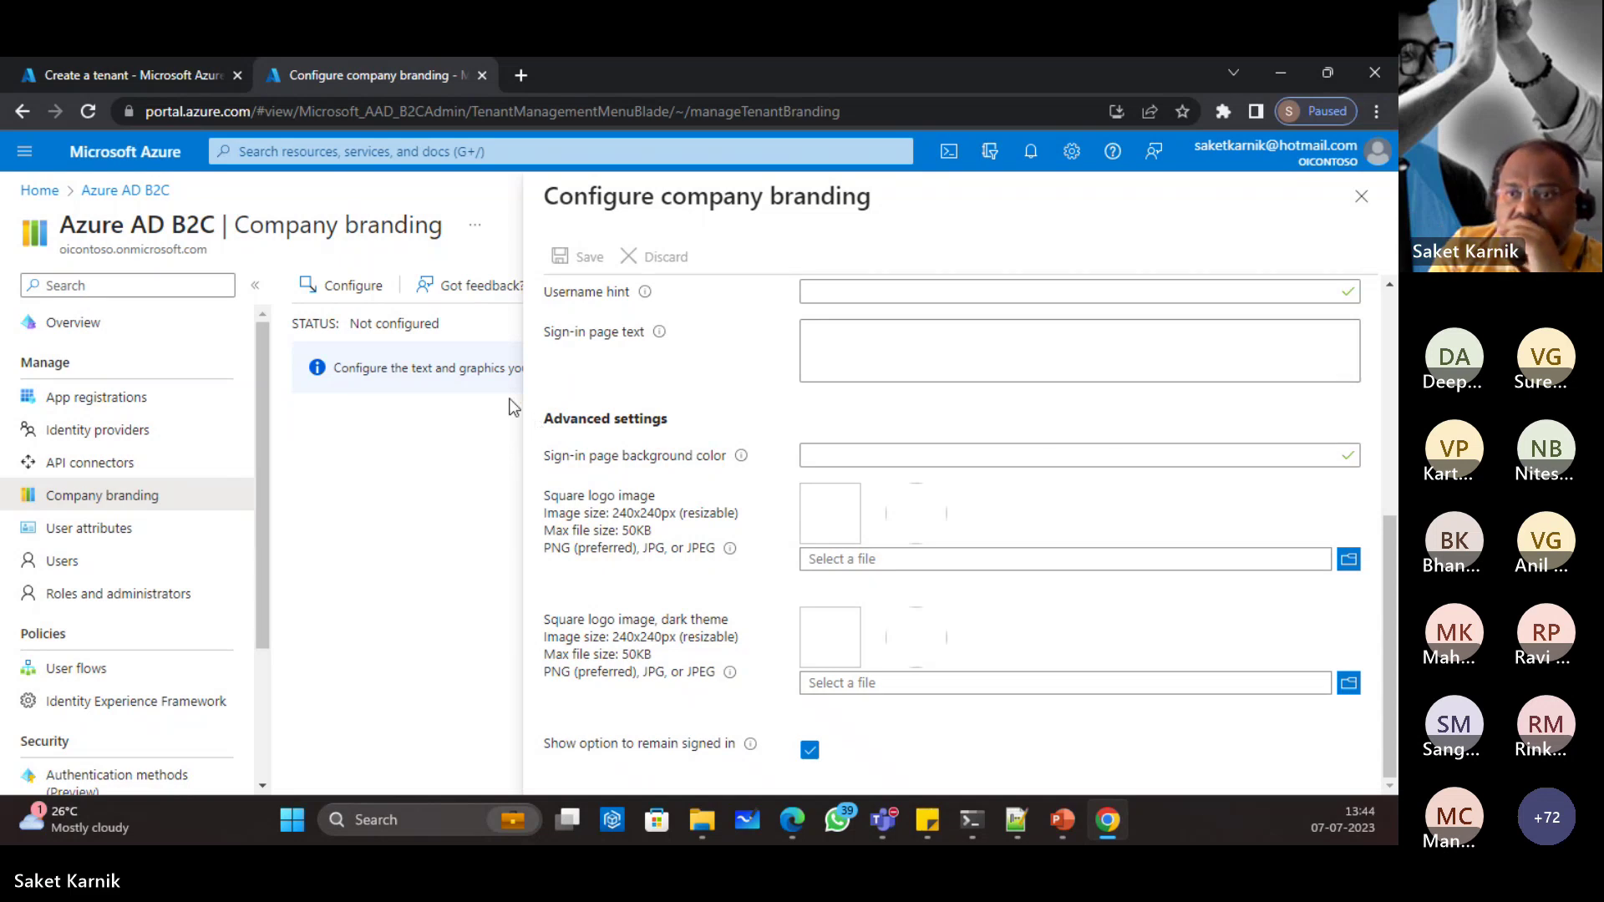
# Step: Start a New user under Users and select the Create Azure AD B2C user template
pyautogui.click(104, 562)
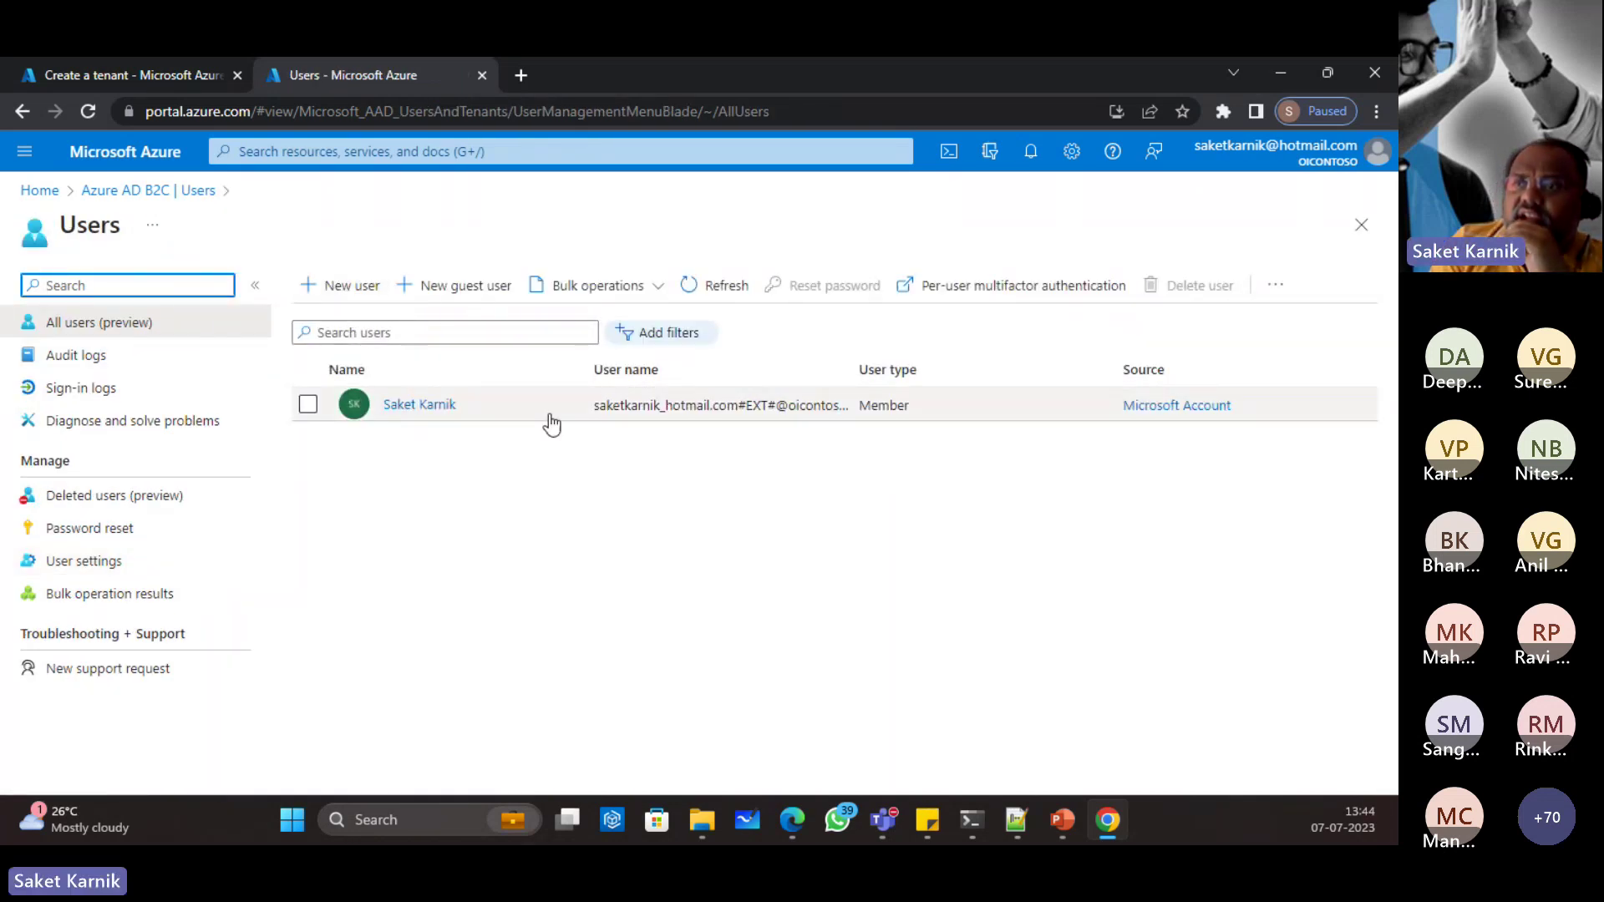
pyautogui.click(459, 286)
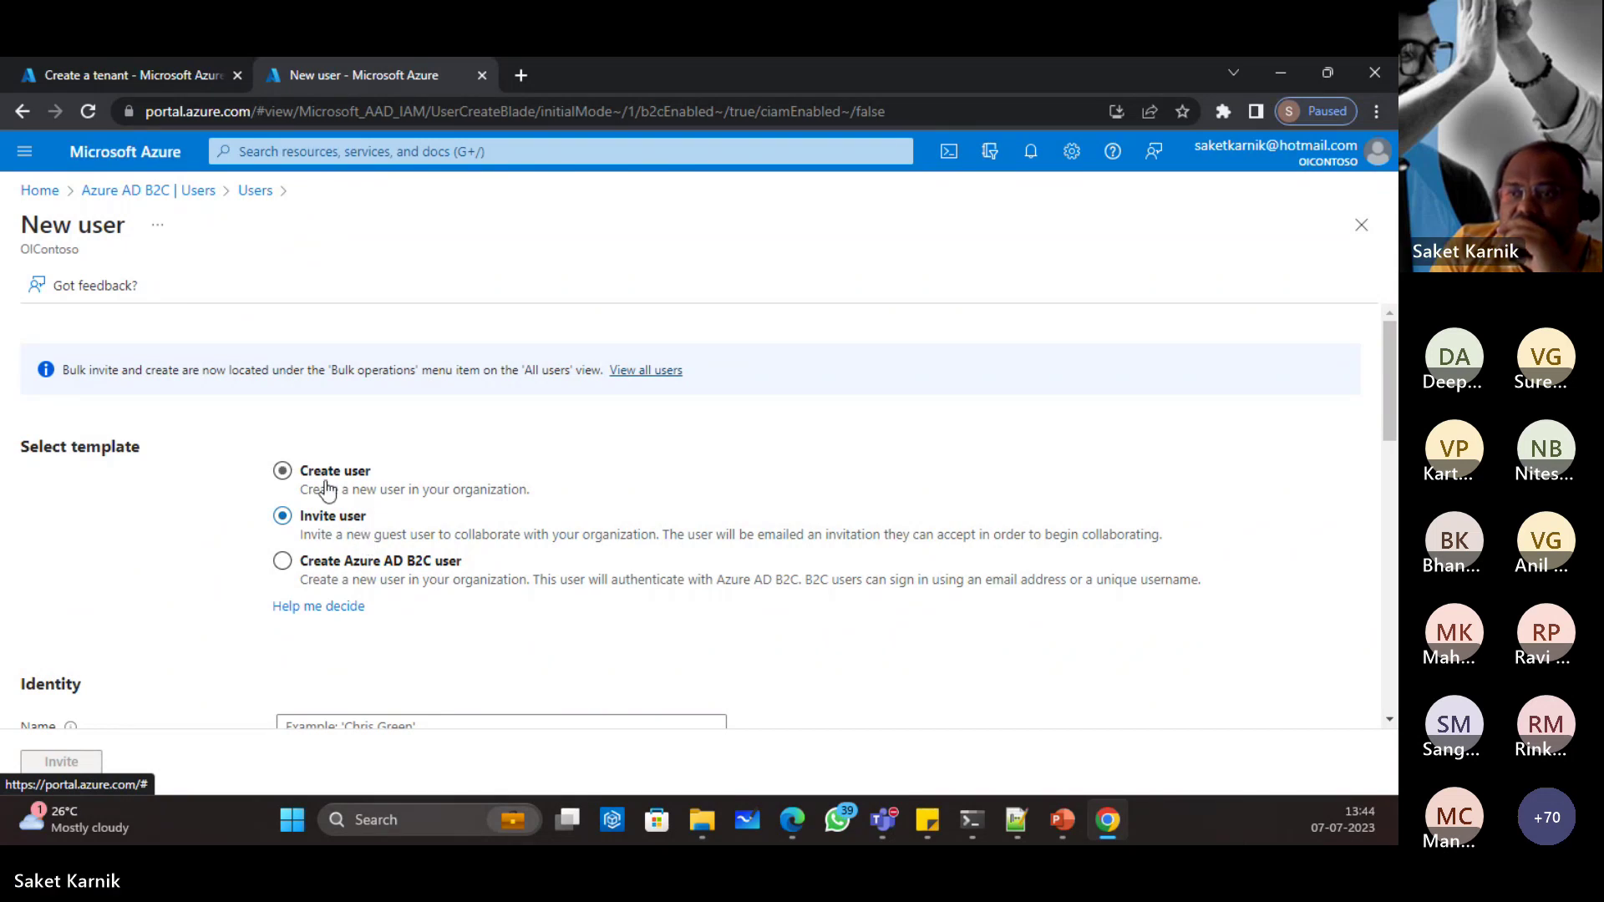
pyautogui.scroll(-1, 438, 598)
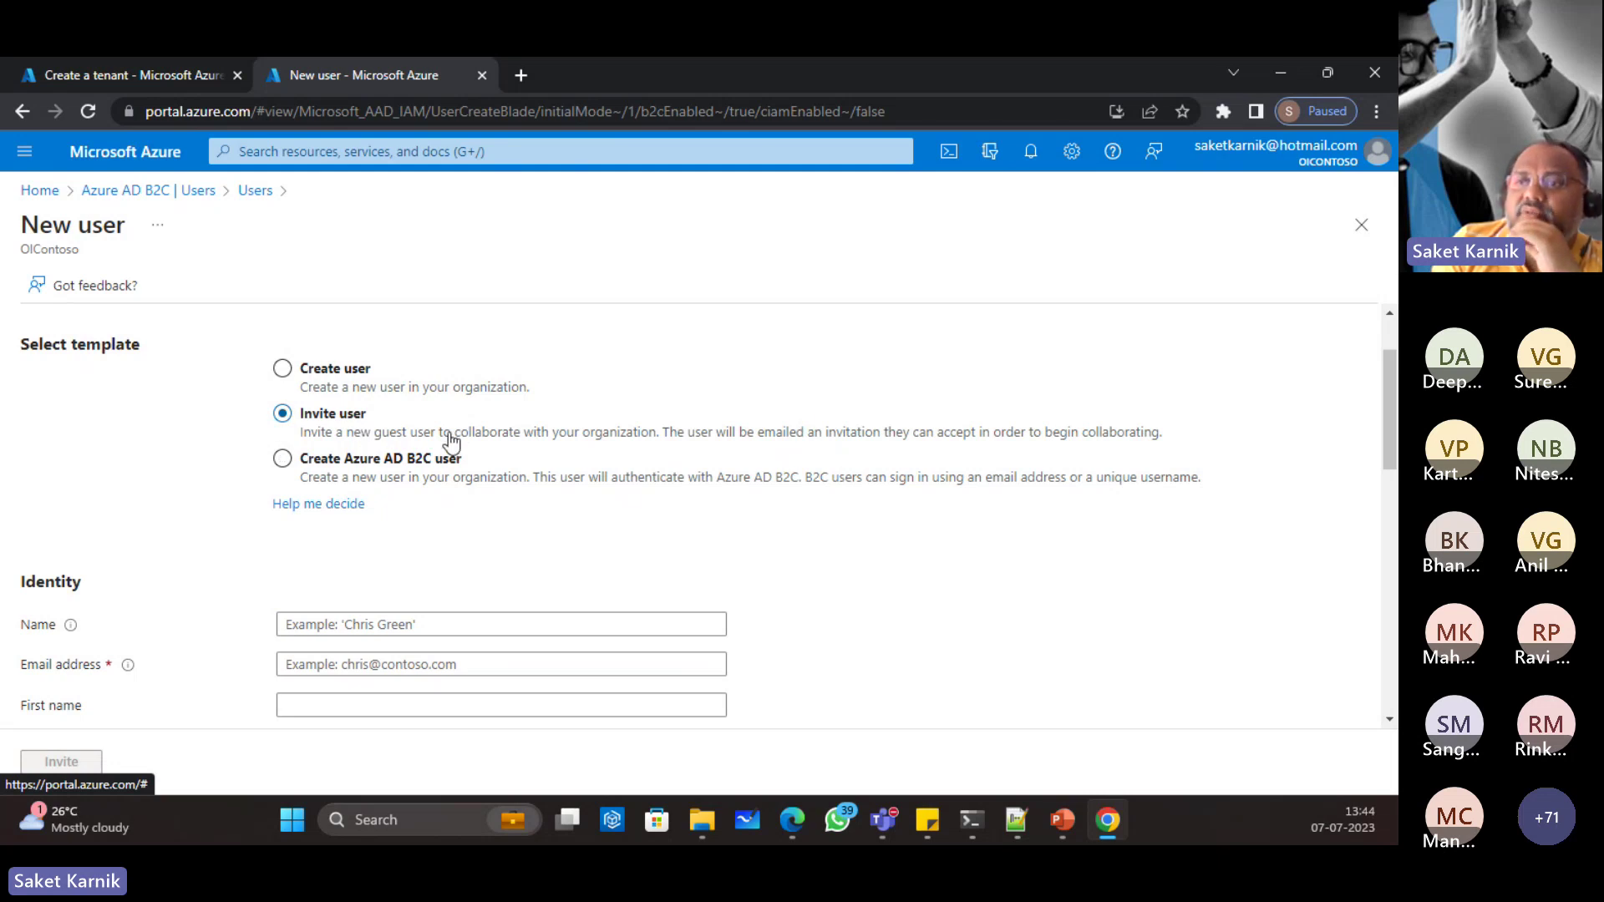
pyautogui.scroll(-2, 451, 440)
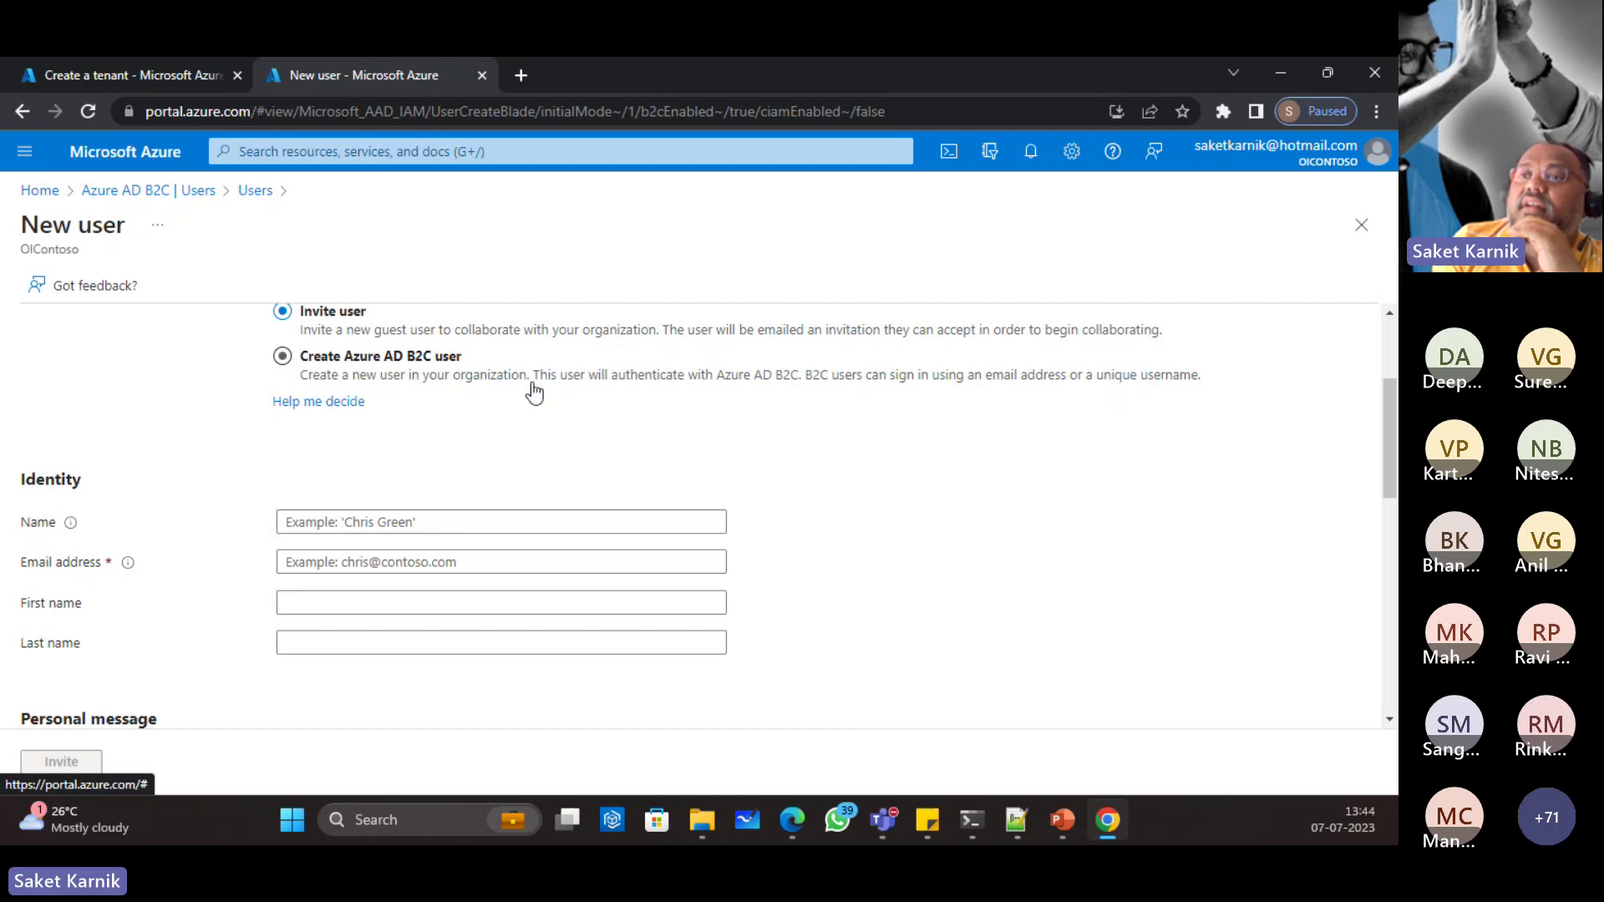
pyautogui.scroll(-3, 384, 391)
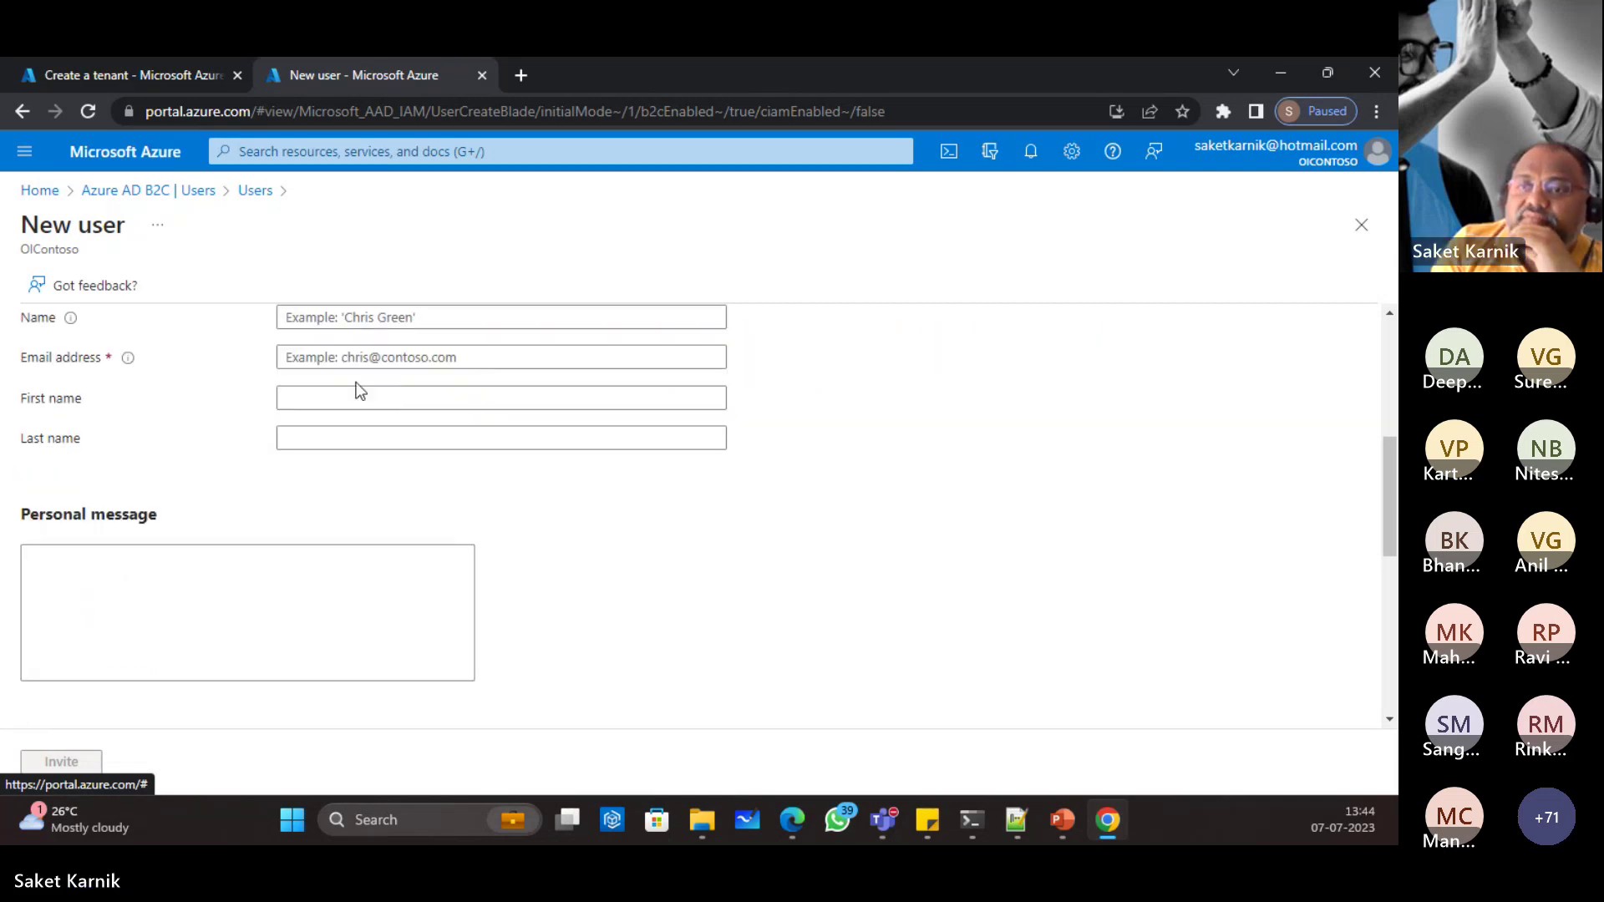
pyautogui.scroll(3, 343, 386)
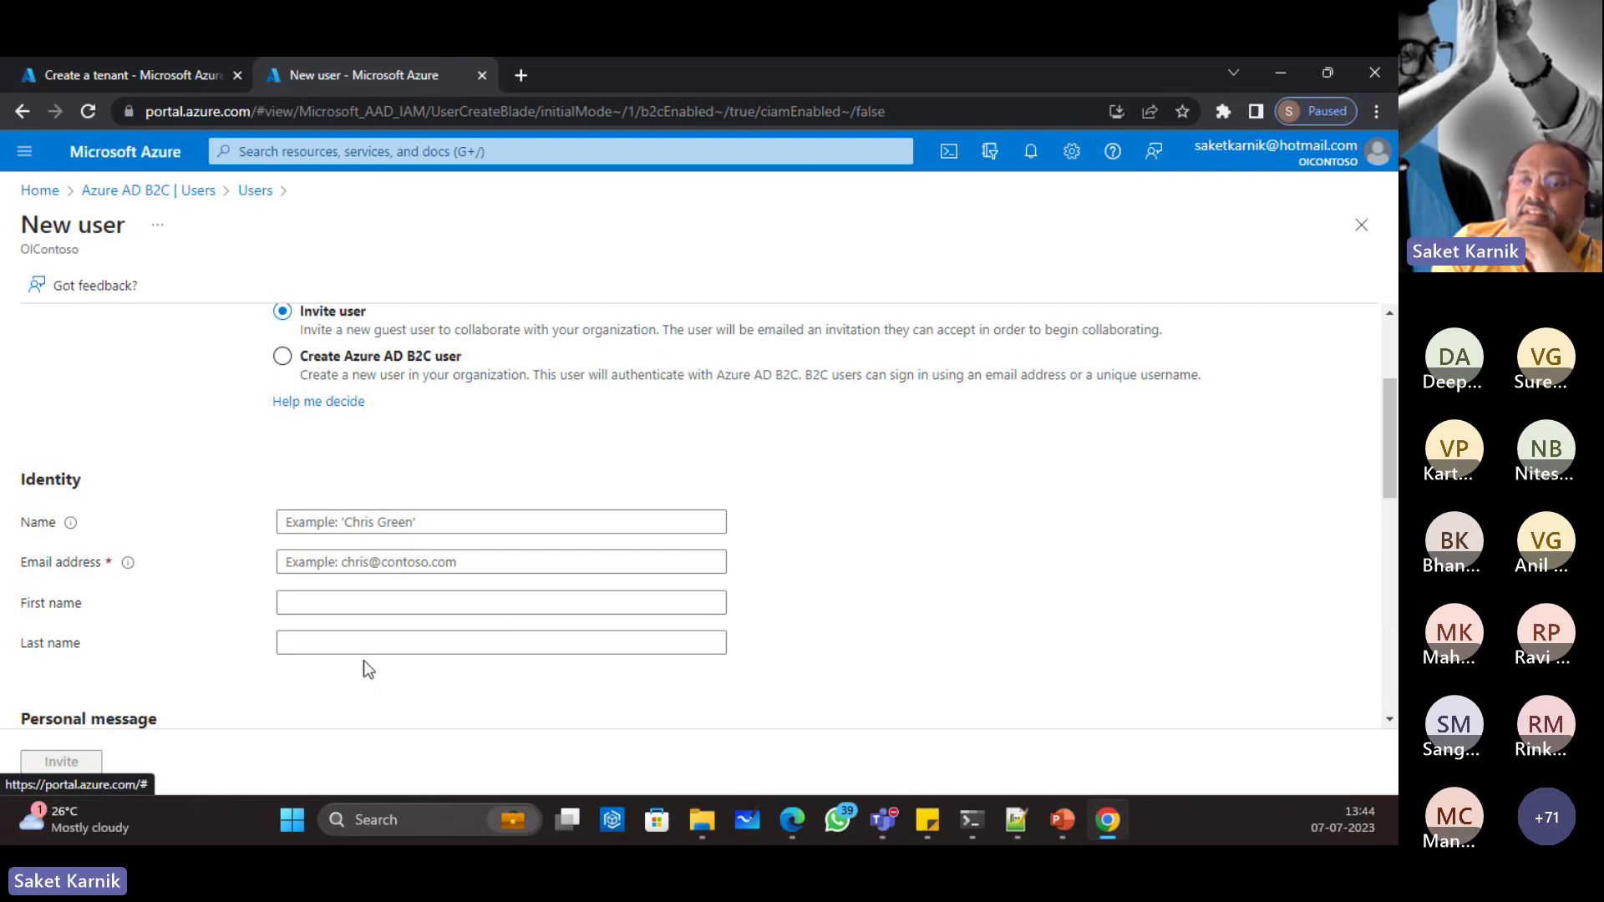
pyautogui.scroll(-9, 380, 623)
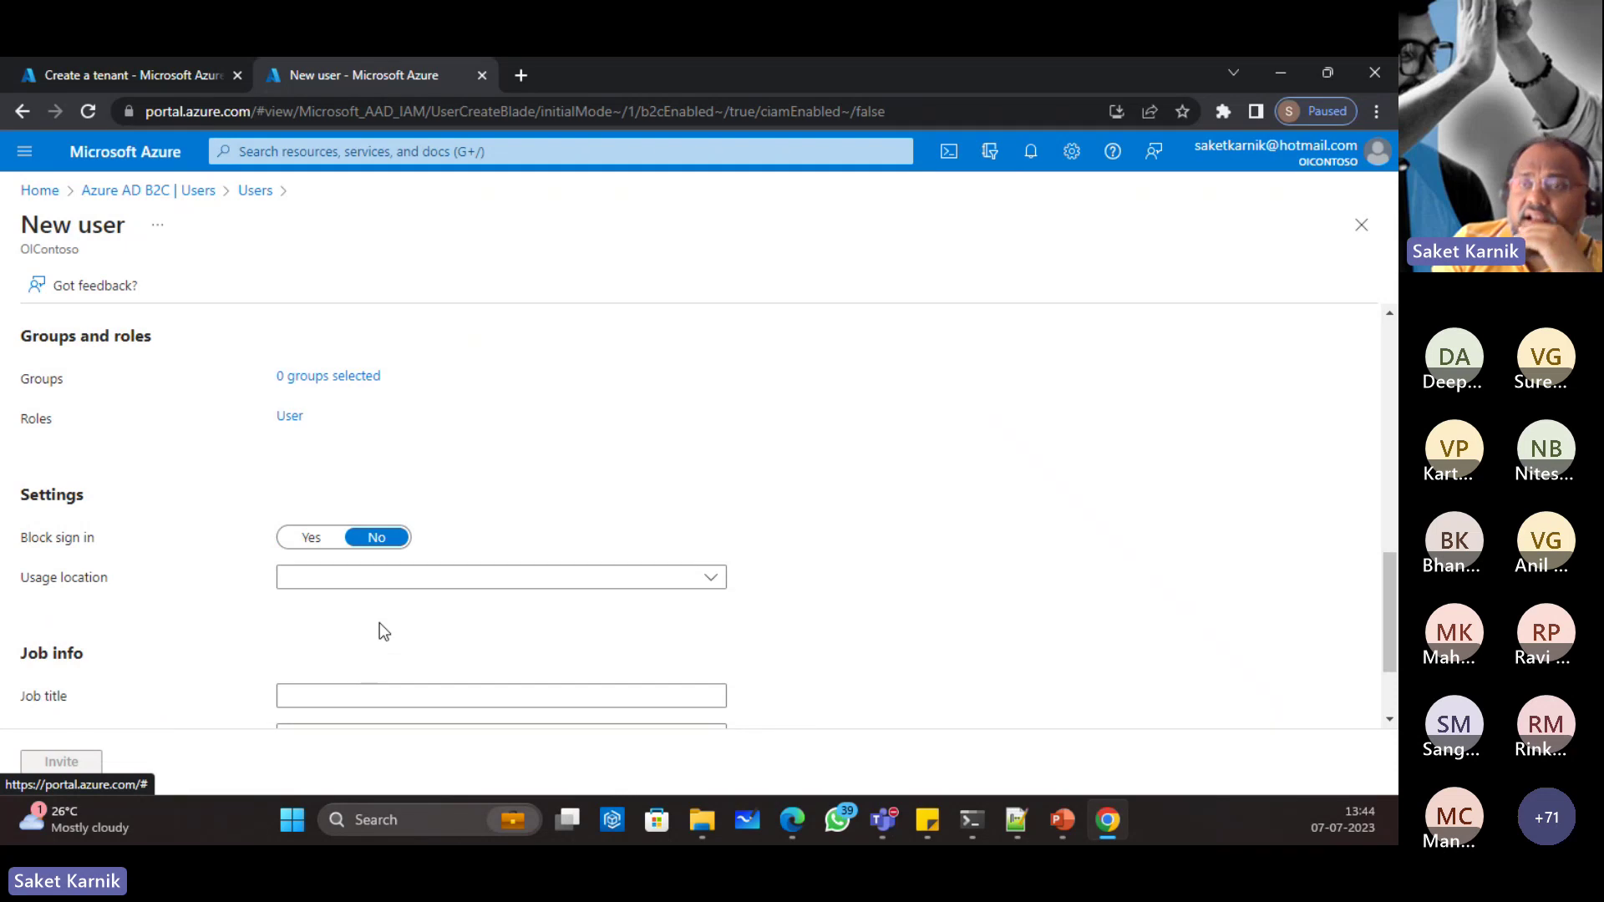
pyautogui.scroll(-2, 379, 623)
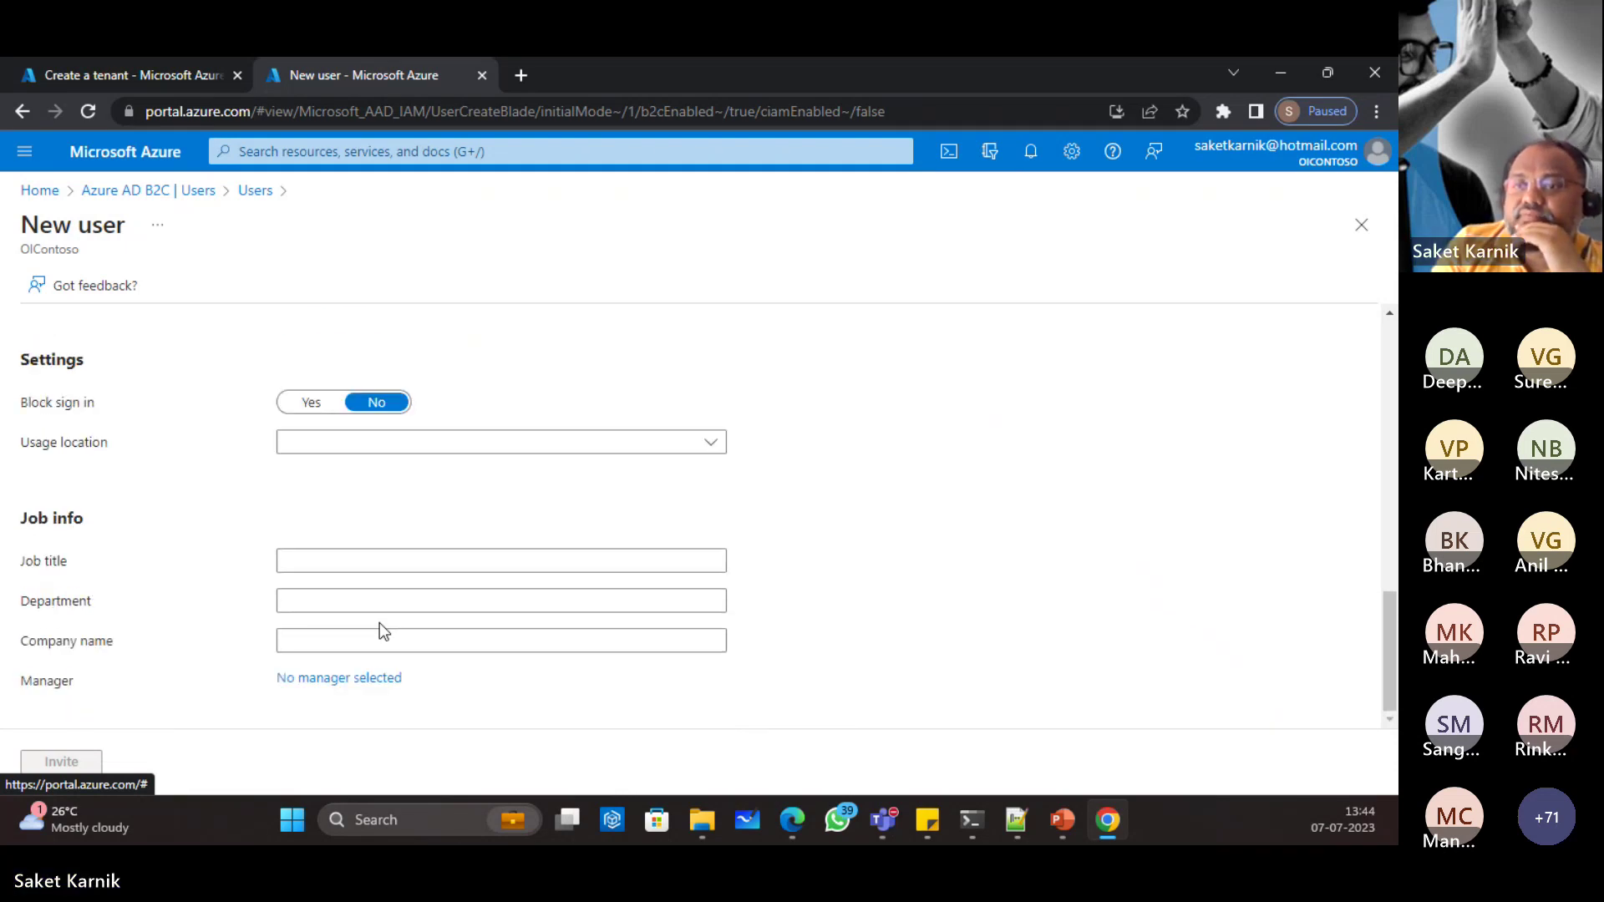
pyautogui.scroll(11, 379, 623)
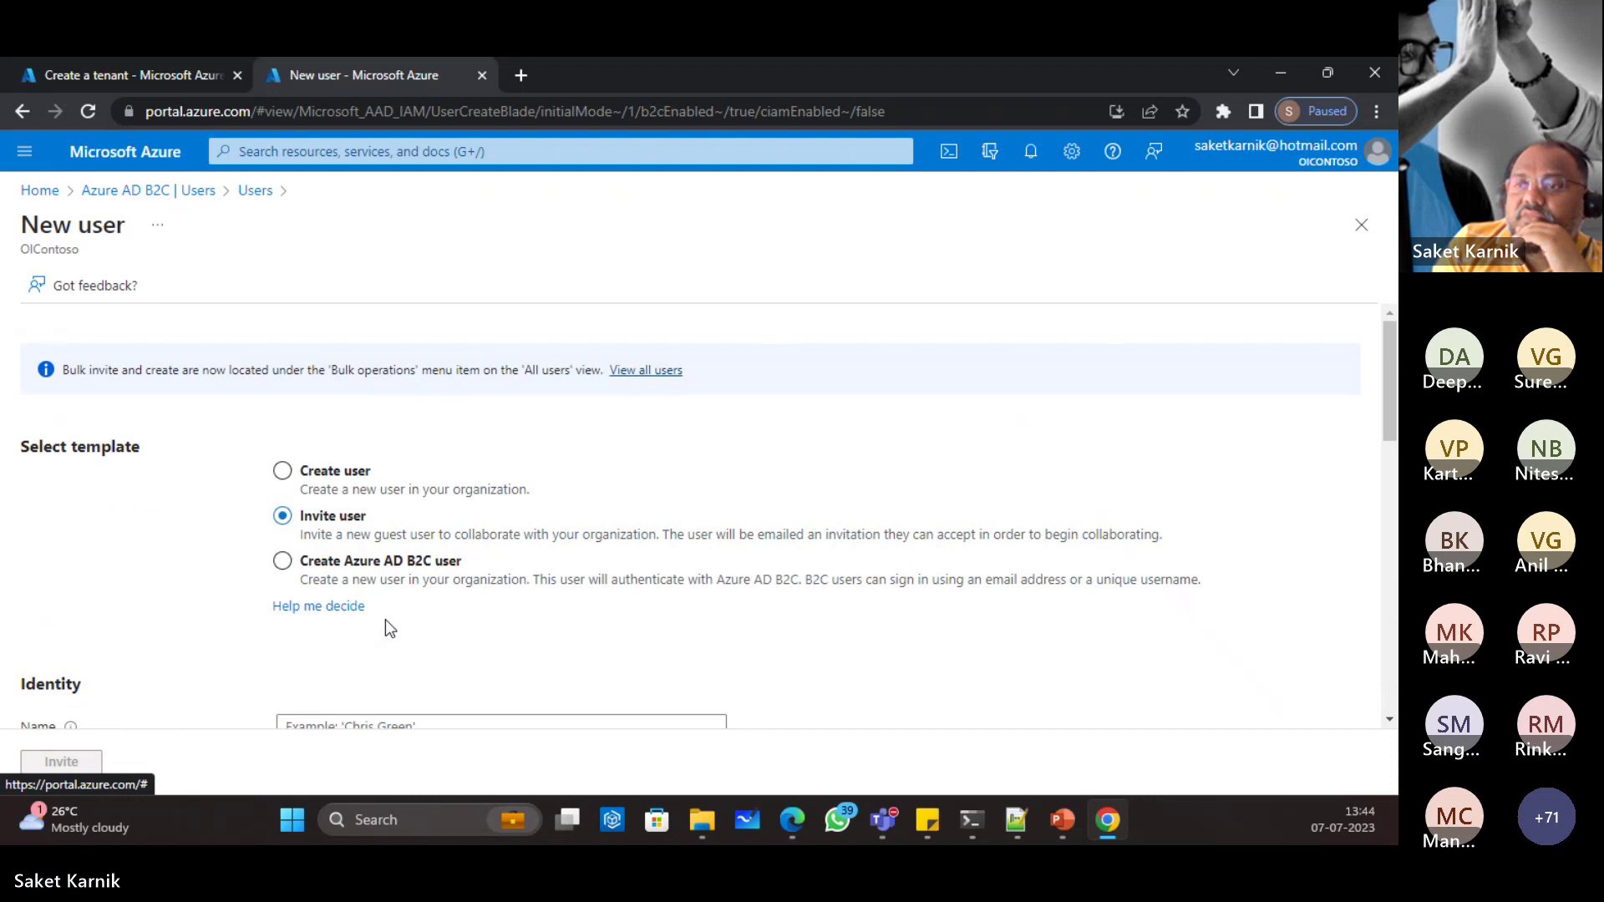
pyautogui.click(284, 563)
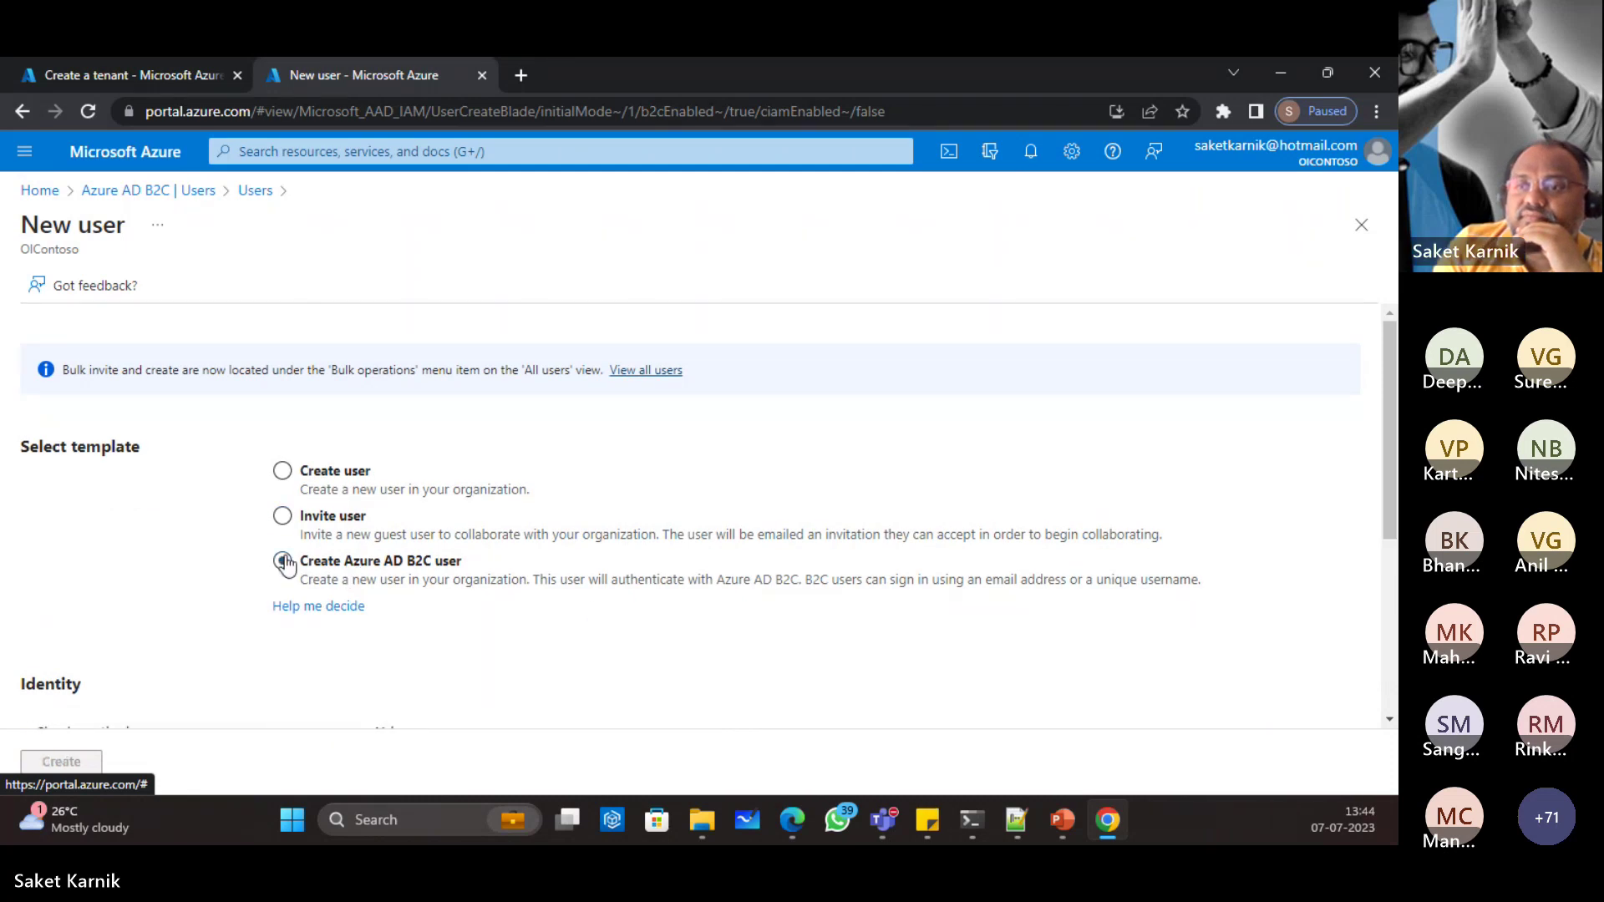
pyautogui.scroll(-5, 561, 568)
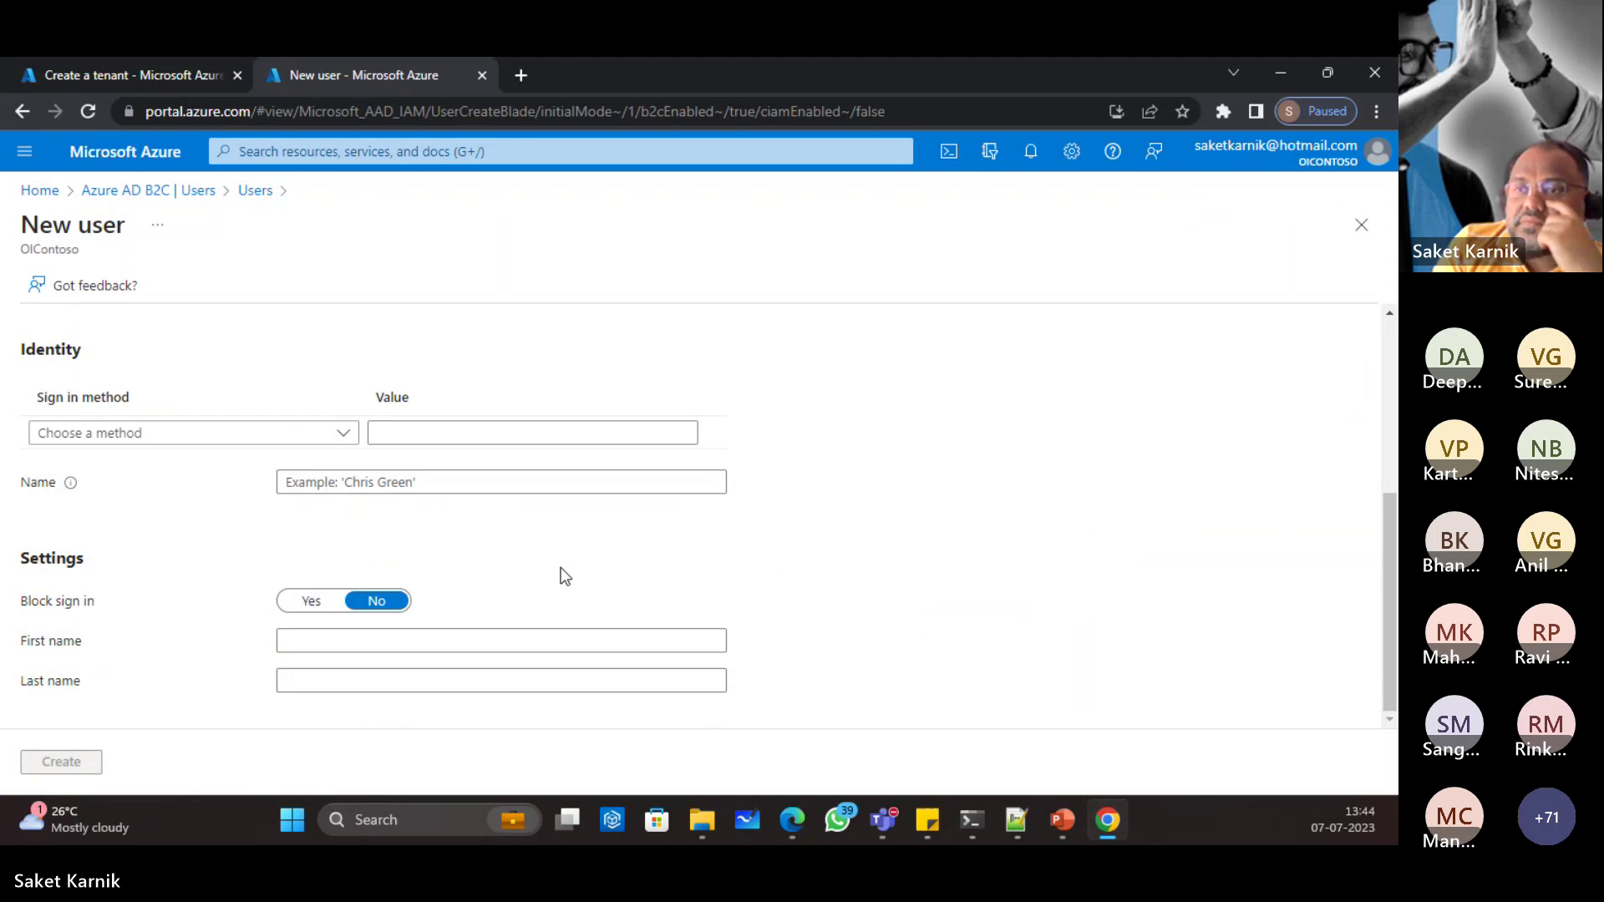
pyautogui.scroll(5, 560, 568)
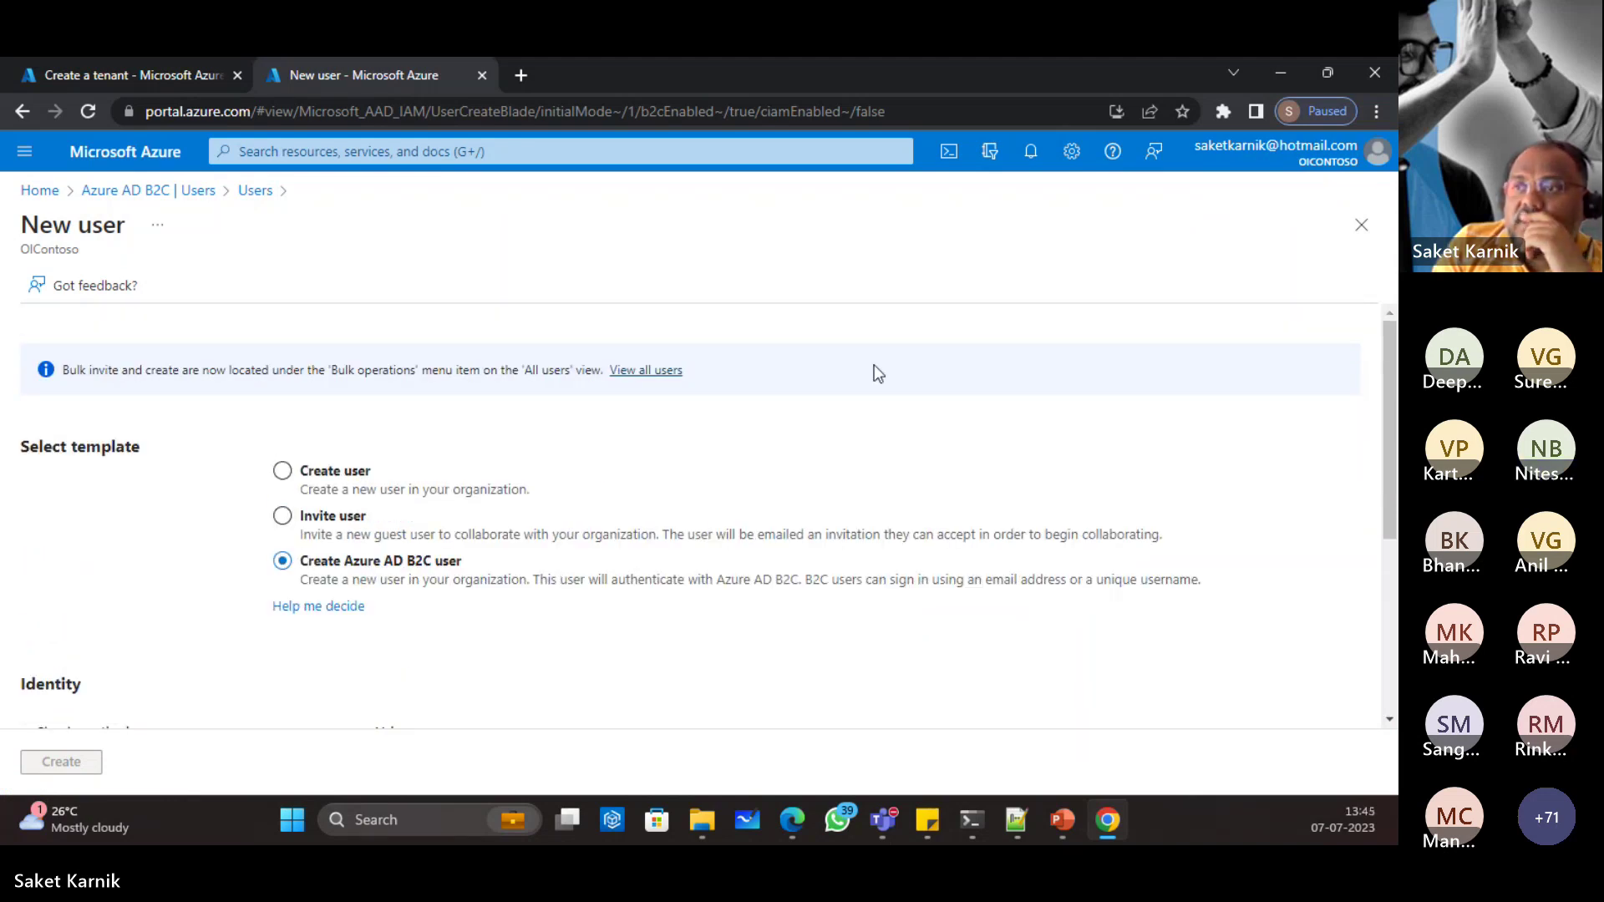
# Step: Abandon the new user, check the user's per-user MFA status as Disabled, and close that page
pyautogui.click(187, 194)
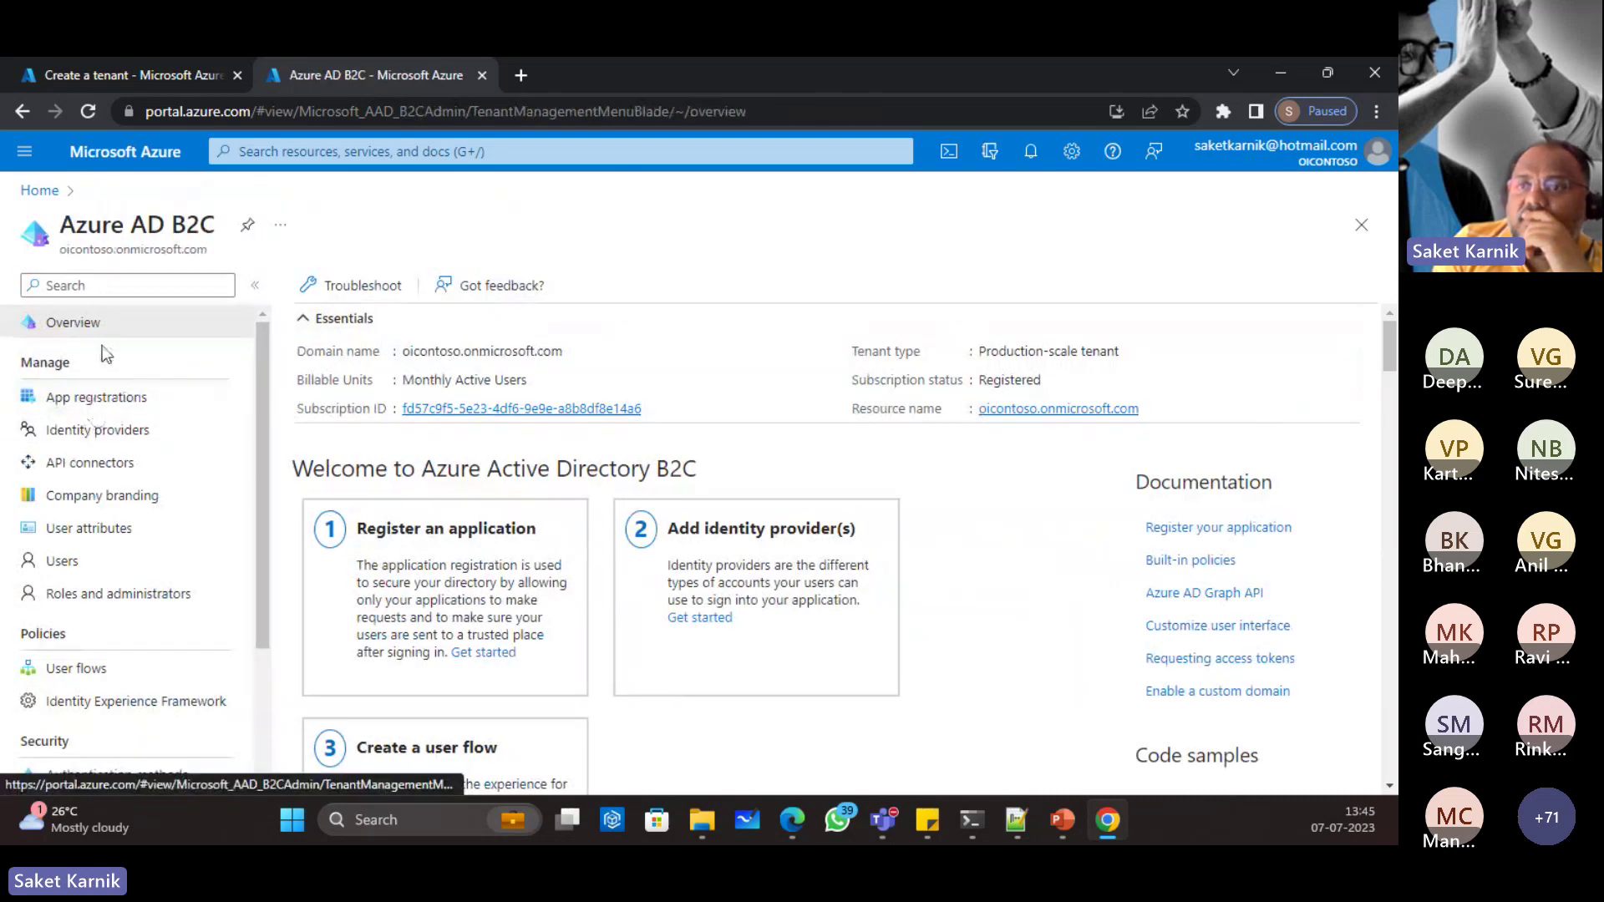
pyautogui.click(66, 560)
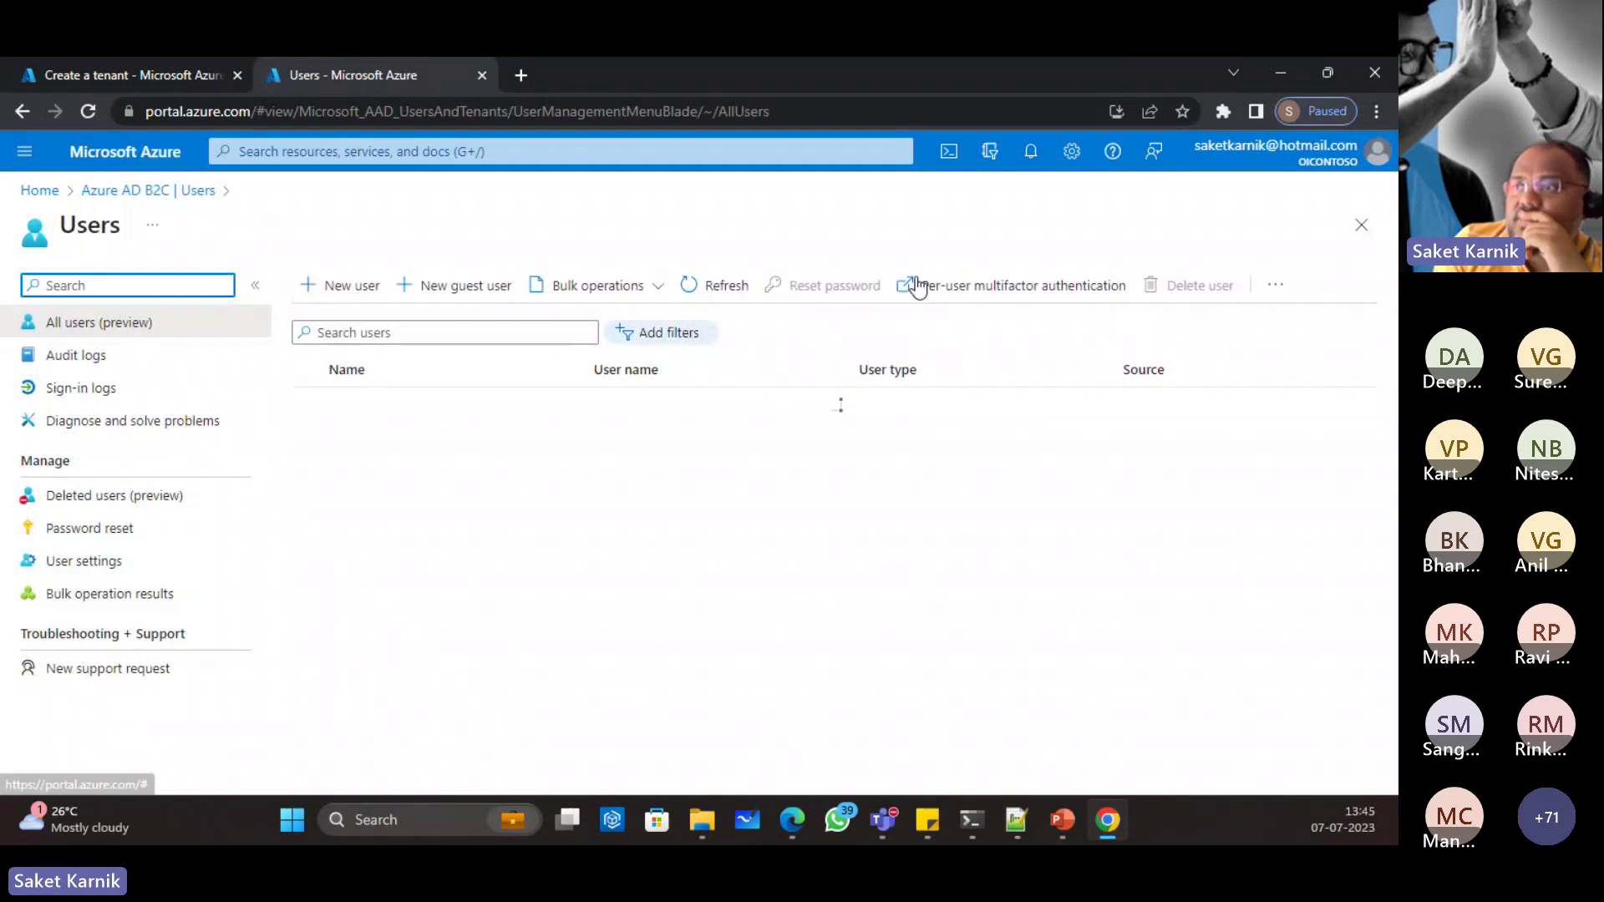
pyautogui.click(919, 286)
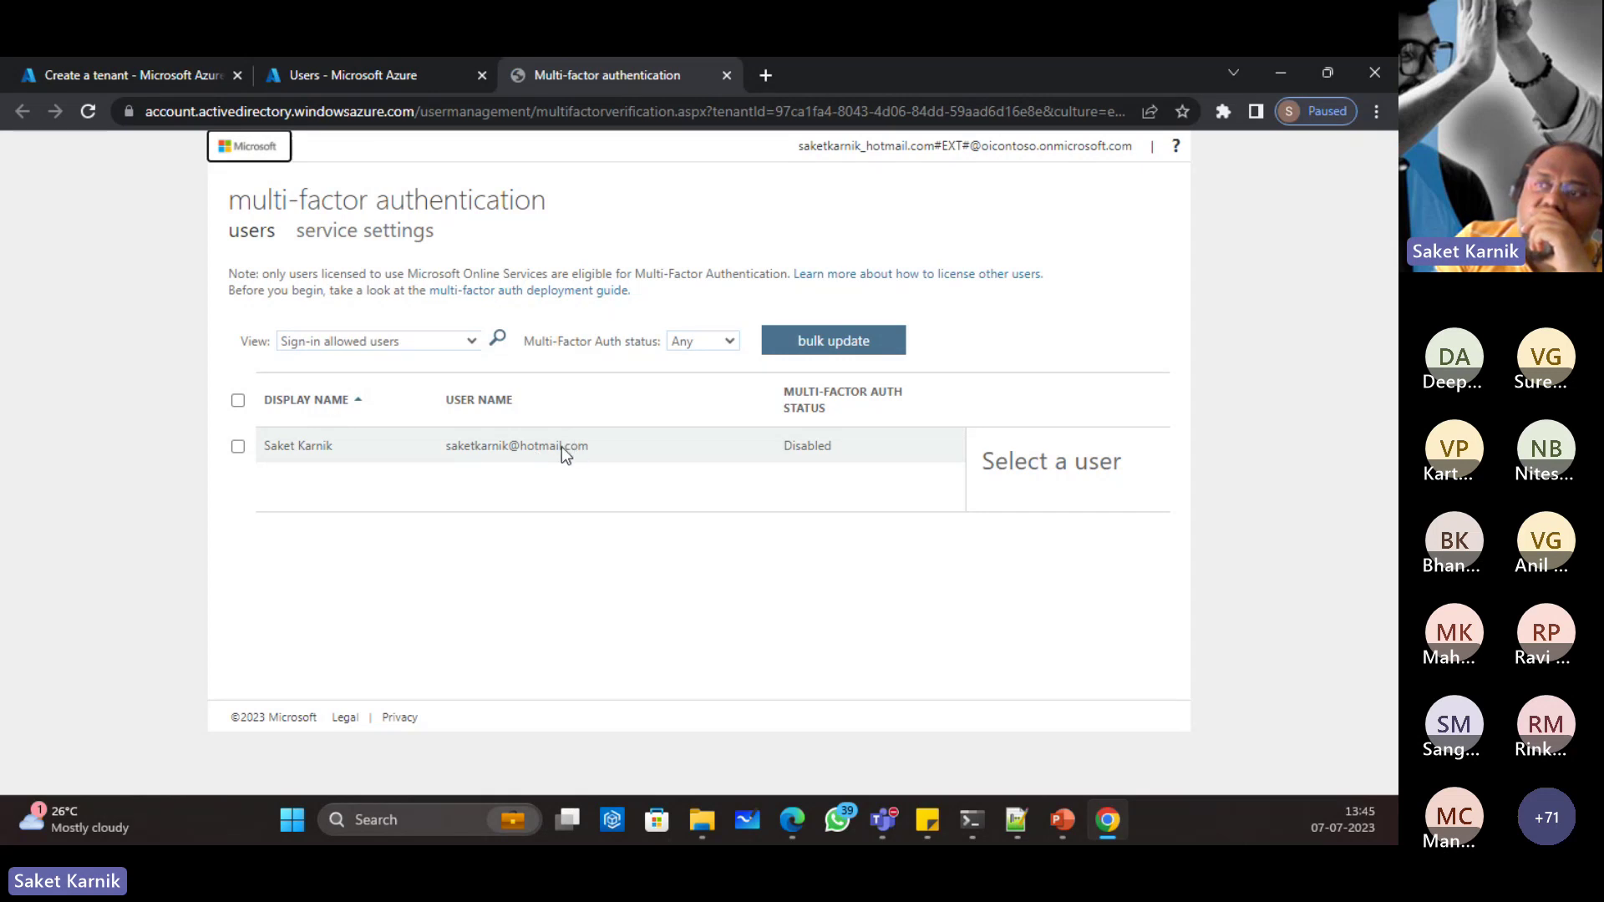
pyautogui.click(238, 446)
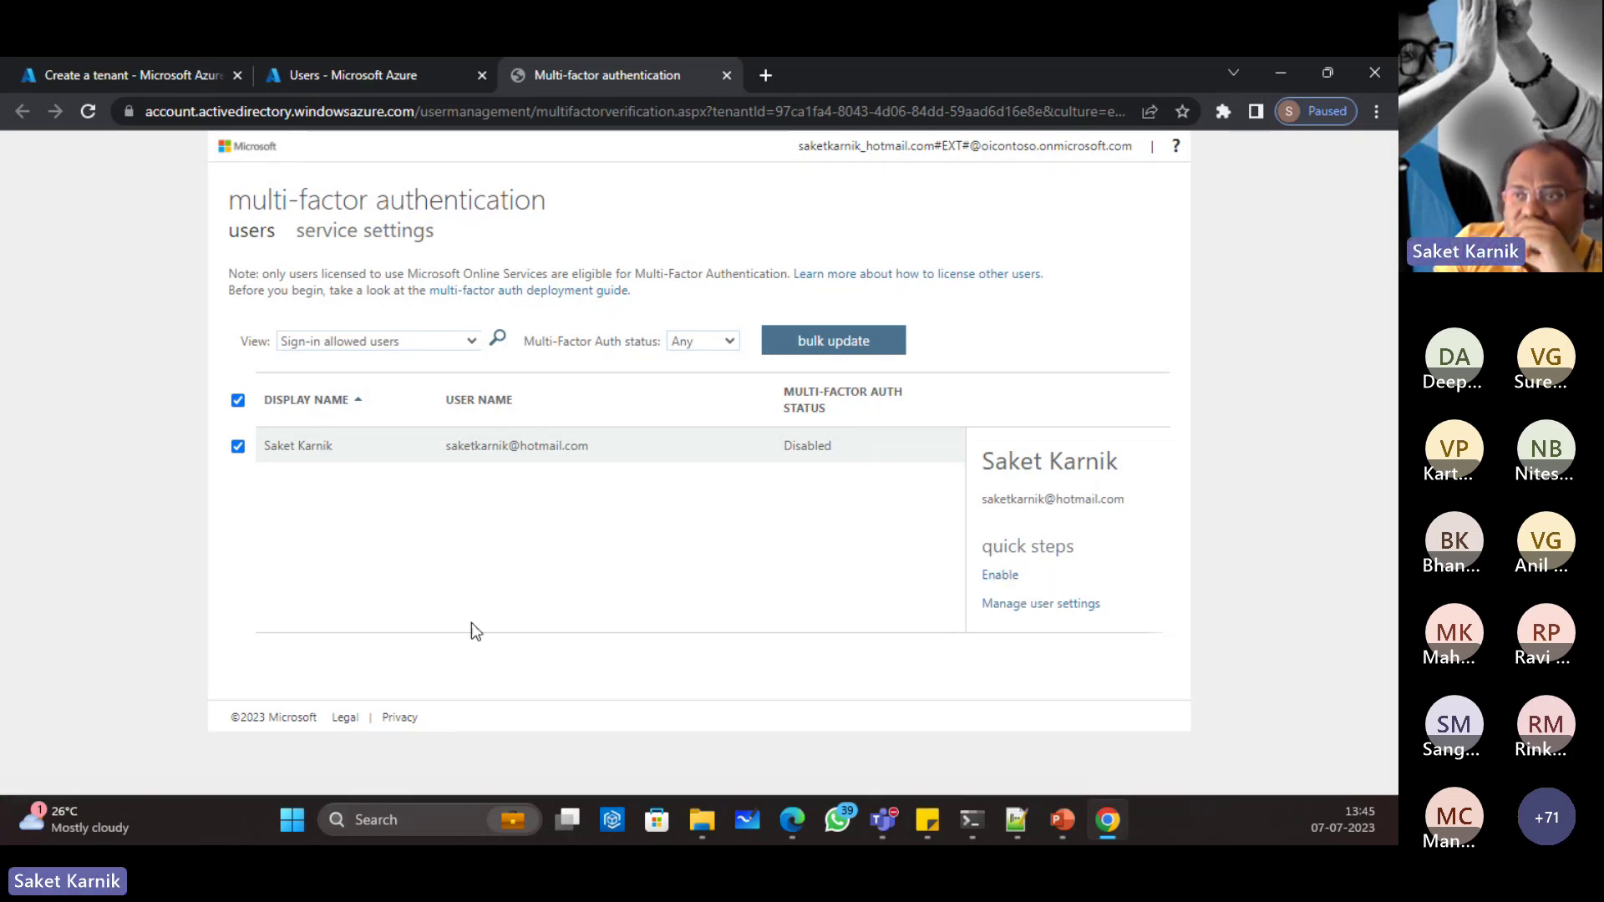
pyautogui.click(239, 447)
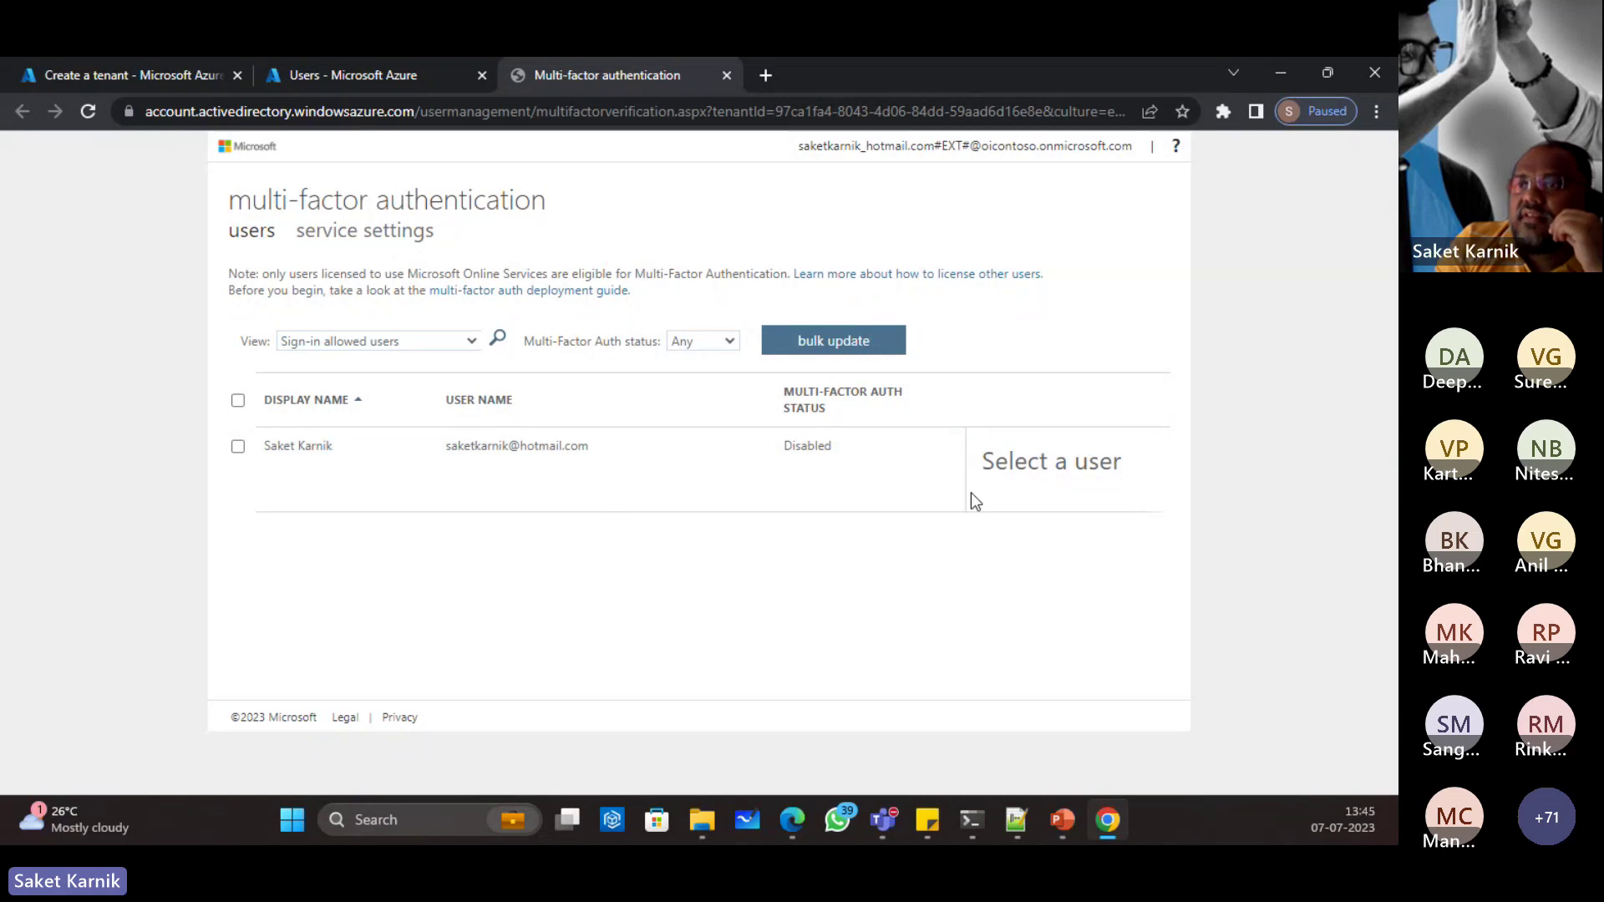
pyautogui.click(726, 75)
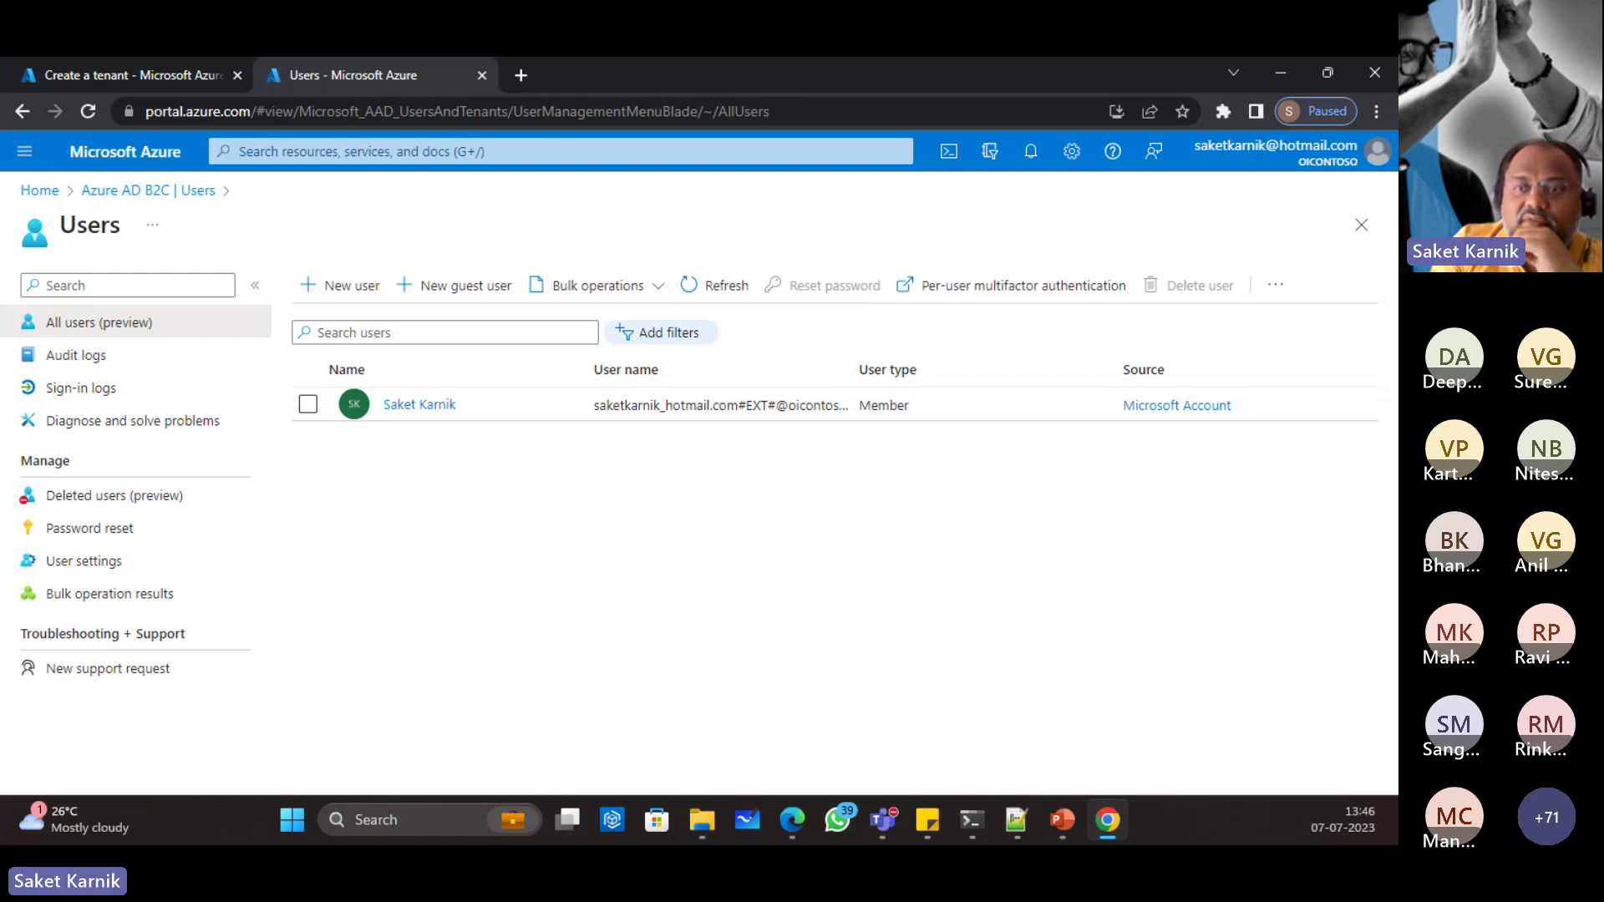
# Step: Paste the learn.microsoft.com B2C overview URL into a new tab and scroll through 'What is Azure Active Directory B2C?'
pyautogui.hotkey('alt', 'Tab')
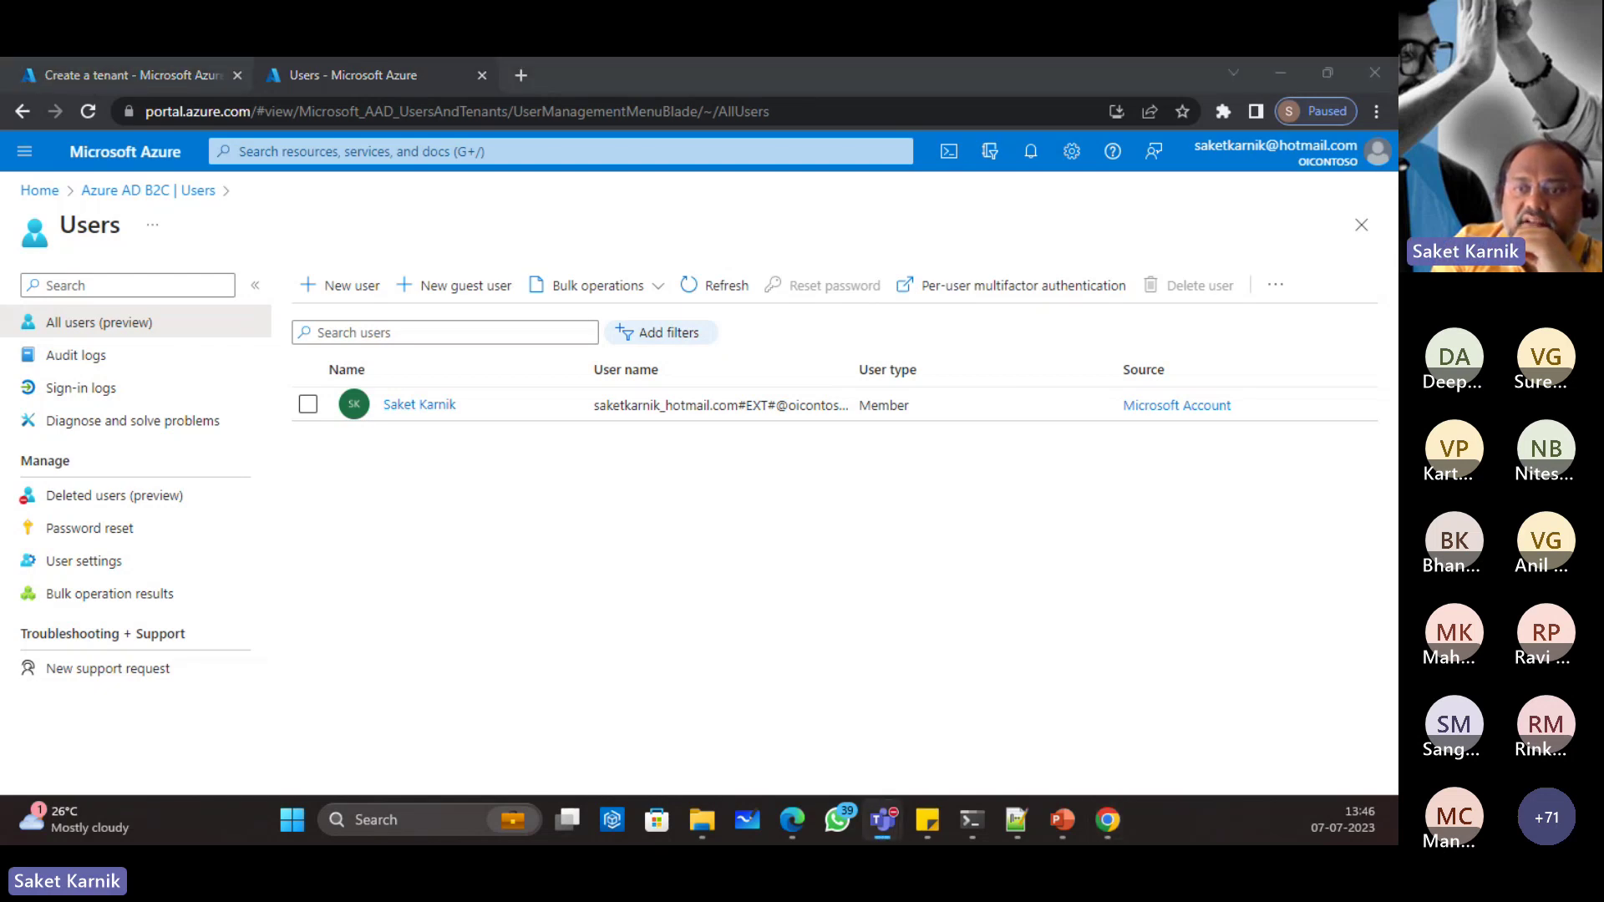
pyautogui.click(524, 77)
pyautogui.rightClick(459, 111)
pyautogui.click(528, 247)
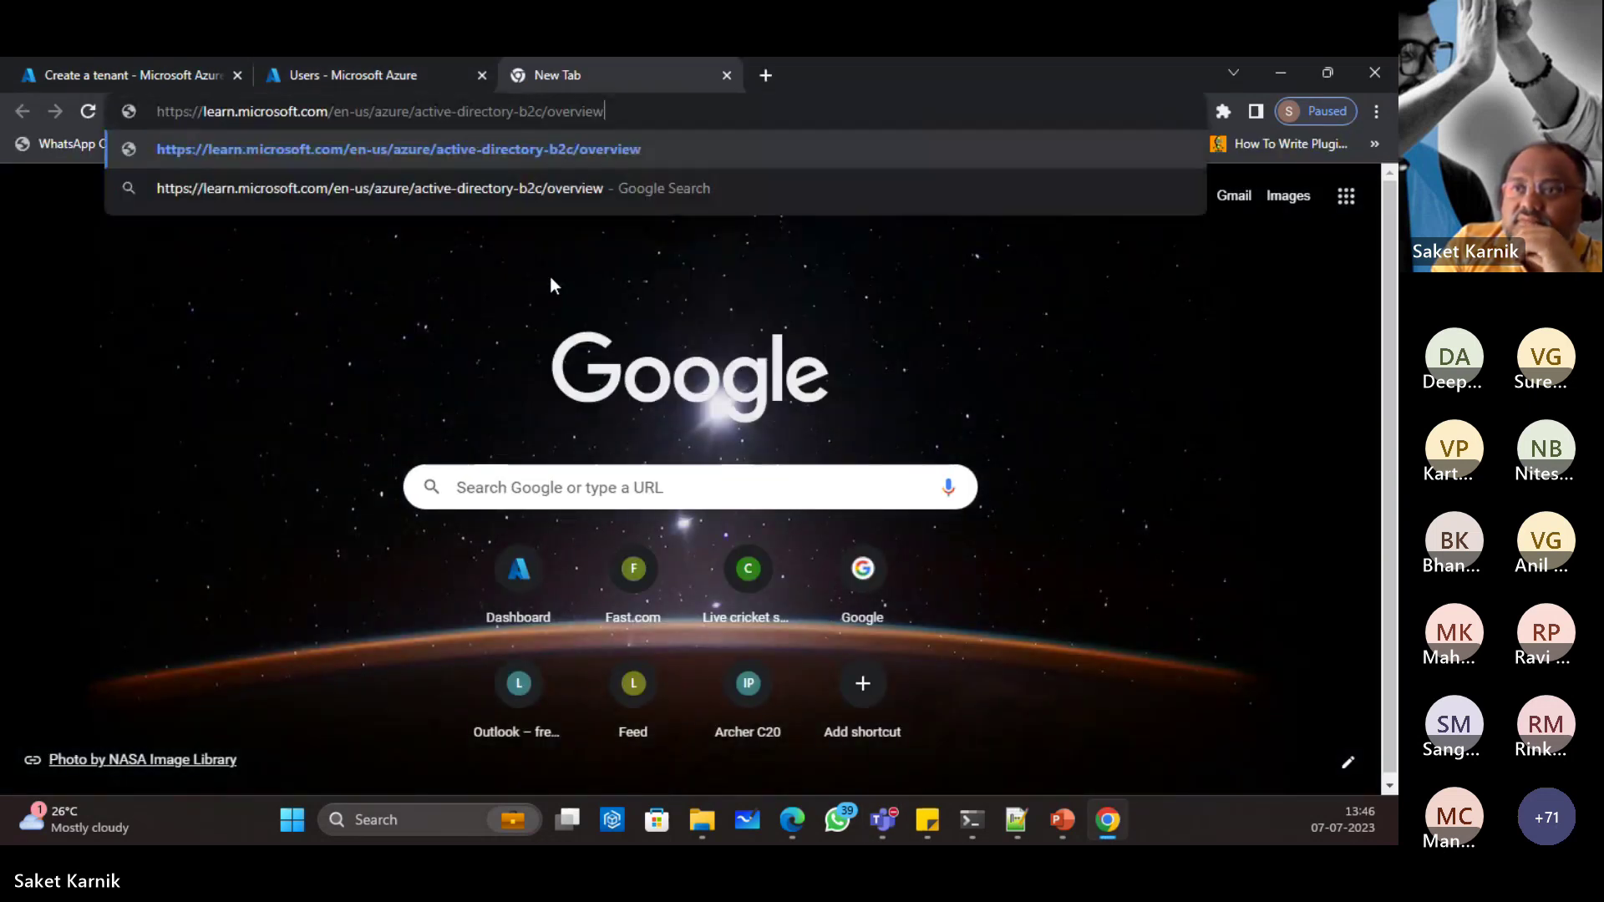
pyautogui.press('Return')
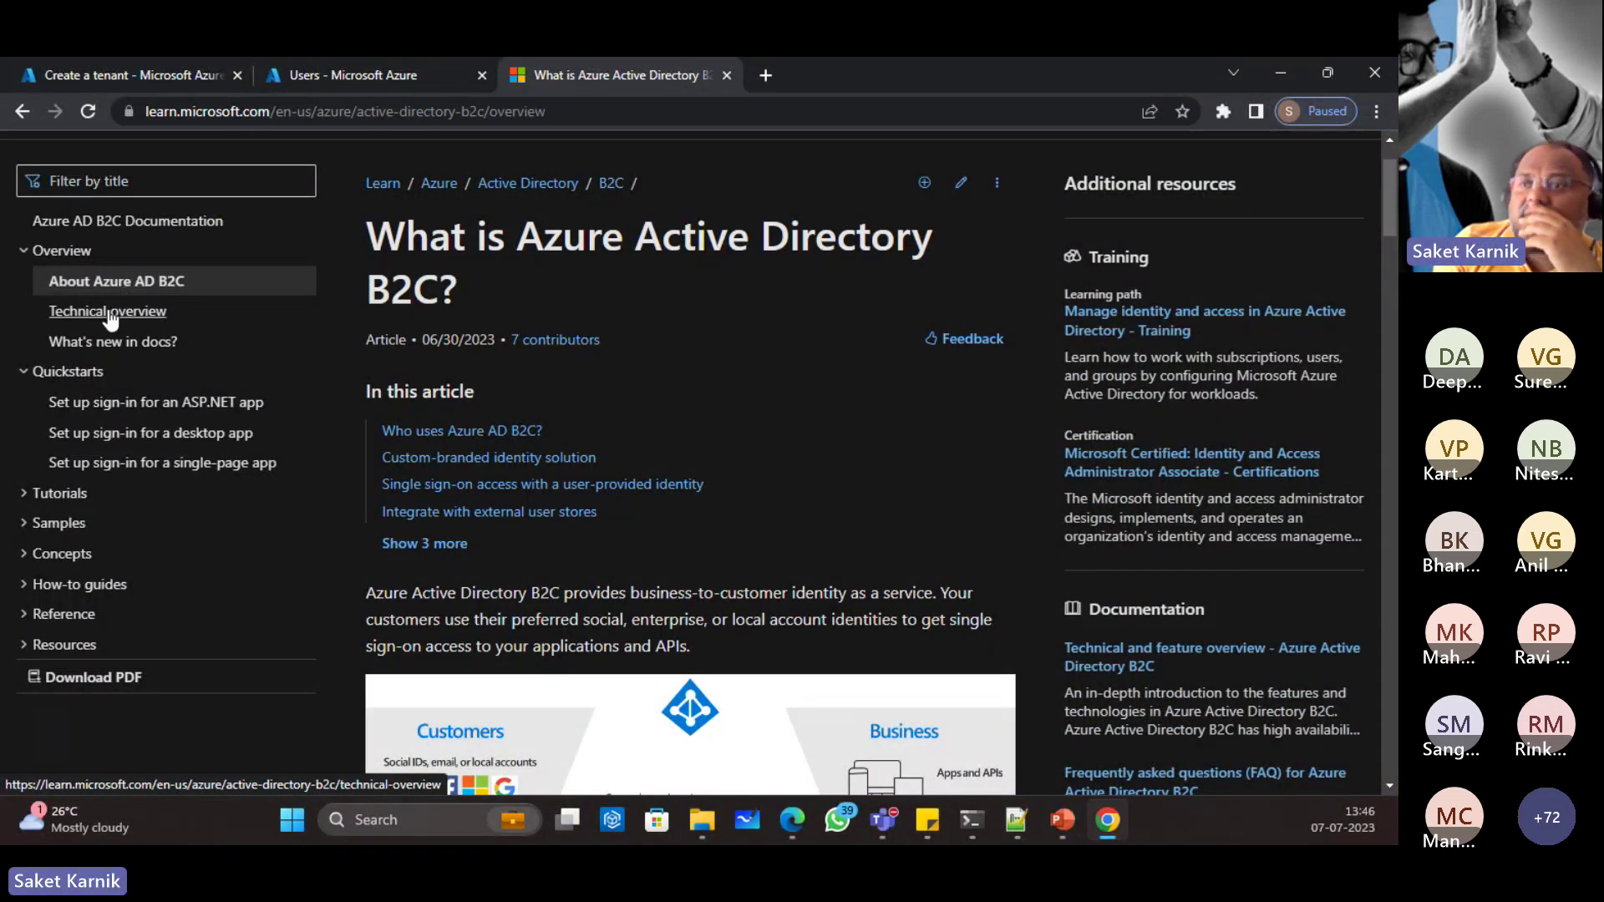
pyautogui.scroll(-3, 725, 614)
pyautogui.scroll(-15, 724, 618)
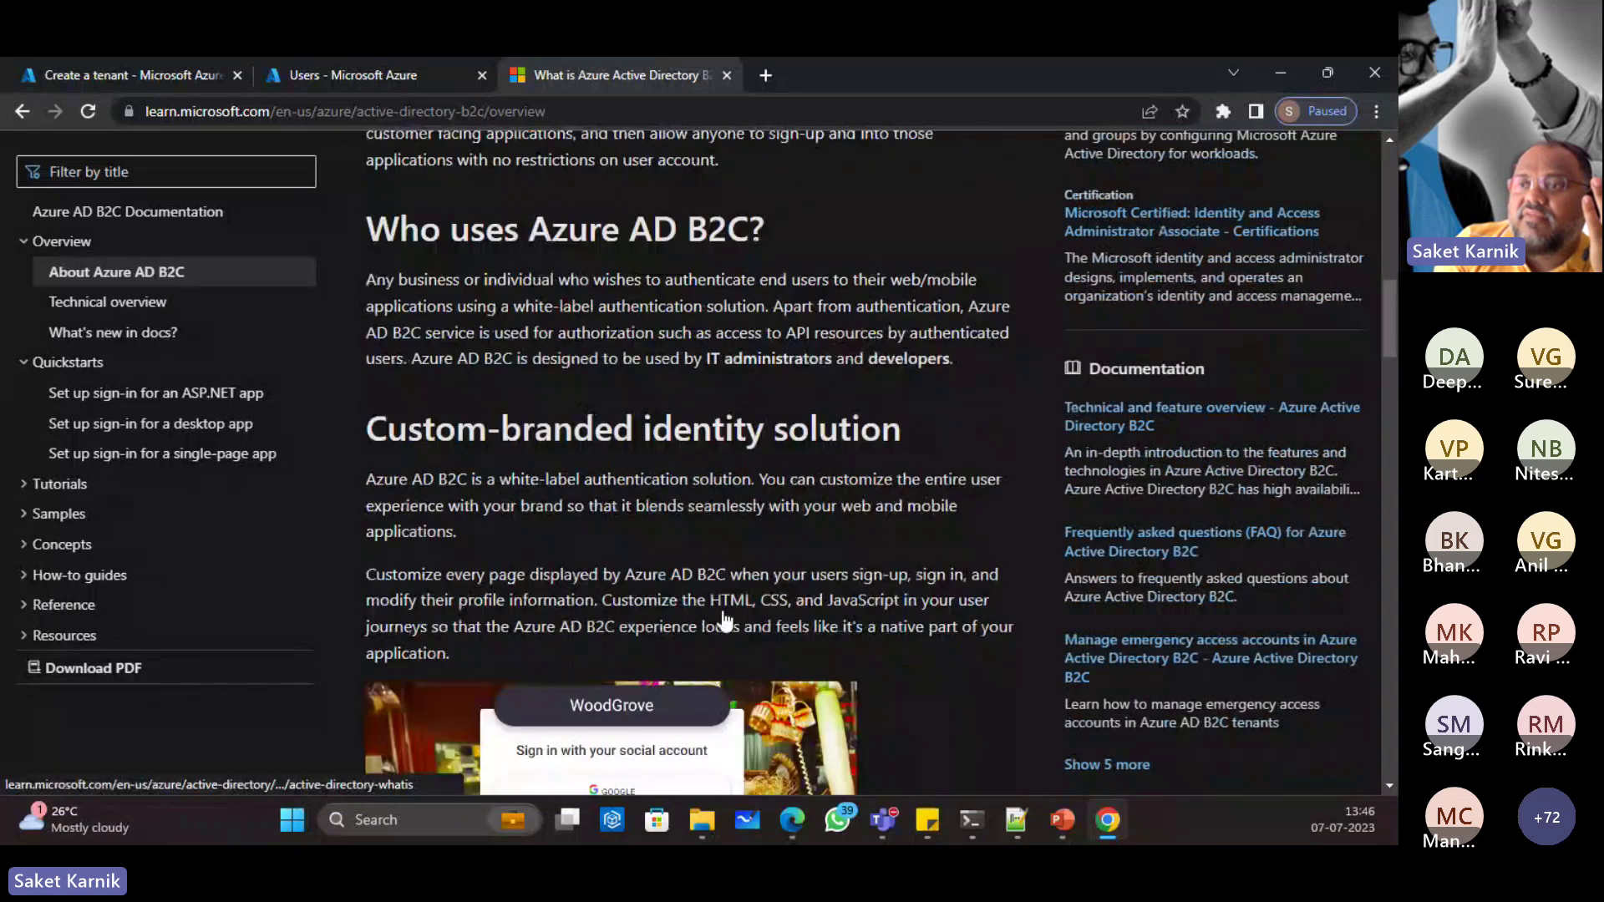
pyautogui.scroll(-4, 719, 622)
pyautogui.scroll(-4, 716, 618)
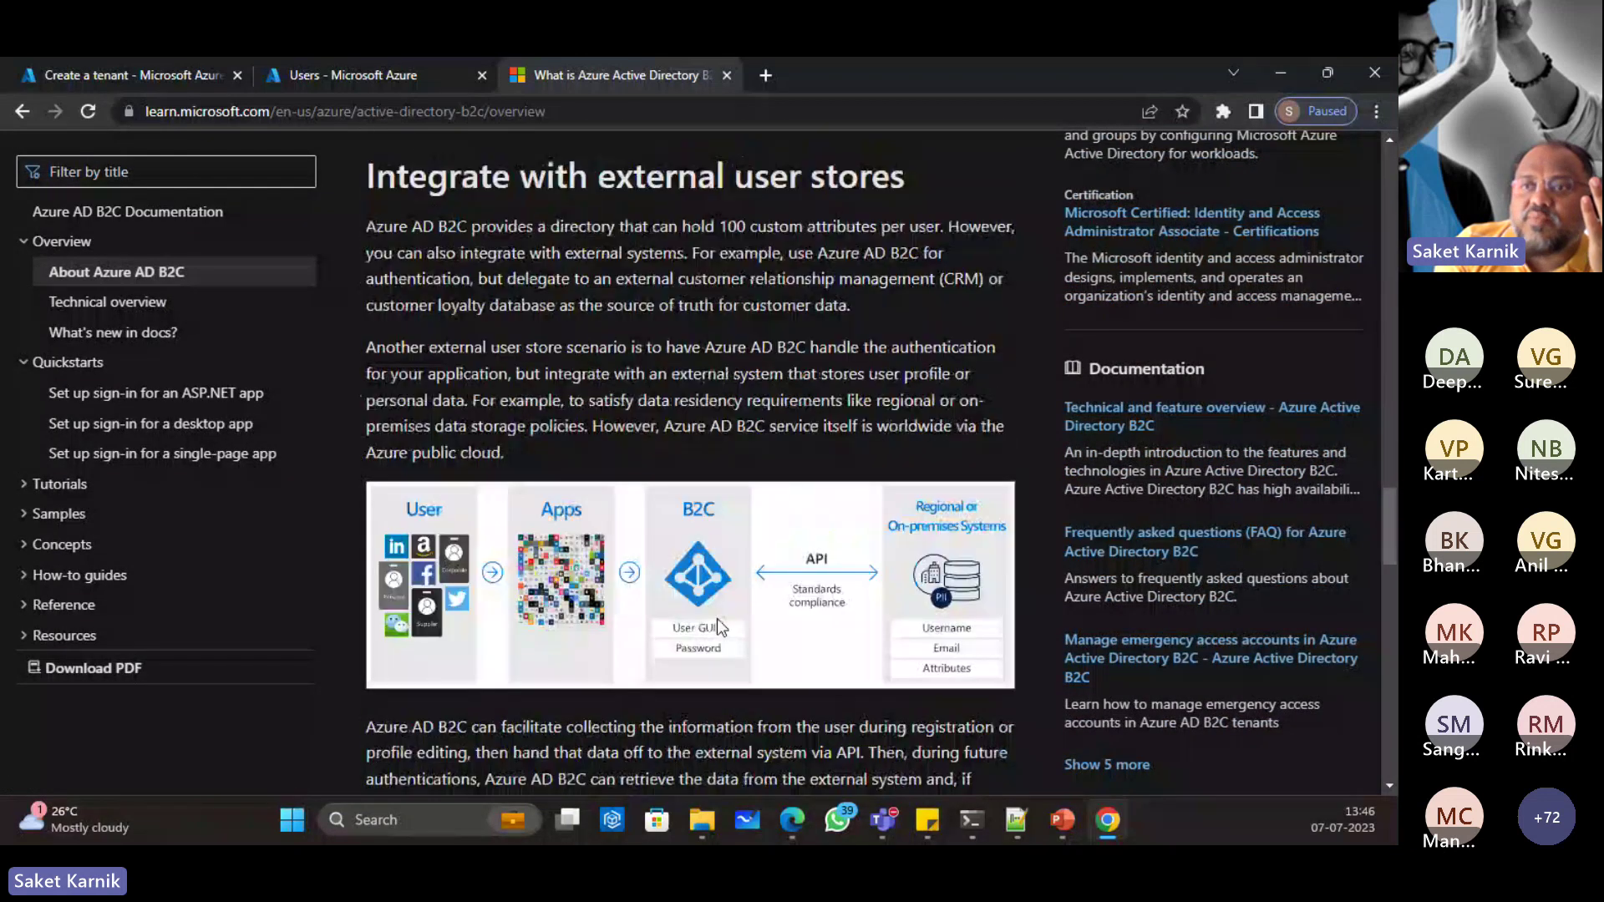
pyautogui.scroll(15, 717, 618)
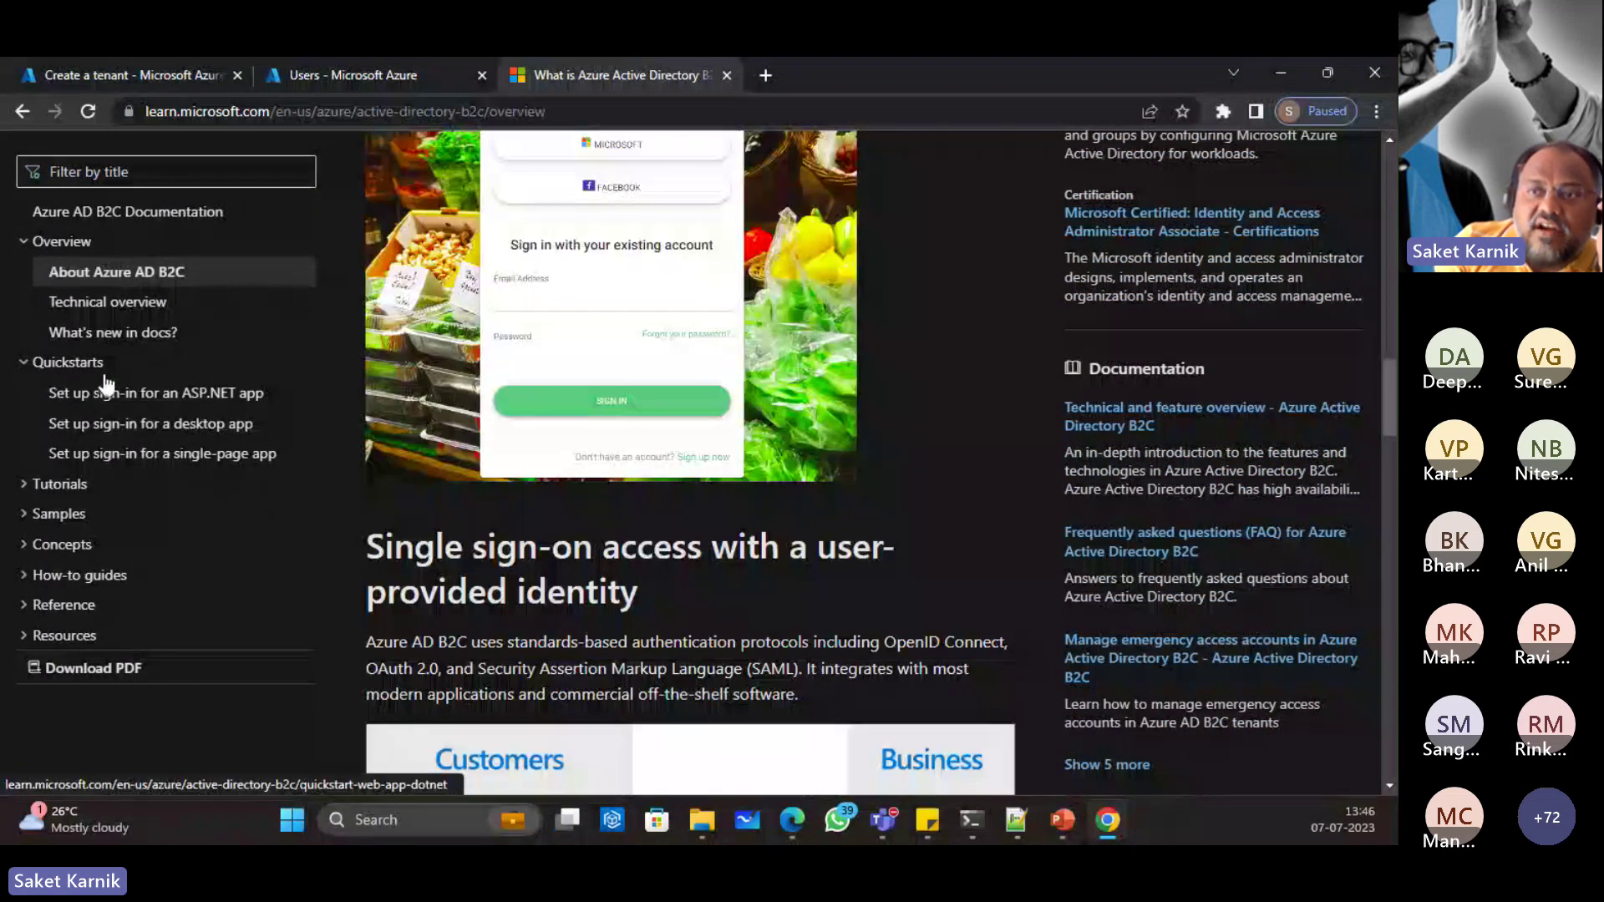
pyautogui.click(180, 395)
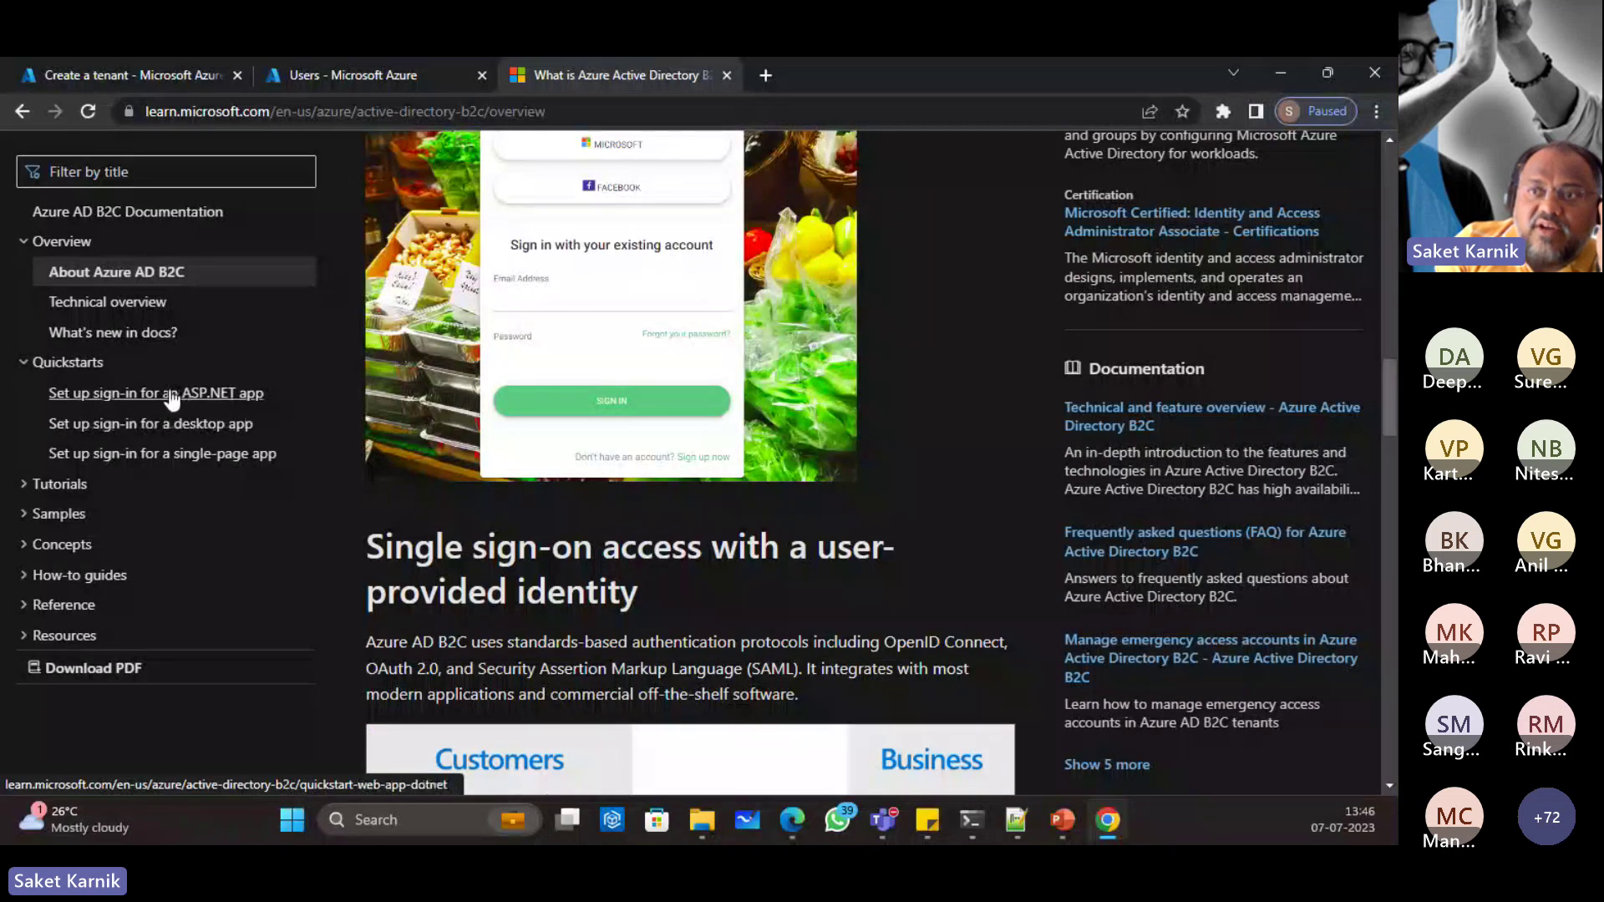
pyautogui.scroll(-2, 756, 461)
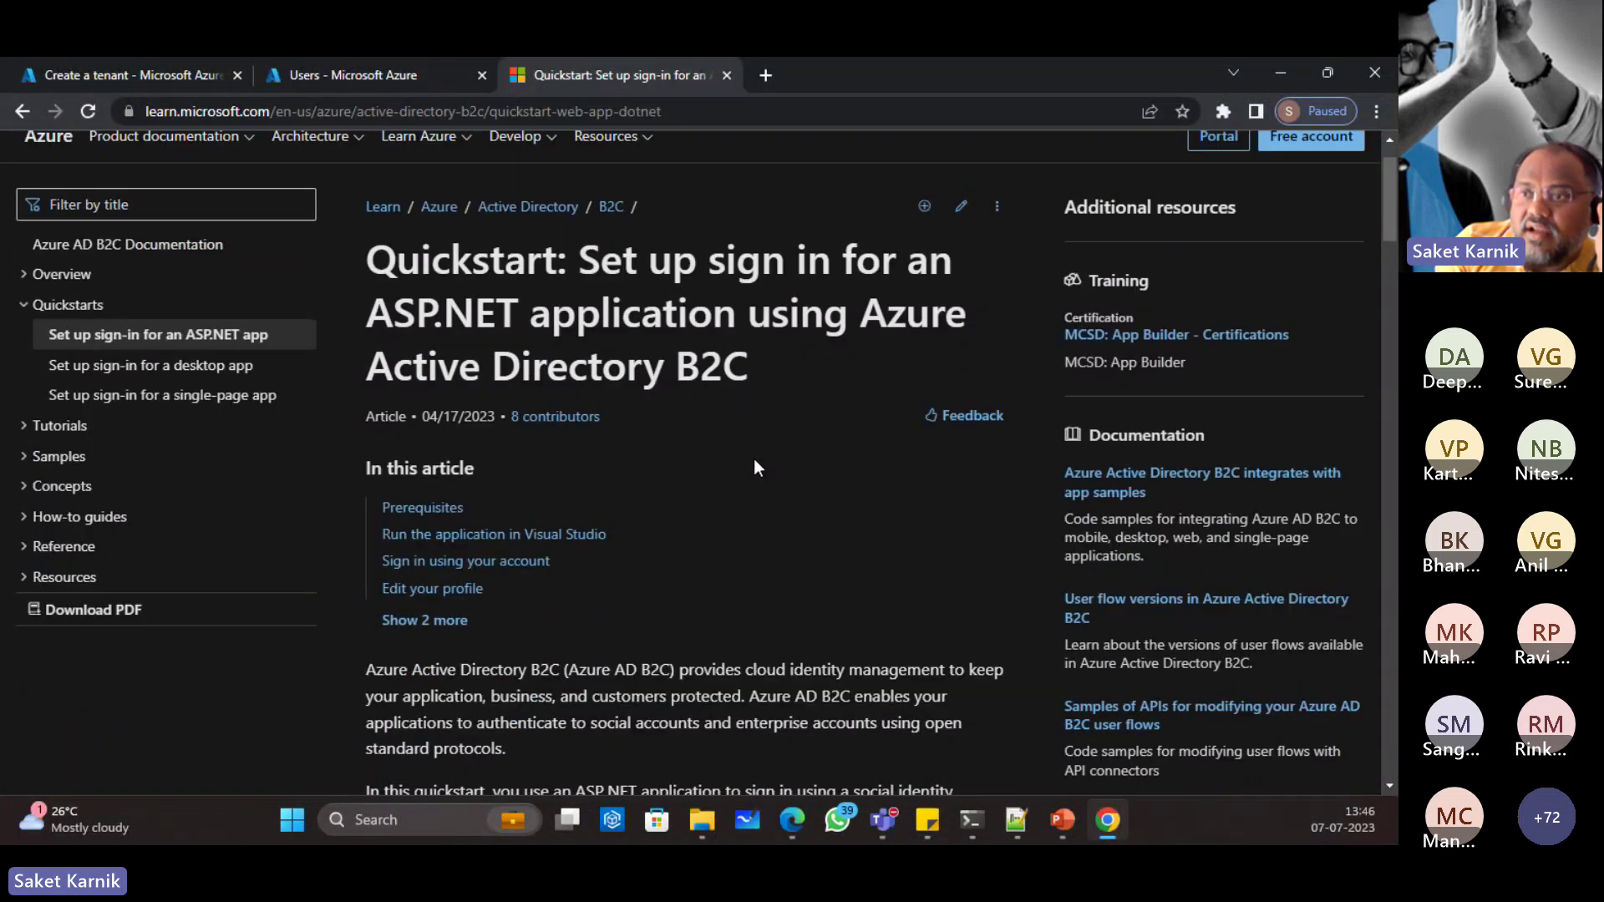
pyautogui.scroll(-5, 727, 510)
pyautogui.scroll(-10, 708, 533)
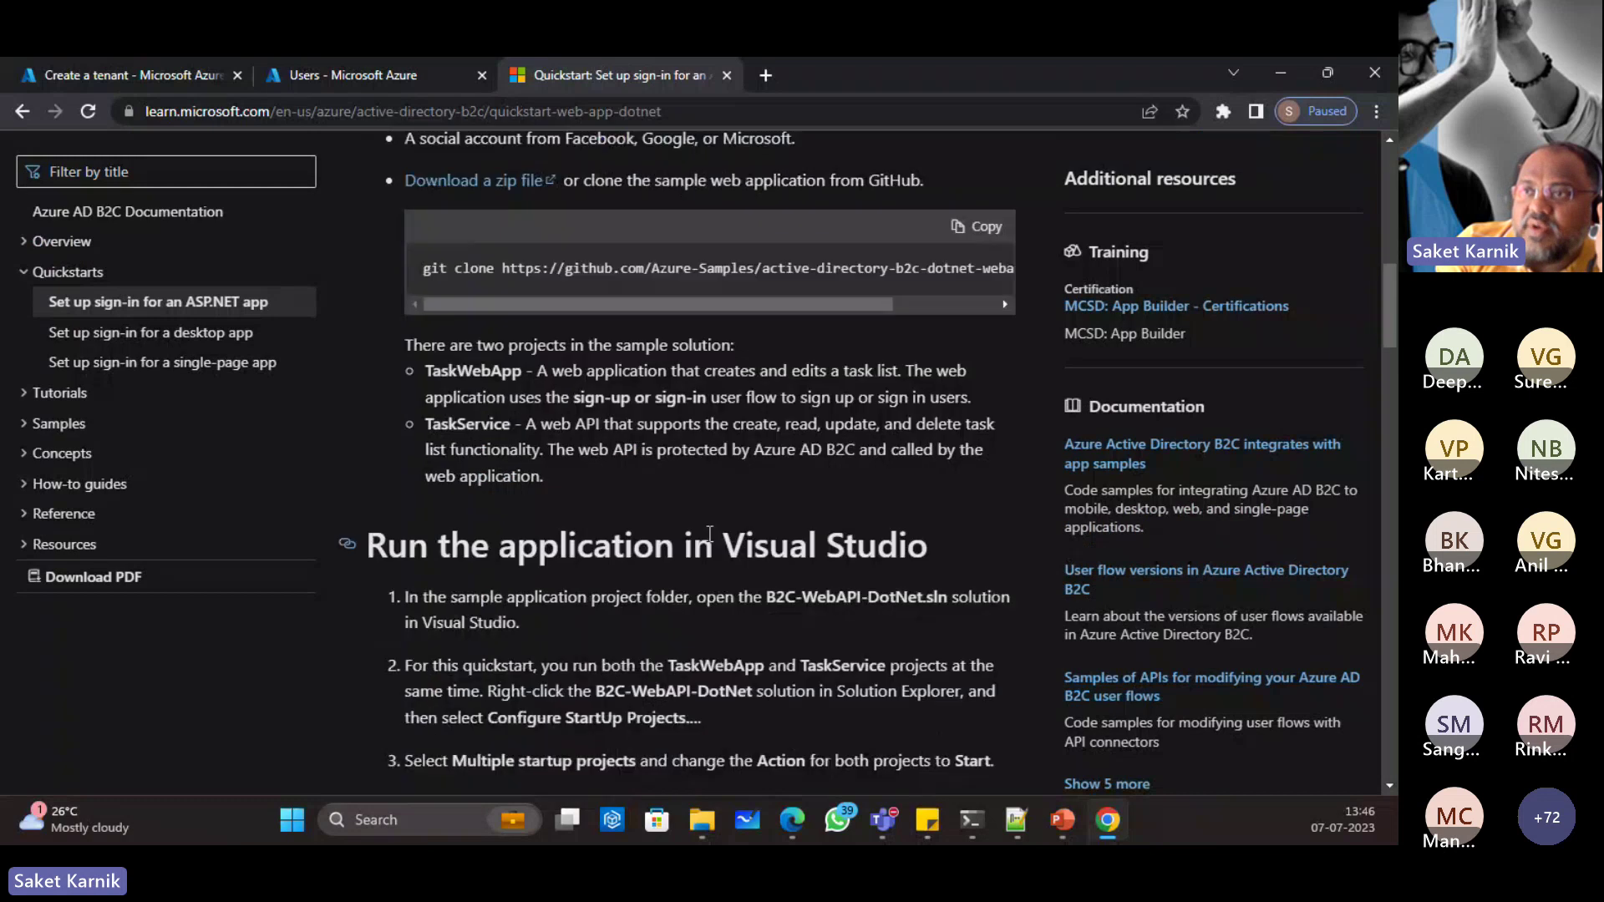
pyautogui.scroll(-1, 709, 533)
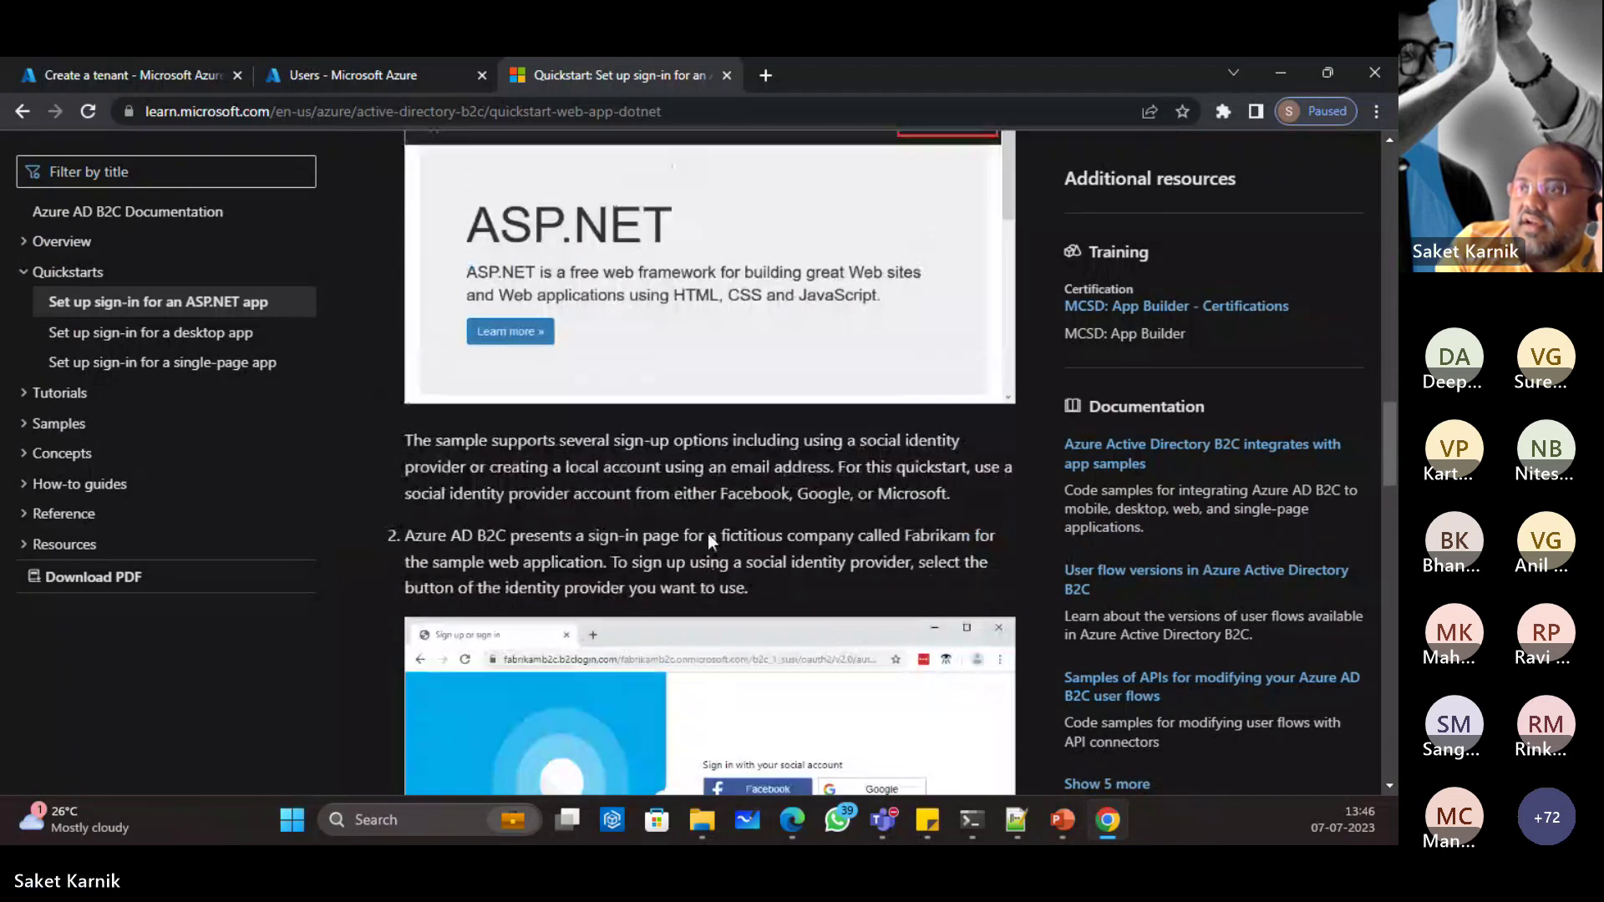
pyautogui.scroll(9, 710, 533)
pyautogui.scroll(2, 605, 451)
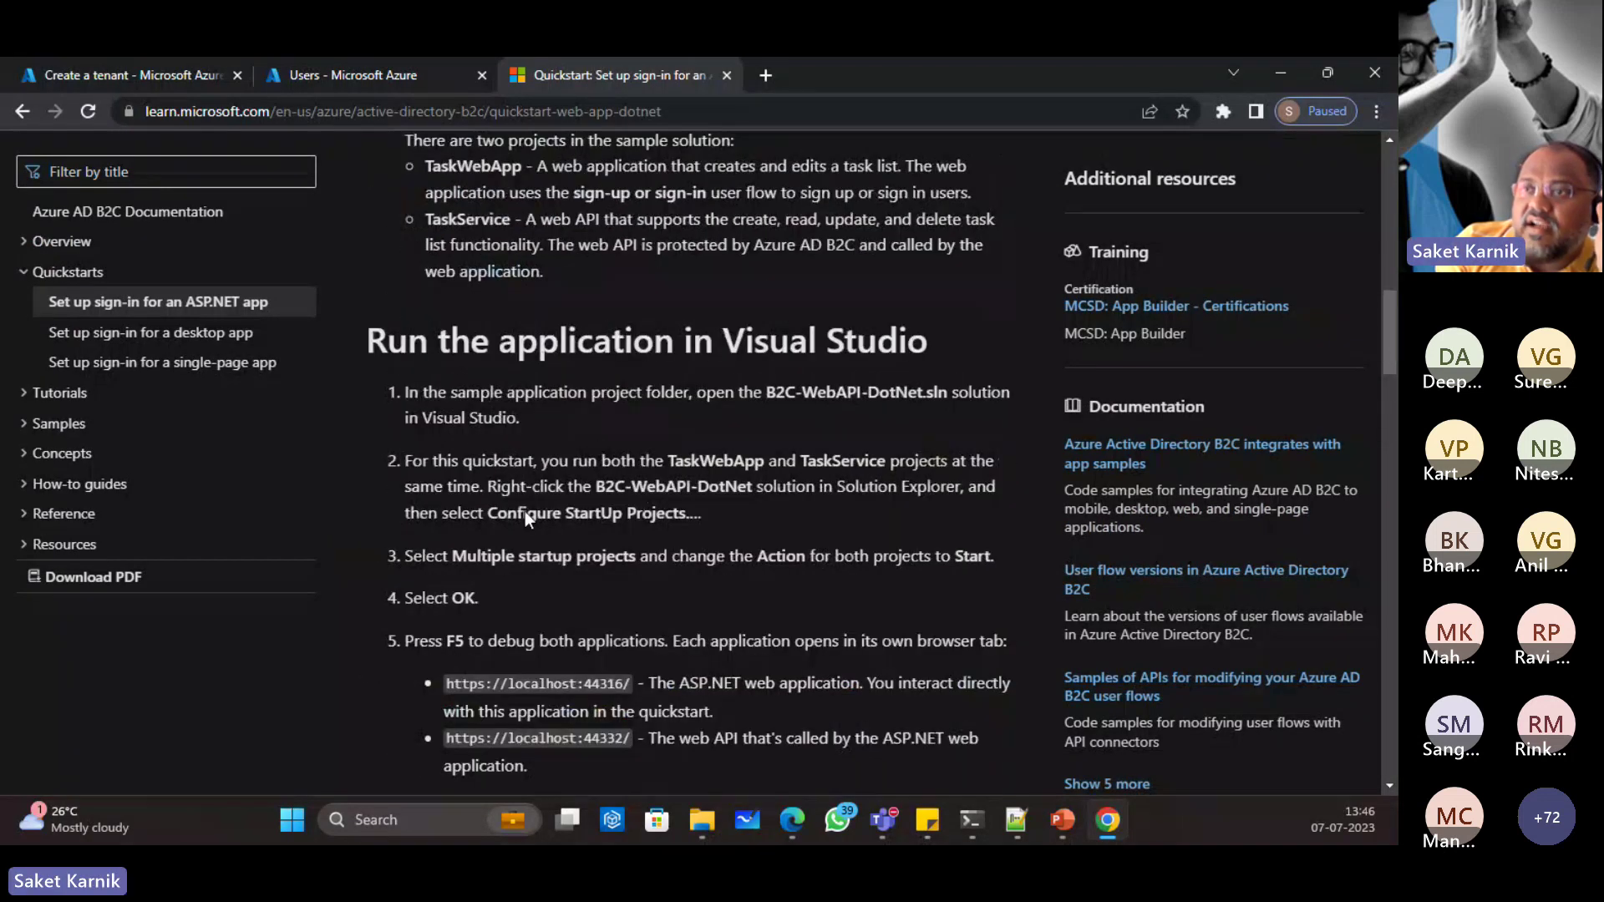
pyautogui.scroll(-6, 688, 614)
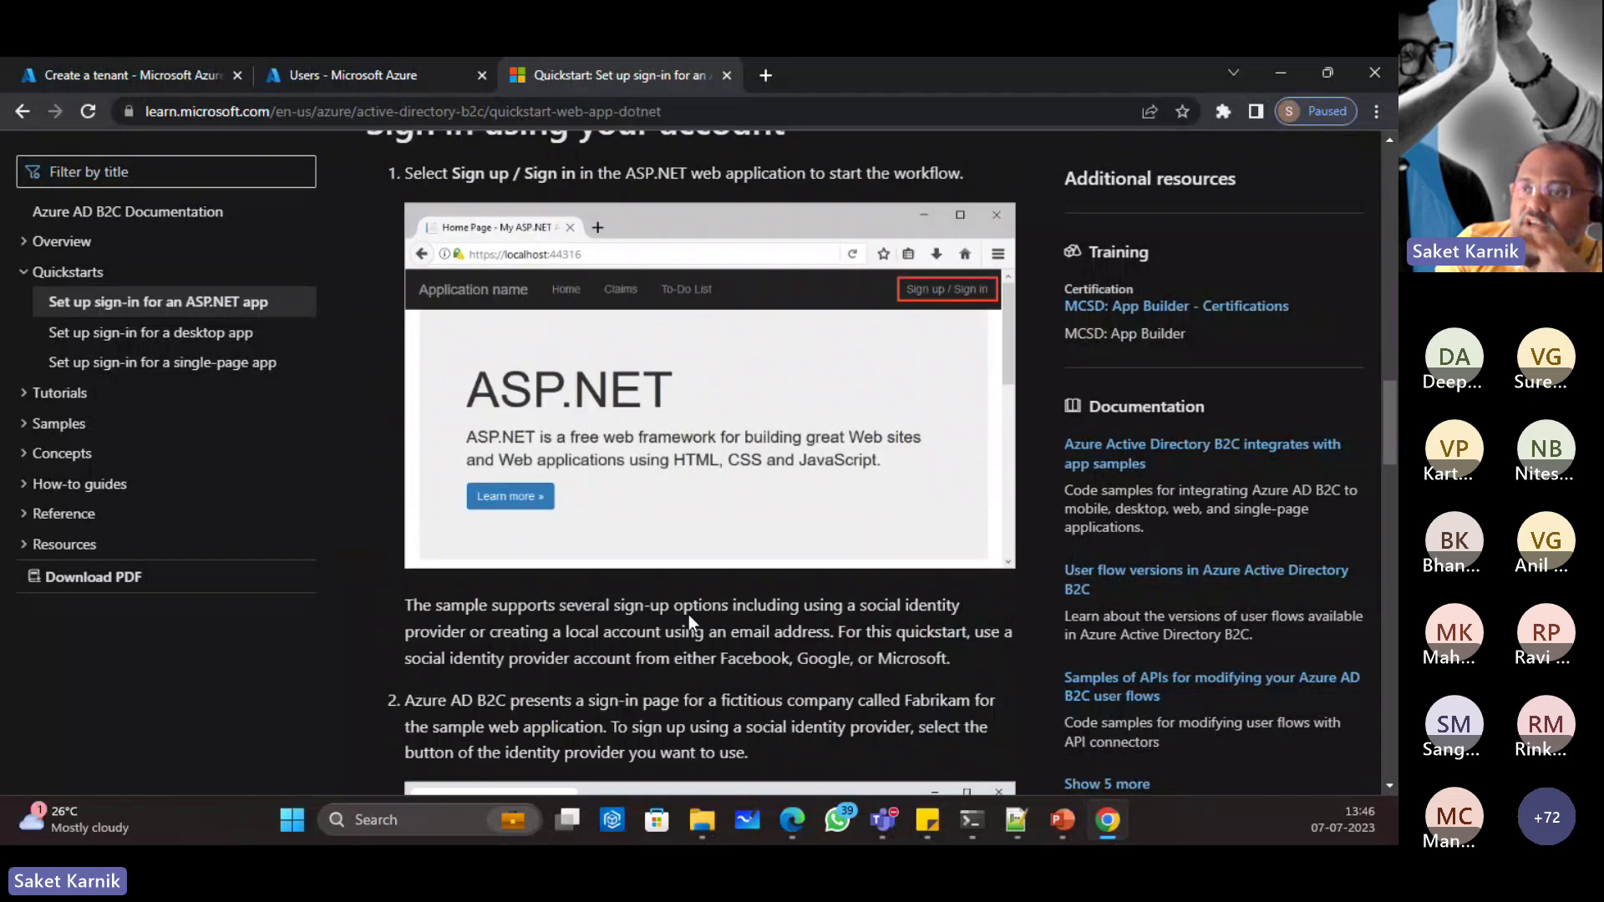
pyautogui.scroll(-6, 688, 614)
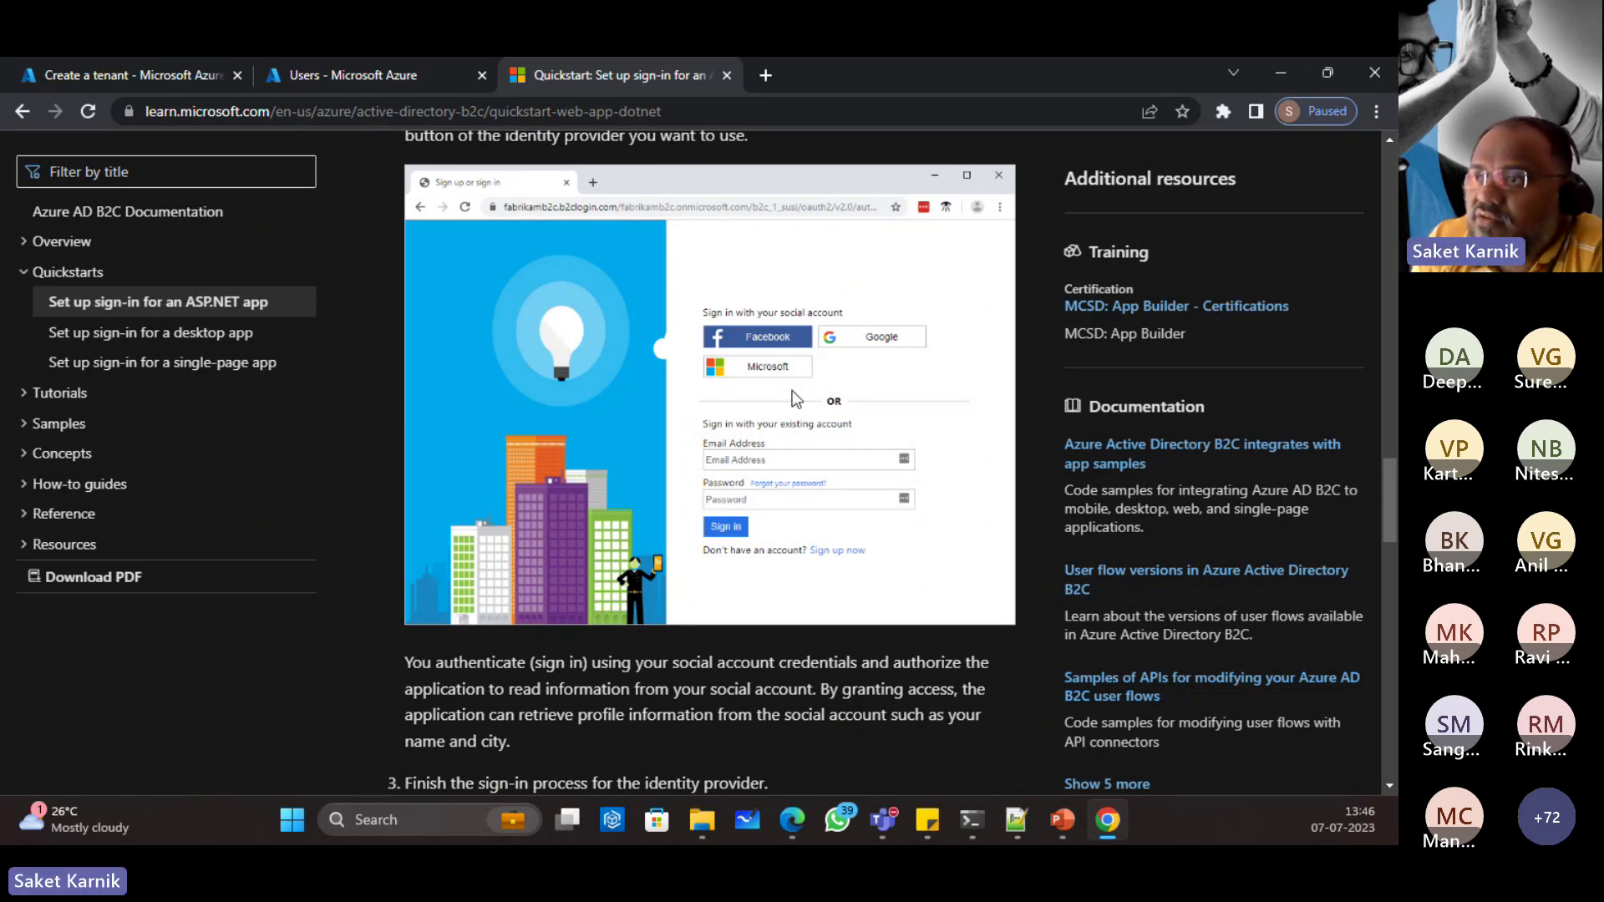
pyautogui.scroll(7, 789, 703)
pyautogui.scroll(-4, 788, 703)
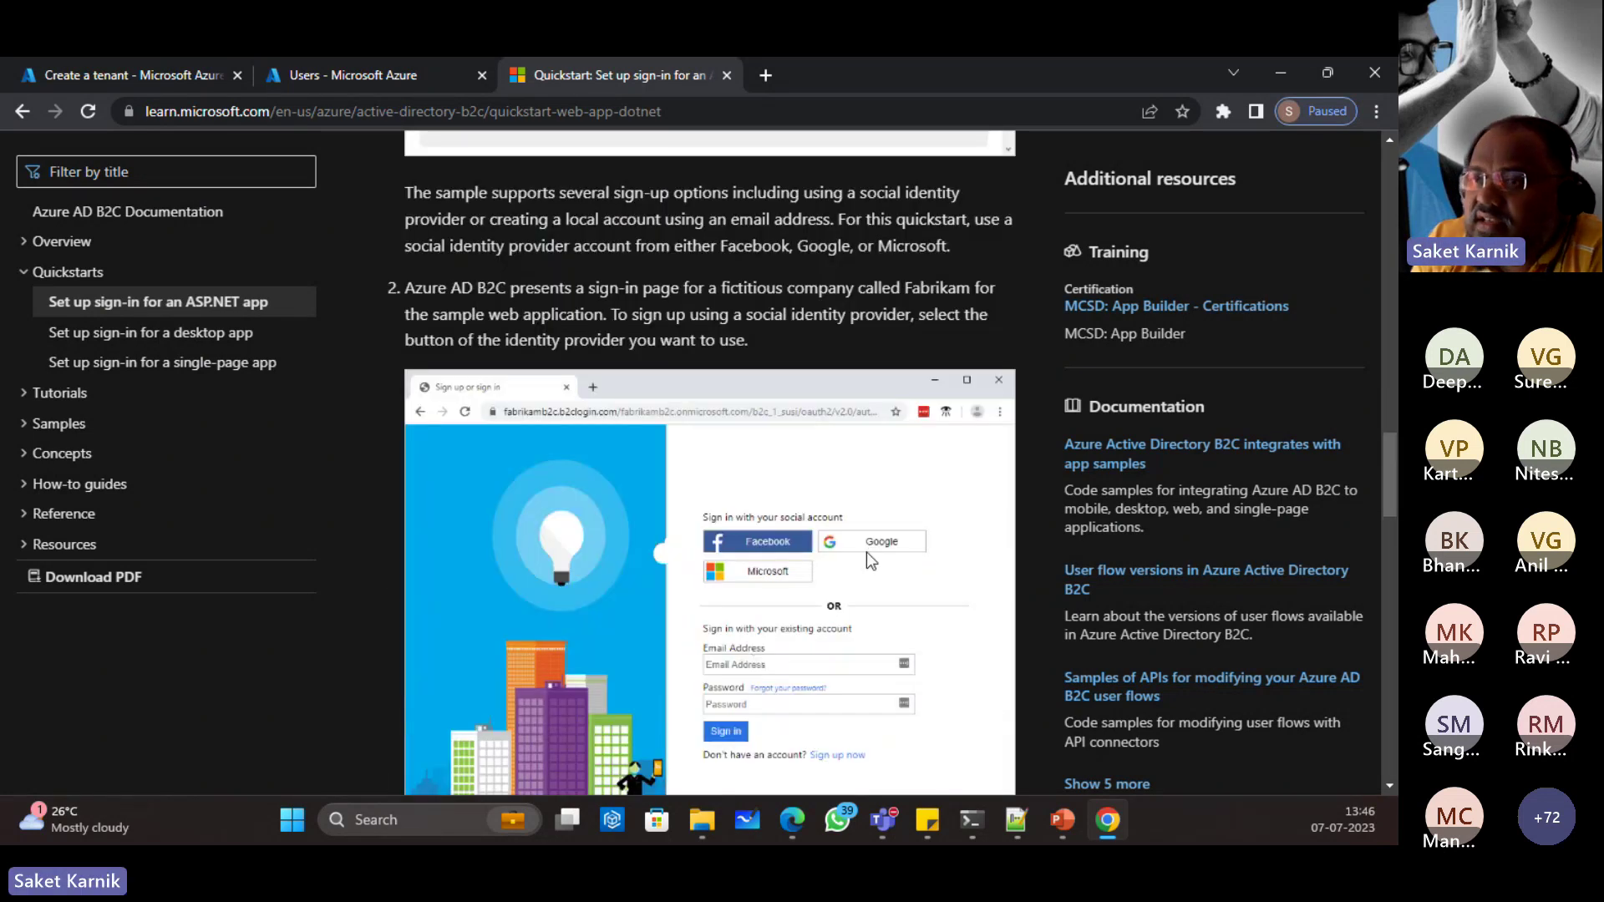
pyautogui.scroll(-1, 865, 551)
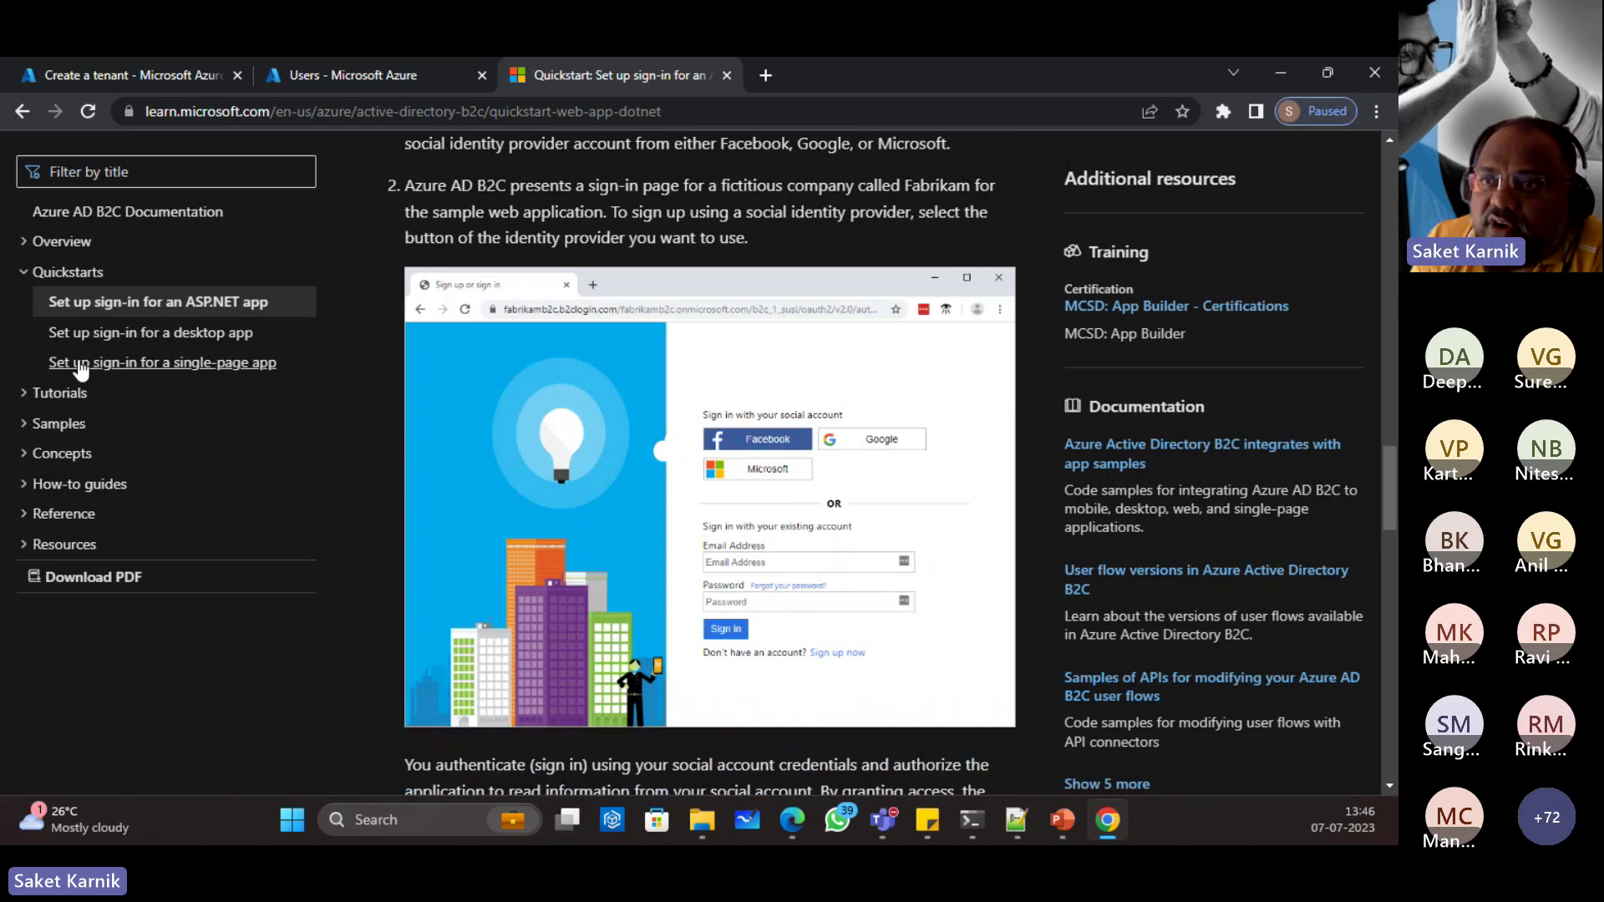
# Step: Browse the desktop app and single-page app sign-in quickstarts
pyautogui.click(150, 333)
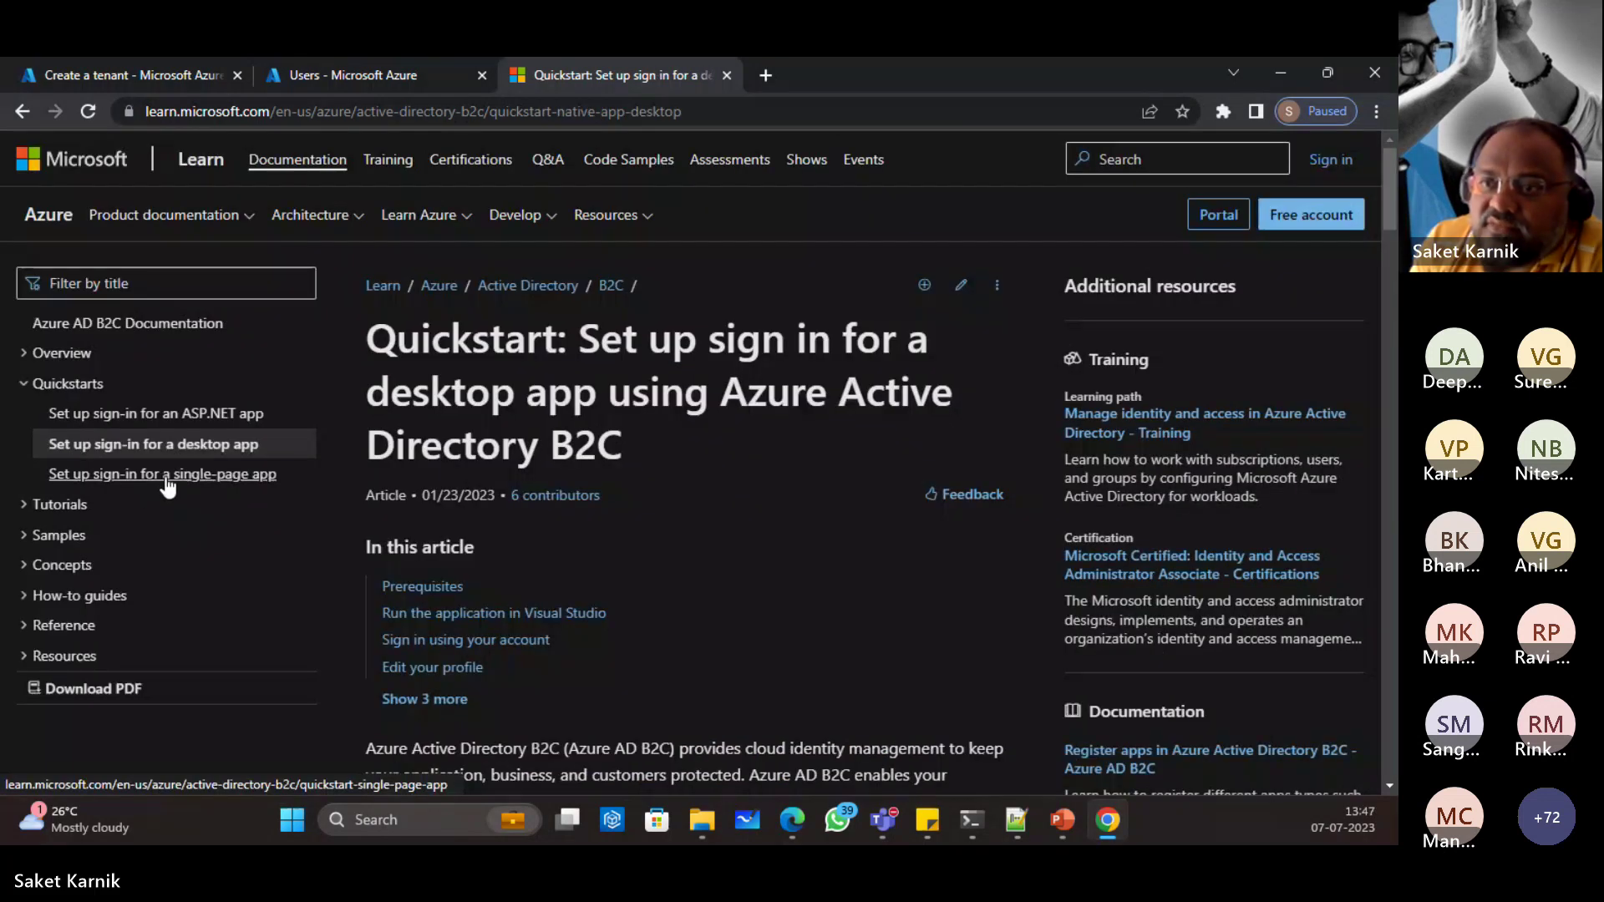
pyautogui.click(166, 478)
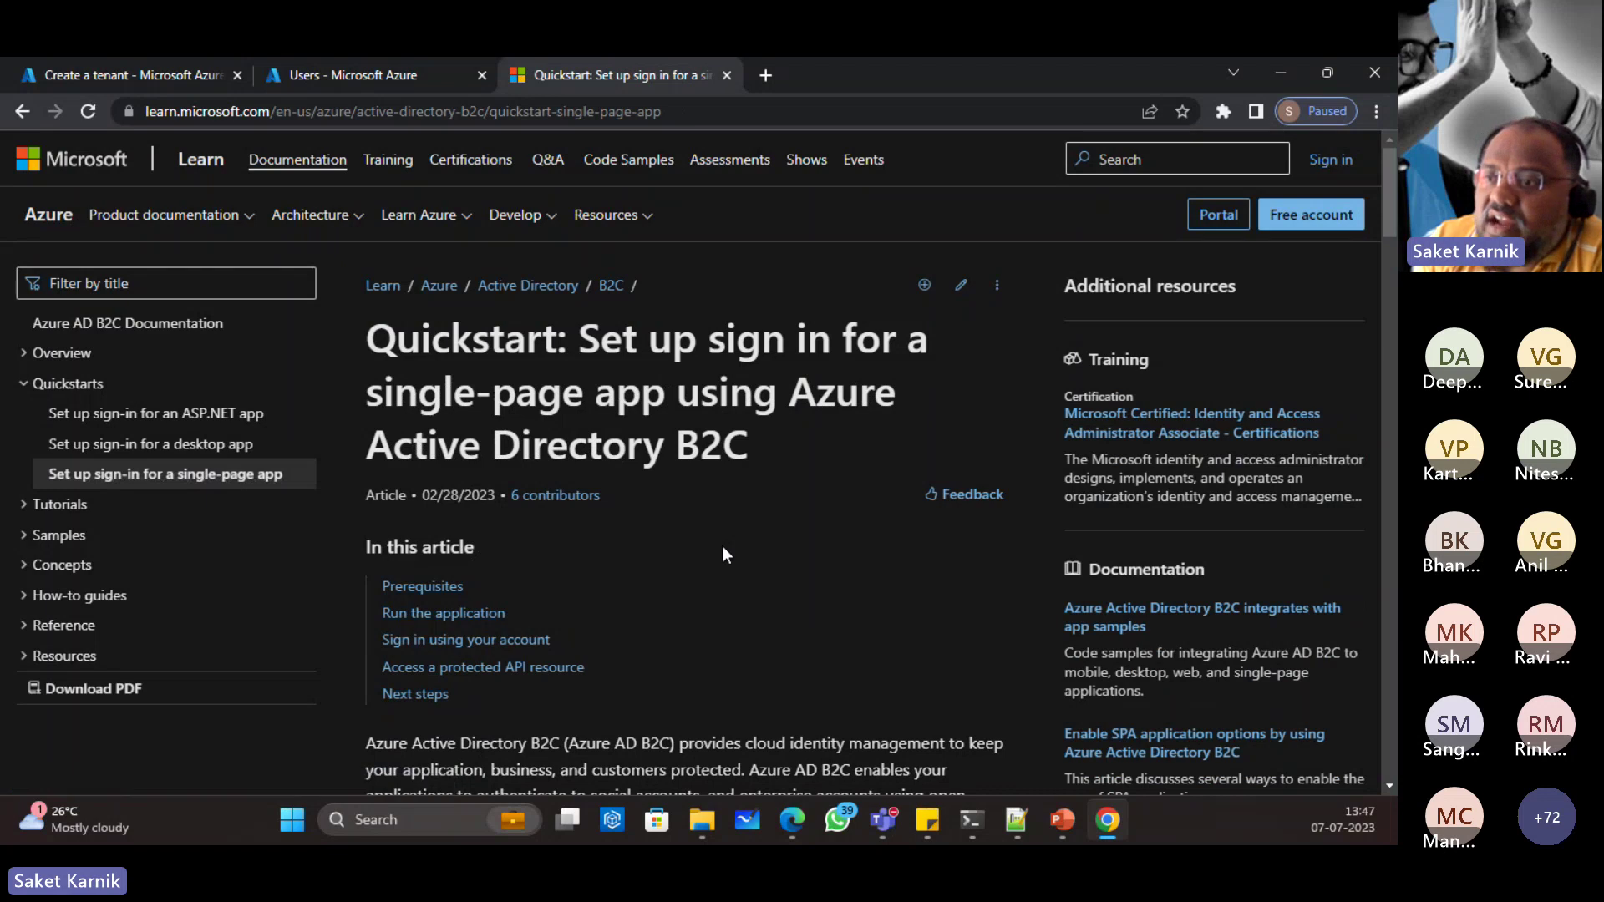
pyautogui.scroll(-10, 723, 535)
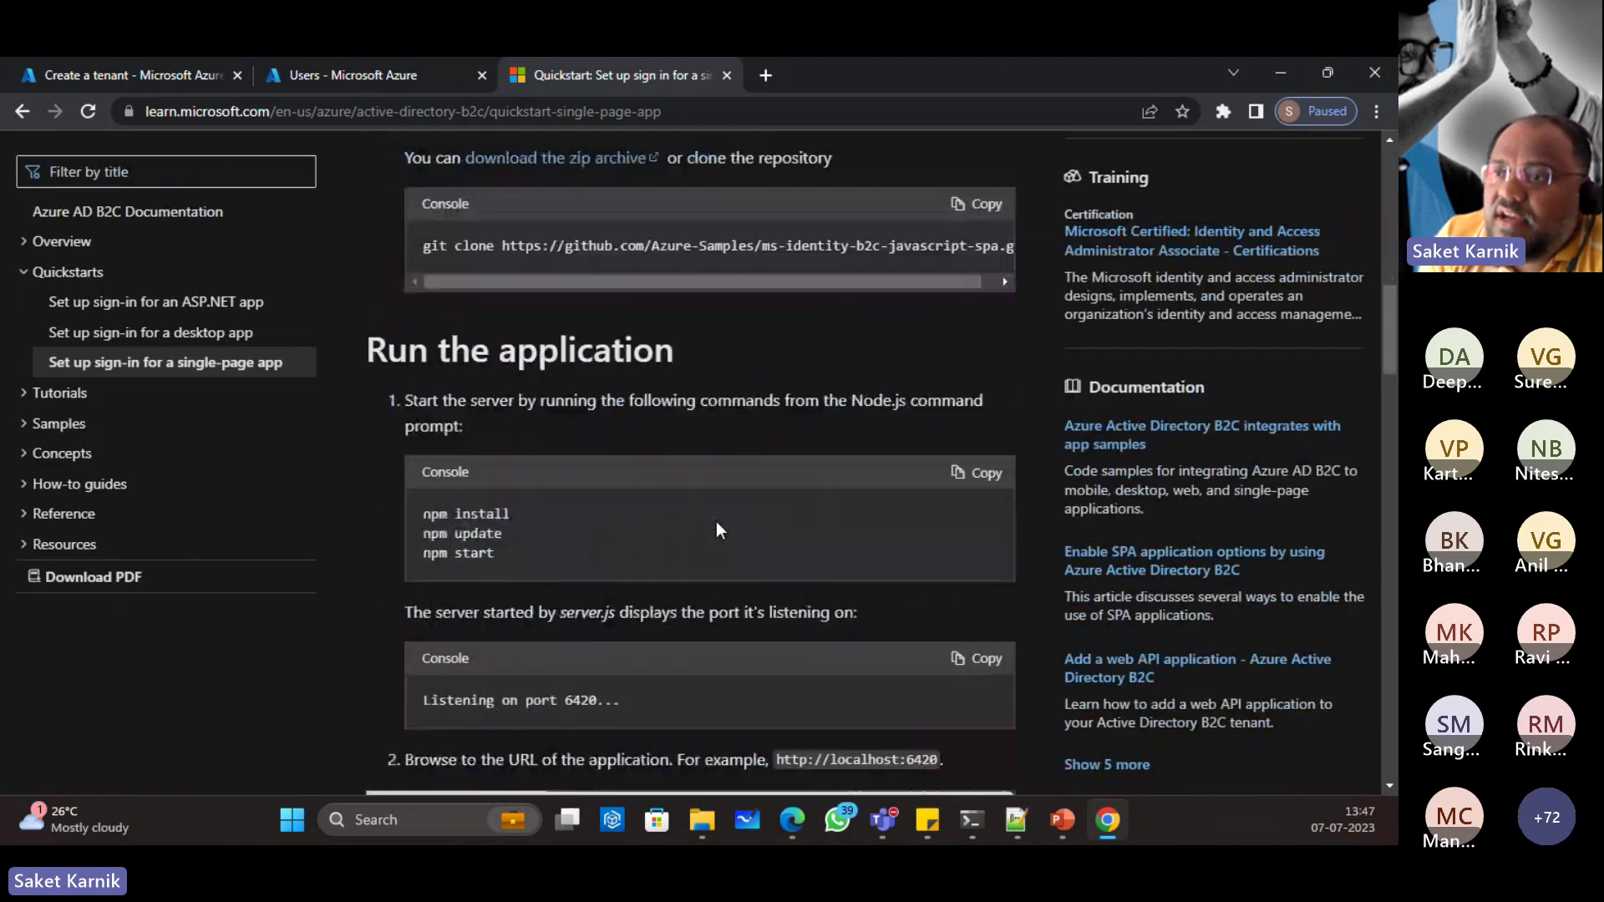
pyautogui.scroll(-3, 718, 521)
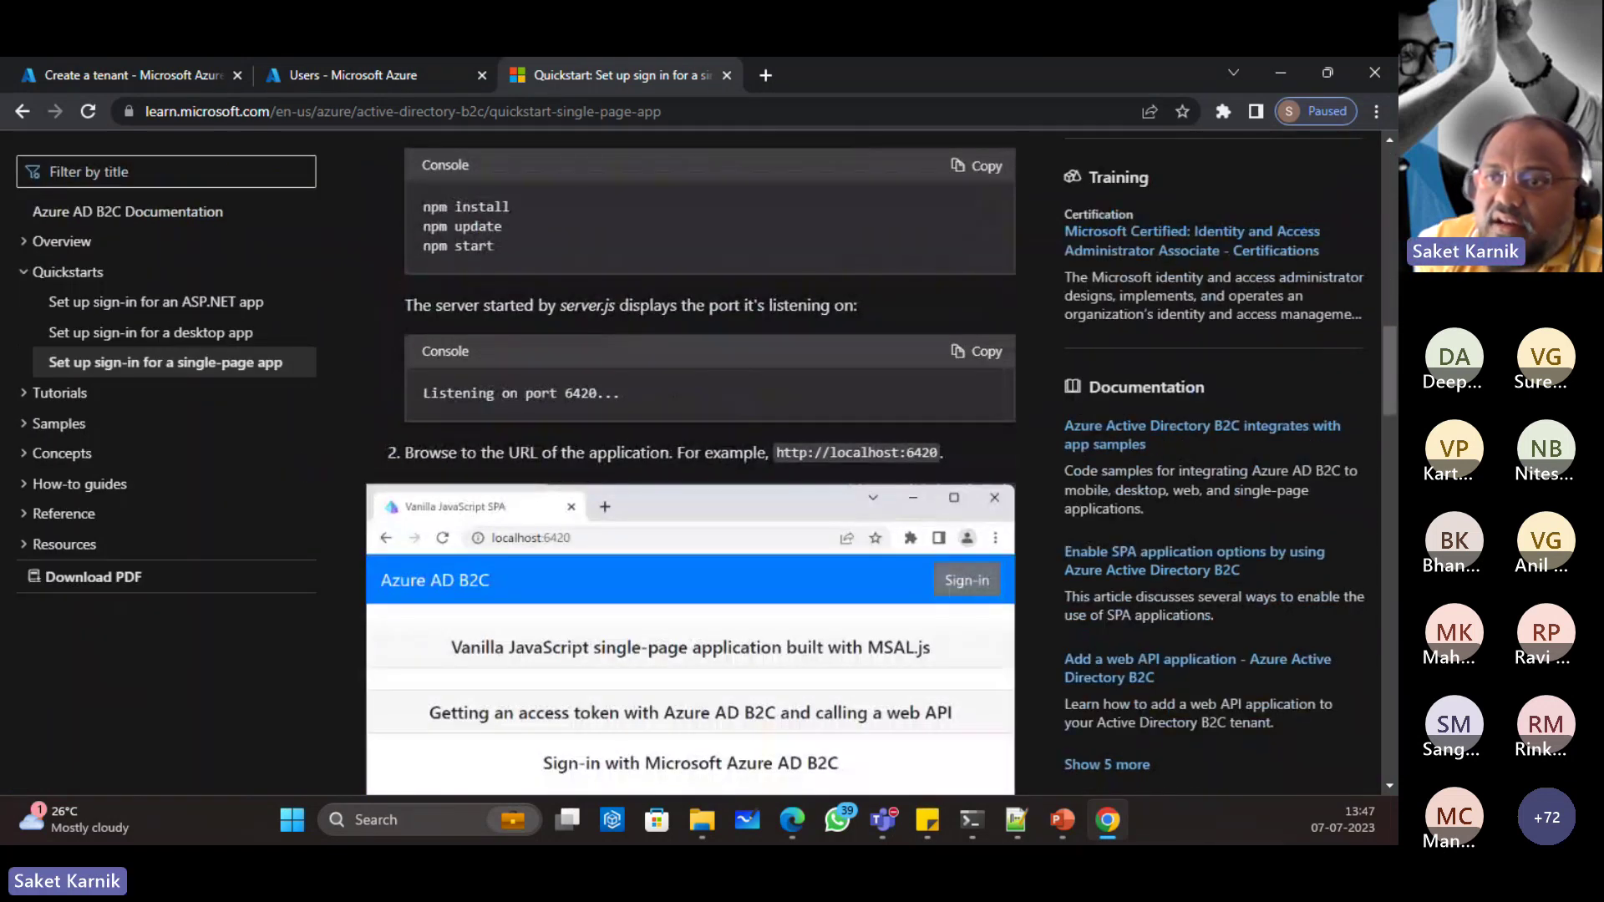
# Step: Expand Tutorials and open '1 - Create an Azure AD B2C tenant'
pyautogui.click(50, 395)
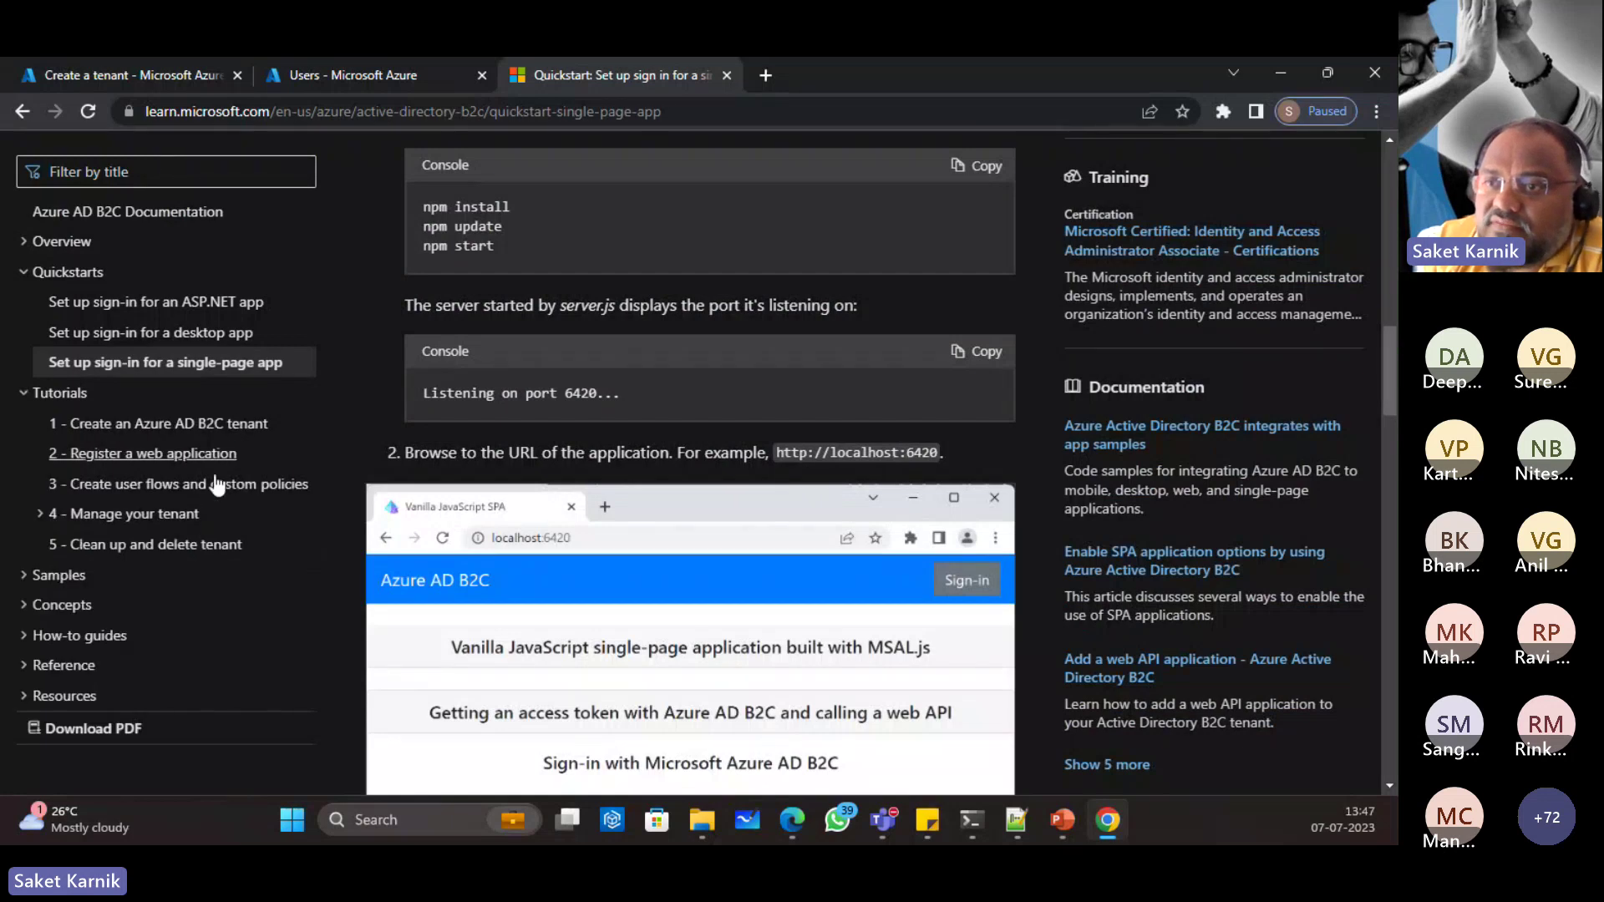
pyautogui.click(192, 425)
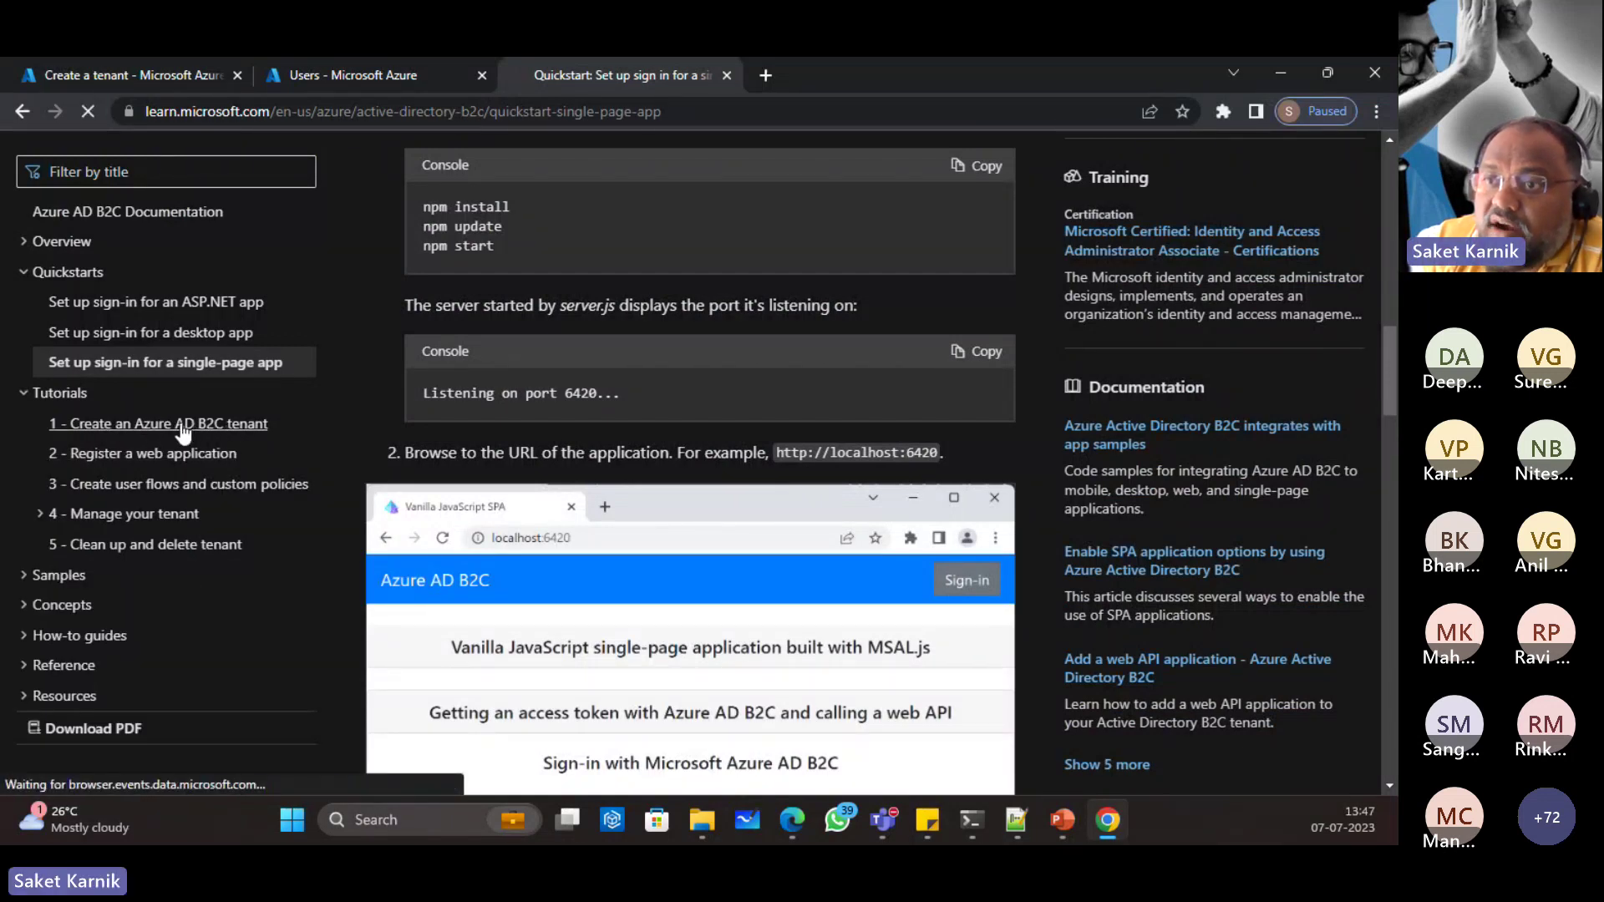
pyautogui.scroll(-10, 793, 448)
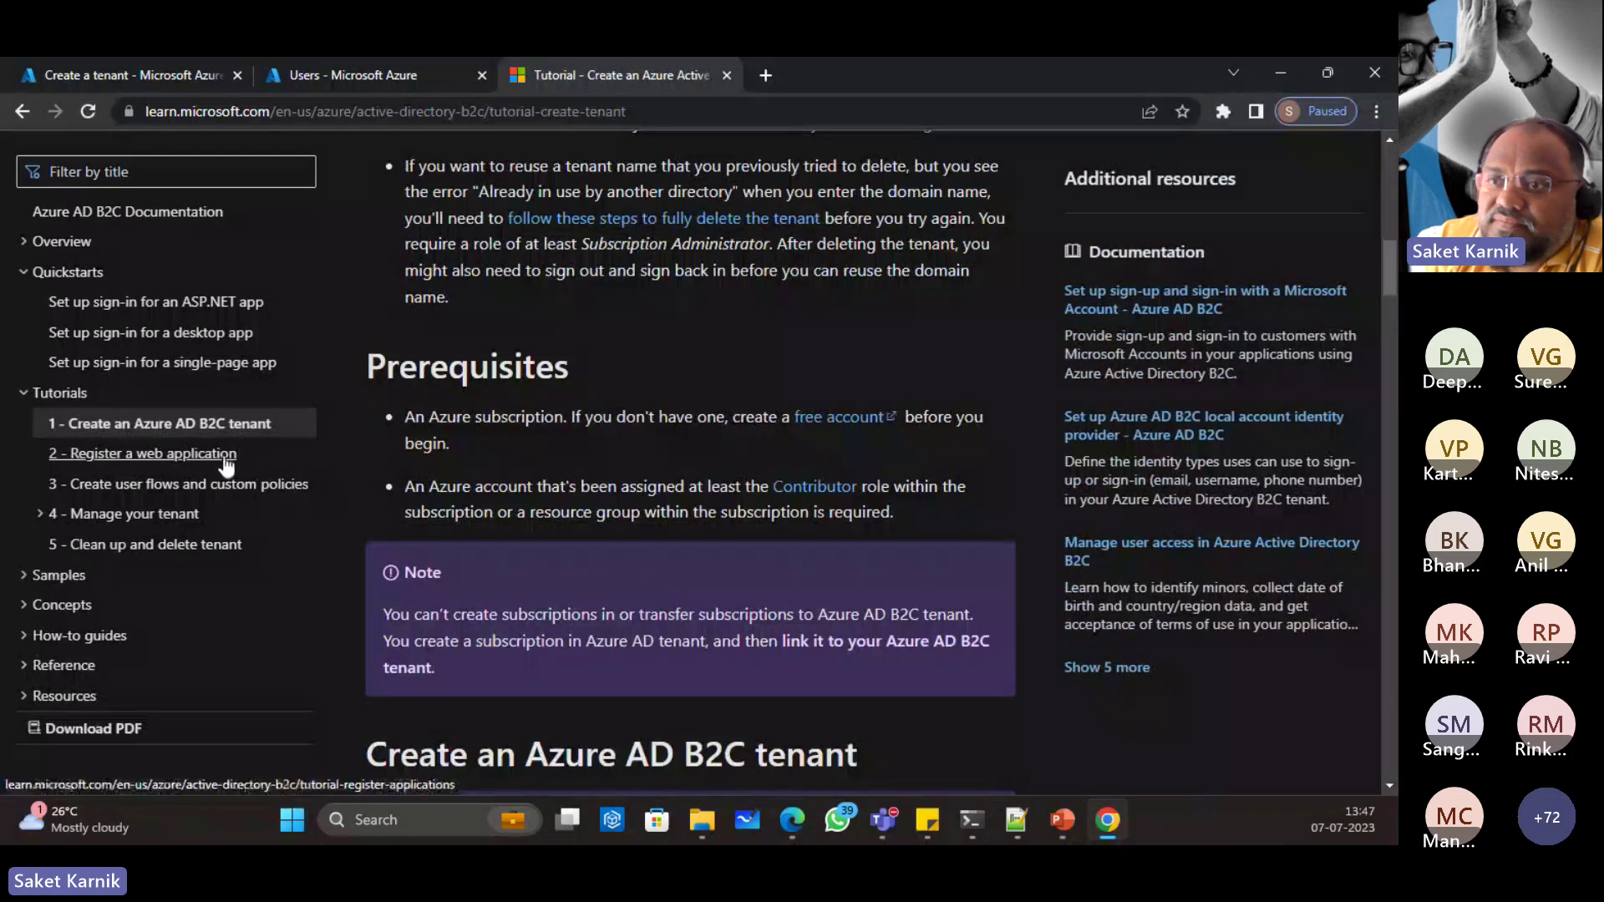
# Step: Open the register-a-web-application and user flows/custom policies tutorials
pyautogui.click(142, 454)
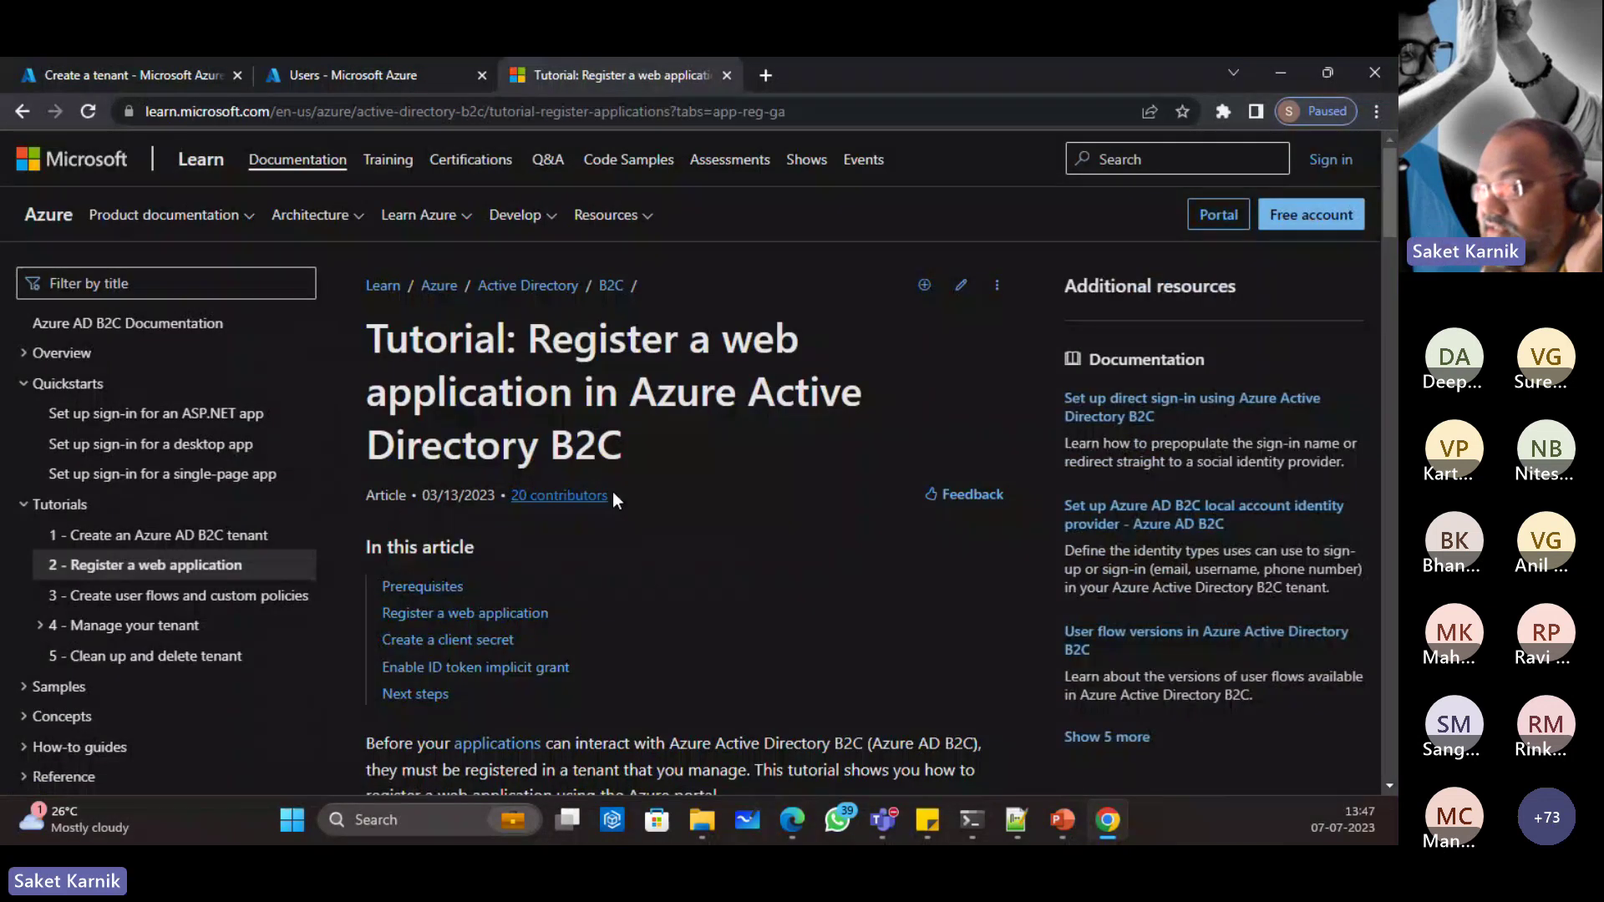
pyautogui.click(159, 596)
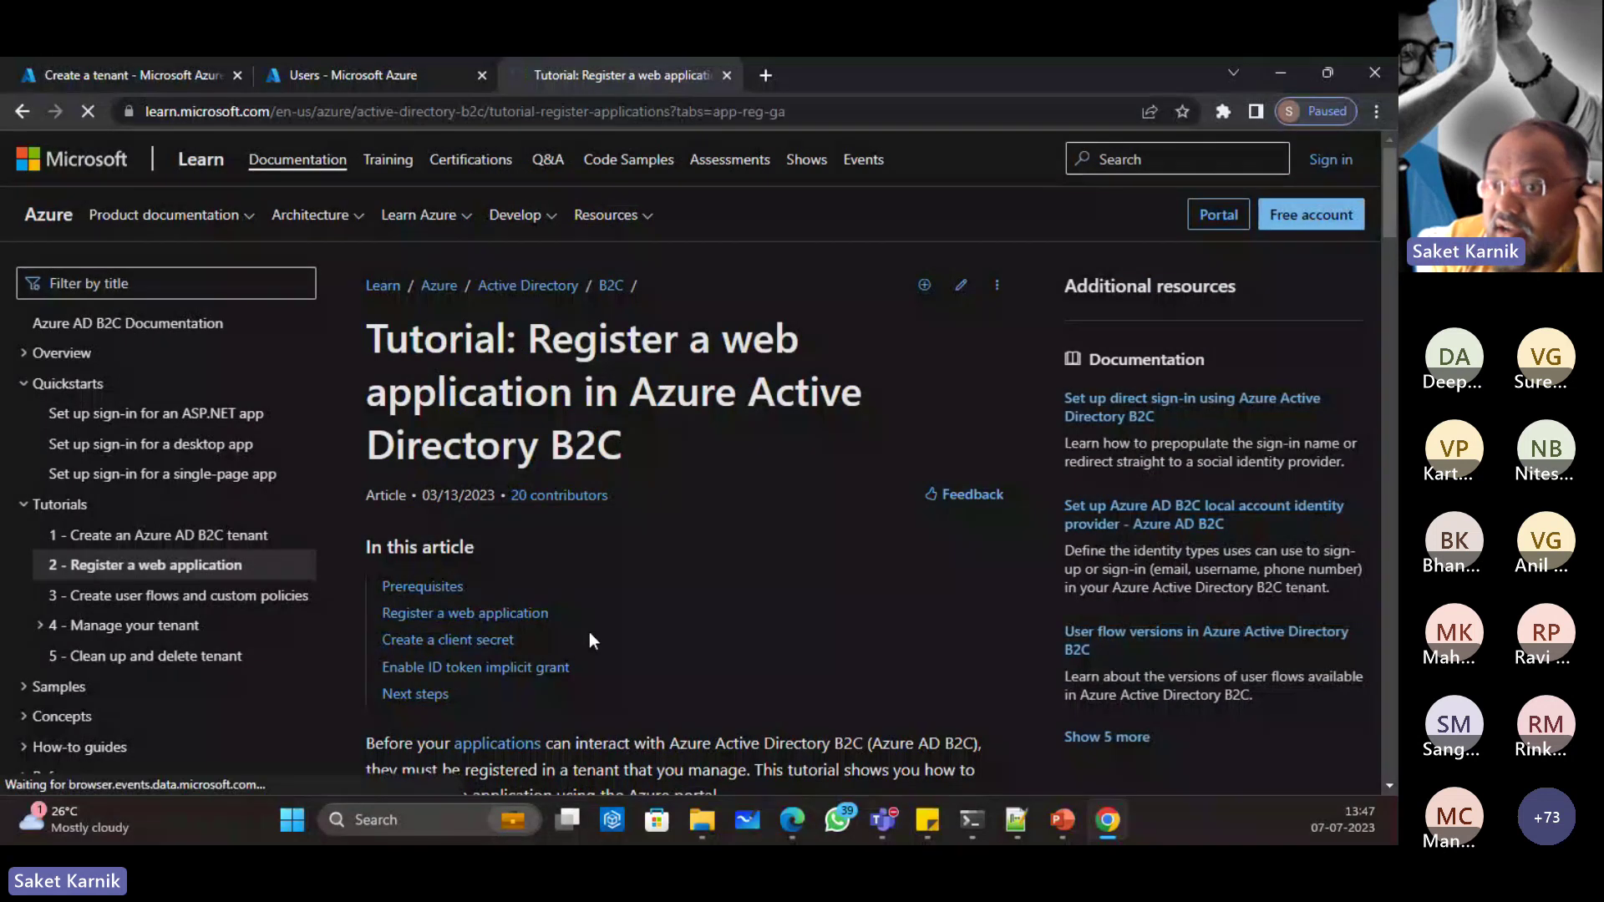
pyautogui.scroll(-1, 702, 538)
pyautogui.scroll(-1, 701, 538)
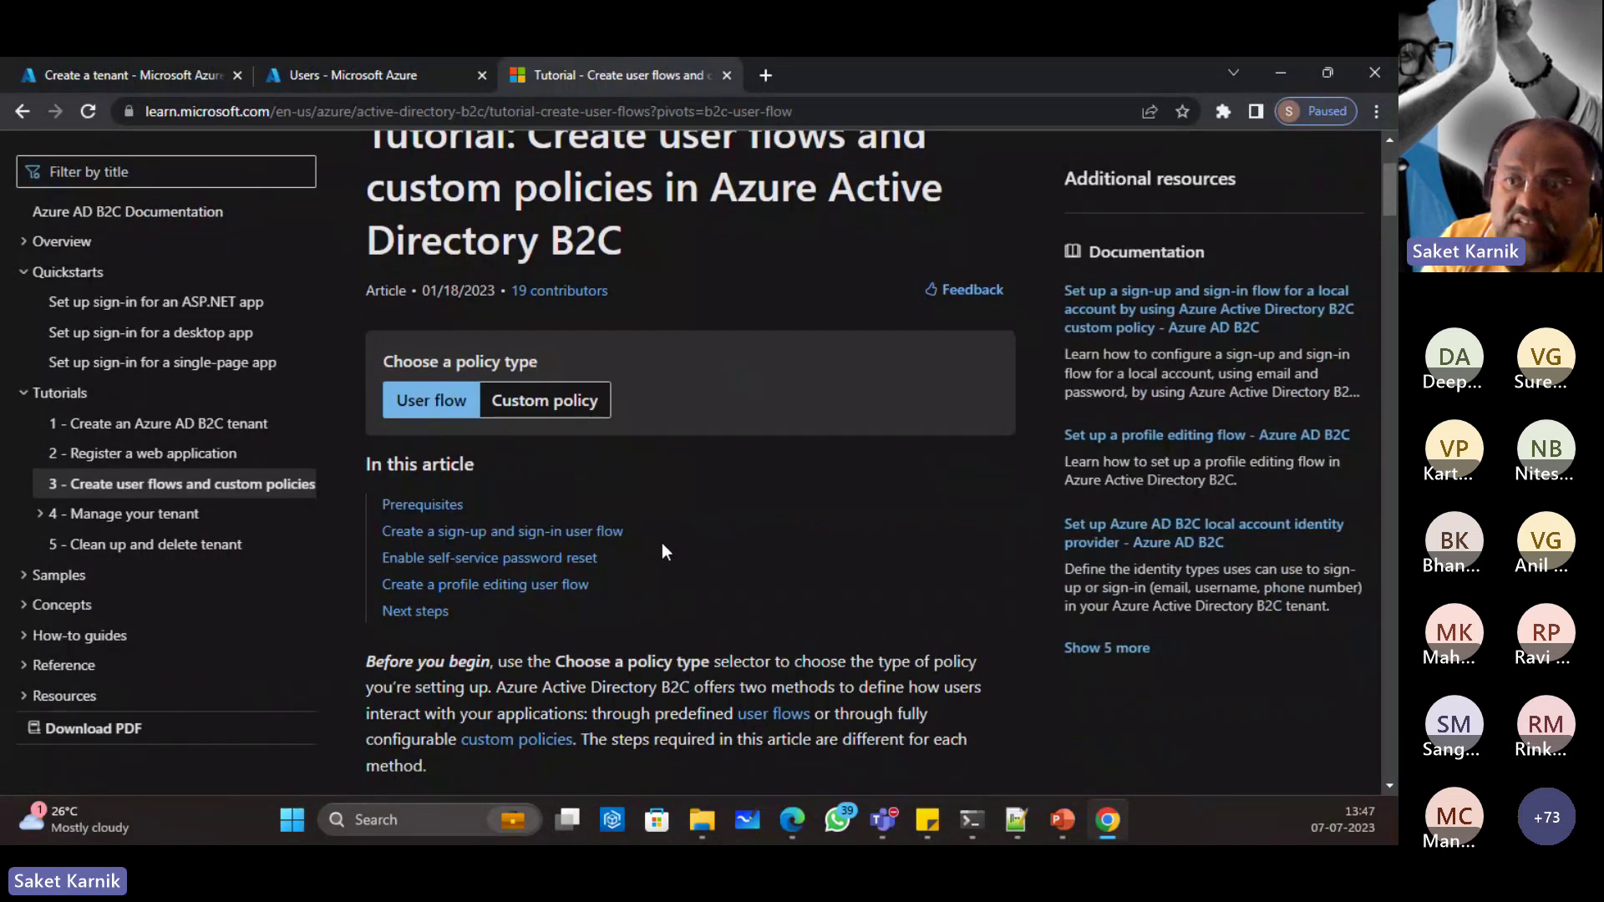
# Step: Expand '4 - Manage your tenant', open '5 - Clean up and delete tenant', and expand Samples
pyautogui.click(144, 515)
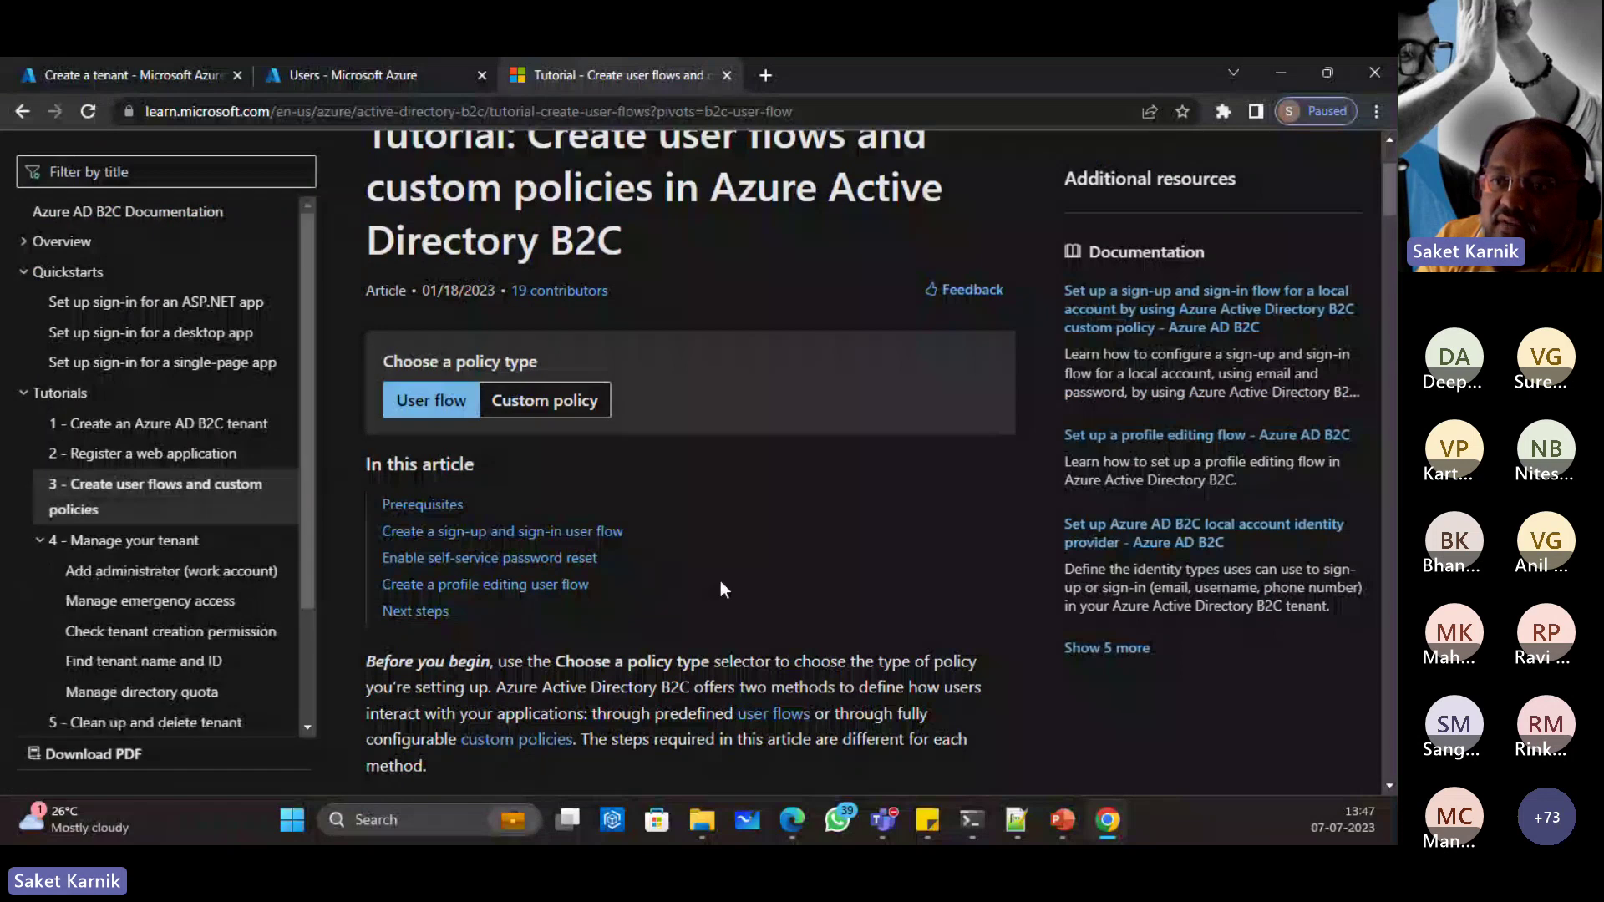
pyautogui.scroll(-3, 722, 570)
pyautogui.scroll(-2, 144, 573)
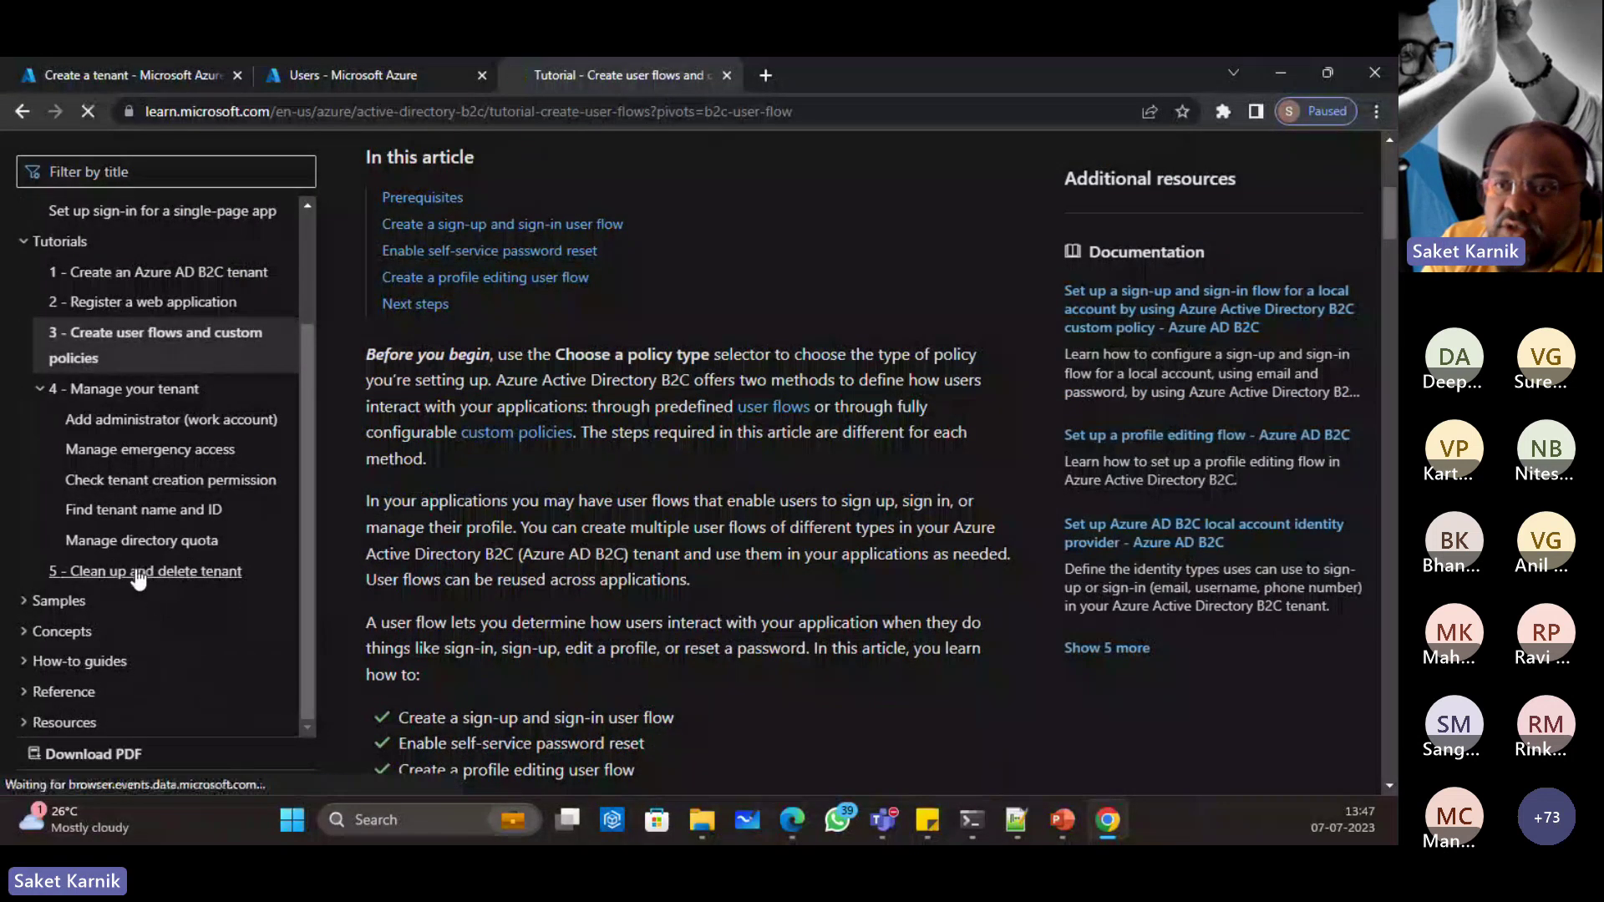
pyautogui.click(138, 570)
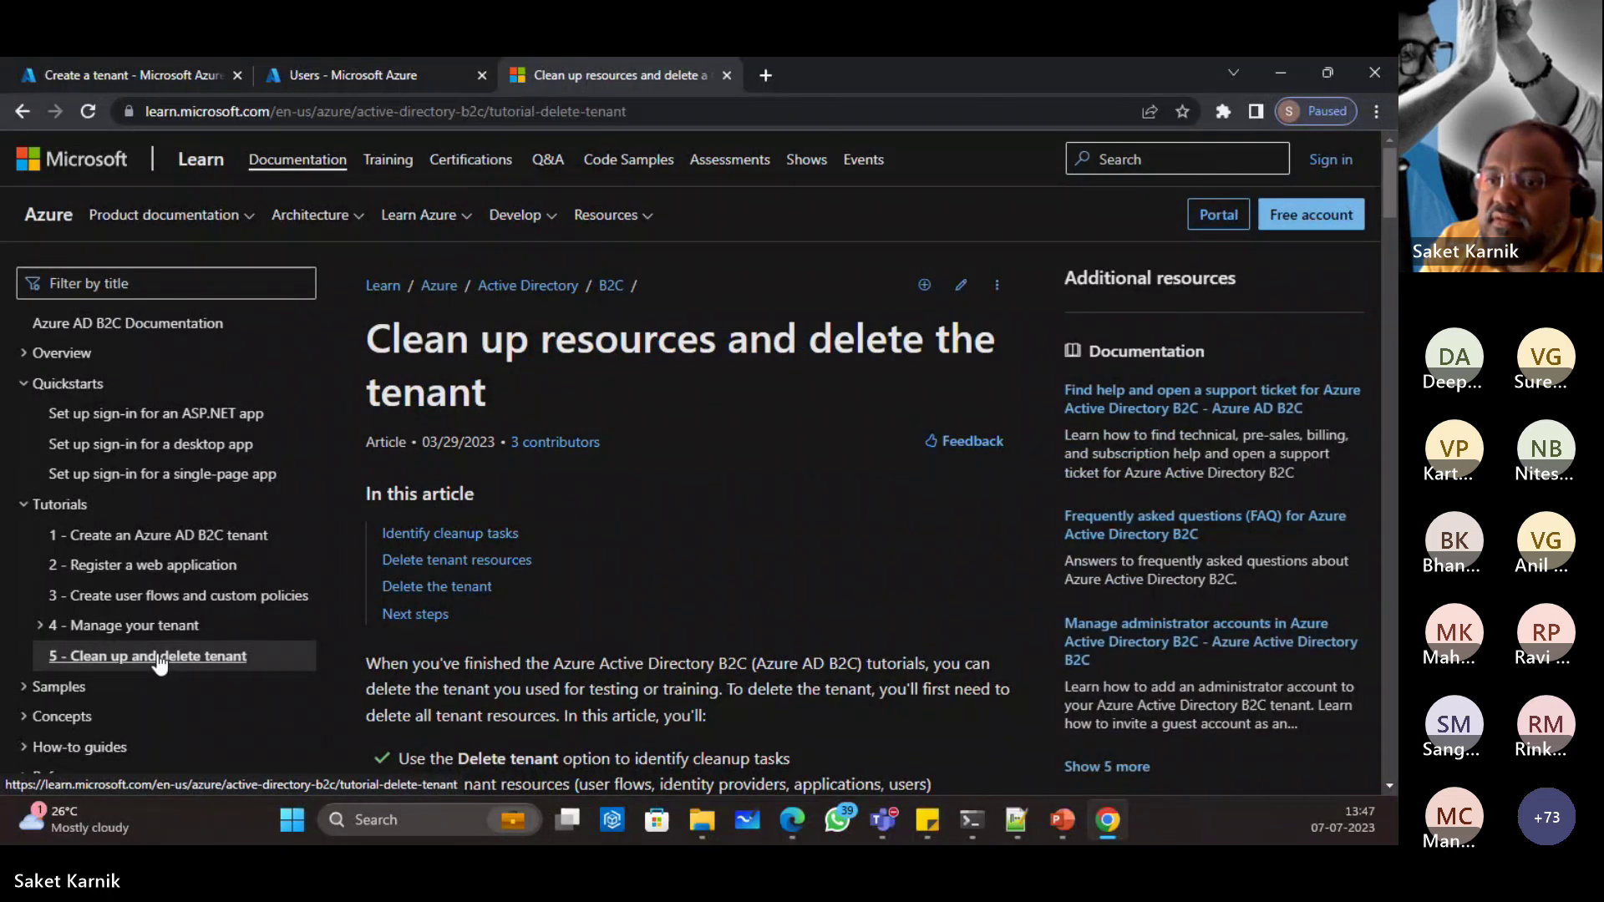
pyautogui.scroll(-3, 218, 633)
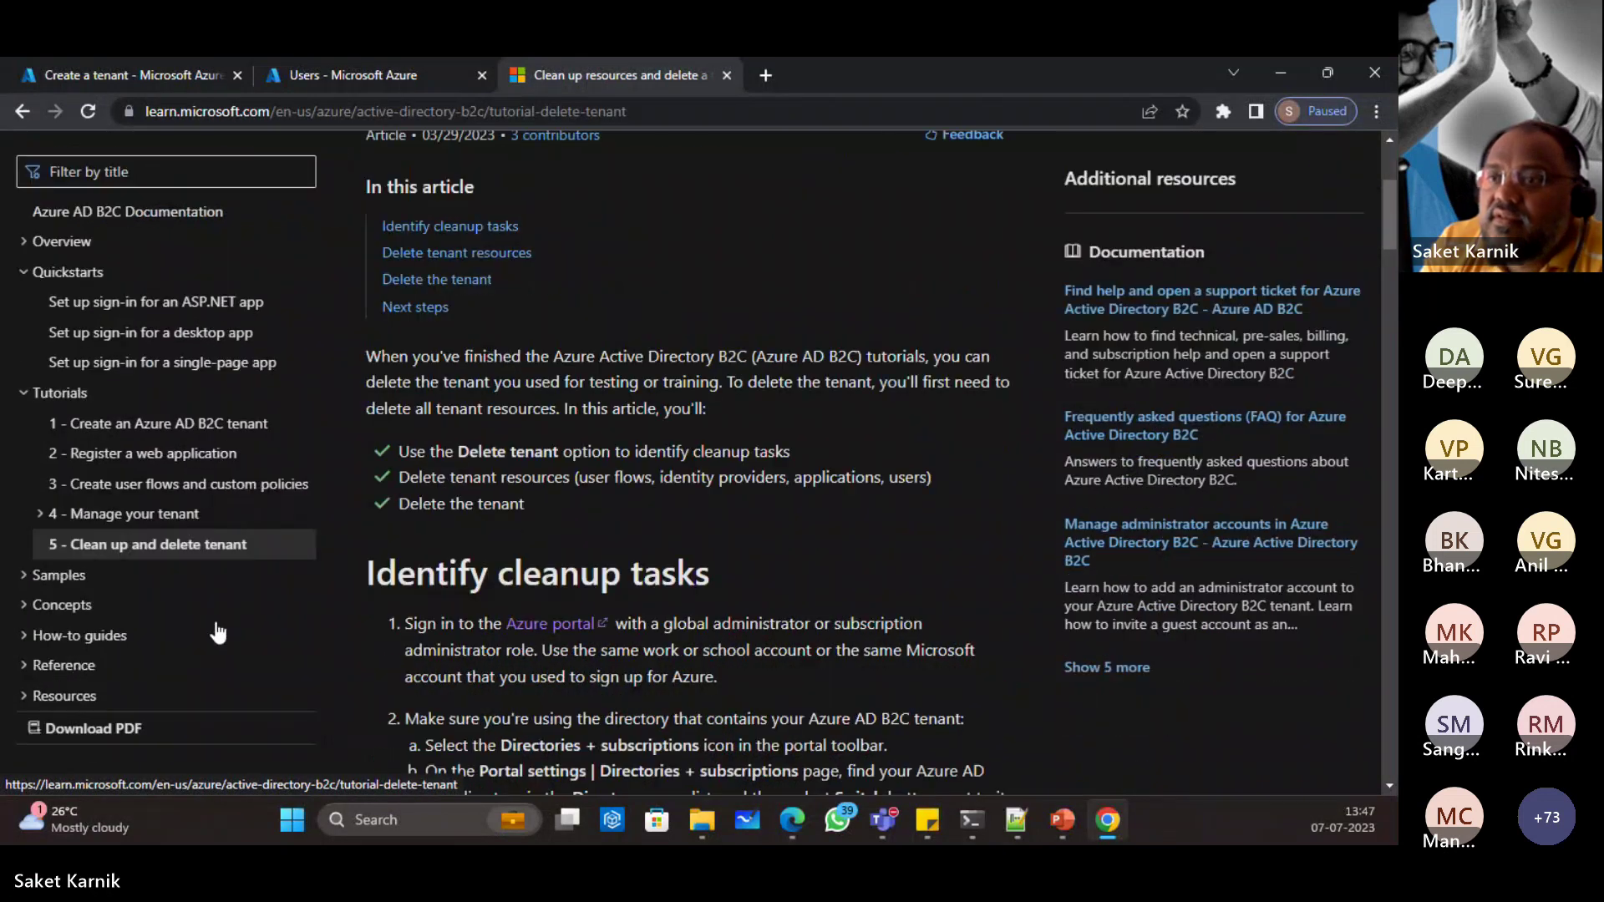
pyautogui.click(59, 578)
pyautogui.scroll(-3, 217, 694)
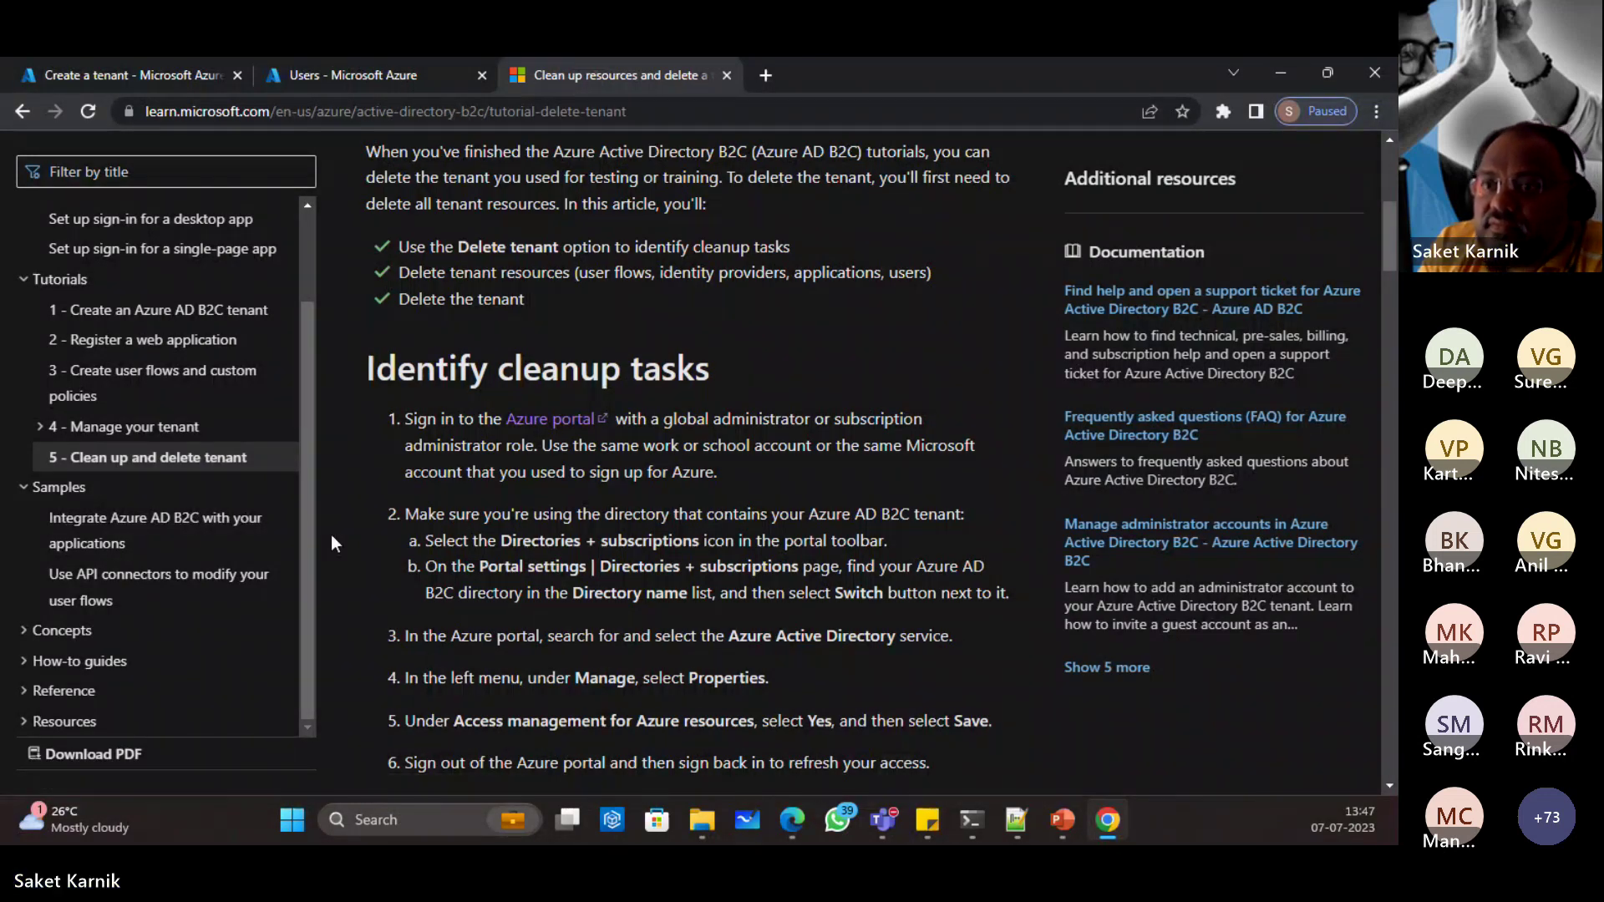
pyautogui.click(108, 639)
pyautogui.click(1281, 70)
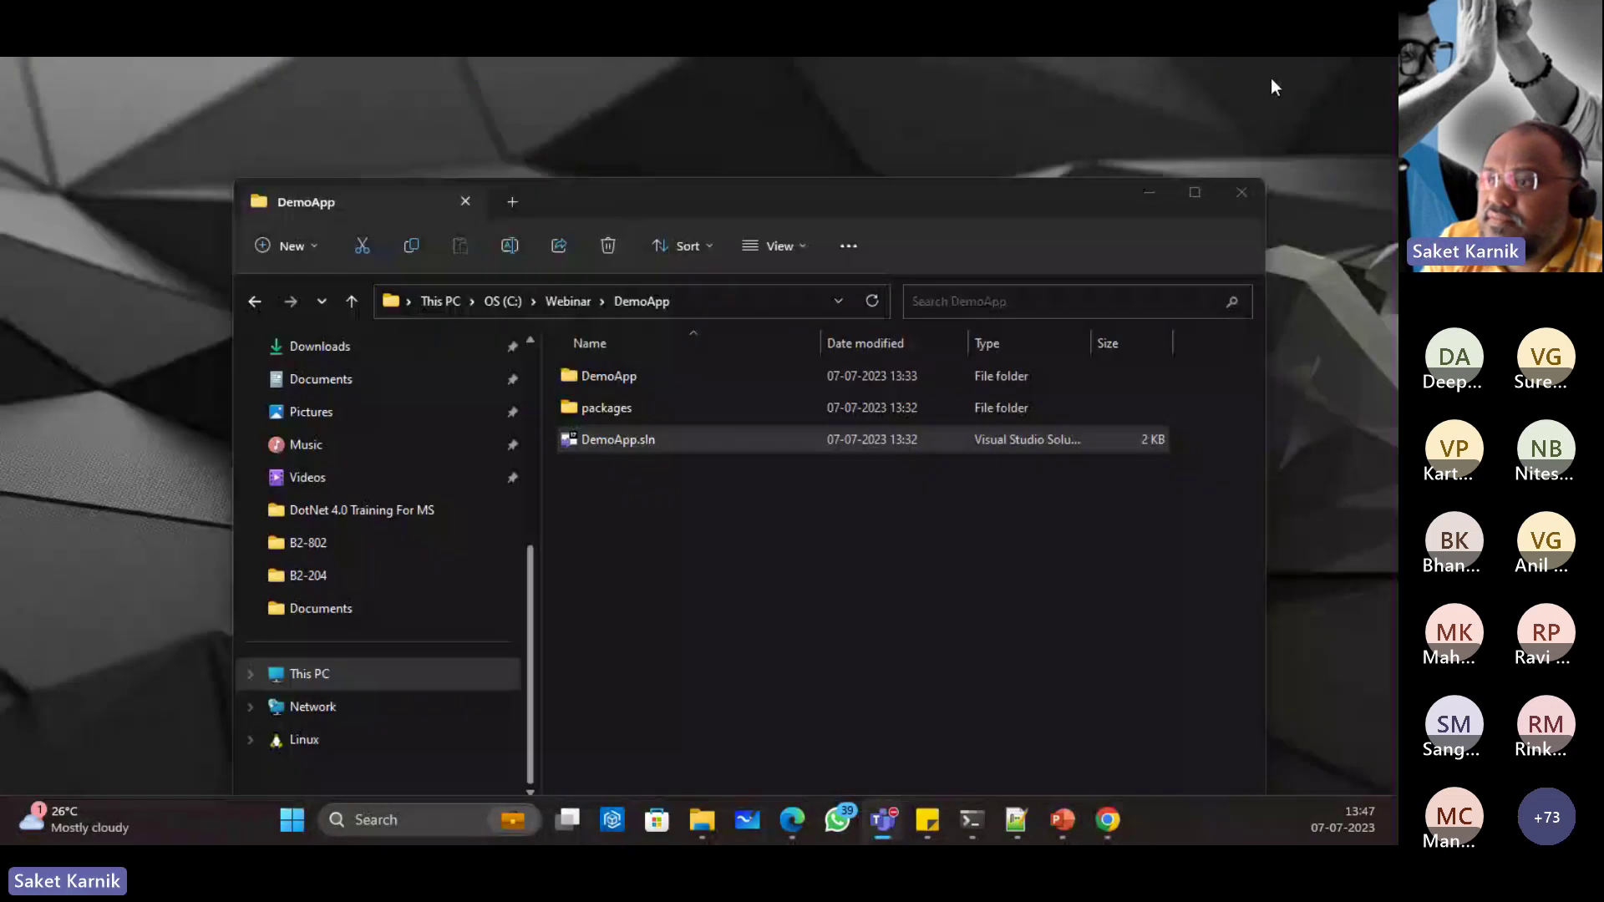
pyautogui.click(1091, 820)
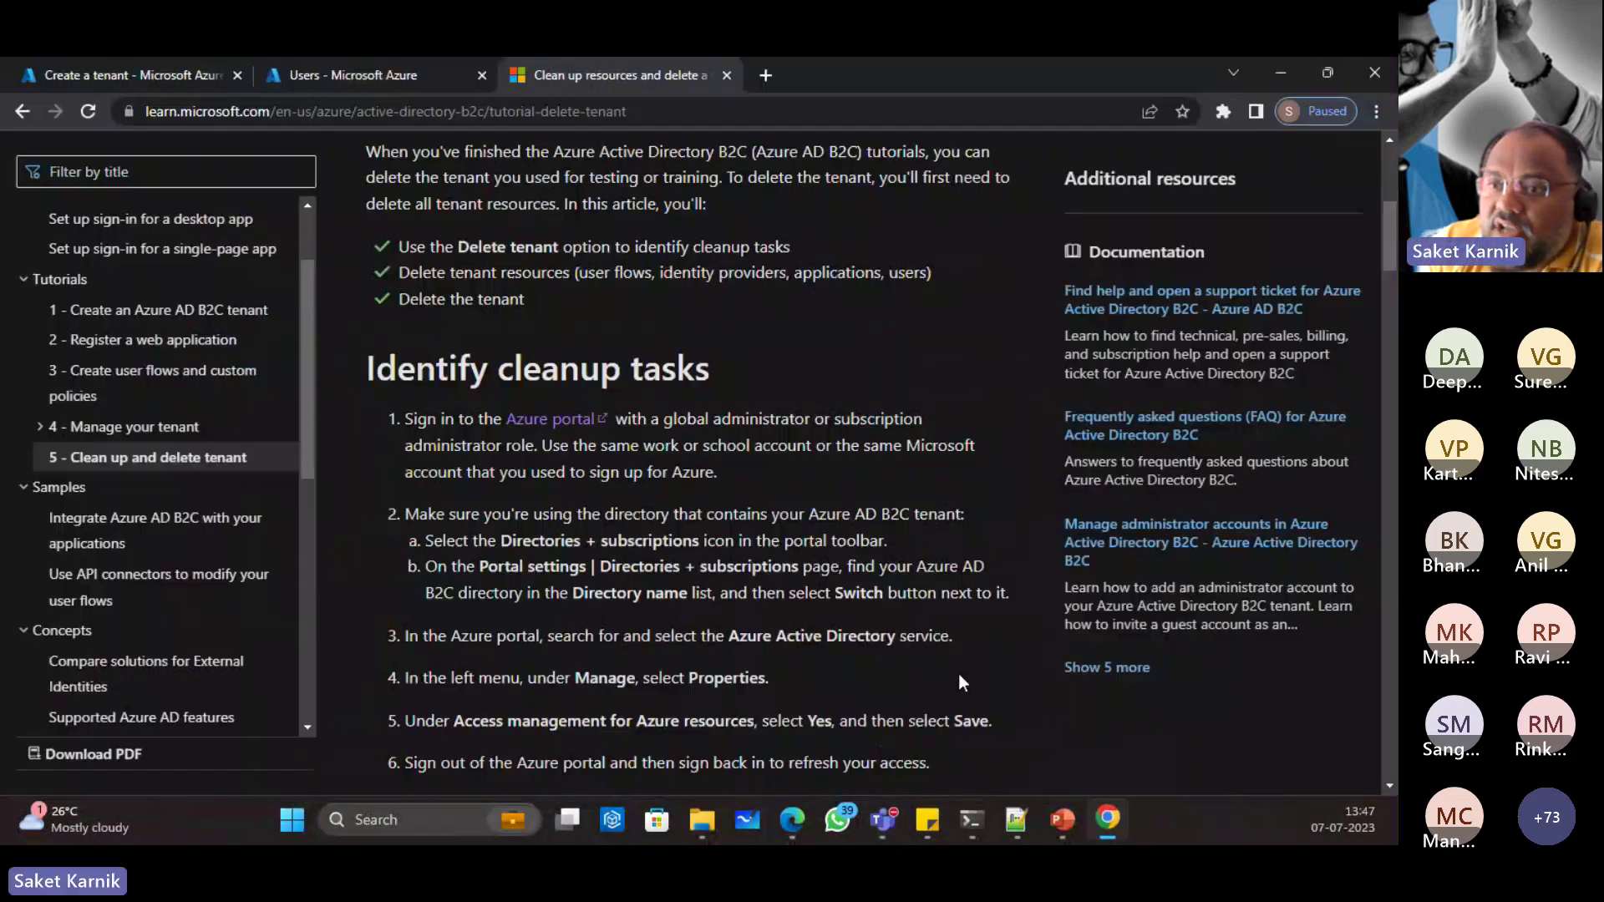
pyautogui.scroll(-3, 95, 639)
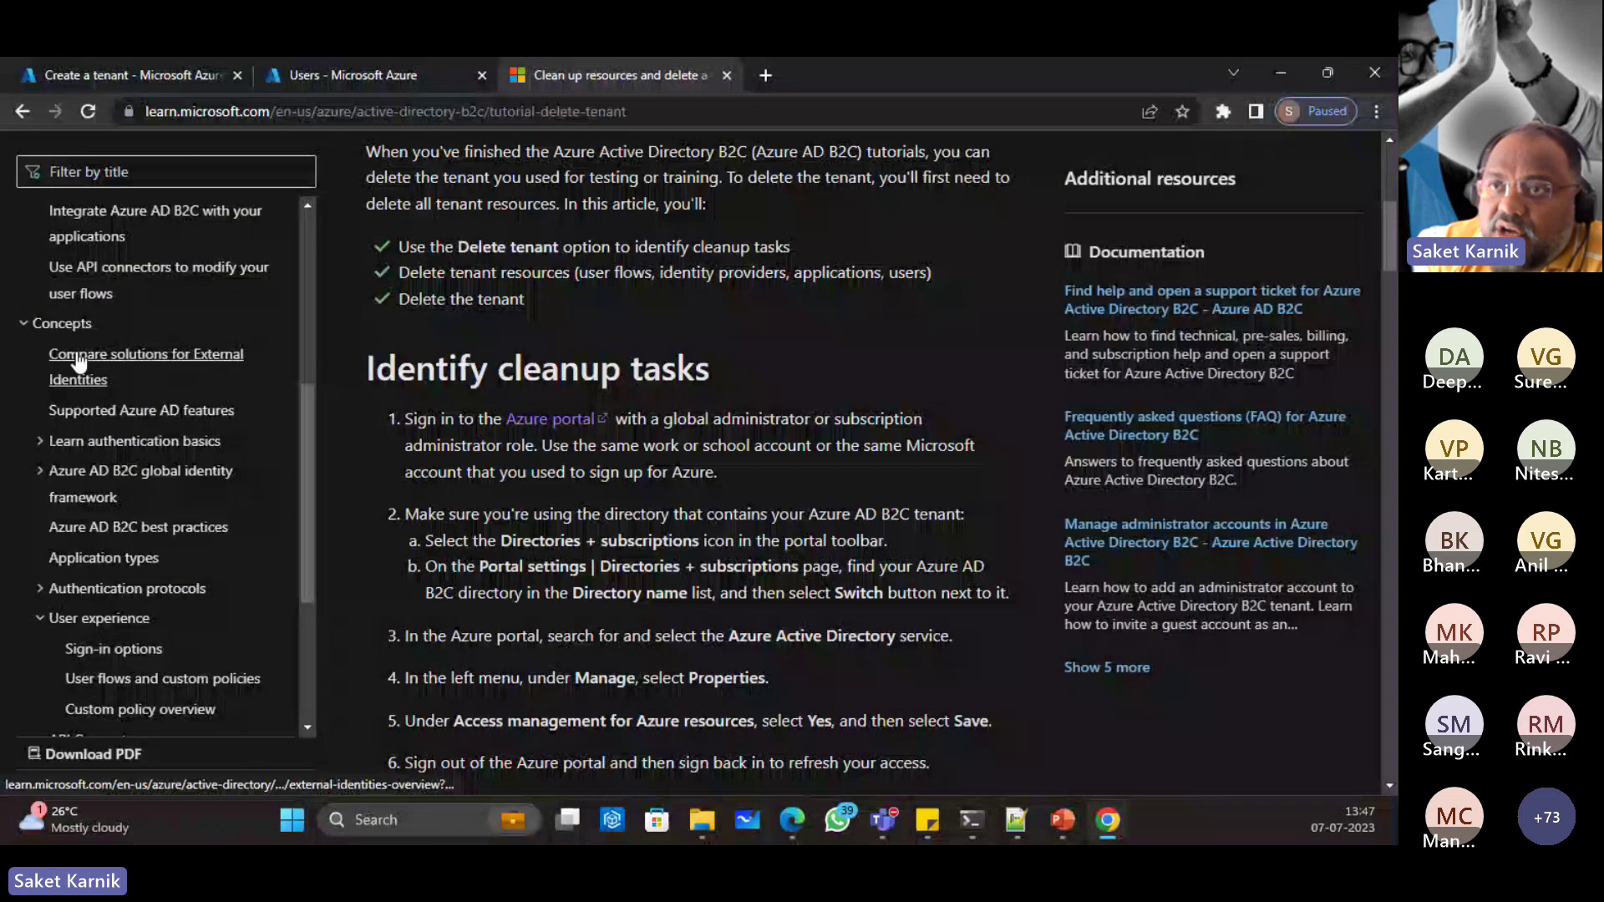
pyautogui.scroll(10, 151, 472)
pyautogui.scroll(-4, 65, 645)
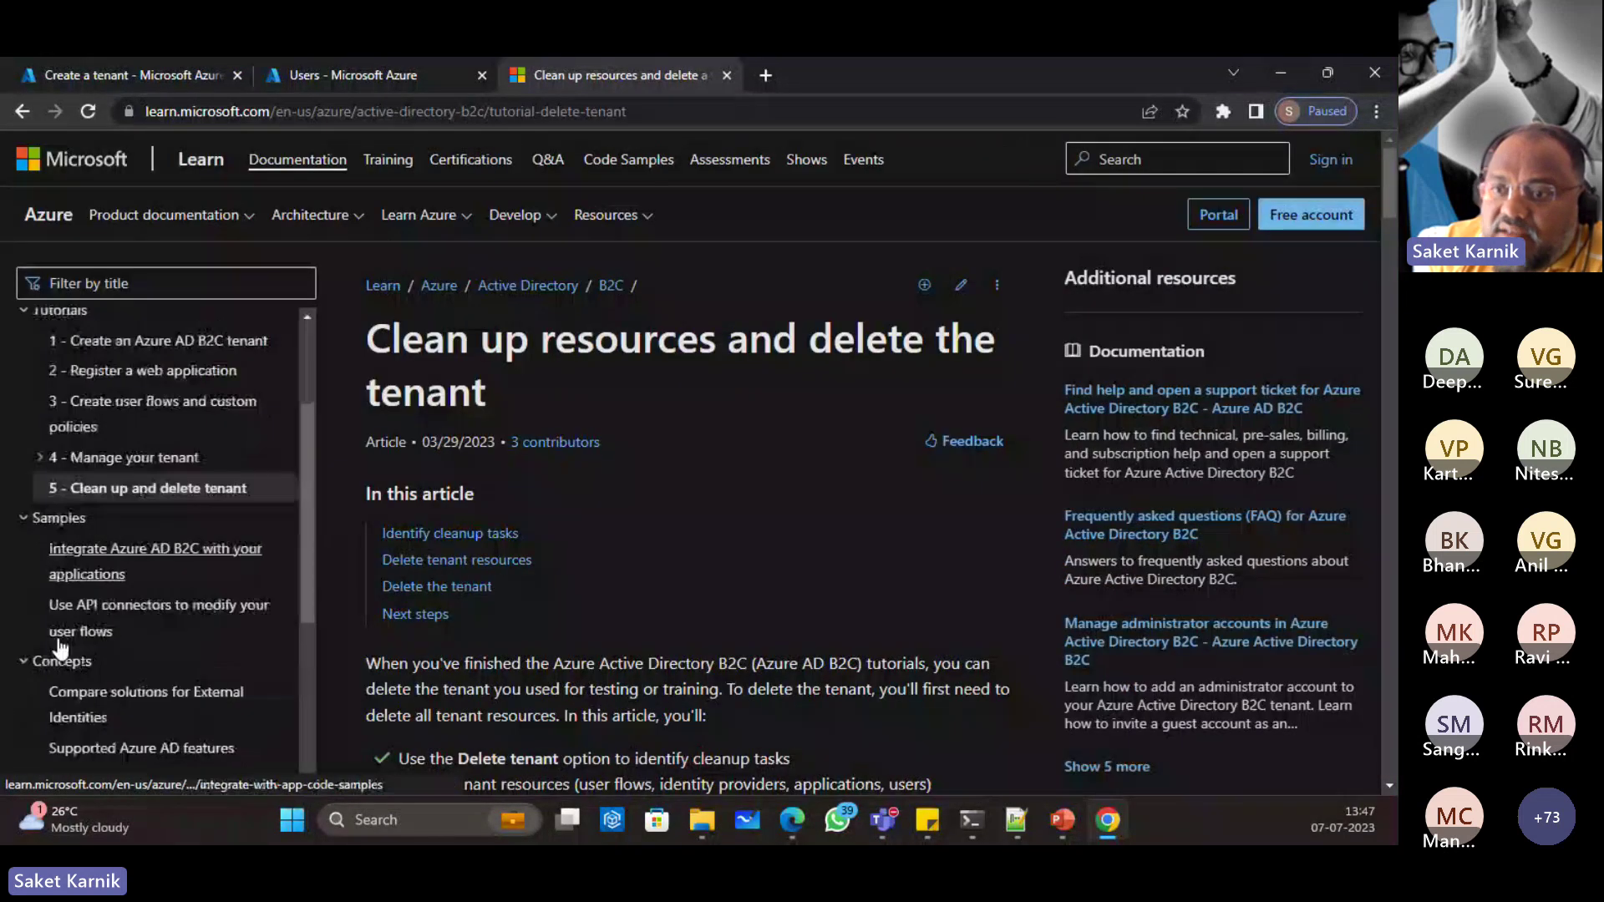
pyautogui.scroll(-7, 117, 776)
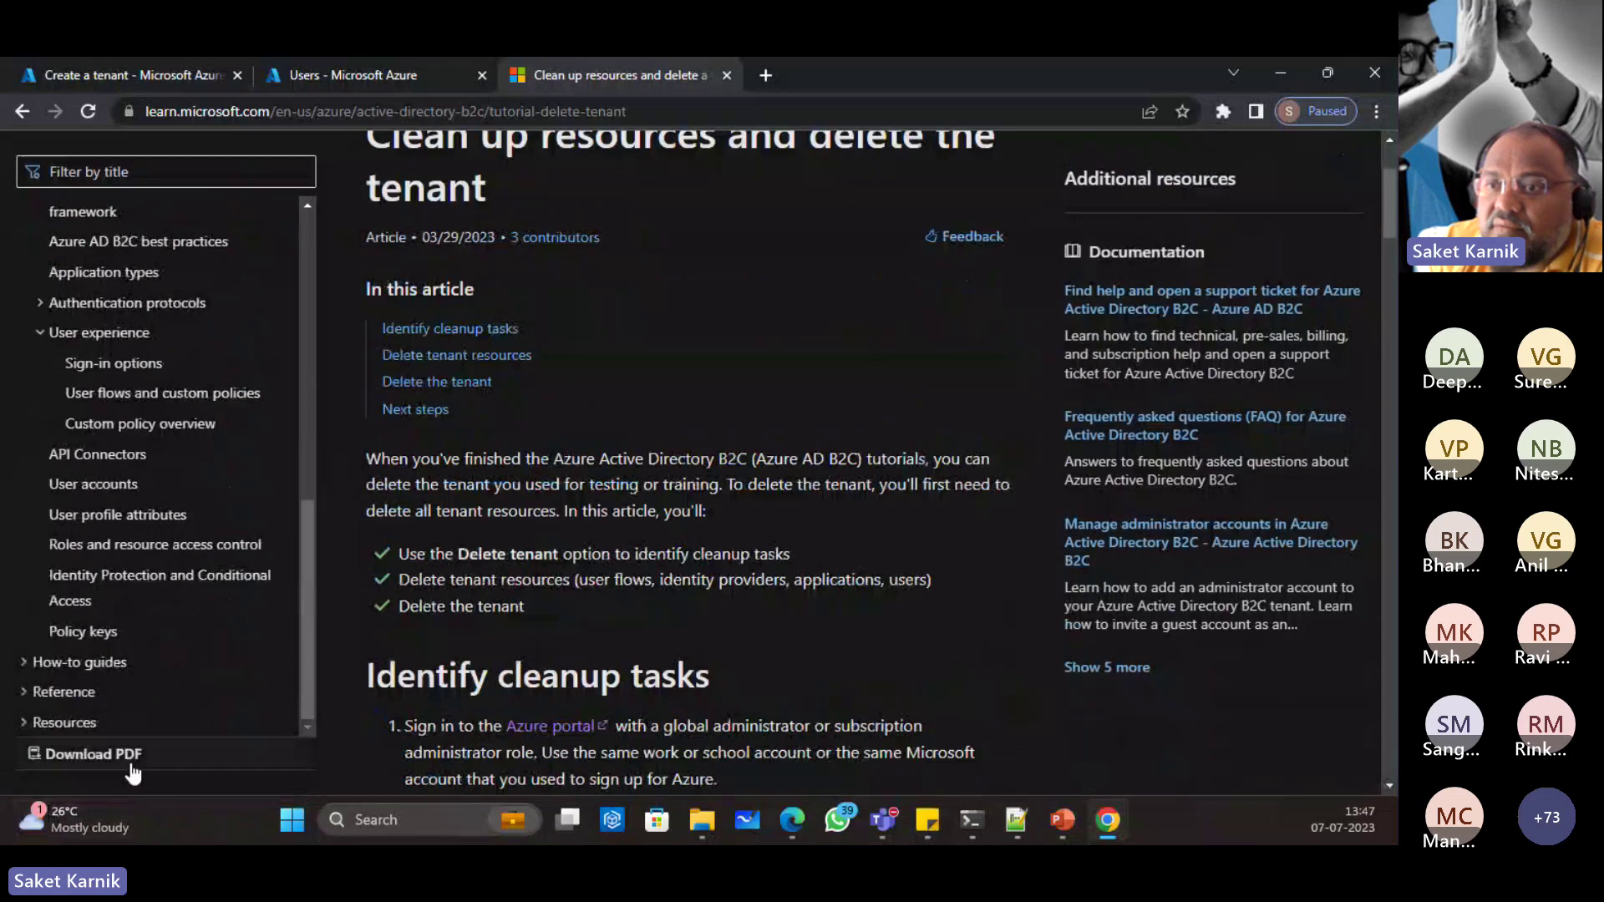
pyautogui.click(50, 662)
pyautogui.scroll(-1, 146, 678)
pyautogui.scroll(-2, 146, 679)
pyautogui.click(41, 477)
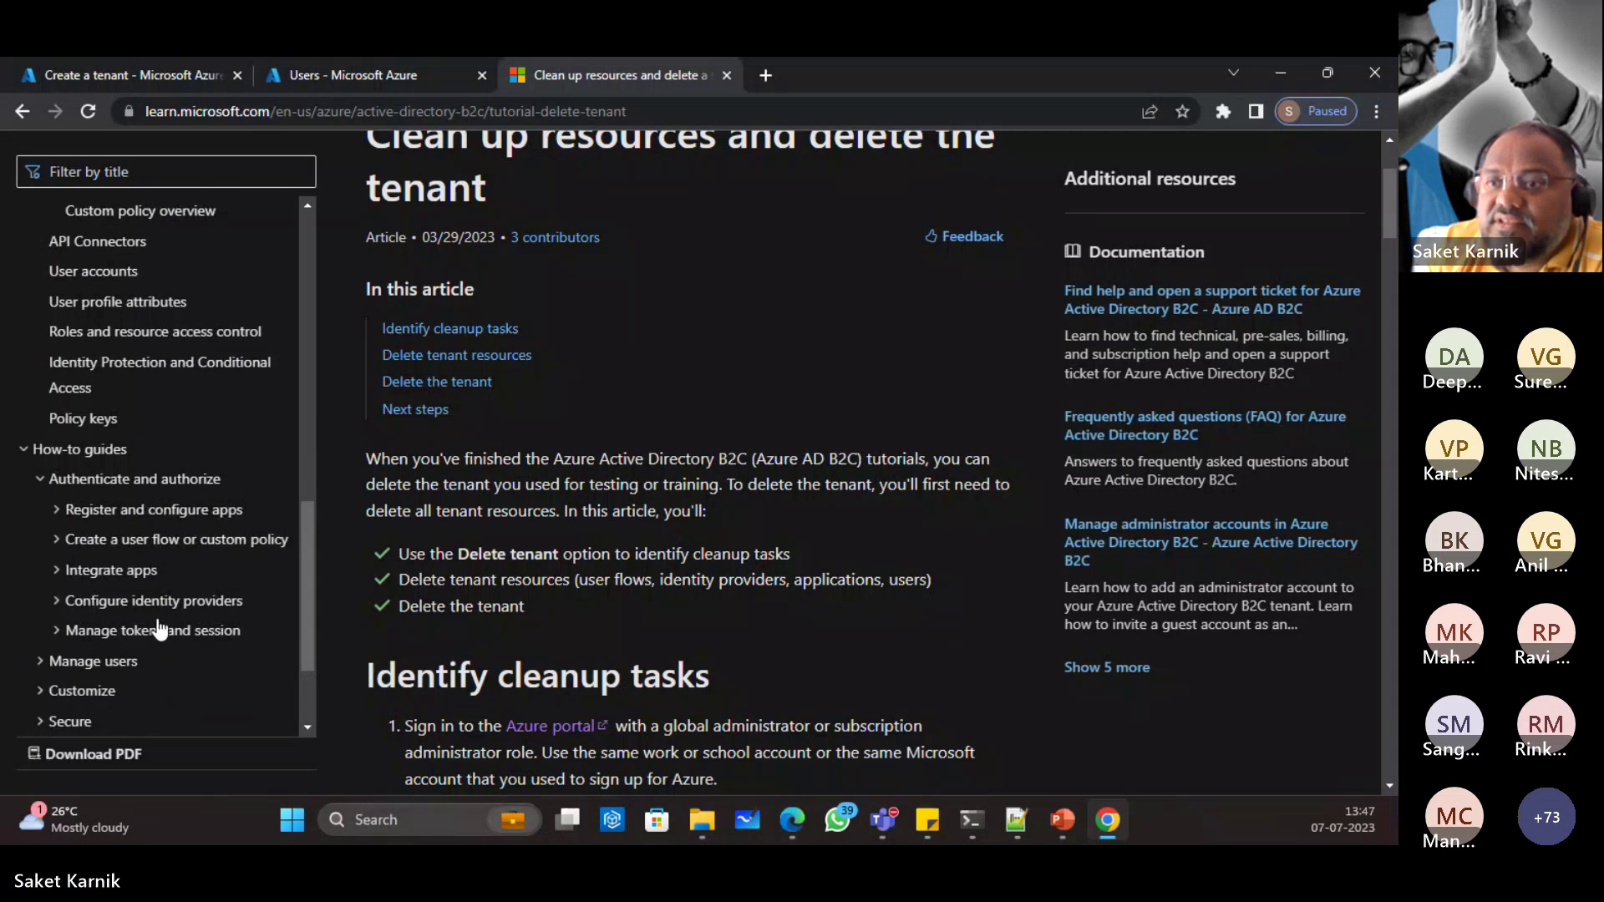
pyautogui.click(25, 449)
pyautogui.scroll(10, 84, 514)
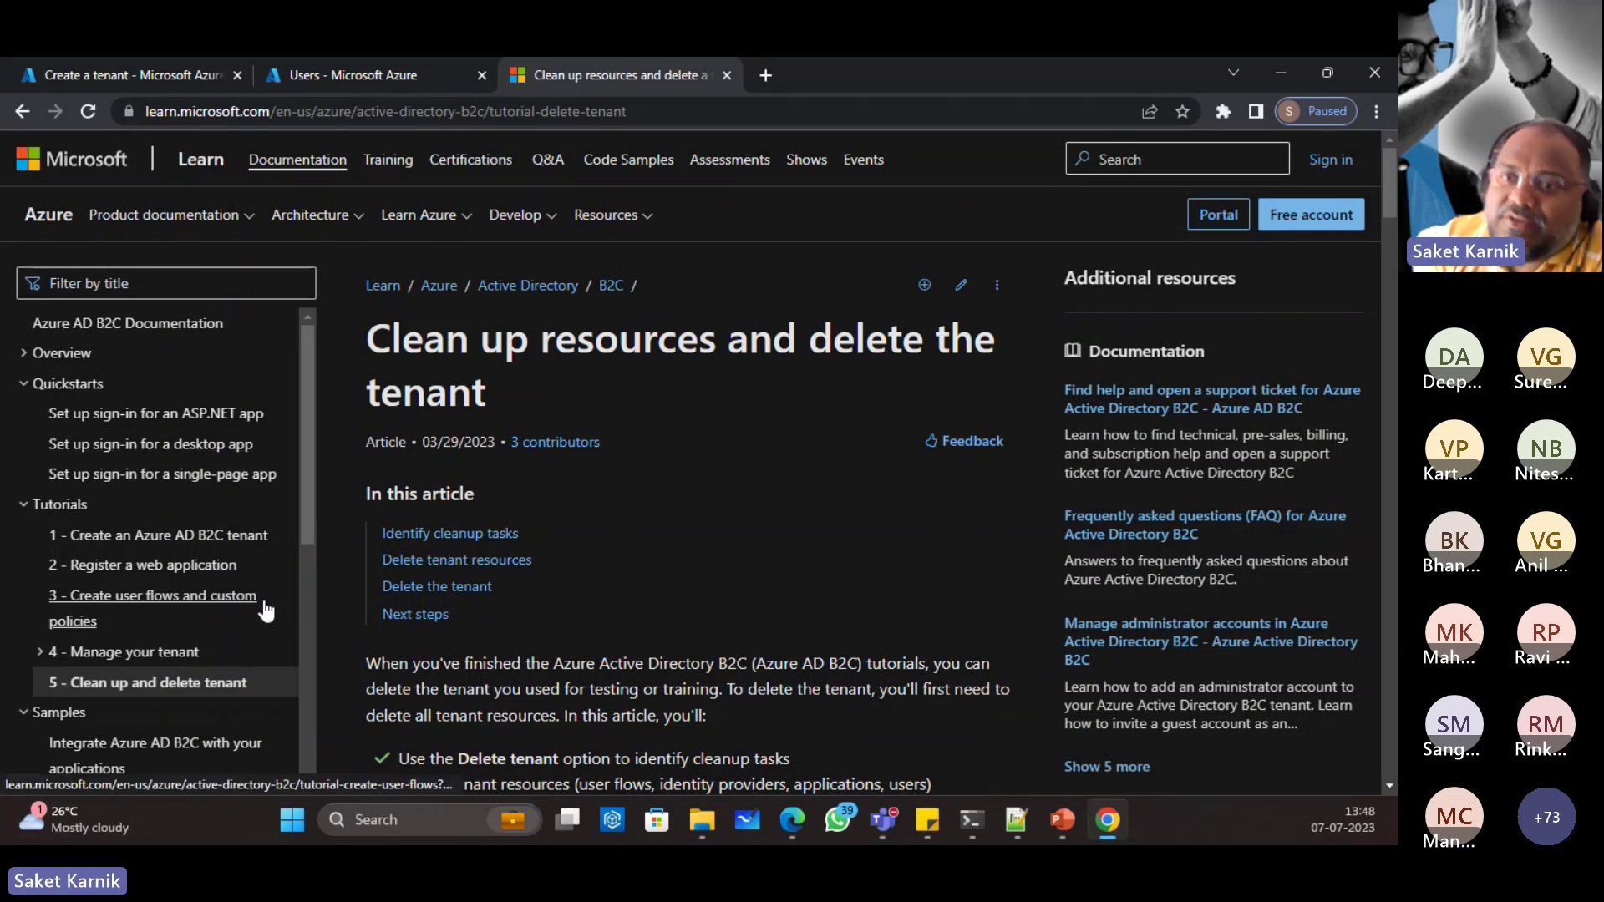
pyautogui.click(33, 819)
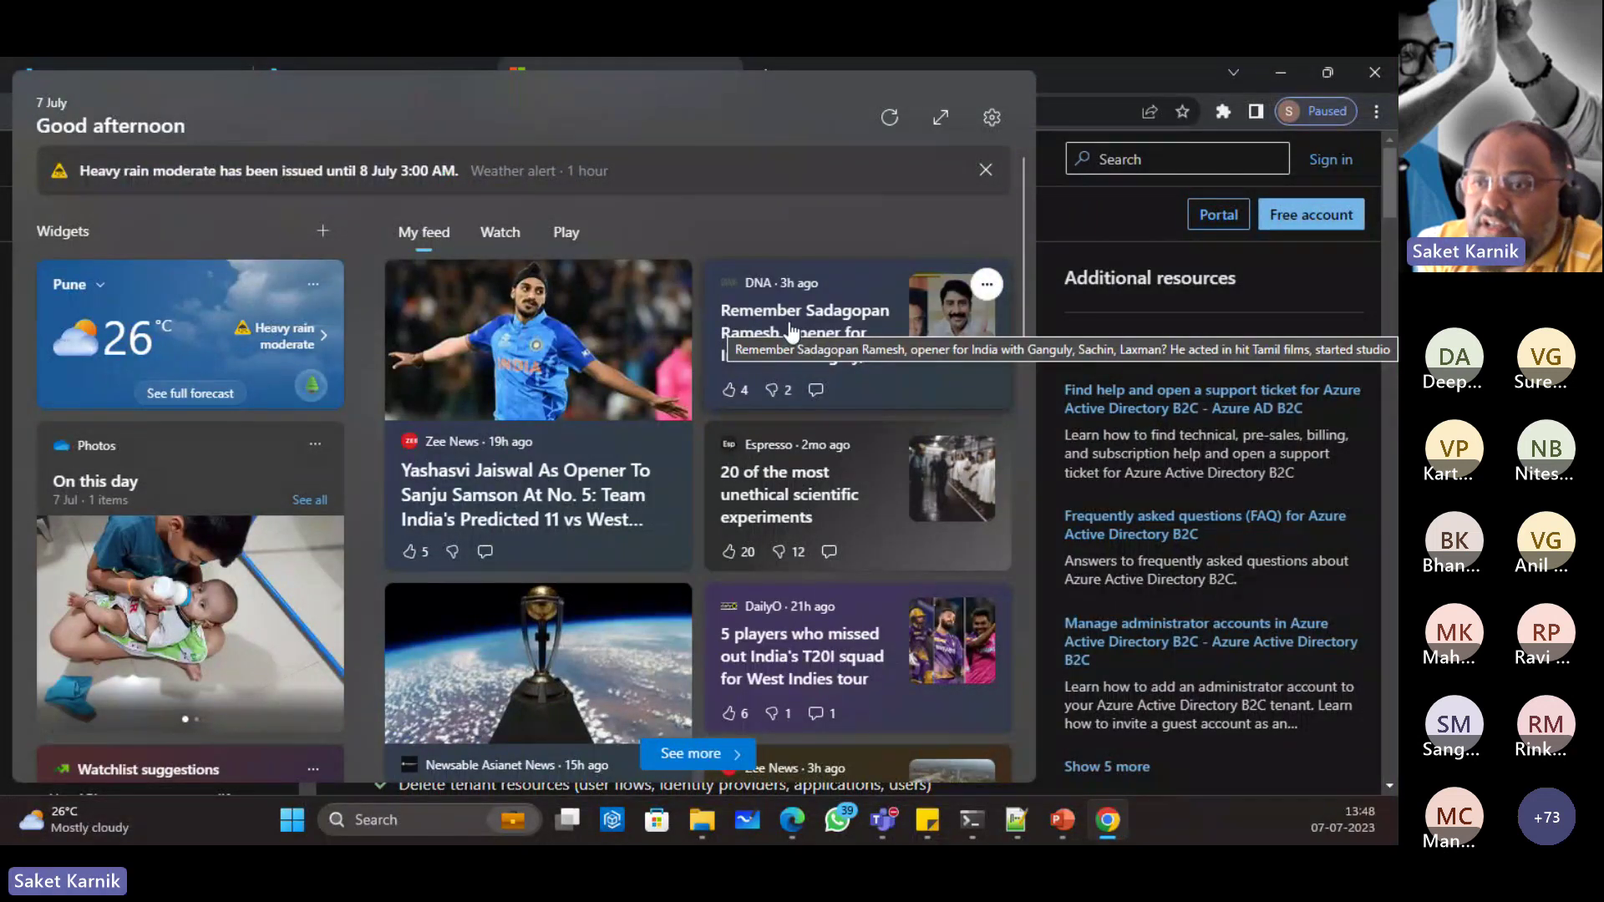
pyautogui.click(908, 58)
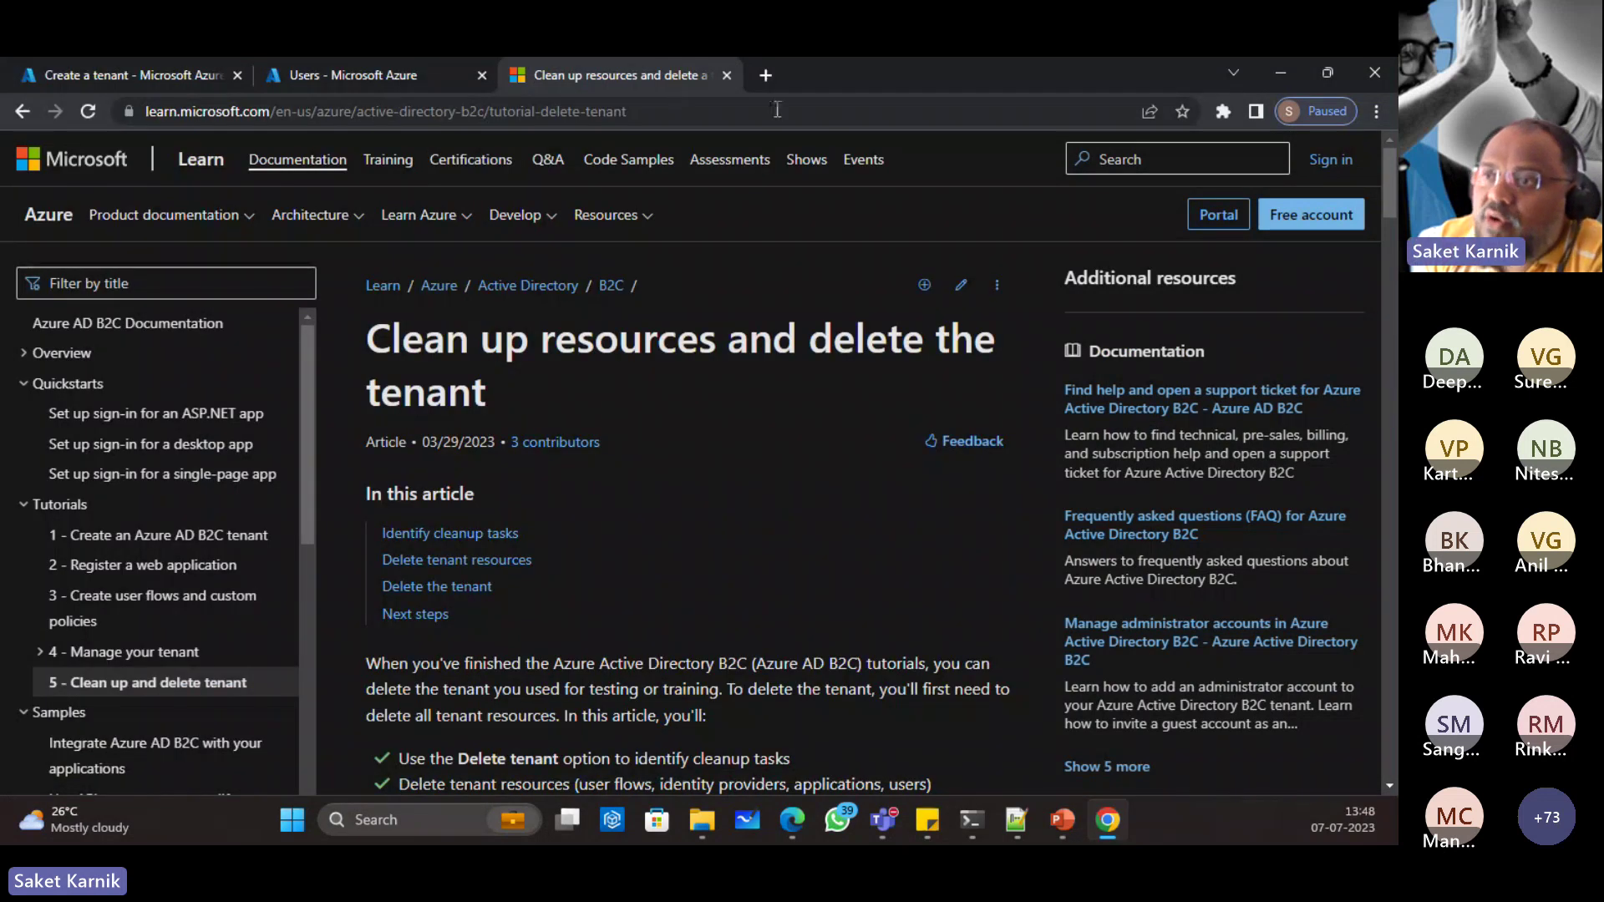